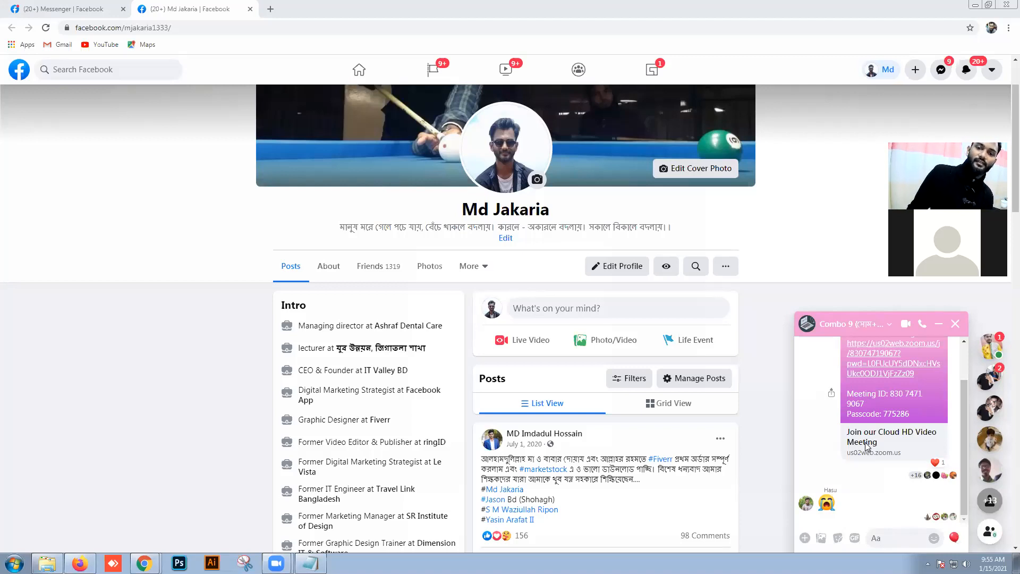
- Minimize the open browser windows, leaving the Messenger and Facebook pages out of view
{"action": "left_click", "coordinate": [811, 447]}
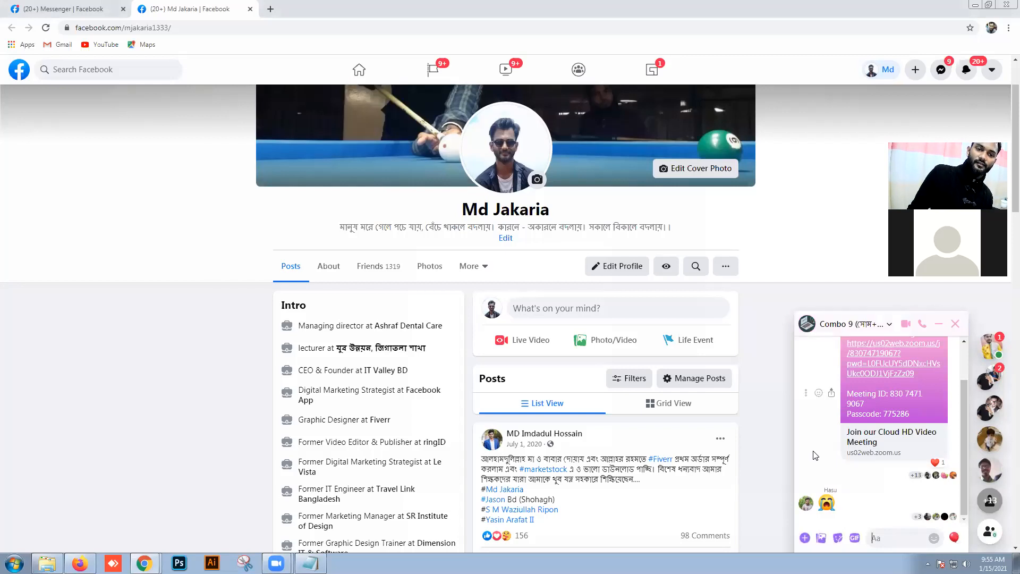
{"action": "left_click", "coordinate": [976, 4]}
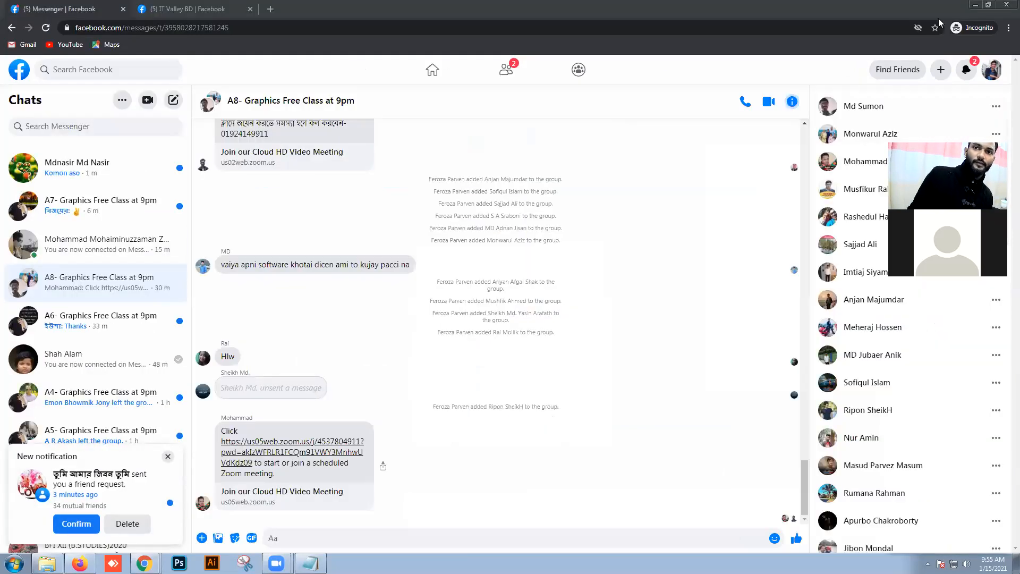
{"action": "left_click", "coordinate": [976, 5]}
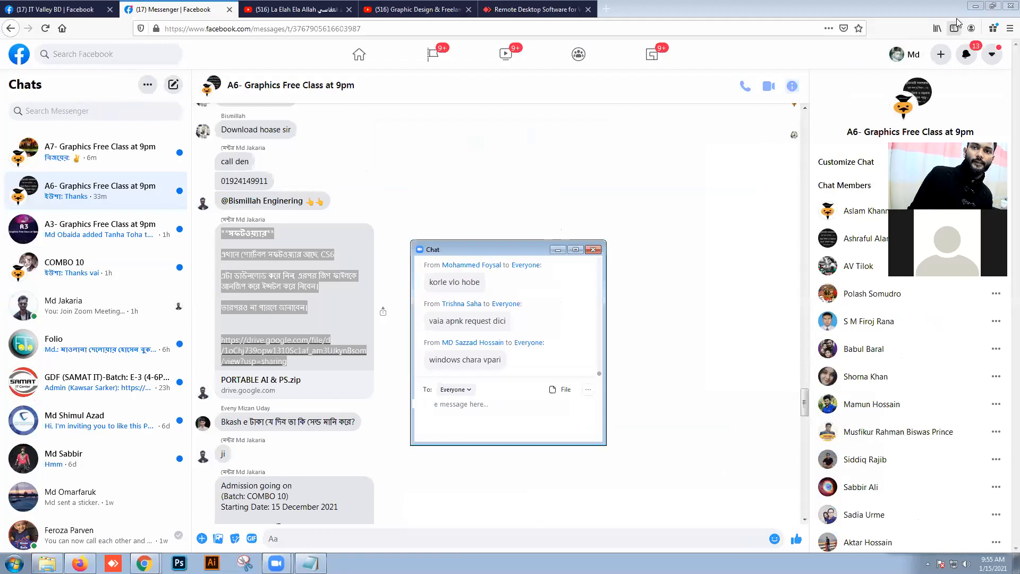
{"action": "left_click", "coordinate": [976, 5]}
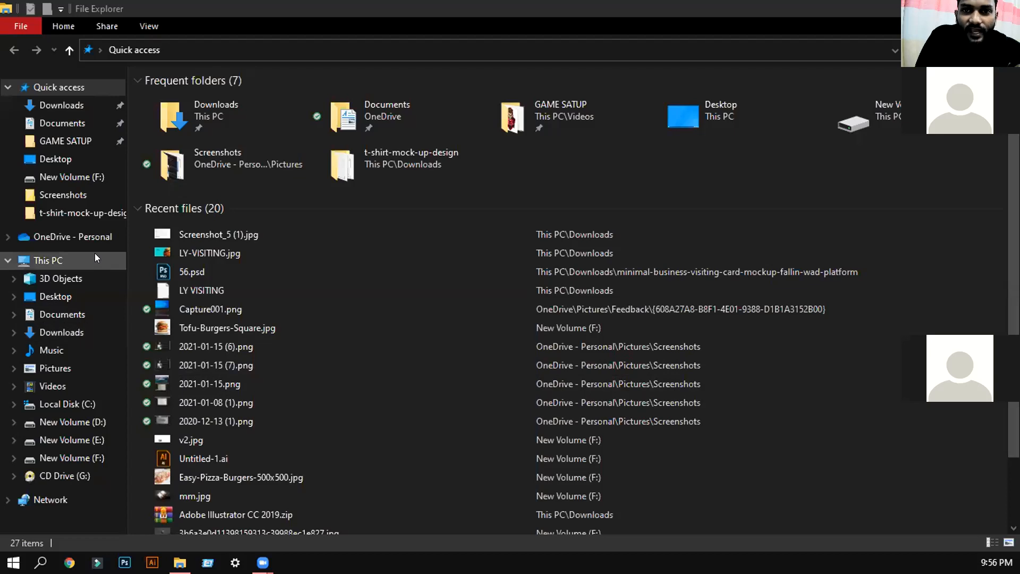
- Look into New Volume (D:) and the Desktop folder, and return to This PC
{"action": "left_click", "coordinate": [68, 406]}
{"action": "left_click", "coordinate": [71, 422]}
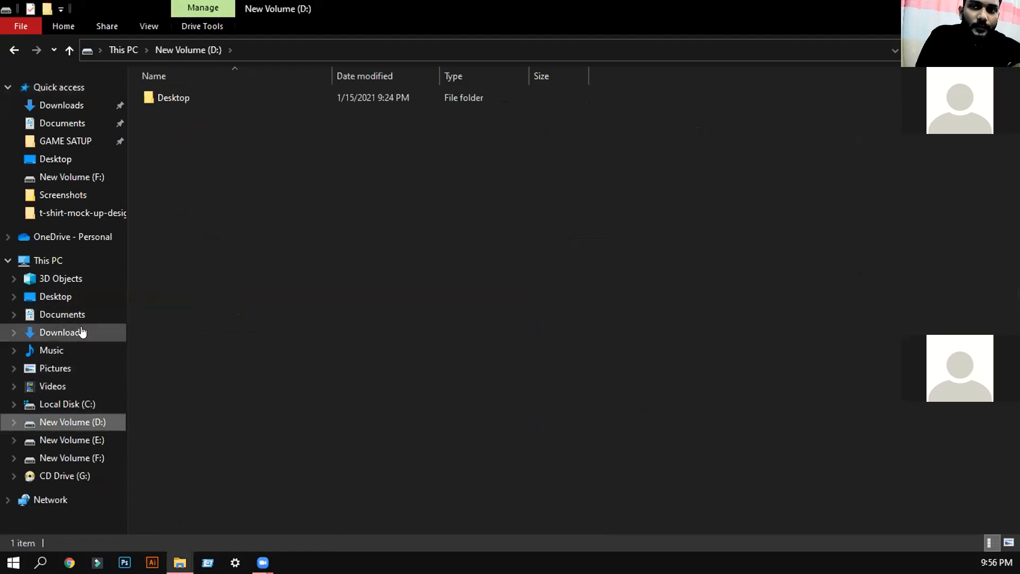
{"action": "left_click", "coordinate": [83, 298]}
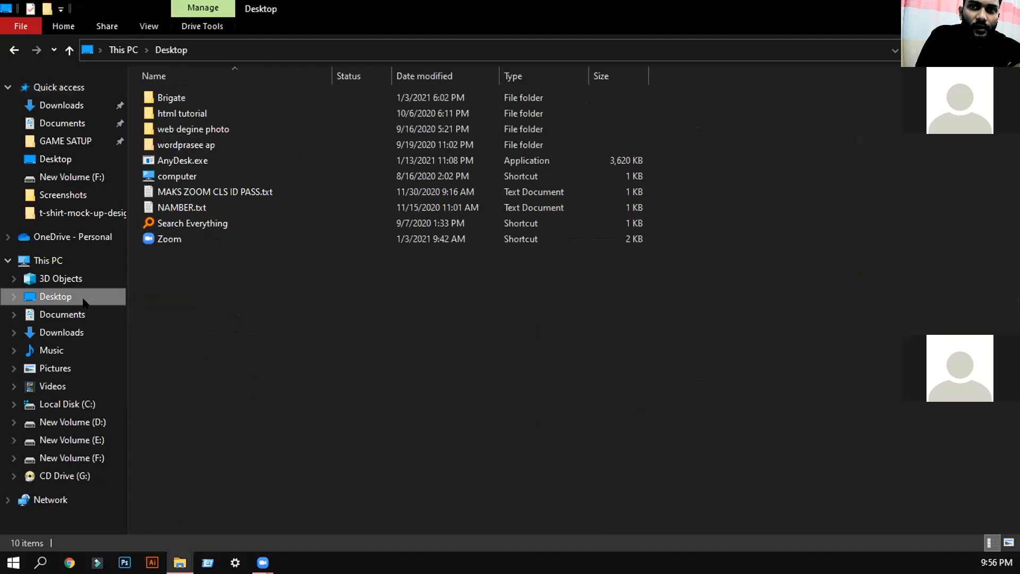
{"action": "left_click", "coordinate": [60, 259]}
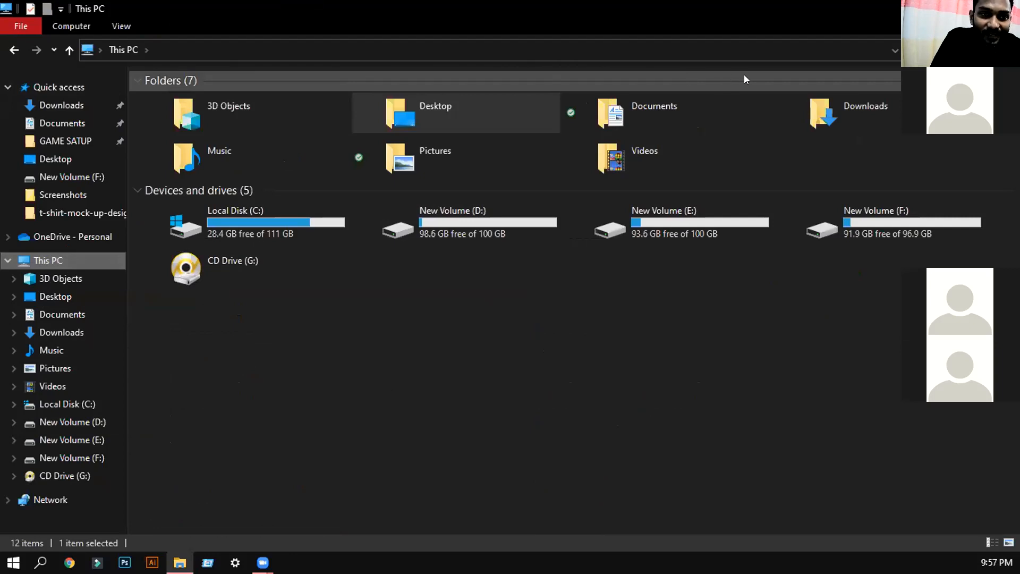
- Look into the Desktop folder on New Volume (D:) and close the File Explorer window
{"action": "left_click", "coordinate": [481, 233]}
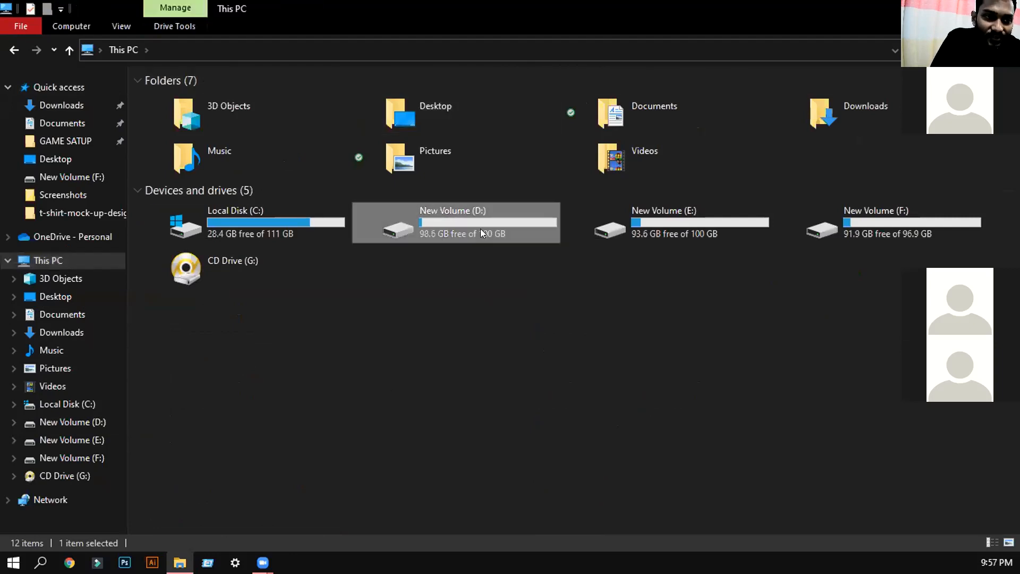
{"action": "double_click", "coordinate": [481, 225]}
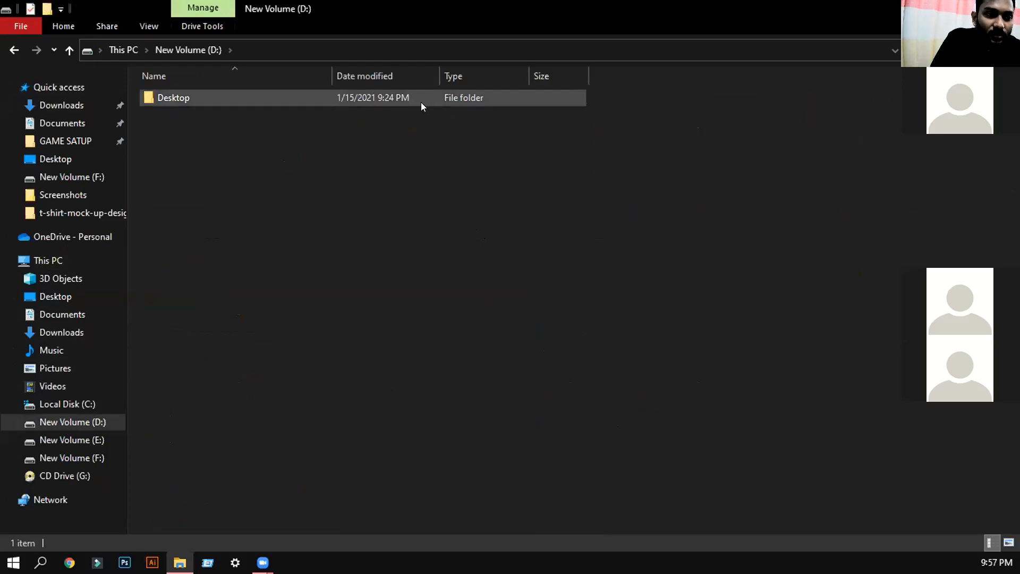
{"action": "left_click", "coordinate": [387, 104]}
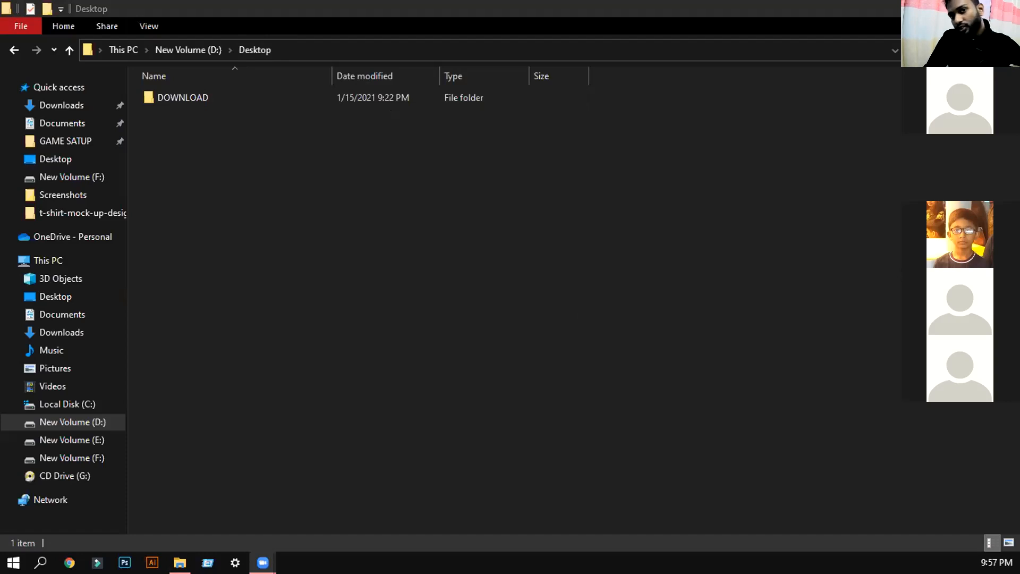
{"action": "key", "text": "alt+F4"}
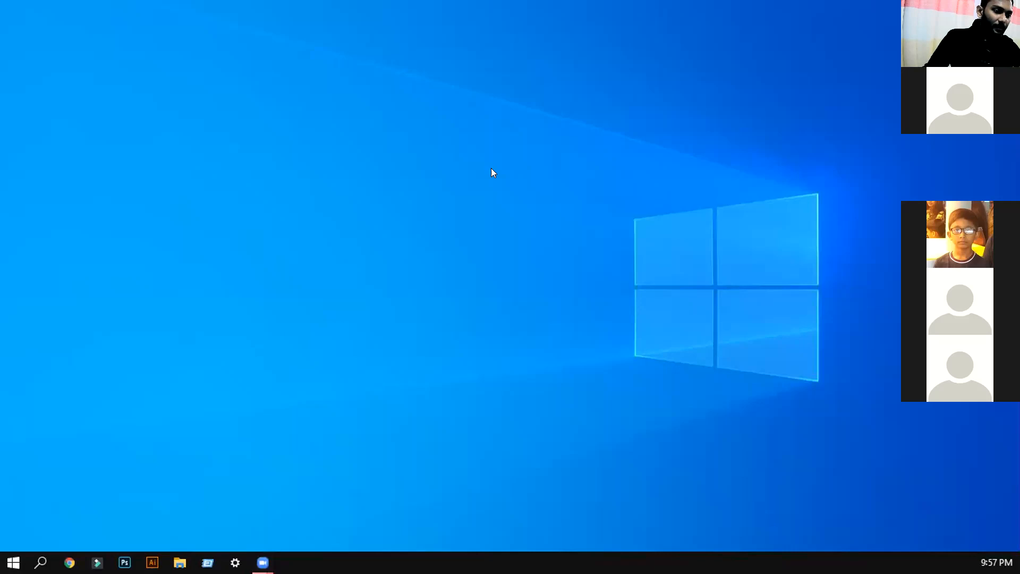
- Reopen File Explorer at This PC and examine the sizes and free space of the C:, D:, E: and F: drives
{"action": "left_click", "coordinate": [179, 562]}
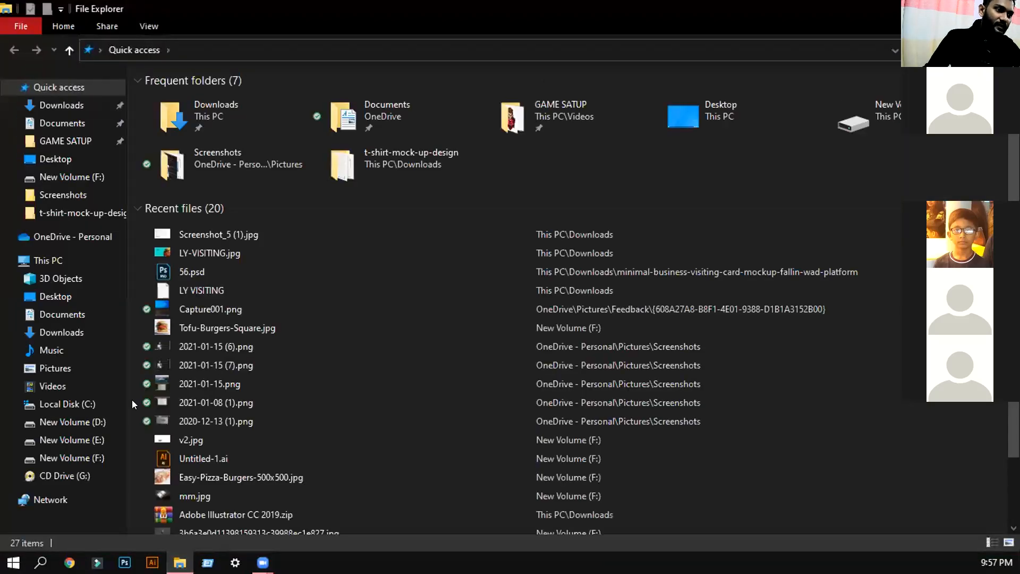
{"action": "left_click", "coordinate": [44, 261]}
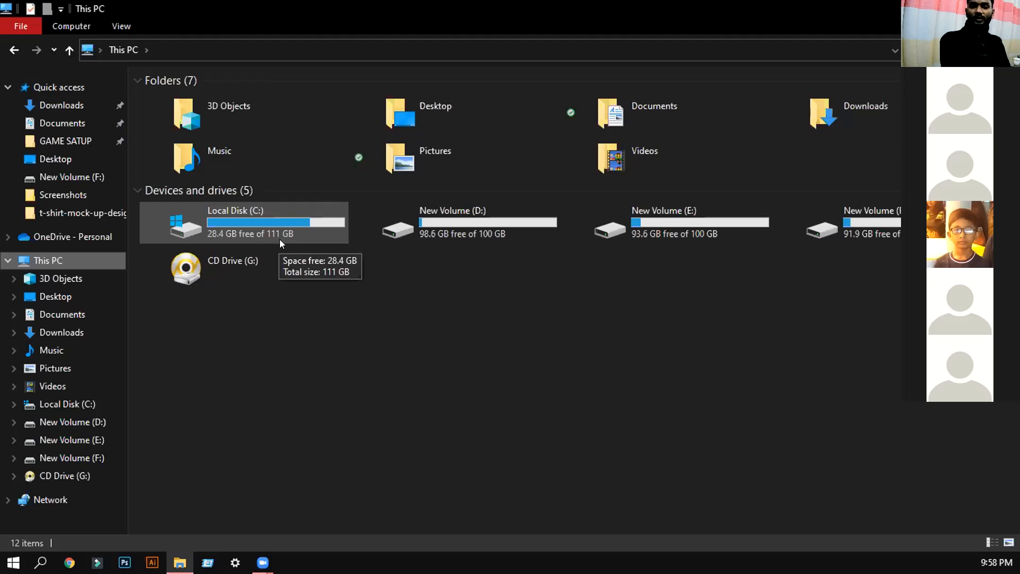
{"action": "left_click", "coordinate": [510, 213]}
{"action": "left_click", "coordinate": [750, 227]}
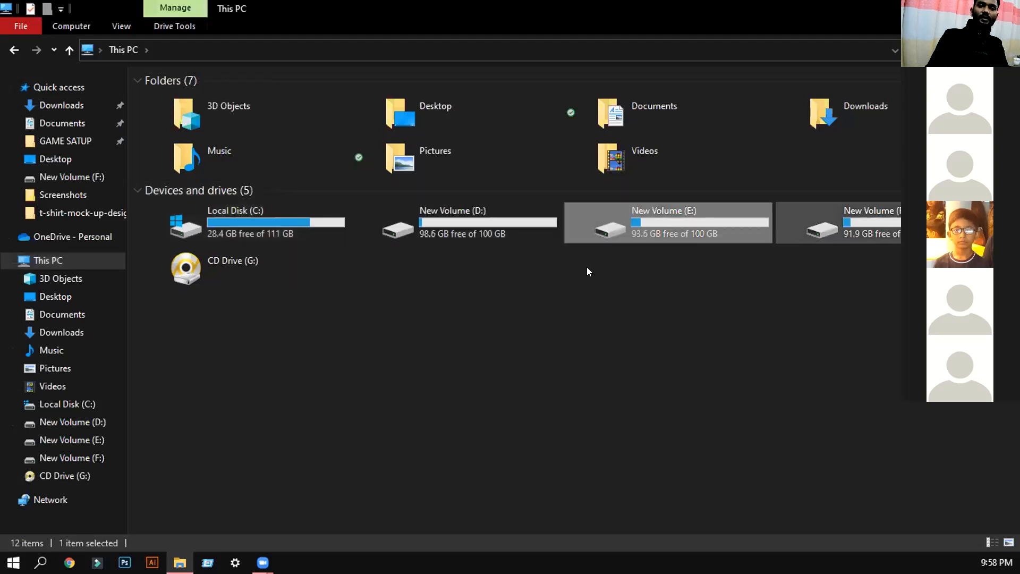
{"action": "left_click", "coordinate": [313, 229]}
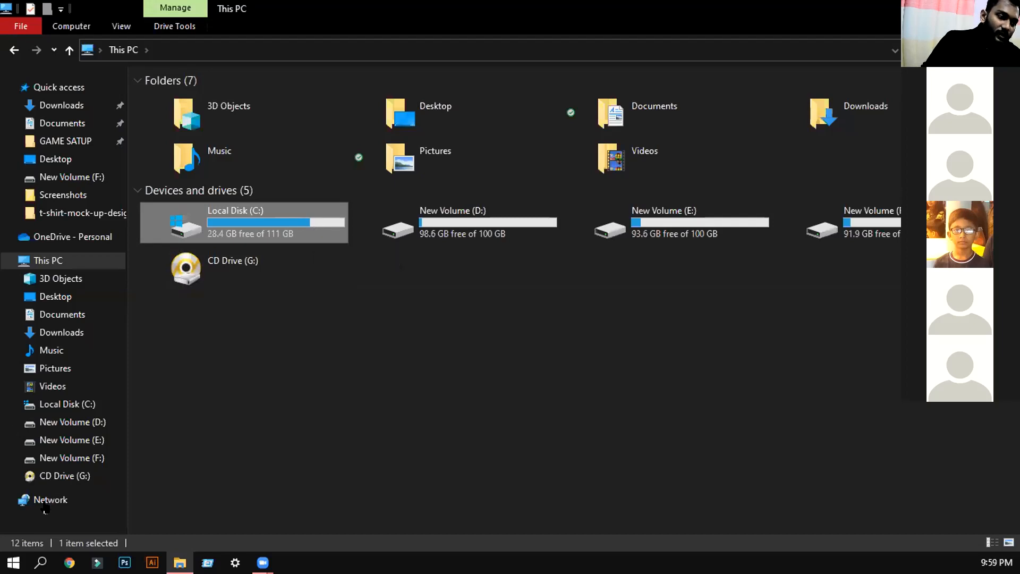
{"action": "left_click", "coordinate": [13, 563]}
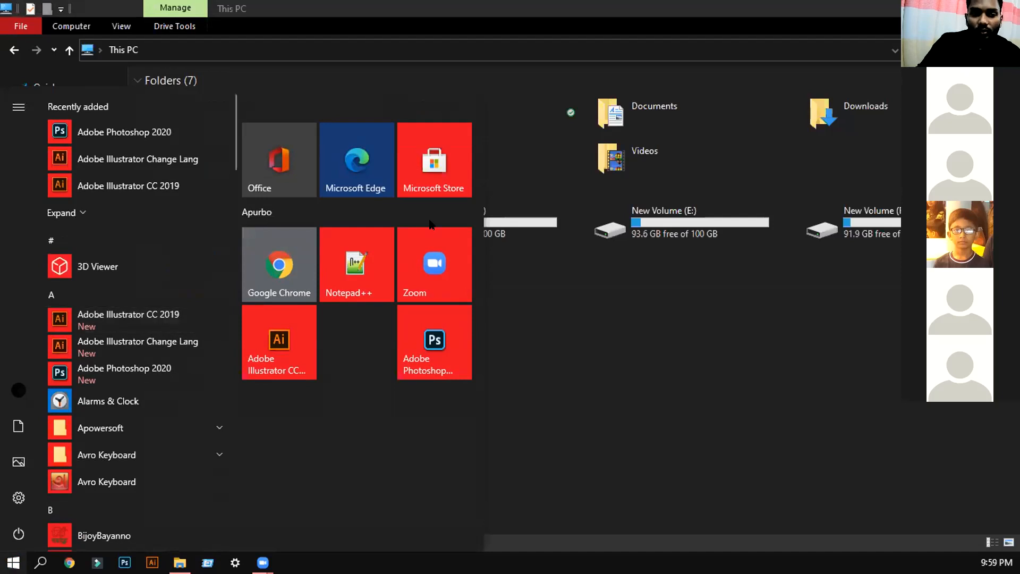
{"action": "left_click", "coordinate": [578, 373]}
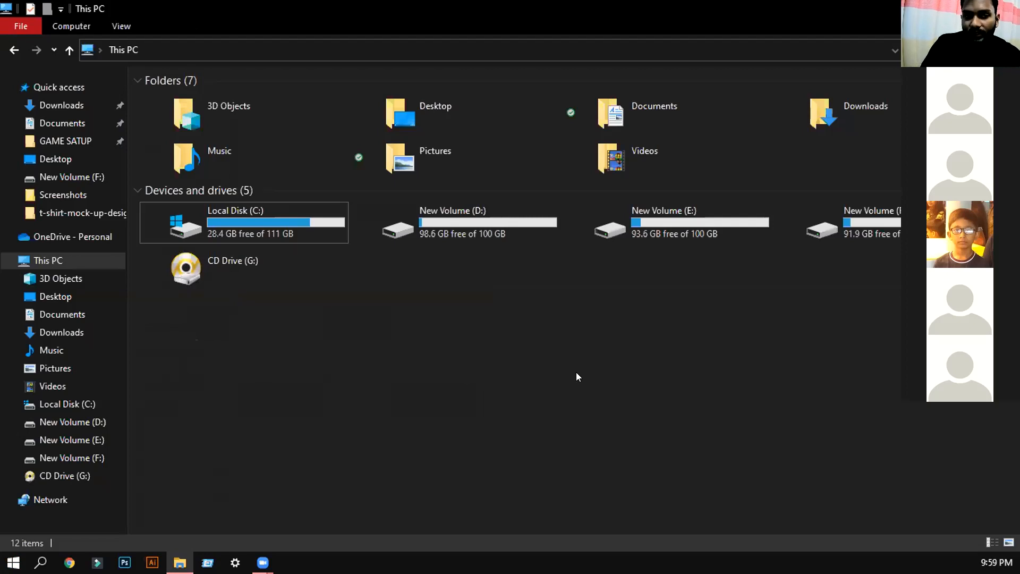
{"action": "left_click", "coordinate": [492, 216]}
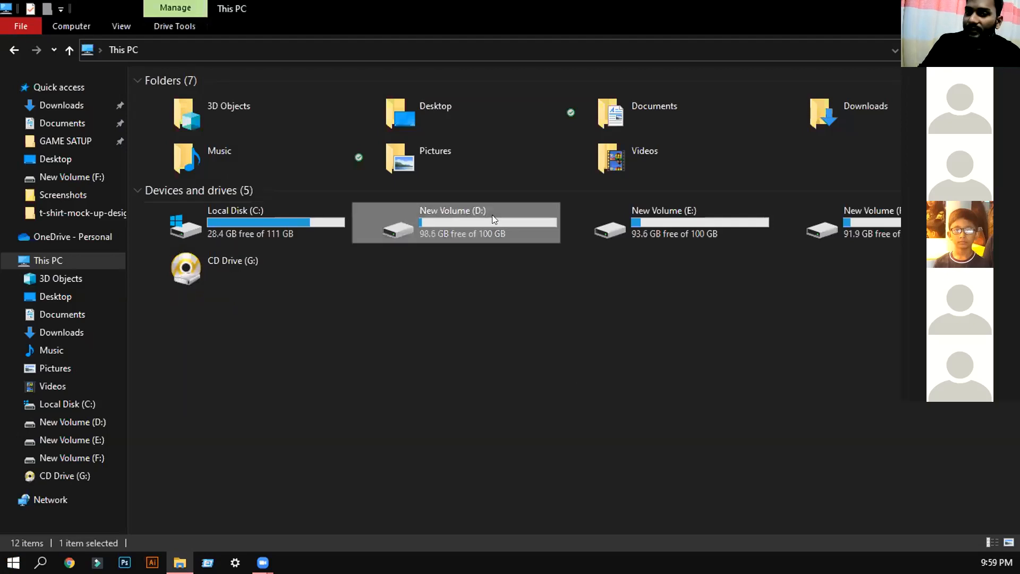
{"action": "left_click", "coordinate": [918, 219]}
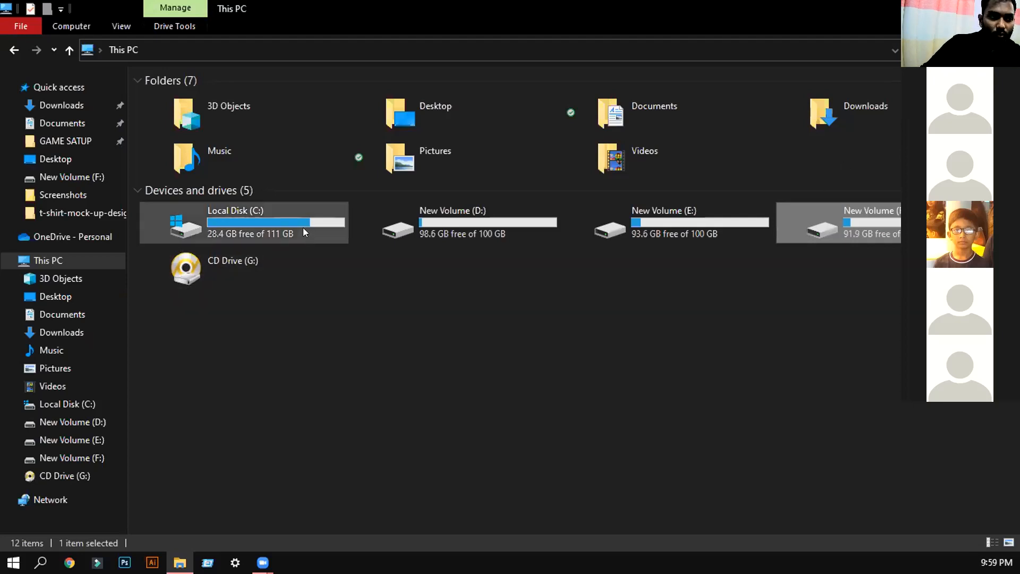
- Open Computer Management from This PC and show Disk Management
{"action": "right_click", "coordinate": [32, 262]}
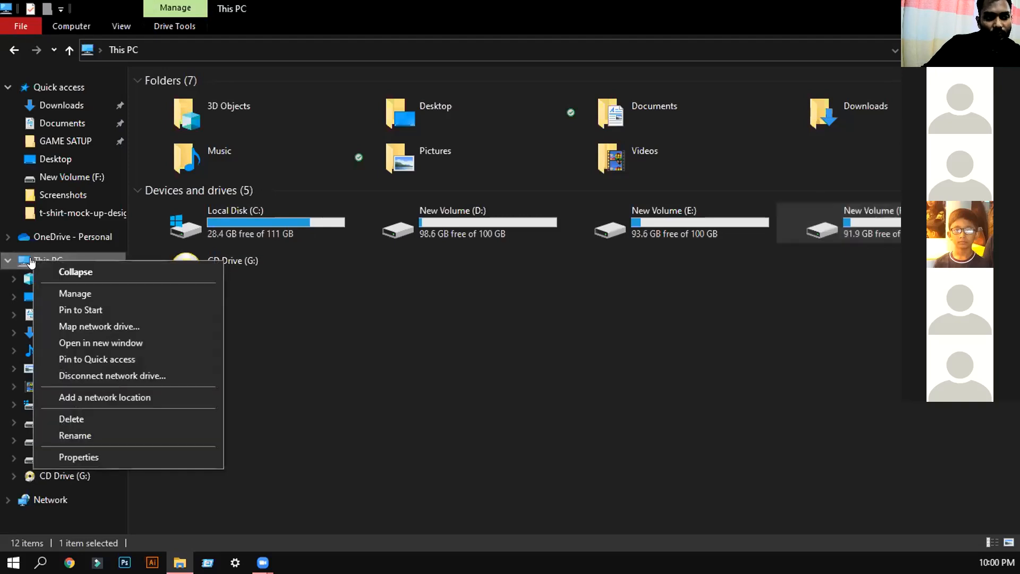
{"action": "left_click", "coordinate": [86, 293]}
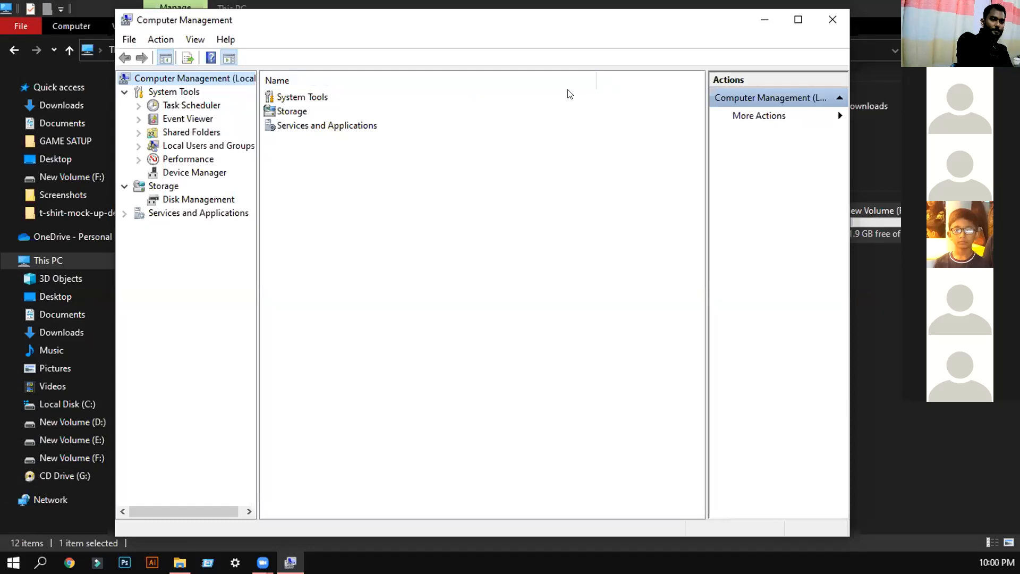
{"action": "left_click", "coordinate": [155, 200]}
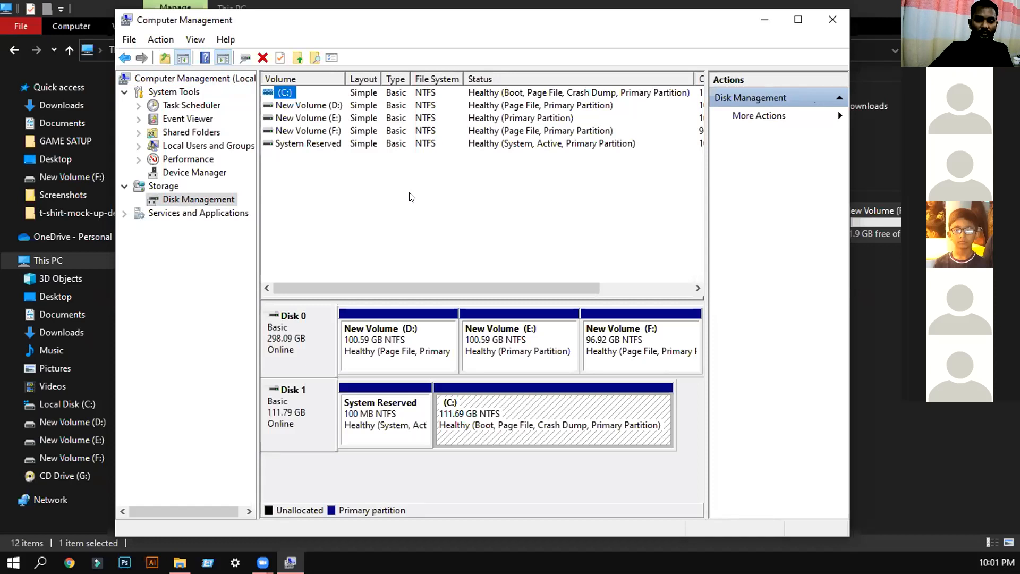
- Open the Shrink Volume settings for the New Volume (D:) partition on Disk 0
{"action": "left_click", "coordinate": [329, 105]}
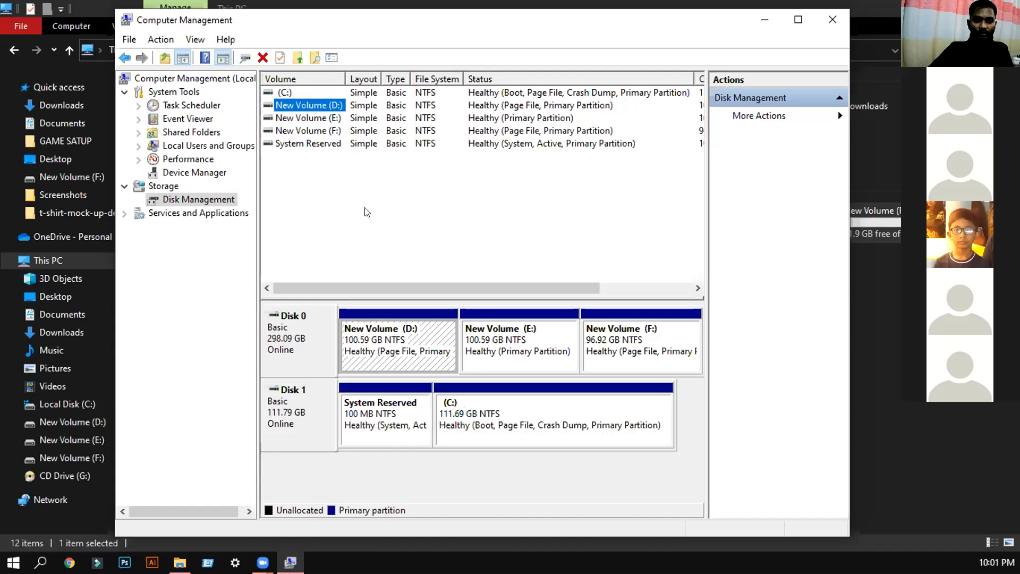
{"action": "left_click", "coordinate": [400, 327]}
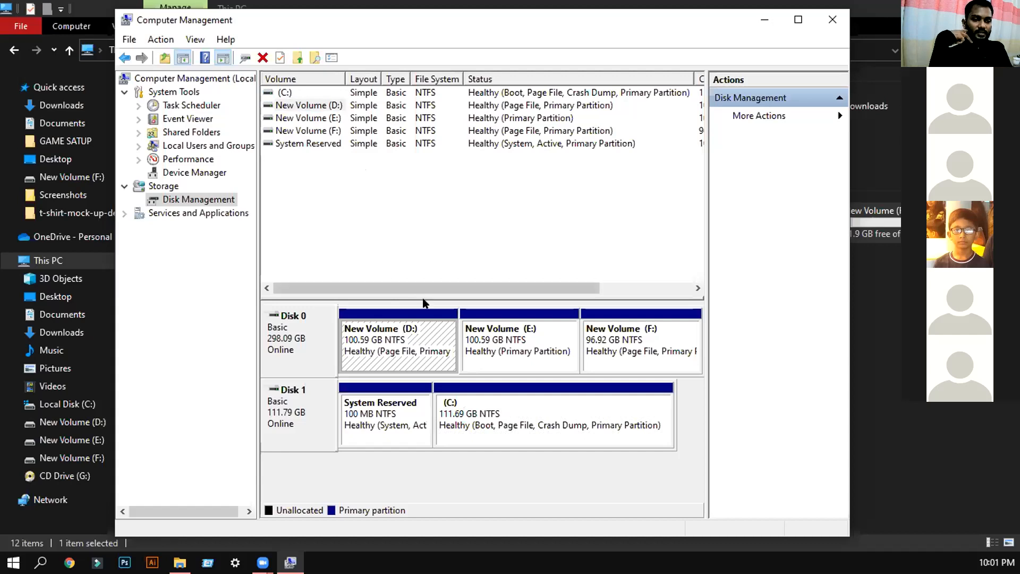
{"action": "right_click", "coordinate": [402, 357]}
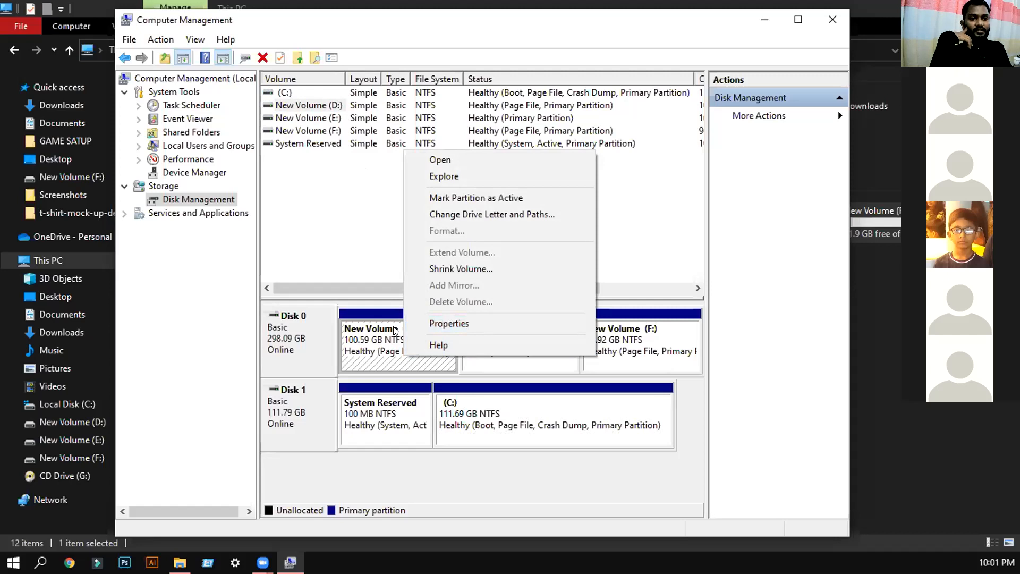
{"action": "left_click", "coordinate": [458, 269]}
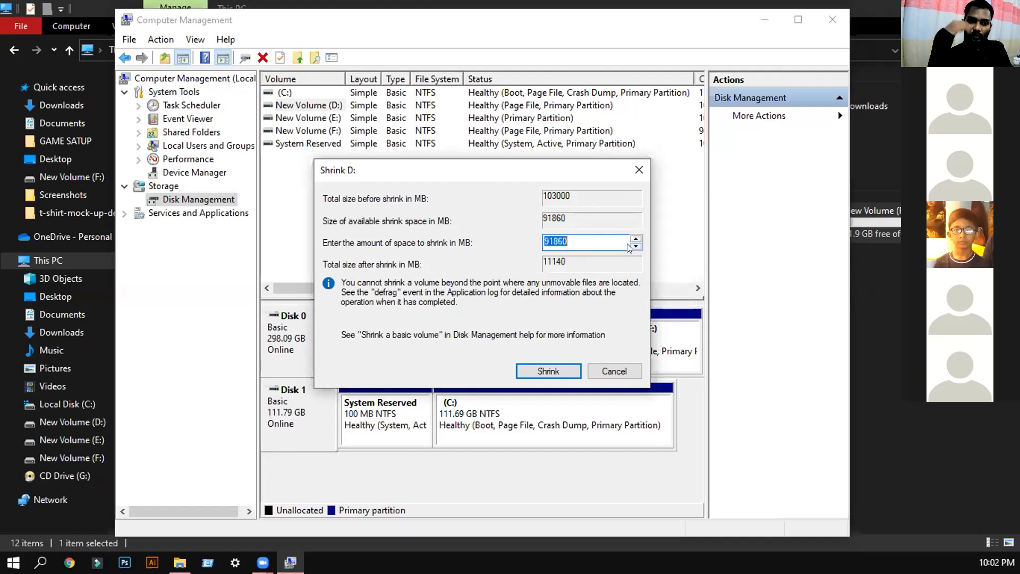
{"action": "left_click_drag", "start_coordinate": [535, 175], "coordinate": [547, 155]}
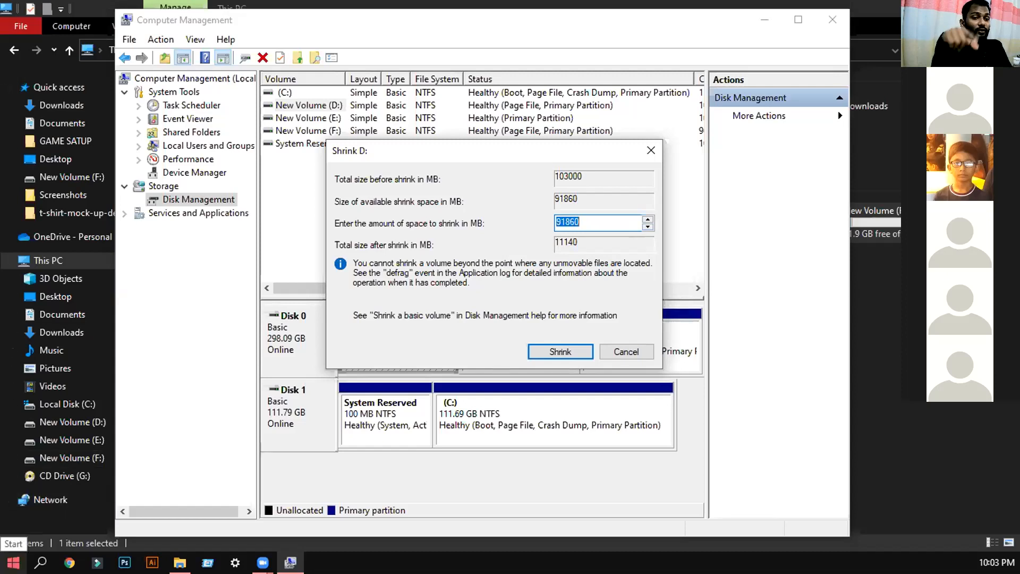
- Search for the Calculator app and open it beside the Shrink D: dialog
{"action": "left_click", "coordinate": [13, 563]}
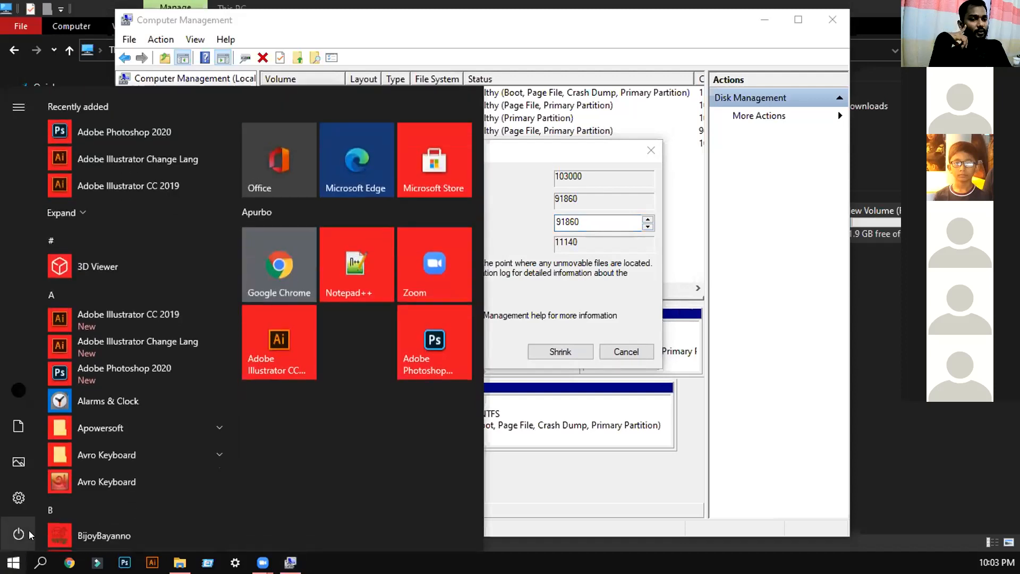
{"action": "type", "text": "ca"}
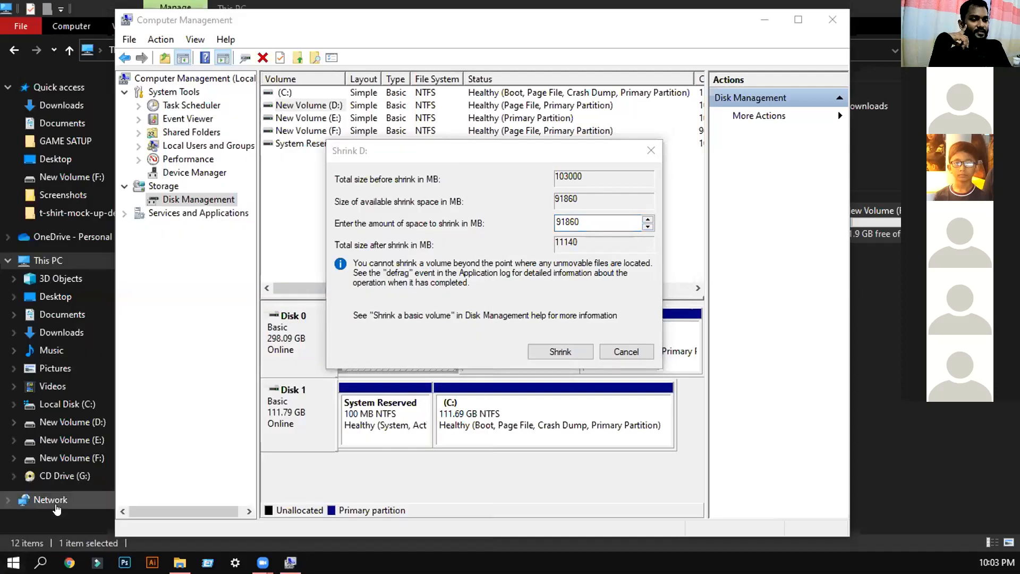
{"action": "type", "text": "l"}
{"action": "left_click", "coordinate": [171, 171]}
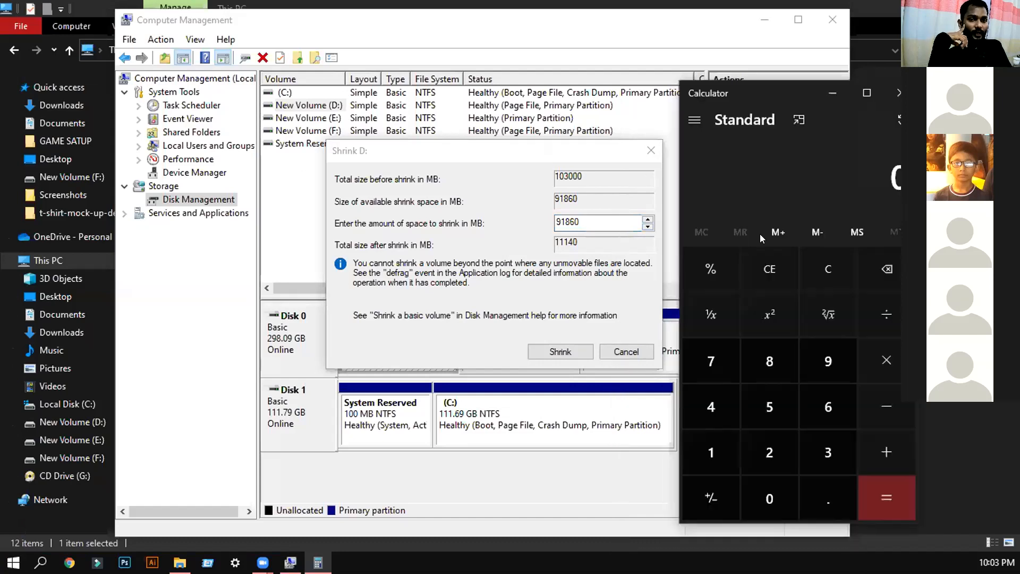
- Calculate 1024 × 49 in Calculator to convert 49 GB to megabytes
{"action": "left_click", "coordinate": [706, 457]}
{"action": "left_click", "coordinate": [759, 496]}
{"action": "left_click", "coordinate": [763, 457]}
{"action": "left_click", "coordinate": [709, 399]}
{"action": "left_click", "coordinate": [897, 365]}
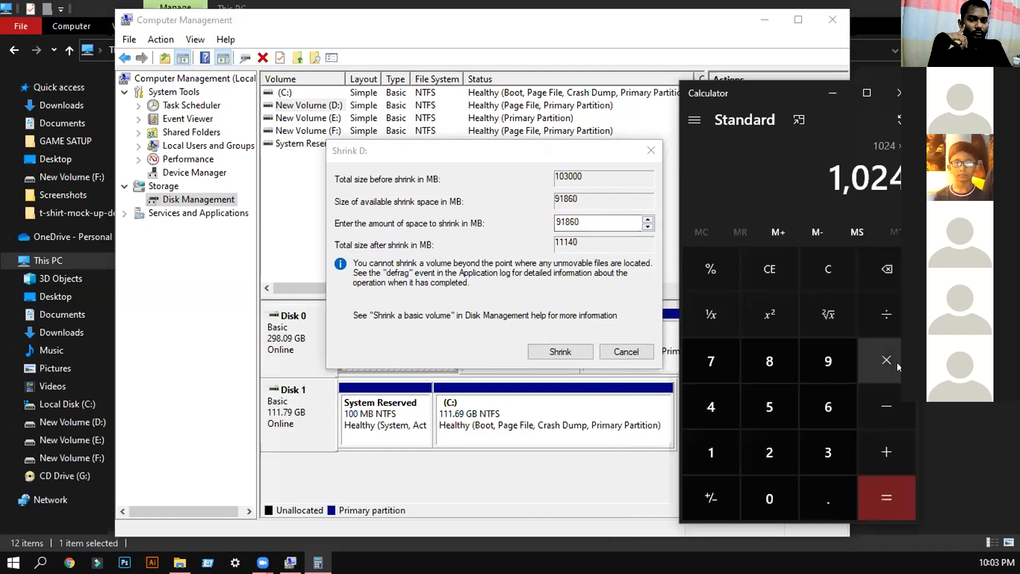
{"action": "left_click", "coordinate": [713, 402]}
{"action": "left_click", "coordinate": [814, 363]}
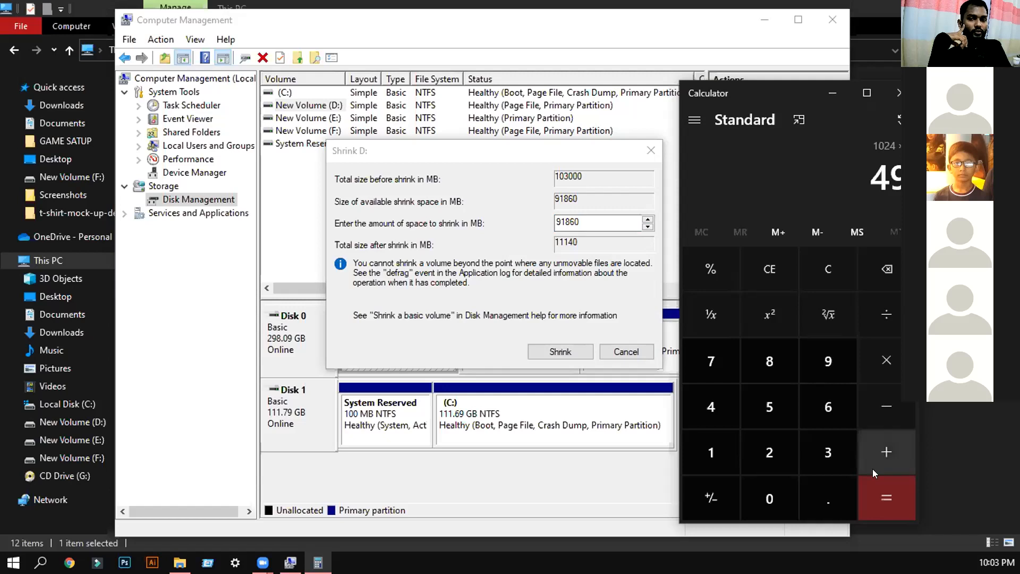
{"action": "left_click", "coordinate": [874, 484]}
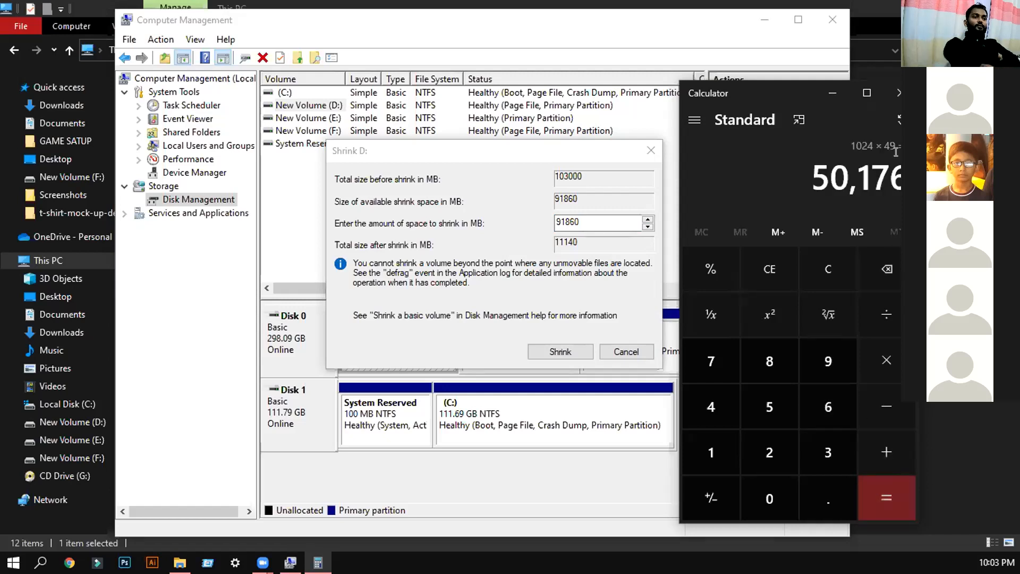
- Calculate 1024 × 39 in Calculator to convert 39 GB to megabytes
{"action": "left_click", "coordinate": [886, 270]}
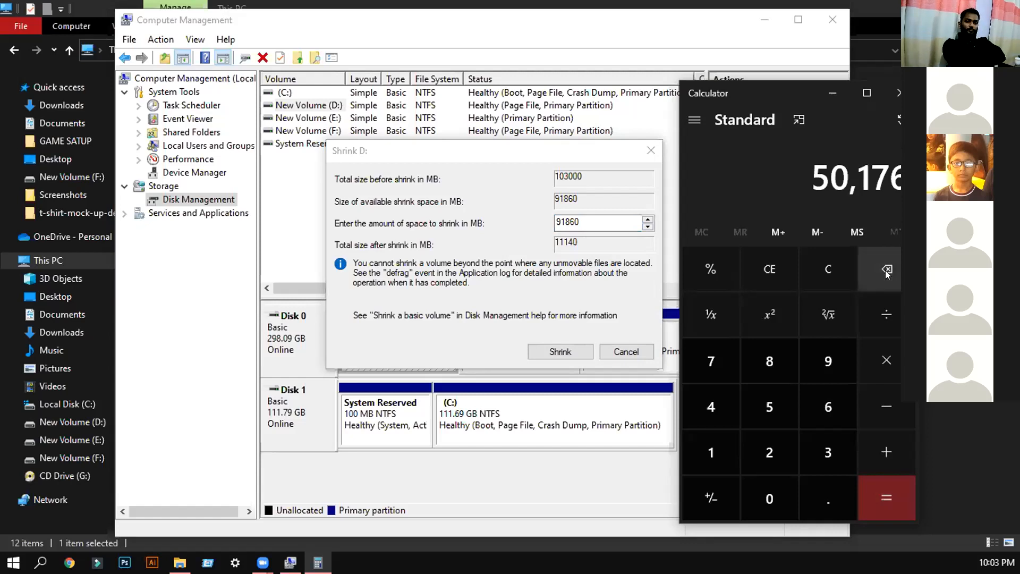
{"action": "left_click", "coordinate": [720, 463]}
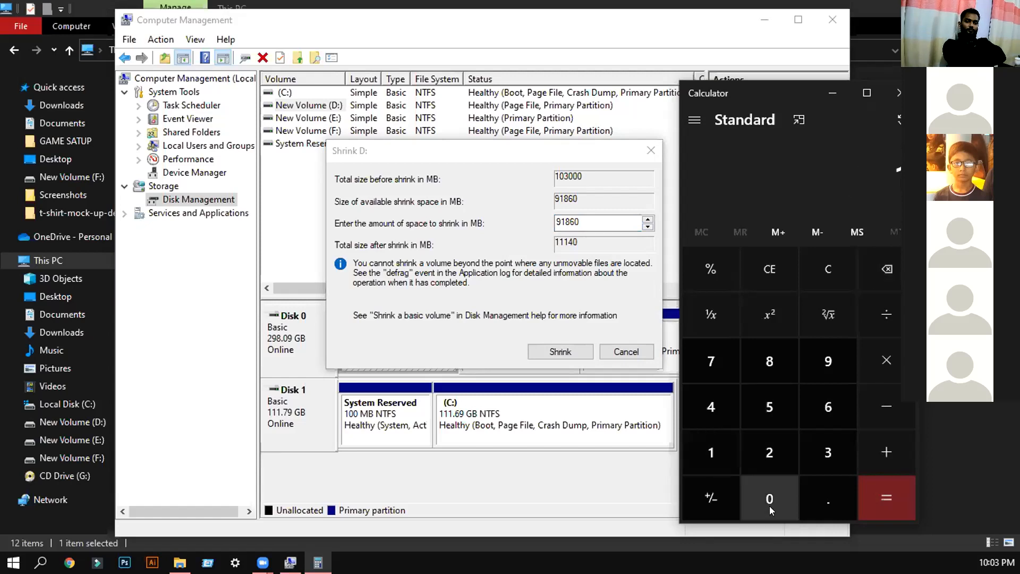
{"action": "left_click", "coordinate": [770, 504]}
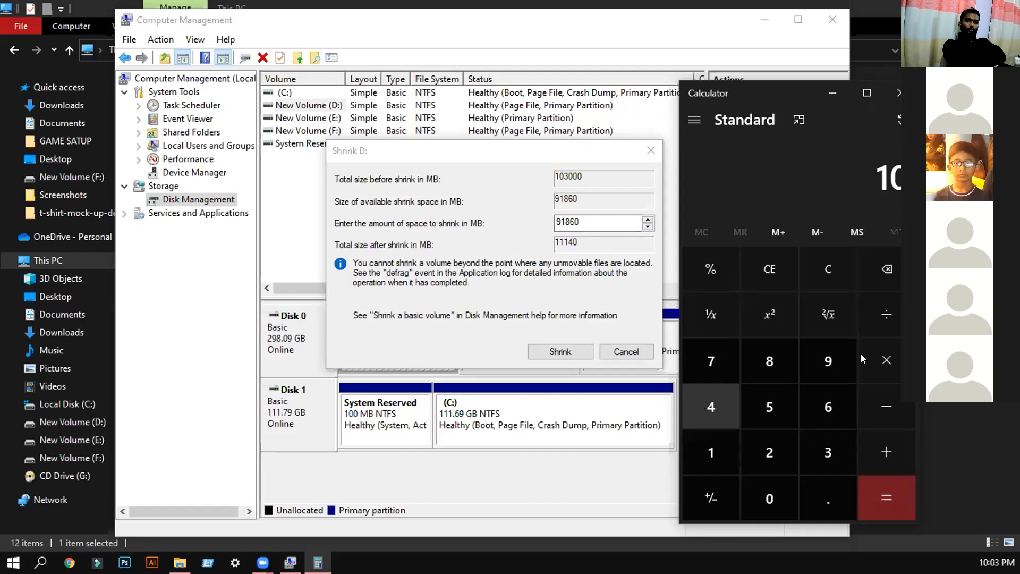
{"action": "left_click", "coordinate": [712, 408]}
{"action": "left_click", "coordinate": [745, 448]}
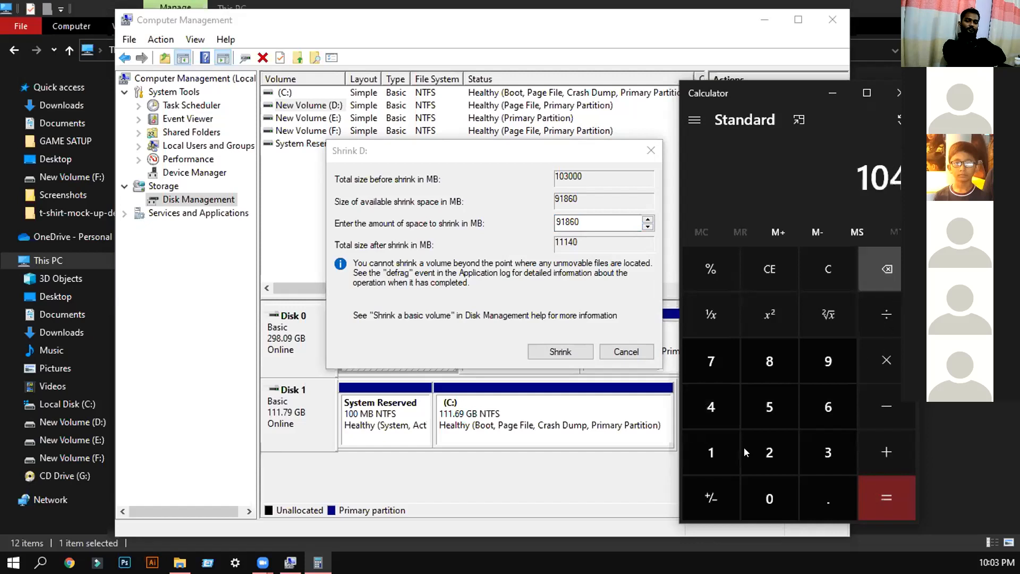
{"action": "left_click", "coordinate": [873, 366]}
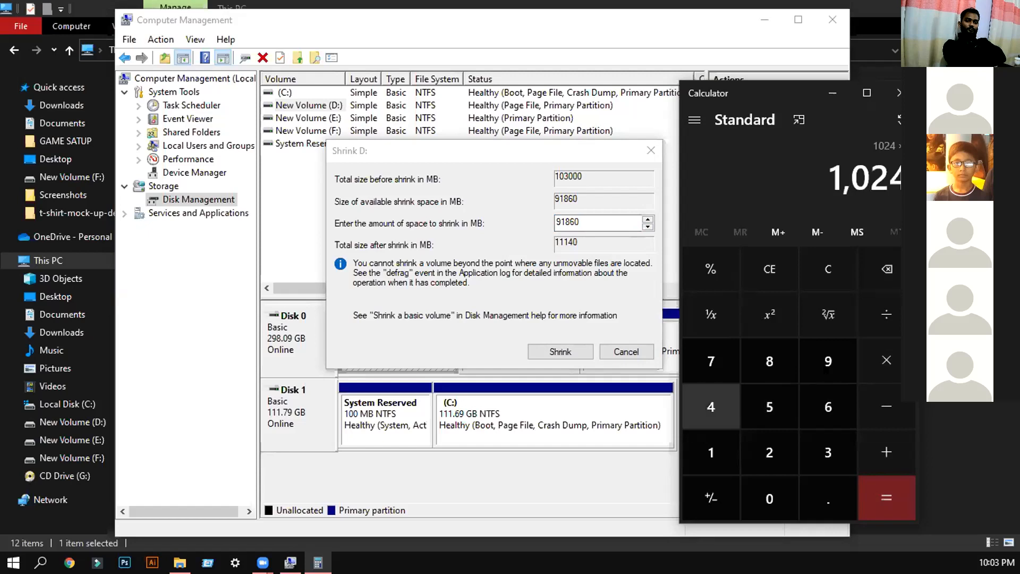
{"action": "key", "text": "4"}
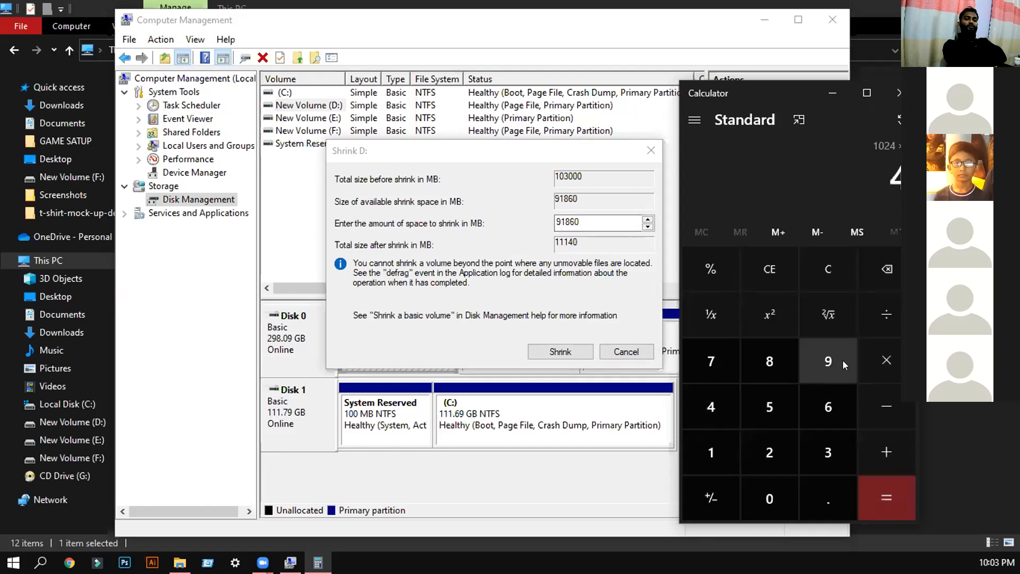
{"action": "left_click", "coordinate": [848, 360]}
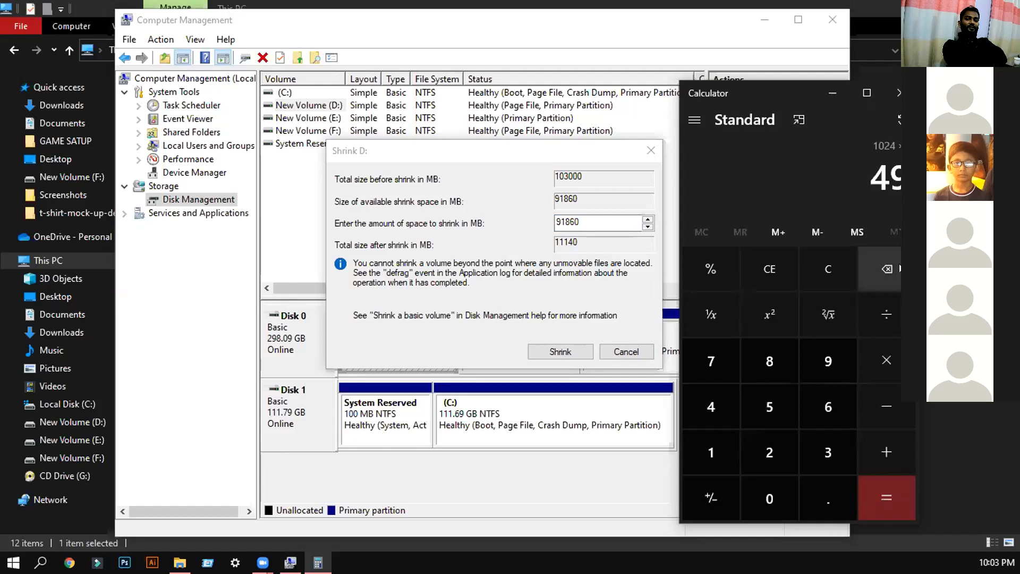
{"action": "double_click", "coordinate": [900, 269]}
{"action": "left_click", "coordinate": [828, 450]}
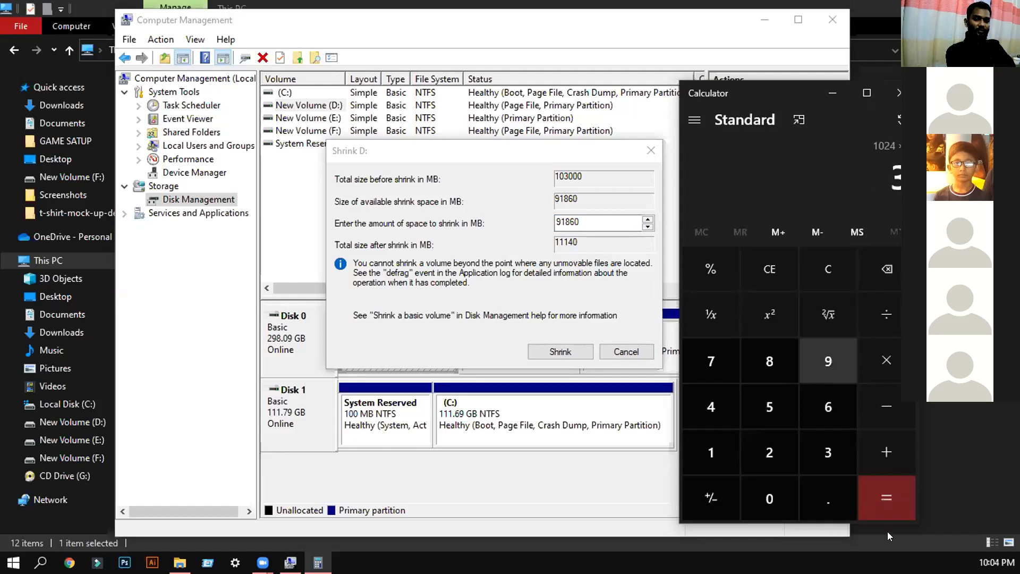
{"action": "left_click", "coordinate": [878, 496]}
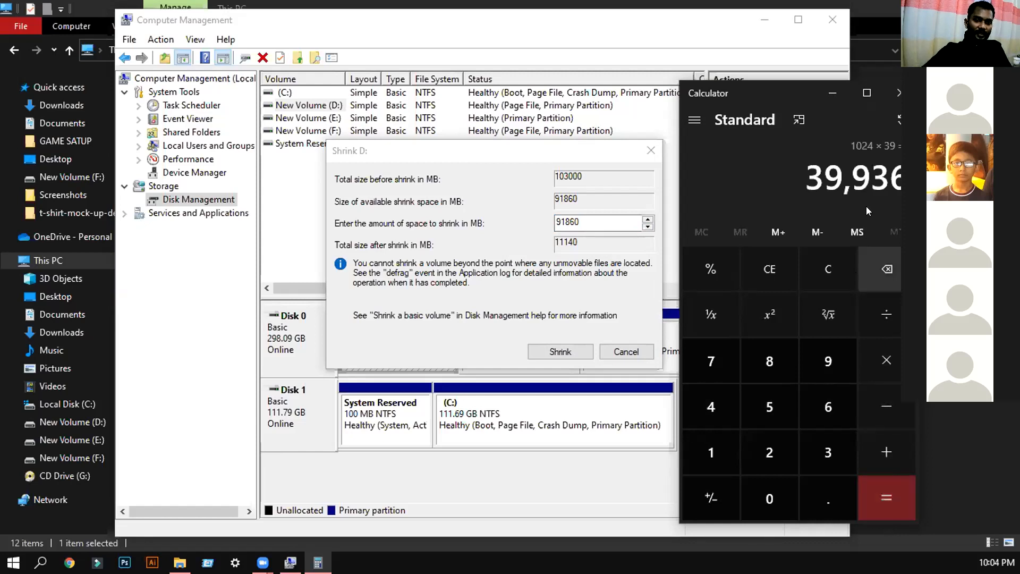
- Close Calculator and shrink the D: volume by 39936 MB
{"action": "key", "text": "alt+F4"}
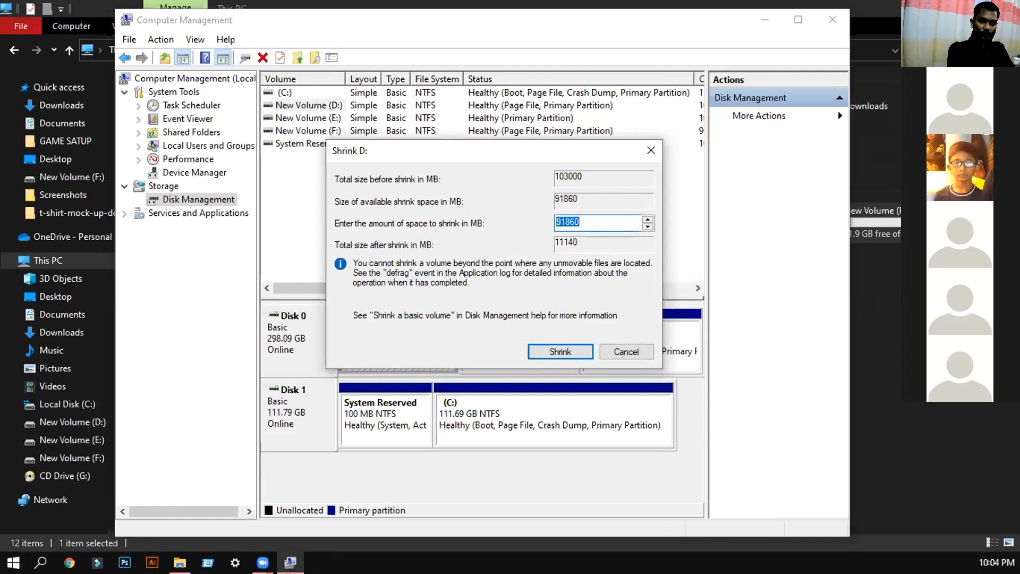
{"action": "type", "text": "39936"}
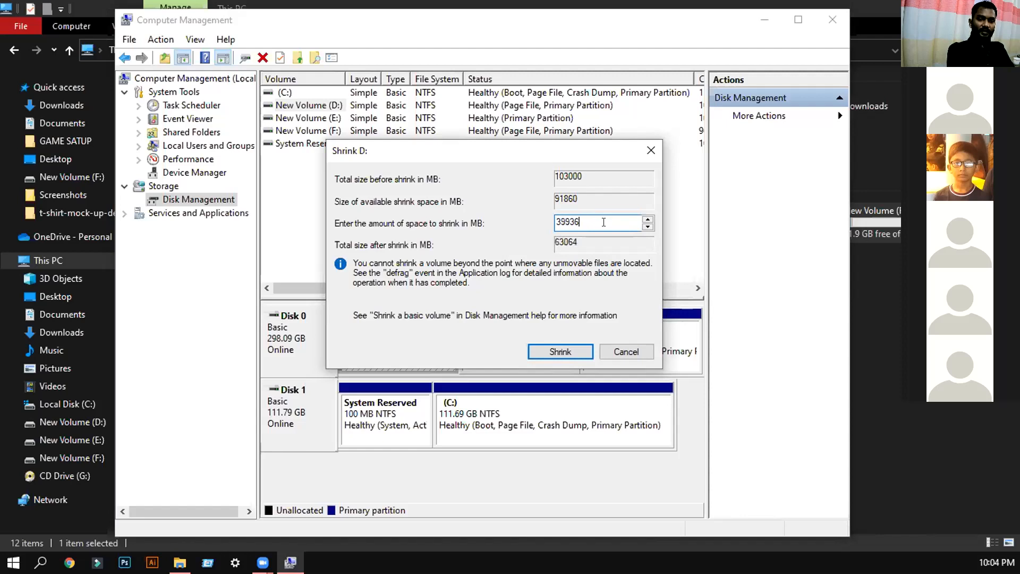
{"action": "left_click", "coordinate": [569, 352]}
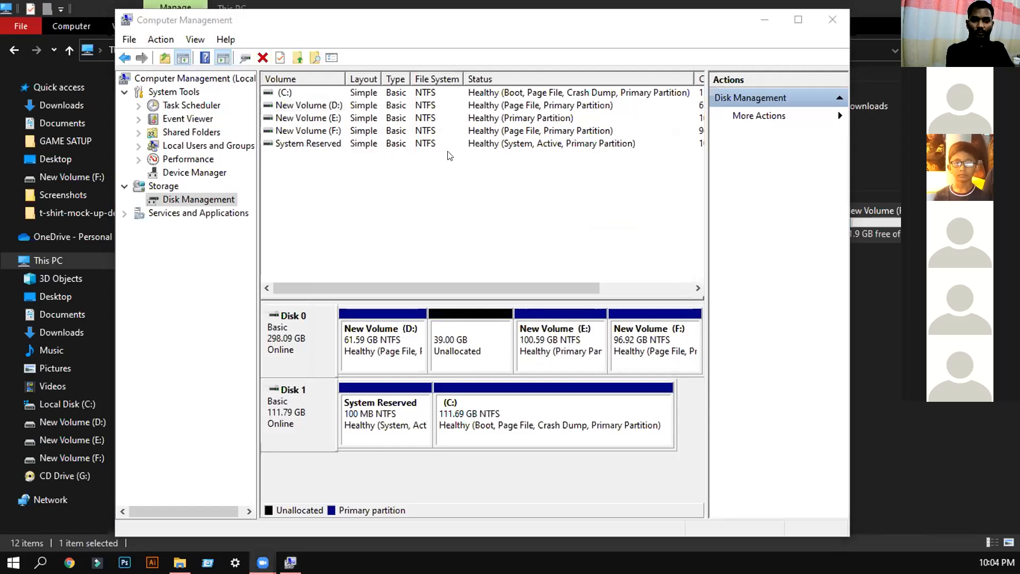
- Minimize Computer Management, view the contents of Local Disk (C:), and return to the drive overview in This PC
{"action": "left_click", "coordinate": [203, 18]}
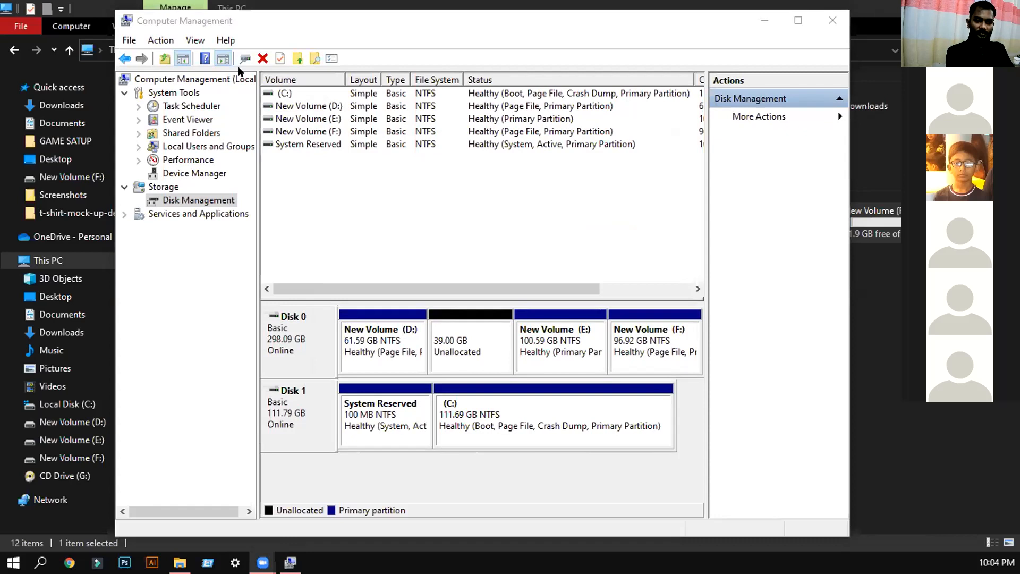
{"action": "left_click_drag", "start_coordinate": [215, 17], "coordinate": [250, 103]}
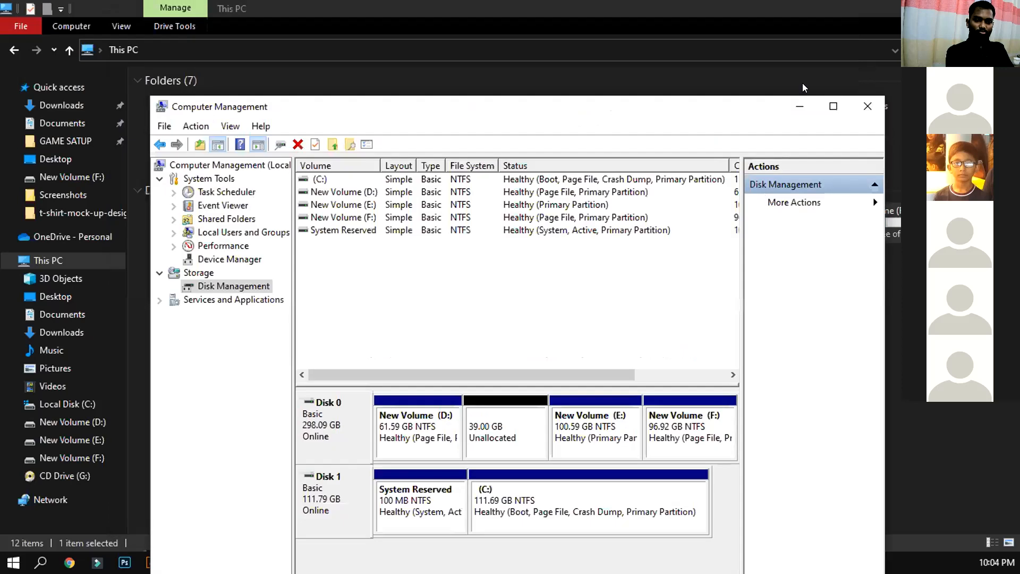
{"action": "left_click", "coordinate": [799, 106]}
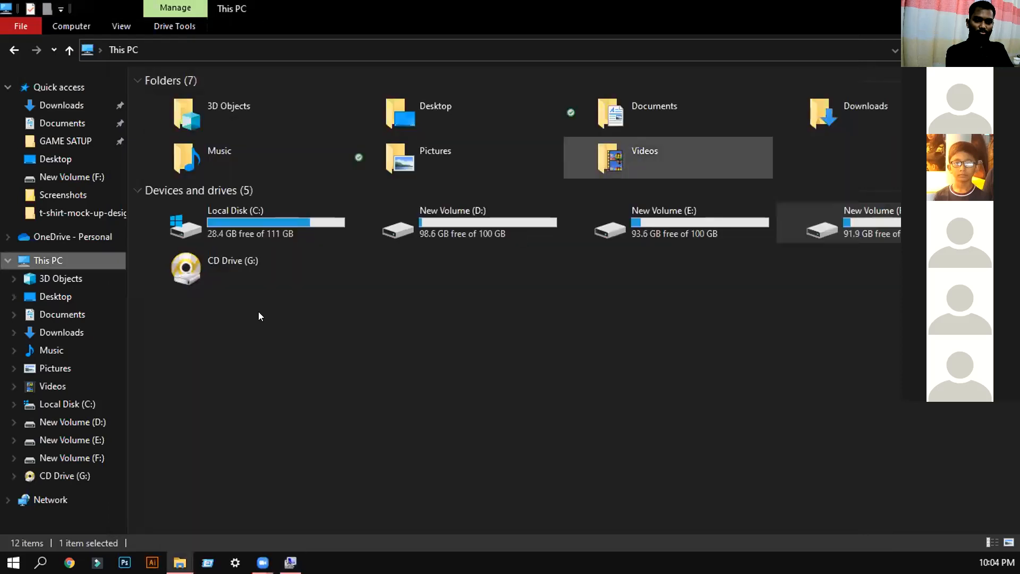
{"action": "double_click", "coordinate": [267, 231]}
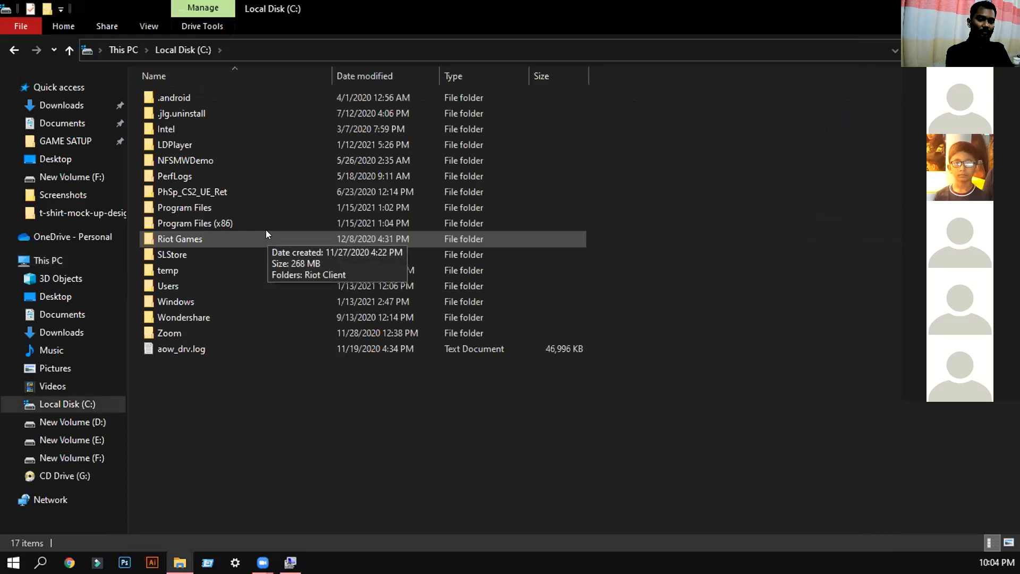
{"action": "left_click", "coordinate": [14, 50]}
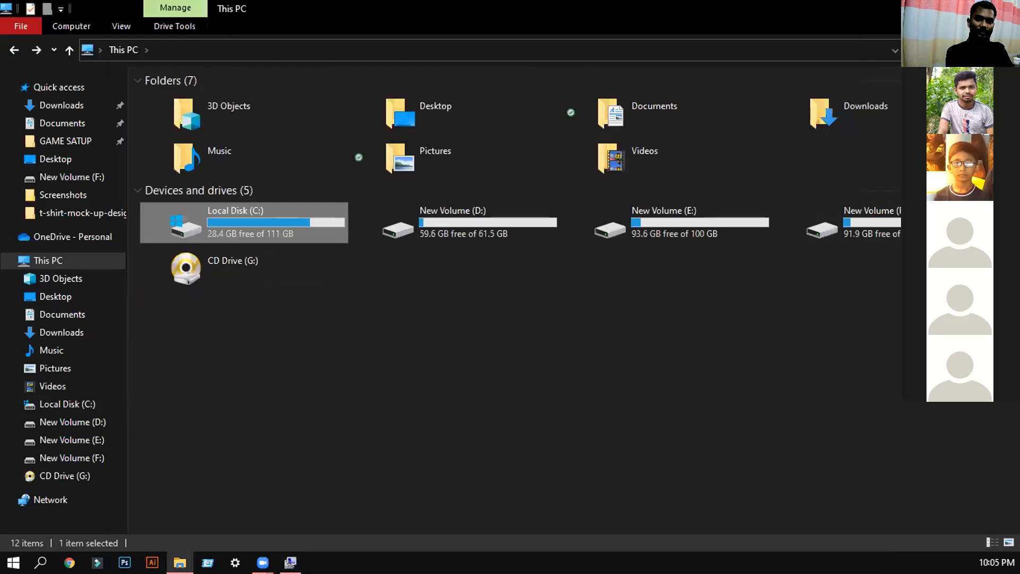
- Restore Computer Management and compare the volume operations available for the C: partition on Disk 1 and the D: partition on Disk 0
{"action": "left_click", "coordinate": [290, 562]}
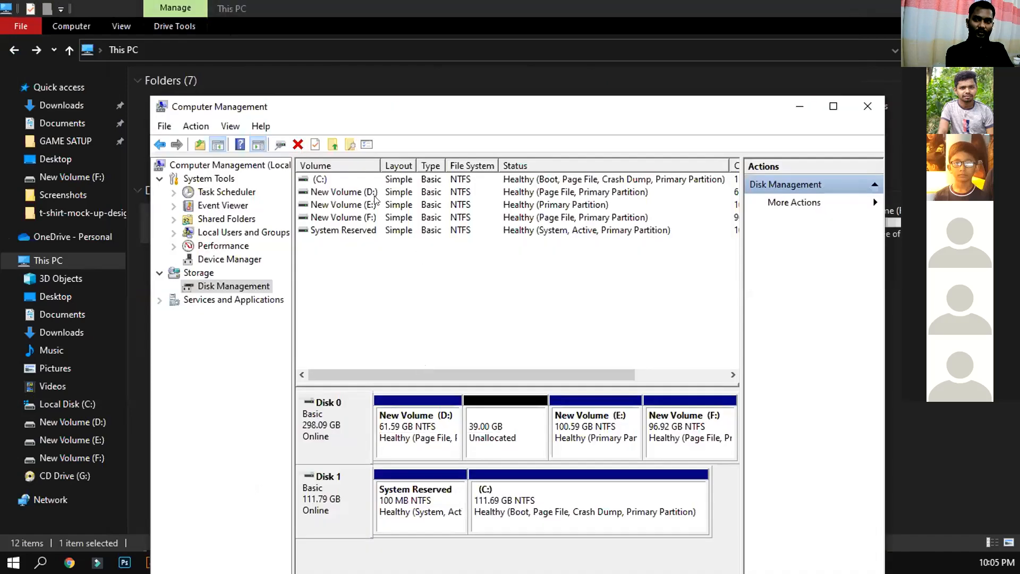
{"action": "left_click", "coordinate": [323, 179]}
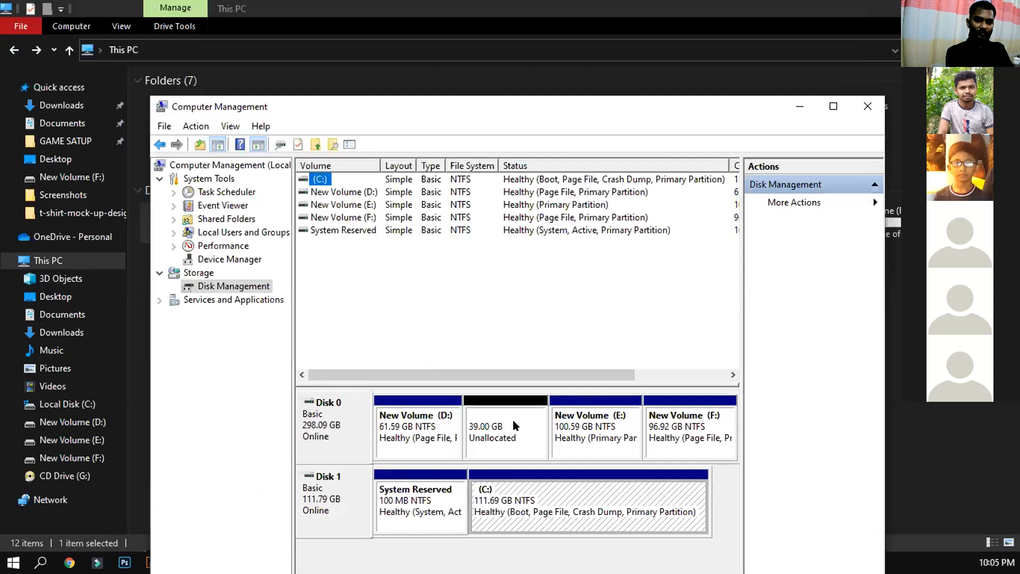
{"action": "left_click", "coordinate": [523, 500]}
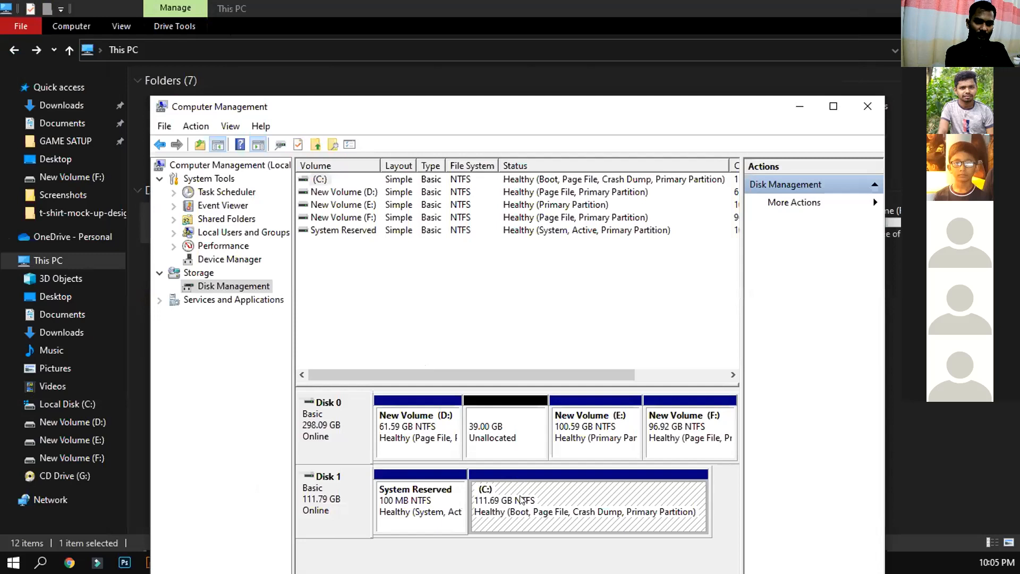
{"action": "right_click", "coordinate": [522, 500]}
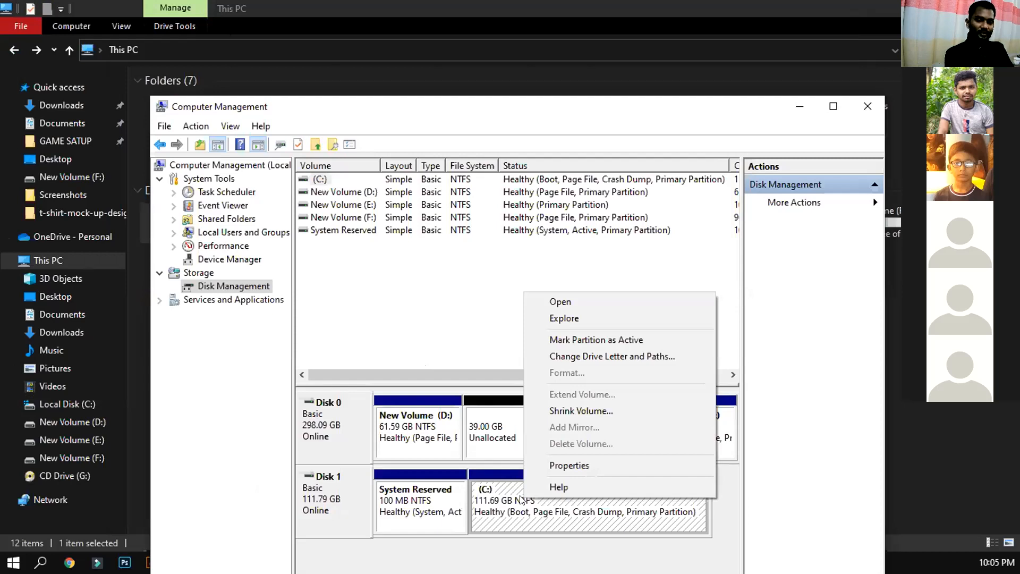
{"action": "left_click", "coordinate": [488, 331]}
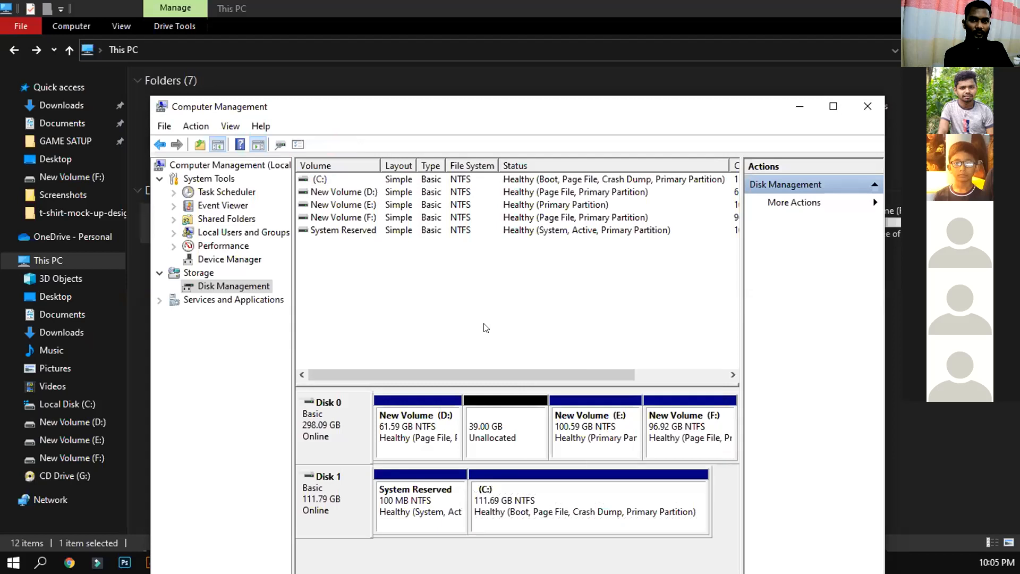
{"action": "right_click", "coordinate": [402, 426]}
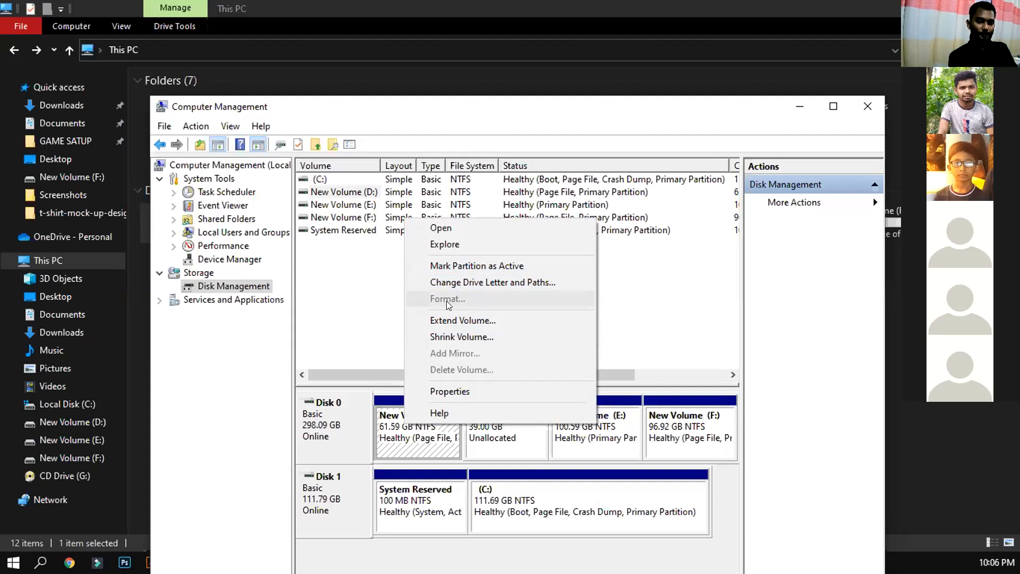
{"action": "right_click", "coordinate": [524, 489]}
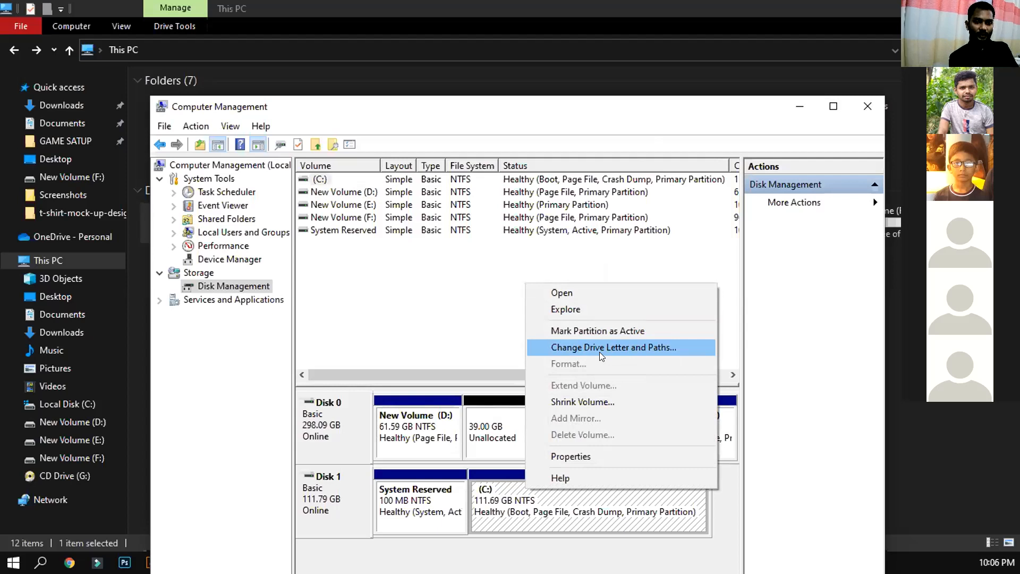
- Open the New Volume (D:) partition from Disk Management to view its files, and go to This PC
{"action": "left_click", "coordinate": [425, 439]}
{"action": "right_click", "coordinate": [425, 439]}
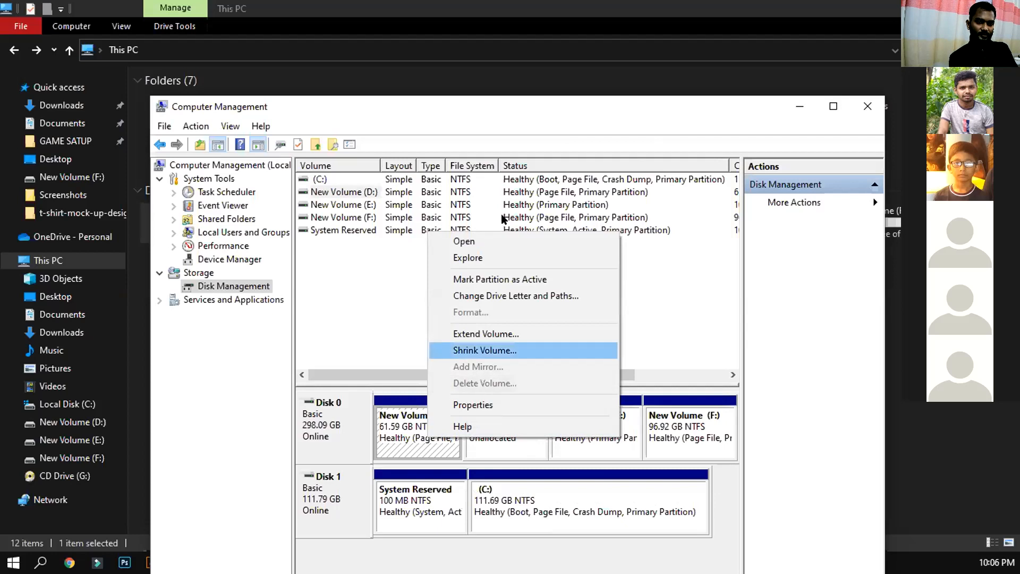
{"action": "left_click", "coordinate": [494, 242]}
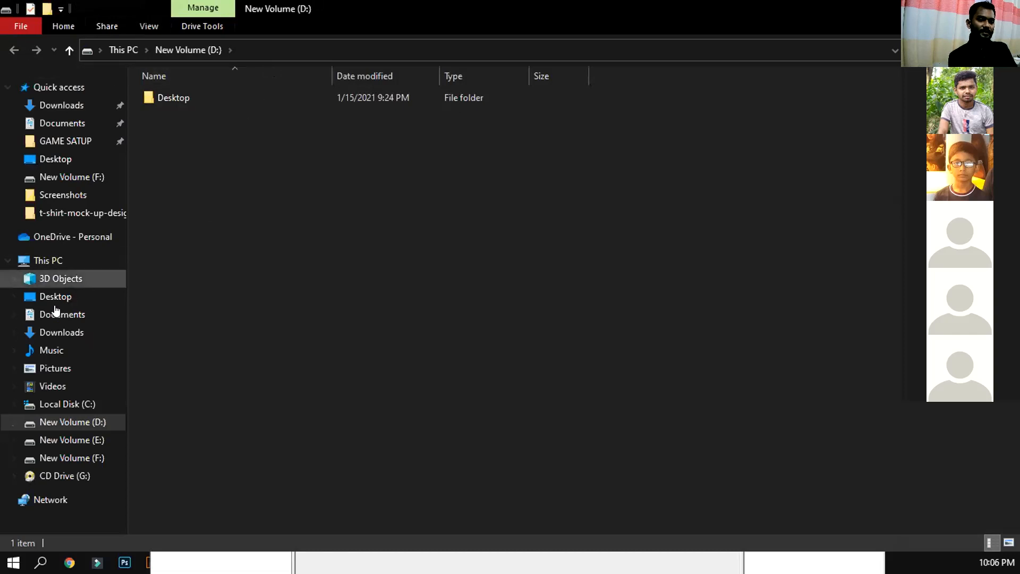
{"action": "left_click", "coordinate": [57, 262]}
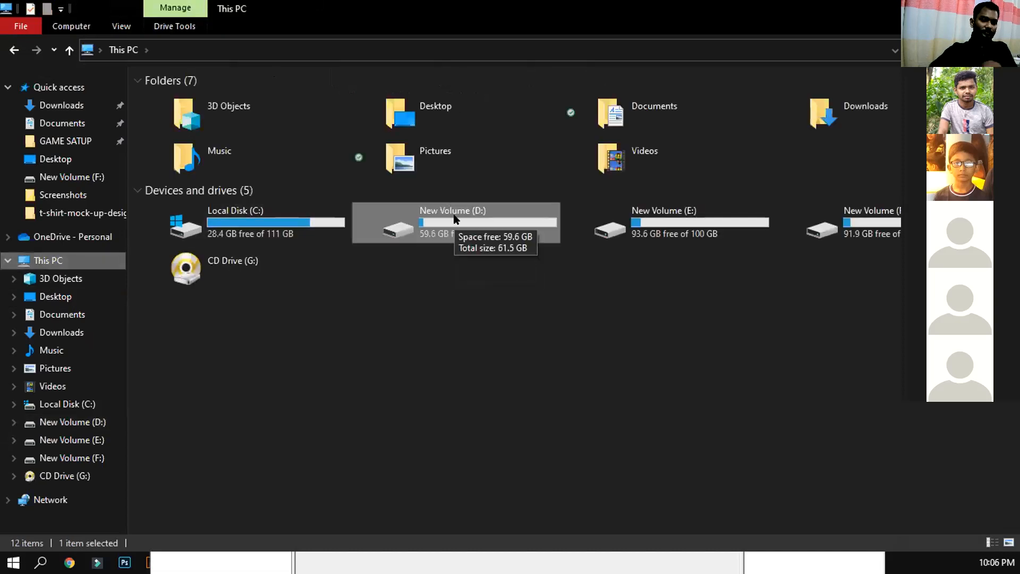
- Try to quick-format New Volume (D:) as NTFS with 4096-byte allocation units, and open the drive to check its contents
{"action": "right_click", "coordinate": [456, 219]}
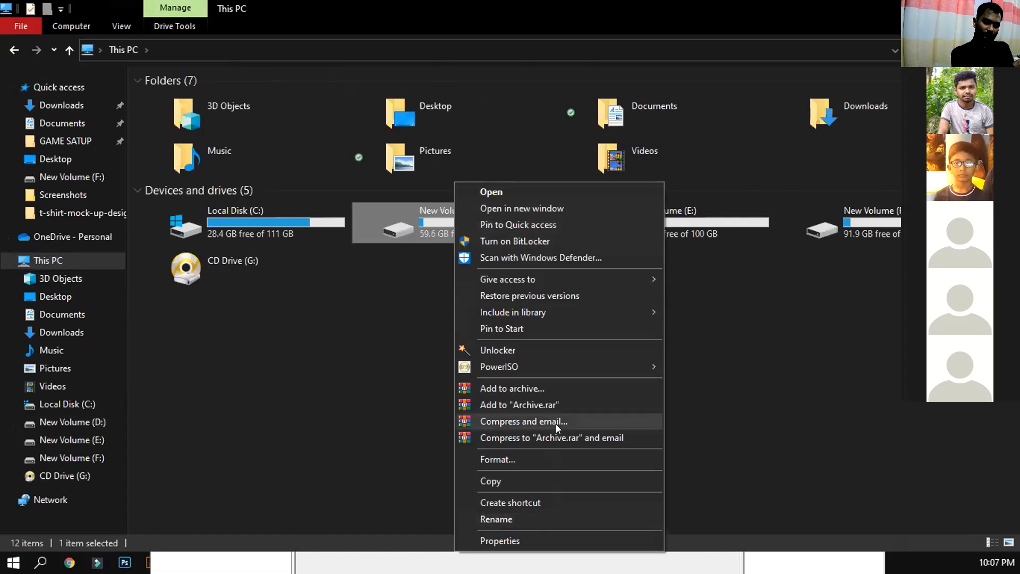
{"action": "mouse_move", "coordinate": [553, 290]}
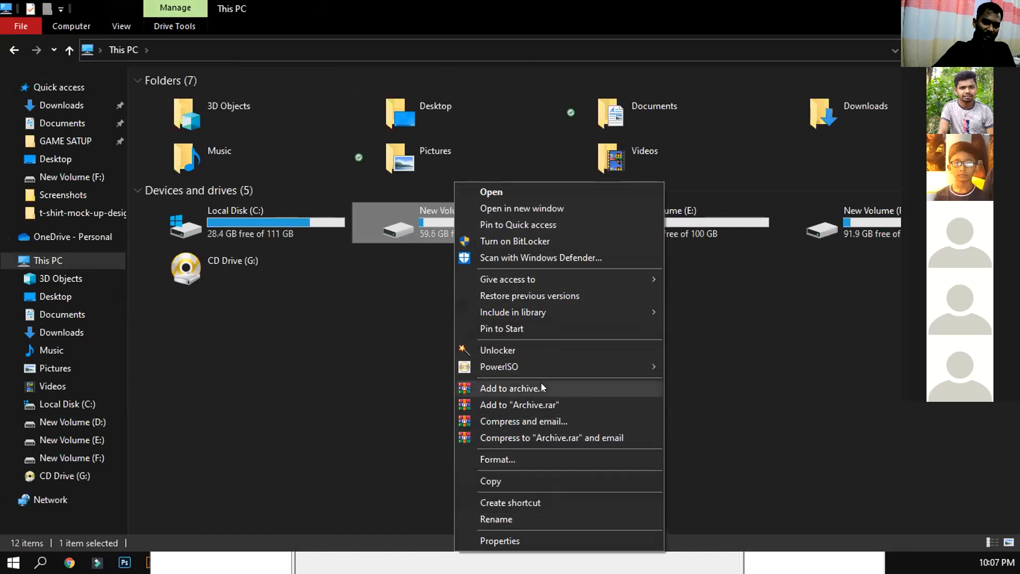
{"action": "left_click", "coordinate": [518, 459]}
{"action": "left_click", "coordinate": [514, 320]}
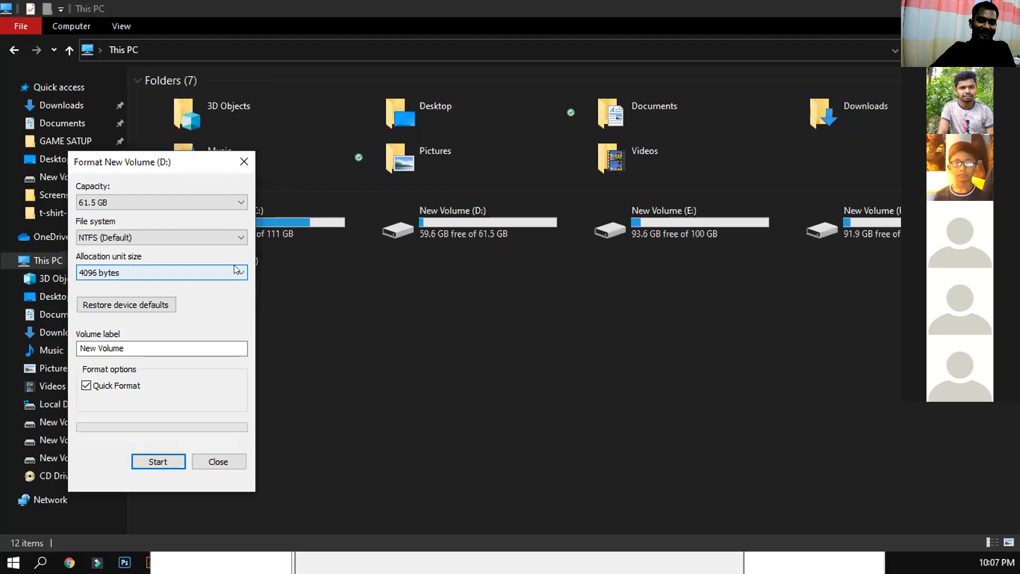
{"action": "left_click", "coordinate": [157, 461]}
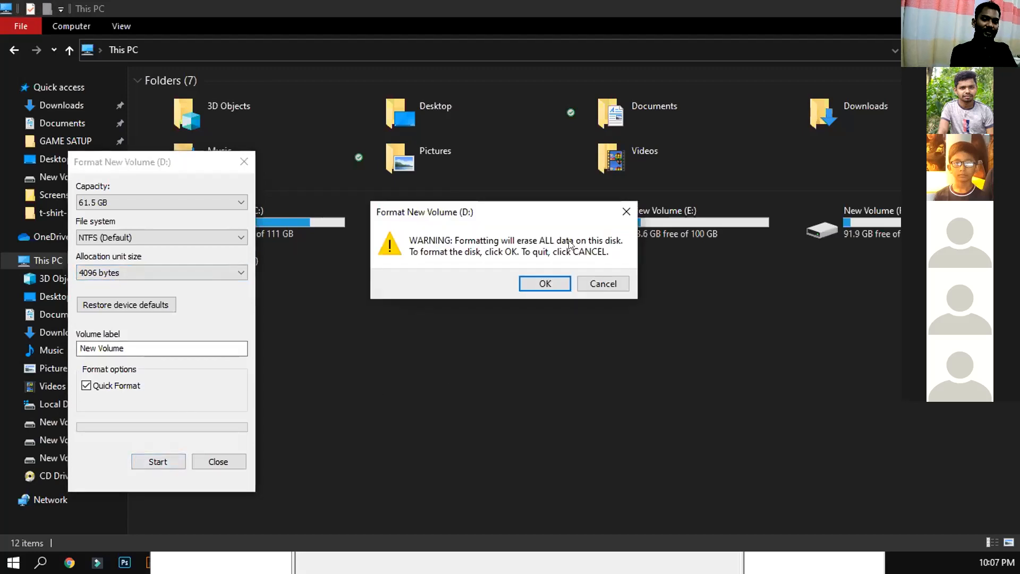
{"action": "left_click", "coordinate": [546, 283]}
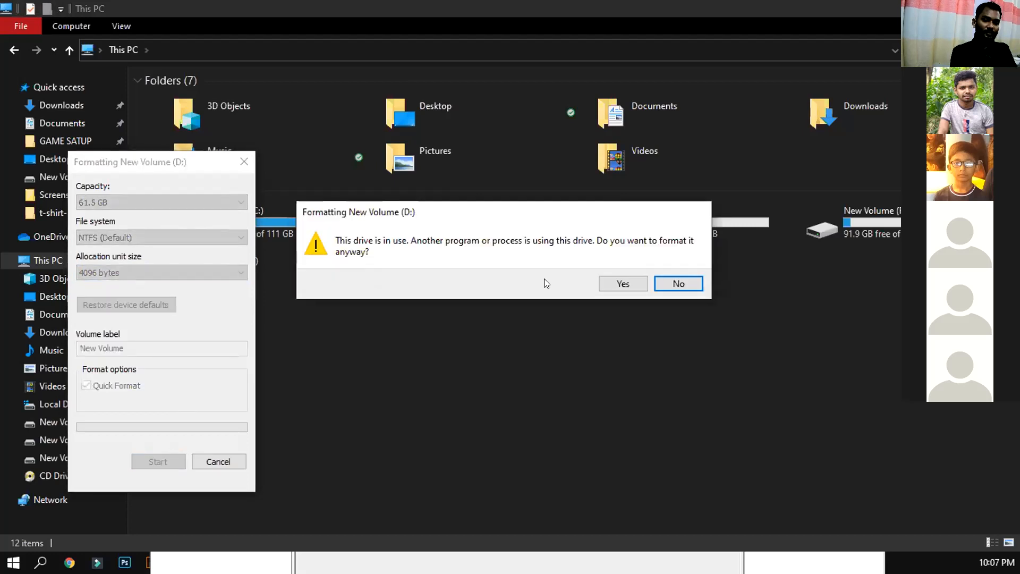
{"action": "left_click", "coordinate": [605, 281]}
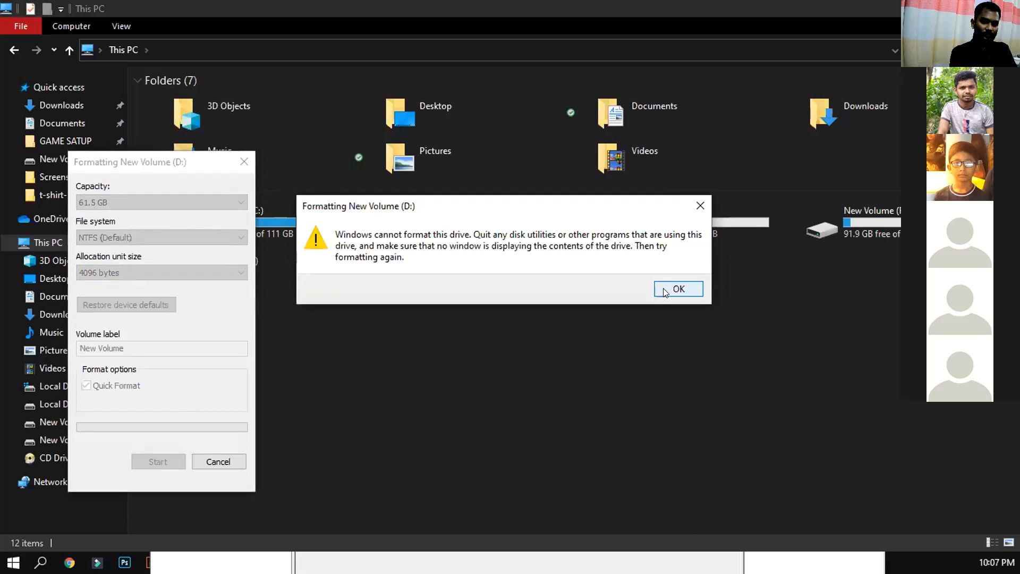
{"action": "left_click", "coordinate": [678, 288]}
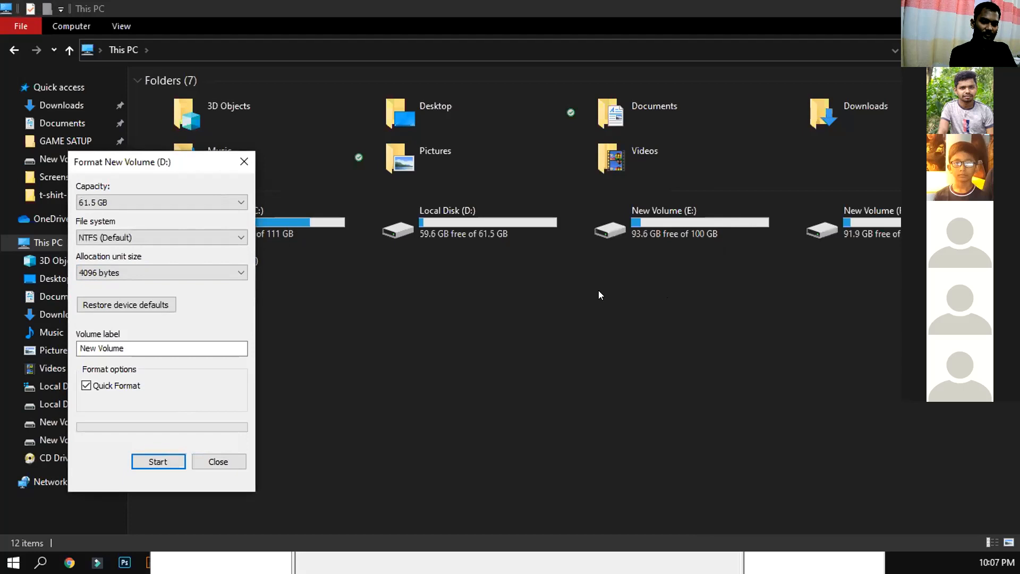
{"action": "double_click", "coordinate": [480, 215]}
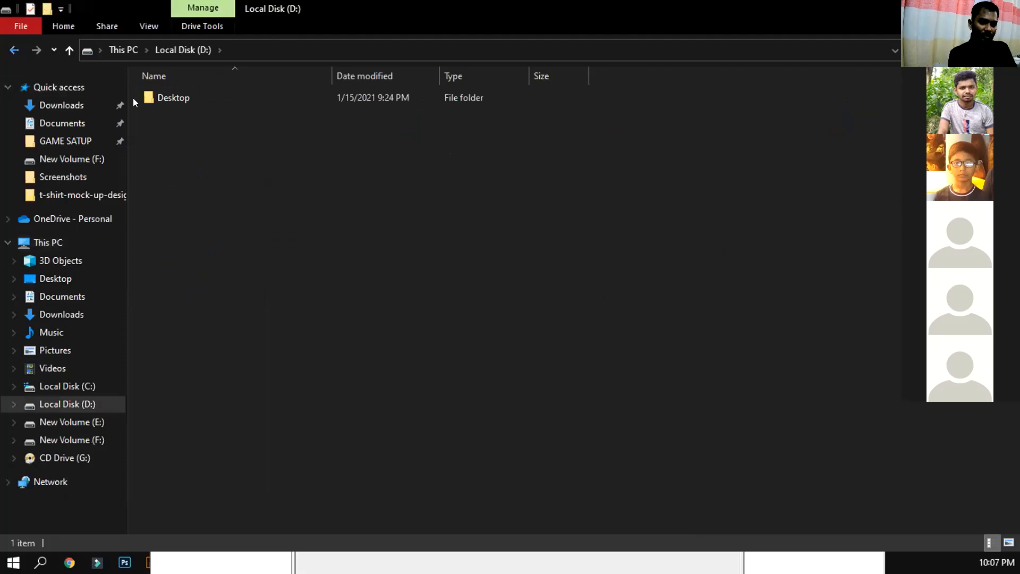
- Return to This PC, review the operations available for Local Disk (D:), and open the drive
{"action": "left_click", "coordinate": [14, 48]}
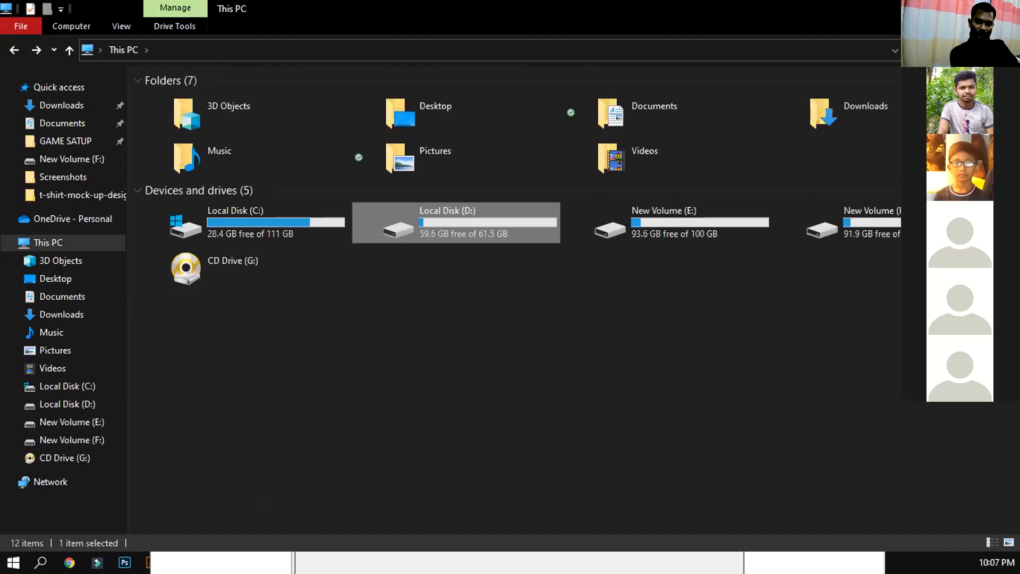
{"action": "right_click", "coordinate": [445, 235]}
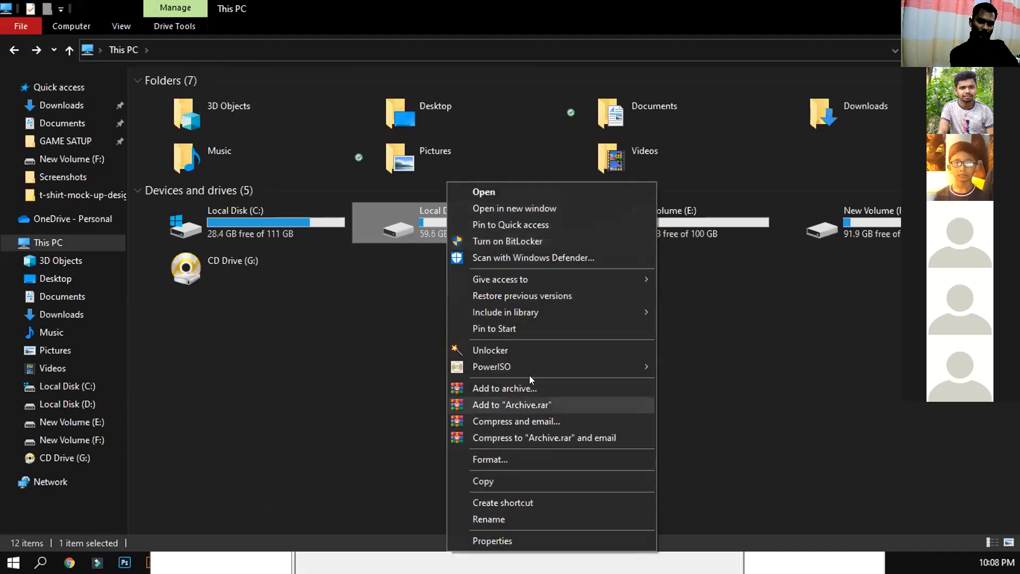
{"action": "mouse_move", "coordinate": [518, 314]}
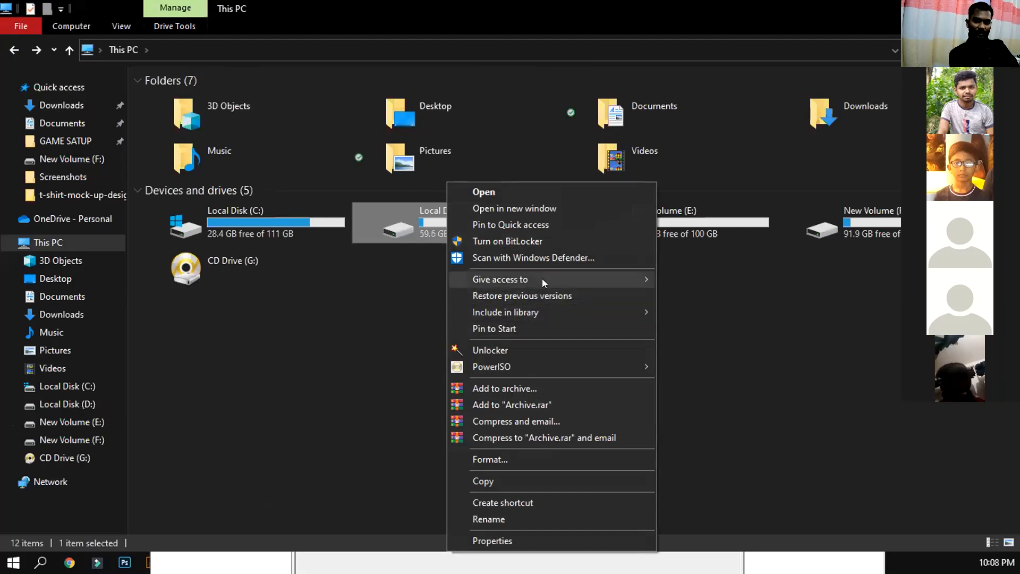
{"action": "left_click", "coordinate": [325, 73]}
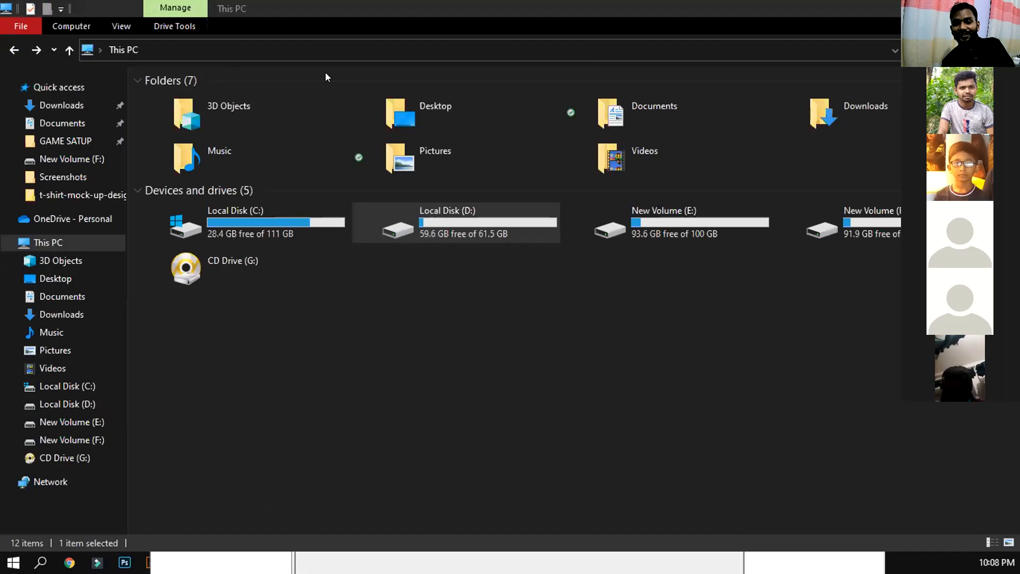
{"action": "left_click", "coordinate": [444, 229]}
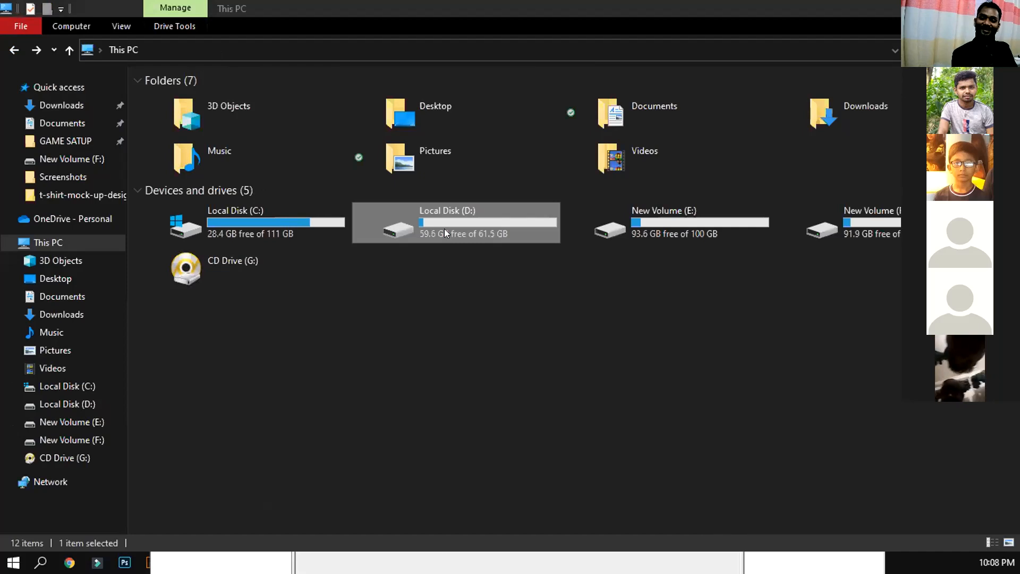
{"action": "double_click", "coordinate": [444, 228]}
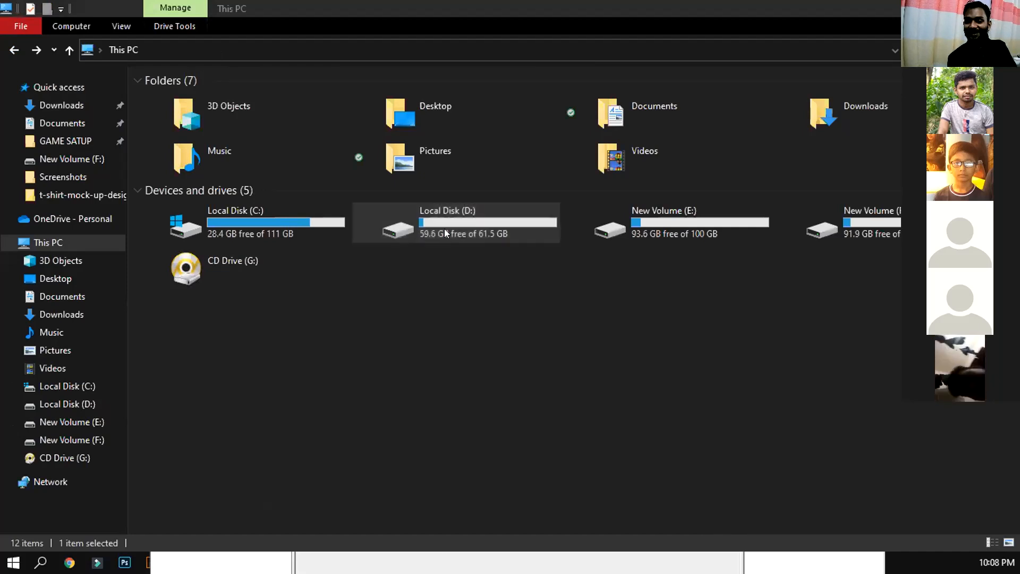
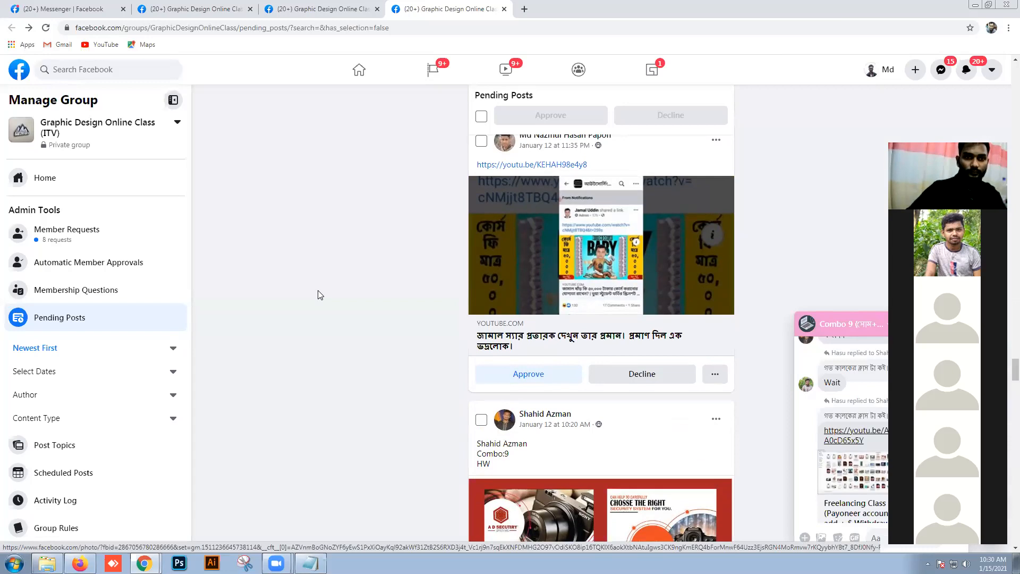
- In the Facebook group's pending posts, view the security-camera flyer homework image at full size and return to the list
{"action": "scroll", "coordinate": [318, 290], "scroll_direction": "up", "scroll_amount": 1}
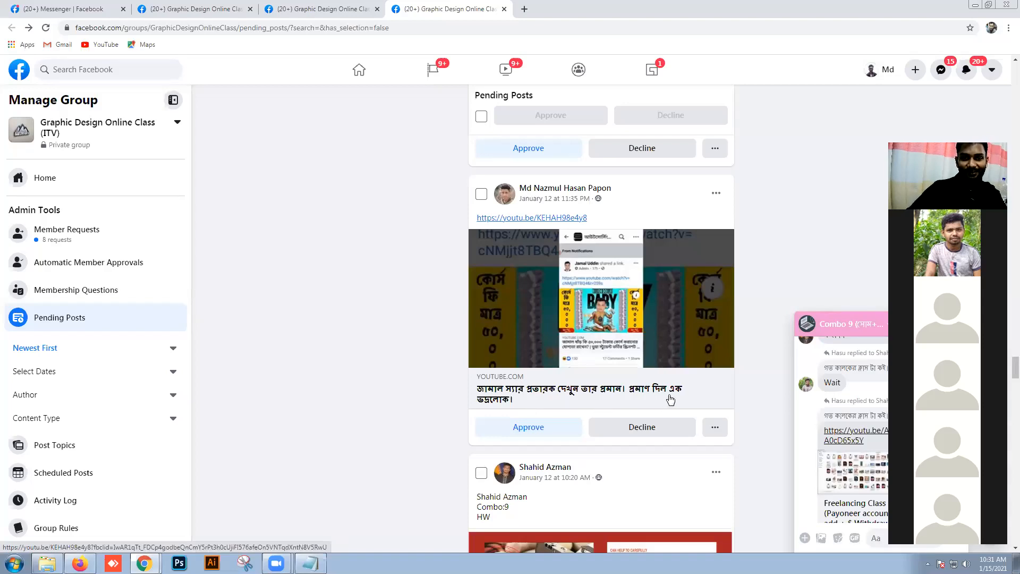
{"action": "scroll", "coordinate": [486, 372], "scroll_direction": "down", "scroll_amount": 6}
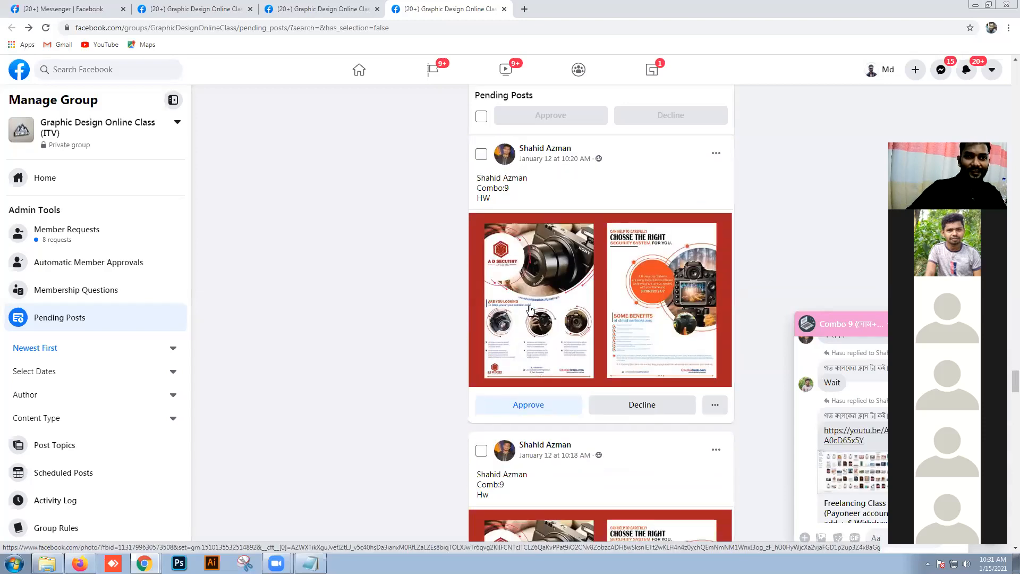
{"action": "left_click", "coordinate": [601, 310]}
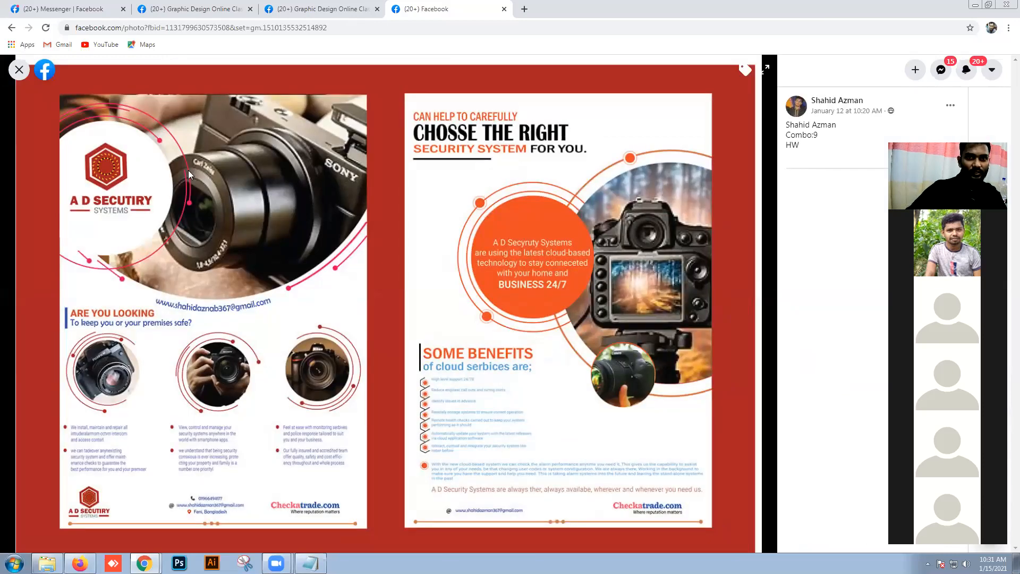
{"action": "left_click", "coordinate": [19, 69]}
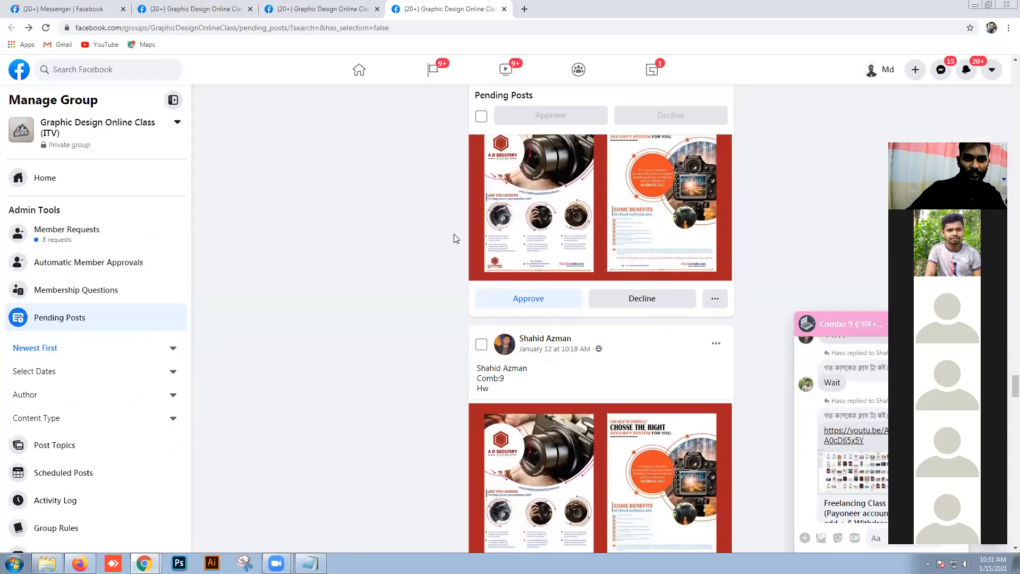
- Browse the newer pending homework posts and view the purple-framed teal trifold brochure and the medical web banners at full size
{"action": "scroll", "coordinate": [458, 236], "scroll_direction": "up", "scroll_amount": 20}
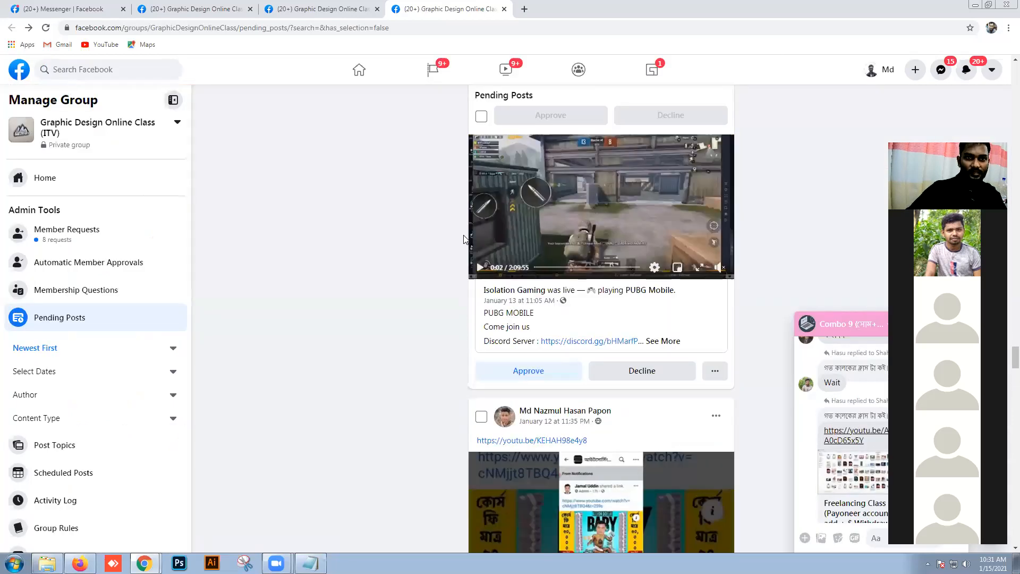
{"action": "scroll", "coordinate": [570, 416], "scroll_direction": "up", "scroll_amount": 5}
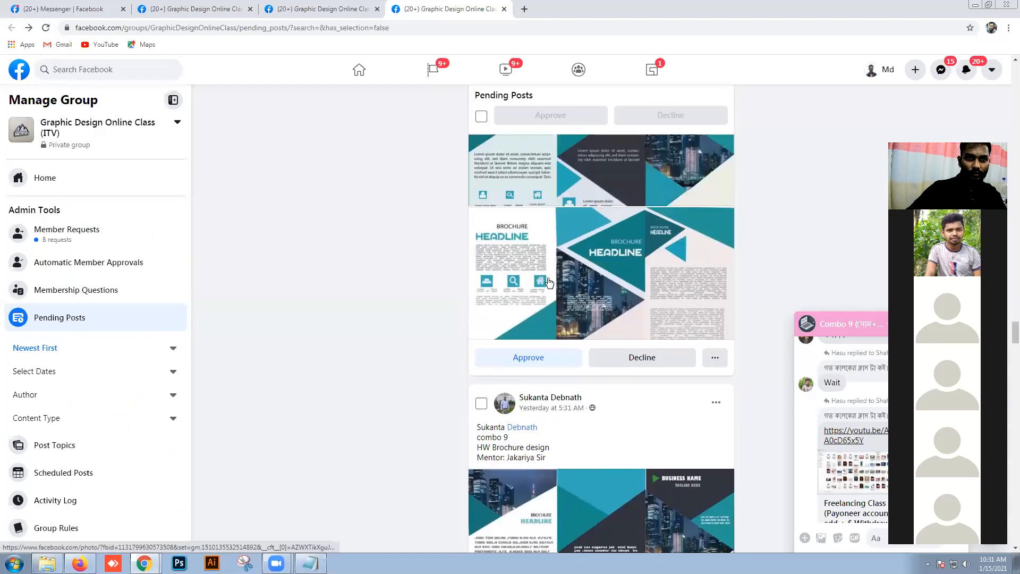
{"action": "scroll", "coordinate": [570, 417], "scroll_direction": "up", "scroll_amount": 6}
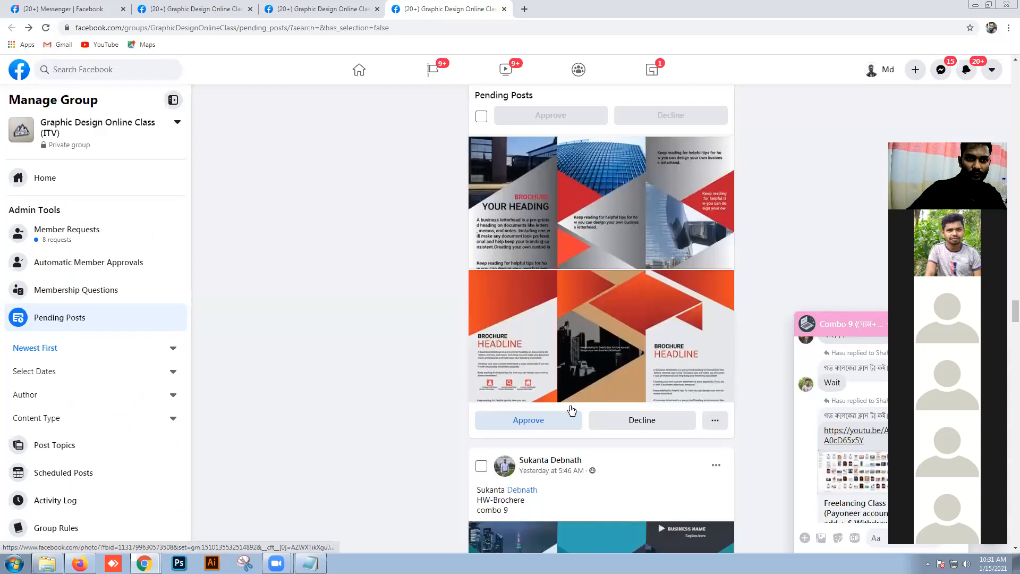
{"action": "scroll", "coordinate": [573, 409], "scroll_direction": "up", "scroll_amount": 8}
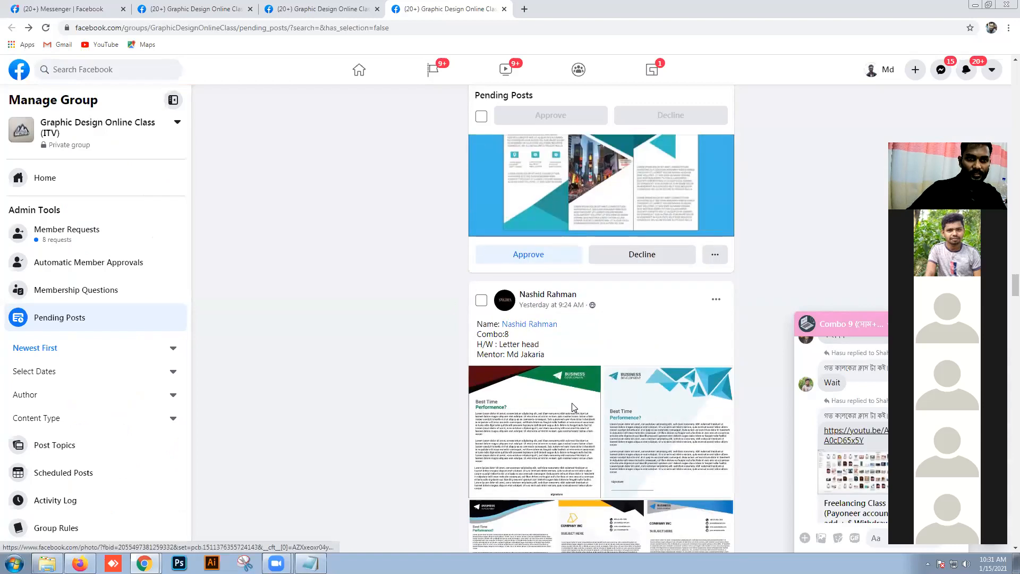
{"action": "scroll", "coordinate": [572, 403], "scroll_direction": "up", "scroll_amount": 10}
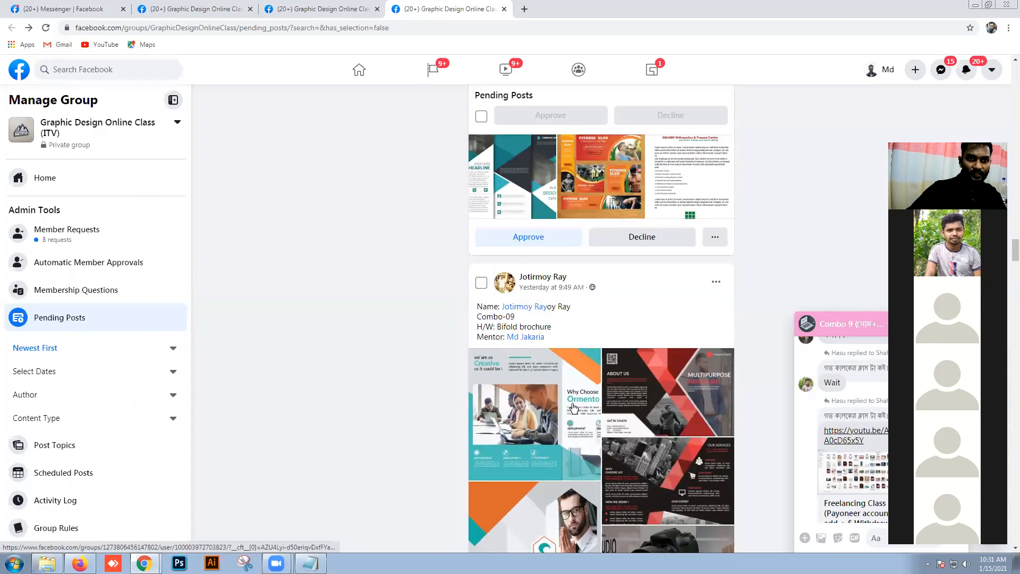
{"action": "scroll", "coordinate": [572, 404], "scroll_direction": "up", "scroll_amount": 12}
{"action": "scroll", "coordinate": [561, 378], "scroll_direction": "up", "scroll_amount": 10}
{"action": "scroll", "coordinate": [558, 378], "scroll_direction": "up", "scroll_amount": 10}
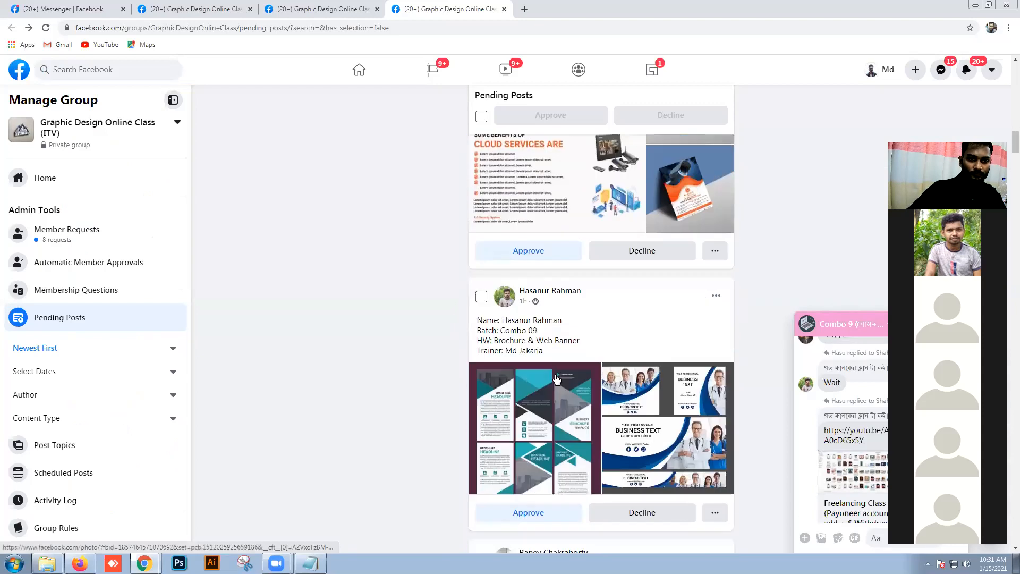
{"action": "scroll", "coordinate": [546, 321], "scroll_direction": "down", "scroll_amount": 3}
{"action": "left_click", "coordinate": [517, 273]}
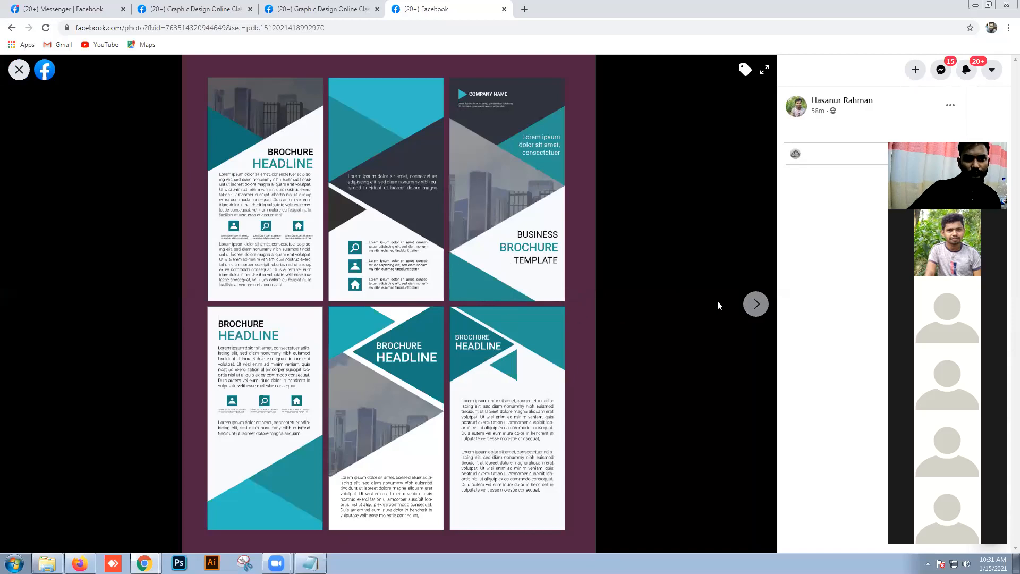
{"action": "left_click", "coordinate": [757, 304]}
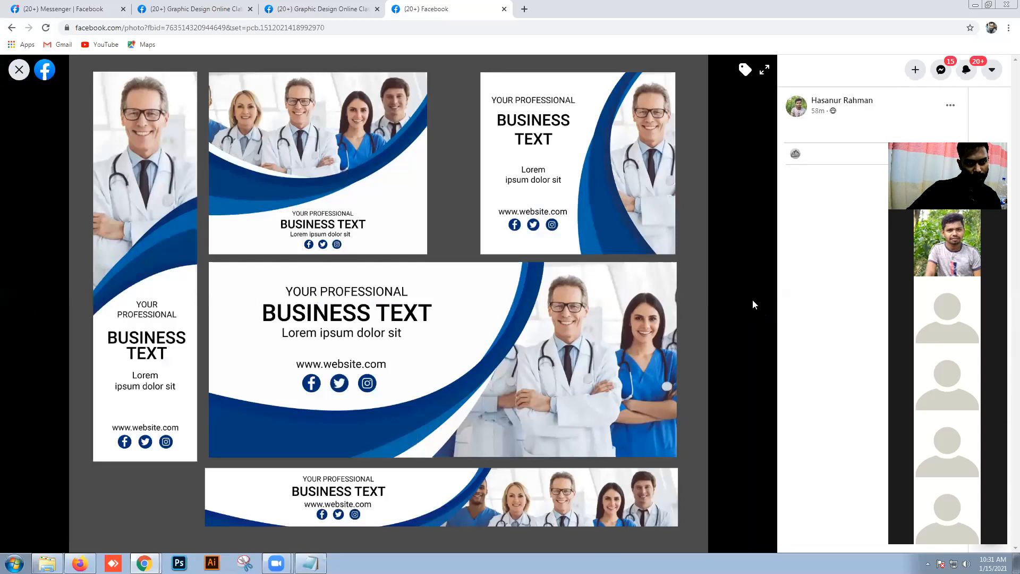
{"action": "left_click", "coordinate": [21, 304]}
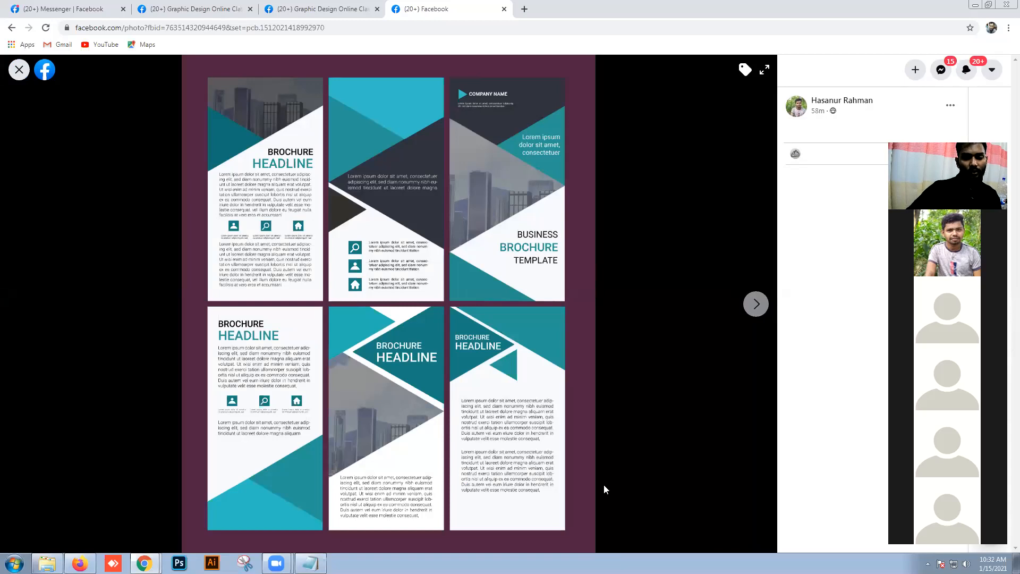
- Search Google for "brochure design" in a new browser tab and show the image results
{"action": "left_click", "coordinate": [525, 9]}
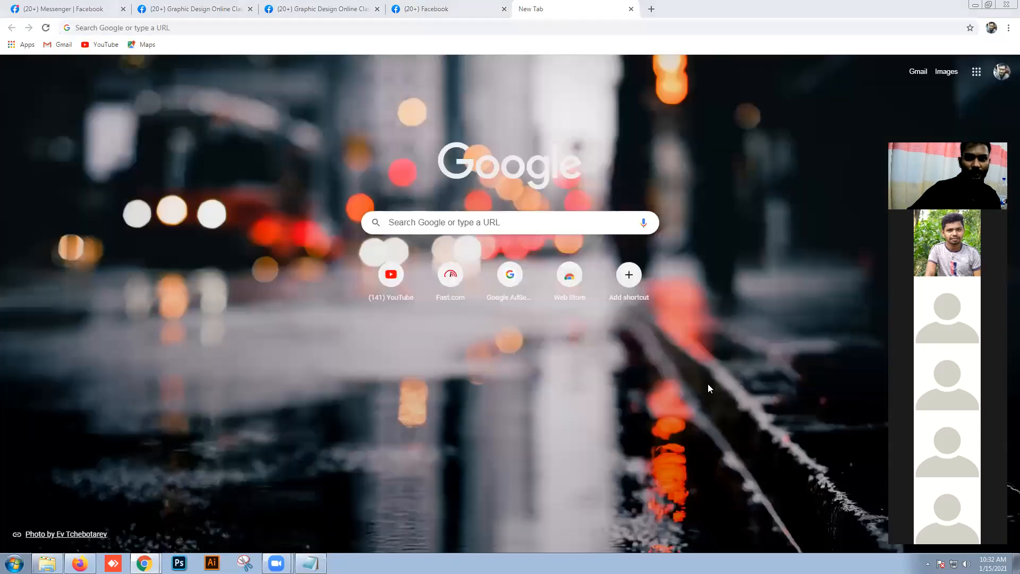
{"action": "left_click", "coordinate": [531, 27]}
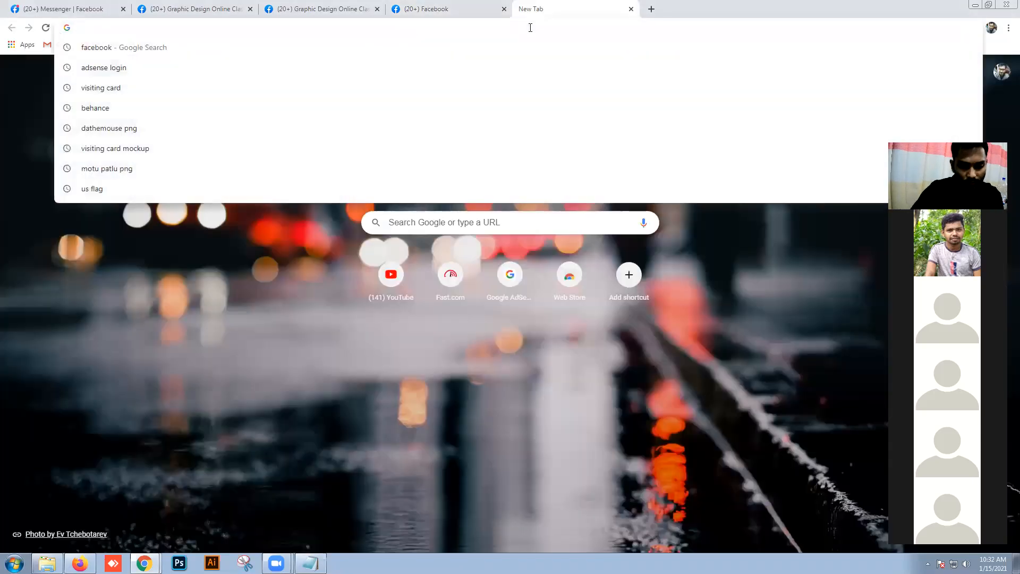
{"action": "type", "text": "br"}
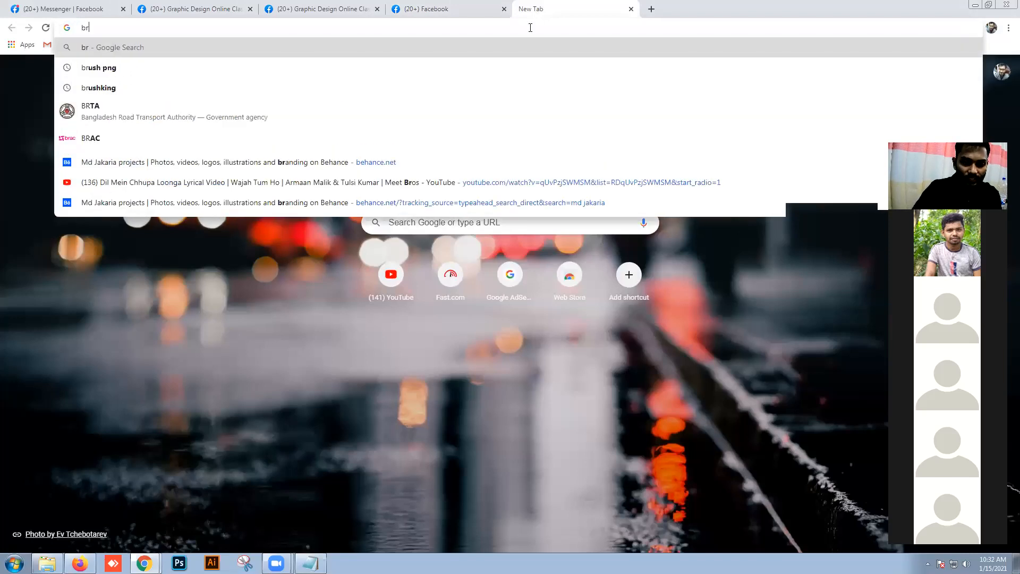
{"action": "type", "text": "ochuree"}
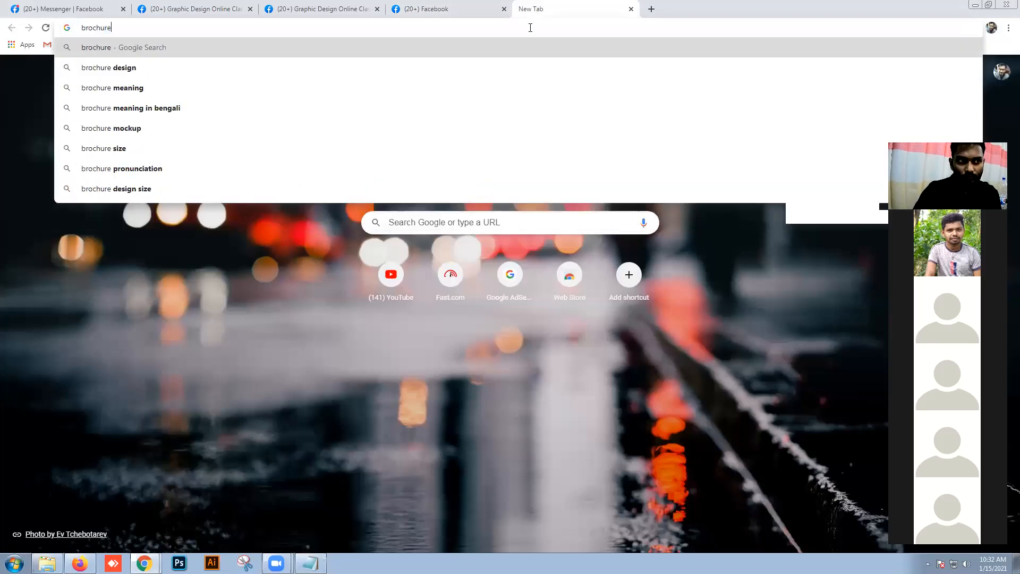
{"action": "key", "text": "Down"}
{"action": "key", "text": "Down"}
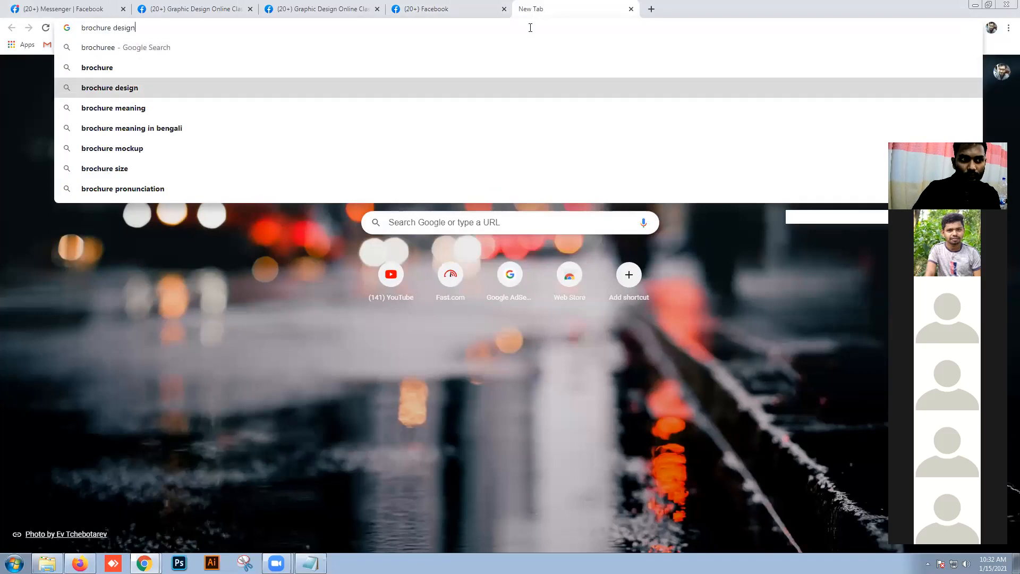
{"action": "key", "text": "Return"}
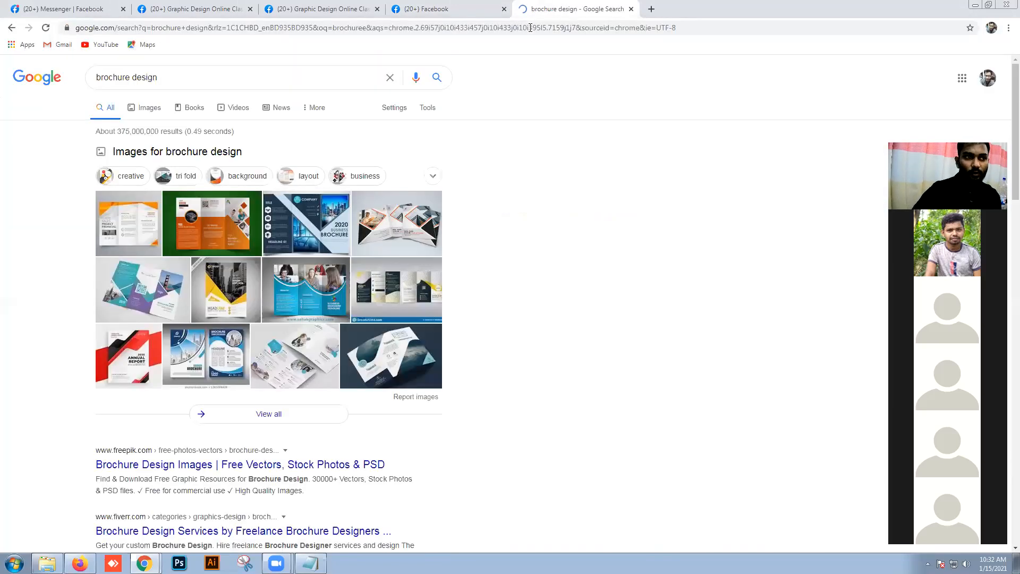
{"action": "left_click", "coordinate": [144, 111]}
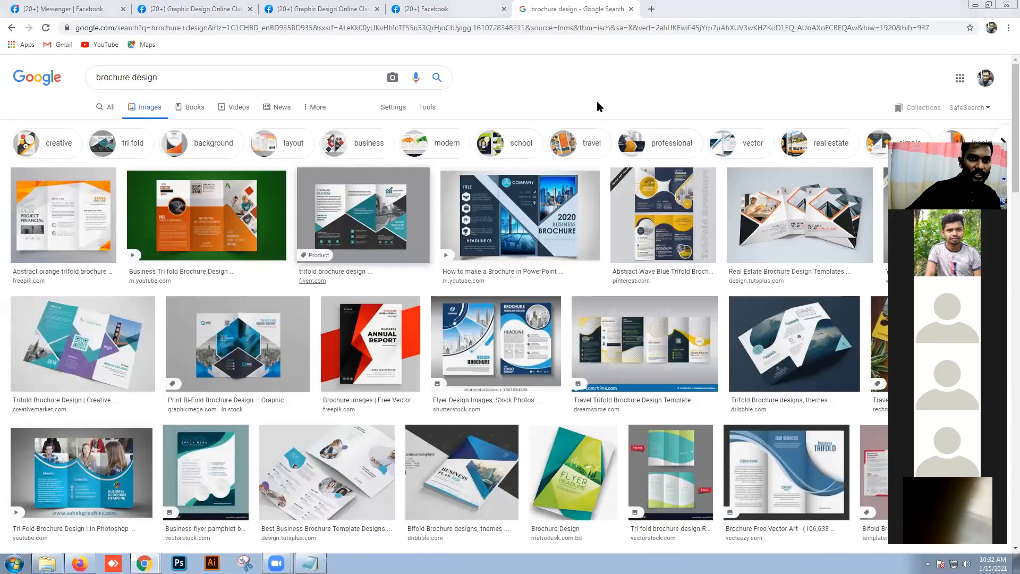
- Preview the Abstract Wave Blue trifold, print bi-fold, Photoshop tri-fold and Shutterstock flyer designs from the image results
{"action": "left_click", "coordinate": [672, 175]}
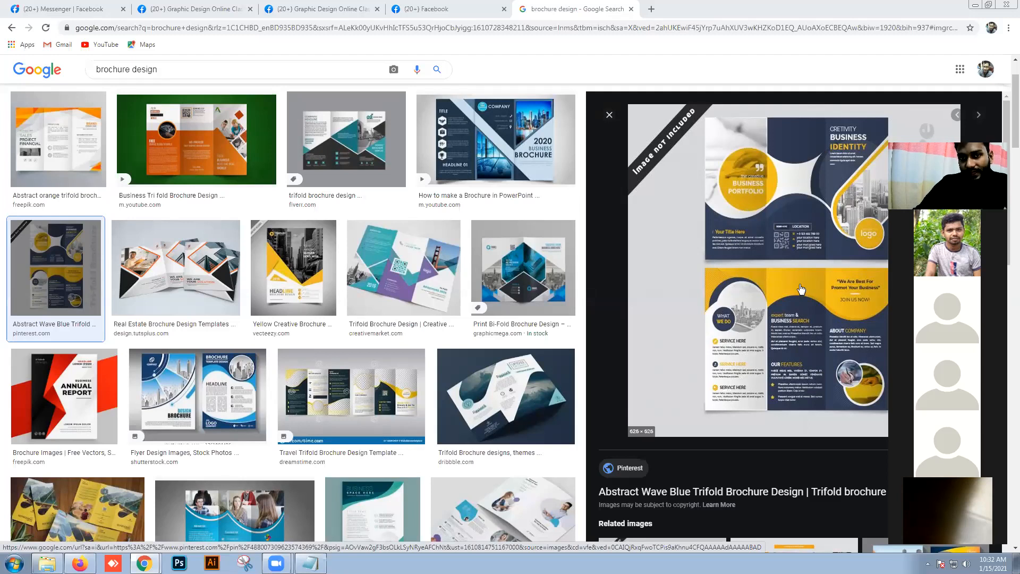
{"action": "left_click", "coordinate": [531, 278]}
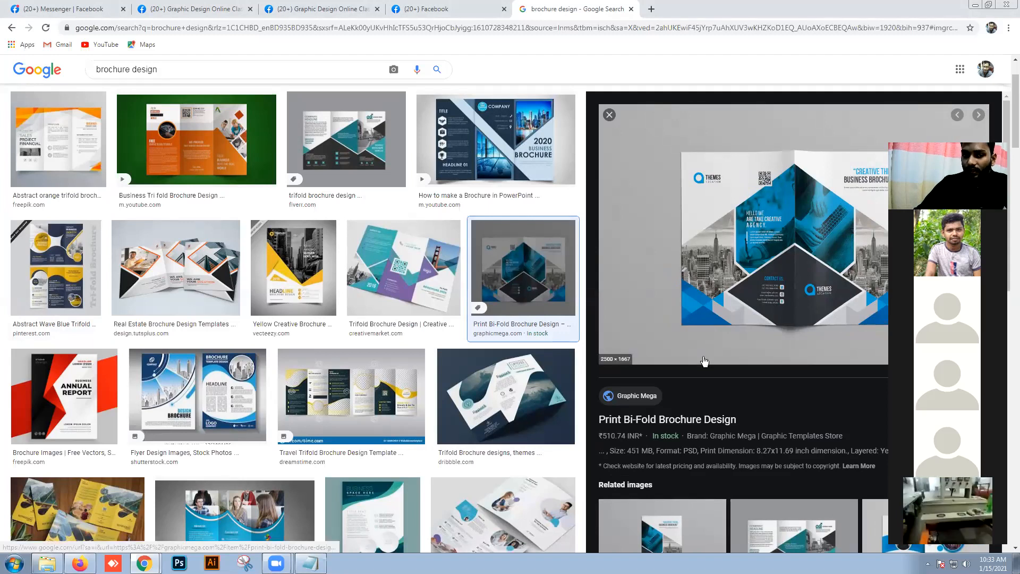
{"action": "left_click", "coordinate": [248, 482]}
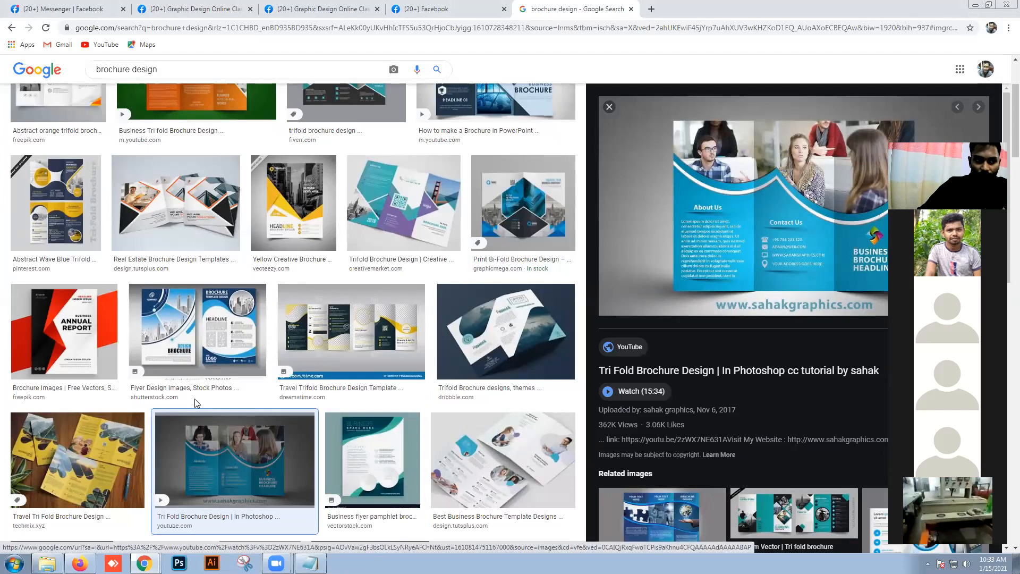
{"action": "left_click", "coordinate": [165, 336]}
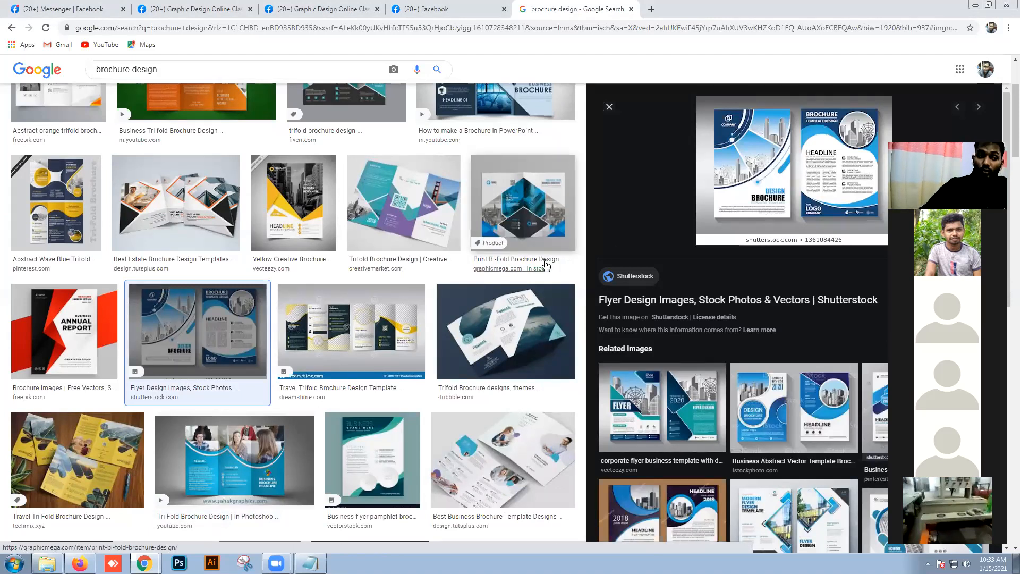
- Preview the red Business Annual Report brochure and its related 2030 Annual Report design, and browse further brochure results
{"action": "scroll", "coordinate": [546, 266], "scroll_direction": "down", "scroll_amount": 1}
{"action": "left_click", "coordinate": [109, 273]}
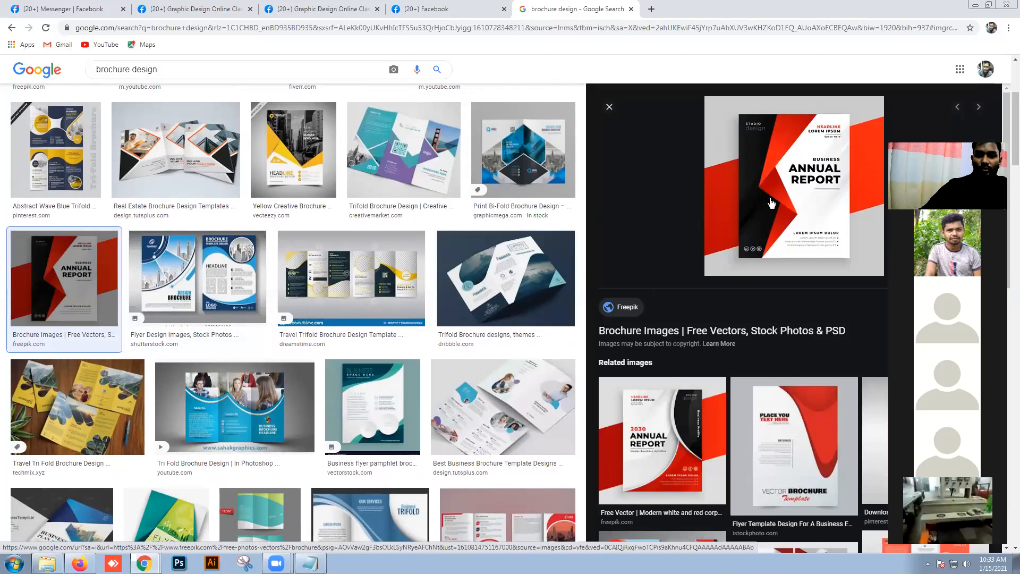
{"action": "scroll", "coordinate": [754, 308], "scroll_direction": "down", "scroll_amount": 3}
{"action": "left_click", "coordinate": [686, 287]}
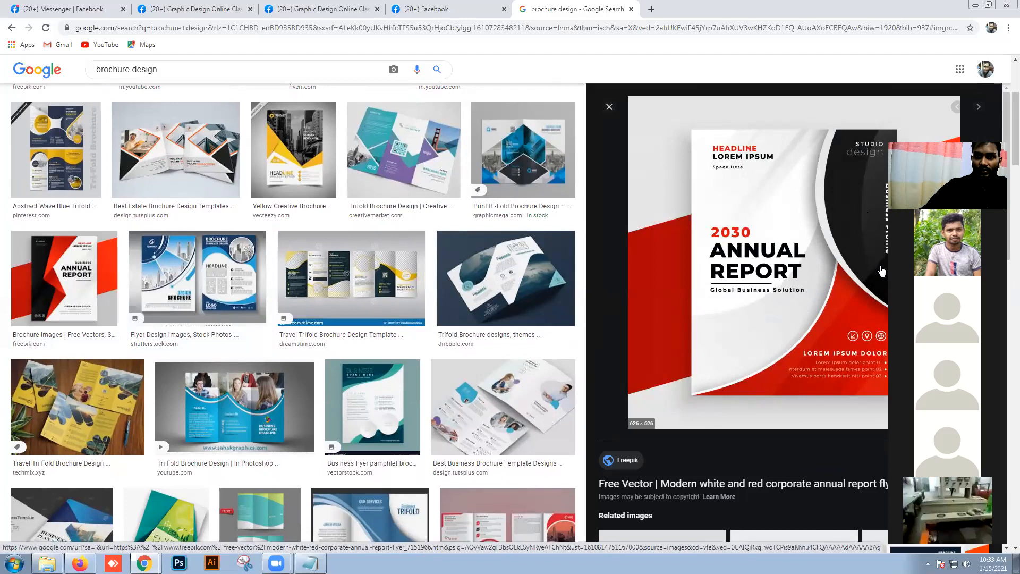
{"action": "scroll", "coordinate": [500, 401], "scroll_direction": "down", "scroll_amount": 3}
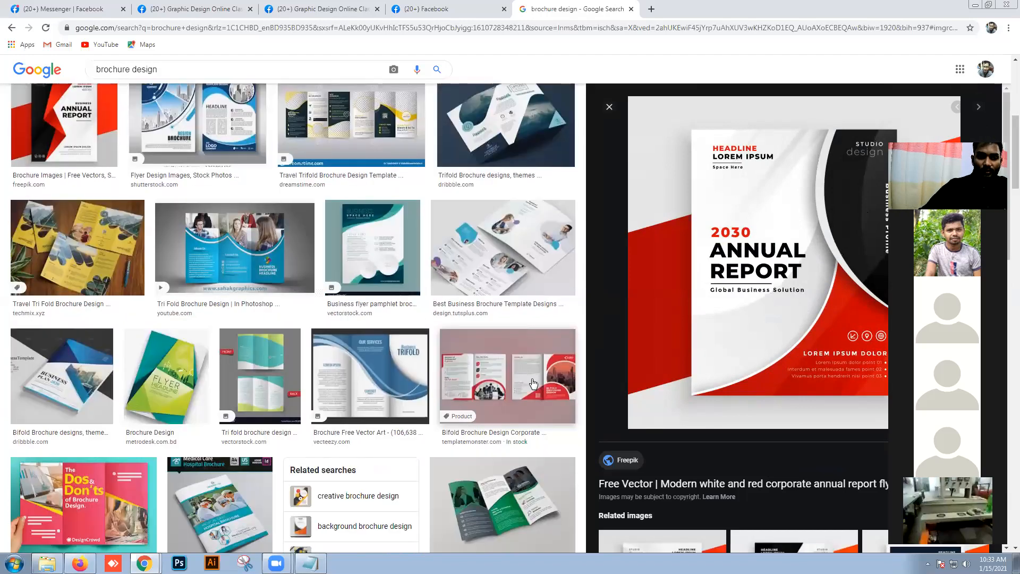
{"action": "scroll", "coordinate": [495, 412], "scroll_direction": "down", "scroll_amount": 2}
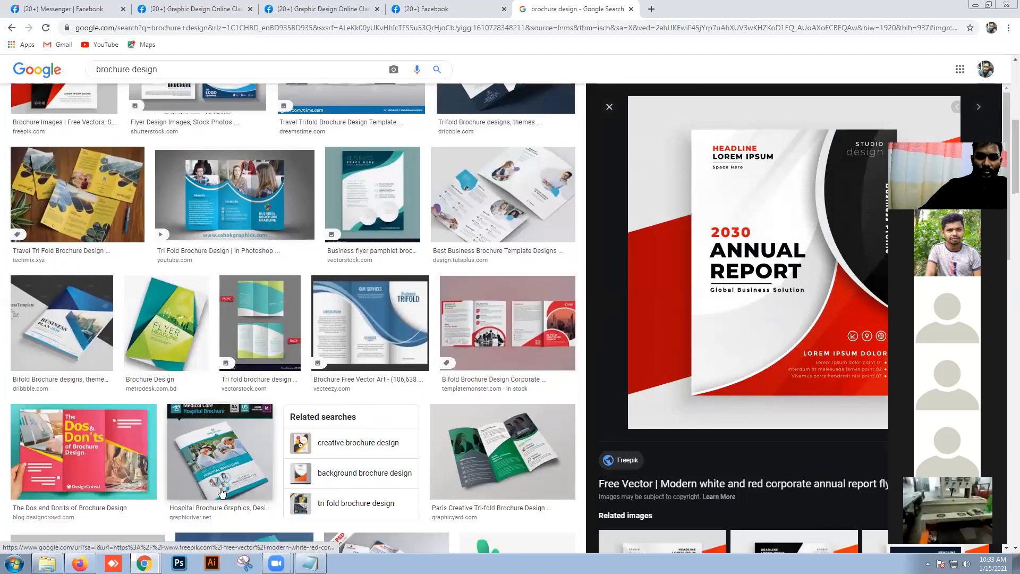
- Preview the Paris Creative tri-fold, red bifold corporate, blue corporate bifold and Abstract Wave Blue trifold designs from the image results
{"action": "left_click", "coordinate": [494, 413]}
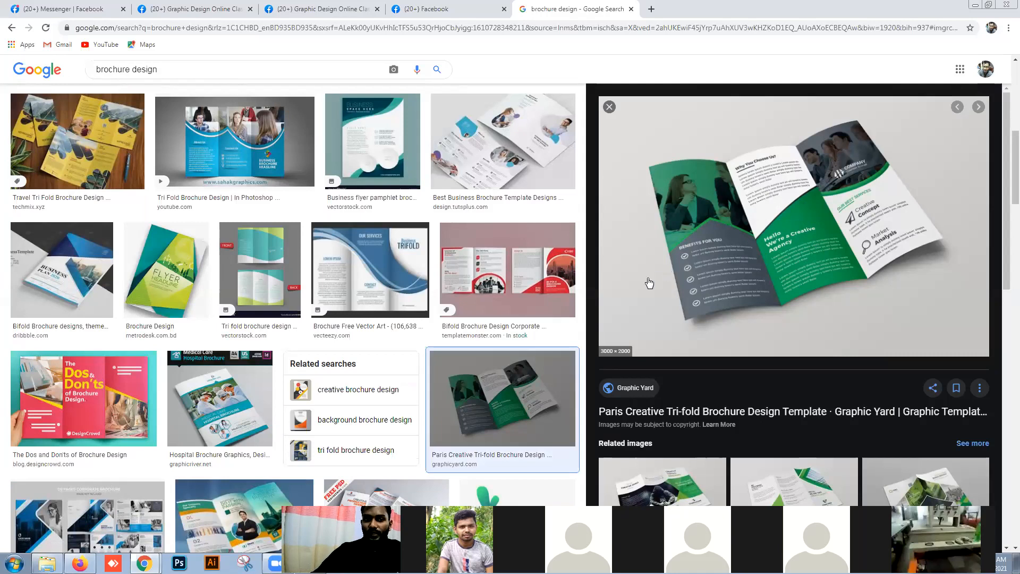
{"action": "key", "text": "Left"}
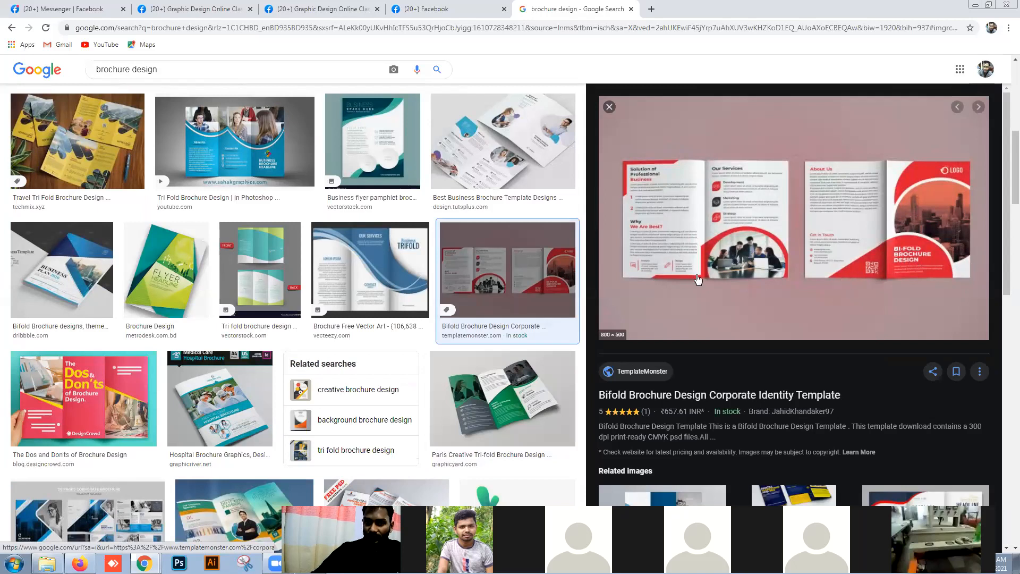
{"action": "scroll", "coordinate": [159, 286], "scroll_direction": "down", "scroll_amount": 2}
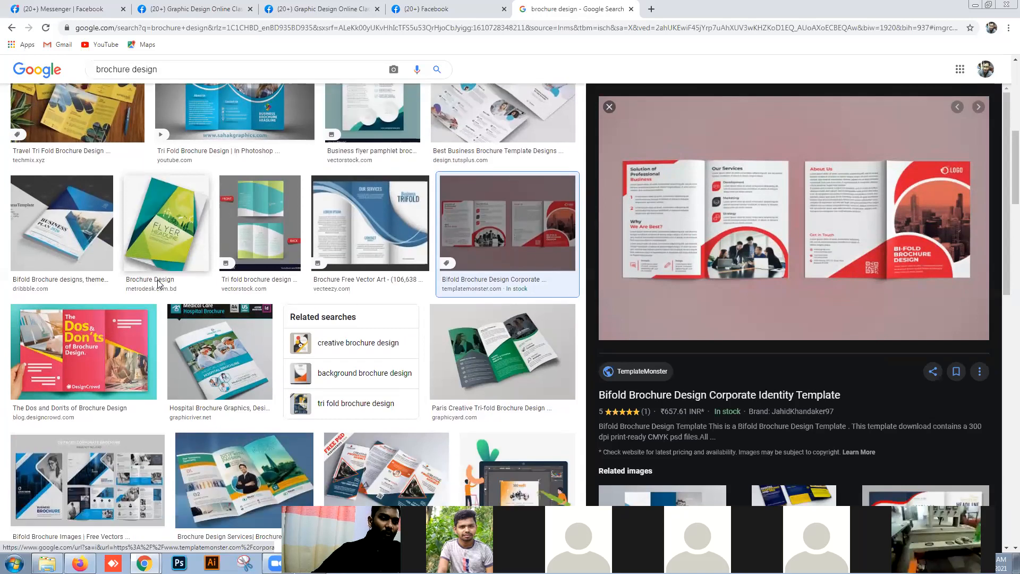
{"action": "scroll", "coordinate": [81, 337], "scroll_direction": "down", "scroll_amount": 2}
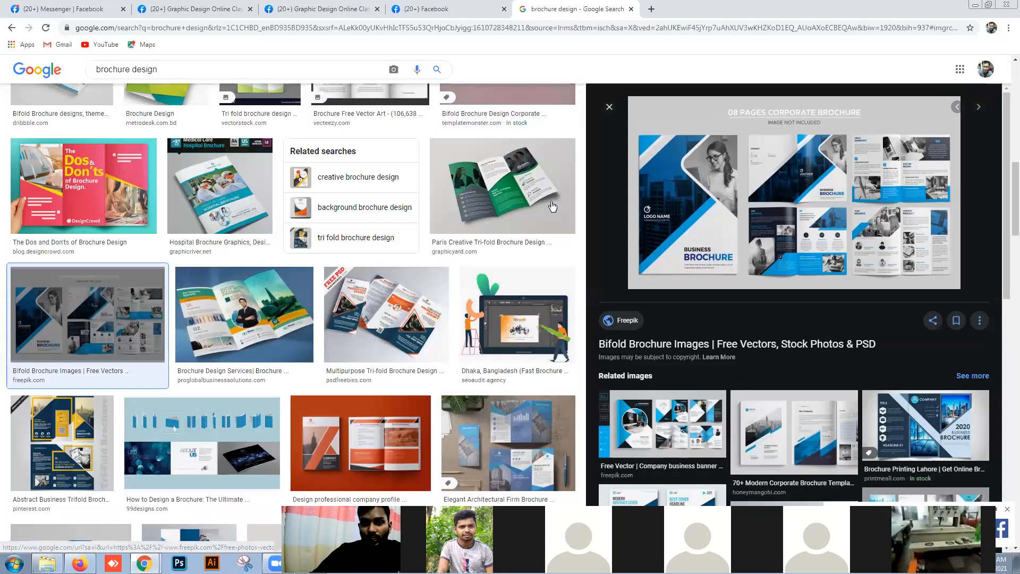
{"action": "scroll", "coordinate": [539, 218], "scroll_direction": "up", "scroll_amount": 3}
{"action": "scroll", "coordinate": [436, 292], "scroll_direction": "down", "scroll_amount": 7}
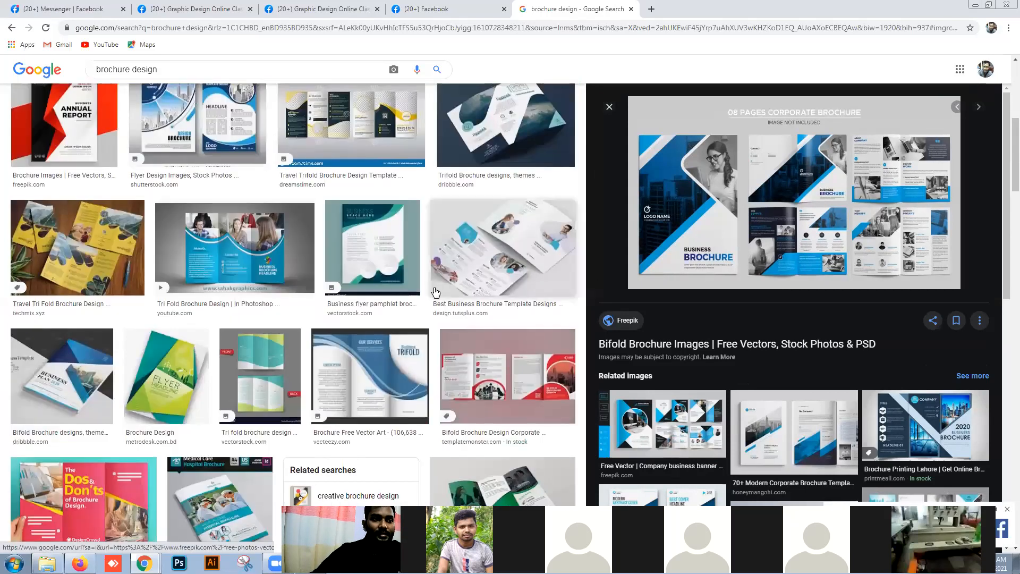
{"action": "scroll", "coordinate": [207, 276], "scroll_direction": "up", "scroll_amount": 12}
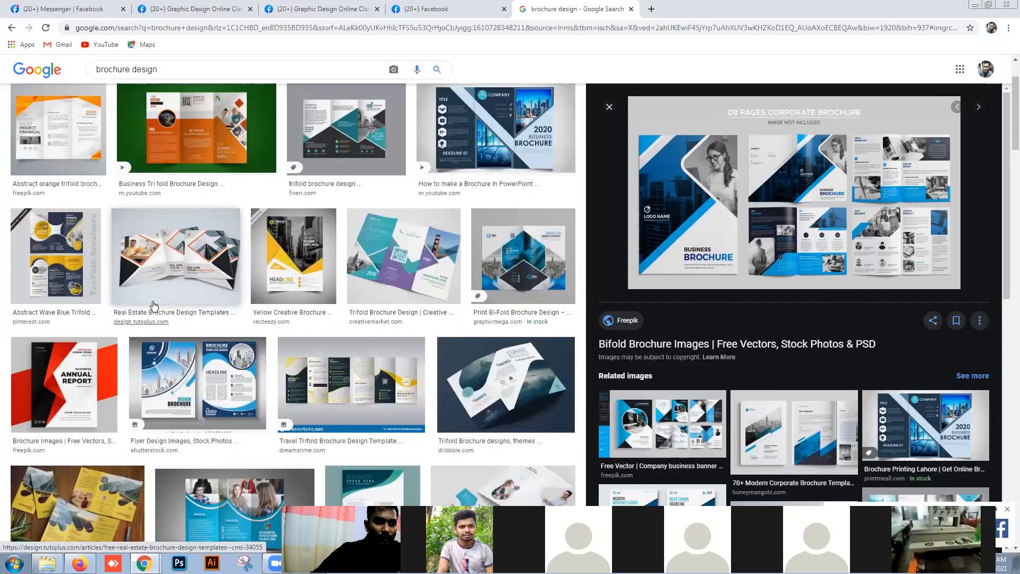
{"action": "scroll", "coordinate": [169, 319], "scroll_direction": "up", "scroll_amount": 4}
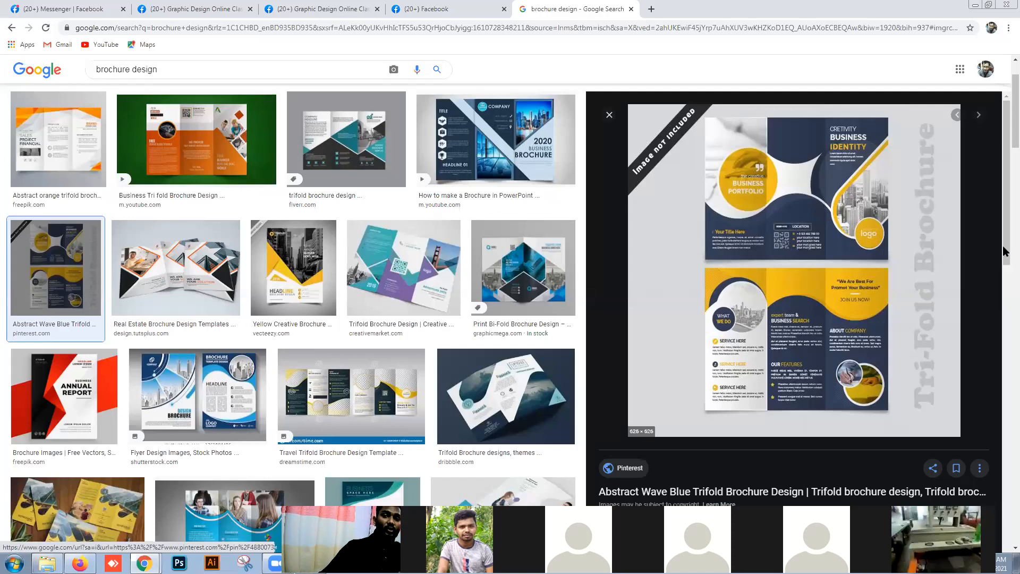
- Find the red and navy free vector brochure, open its related pink and black VectorStock flyer design, and copy the flyer image
{"action": "scroll", "coordinate": [1005, 202], "scroll_direction": "down", "scroll_amount": 5}
{"action": "scroll", "coordinate": [1005, 202], "scroll_direction": "down", "scroll_amount": 5}
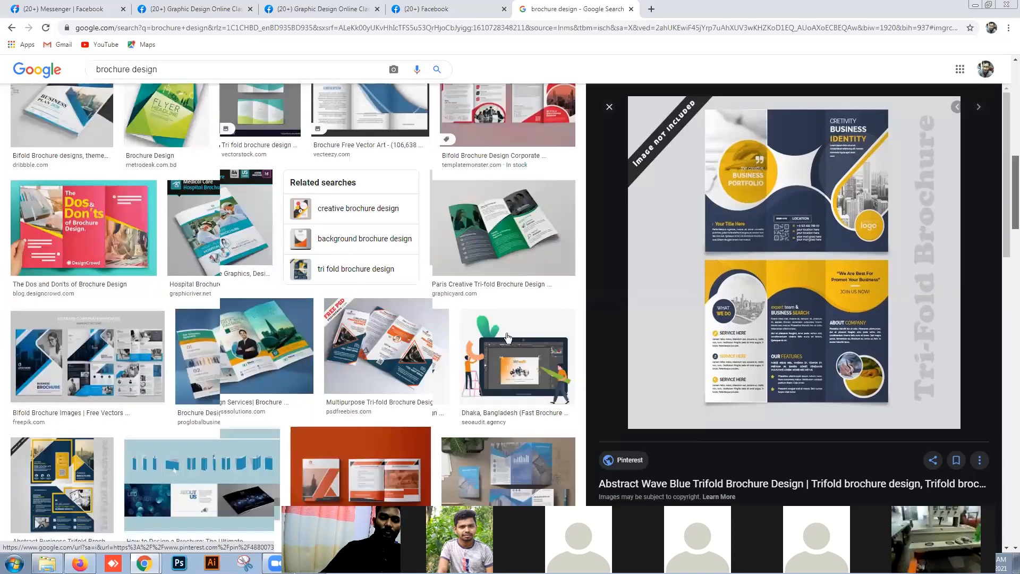
{"action": "scroll", "coordinate": [427, 465], "scroll_direction": "down", "scroll_amount": 5}
{"action": "left_click", "coordinate": [364, 442]}
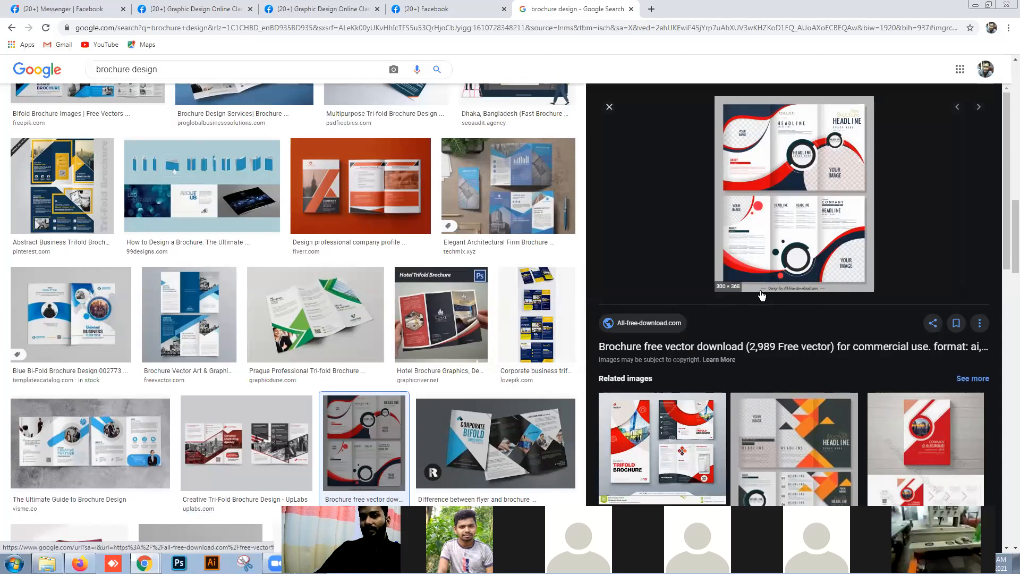
{"action": "scroll", "coordinate": [762, 296], "scroll_direction": "down", "scroll_amount": 1}
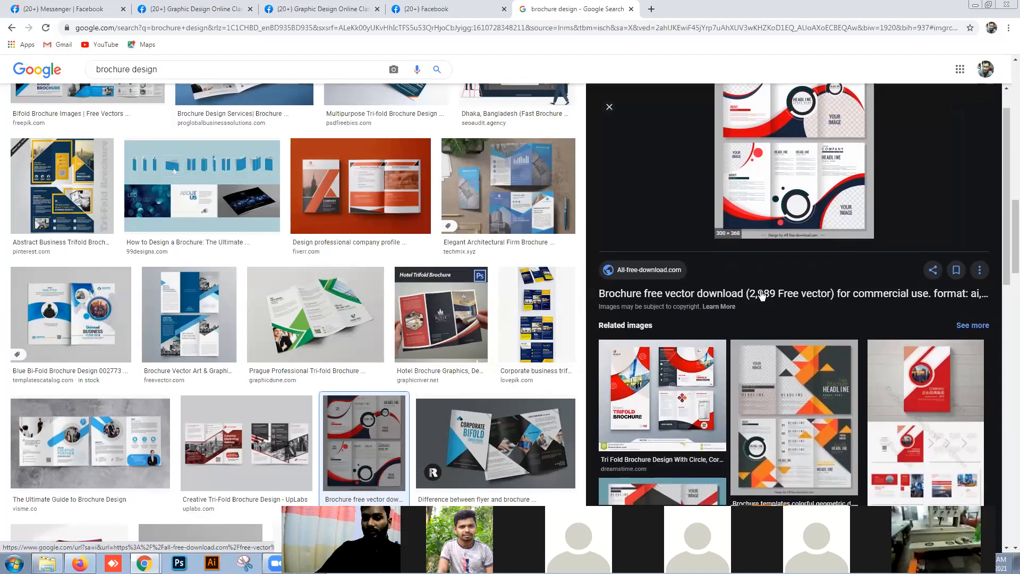
{"action": "scroll", "coordinate": [762, 296], "scroll_direction": "down", "scroll_amount": 6}
{"action": "left_click", "coordinate": [903, 377]}
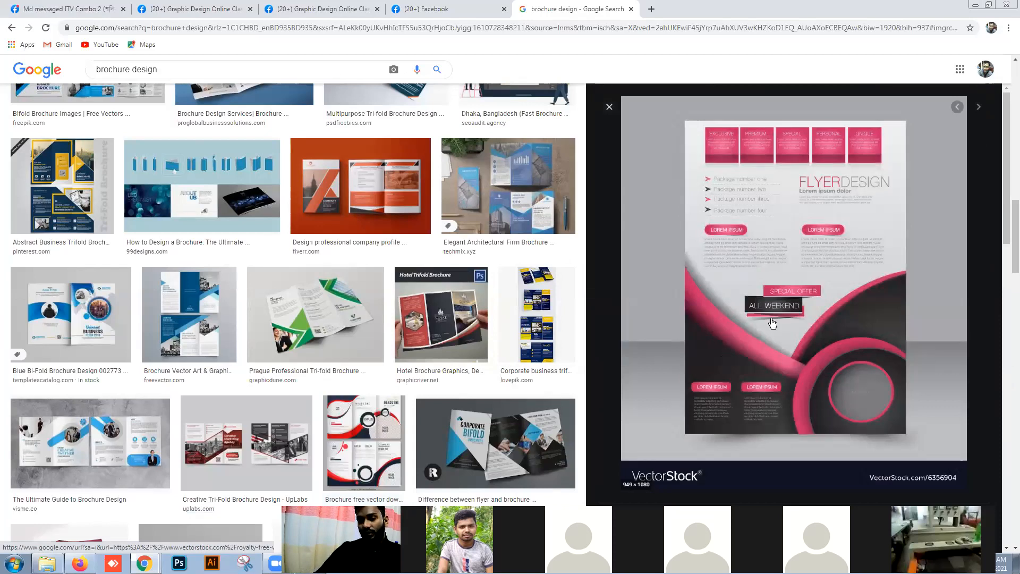
{"action": "right_click", "coordinate": [799, 342]}
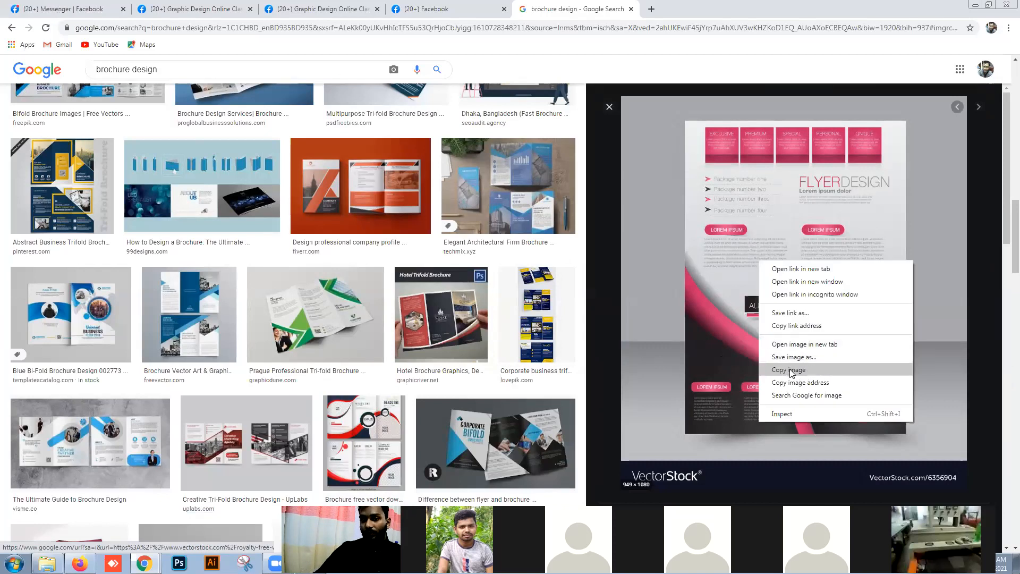
{"action": "left_click", "coordinate": [792, 372]}
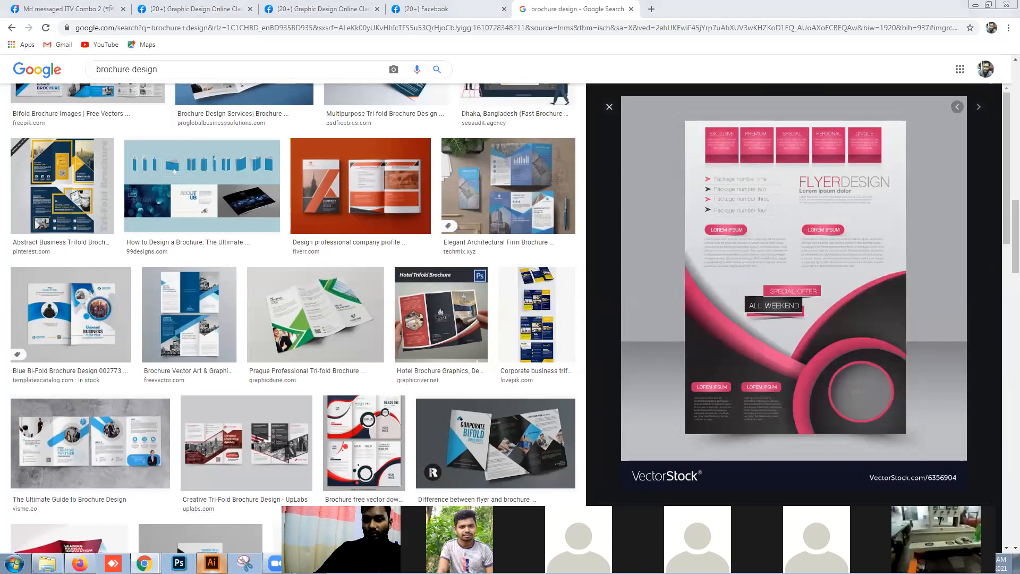
- Switch to Illustrator, close its empty window and relaunch the program
{"action": "left_click", "coordinate": [210, 562]}
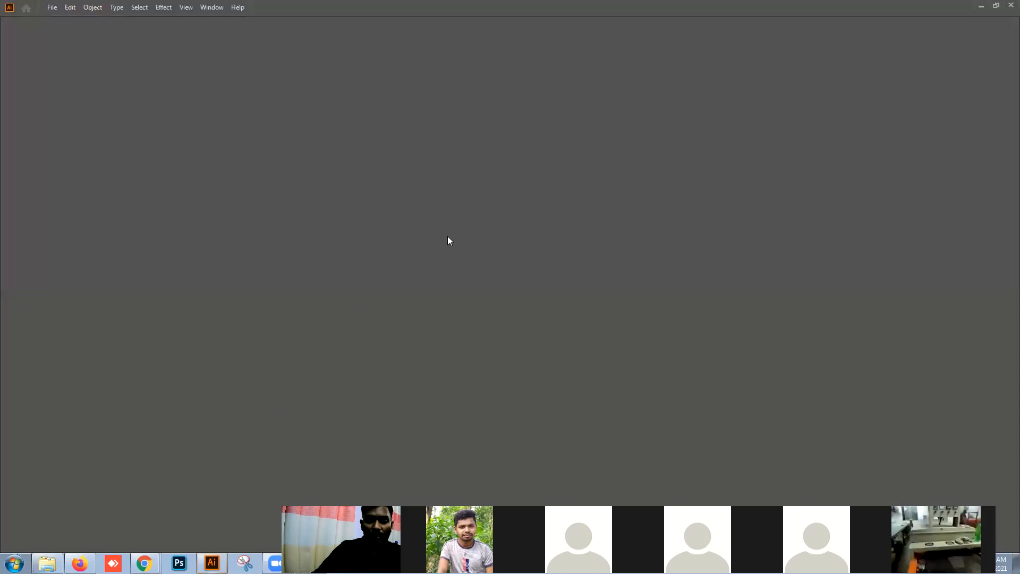
{"action": "left_click", "coordinate": [1011, 4]}
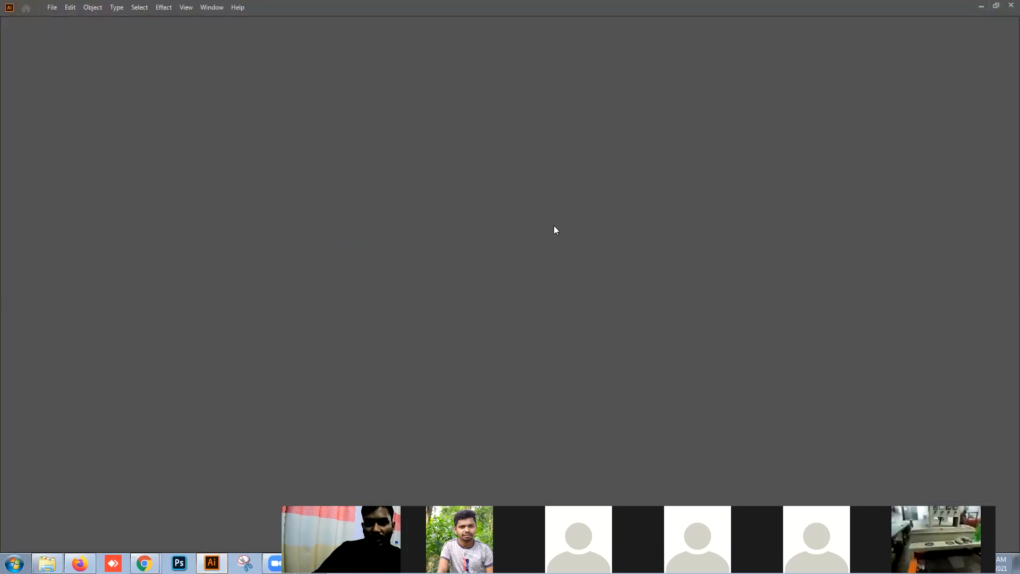
{"action": "left_click", "coordinate": [1006, 5]}
{"action": "left_click", "coordinate": [214, 559]}
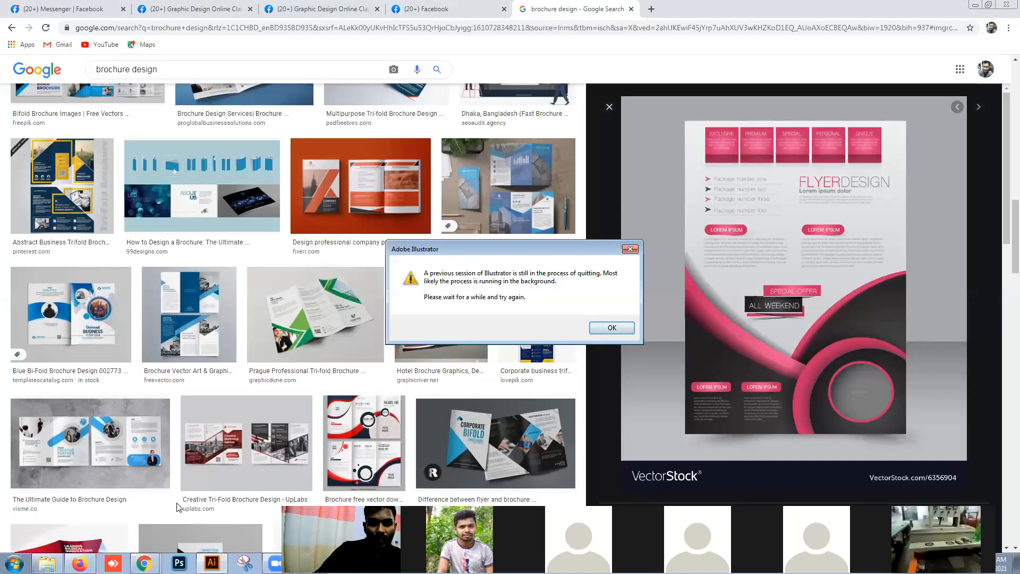
{"action": "left_click", "coordinate": [611, 328]}
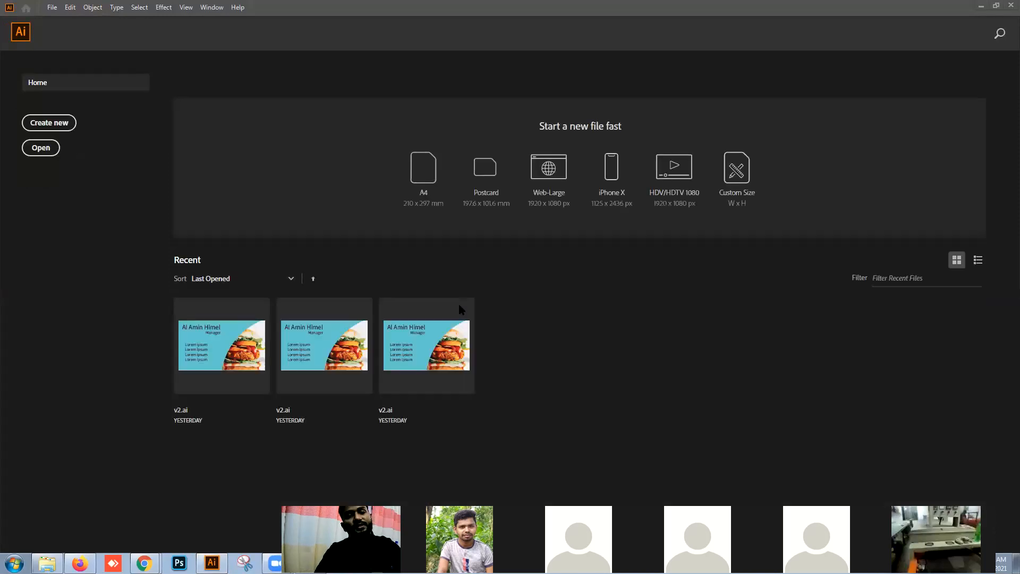
- Create a new A4 document in portrait orientation
{"action": "left_click", "coordinate": [52, 7]}
{"action": "left_click", "coordinate": [68, 21]}
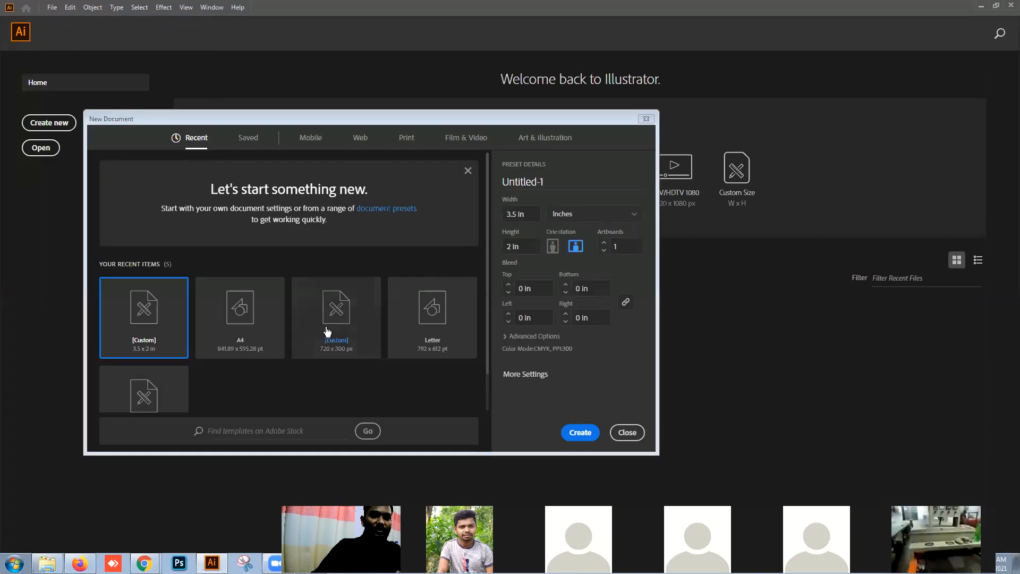
{"action": "left_click", "coordinate": [258, 332]}
{"action": "left_click", "coordinate": [552, 246]}
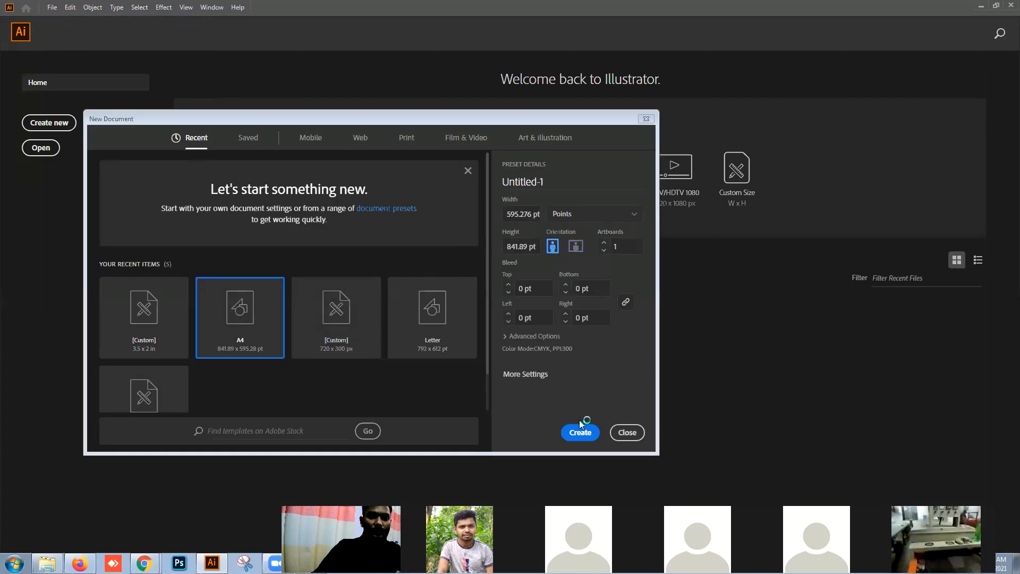
{"action": "left_click", "coordinate": [580, 432]}
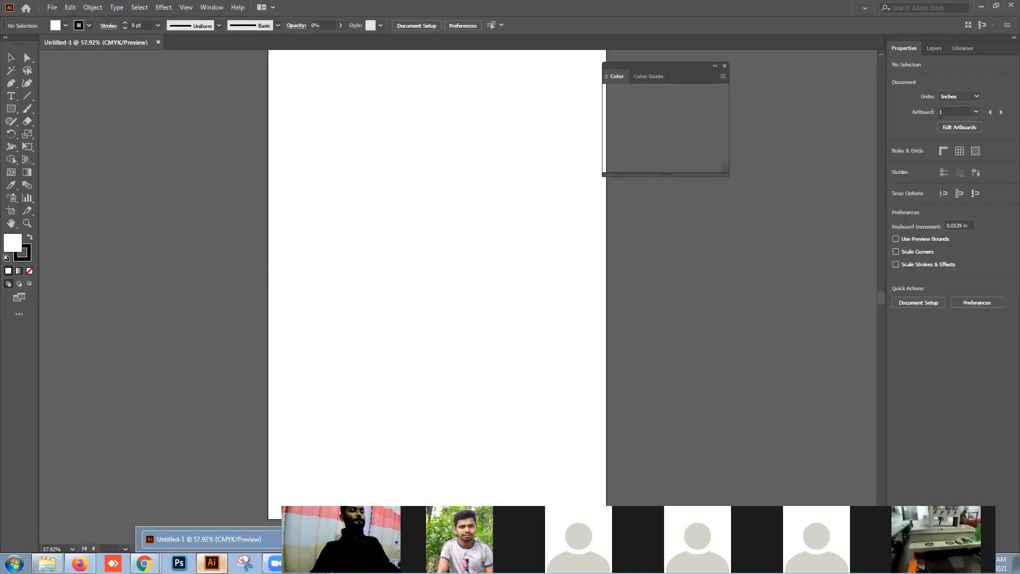
- Paste the copied flyer image and place it beside the artboard's left edge as a reference
{"action": "key", "text": "ctrl+v"}
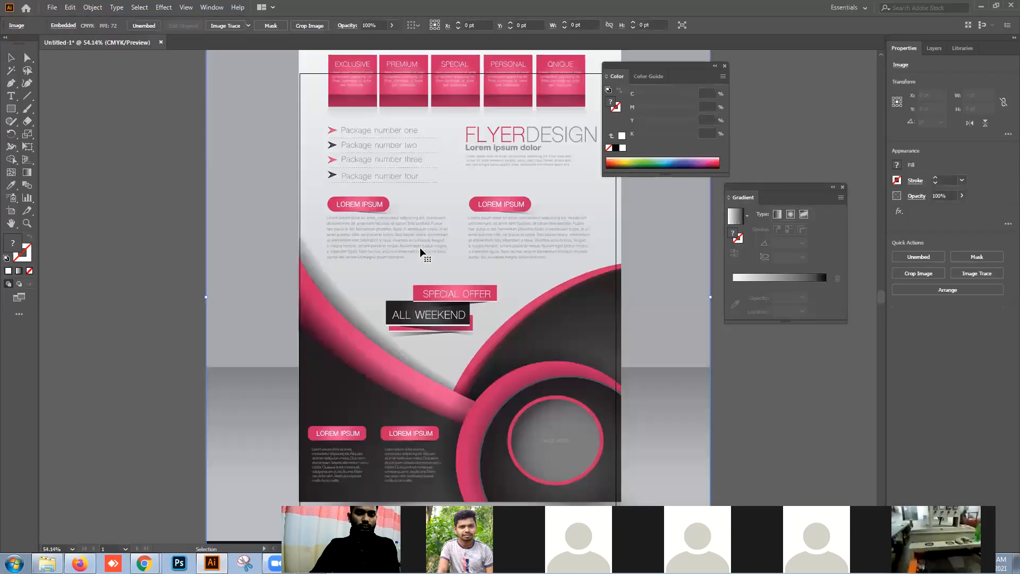
{"action": "scroll", "coordinate": [421, 251], "scroll_direction": "down", "scroll_amount": 3}
{"action": "left_click_drag", "start_coordinate": [473, 274], "coordinate": [387, 275]}
{"action": "scroll", "coordinate": [339, 279], "scroll_direction": "up", "scroll_amount": 1}
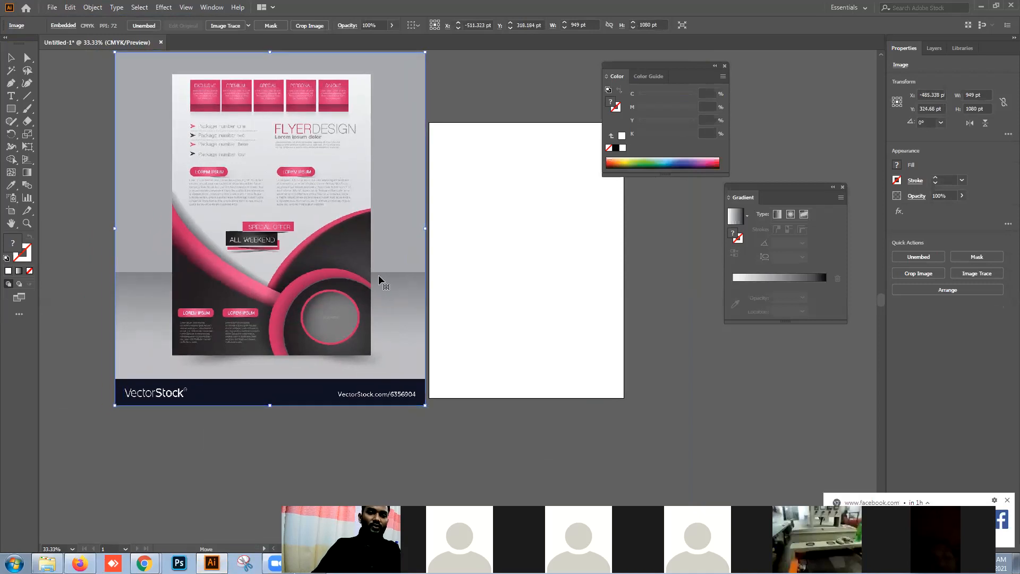
- Draw a downward-bowing curve with the Pen tool from the artboard's left edge to its lower right edge
{"action": "left_click", "coordinate": [11, 83]}
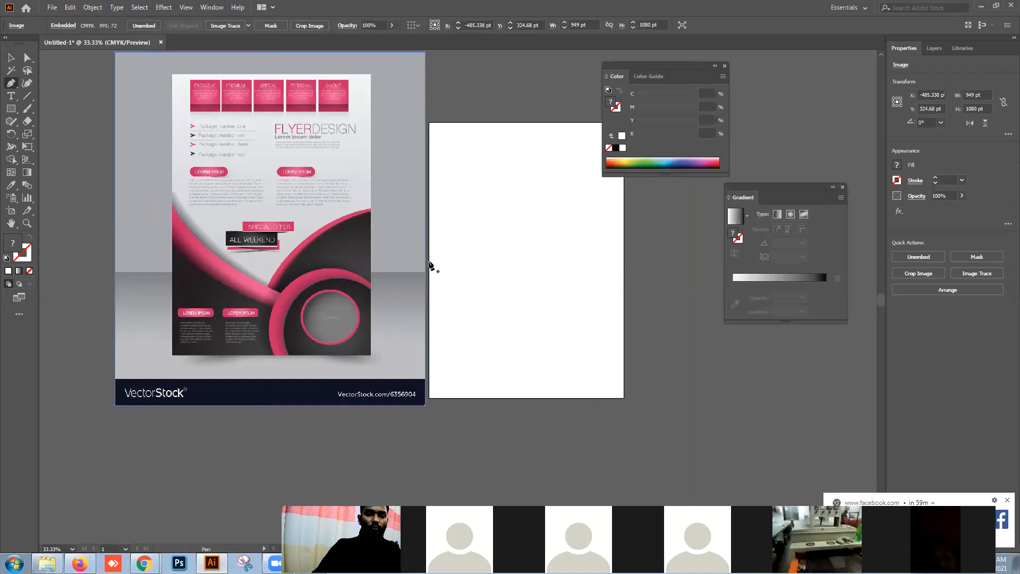
{"action": "scroll", "coordinate": [432, 260], "scroll_direction": "up", "scroll_amount": 2}
{"action": "scroll", "coordinate": [433, 260], "scroll_direction": "down", "scroll_amount": 2}
{"action": "scroll", "coordinate": [432, 259], "scroll_direction": "up", "scroll_amount": 1}
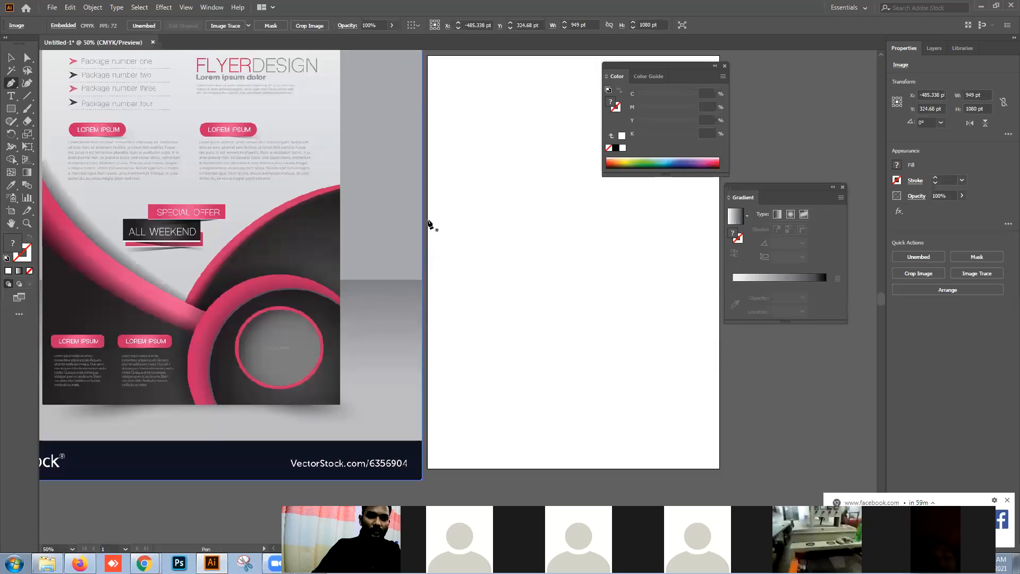
{"action": "left_click", "coordinate": [429, 218]}
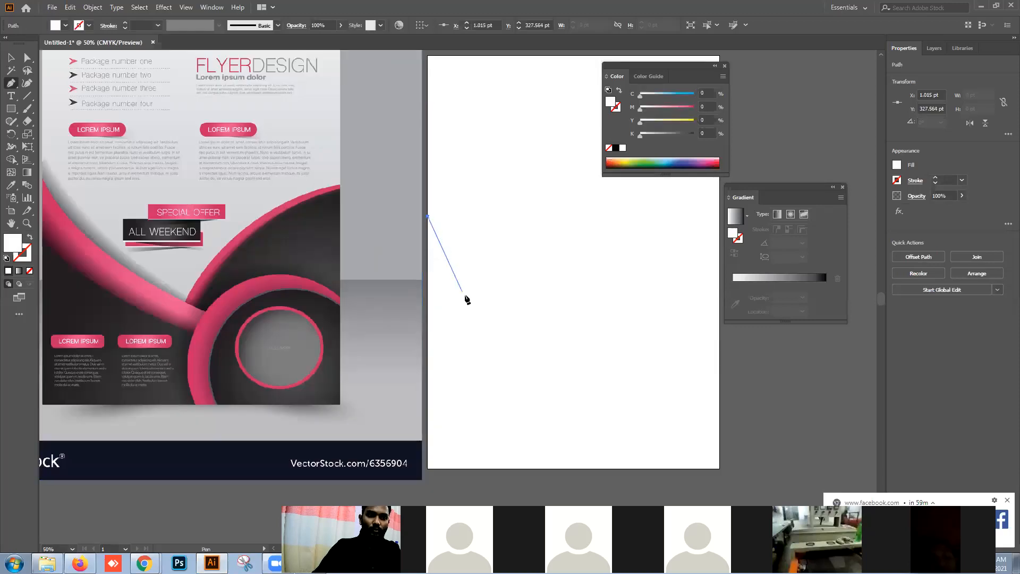
{"action": "scroll", "coordinate": [465, 296], "scroll_direction": "down", "scroll_amount": 3}
{"action": "scroll", "coordinate": [467, 298], "scroll_direction": "up", "scroll_amount": 2}
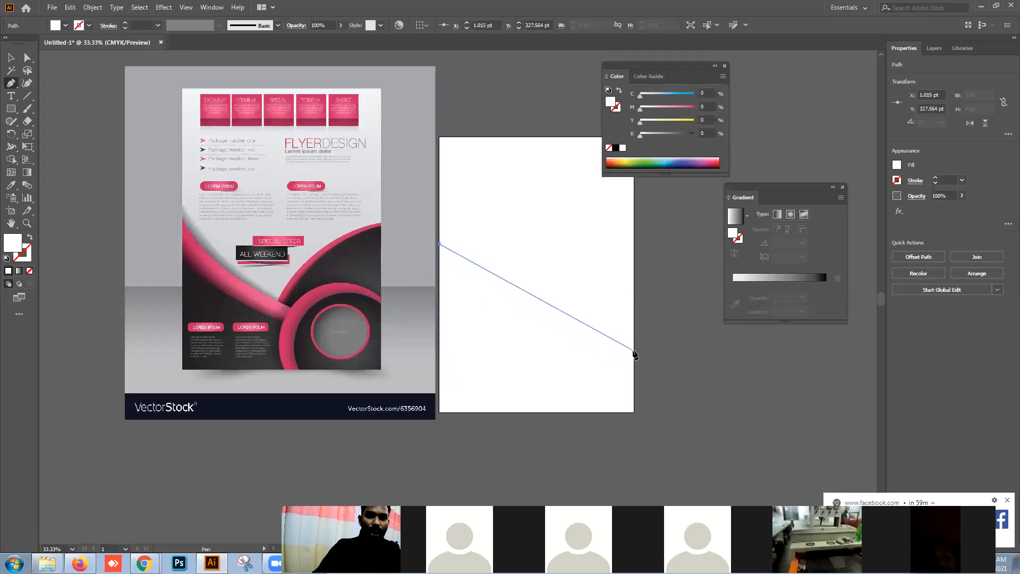
{"action": "left_click_drag", "start_coordinate": [635, 354], "coordinate": [740, 325]}
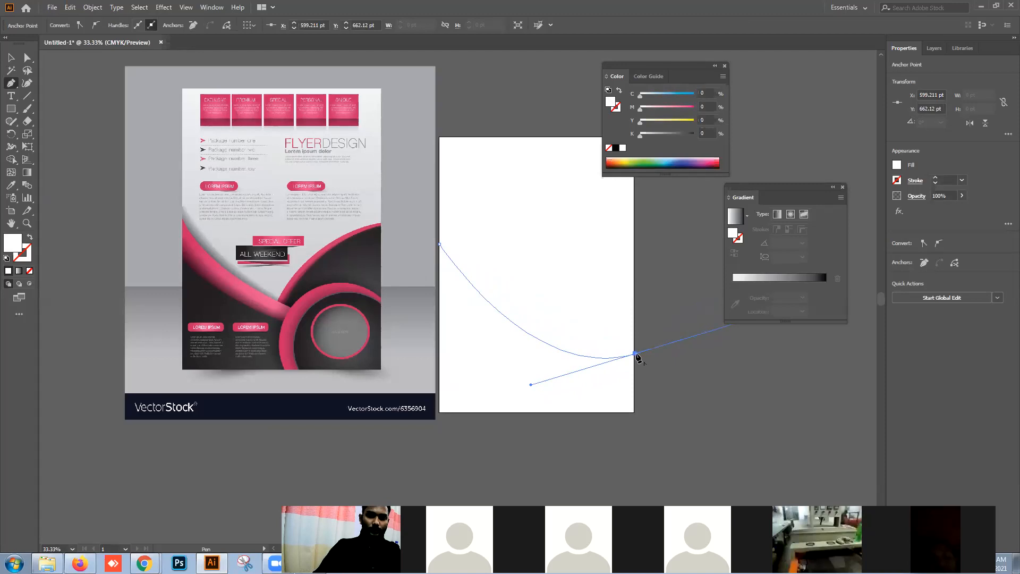
- Continue the curved path around the artboard's two bottom corners and close it at its starting point
{"action": "scroll", "coordinate": [640, 419], "scroll_direction": "up", "scroll_amount": 1}
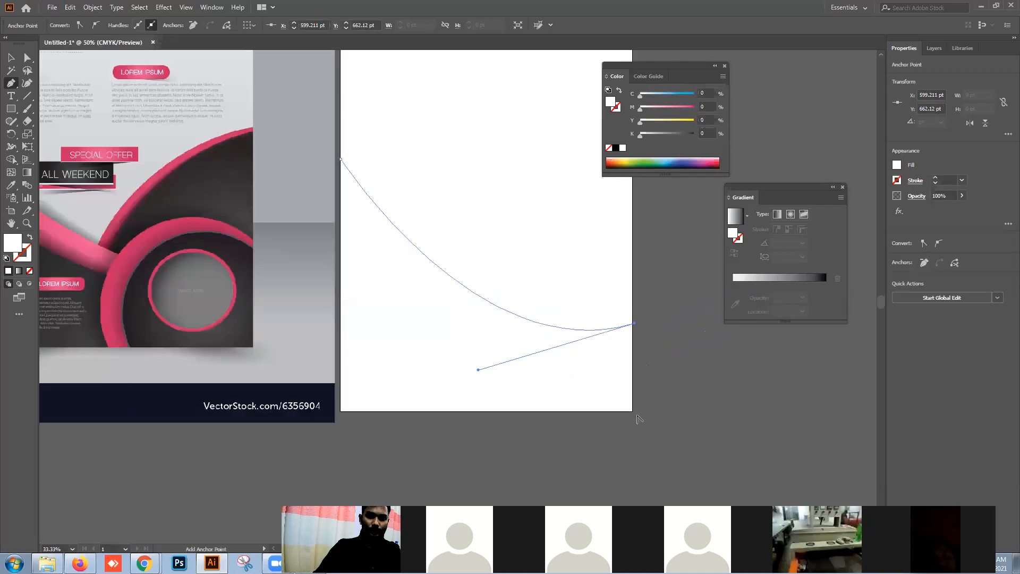
{"action": "scroll", "coordinate": [640, 419], "scroll_direction": "up", "scroll_amount": 1}
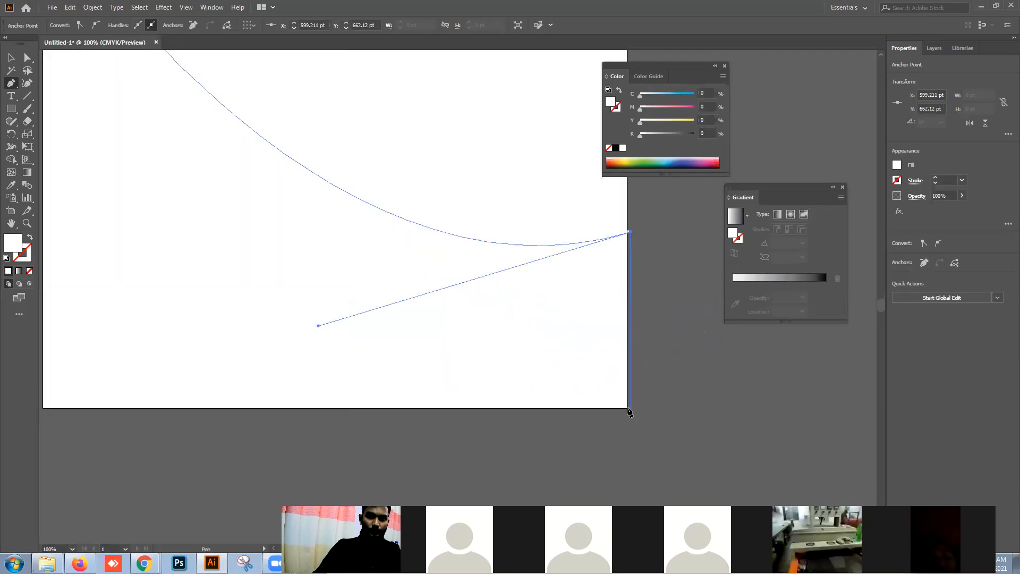
{"action": "scroll", "coordinate": [533, 413], "scroll_direction": "down", "scroll_amount": 1}
{"action": "left_click_drag", "start_coordinate": [490, 410], "coordinate": [632, 392]}
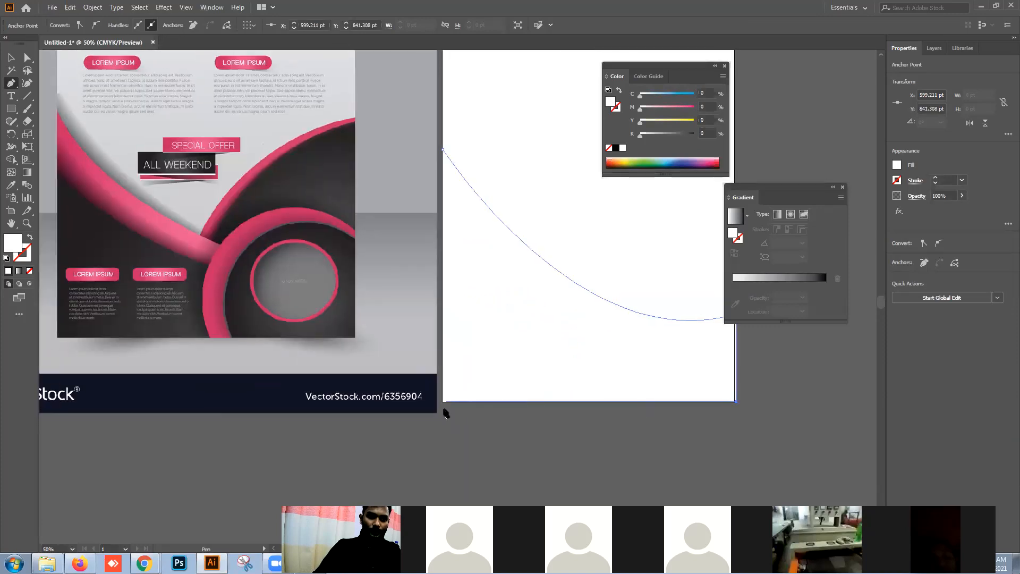
{"action": "left_click", "coordinate": [443, 403]}
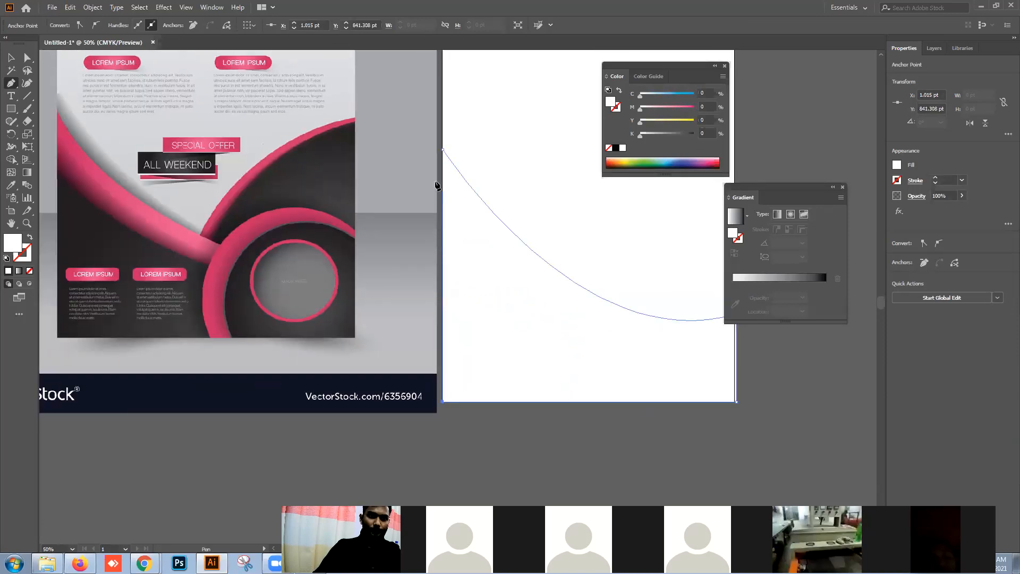
{"action": "left_click", "coordinate": [443, 150]}
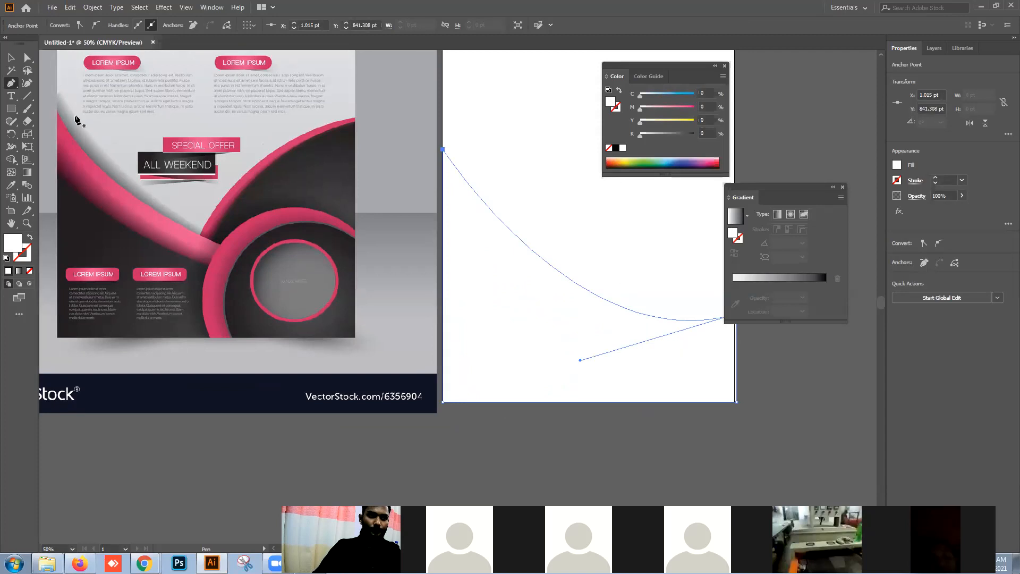
- Narrow the curved shape so its right side lines up with the artboard's right edge, and deselect it
{"action": "left_click", "coordinate": [11, 57]}
{"action": "scroll", "coordinate": [755, 368], "scroll_direction": "up", "scroll_amount": 1}
{"action": "scroll", "coordinate": [755, 369], "scroll_direction": "up", "scroll_amount": 3}
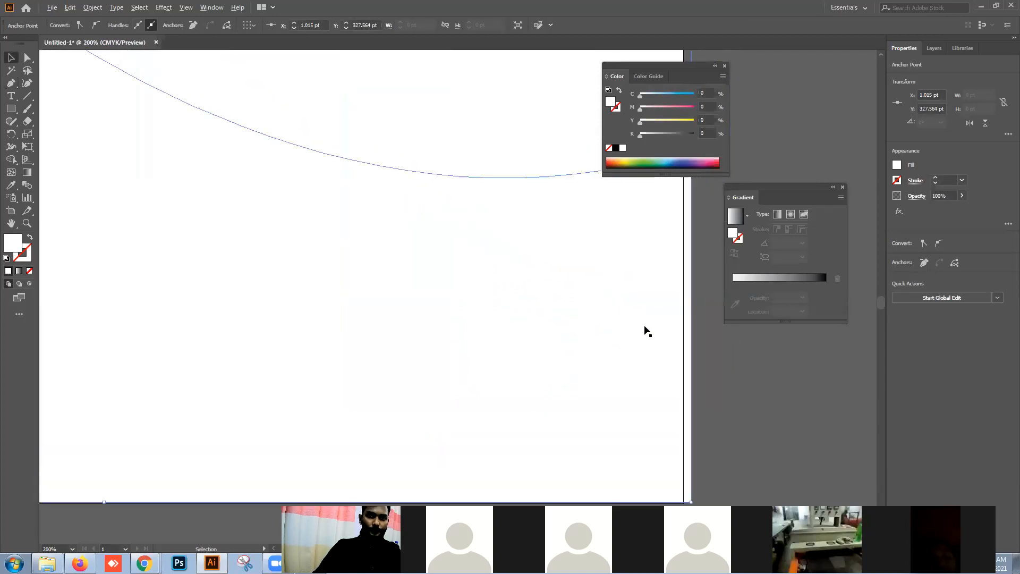
{"action": "scroll", "coordinate": [611, 290], "scroll_direction": "down", "scroll_amount": 1}
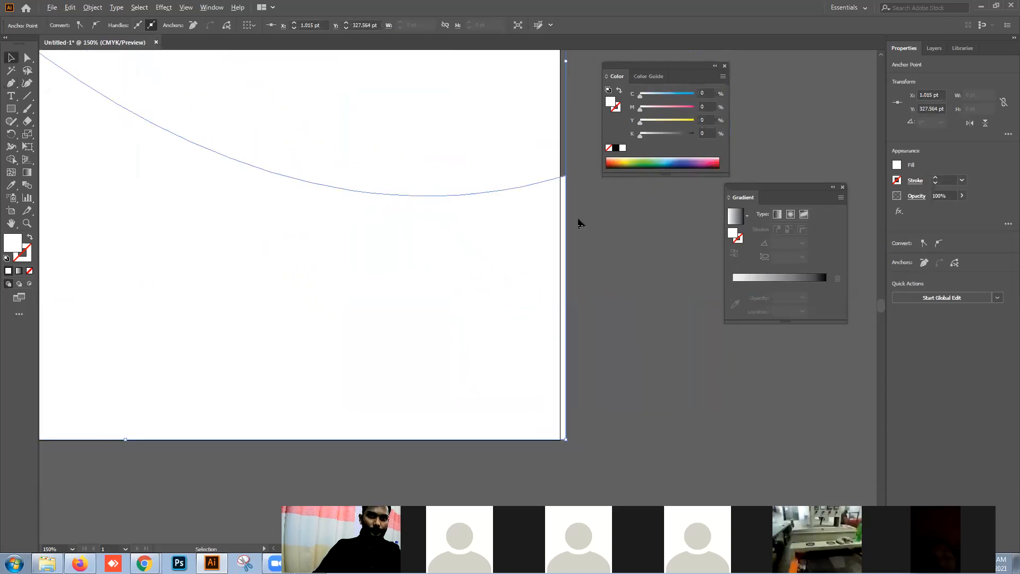
{"action": "left_click_drag", "start_coordinate": [565, 64], "coordinate": [560, 64]}
{"action": "left_click", "coordinate": [603, 215]}
{"action": "scroll", "coordinate": [605, 310], "scroll_direction": "down", "scroll_amount": 1}
{"action": "scroll", "coordinate": [604, 314], "scroll_direction": "down", "scroll_amount": 3}
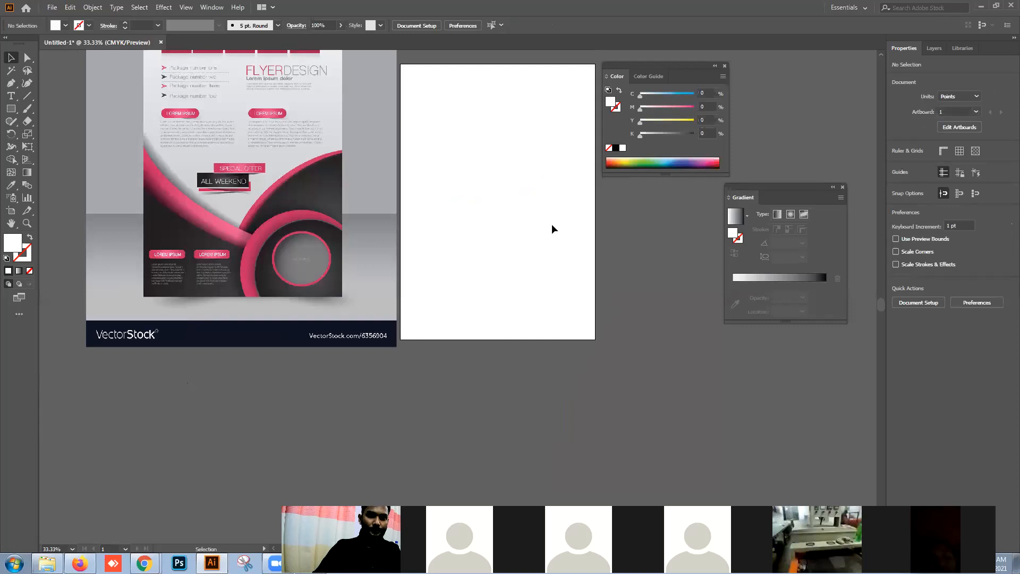
- Fill the curved lower shape with dark green (C 88.63, M 29.02, Y 100, K 20) and deselect it
{"action": "left_click", "coordinate": [456, 198]}
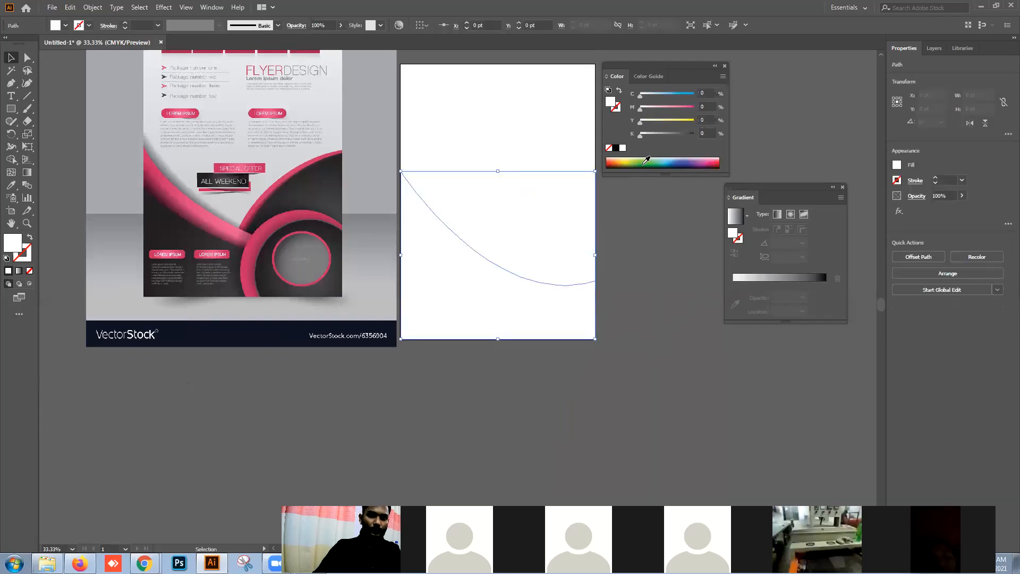
{"action": "left_click", "coordinate": [647, 161]}
{"action": "left_click", "coordinate": [631, 257]}
{"action": "left_click", "coordinate": [485, 303]}
{"action": "left_click", "coordinate": [643, 369]}
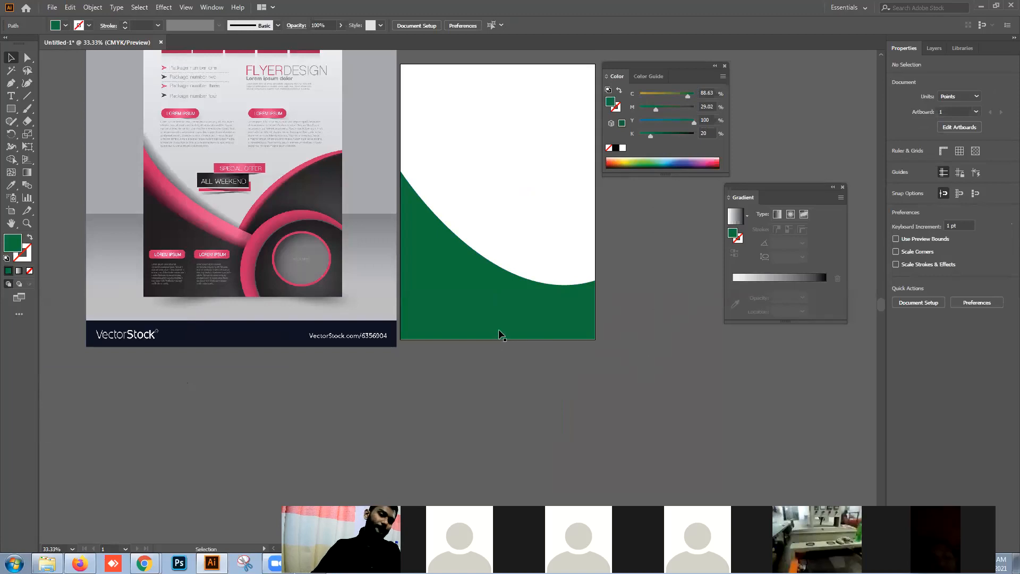
- Draw an upward-bowing curve with the Pen tool from the artboard's right edge down to the middle of its bottom edge
{"action": "left_click", "coordinate": [11, 83]}
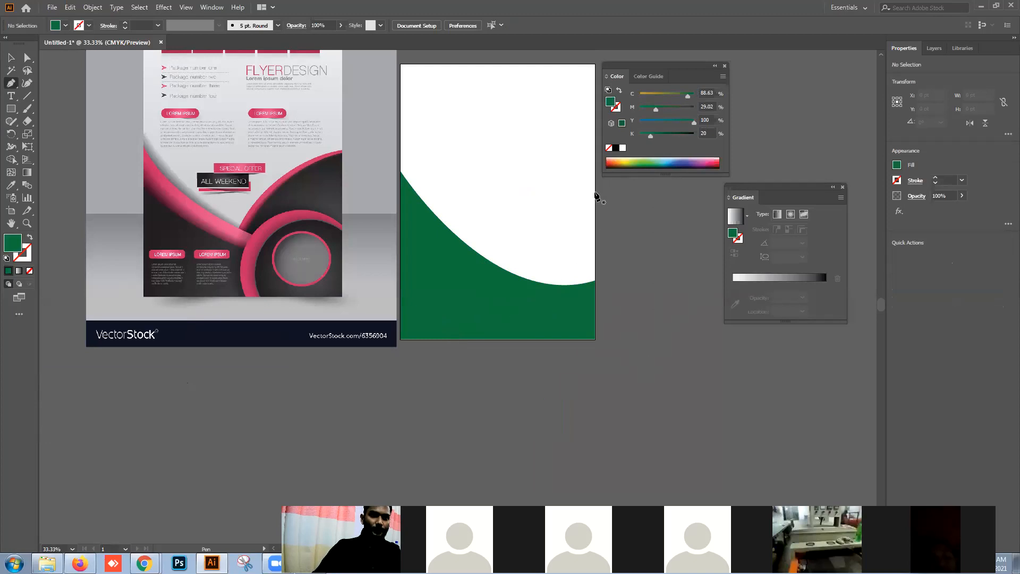
{"action": "left_click", "coordinate": [595, 192]}
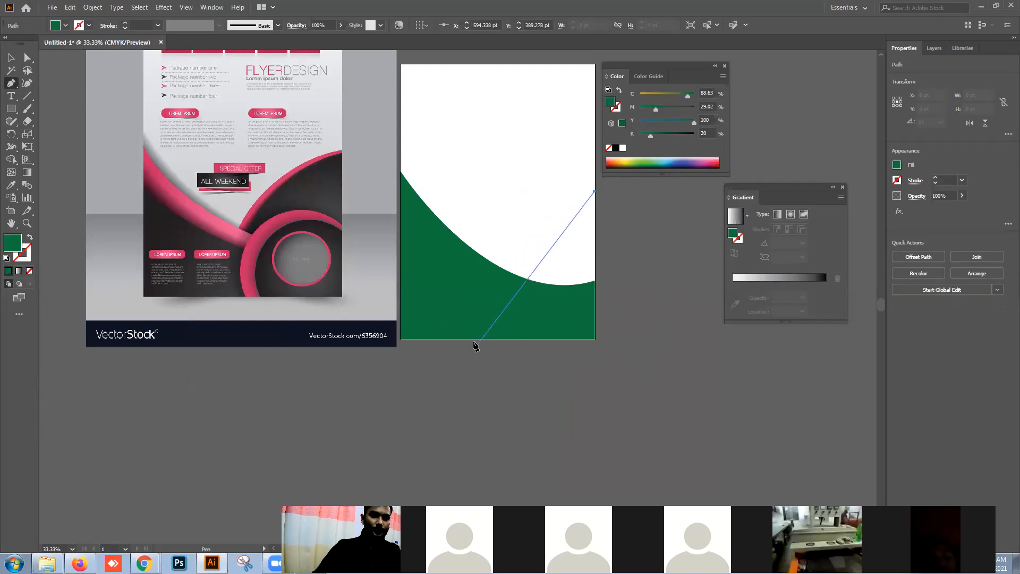
{"action": "left_click_drag", "start_coordinate": [465, 338], "coordinate": [481, 438]}
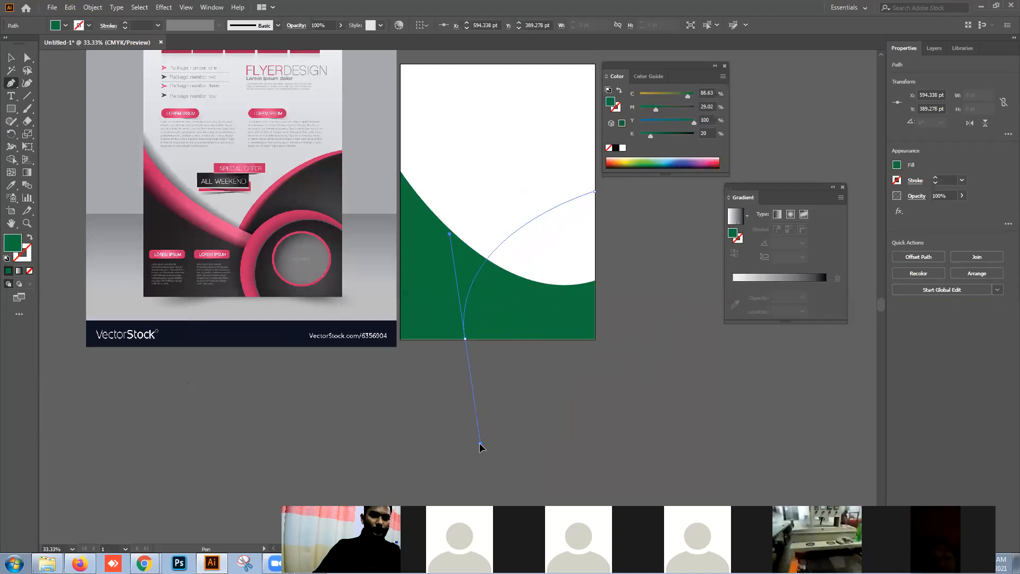
{"action": "key", "text": "ctrl+z"}
{"action": "left_click_drag", "start_coordinate": [495, 339], "coordinate": [531, 444]}
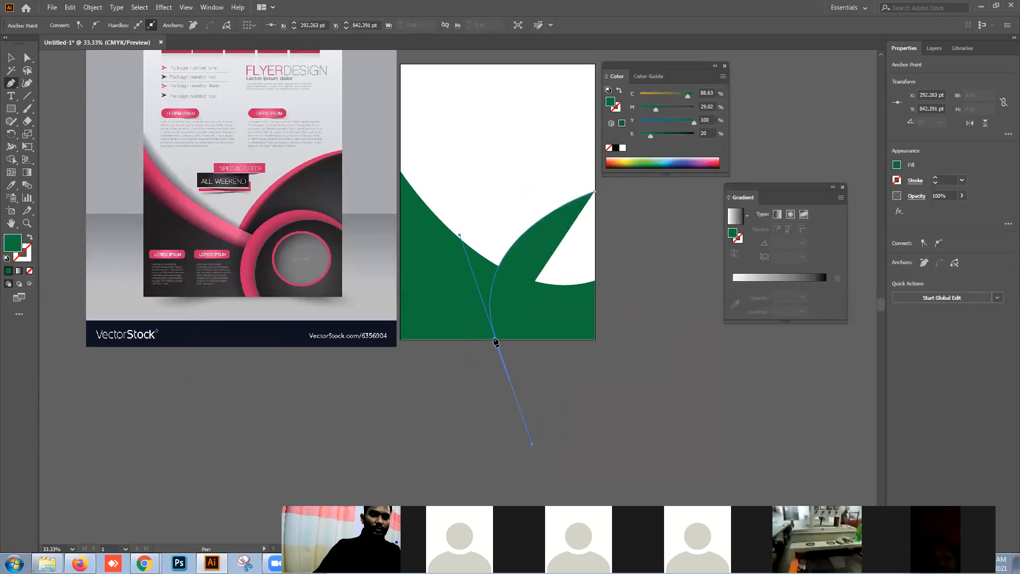
- Close the new shape around the artboard's lower right corner and fill it with blue (C 79.22, M 49.8, Y 0, K 0)
{"action": "left_click", "coordinate": [496, 340]}
{"action": "left_click", "coordinate": [594, 339]}
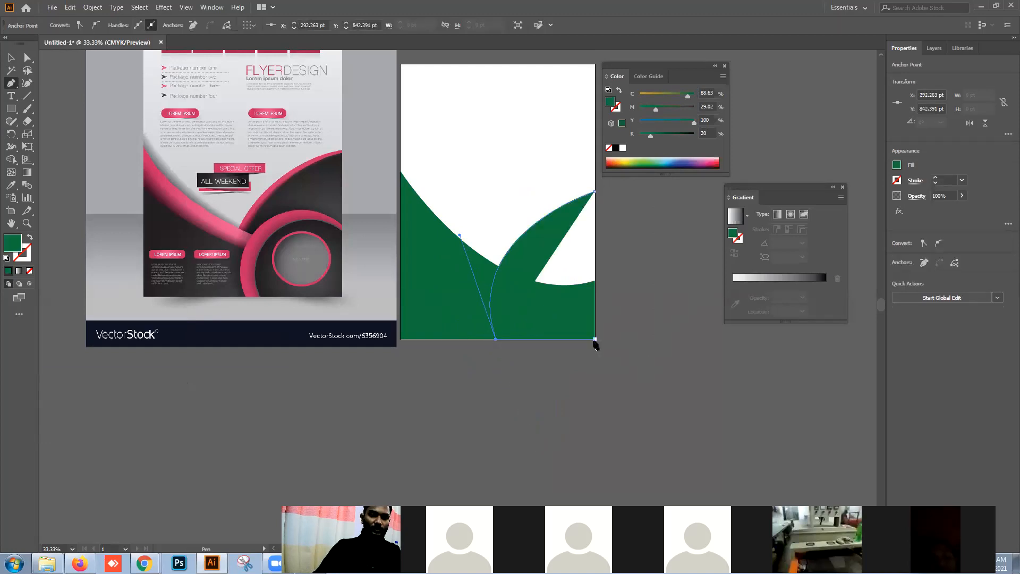
{"action": "left_click", "coordinate": [595, 339]}
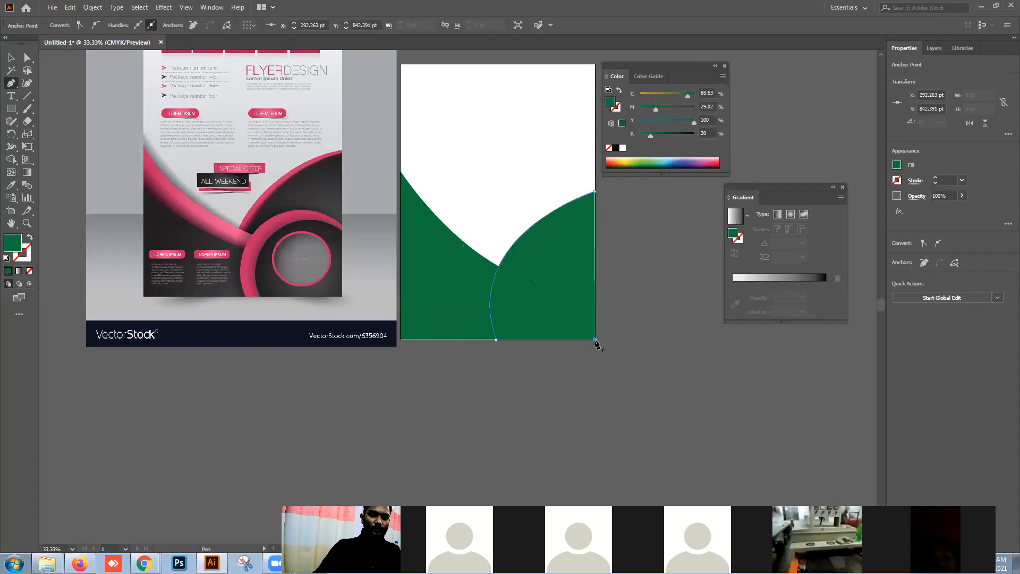
{"action": "left_click", "coordinate": [596, 192]}
{"action": "left_click", "coordinate": [677, 161]}
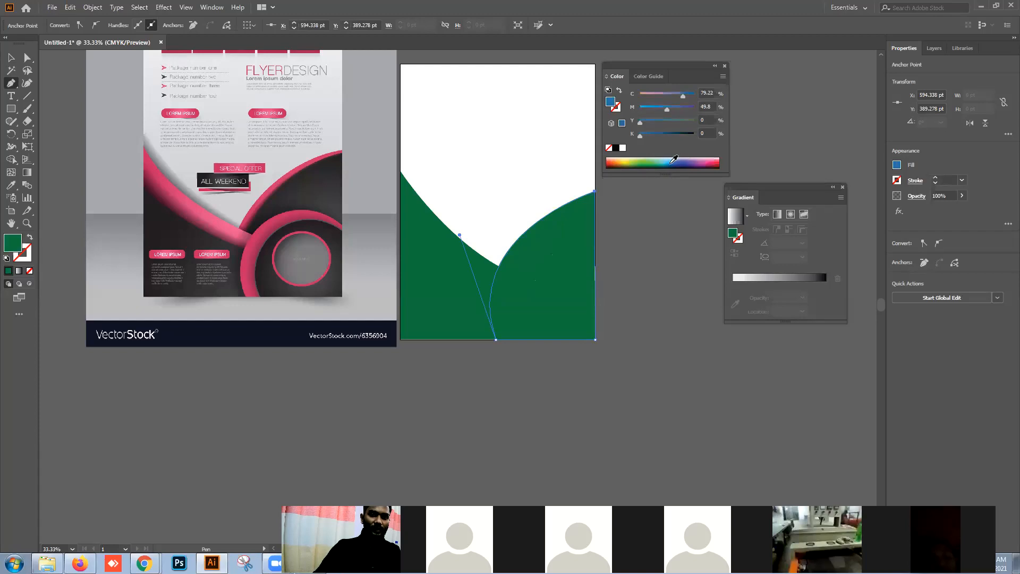
{"action": "left_click", "coordinate": [10, 57]}
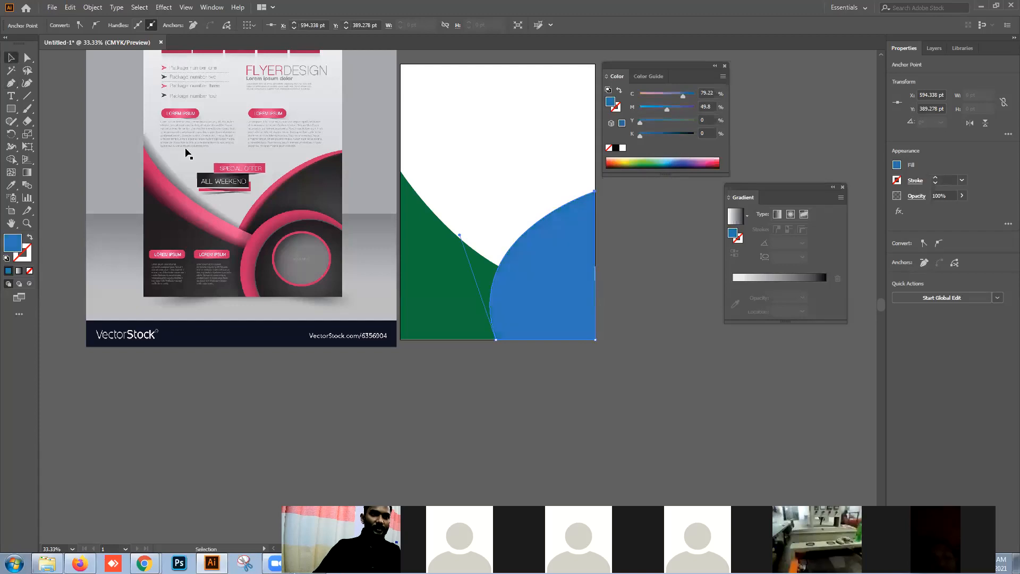
{"action": "left_click", "coordinate": [623, 295]}
- Inspect closely how the blue shape meets the artboard's right and bottom edges
{"action": "scroll", "coordinate": [596, 234], "scroll_direction": "up", "scroll_amount": 5}
{"action": "left_click_drag", "start_coordinate": [601, 232], "coordinate": [396, 315]}
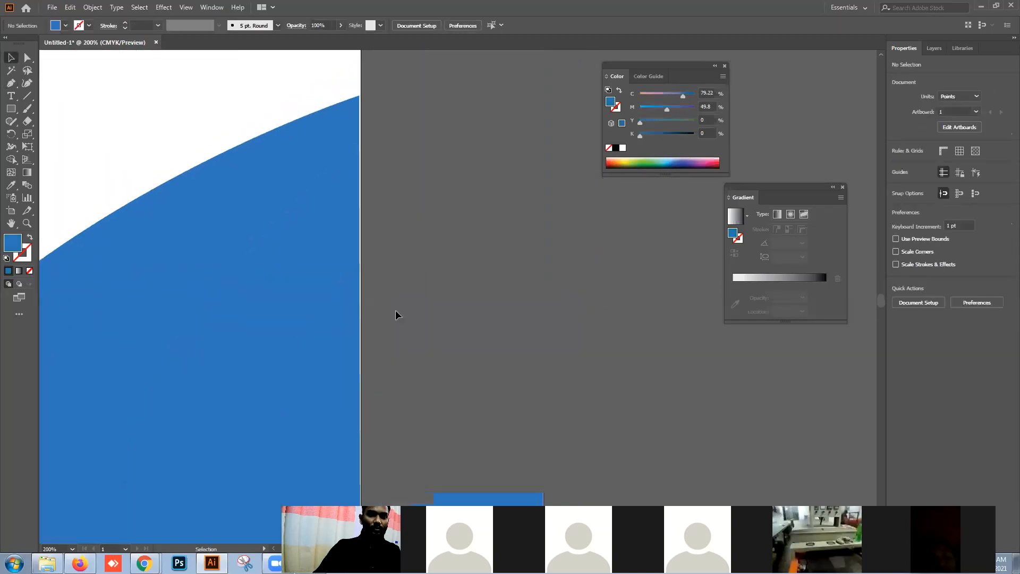
{"action": "scroll", "coordinate": [392, 301], "scroll_direction": "down", "scroll_amount": 3}
{"action": "left_click", "coordinate": [28, 58]}
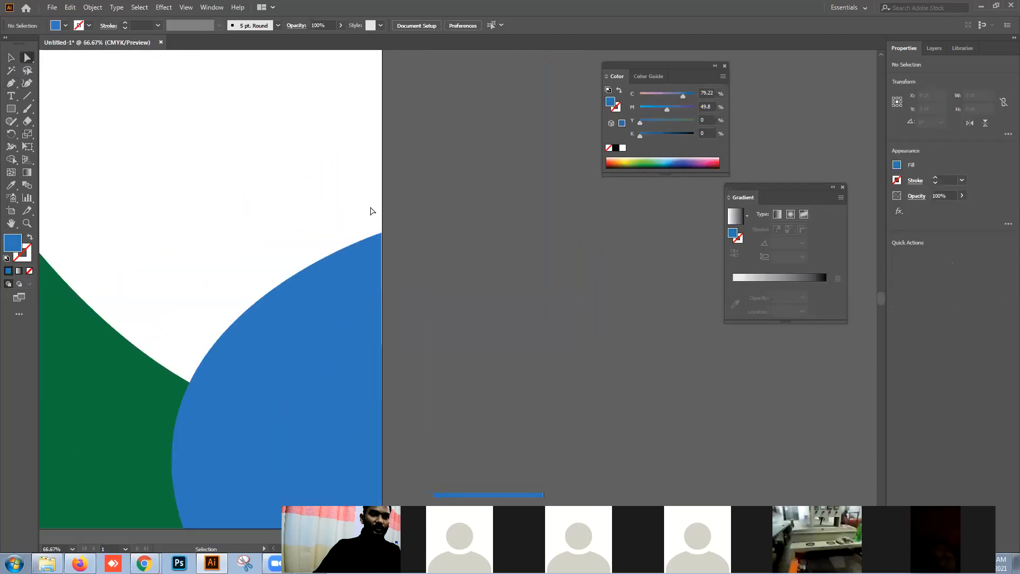
{"action": "scroll", "coordinate": [400, 245], "scroll_direction": "up", "scroll_amount": 2}
{"action": "scroll", "coordinate": [400, 247], "scroll_direction": "up", "scroll_amount": 1}
{"action": "left_click", "coordinate": [342, 213]}
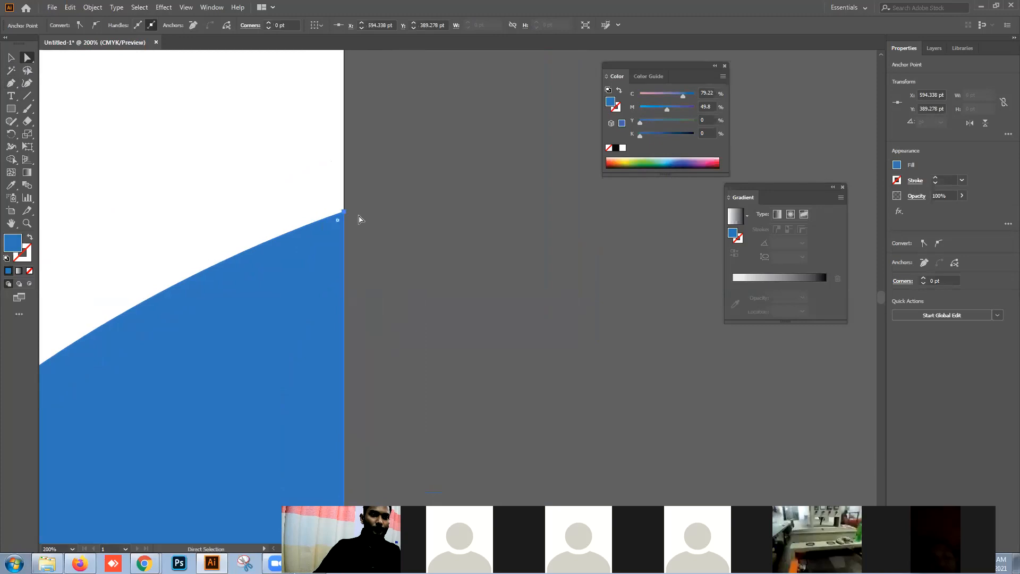
{"action": "left_click", "coordinate": [410, 289]}
{"action": "scroll", "coordinate": [407, 287], "scroll_direction": "down", "scroll_amount": 2}
{"action": "scroll", "coordinate": [443, 381], "scroll_direction": "down", "scroll_amount": 1}
{"action": "left_click_drag", "start_coordinate": [444, 387], "coordinate": [454, 198]}
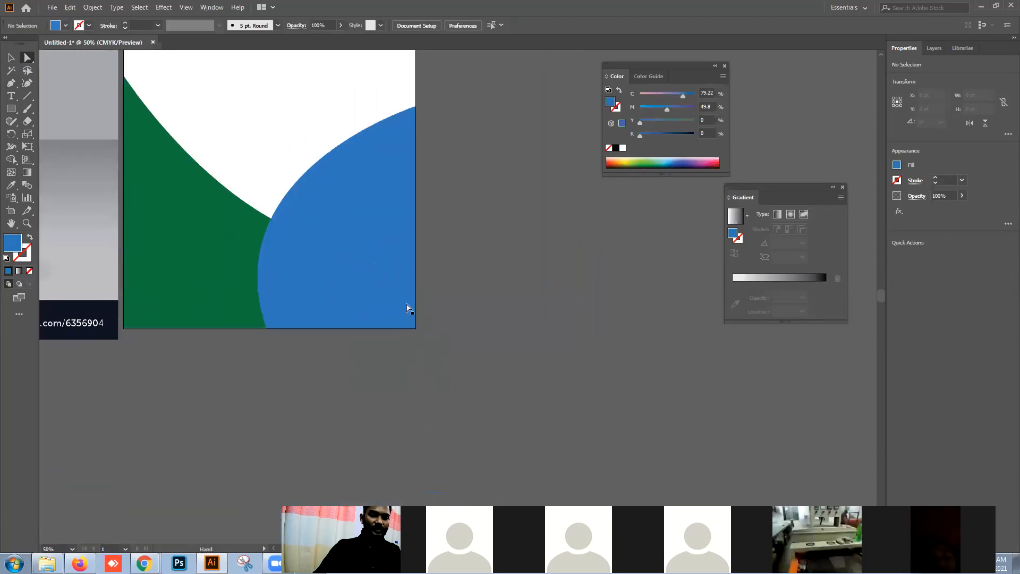
{"action": "scroll", "coordinate": [403, 315], "scroll_direction": "up", "scroll_amount": 3}
{"action": "scroll", "coordinate": [403, 319], "scroll_direction": "down", "scroll_amount": 2}
{"action": "scroll", "coordinate": [223, 348], "scroll_direction": "up", "scroll_amount": 5}
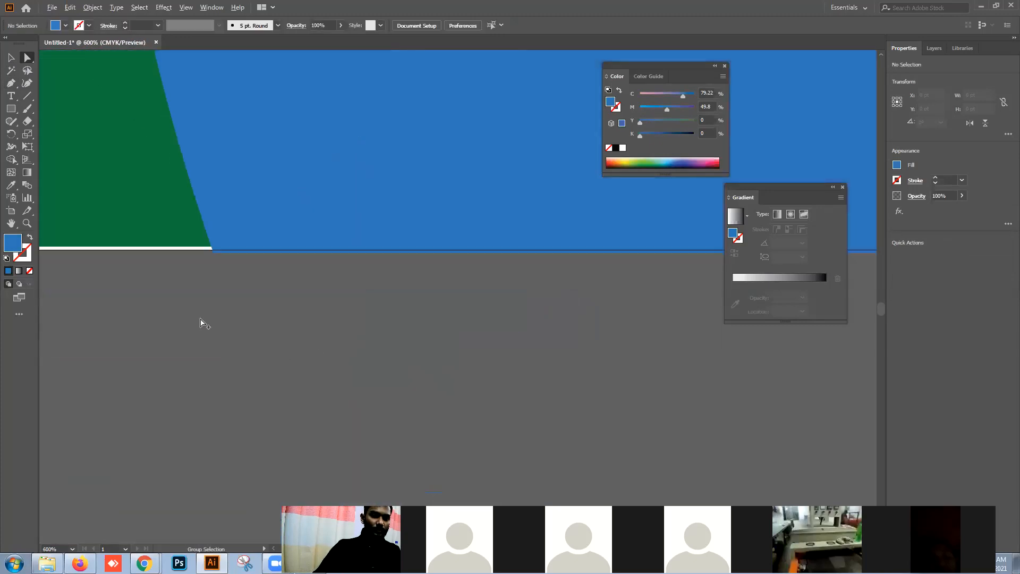
{"action": "scroll", "coordinate": [200, 321], "scroll_direction": "up", "scroll_amount": 1}
{"action": "scroll", "coordinate": [200, 276], "scroll_direction": "up", "scroll_amount": 1}
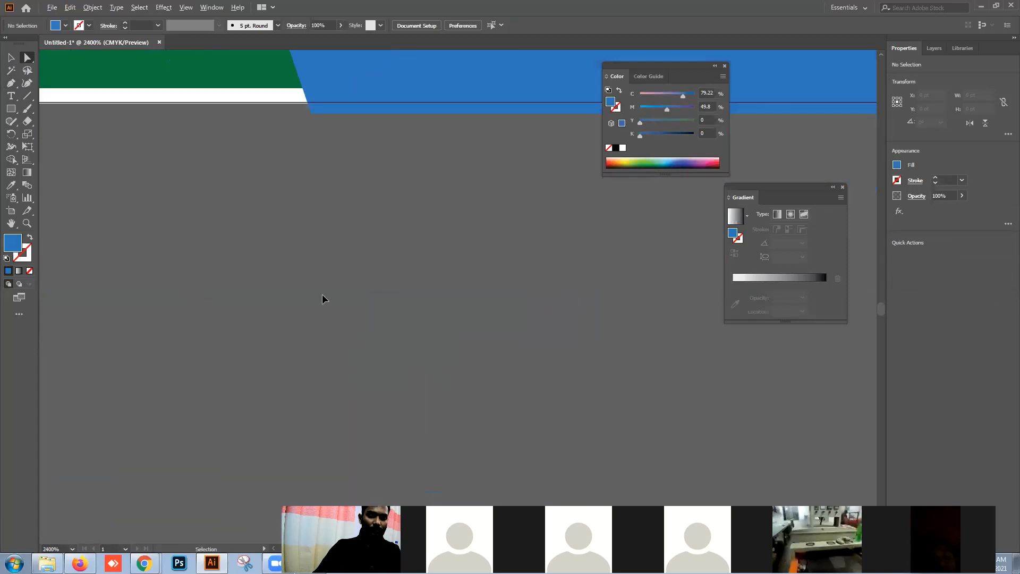
- Switch to outline view and raise the blue shape's bottom edge level with the green shape's bottom edge
{"action": "key", "text": "ctrl+y"}
{"action": "scroll", "coordinate": [326, 290], "scroll_direction": "down", "scroll_amount": 8}
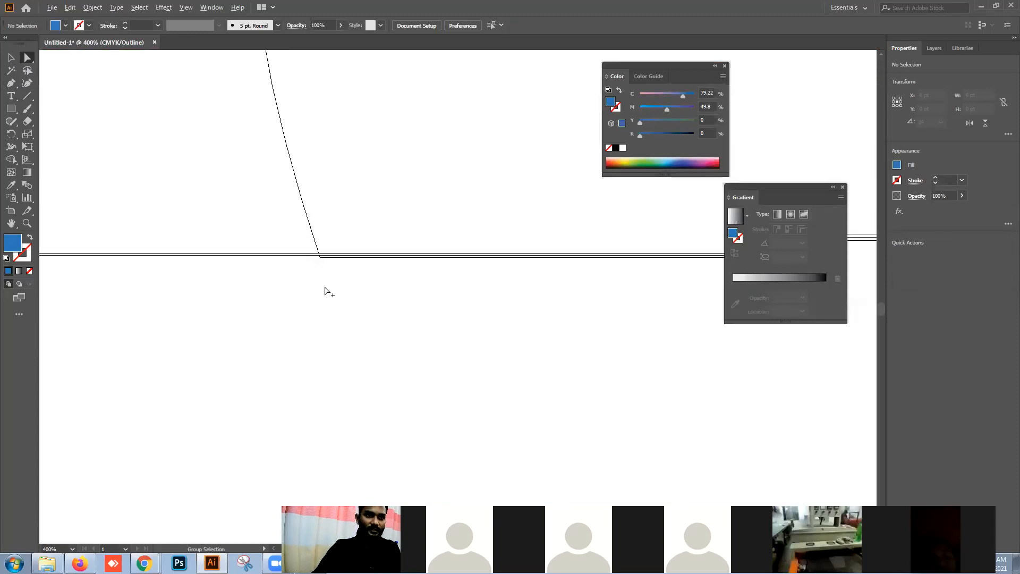
{"action": "left_click", "coordinate": [8, 64]}
{"action": "scroll", "coordinate": [555, 336], "scroll_direction": "up", "scroll_amount": 3}
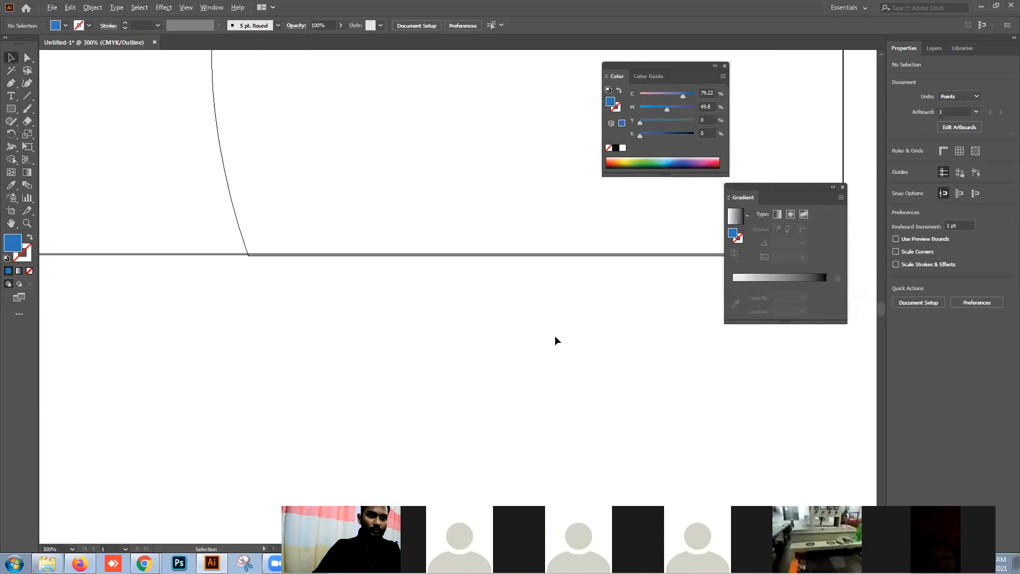
{"action": "left_click_drag", "start_coordinate": [392, 199], "coordinate": [570, 310]}
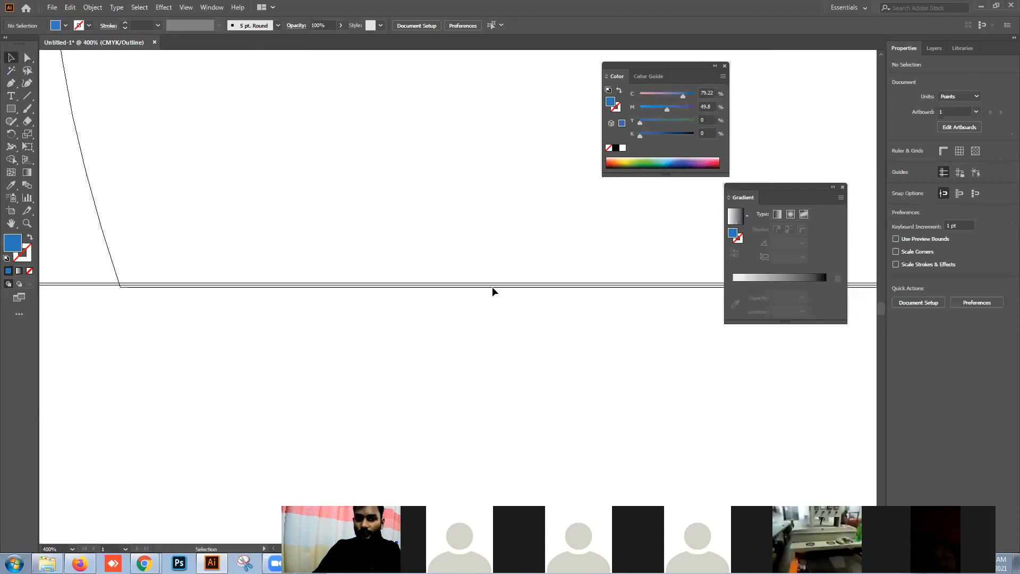
{"action": "left_click", "coordinate": [504, 287]}
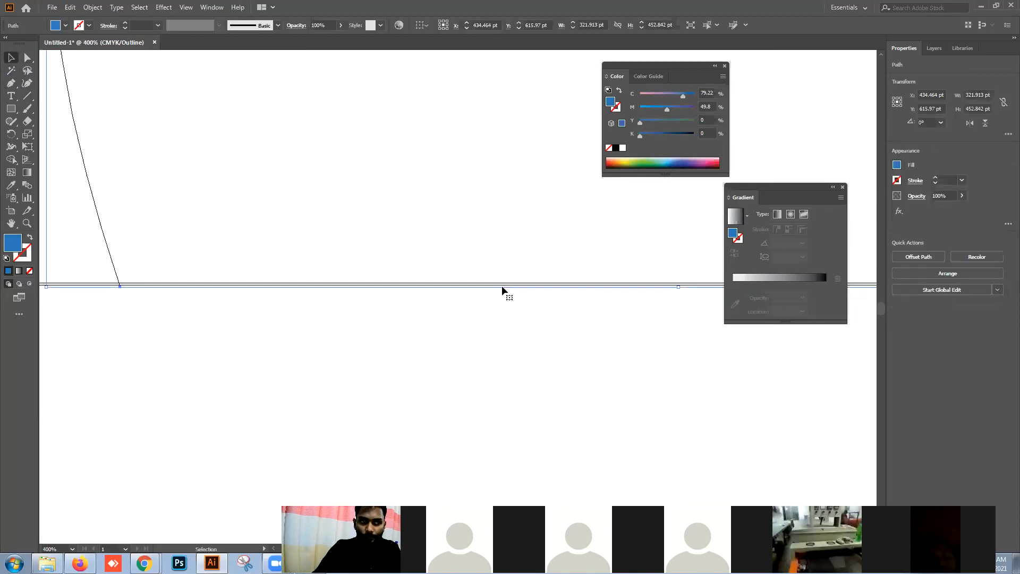
{"action": "left_click_drag", "start_coordinate": [681, 288], "coordinate": [681, 284]}
{"action": "left_click", "coordinate": [640, 340]}
- Select the green and blue shapes together and stretch their bottom edges down toward the artboard's bottom edge
{"action": "key", "text": "space"}
{"action": "left_click_drag", "start_coordinate": [464, 342], "coordinate": [782, 336]}
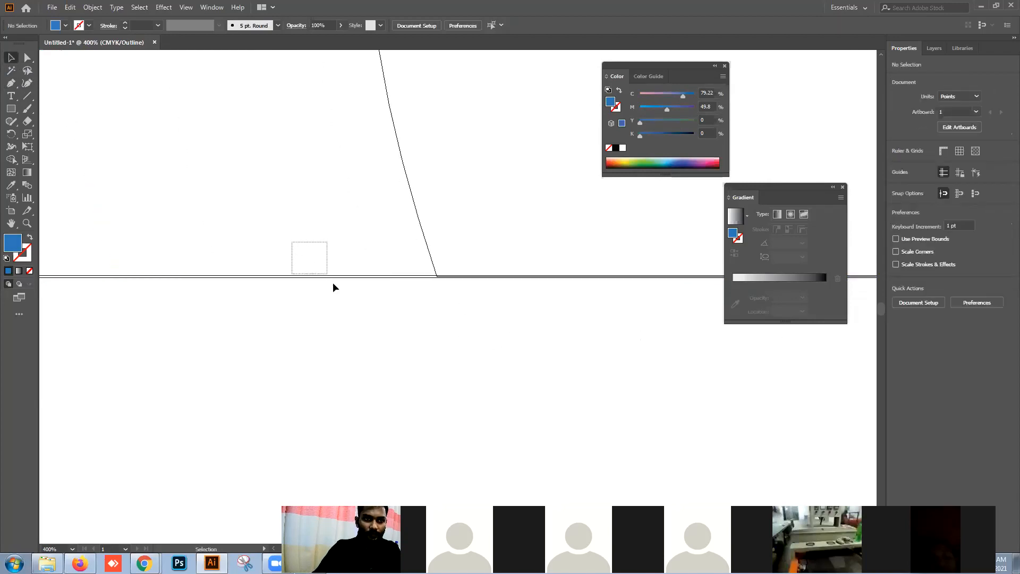
{"action": "left_click_drag", "start_coordinate": [333, 288], "coordinate": [333, 288]}
{"action": "left_click", "coordinate": [460, 304]}
{"action": "scroll", "coordinate": [403, 300], "scroll_direction": "up", "scroll_amount": 3}
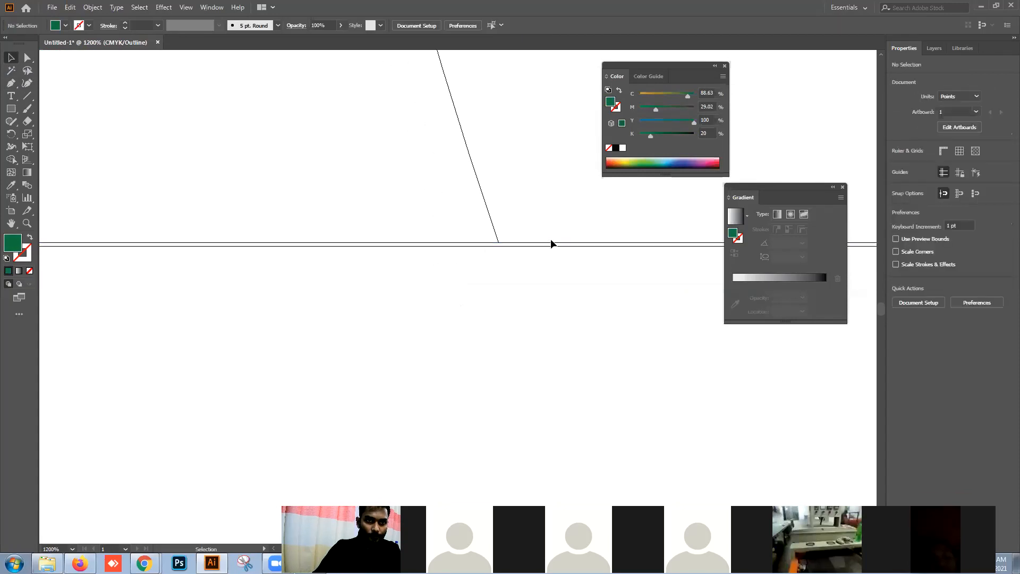
{"action": "left_click_drag", "start_coordinate": [434, 230], "coordinate": [574, 255]}
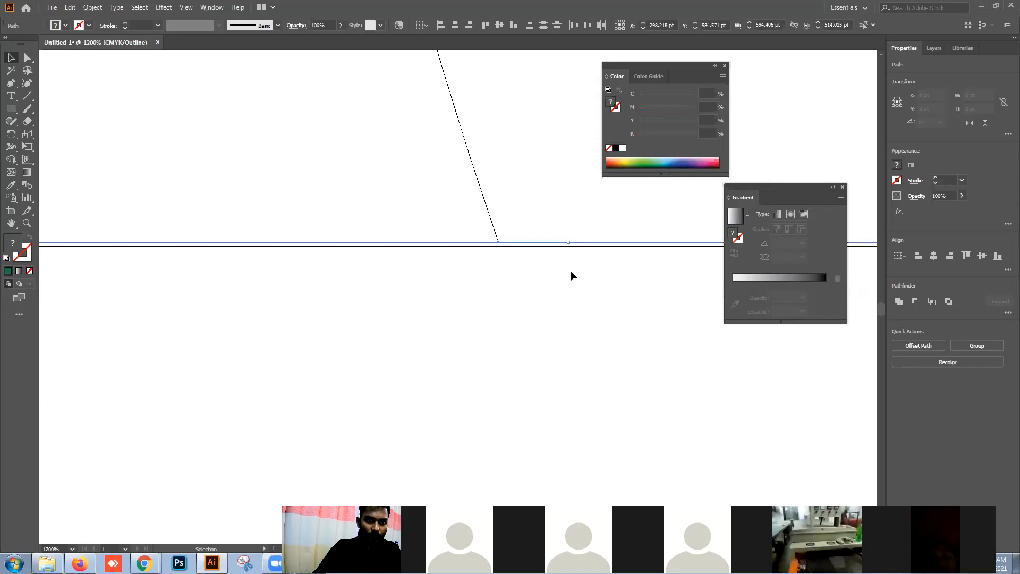
{"action": "left_click", "coordinate": [571, 272]}
{"action": "scroll", "coordinate": [573, 250], "scroll_direction": "up", "scroll_amount": 1}
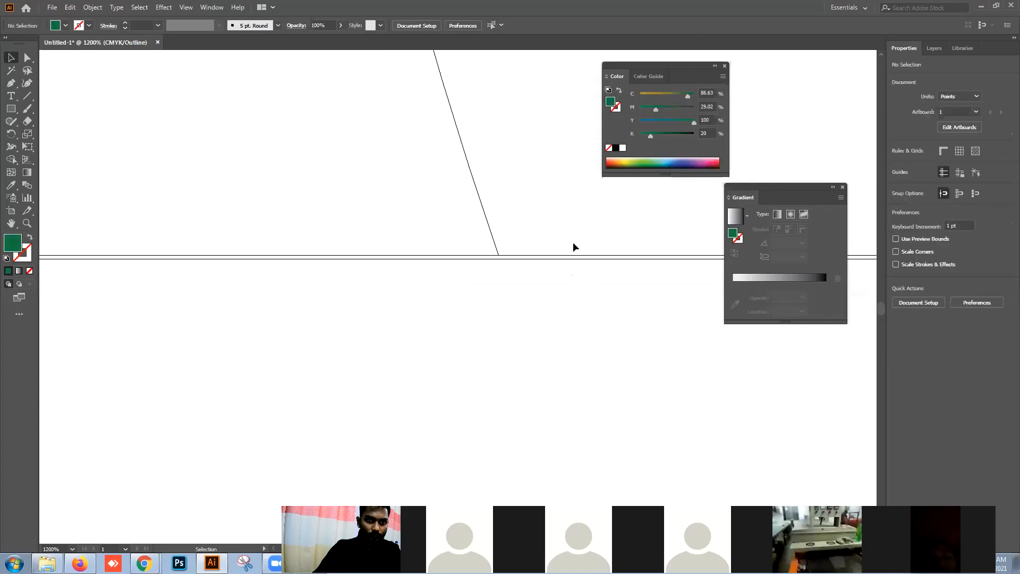
{"action": "left_click", "coordinate": [573, 259]}
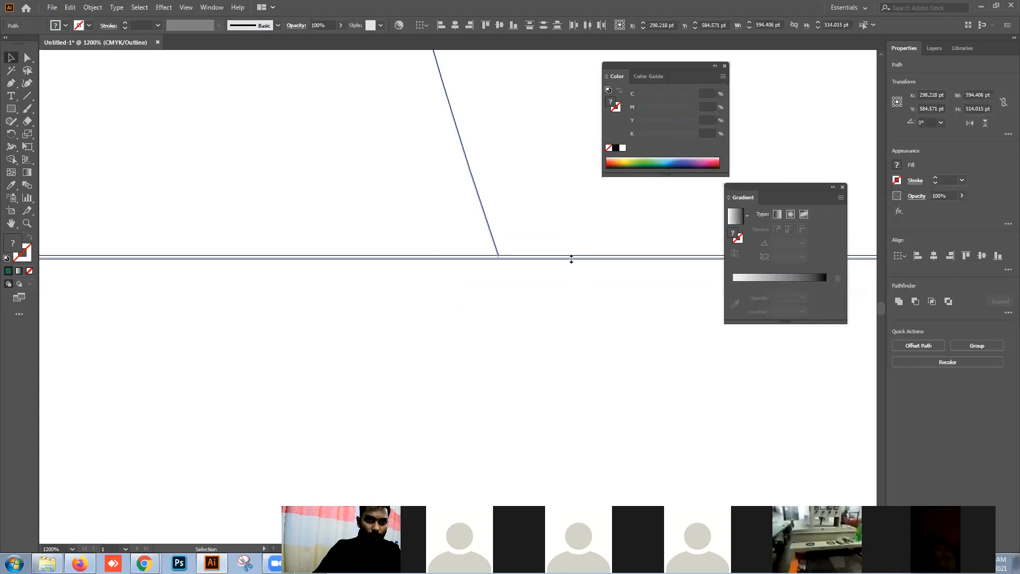
{"action": "left_click", "coordinate": [568, 296]}
- Fine-tune the two shapes' bottom edges so they sit exactly on the artboard's bottom edge
{"action": "scroll", "coordinate": [570, 275], "scroll_direction": "up", "scroll_amount": 10}
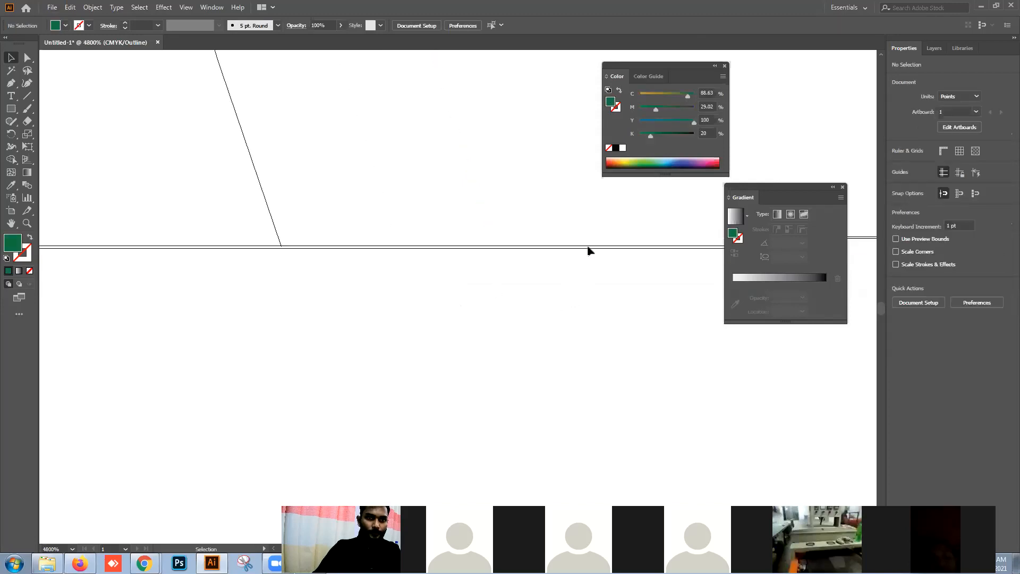
{"action": "left_click", "coordinate": [509, 248]}
{"action": "left_click", "coordinate": [538, 259]}
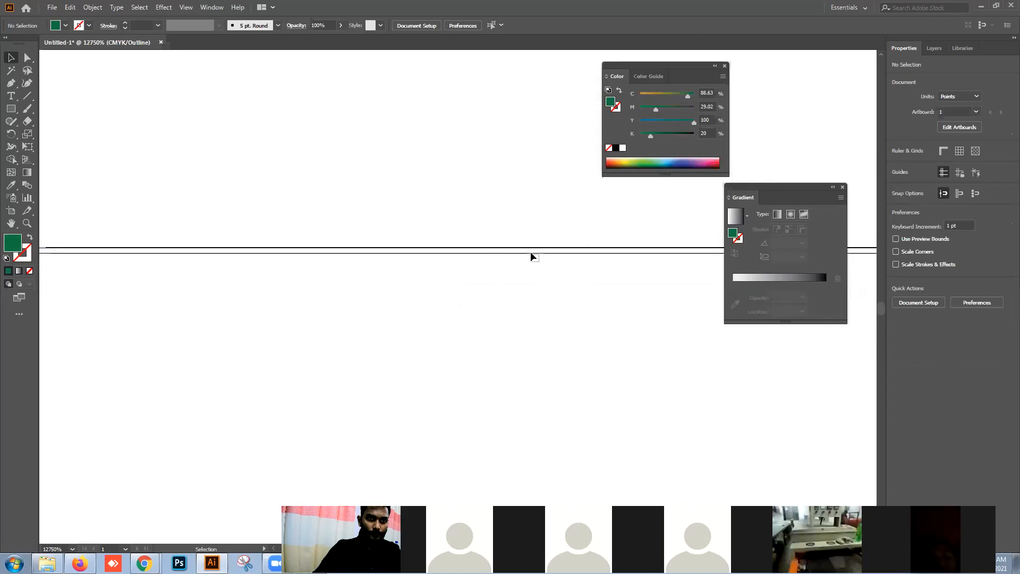
{"action": "left_click", "coordinate": [538, 247]}
{"action": "left_click", "coordinate": [647, 246]}
{"action": "left_click_drag", "start_coordinate": [647, 250], "coordinate": [647, 254]}
{"action": "left_click", "coordinate": [623, 319]}
- Extend the green shape's left side out to the artboard's left edge and deselect it
{"action": "scroll", "coordinate": [623, 316], "scroll_direction": "down", "scroll_amount": 14}
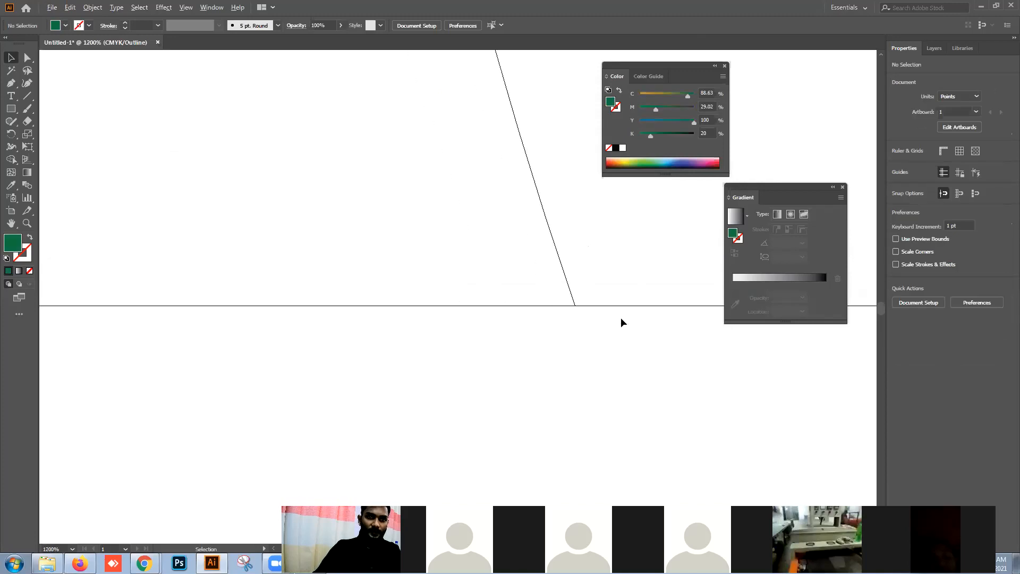
{"action": "scroll", "coordinate": [634, 308], "scroll_direction": "up", "scroll_amount": 4}
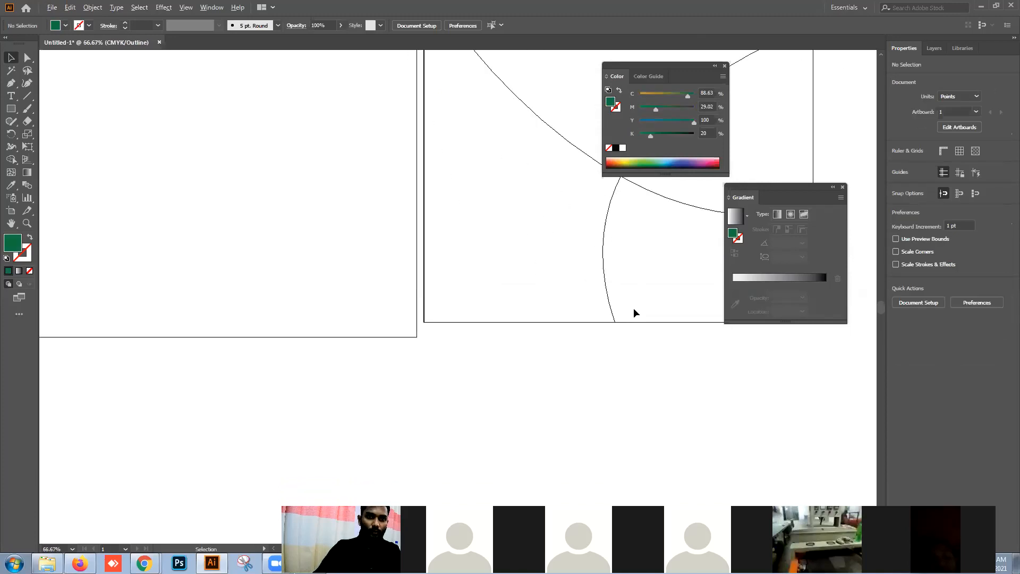
{"action": "scroll", "coordinate": [282, 273], "scroll_direction": "up", "scroll_amount": 3}
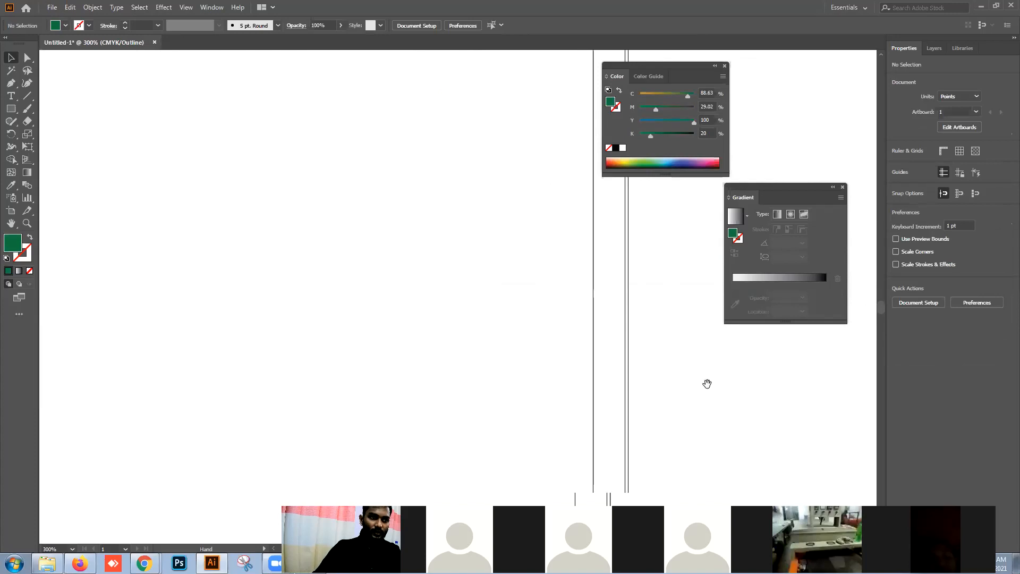
{"action": "left_click_drag", "start_coordinate": [676, 303], "coordinate": [302, 315]}
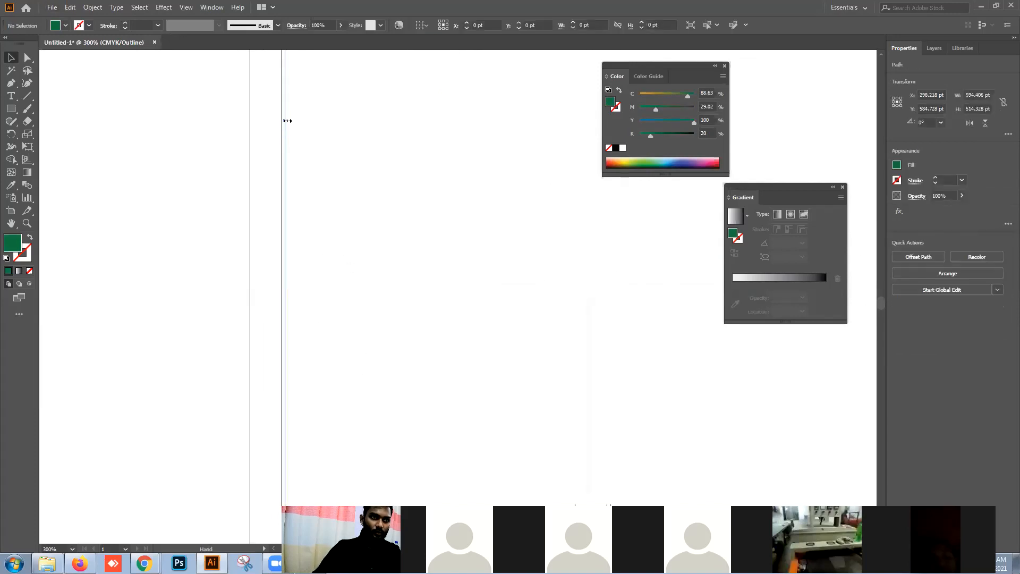
{"action": "left_click", "coordinate": [320, 242]}
- Move the blue shape's upper right anchor point onto the artboard's right edge
{"action": "scroll", "coordinate": [324, 247], "scroll_direction": "down", "scroll_amount": 6}
{"action": "left_click_drag", "start_coordinate": [426, 252], "coordinate": [427, 281]}
{"action": "scroll", "coordinate": [518, 265], "scroll_direction": "up", "scroll_amount": 3}
{"action": "scroll", "coordinate": [518, 244], "scroll_direction": "up", "scroll_amount": 4}
{"action": "left_click_drag", "start_coordinate": [468, 177], "coordinate": [543, 452]}
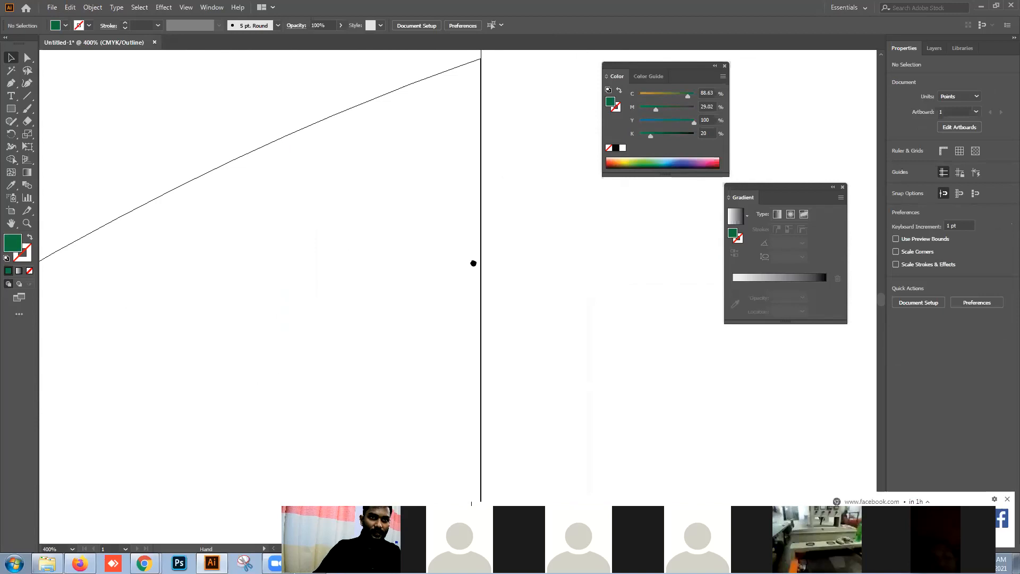
{"action": "scroll", "coordinate": [431, 199], "scroll_direction": "up", "scroll_amount": 5}
{"action": "left_click_drag", "start_coordinate": [411, 215], "coordinate": [418, 314]}
{"action": "scroll", "coordinate": [420, 306], "scroll_direction": "up", "scroll_amount": 3}
{"action": "left_click_drag", "start_coordinate": [373, 231], "coordinate": [443, 400]}
{"action": "left_click_drag", "start_coordinate": [434, 301], "coordinate": [436, 363]}
{"action": "scroll", "coordinate": [412, 345], "scroll_direction": "up", "scroll_amount": 2}
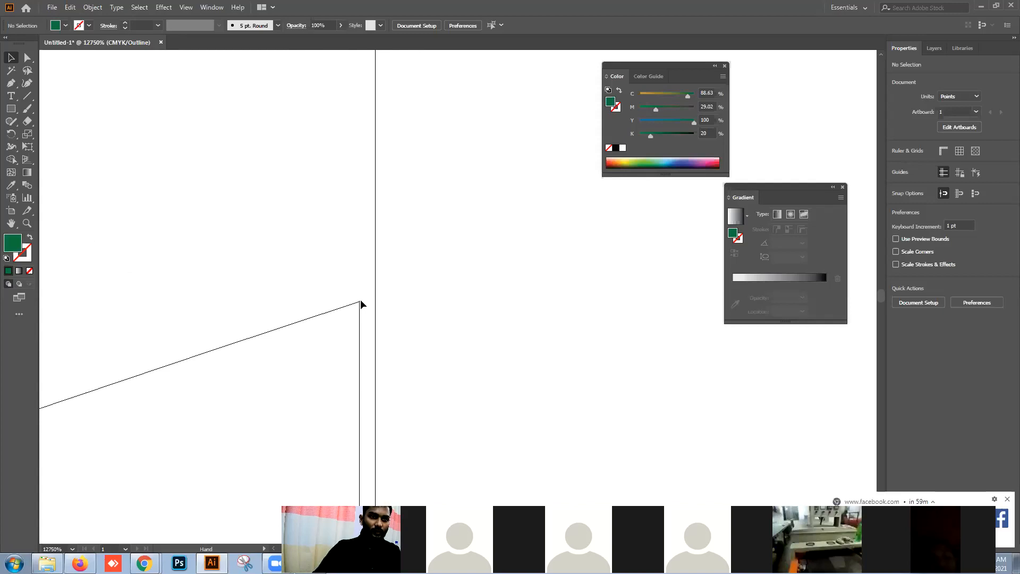
{"action": "left_click", "coordinate": [359, 303]}
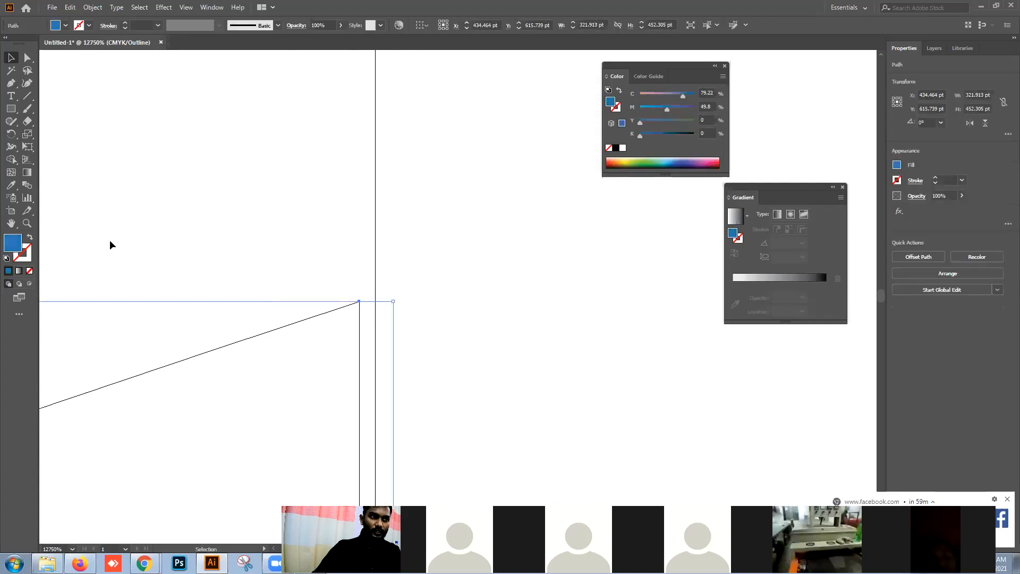
{"action": "left_click", "coordinate": [28, 58]}
{"action": "left_click_drag", "start_coordinate": [359, 302], "coordinate": [375, 303]}
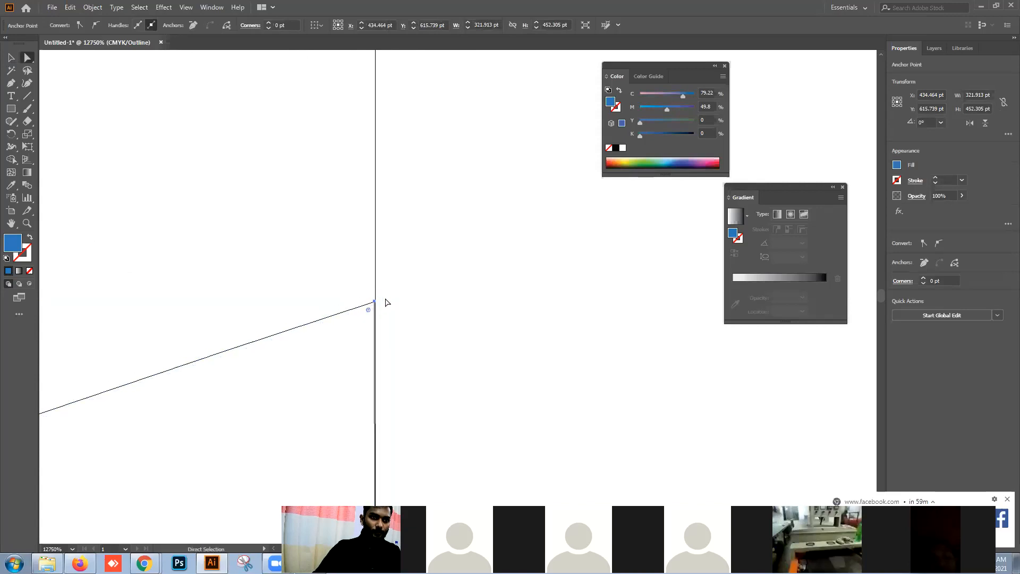
- Fine-tune the blue shape's upper right anchor point so it sits exactly on the artboard's right edge, and deselect it
{"action": "left_click", "coordinate": [376, 307]}
{"action": "scroll", "coordinate": [375, 309], "scroll_direction": "up", "scroll_amount": 2}
{"action": "scroll", "coordinate": [373, 311], "scroll_direction": "down", "scroll_amount": 5}
{"action": "left_click_drag", "start_coordinate": [449, 393], "coordinate": [335, 149]}
{"action": "scroll", "coordinate": [380, 185], "scroll_direction": "up", "scroll_amount": 3}
{"action": "left_click_drag", "start_coordinate": [572, 328], "coordinate": [415, 164]}
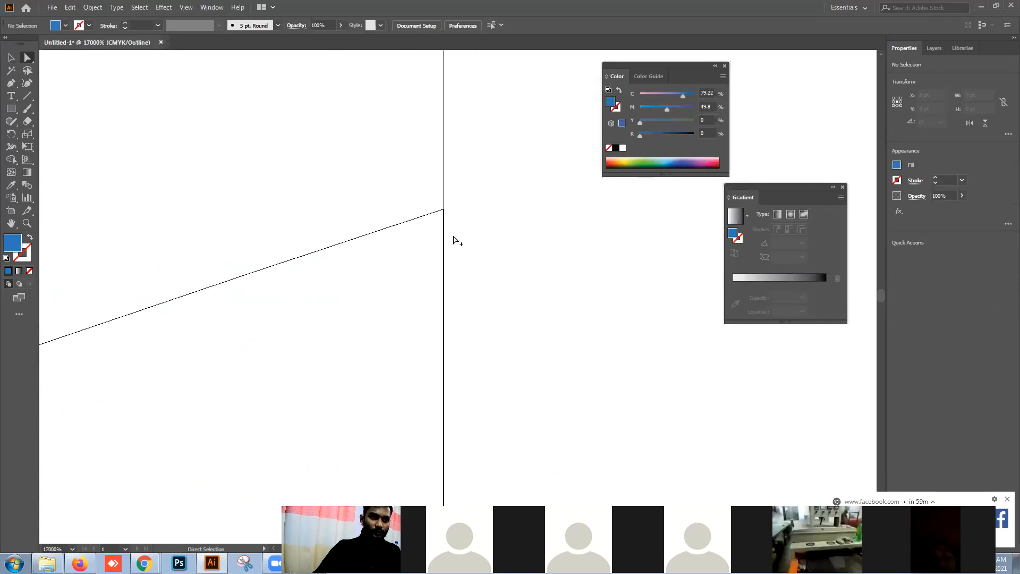
{"action": "left_click_drag", "start_coordinate": [454, 240], "coordinate": [365, 173]}
{"action": "scroll", "coordinate": [363, 176], "scroll_direction": "up", "scroll_amount": 2}
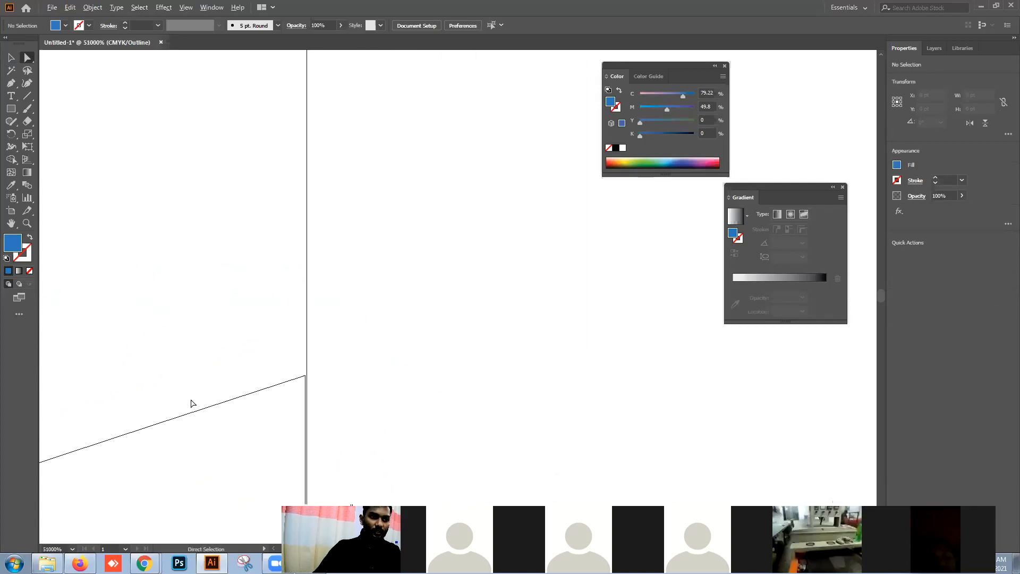
{"action": "mouse_move", "coordinate": [53, 556]}
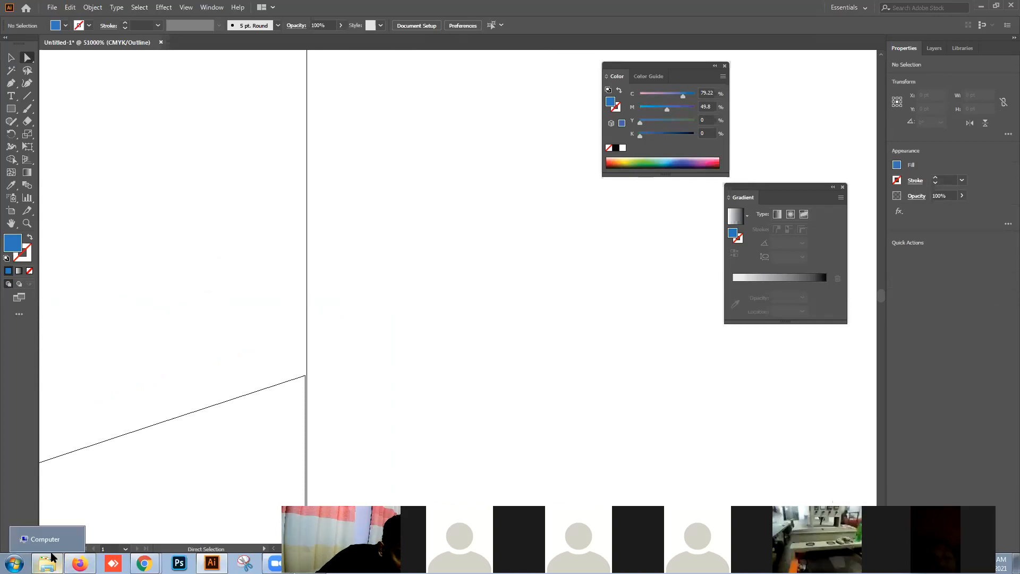
{"action": "scroll", "coordinate": [306, 380], "scroll_direction": "up", "scroll_amount": 1}
{"action": "left_click_drag", "start_coordinate": [302, 380], "coordinate": [325, 210]}
{"action": "left_click_drag", "start_coordinate": [263, 407], "coordinate": [276, 276]}
{"action": "left_click_drag", "start_coordinate": [276, 317], "coordinate": [279, 258]}
{"action": "scroll", "coordinate": [331, 280], "scroll_direction": "up", "scroll_amount": 1}
{"action": "left_click_drag", "start_coordinate": [307, 380], "coordinate": [305, 284]}
{"action": "left_click_drag", "start_coordinate": [314, 323], "coordinate": [321, 254]}
{"action": "scroll", "coordinate": [305, 311], "scroll_direction": "up", "scroll_amount": 1}
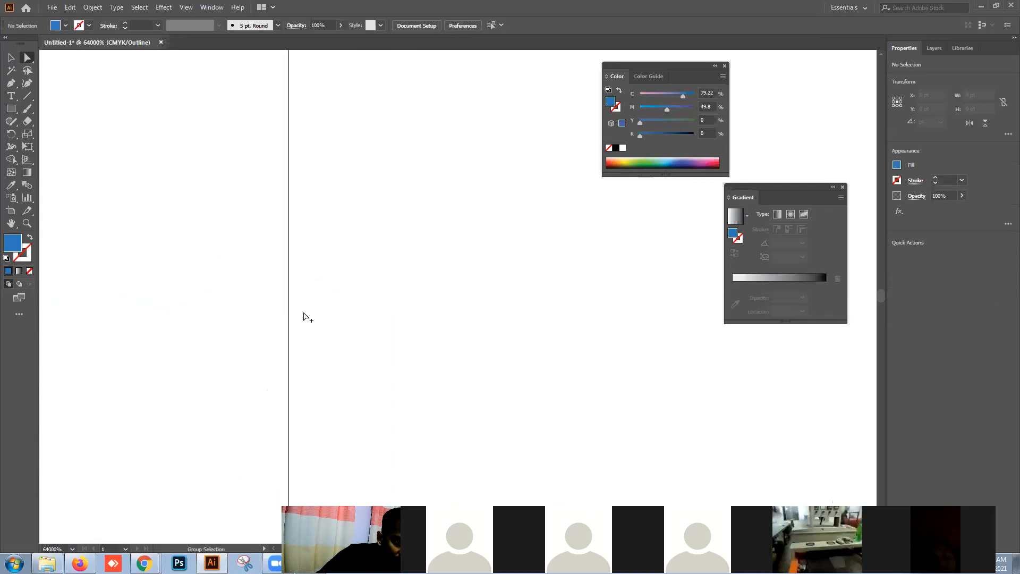
{"action": "left_click_drag", "start_coordinate": [297, 404], "coordinate": [317, 328]}
{"action": "left_click_drag", "start_coordinate": [311, 477], "coordinate": [315, 280]}
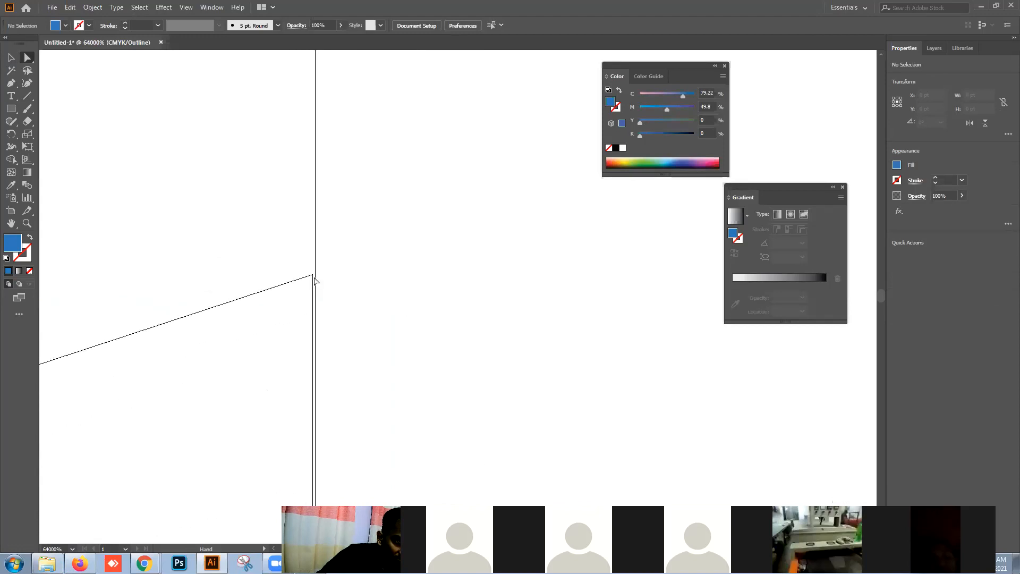
{"action": "left_click", "coordinate": [312, 275]}
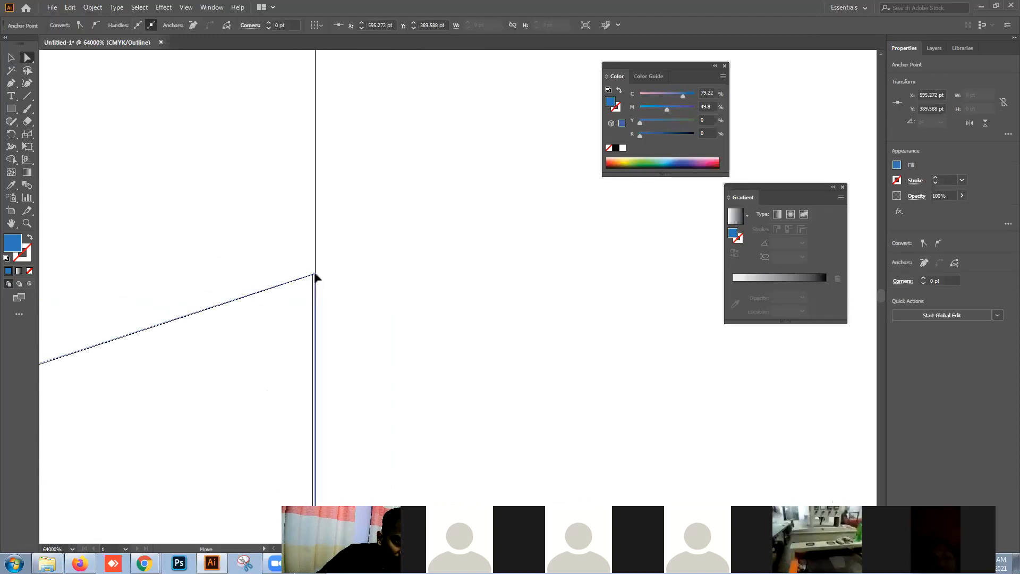
{"action": "left_click", "coordinate": [349, 277]}
- Return the document from outline to preview display, with the whole artboard and reference flyer in view
{"action": "left_click_drag", "start_coordinate": [346, 159], "coordinate": [310, 201]}
{"action": "scroll", "coordinate": [316, 294], "scroll_direction": "down", "scroll_amount": 10}
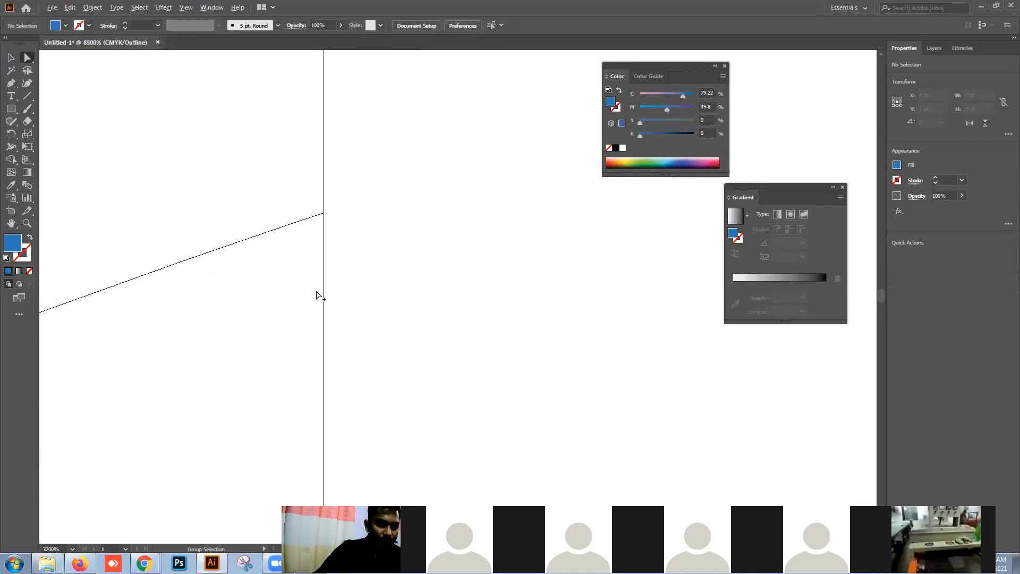
{"action": "scroll", "coordinate": [322, 292], "scroll_direction": "down", "scroll_amount": 10}
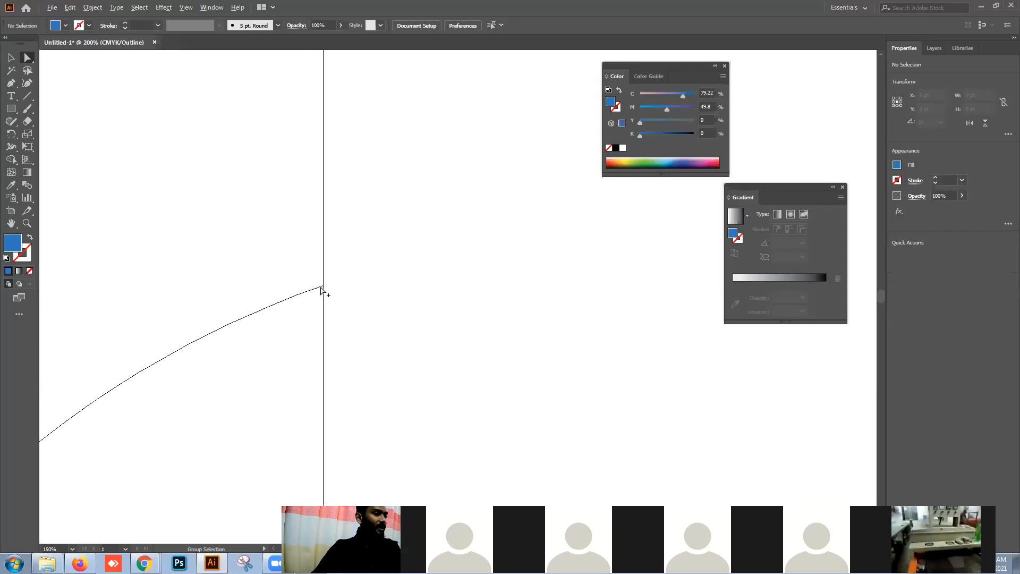
{"action": "left_click_drag", "start_coordinate": [407, 348], "coordinate": [467, 272]}
{"action": "scroll", "coordinate": [468, 272], "scroll_direction": "down", "scroll_amount": 1}
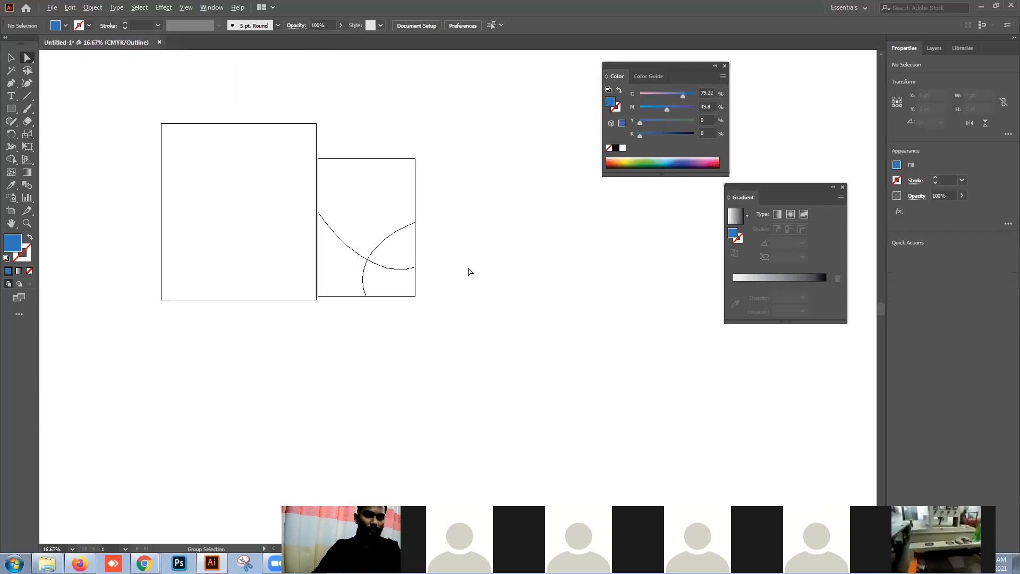
{"action": "scroll", "coordinate": [365, 290], "scroll_direction": "down", "scroll_amount": 1}
{"action": "scroll", "coordinate": [366, 287], "scroll_direction": "up", "scroll_amount": 3}
{"action": "left_click_drag", "start_coordinate": [407, 178], "coordinate": [473, 291]}
{"action": "scroll", "coordinate": [473, 294], "scroll_direction": "down", "scroll_amount": 1}
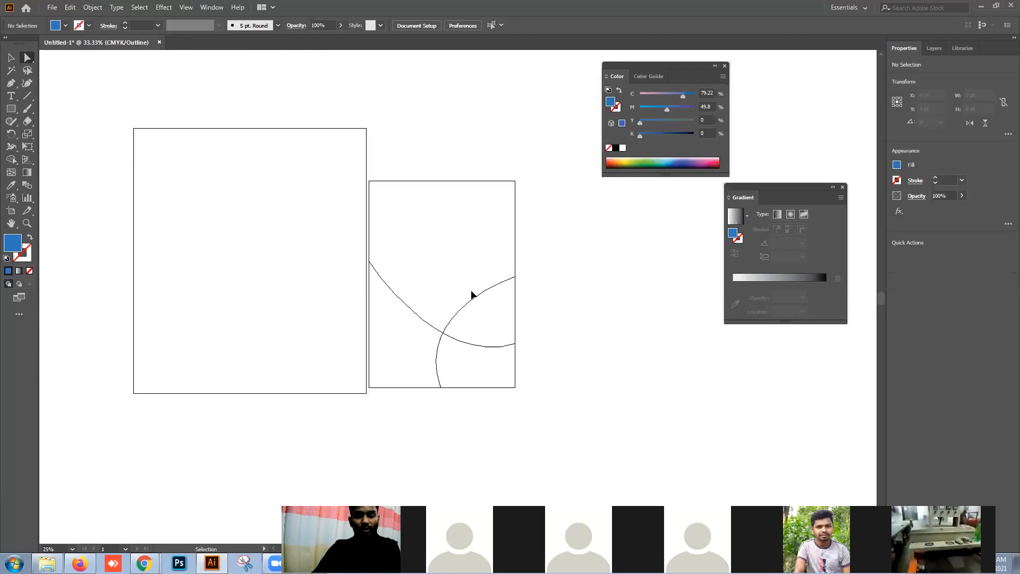
{"action": "key", "text": "ctrl+y"}
{"action": "key", "text": "ctrl+y"}
{"action": "key", "text": "ctrl+y"}
{"action": "key", "text": "ctrl+y"}
{"action": "key", "text": "ctrl+y"}
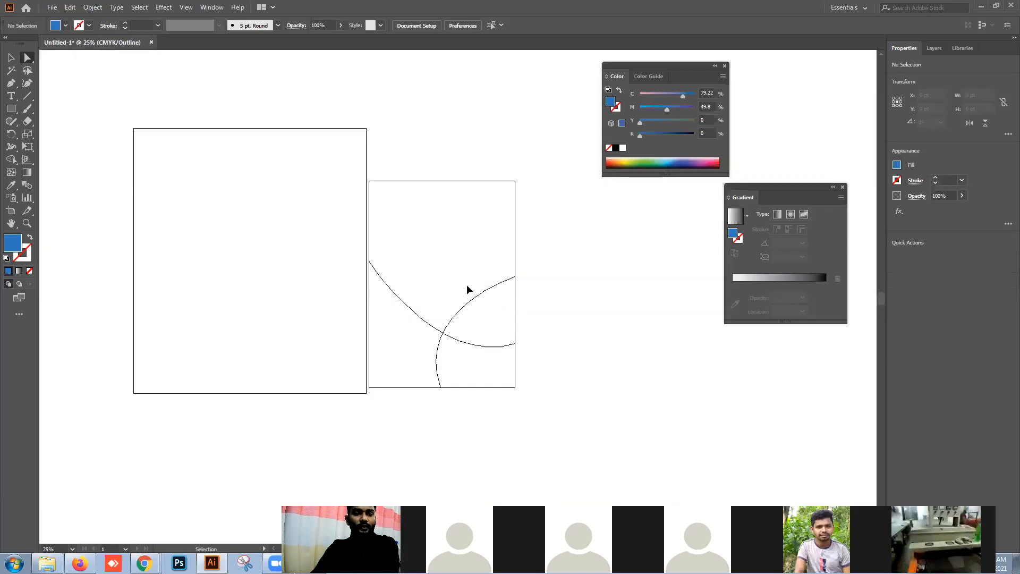
{"action": "key", "text": "ctrl+y"}
{"action": "key", "text": "ctrl+y"}
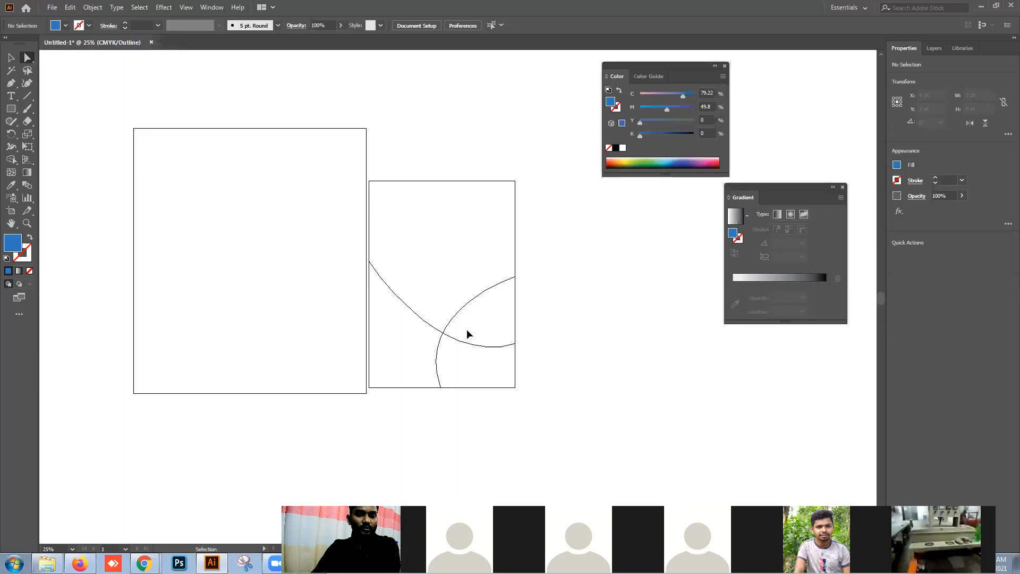
{"action": "left_click", "coordinate": [11, 57]}
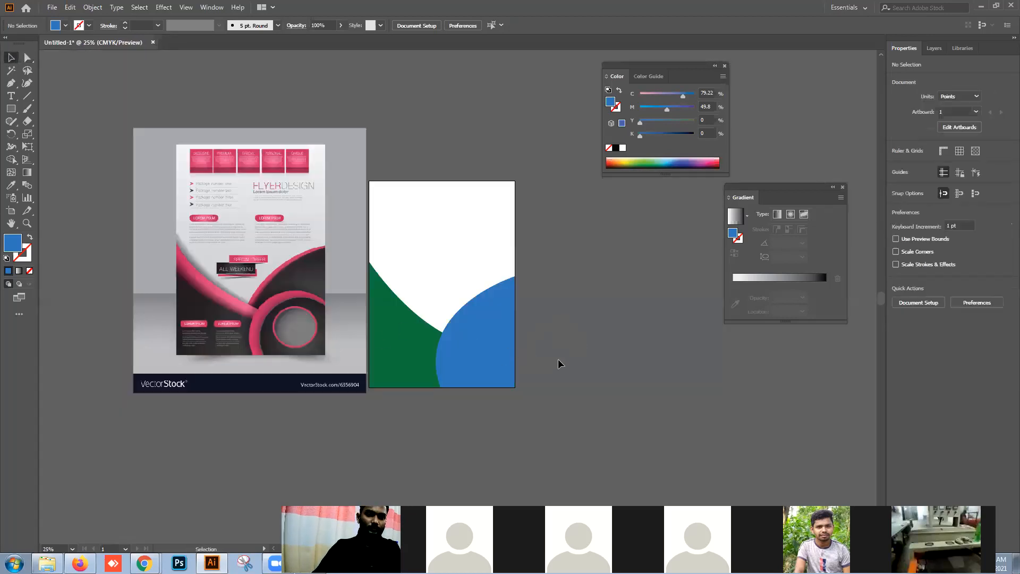
- Bring the green curved shape in front of the blue shape and deselect it
{"action": "left_click", "coordinate": [475, 355]}
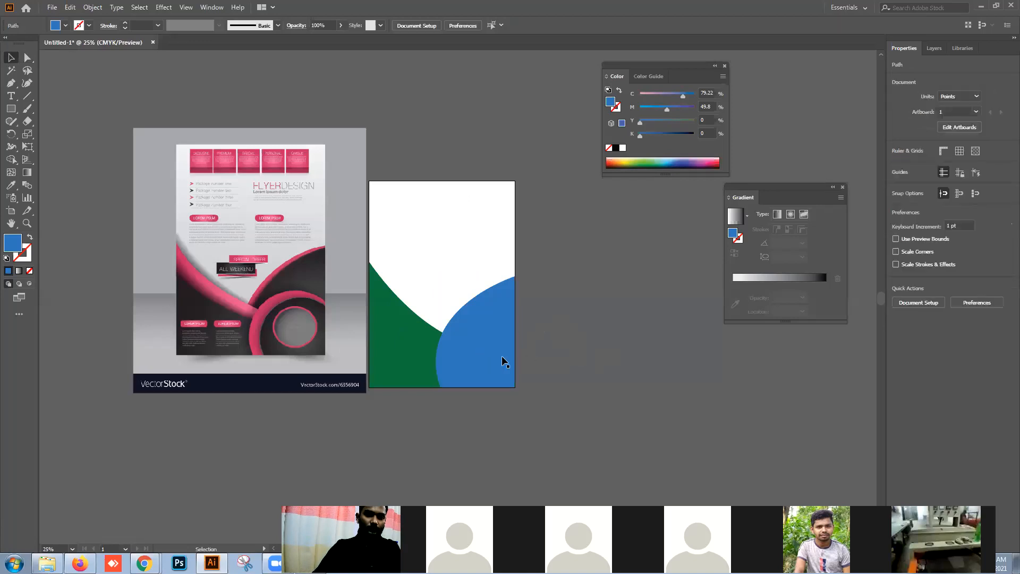
{"action": "right_click", "coordinate": [410, 340]}
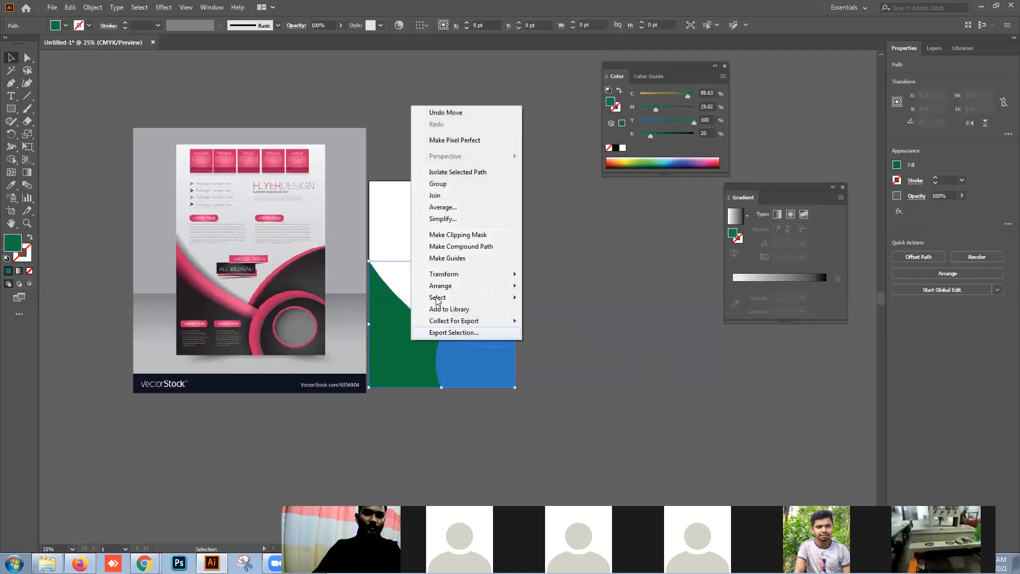
{"action": "mouse_move", "coordinate": [479, 286]}
{"action": "left_click", "coordinate": [529, 286]}
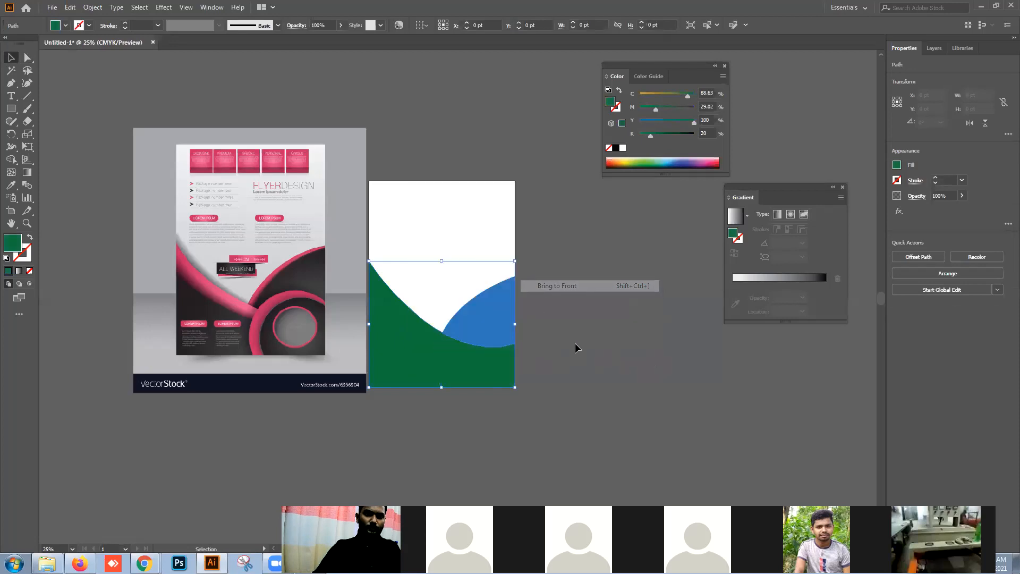
{"action": "left_click", "coordinate": [555, 348]}
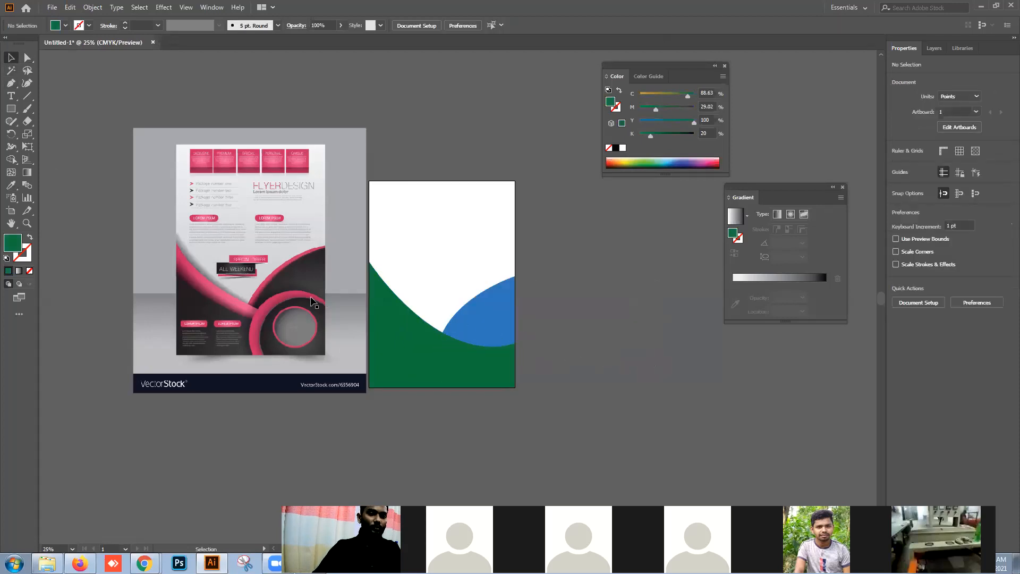
- Draw a closed shape with the Pen tool in the artboard's lower right corner, curving from the bottom edge up to the right edge
{"action": "left_click", "coordinate": [11, 84]}
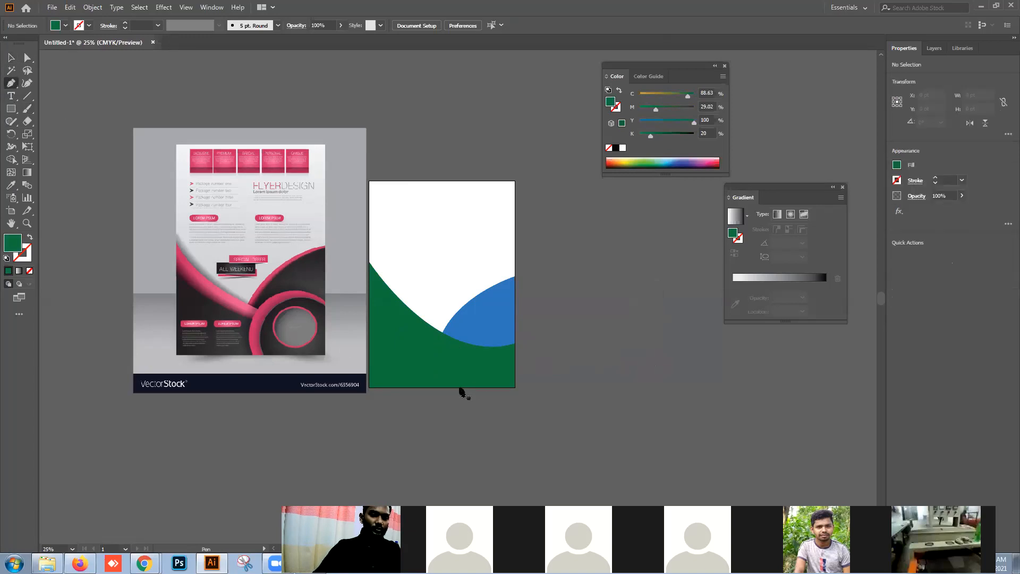
{"action": "left_click", "coordinate": [459, 387]}
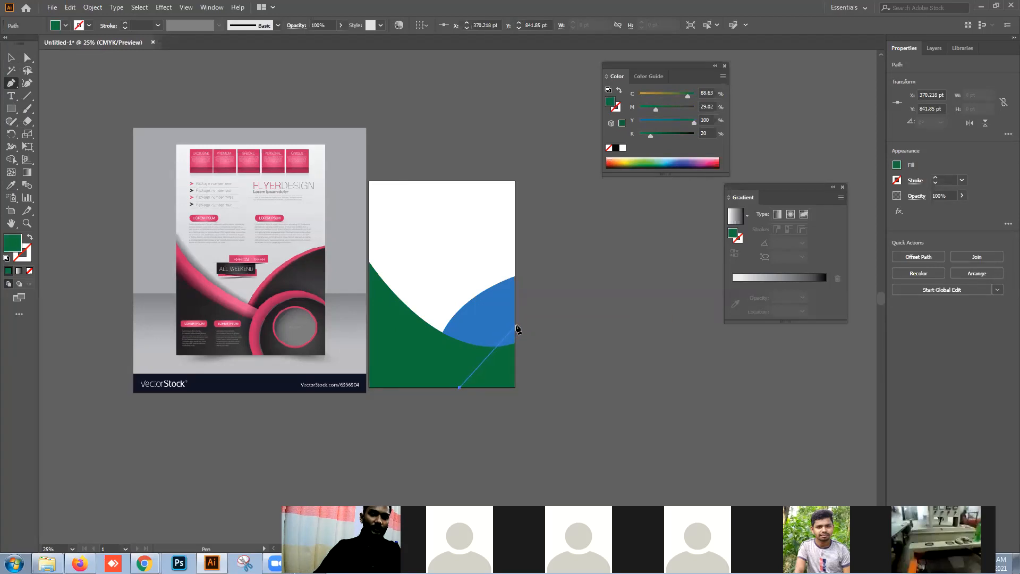
{"action": "left_click_drag", "start_coordinate": [516, 323], "coordinate": [602, 328]}
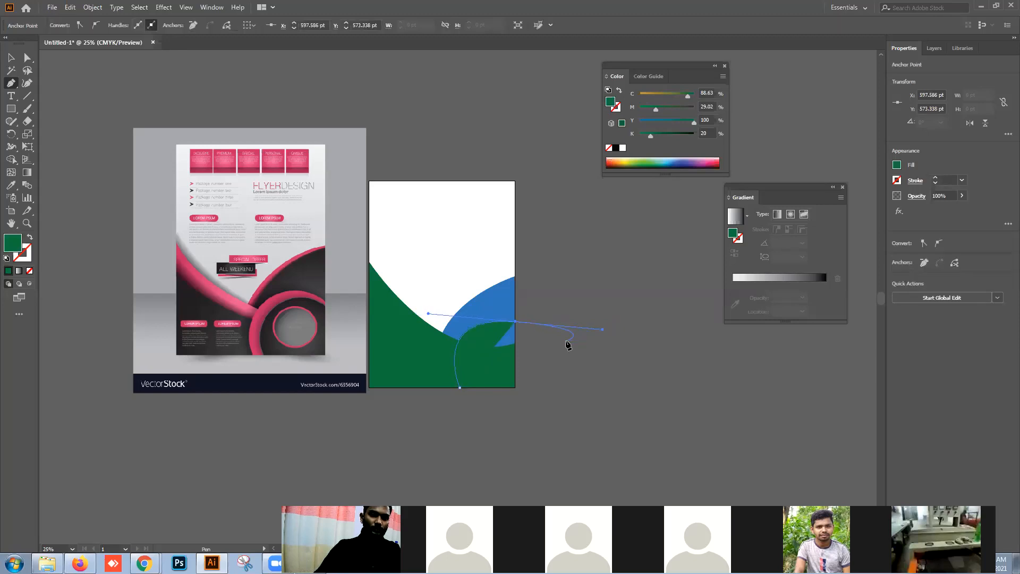
{"action": "left_click", "coordinate": [515, 387]}
{"action": "left_click", "coordinate": [460, 388]}
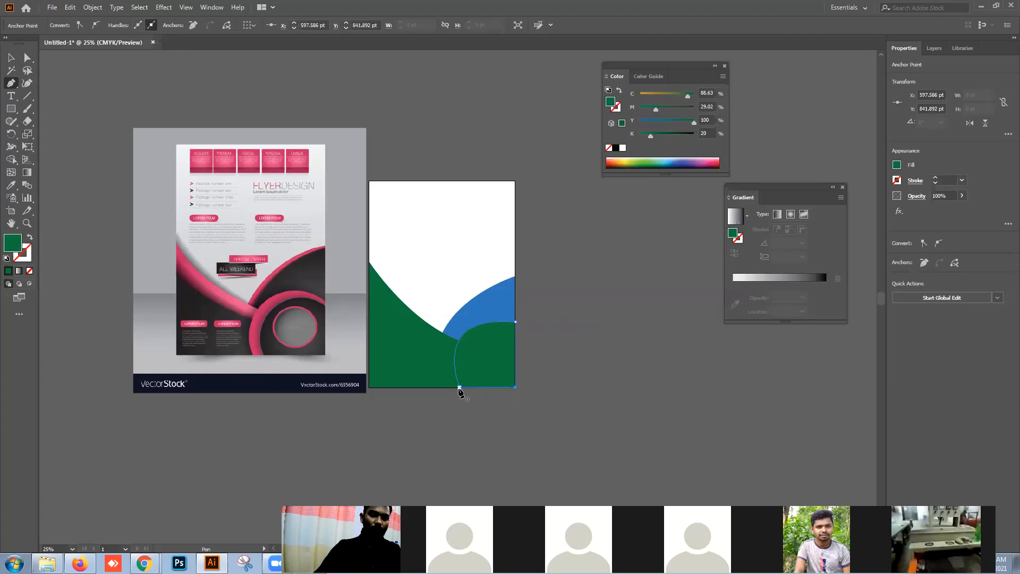
- Fill the new corner shape with dark navy (C 100, M 99.22, Y 23.14, K 36.08) and move it off the artboard to the right
{"action": "left_click", "coordinate": [667, 158]}
{"action": "left_click", "coordinate": [686, 165]}
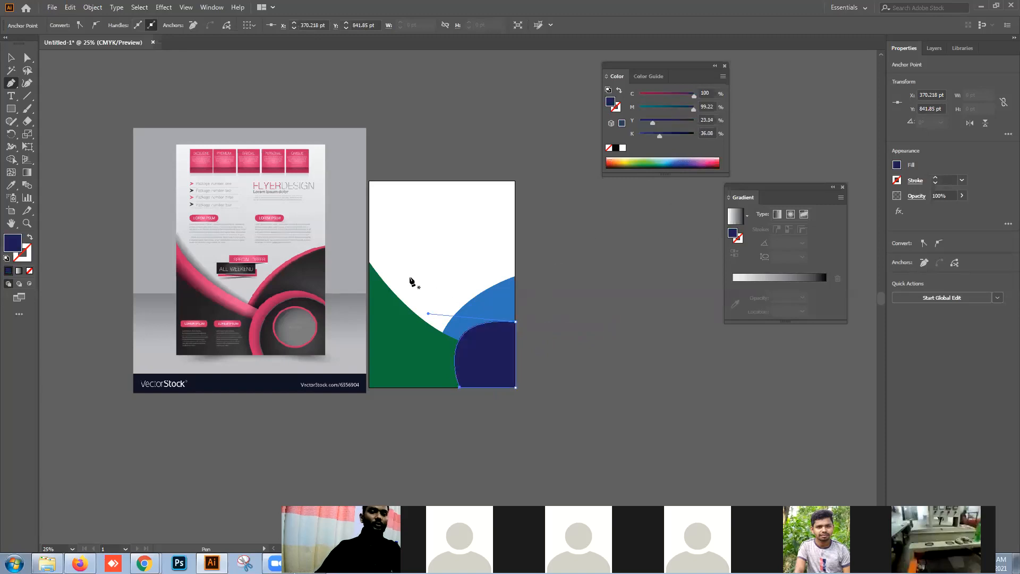
{"action": "left_click", "coordinate": [11, 57]}
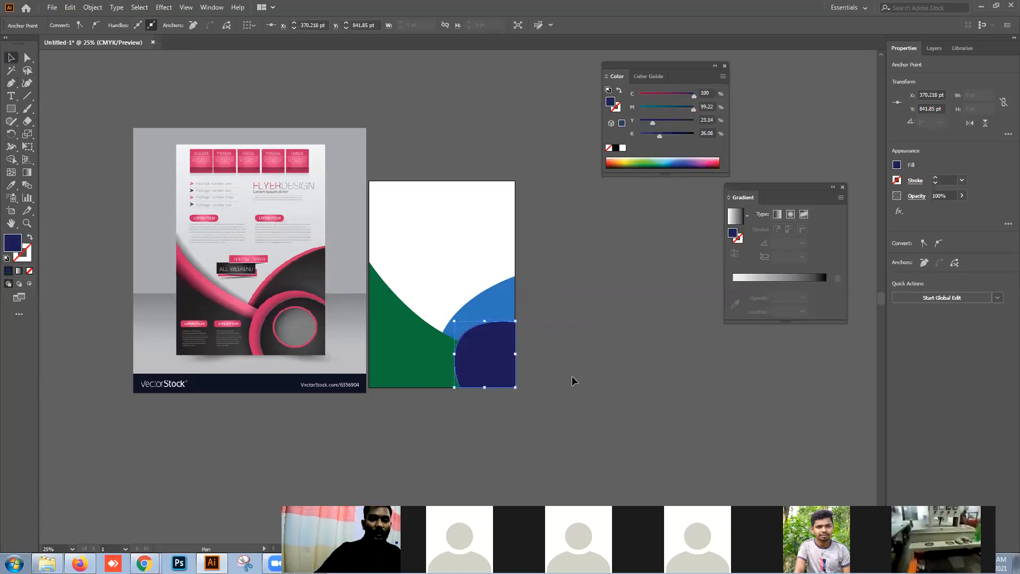
{"action": "left_click_drag", "start_coordinate": [478, 367], "coordinate": [643, 266]}
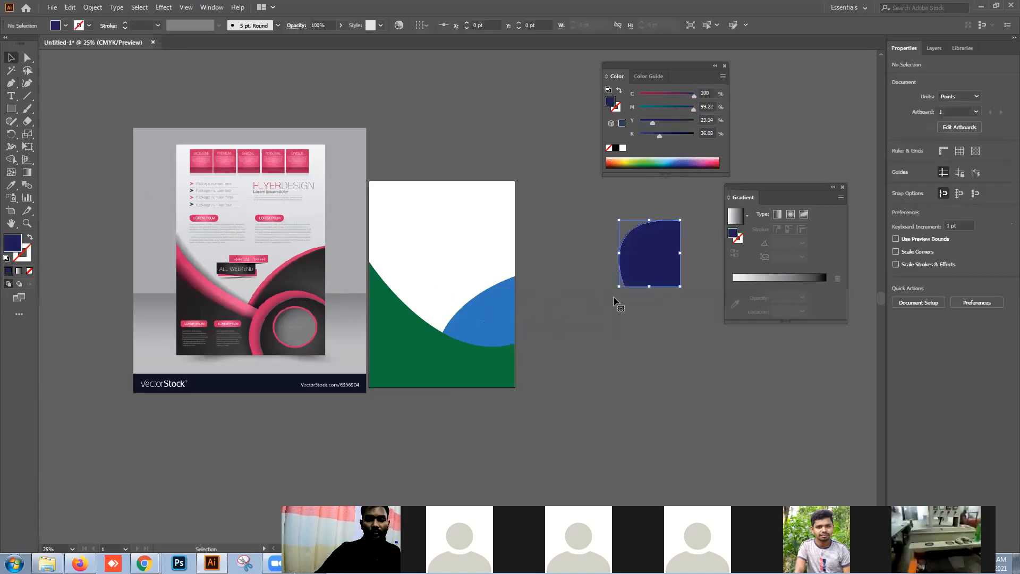
- Draw a navy circle about 461 pt in diameter with the Ellipse tool, overlapping the artboard's lower right corner
{"action": "left_click", "coordinate": [11, 109]}
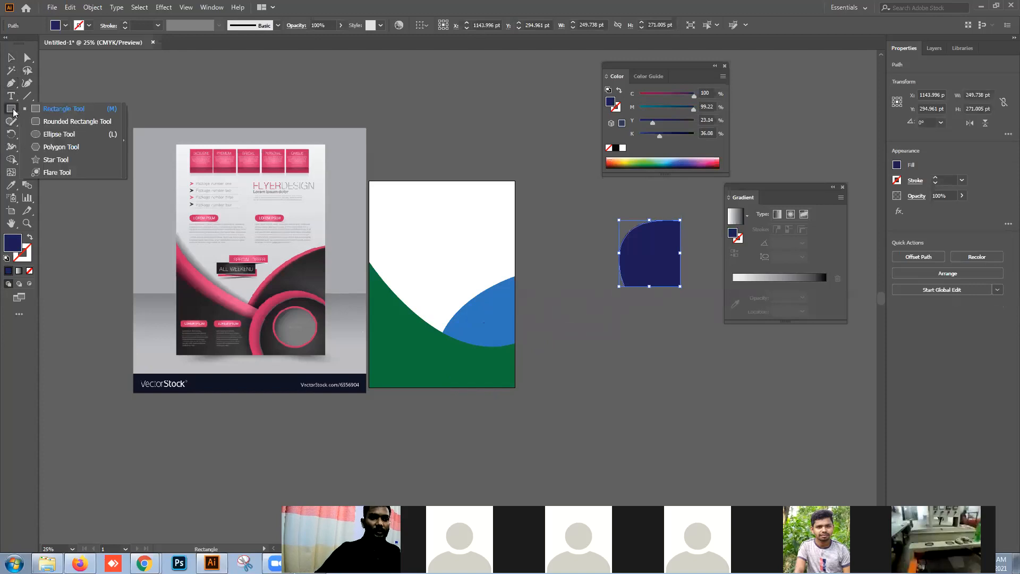
{"action": "left_click", "coordinate": [59, 135]}
{"action": "left_click_drag", "start_coordinate": [582, 422], "coordinate": [599, 450]}
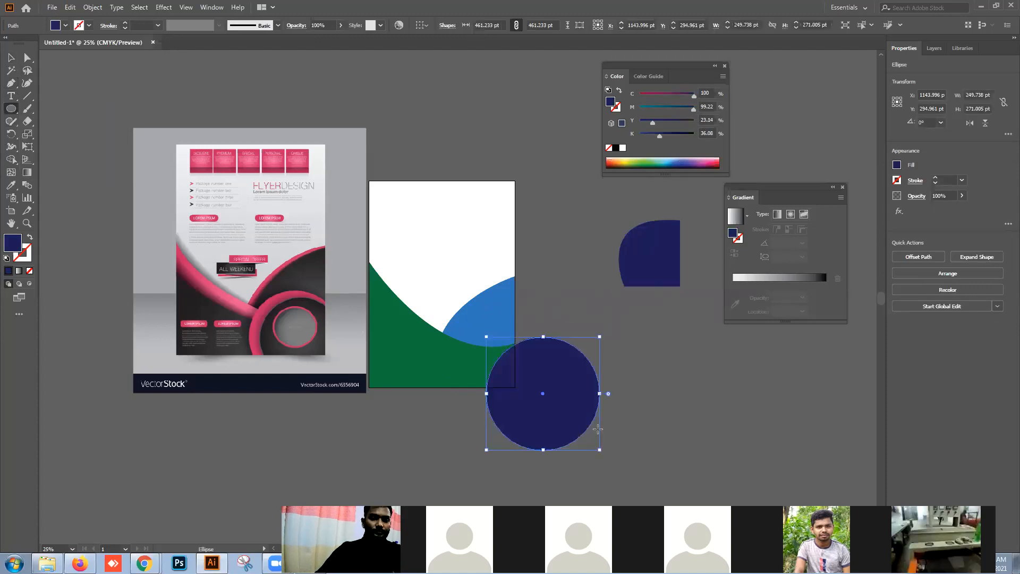
- Try fitting the circle over the artboard's lower right corner, flatten it to about 364 pt high, and leave it off the artboard
{"action": "left_click", "coordinate": [11, 57]}
{"action": "left_click_drag", "start_coordinate": [547, 372], "coordinate": [499, 336]}
{"action": "left_click_drag", "start_coordinate": [497, 415], "coordinate": [496, 392]}
{"action": "left_click_drag", "start_coordinate": [489, 353], "coordinate": [505, 387]}
{"action": "left_click_drag", "start_coordinate": [514, 334], "coordinate": [514, 321]}
{"action": "left_click_drag", "start_coordinate": [540, 387], "coordinate": [559, 380]}
{"action": "left_click_drag", "start_coordinate": [514, 428], "coordinate": [513, 410]}
{"action": "left_click_drag", "start_coordinate": [545, 366], "coordinate": [537, 367]}
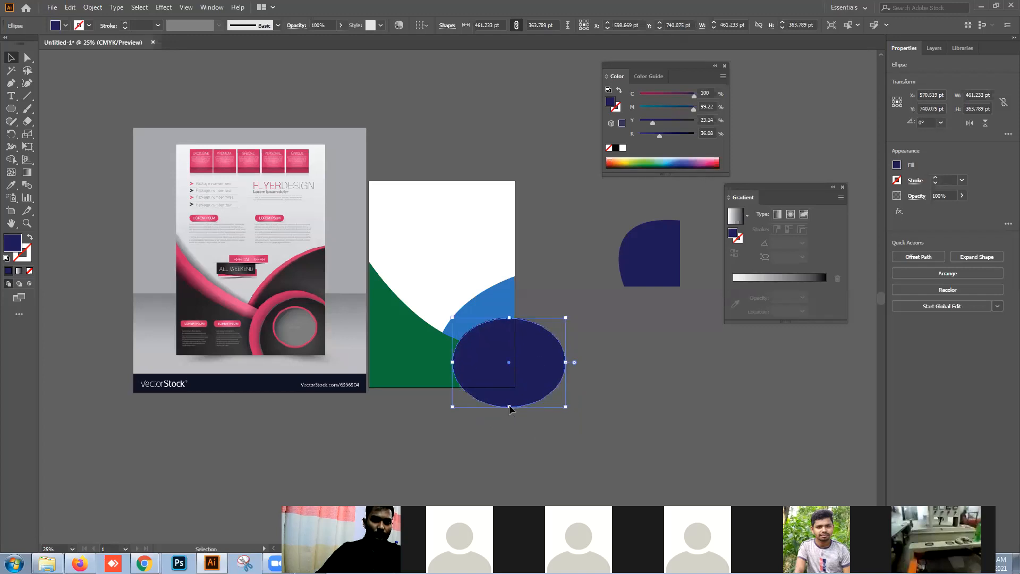
{"action": "key", "text": "ctrl+z"}
{"action": "left_click", "coordinate": [165, 7]}
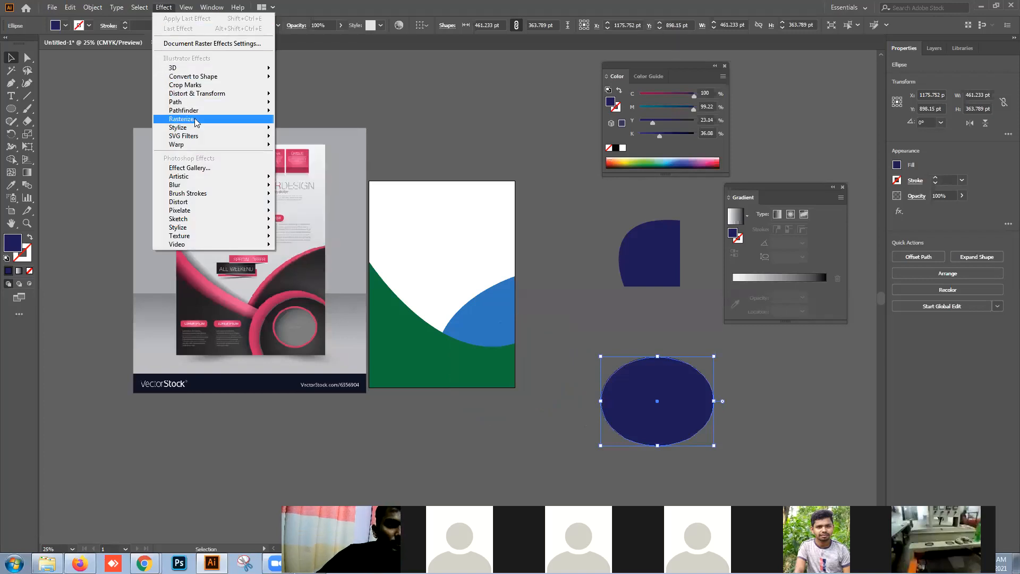
{"action": "mouse_move", "coordinate": [263, 144]}
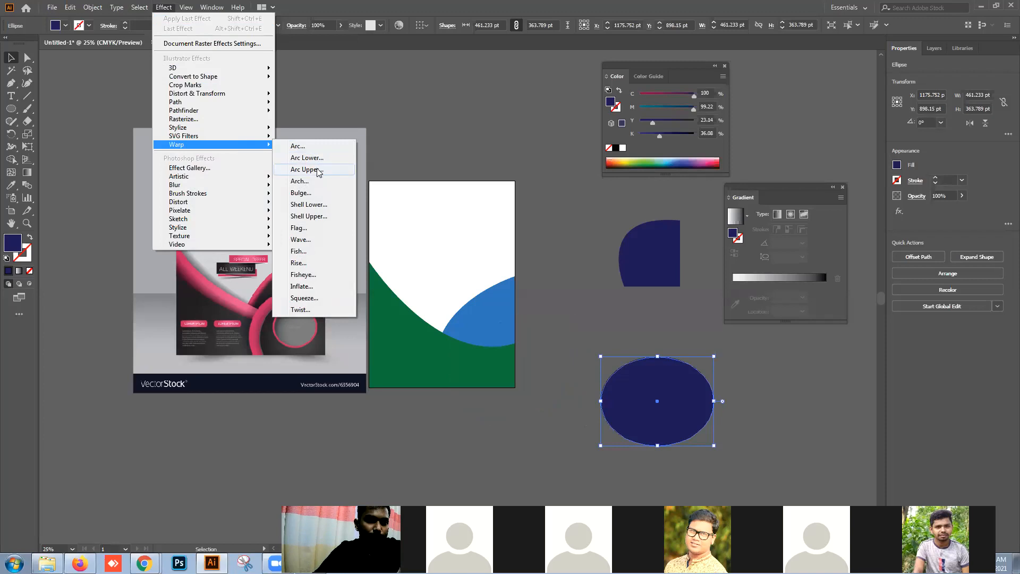
{"action": "left_click", "coordinate": [330, 229]}
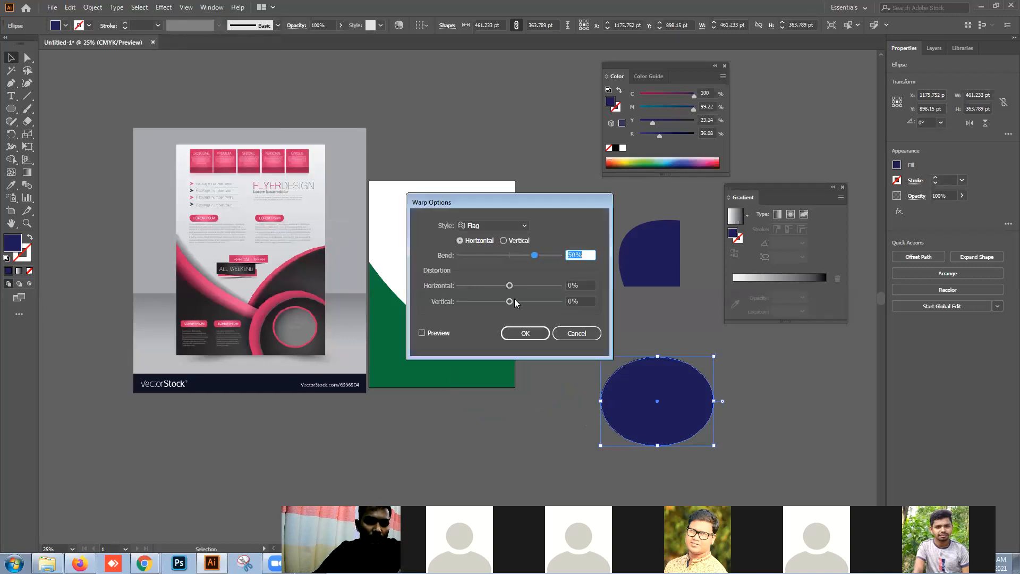
{"action": "left_click", "coordinate": [434, 333]}
{"action": "left_click", "coordinate": [574, 333]}
- Move the navy ellipse slightly farther right of the artboard and deselect it
{"action": "left_click", "coordinate": [559, 373]}
{"action": "left_click_drag", "start_coordinate": [658, 400], "coordinate": [684, 398]}
{"action": "left_click", "coordinate": [558, 353]}
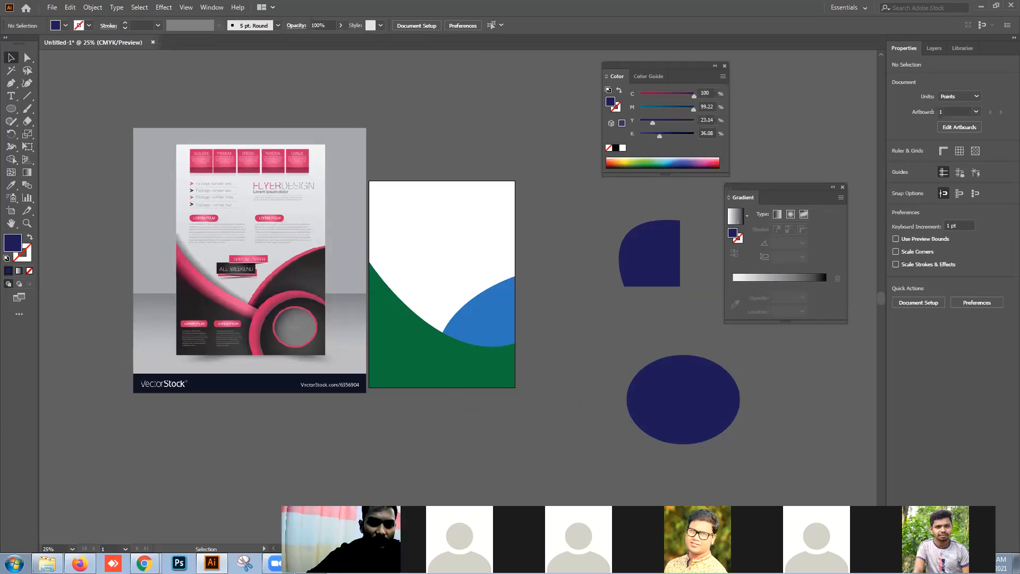
- Try moving the green shape to the right, then undo the move and deselect it
{"action": "left_click_drag", "start_coordinate": [393, 360], "coordinate": [508, 384]}
{"action": "key", "text": "ctrl+z"}
{"action": "left_click", "coordinate": [519, 445]}
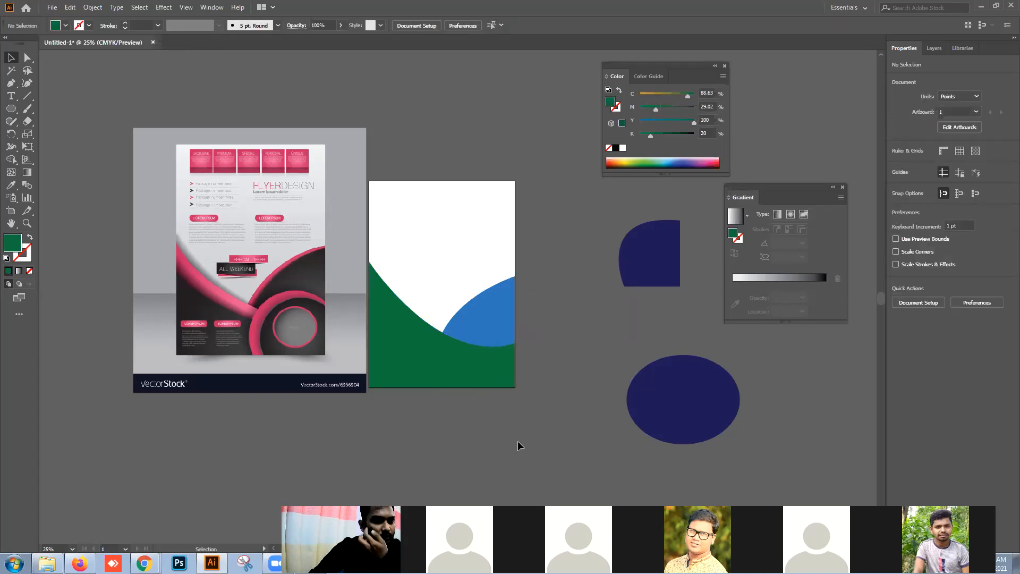
- Select the embedded reference flyer image beside the artboard
{"action": "left_click", "coordinate": [467, 349]}
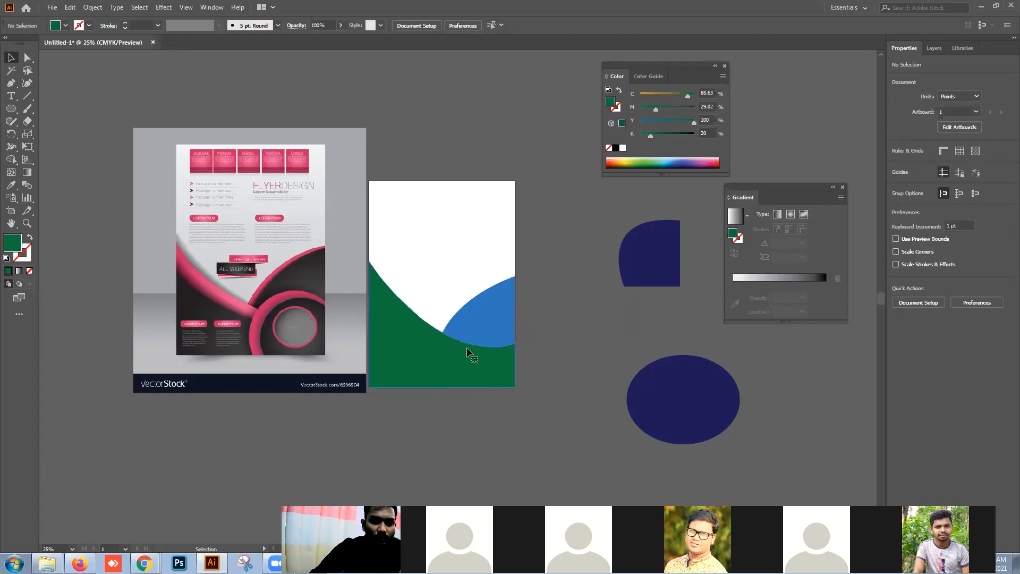
{"action": "left_click", "coordinate": [547, 347]}
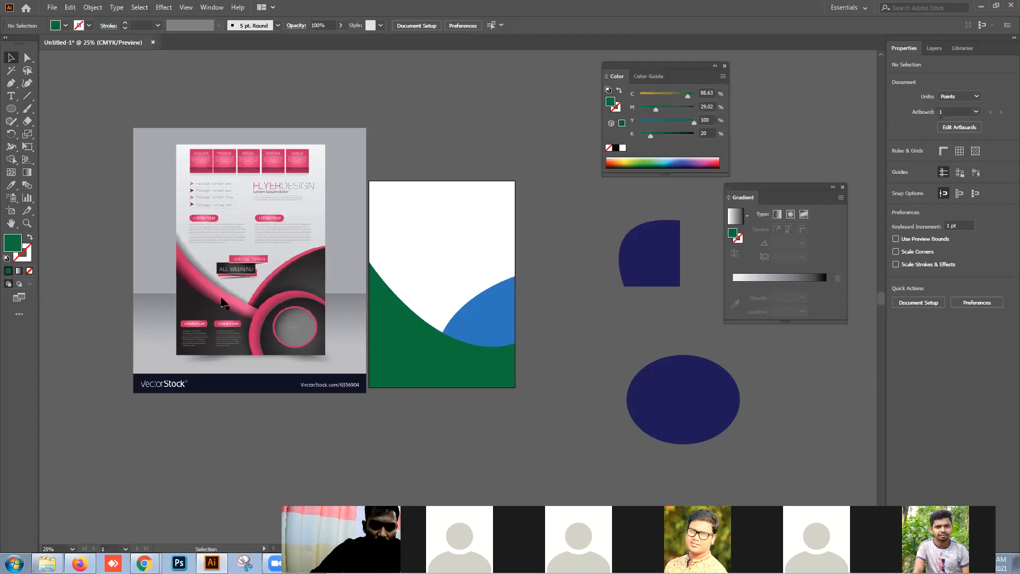
{"action": "left_click", "coordinate": [222, 302]}
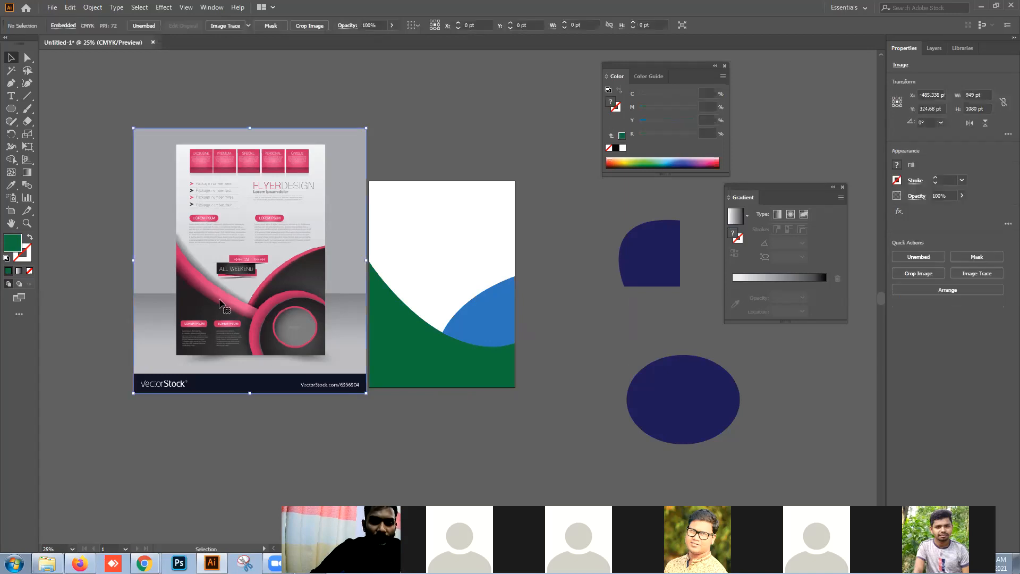
- Duplicate the green curved shape over its lower part and make the copy light green and about 395 pt high
{"action": "left_click", "coordinate": [425, 370]}
{"action": "mouse_move", "coordinate": [430, 373]}
{"action": "left_mouse_down"}
{"action": "mouse_move", "coordinate": [442, 404]}
{"action": "mouse_move", "coordinate": [440, 388]}
{"action": "left_mouse_up"}
{"action": "left_click", "coordinate": [648, 158]}
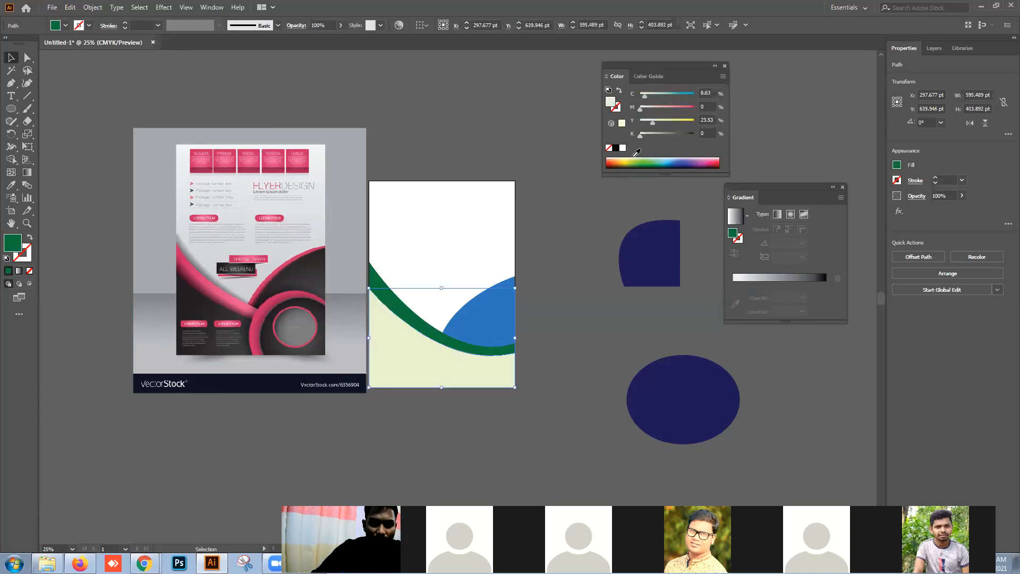
{"action": "left_click", "coordinate": [649, 159]}
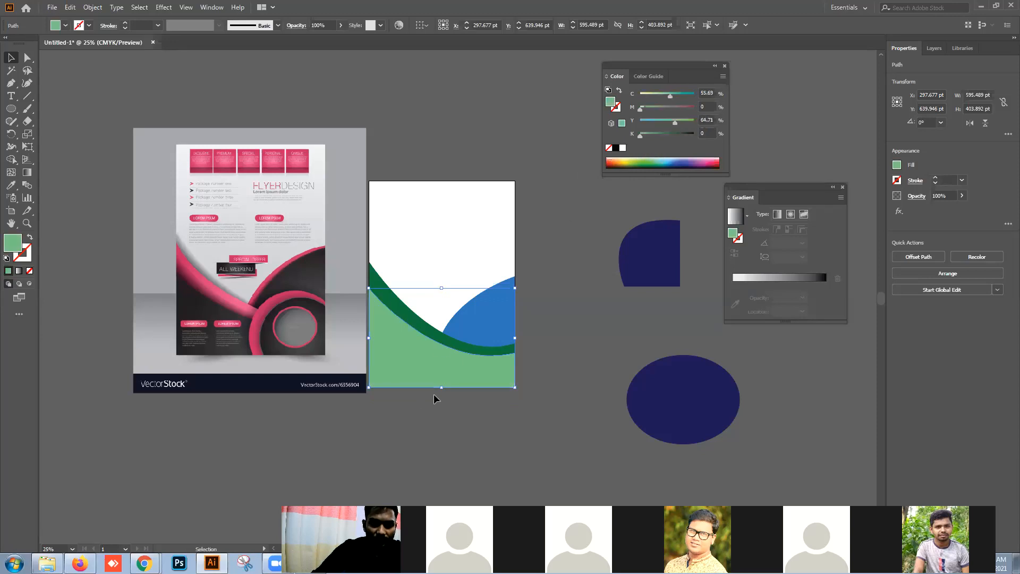
{"action": "left_click_drag", "start_coordinate": [444, 389], "coordinate": [446, 383]}
{"action": "left_click", "coordinate": [458, 411]}
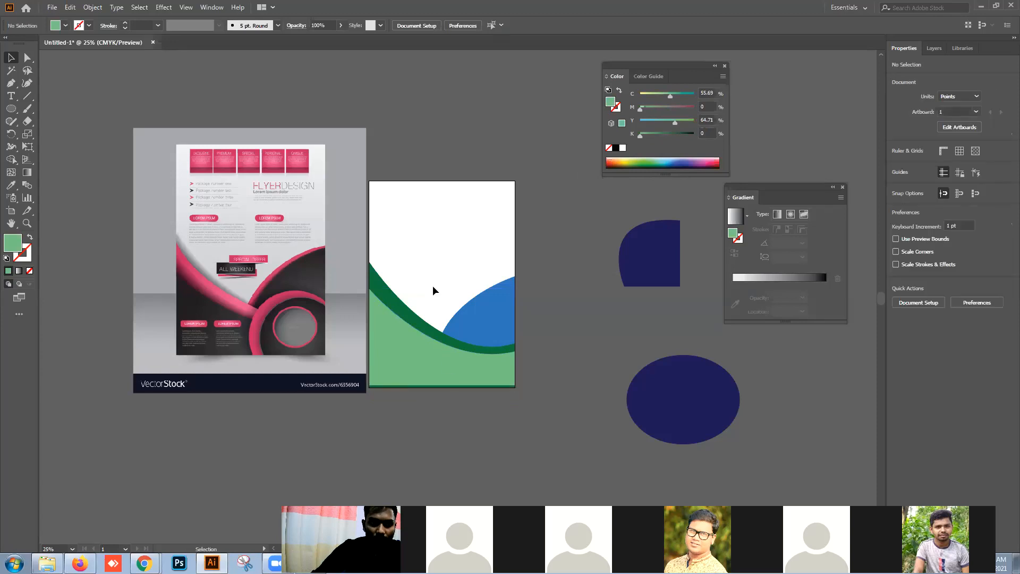
- Divide the two overlapping green shapes with Pathfinder and ungroup the resulting pieces
{"action": "left_click_drag", "start_coordinate": [407, 324], "coordinate": [404, 330]}
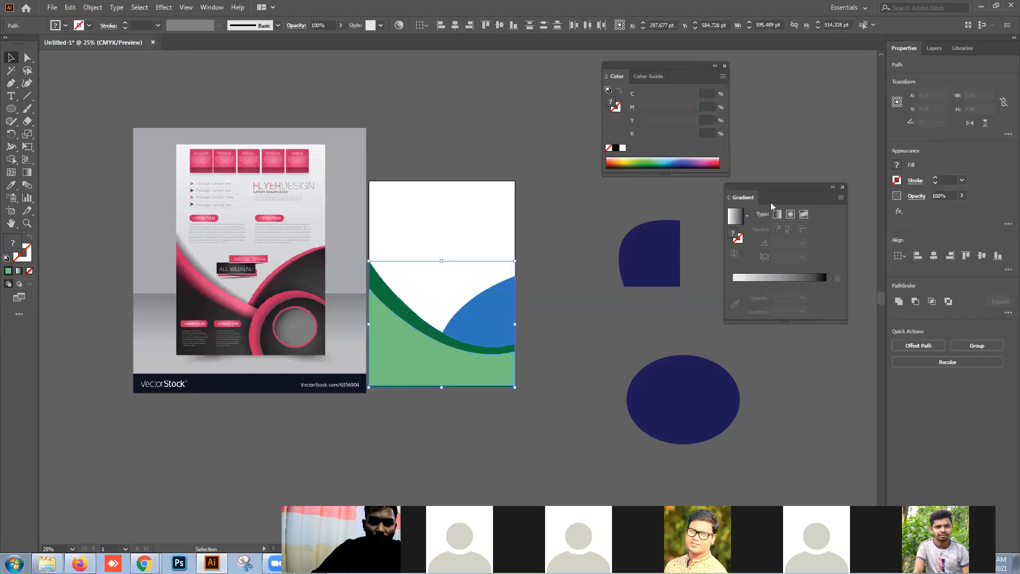
{"action": "left_click", "coordinate": [219, 6]}
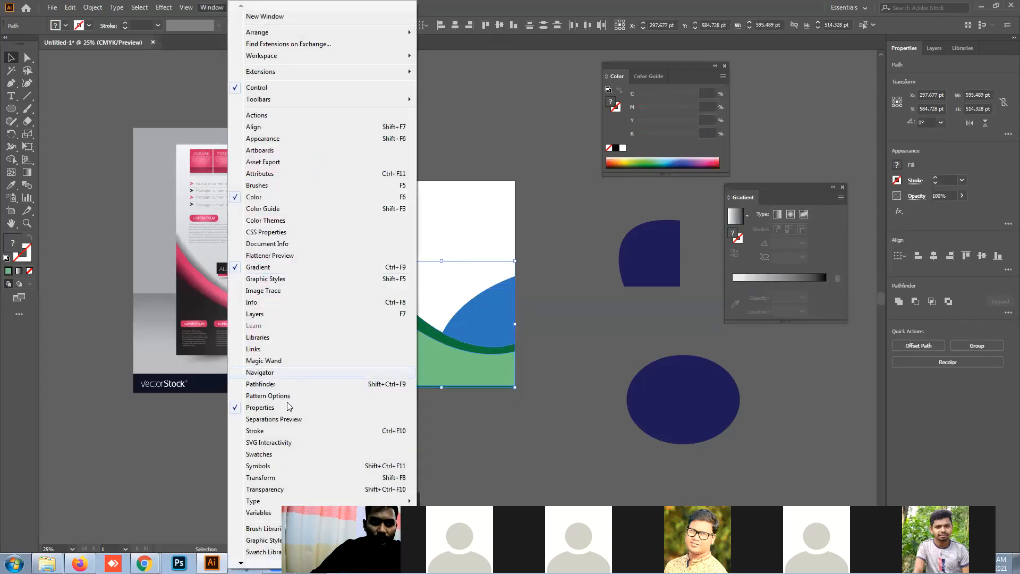
{"action": "left_click", "coordinate": [263, 384]}
{"action": "left_click", "coordinate": [121, 429]}
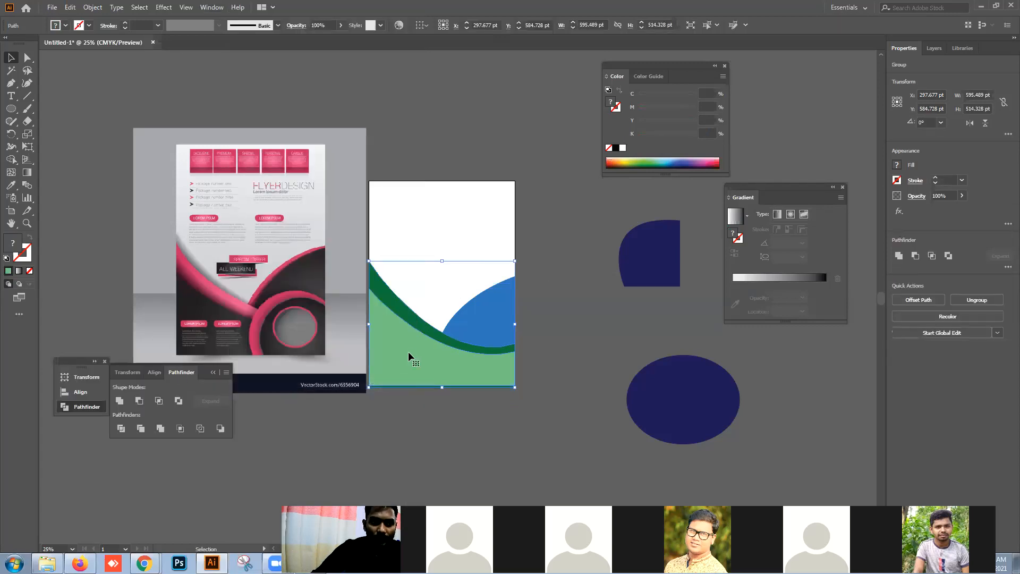
{"action": "right_click", "coordinate": [407, 351]}
{"action": "left_click", "coordinate": [433, 442]}
{"action": "left_click", "coordinate": [372, 420]}
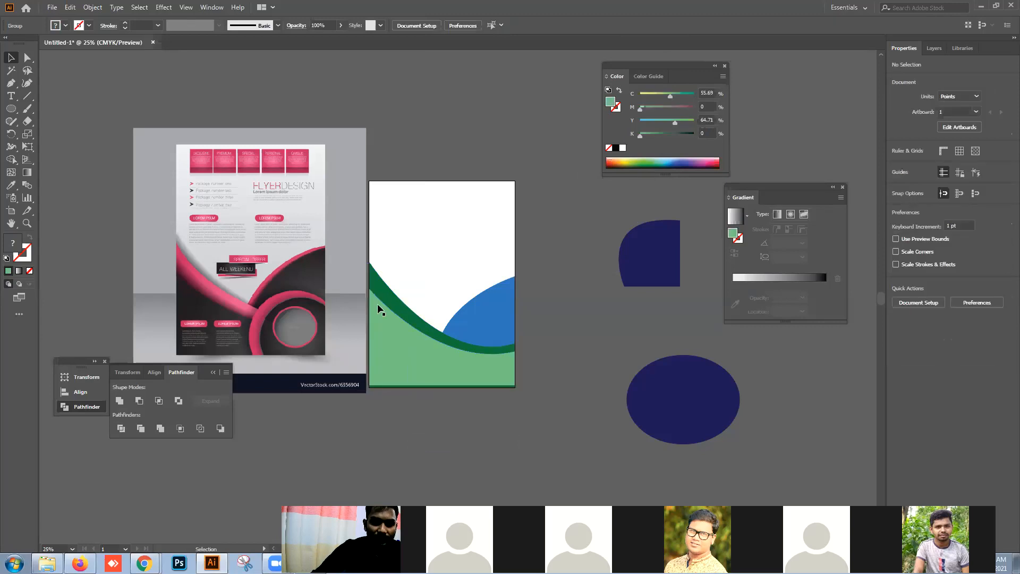
- Recolor the dark green curved band with the pink sampled from the reference flyer's curve
{"action": "left_click", "coordinate": [389, 295]}
{"action": "left_click", "coordinate": [10, 185]}
{"action": "left_click", "coordinate": [197, 280]}
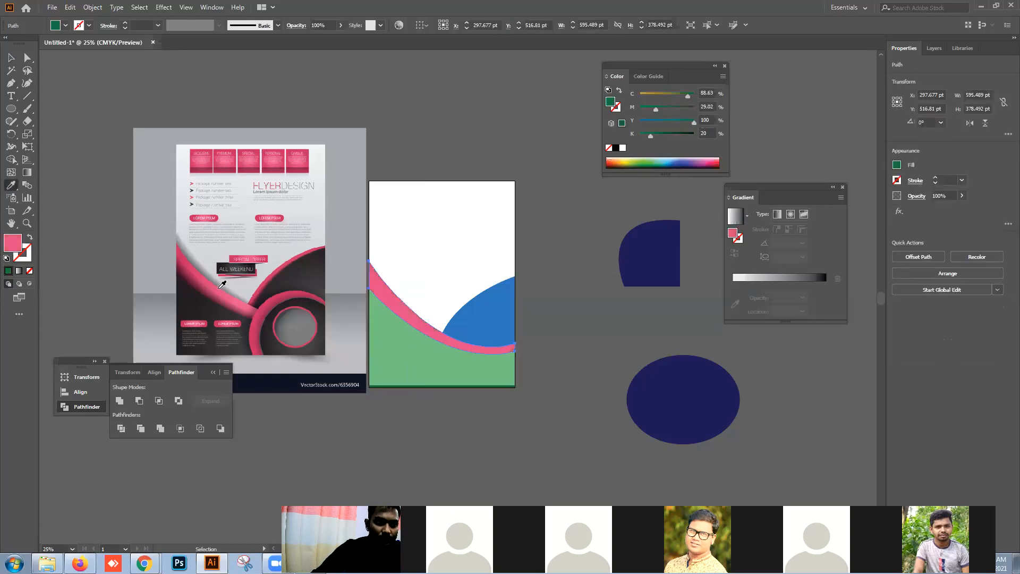
{"action": "left_click", "coordinate": [11, 57]}
{"action": "left_click", "coordinate": [51, 150]}
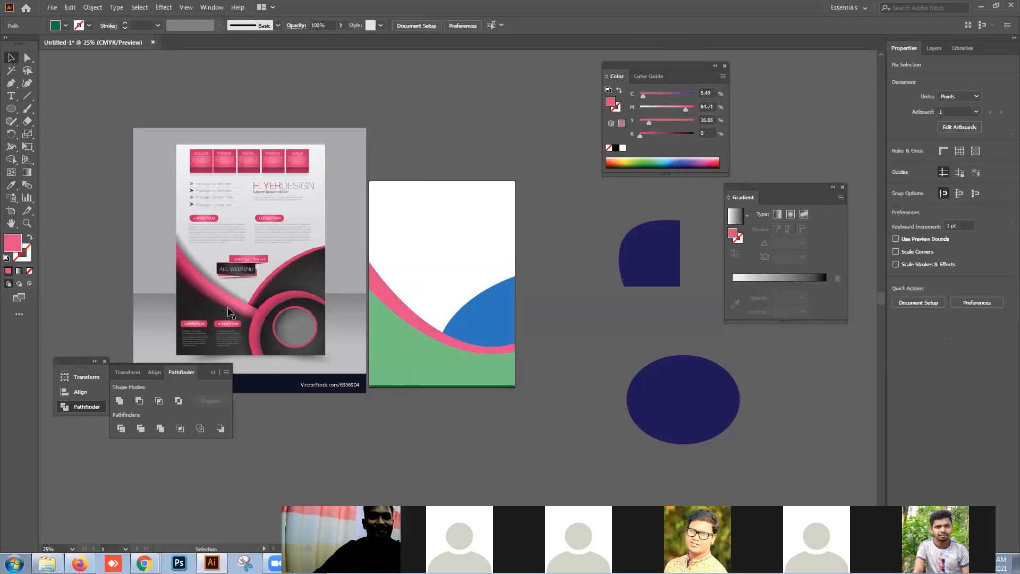
- Stretch the light green shape down to the artboard's bottom edge, making it about 404 pt high
{"action": "left_click", "coordinate": [399, 378]}
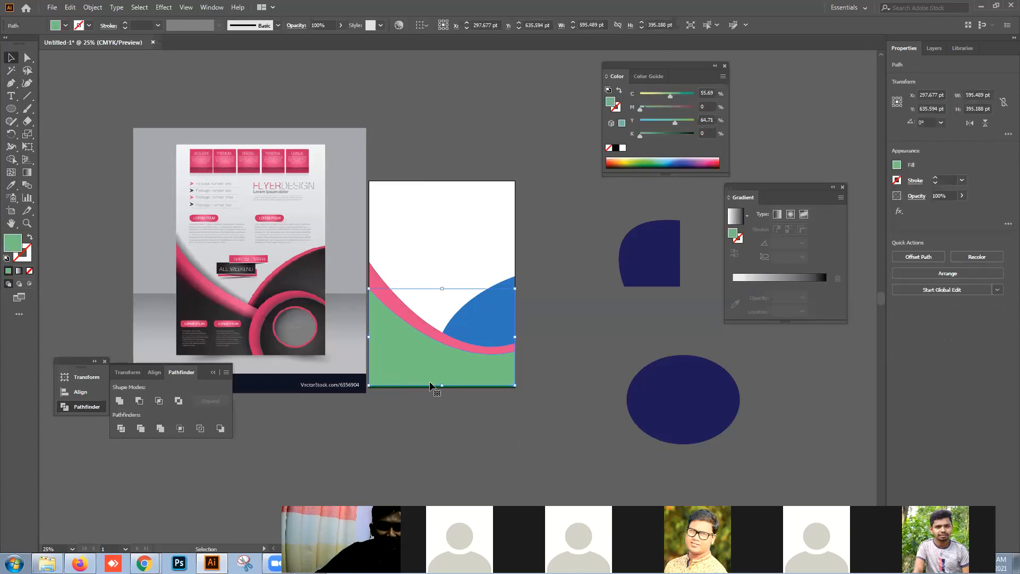
{"action": "scroll", "coordinate": [451, 391], "scroll_direction": "up", "scroll_amount": 2}
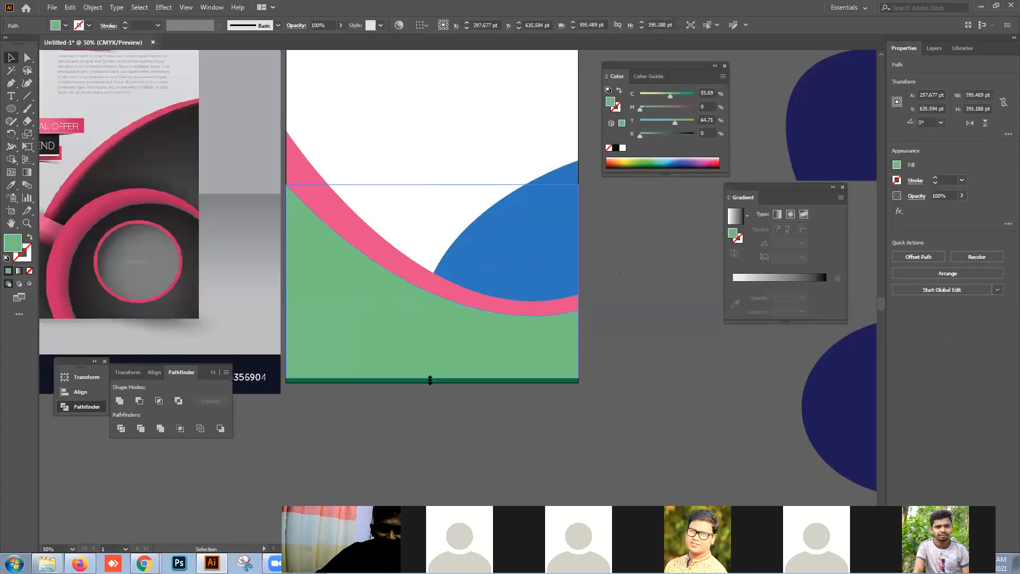
{"action": "left_click_drag", "start_coordinate": [430, 383], "coordinate": [440, 417]}
{"action": "left_click", "coordinate": [436, 405]}
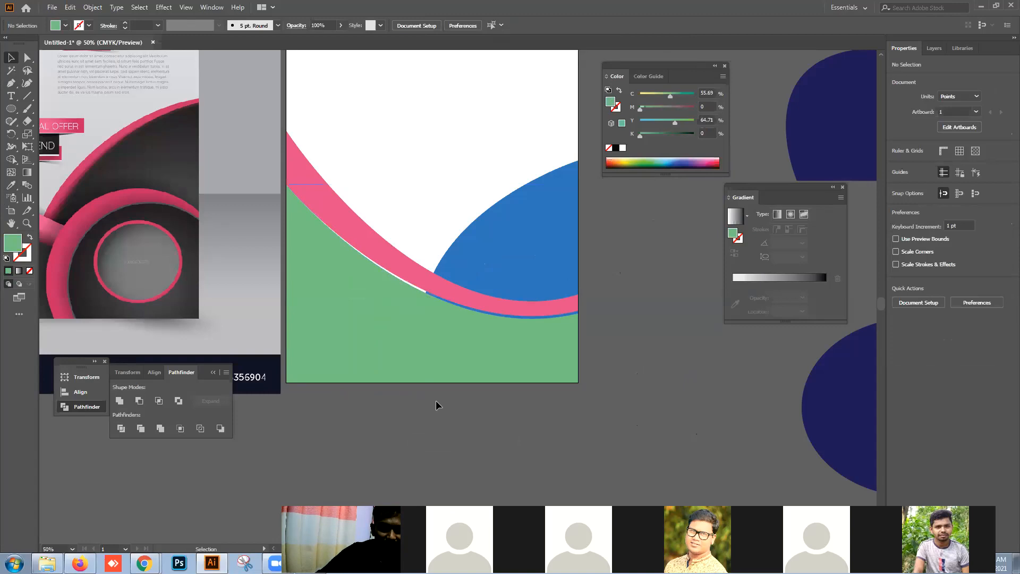
- Stretch the pink band downward to close the gap above the light green shape
{"action": "left_click", "coordinate": [462, 298]}
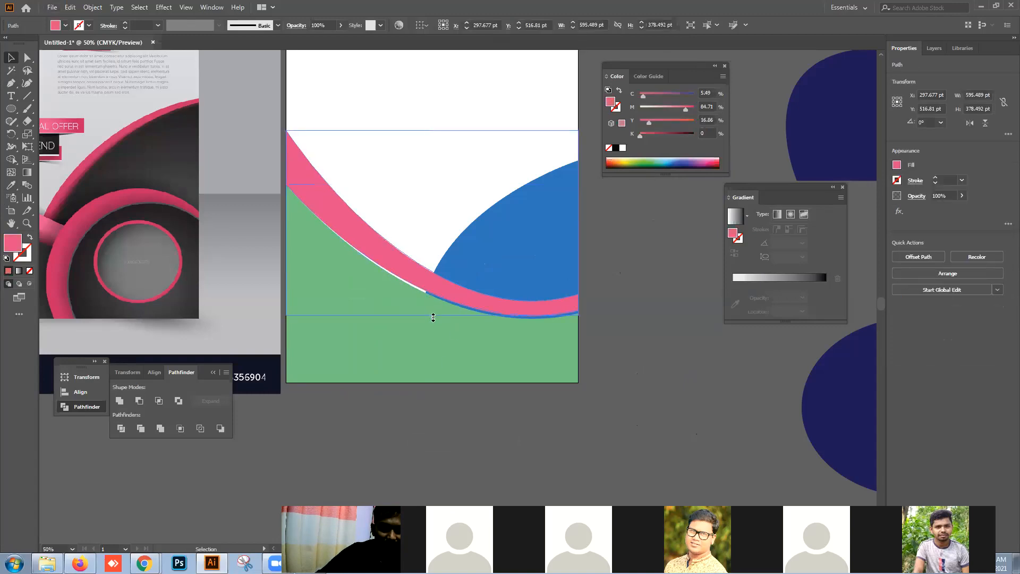
{"action": "left_click_drag", "start_coordinate": [432, 317], "coordinate": [431, 321]}
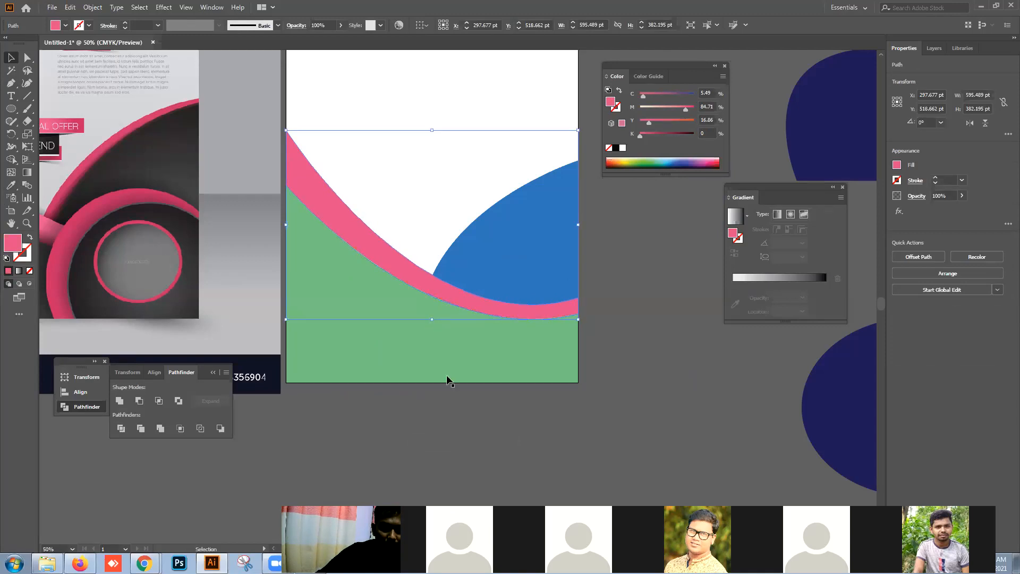
{"action": "left_click", "coordinate": [457, 417]}
{"action": "scroll", "coordinate": [402, 362], "scroll_direction": "down", "scroll_amount": 1}
{"action": "key", "text": "space"}
{"action": "left_click_drag", "start_coordinate": [494, 353], "coordinate": [531, 355]}
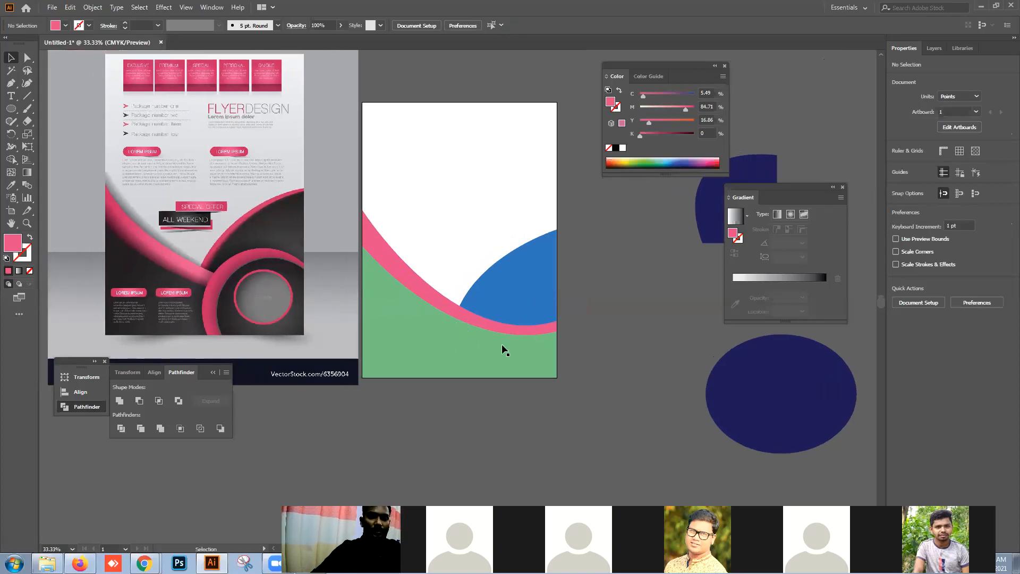
- Fill the light green shape with the charcoal sampled from the reference flyer's dark lower area
{"action": "left_click", "coordinate": [476, 337]}
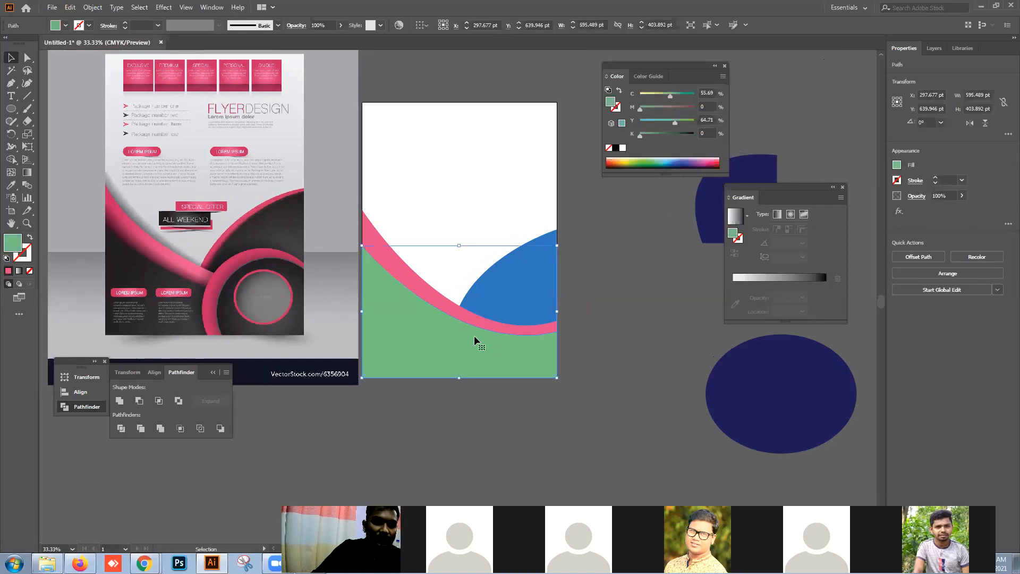
{"action": "left_click", "coordinate": [11, 185]}
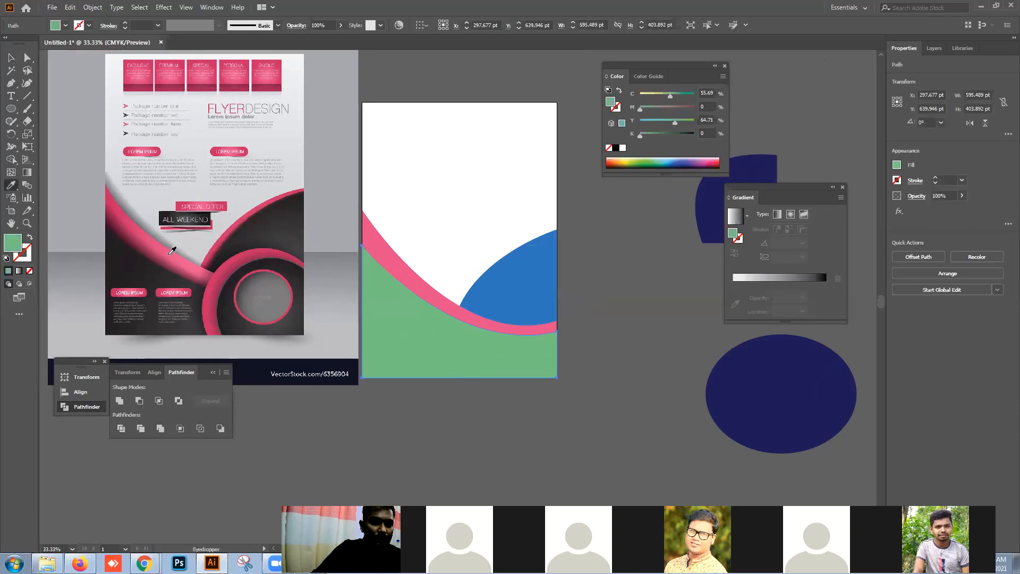
{"action": "left_click", "coordinate": [153, 324]}
{"action": "key", "text": "v"}
{"action": "left_click", "coordinate": [565, 263]}
- Duplicate the charcoal shape down and to the right of the original and fill the copy with black, 000000
{"action": "left_click", "coordinate": [422, 341]}
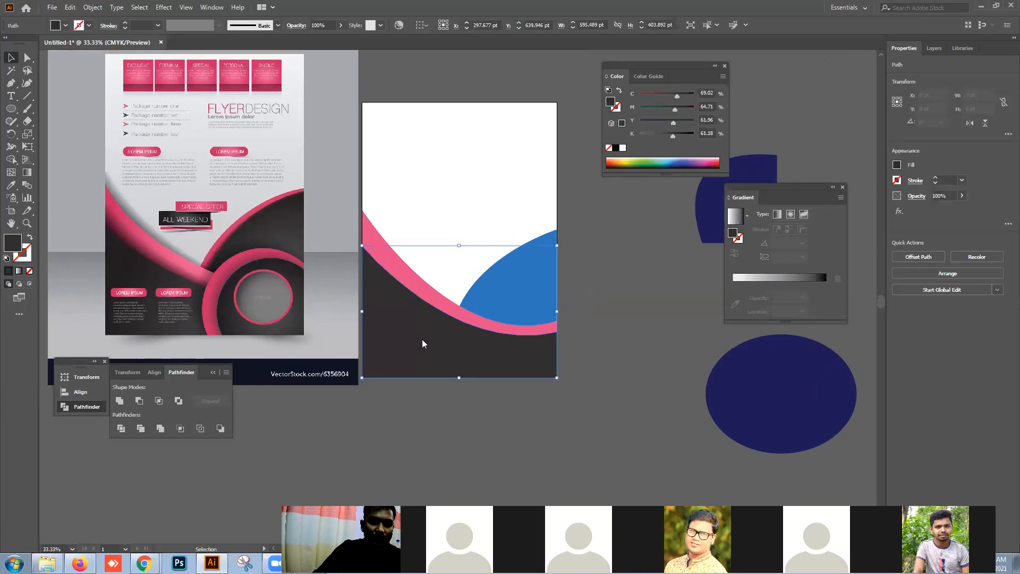
{"action": "right_click", "coordinate": [422, 341]}
{"action": "left_click", "coordinate": [593, 301]}
{"action": "left_click_drag", "start_coordinate": [427, 362], "coordinate": [448, 417]}
{"action": "double_click", "coordinate": [13, 243]}
{"action": "type", "text": "000000"}
{"action": "left_click", "coordinate": [608, 218]}
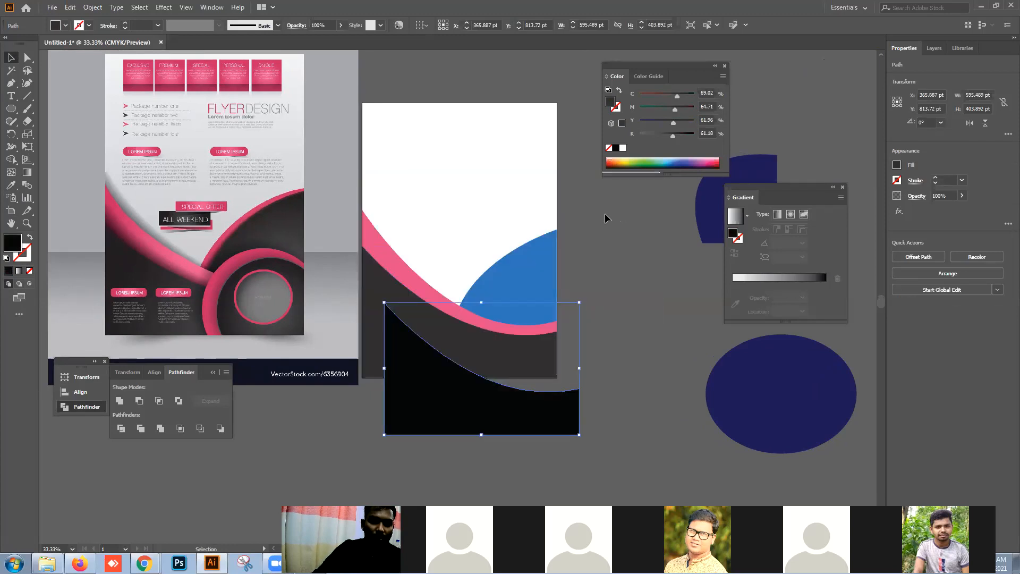
- Apply a Gaussian Blur with a radius of about 69.4 pixels to the black copy
{"action": "left_click", "coordinate": [163, 7]}
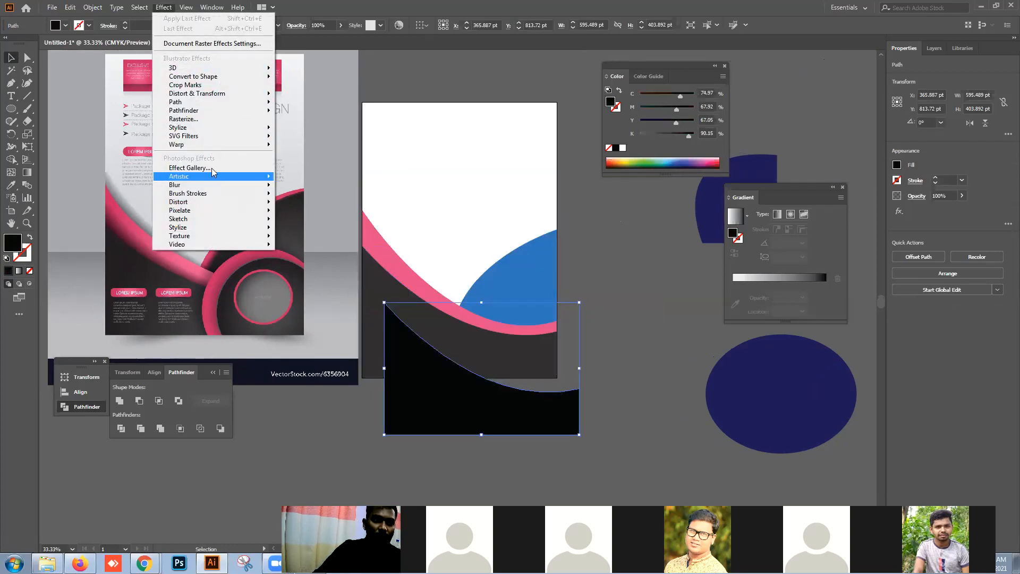
{"action": "mouse_move", "coordinate": [222, 185]}
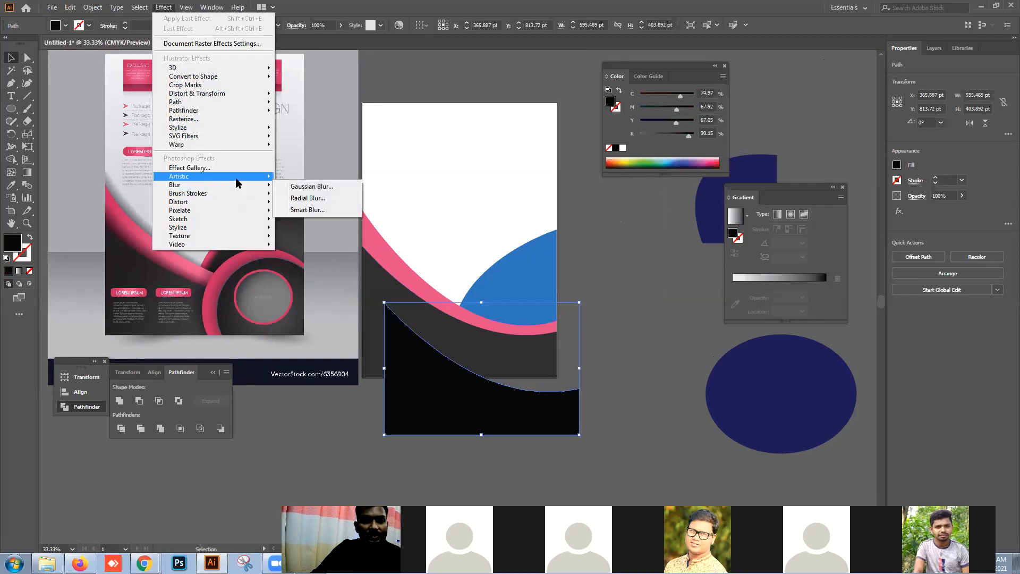
{"action": "left_click", "coordinate": [340, 186]}
{"action": "left_click", "coordinate": [456, 291]}
{"action": "left_click_drag", "start_coordinate": [497, 268], "coordinate": [509, 269]}
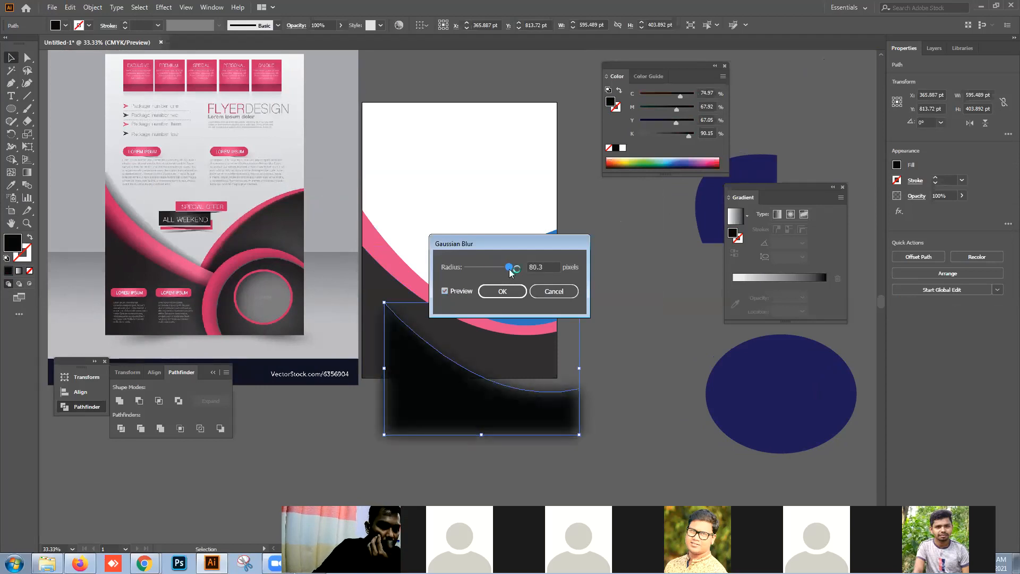
{"action": "left_click_drag", "start_coordinate": [514, 269], "coordinate": [507, 270]}
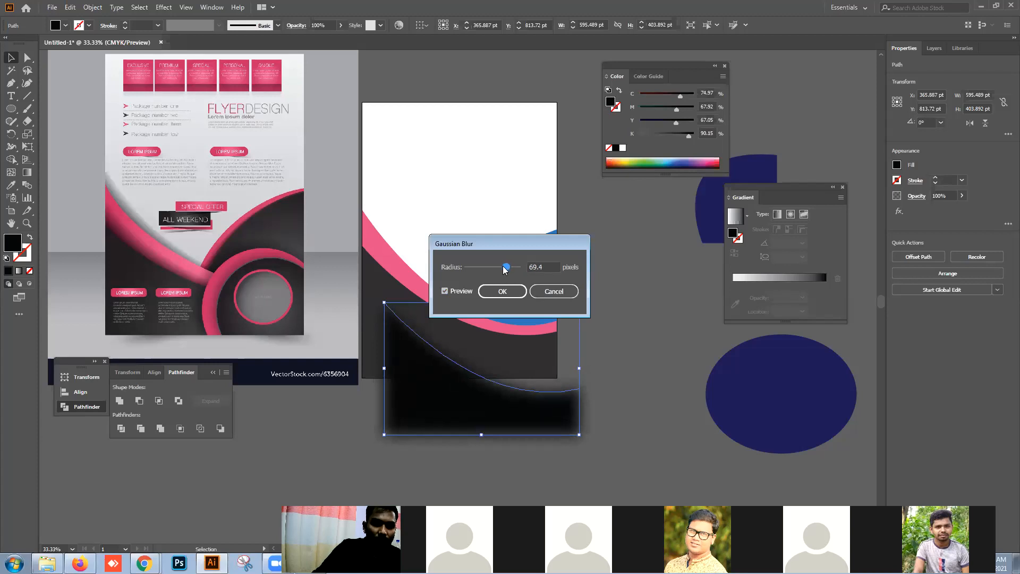
{"action": "left_click", "coordinate": [502, 292]}
{"action": "left_click", "coordinate": [618, 394]}
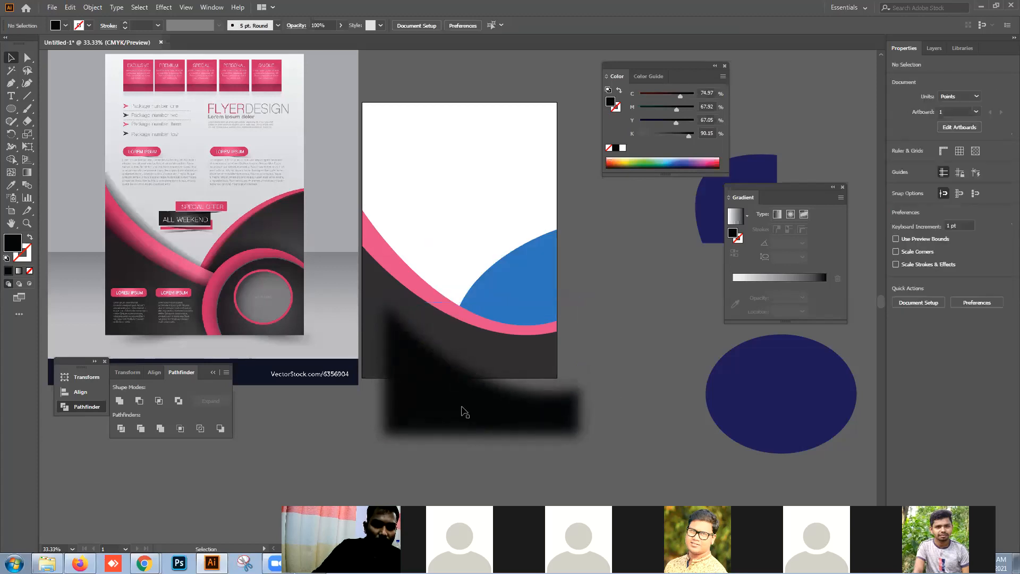
- Move the blurred black shape over the charcoal shape as a shadow on the pink band and send it behind the charcoal shape
{"action": "left_click", "coordinate": [444, 352]}
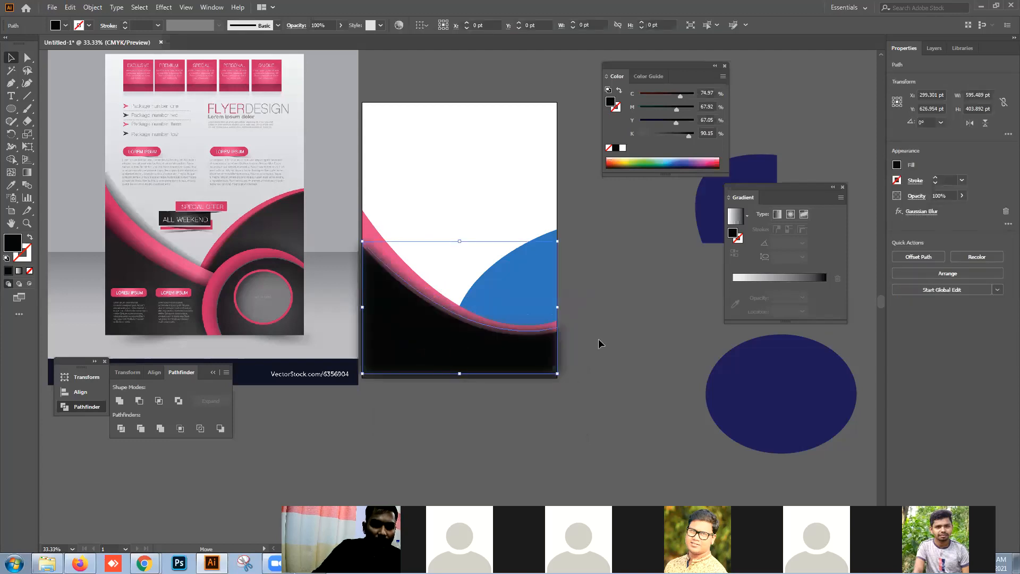
{"action": "key", "text": "a"}
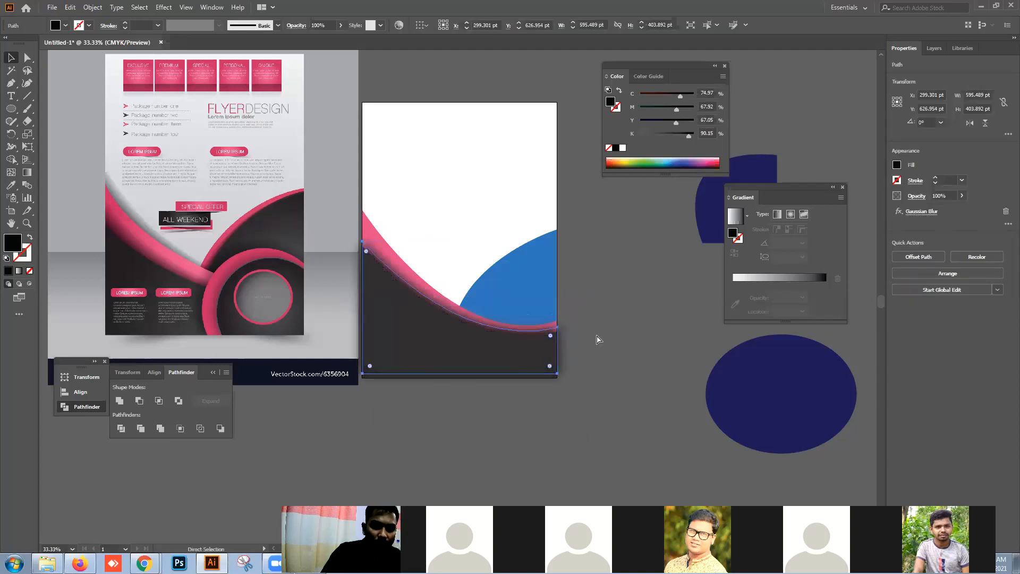
{"action": "key", "text": "v"}
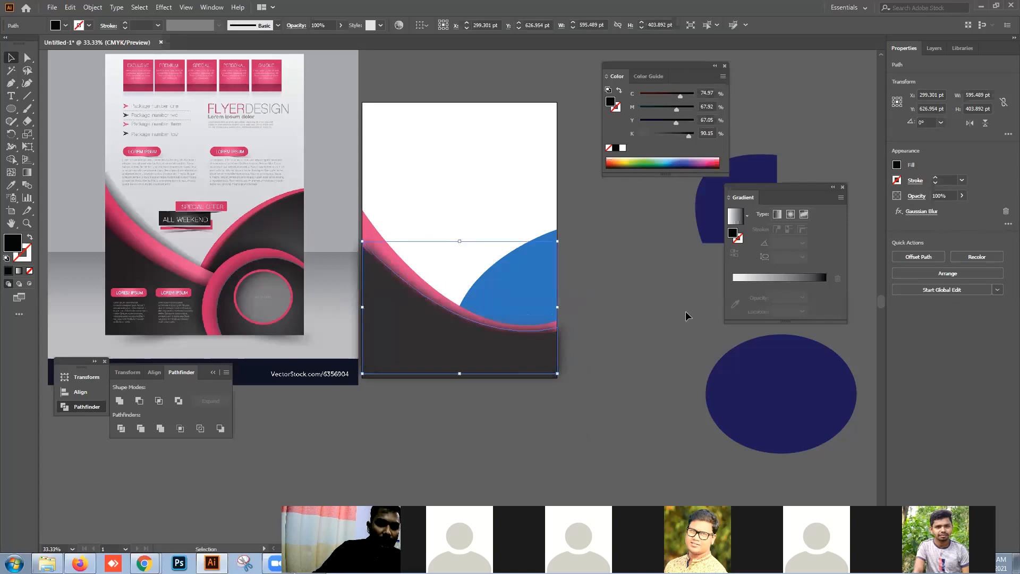
{"action": "left_click", "coordinate": [578, 333]}
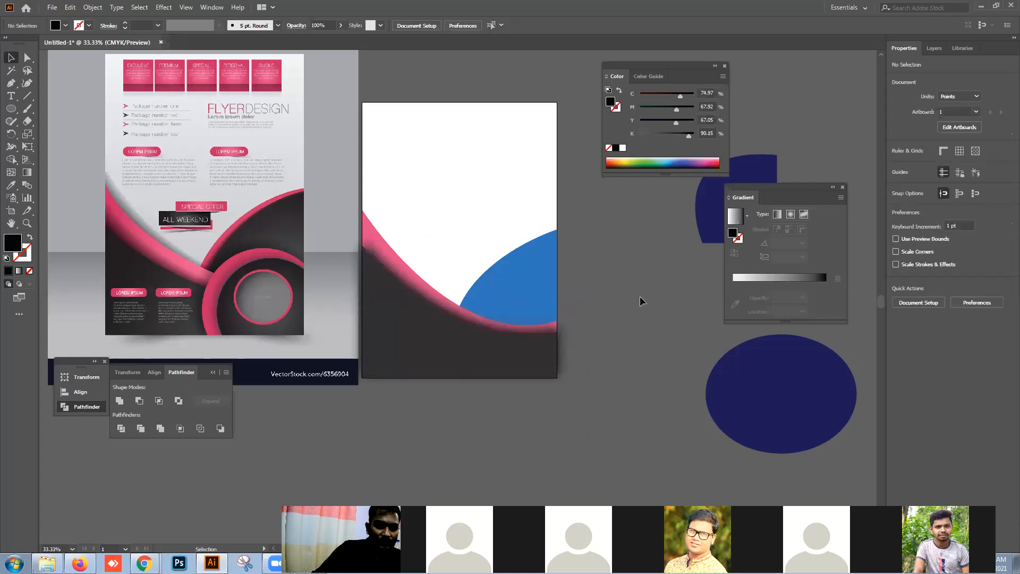
{"action": "left_click", "coordinate": [397, 261]}
{"action": "left_click", "coordinate": [601, 320]}
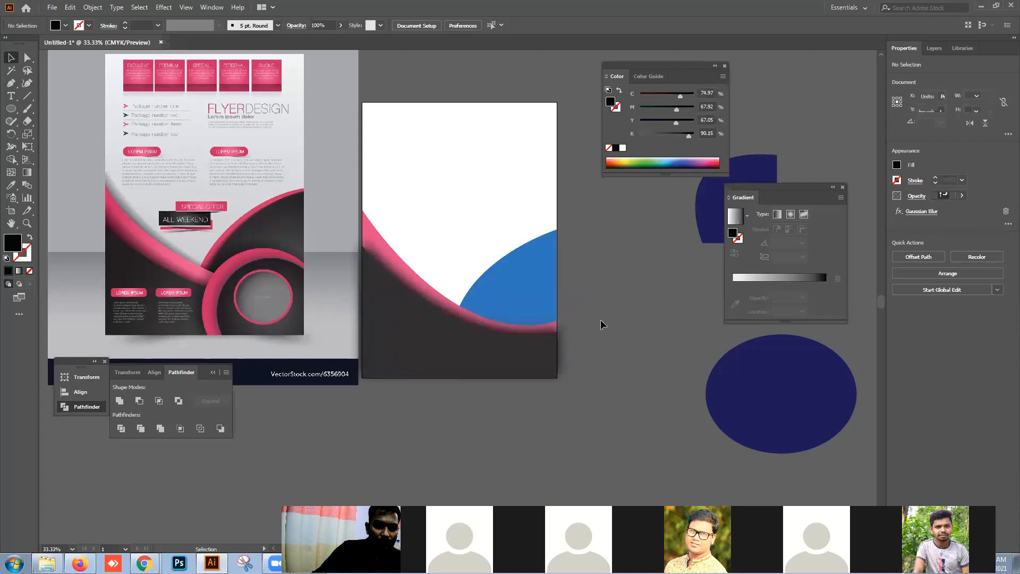
- Copy the pink band and paste a duplicate directly behind it
{"action": "left_click", "coordinate": [373, 229]}
{"action": "key", "text": "ctrl"}
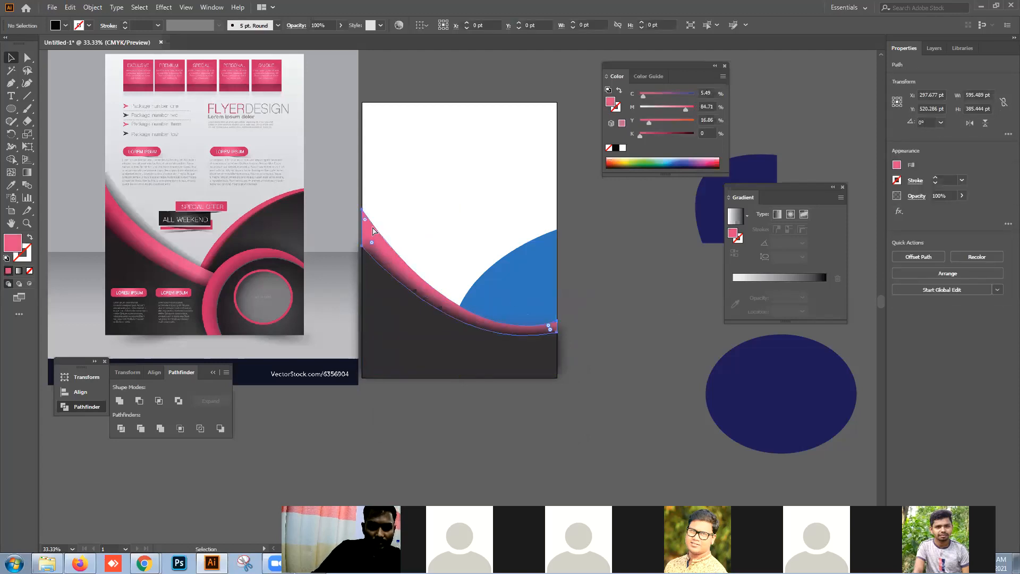
{"action": "key", "text": "ctrl+c"}
{"action": "left_click", "coordinate": [615, 293]}
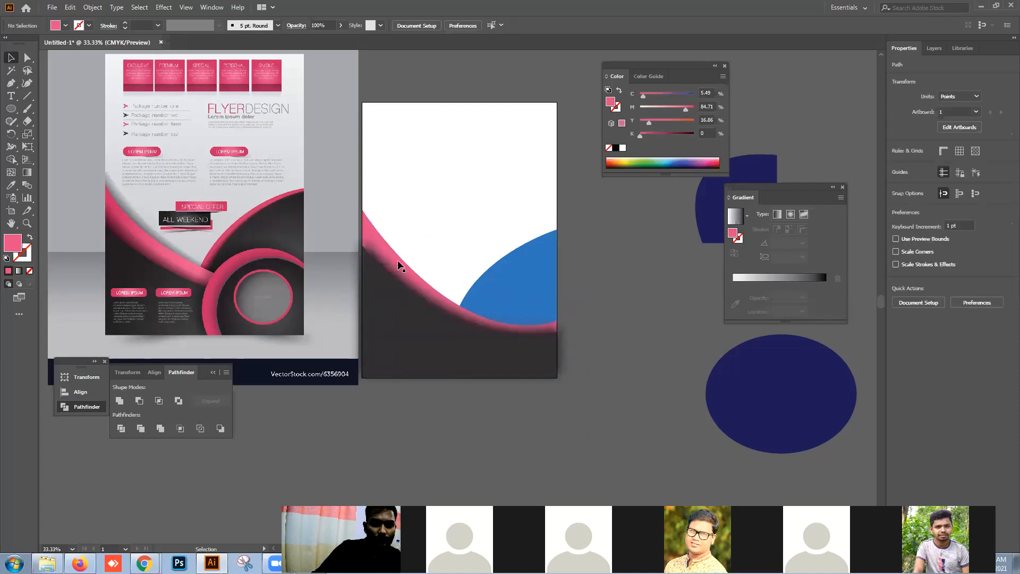
{"action": "left_click", "coordinate": [366, 219]}
{"action": "key", "text": "ctrl"}
{"action": "key", "text": "ctrl+x"}
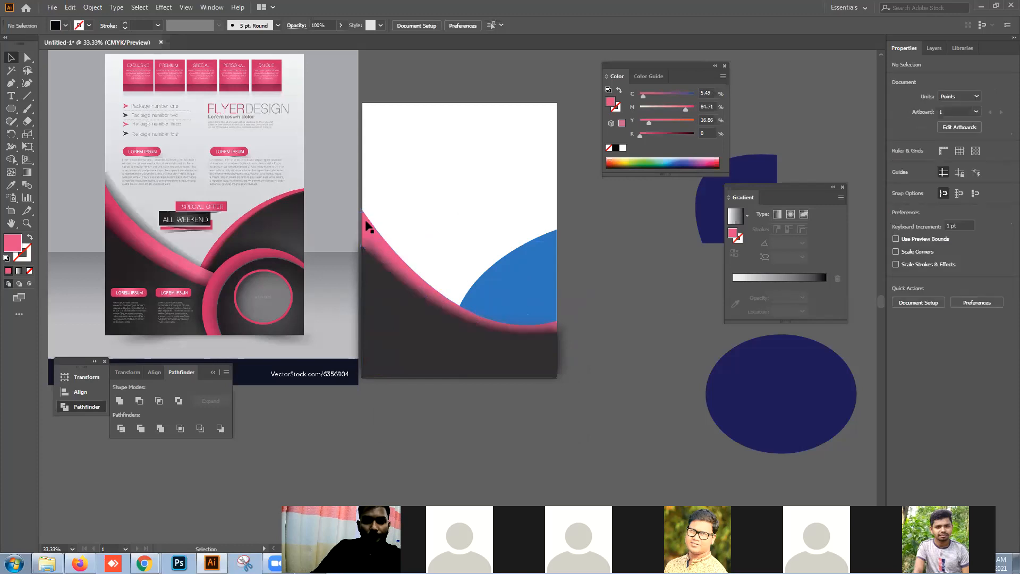
- Select the duplicate of the pink band behind the original and fill it with black
{"action": "left_click", "coordinate": [366, 220]}
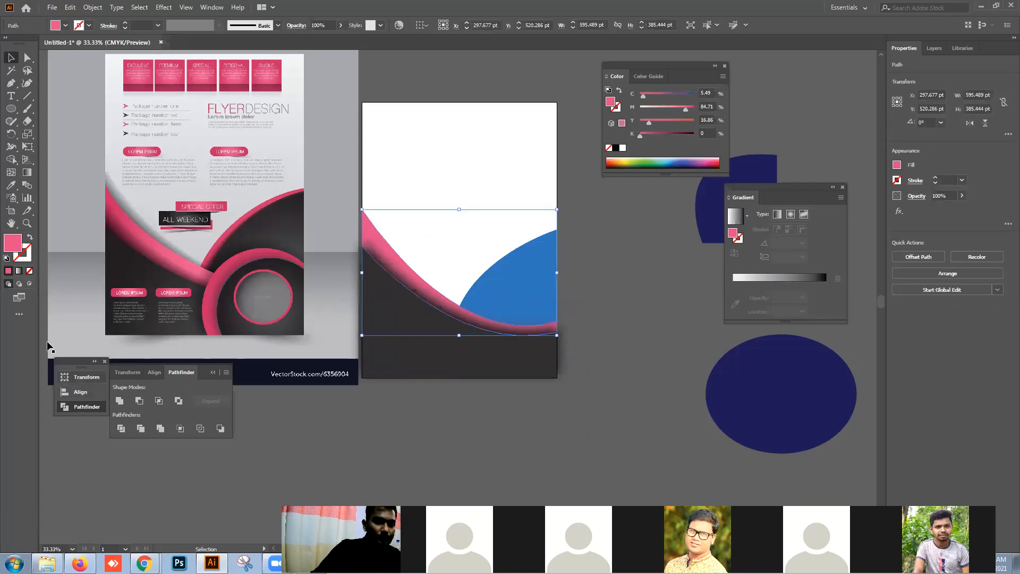
{"action": "double_click", "coordinate": [13, 243]}
{"action": "left_click", "coordinate": [505, 344]}
{"action": "left_click", "coordinate": [598, 214]}
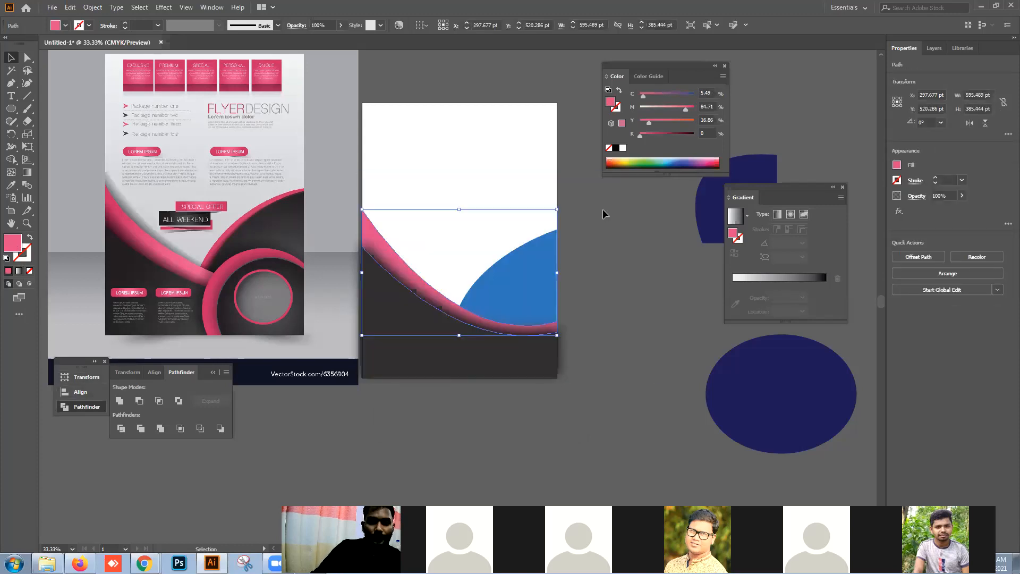
- Apply a Gaussian Blur with a radius of about 80.3 pixels to the black band duplicate
{"action": "left_click", "coordinate": [165, 7]}
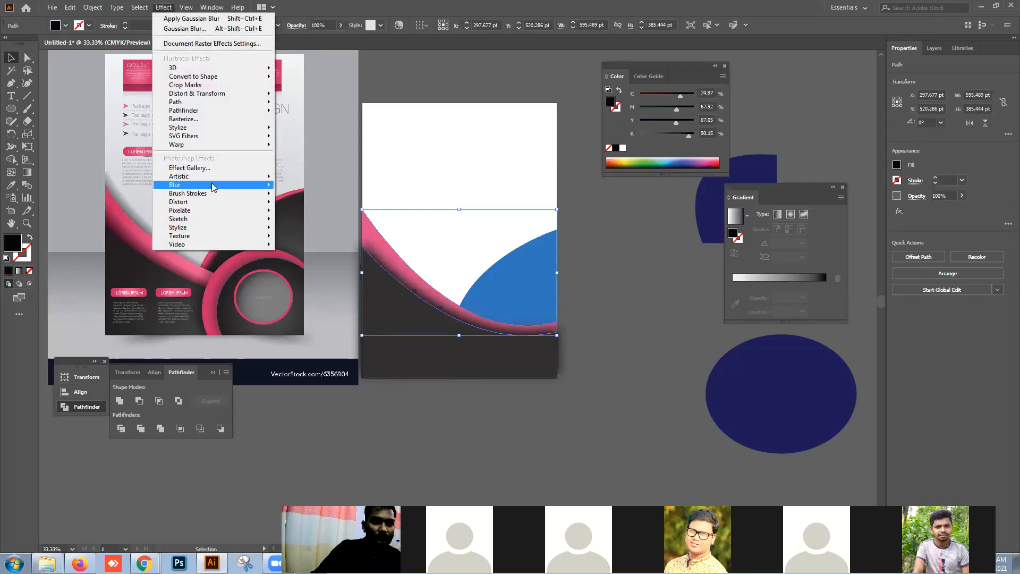
{"action": "mouse_move", "coordinate": [213, 186]}
{"action": "left_click", "coordinate": [314, 186]}
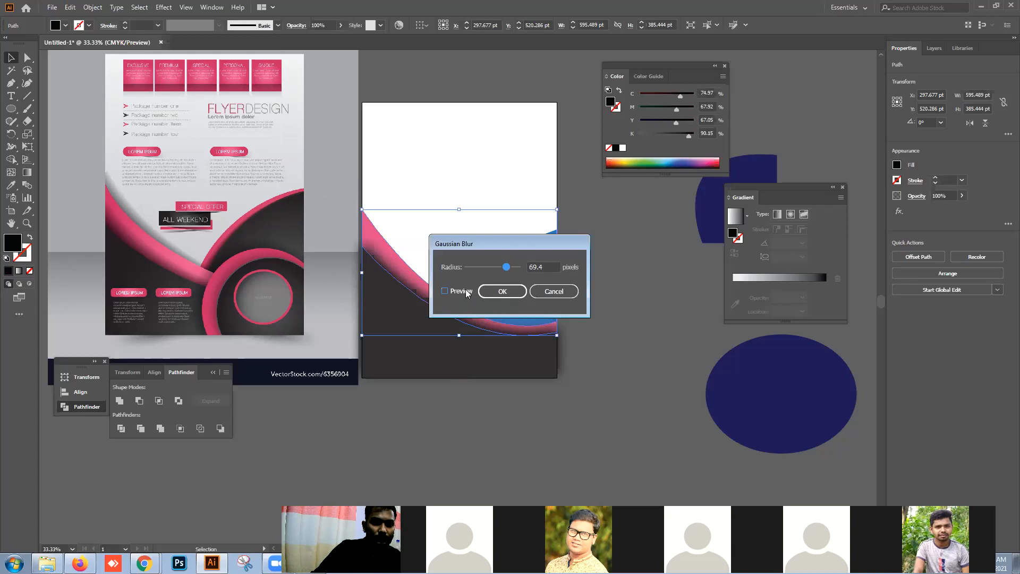
{"action": "left_click", "coordinate": [466, 293]}
{"action": "left_click_drag", "start_coordinate": [492, 245], "coordinate": [618, 269]}
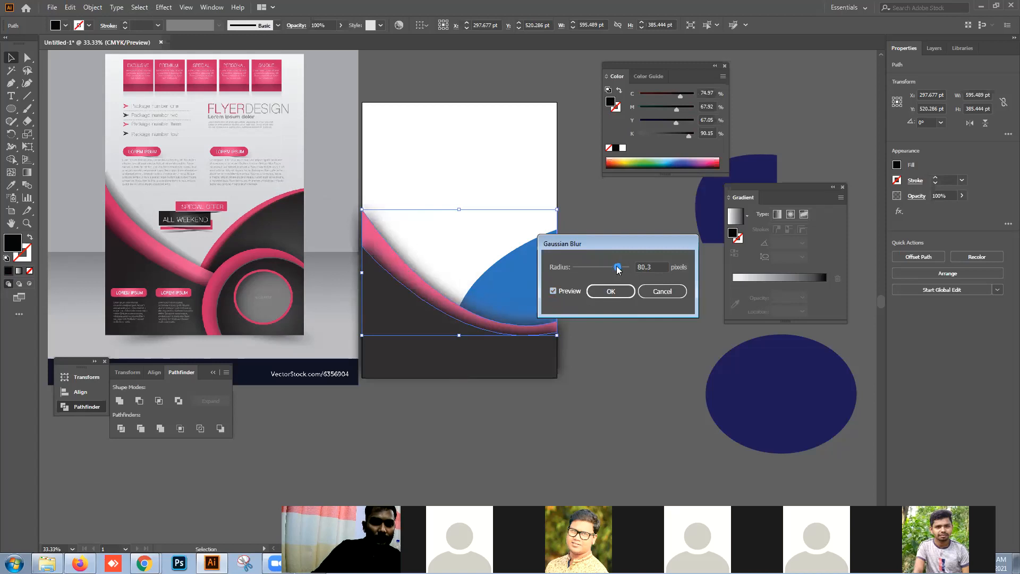
{"action": "left_click", "coordinate": [606, 291]}
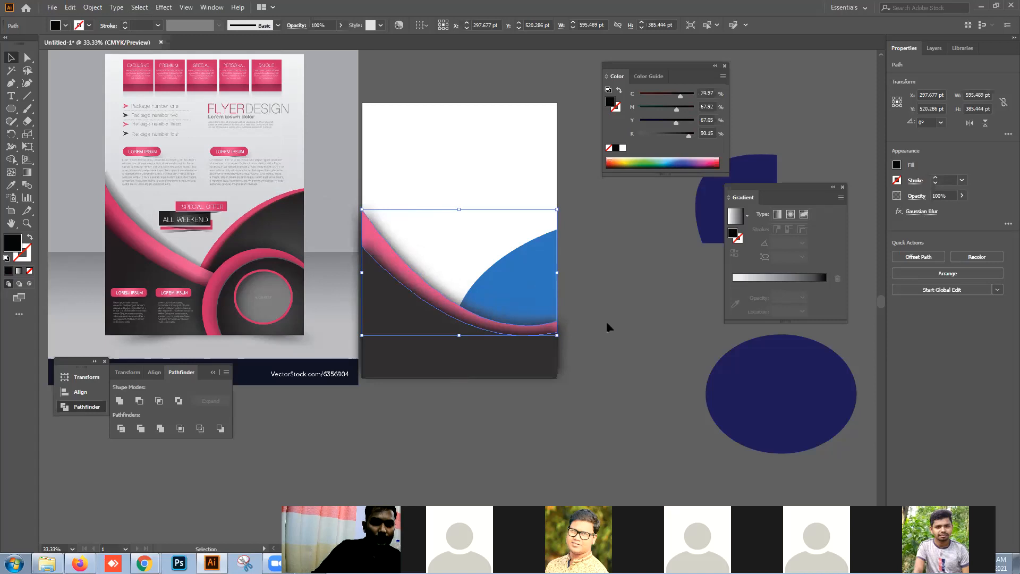
{"action": "left_click", "coordinate": [610, 339]}
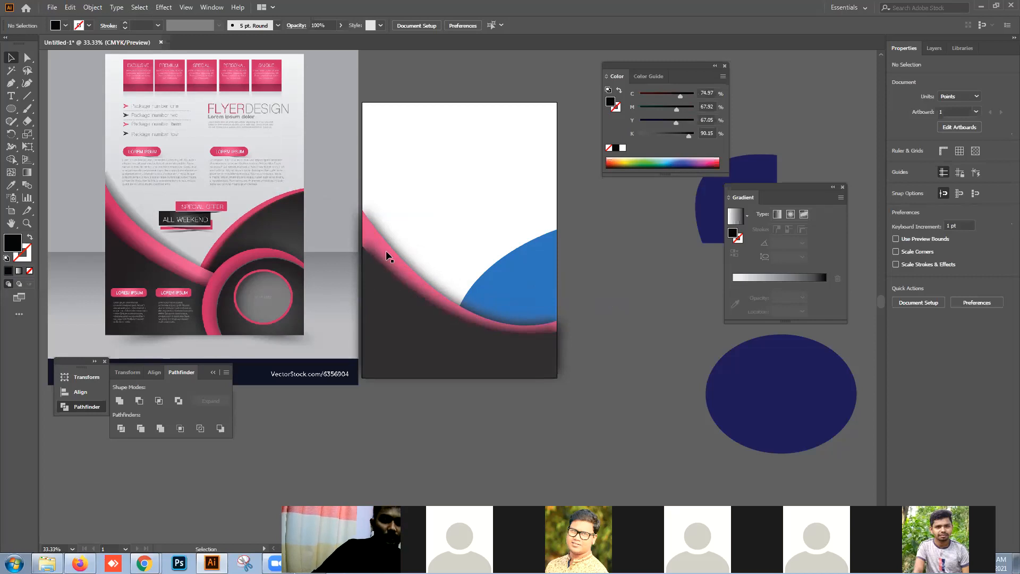
- Move the reference flyer image further left and draw a black rectangle covering the whole artboard
{"action": "left_click_drag", "start_coordinate": [330, 283], "coordinate": [286, 286]}
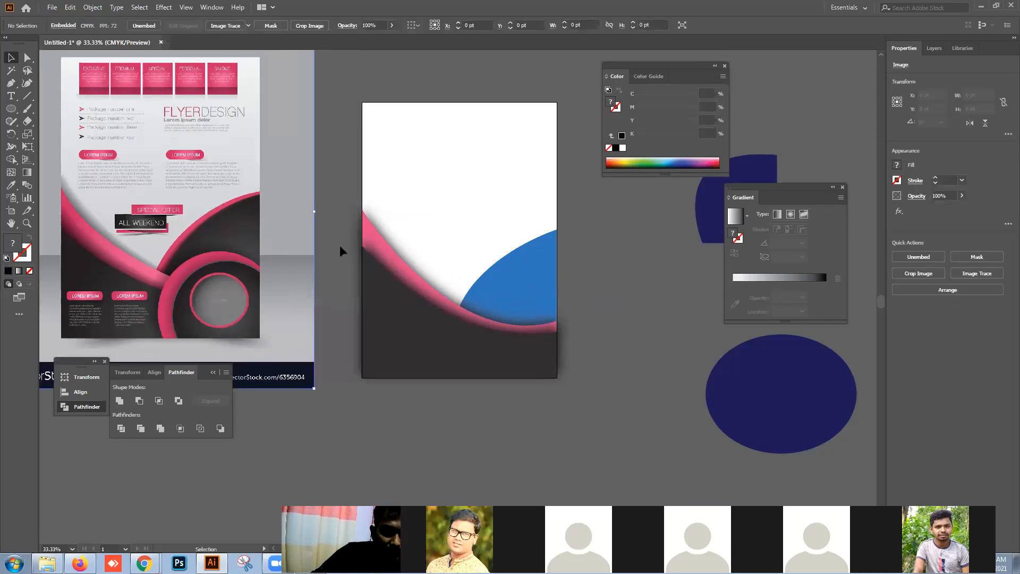
{"action": "left_click", "coordinate": [365, 297]}
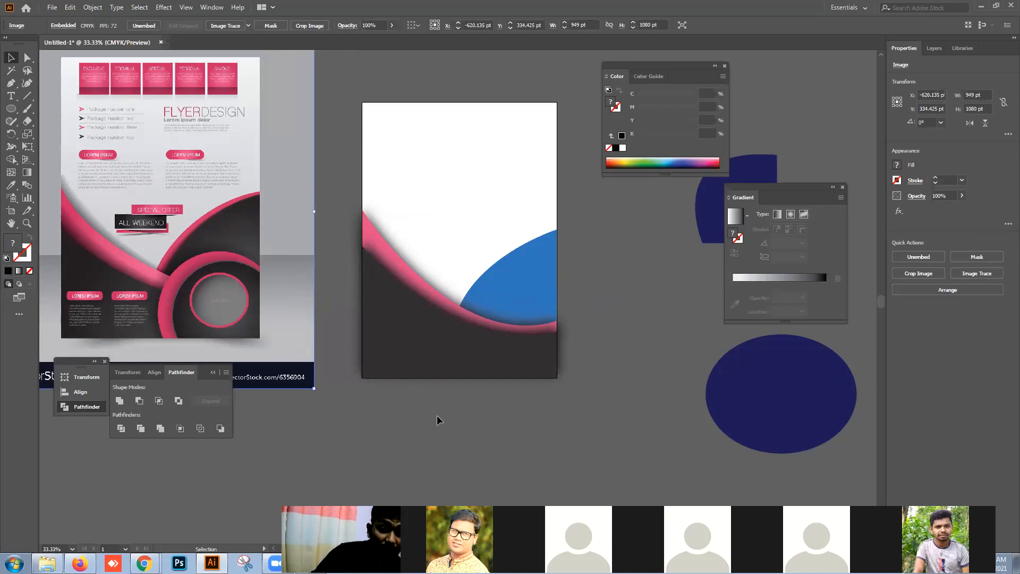
{"action": "left_click", "coordinate": [11, 109]}
{"action": "left_click", "coordinate": [63, 108]}
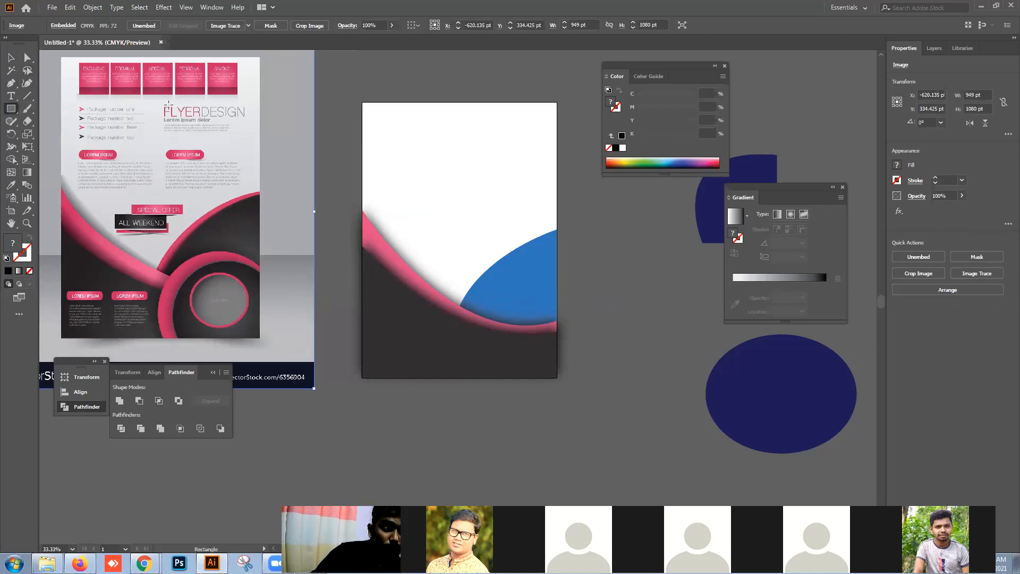
{"action": "left_click_drag", "start_coordinate": [362, 102], "coordinate": [557, 378]}
{"action": "key", "text": "v"}
{"action": "left_click", "coordinate": [345, 206]}
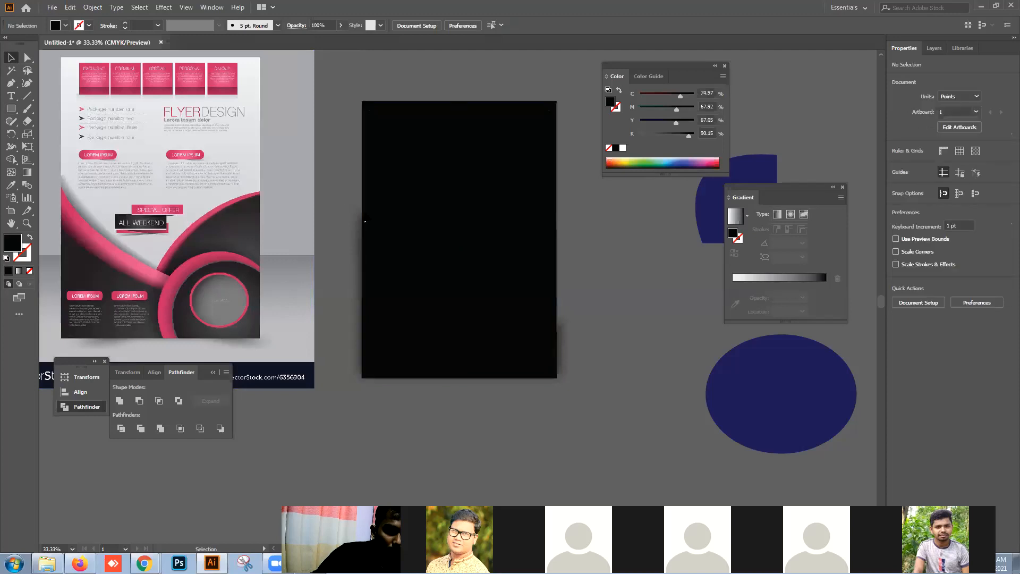
- Try to combine the black rectangle and the curved shapes into a compound path, and undo it
{"action": "left_click_drag", "start_coordinate": [365, 221], "coordinate": [503, 335]}
{"action": "right_click", "coordinate": [479, 306]}
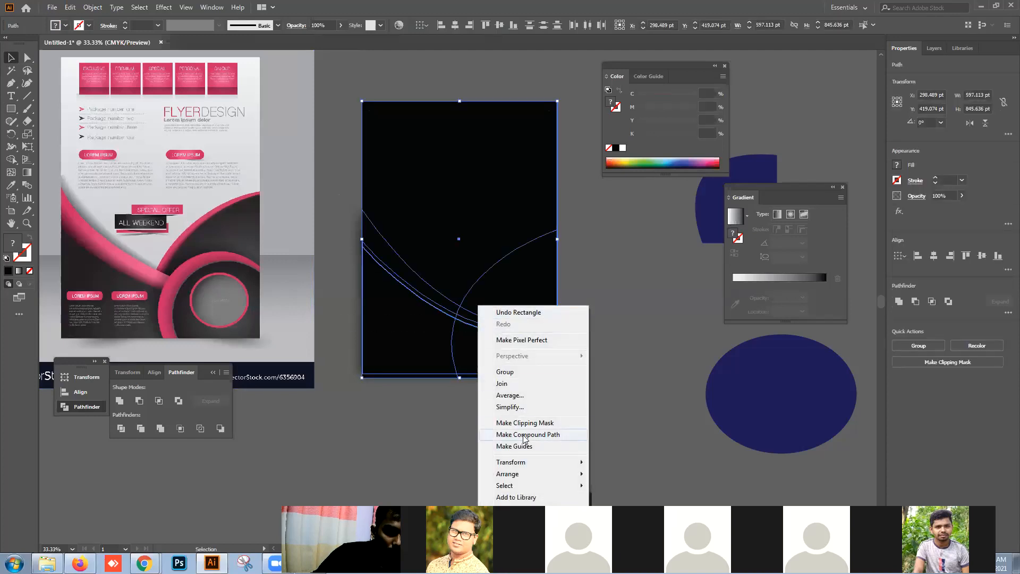
{"action": "left_click", "coordinate": [525, 434]}
{"action": "left_click", "coordinate": [590, 389]}
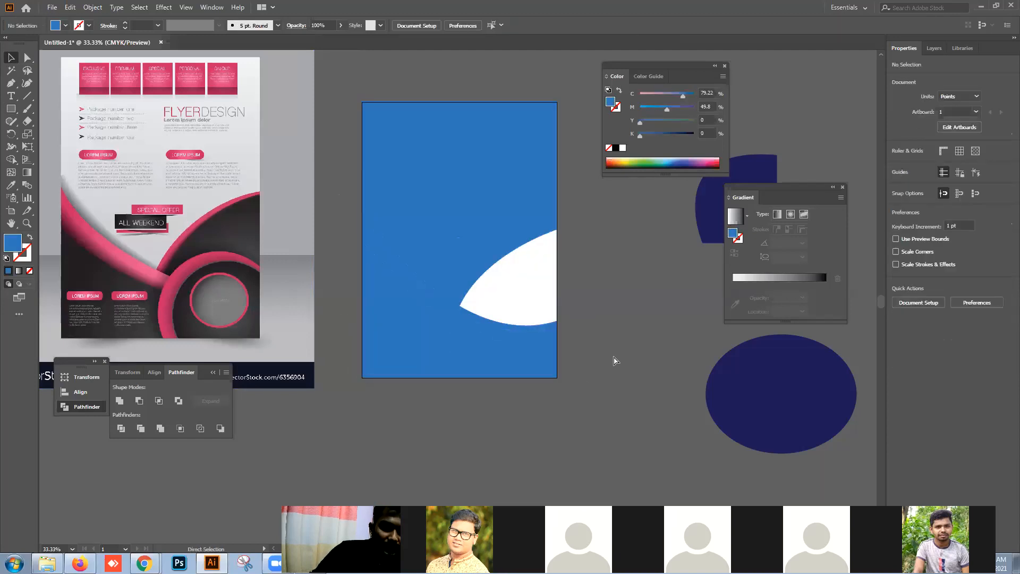
{"action": "key", "text": "ctrl+z"}
{"action": "key", "text": "ctrl+z"}
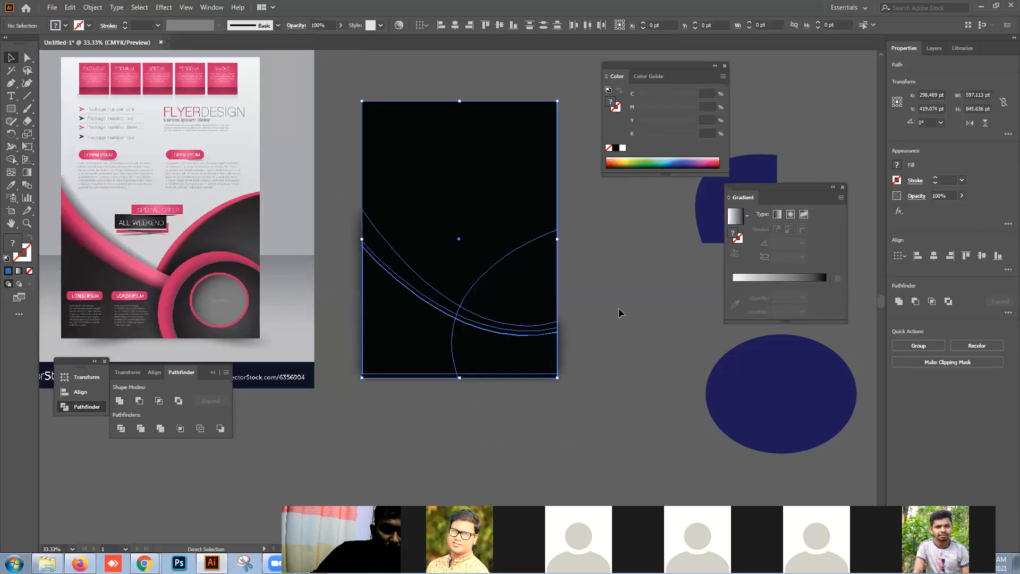
- Move the black rectangle off the artboard to its right side
{"action": "left_click", "coordinate": [611, 309]}
{"action": "left_click", "coordinate": [467, 242]}
{"action": "left_click_drag", "start_coordinate": [520, 253], "coordinate": [712, 303]}
{"action": "left_click", "coordinate": [495, 397]}
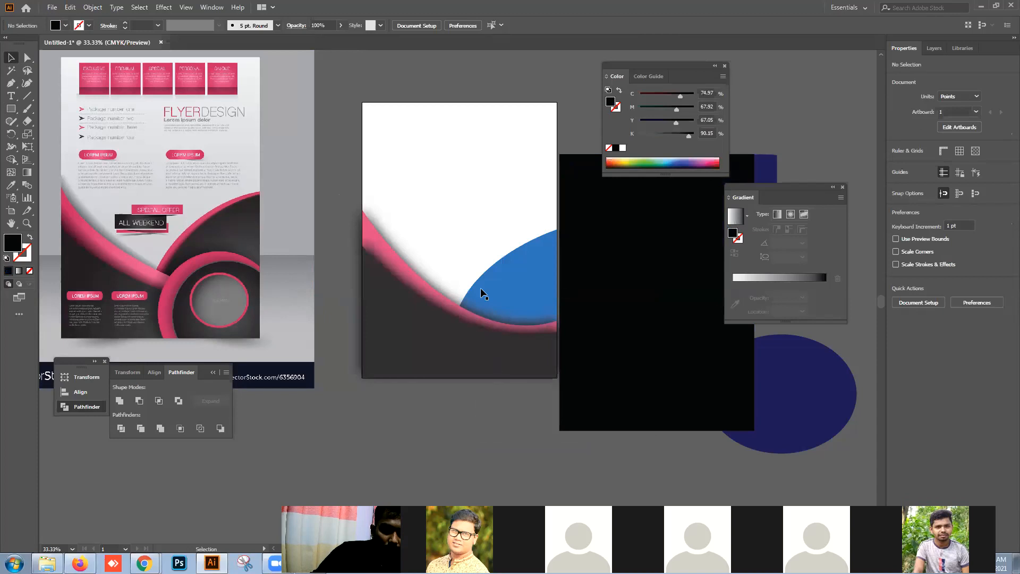
{"action": "left_click_drag", "start_coordinate": [344, 235], "coordinate": [438, 330]}
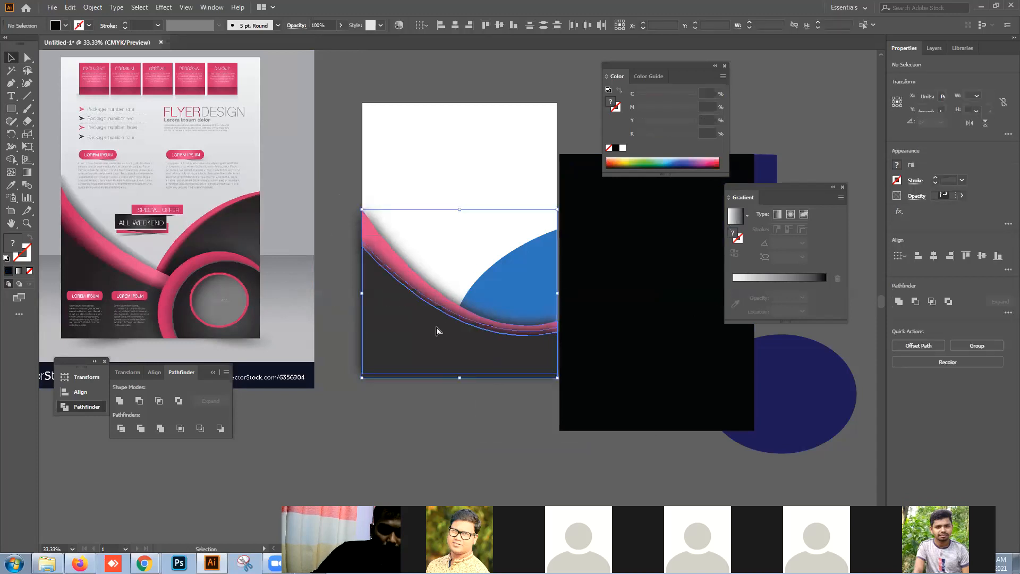
{"action": "left_click", "coordinate": [450, 410]}
{"action": "left_click", "coordinate": [394, 355]}
{"action": "key", "text": "Delete"}
{"action": "left_click", "coordinate": [419, 309]}
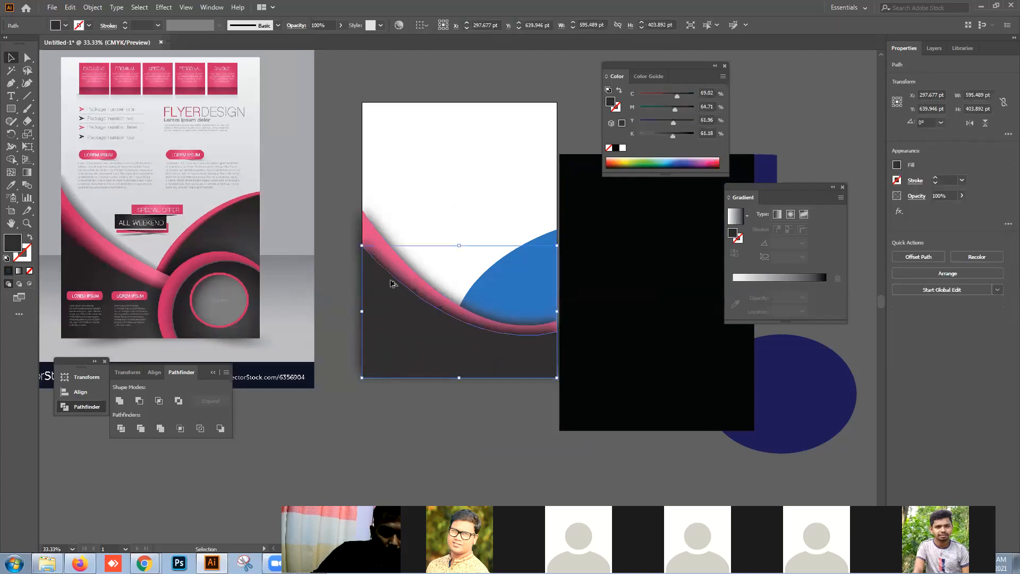
{"action": "scroll", "coordinate": [391, 281], "scroll_direction": "up", "scroll_amount": 1}
{"action": "left_click", "coordinate": [312, 257]}
{"action": "key", "text": "ctrl+z"}
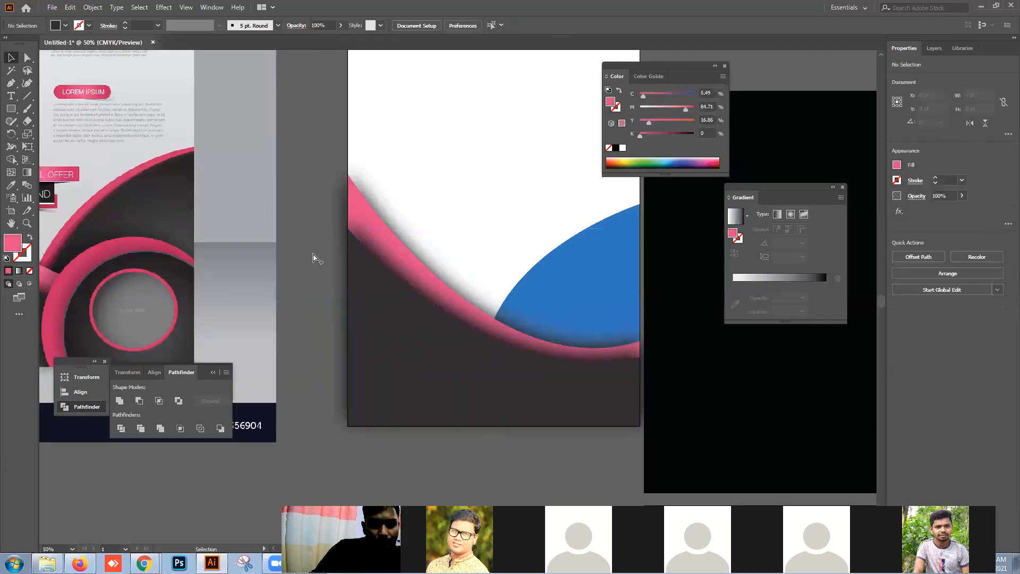
- Try moving the blurred black band down and to the right, and undo the move
{"action": "left_click", "coordinate": [312, 253]}
{"action": "left_click_drag", "start_coordinate": [363, 181], "coordinate": [378, 198]}
{"action": "left_click", "coordinate": [323, 180]}
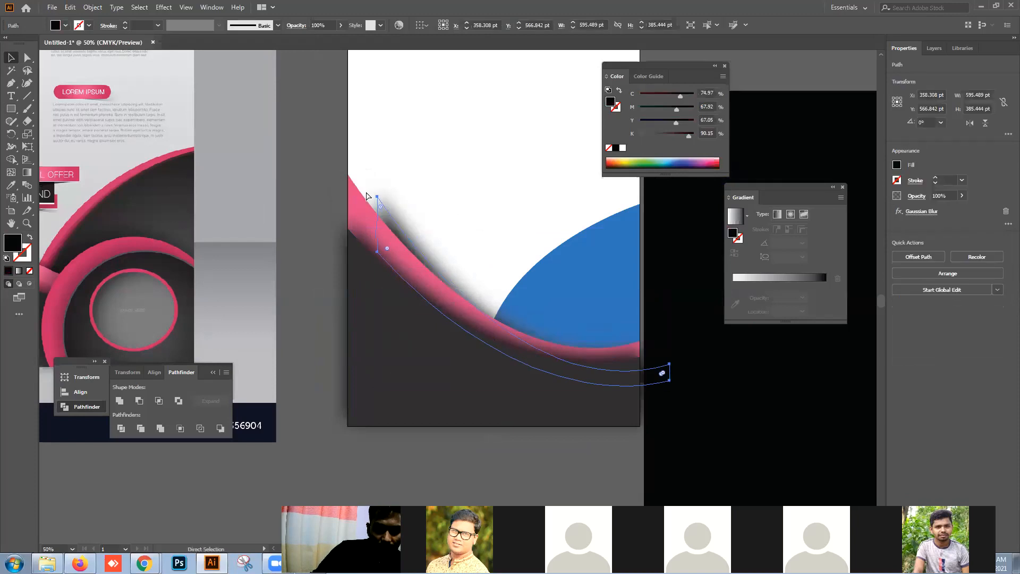
{"action": "key", "text": "ctrl+z"}
- Select the pink band together with its blurred black shadow and group them
{"action": "left_click", "coordinate": [316, 155]}
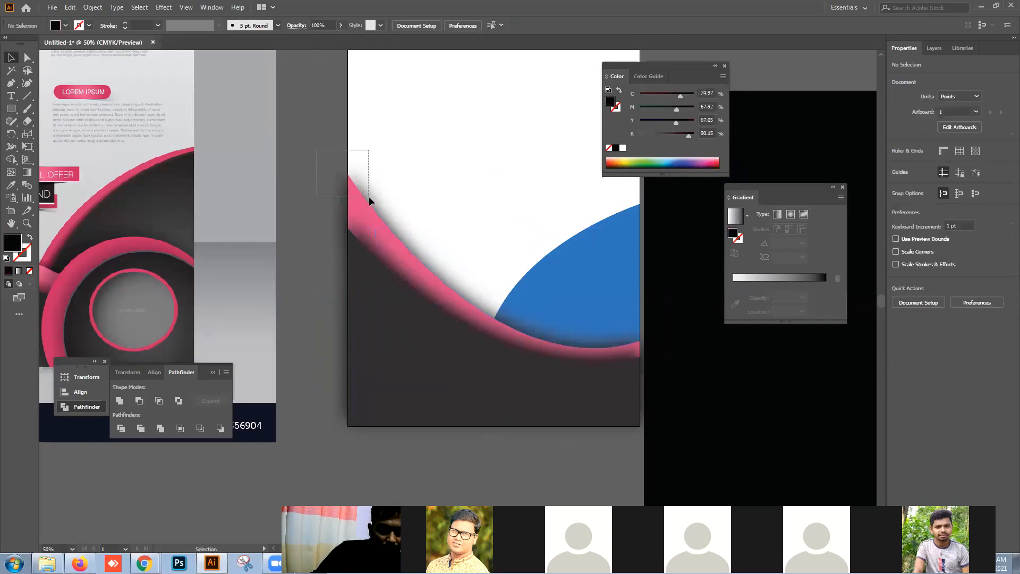
{"action": "left_click_drag", "start_coordinate": [369, 196], "coordinate": [370, 196]}
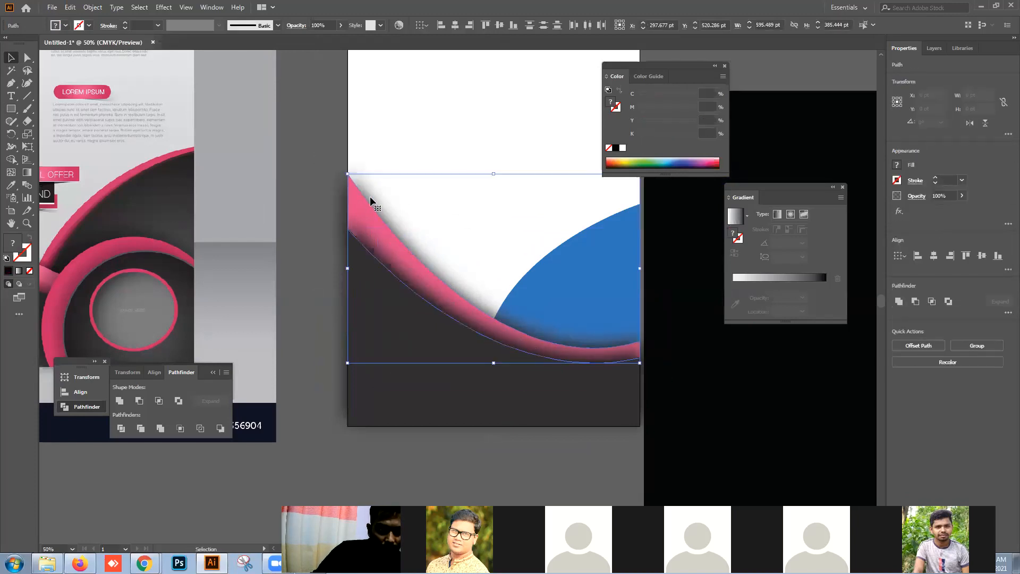
{"action": "left_click", "coordinate": [306, 212]}
{"action": "left_click", "coordinate": [380, 228]}
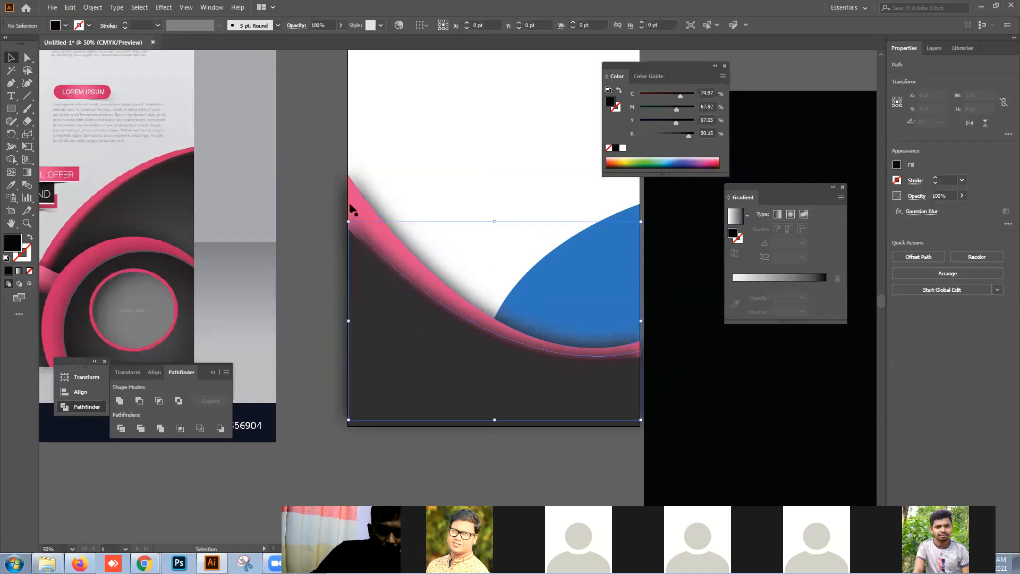
{"action": "left_click", "coordinate": [272, 189]}
- Test-move the grouped pink band and shadow to the right, and undo the move
{"action": "left_click_drag", "start_coordinate": [352, 191], "coordinate": [379, 201]}
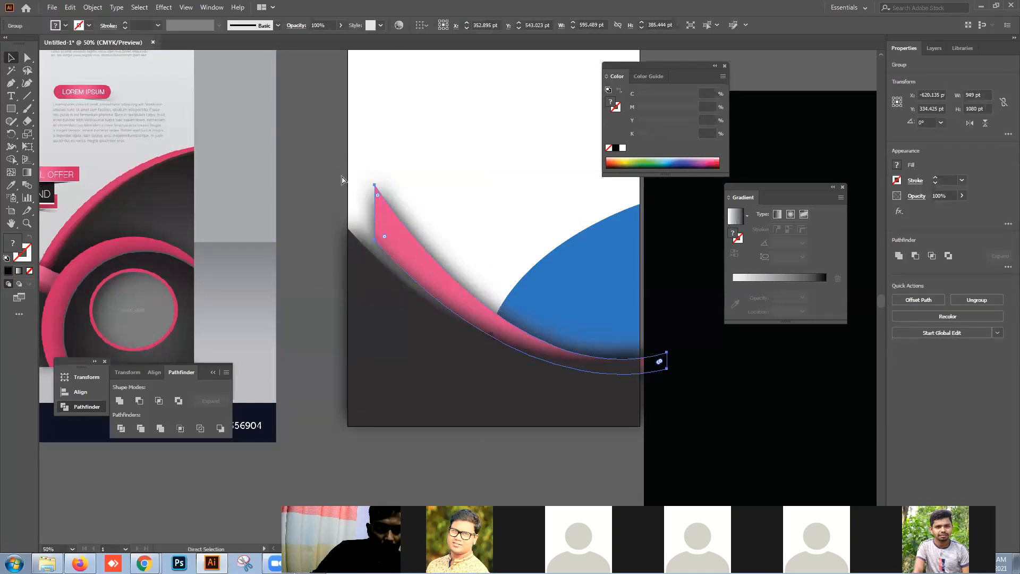
{"action": "key", "text": "ctrl+z"}
{"action": "left_click", "coordinate": [323, 156]}
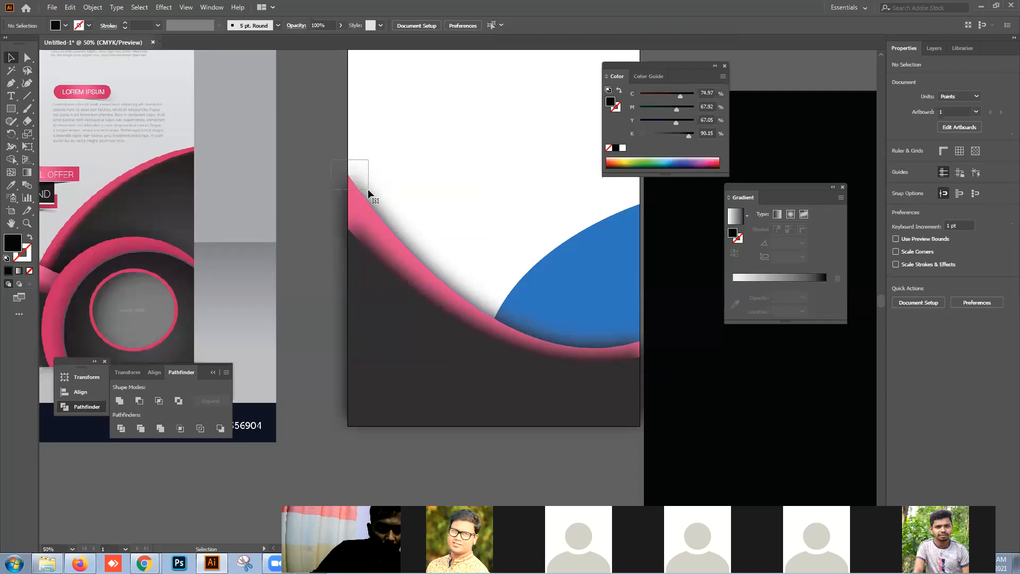
{"action": "left_click_drag", "start_coordinate": [368, 190], "coordinate": [370, 194]}
- Select the charcoal shape together with its blurred black shadow and group them
{"action": "left_click", "coordinate": [335, 209]}
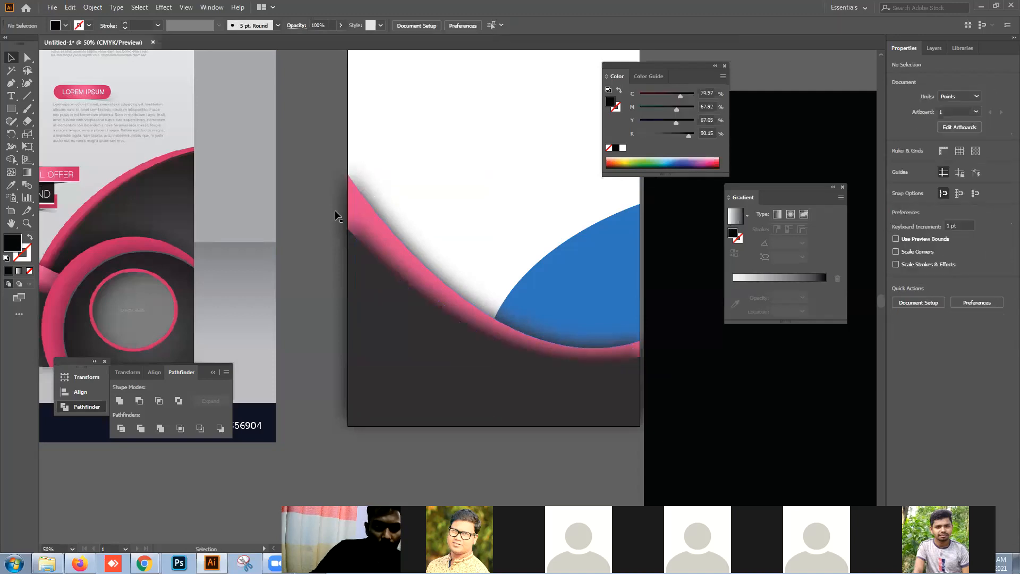
{"action": "left_click_drag", "start_coordinate": [318, 226], "coordinate": [372, 292]}
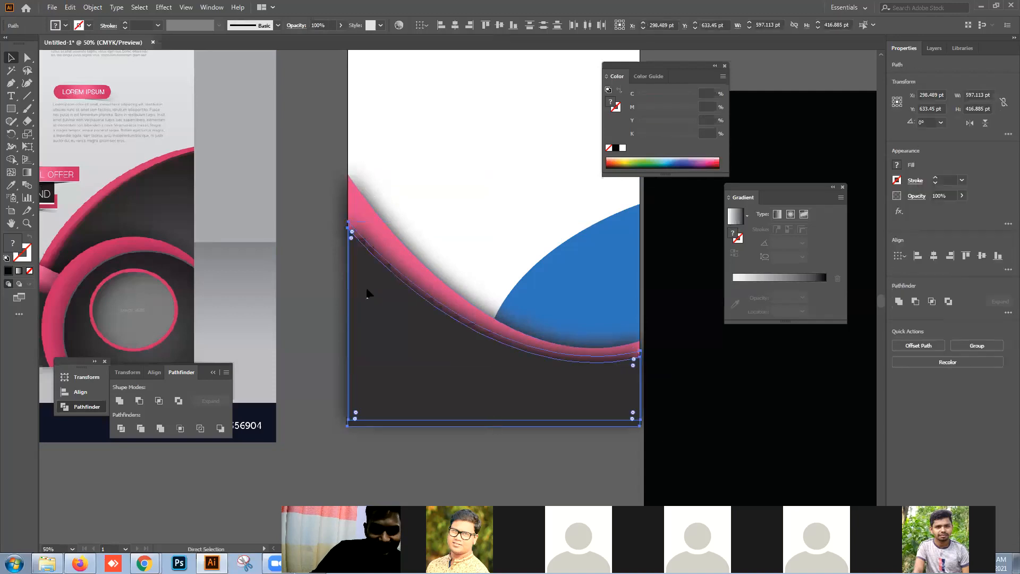
{"action": "left_click", "coordinate": [313, 216]}
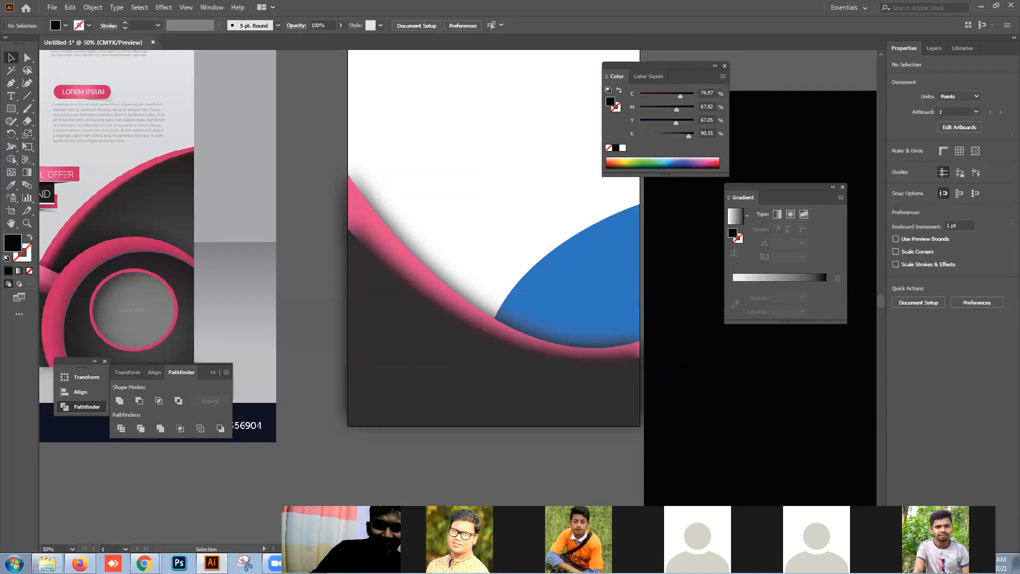
- Move the black rectangle back over the artboard and use it as a clipping mask for the charcoal shape group
{"action": "left_click_drag", "start_coordinate": [382, 281], "coordinate": [369, 268]}
{"action": "right_click", "coordinate": [386, 280]}
{"action": "left_click", "coordinate": [417, 374]}
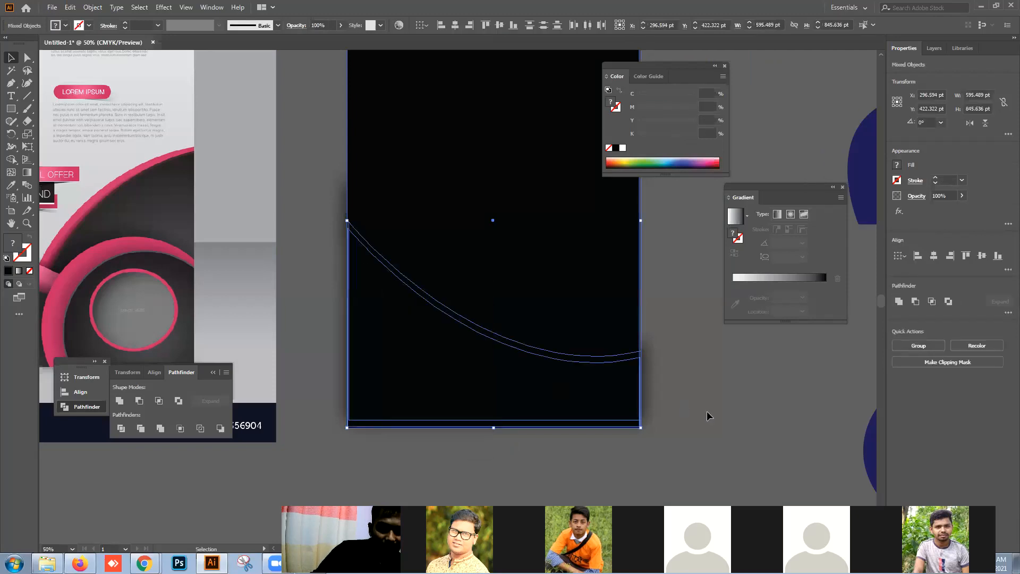
{"action": "left_click", "coordinate": [707, 412]}
{"action": "left_click_drag", "start_coordinate": [340, 241], "coordinate": [390, 294]}
{"action": "right_click", "coordinate": [413, 282]}
{"action": "left_click", "coordinate": [453, 375]}
{"action": "left_click", "coordinate": [720, 404]}
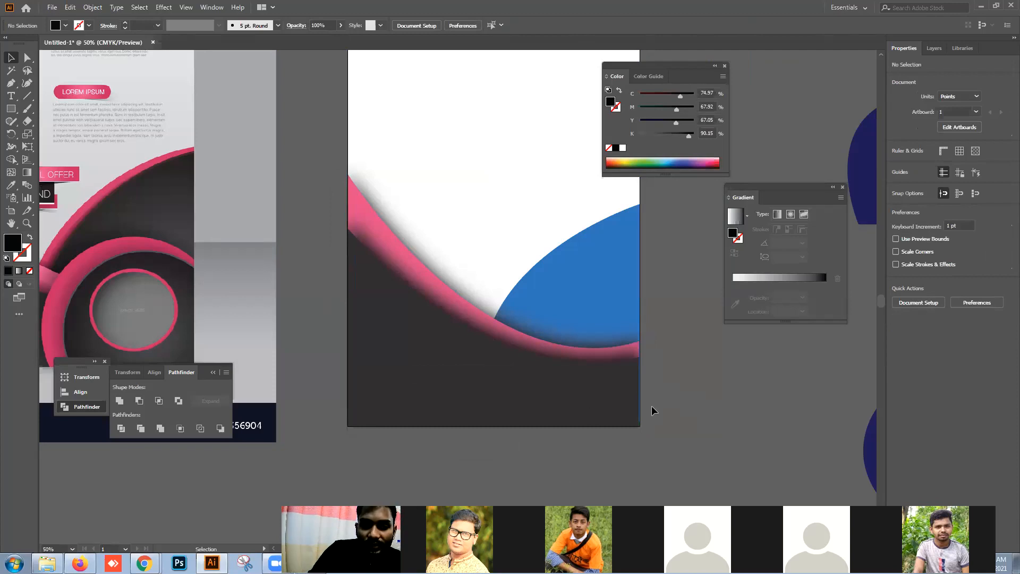
{"action": "left_click", "coordinate": [381, 274]}
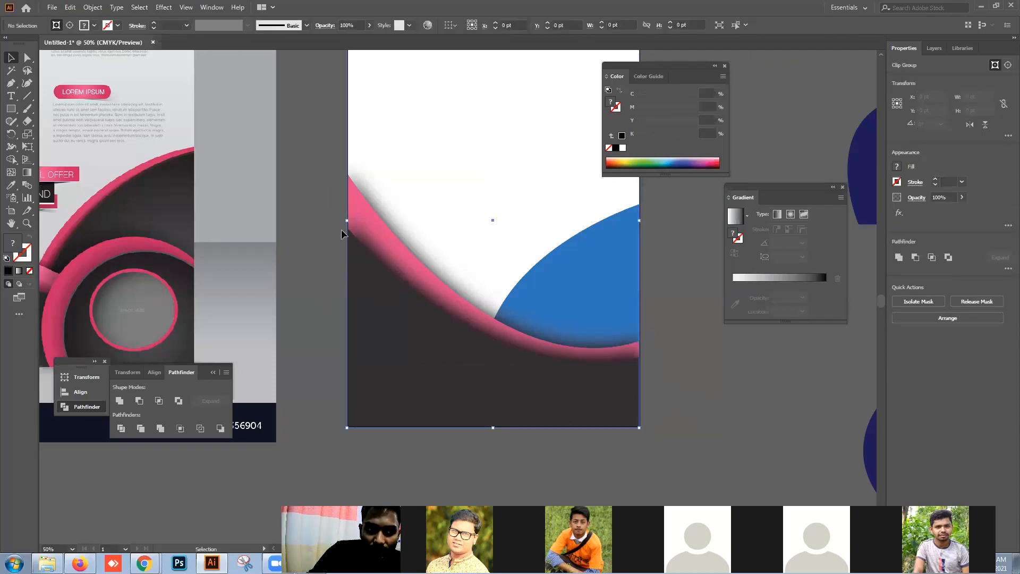
{"action": "left_click", "coordinate": [323, 304]}
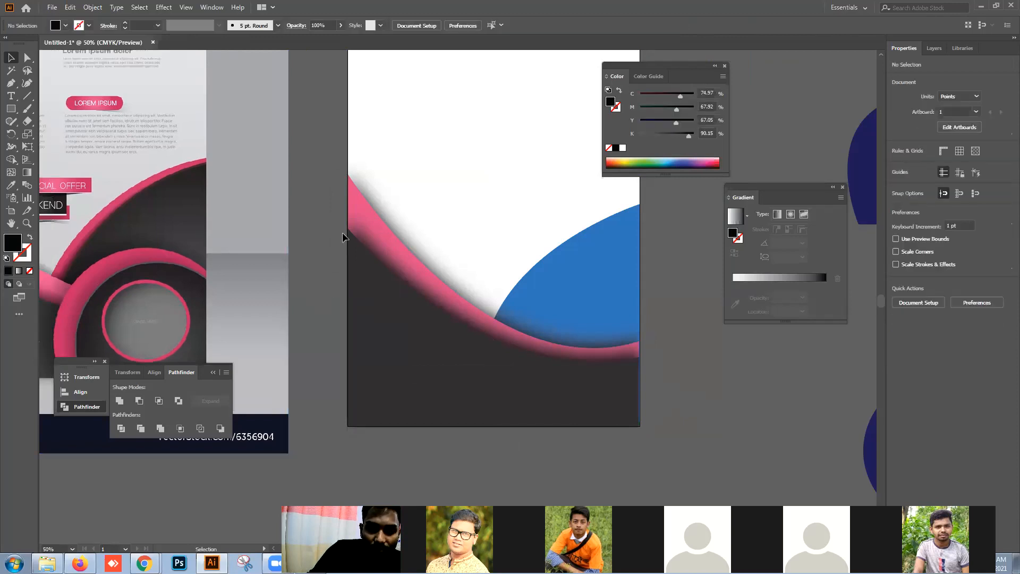
- Release the clipping mask from the charcoal shape group
{"action": "left_click", "coordinate": [354, 266]}
{"action": "right_click", "coordinate": [355, 263]}
{"action": "left_click", "coordinate": [395, 355]}
{"action": "left_click", "coordinate": [759, 440]}
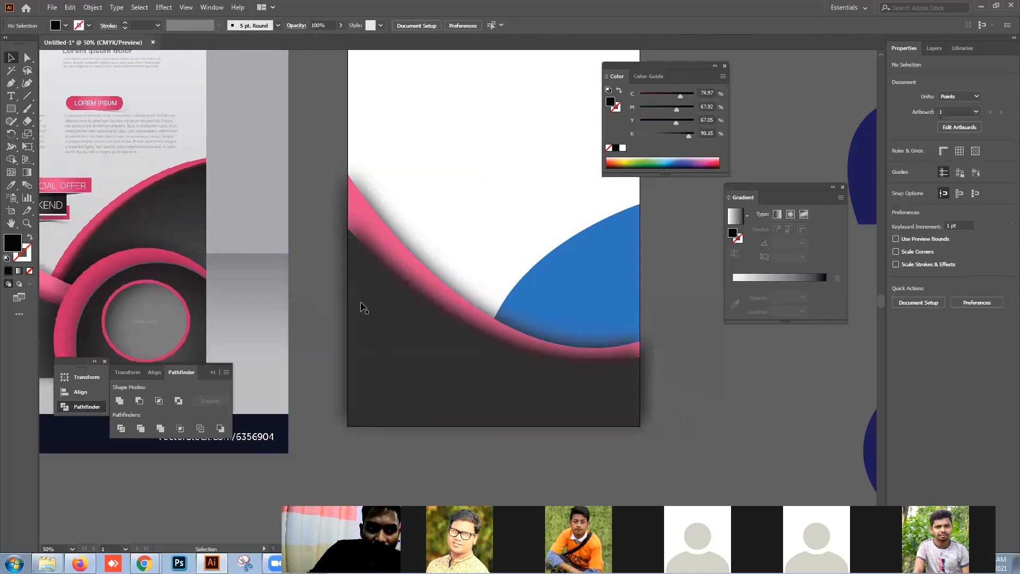
- Try moving the charcoal shape group down and to the left, and undo the move
{"action": "left_click", "coordinate": [352, 293]}
{"action": "left_click", "coordinate": [693, 360]}
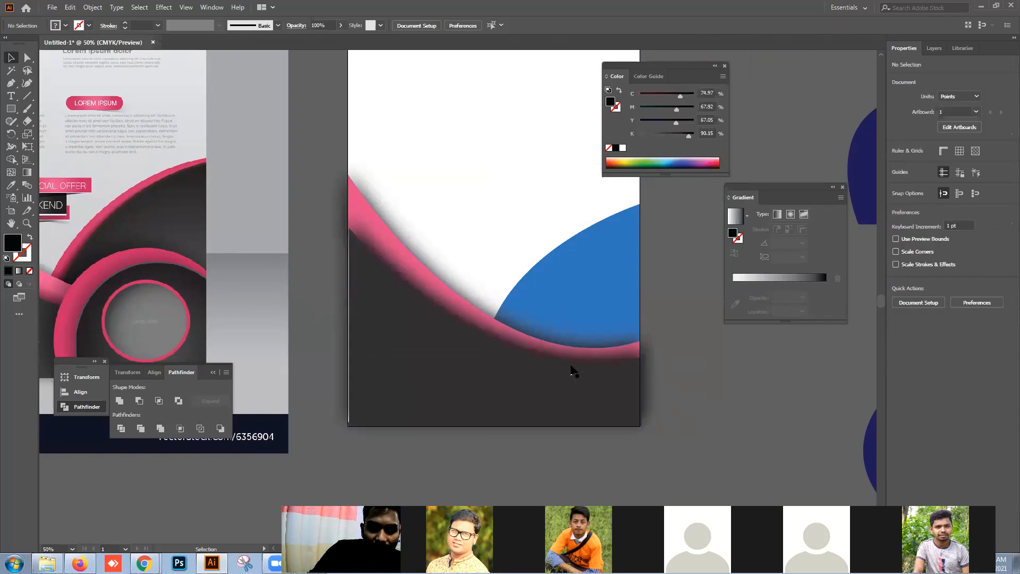
{"action": "left_click_drag", "start_coordinate": [462, 334], "coordinate": [413, 424]}
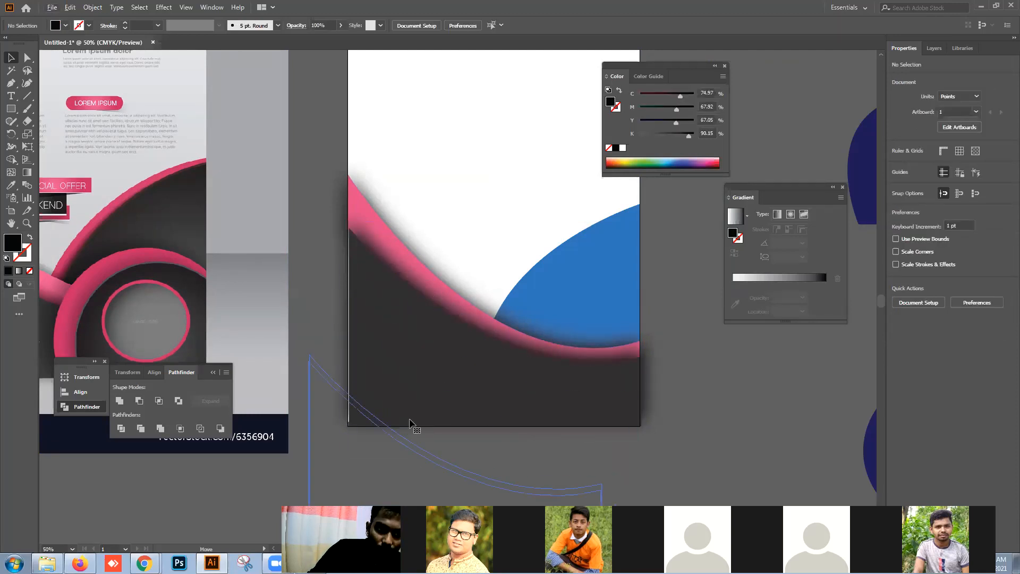
{"action": "key", "text": "ctrl+z"}
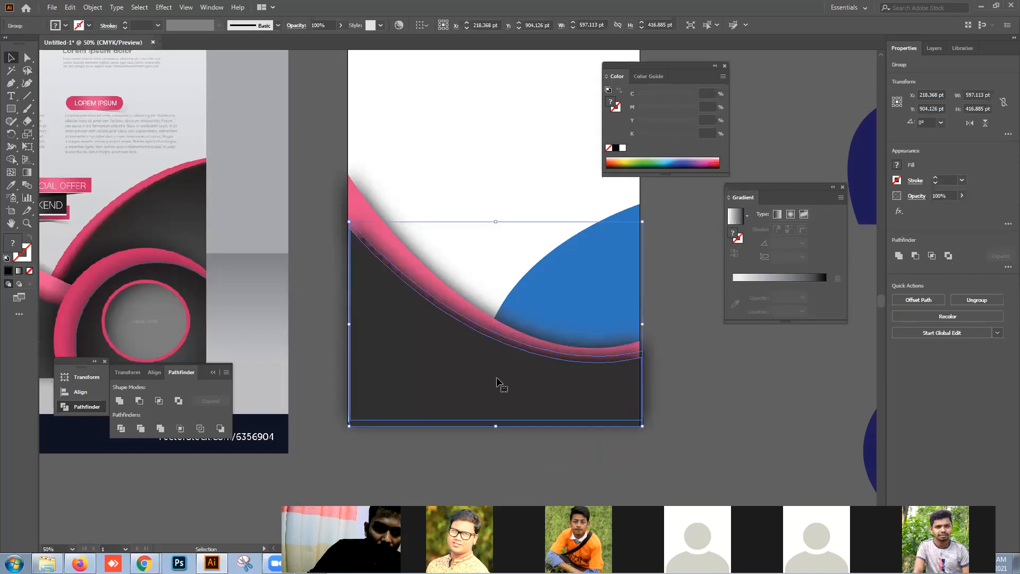
- Move the charcoal shape group down and to the right, partly off the artboard
{"action": "left_click", "coordinate": [720, 388]}
{"action": "mouse_move", "coordinate": [505, 369]}
{"action": "left_mouse_down"}
{"action": "mouse_move", "coordinate": [513, 266]}
{"action": "mouse_move", "coordinate": [513, 381]}
{"action": "left_mouse_up"}
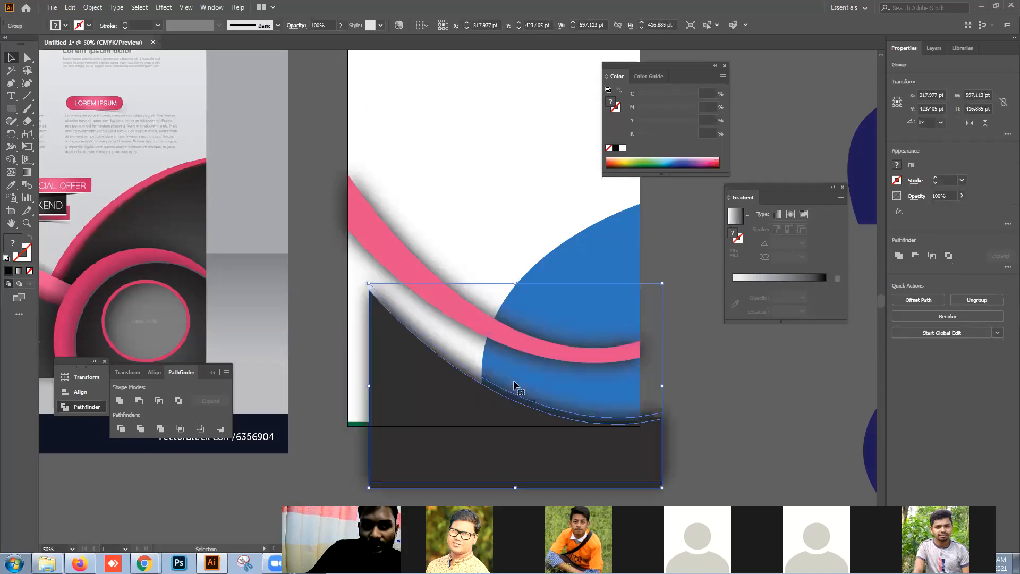
- Draw a closed leaf shape about 443 by 175 pt from the artboard's top-left corner with the Pen tool and fill it orange
{"action": "scroll", "coordinate": [392, 257], "scroll_direction": "up", "scroll_amount": 5}
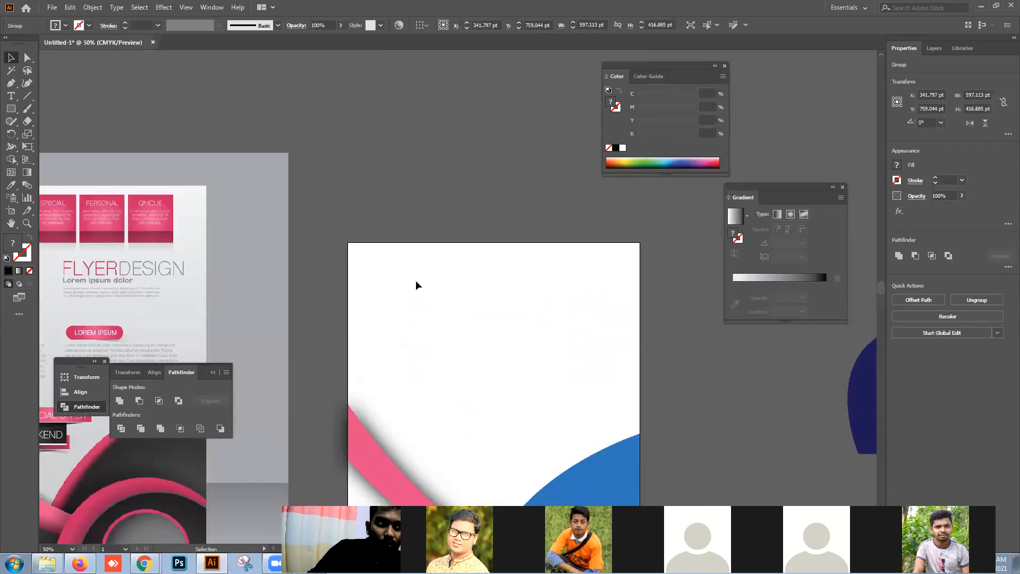
{"action": "left_click_drag", "start_coordinate": [10, 108], "coordinate": [53, 109]}
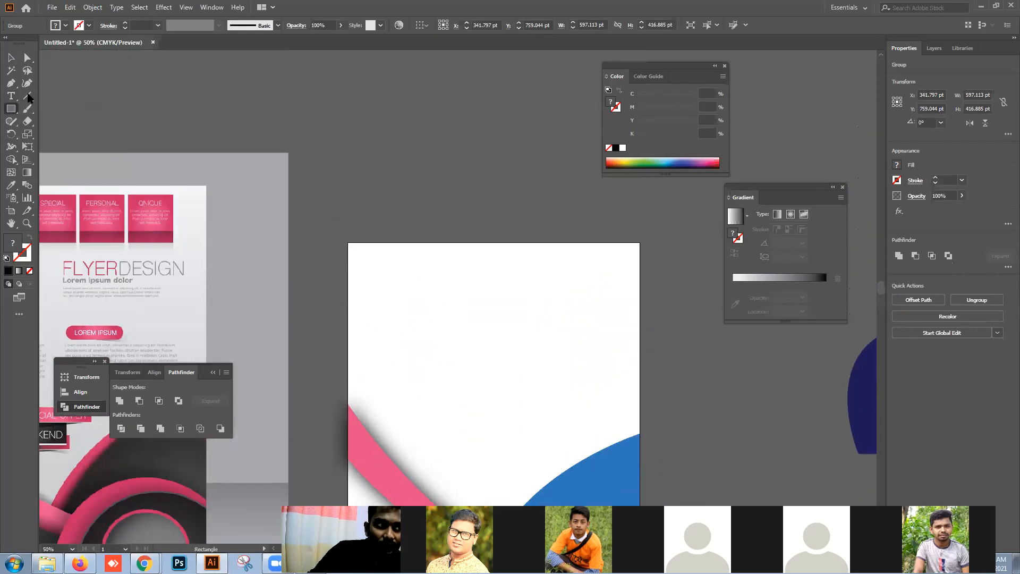
{"action": "left_click", "coordinate": [10, 83]}
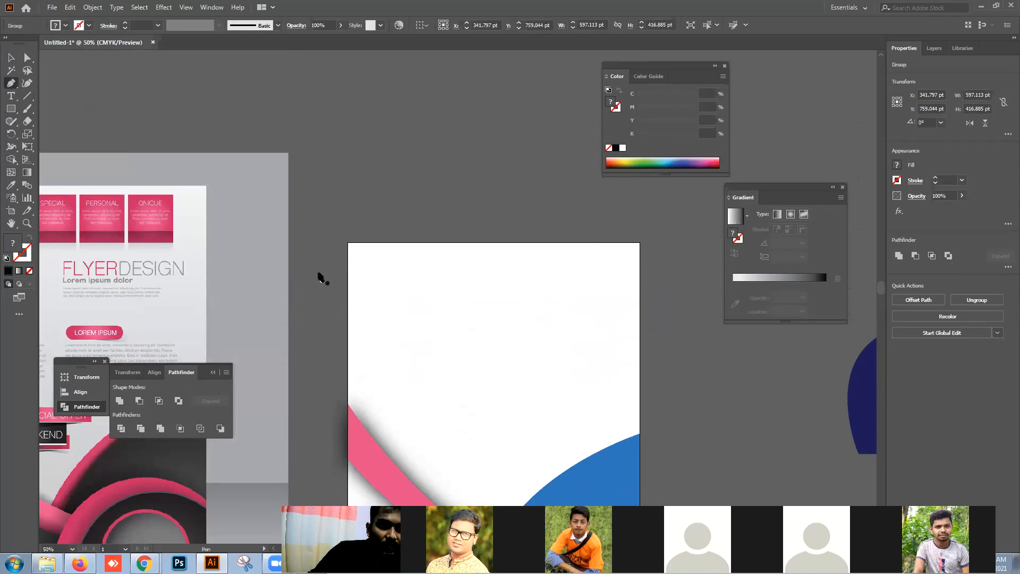
{"action": "left_click", "coordinate": [348, 243]}
{"action": "left_click_drag", "start_coordinate": [546, 310], "coordinate": [640, 246]}
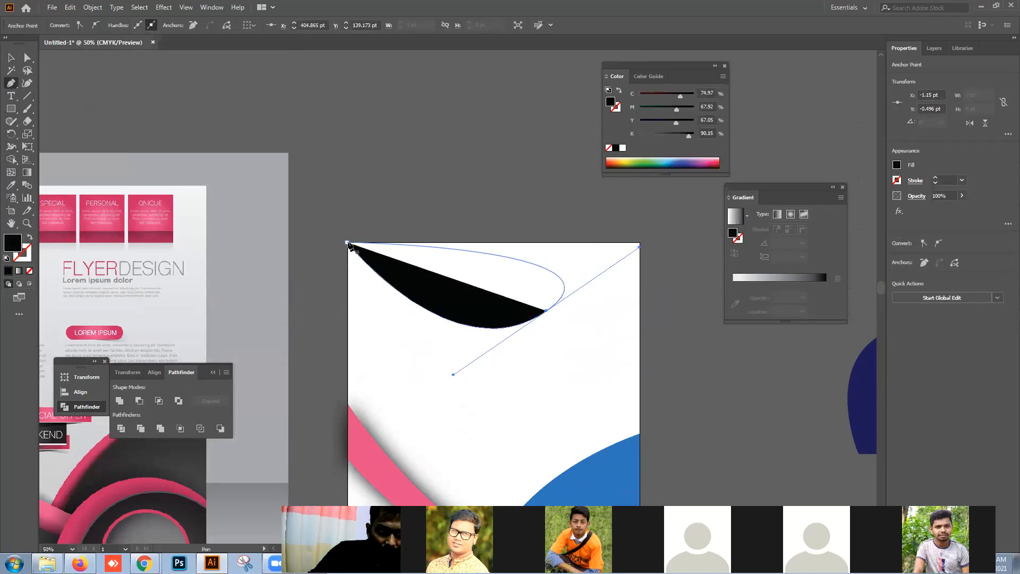
{"action": "left_click", "coordinate": [349, 244]}
{"action": "left_click", "coordinate": [620, 161]}
{"action": "key", "text": "v"}
{"action": "left_click", "coordinate": [333, 158]}
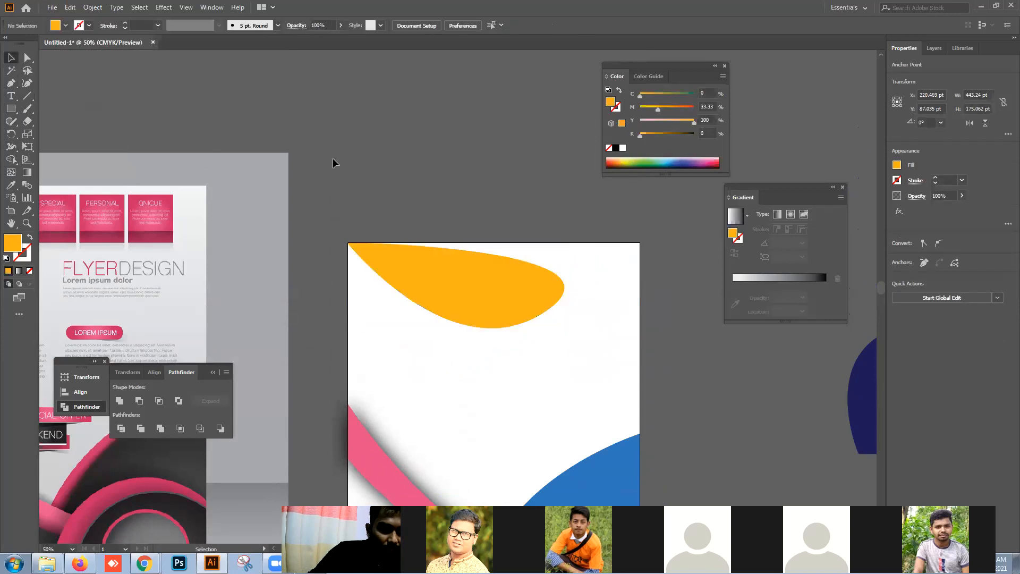
- Try pasting a copy of the orange leaf shape and moving it above the artboard, and undo both
{"action": "left_click", "coordinate": [438, 263]}
{"action": "key", "text": "a"}
{"action": "key", "text": "v"}
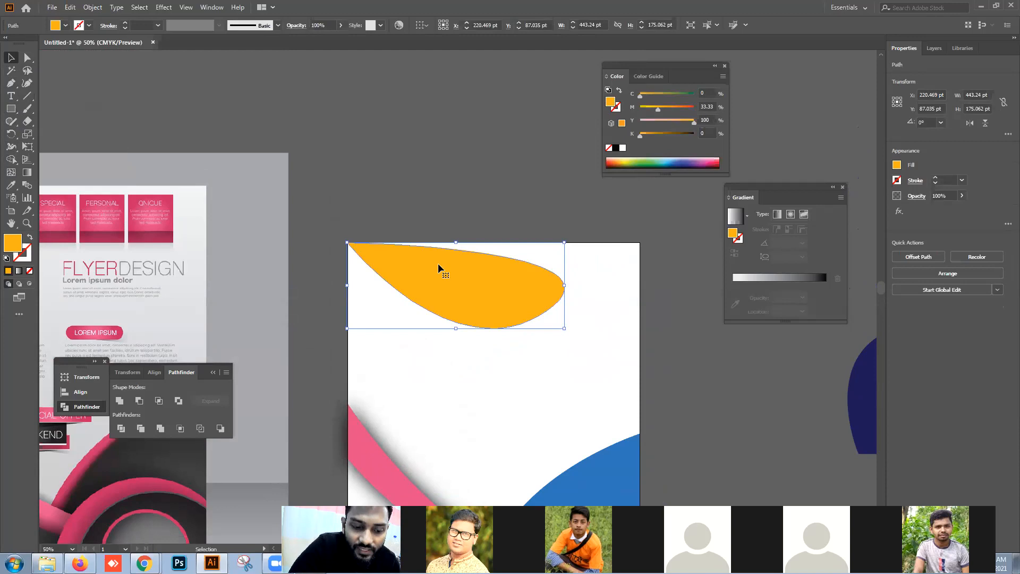
{"action": "key", "text": "ctrl+c"}
{"action": "key", "text": "ctrl+v"}
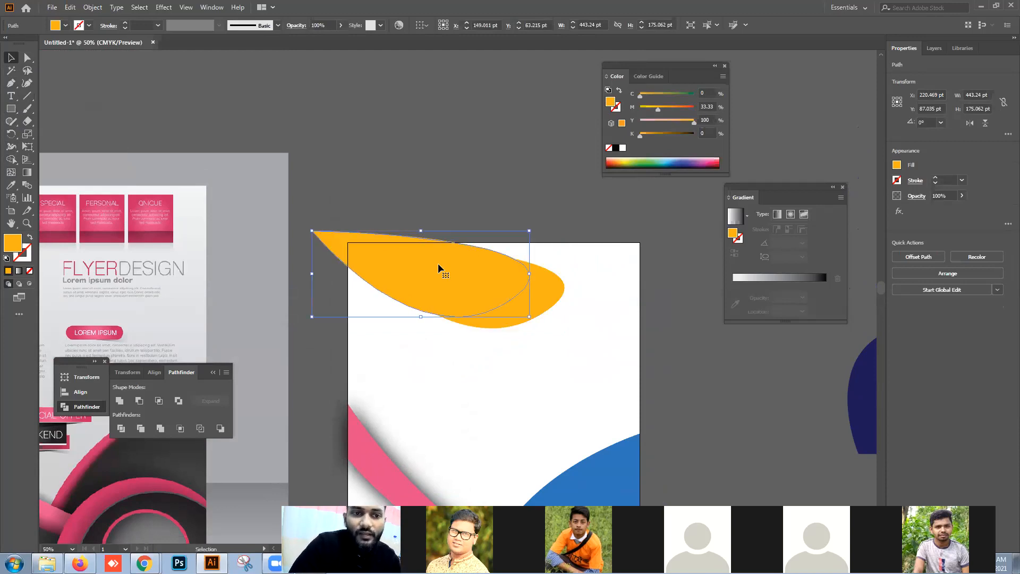
{"action": "left_click_drag", "start_coordinate": [483, 290], "coordinate": [457, 205]}
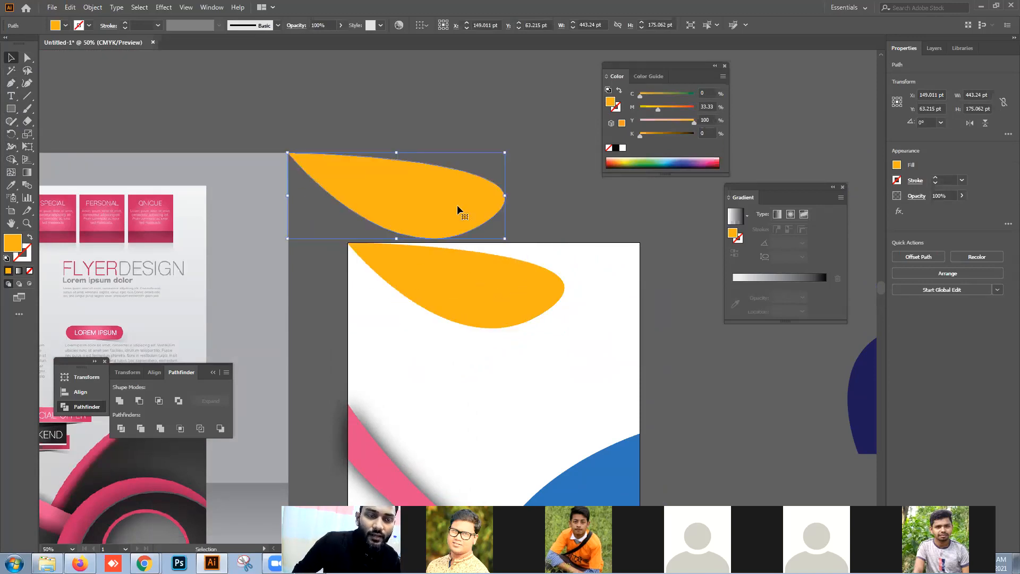
{"action": "key", "text": "ctrl+z"}
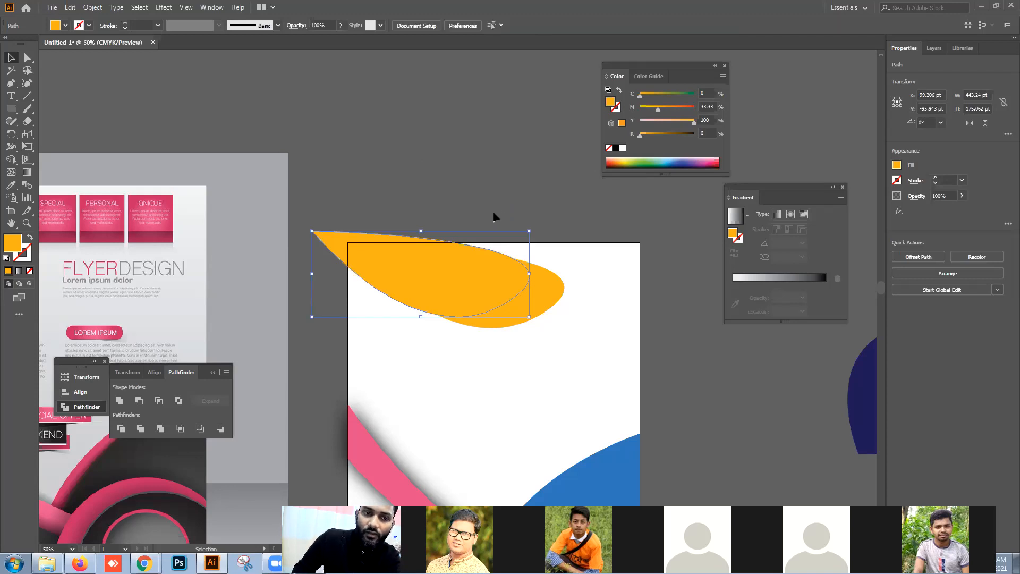
{"action": "key", "text": "ctrl+z"}
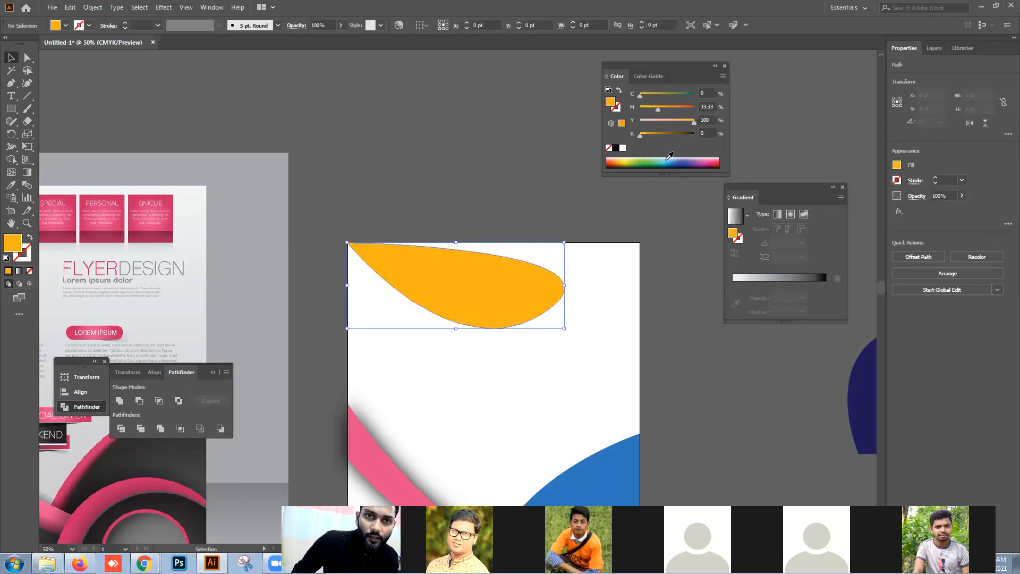
- Change the leaf shape's fill to light blue
{"action": "left_click", "coordinate": [665, 161]}
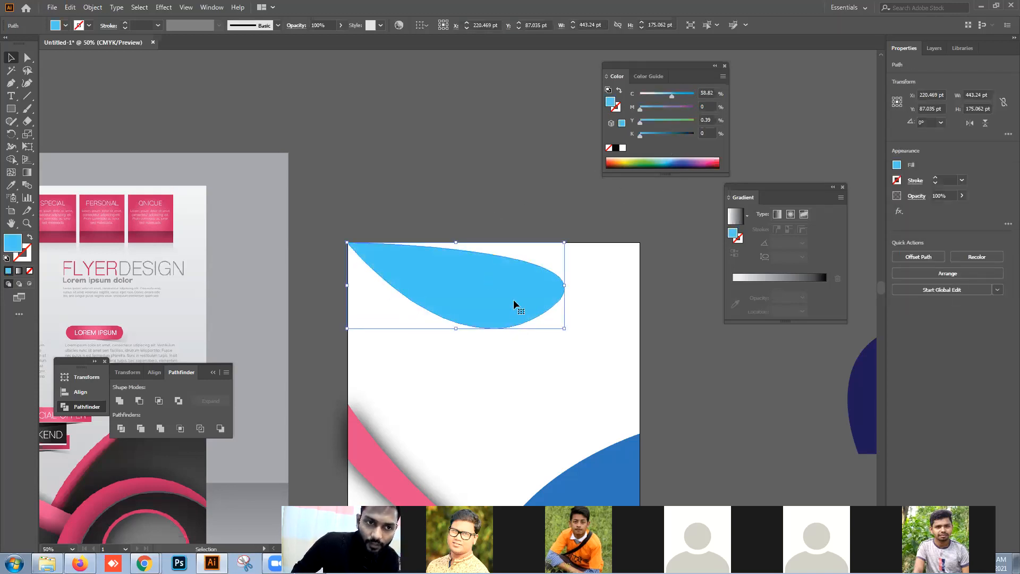
- Paste a copy of the light blue leaf shape, move it above the artboard and delete it
{"action": "key", "text": "a"}
{"action": "key", "text": "v"}
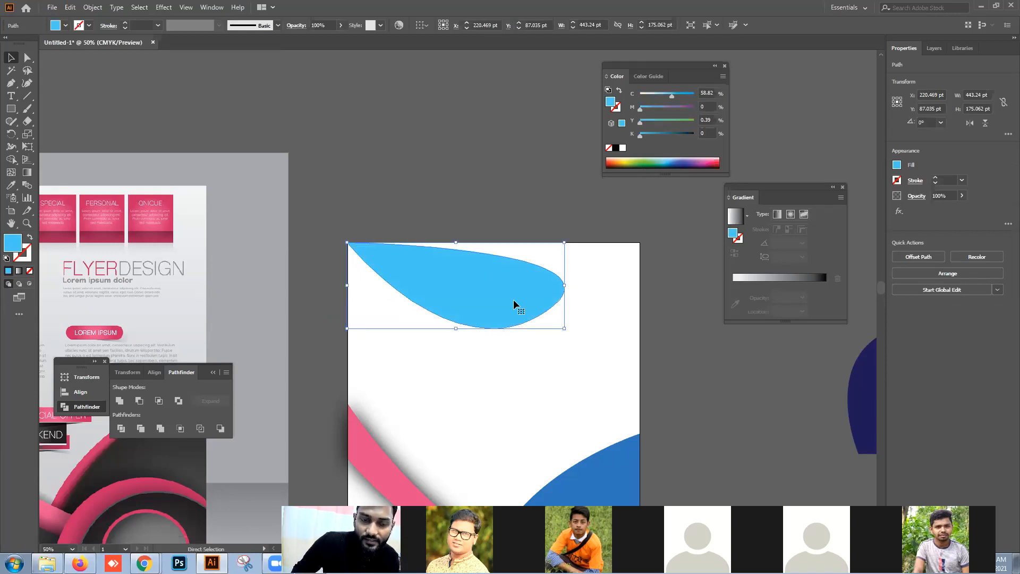
{"action": "key", "text": "ctrl+v"}
{"action": "left_click_drag", "start_coordinate": [476, 288], "coordinate": [477, 165]}
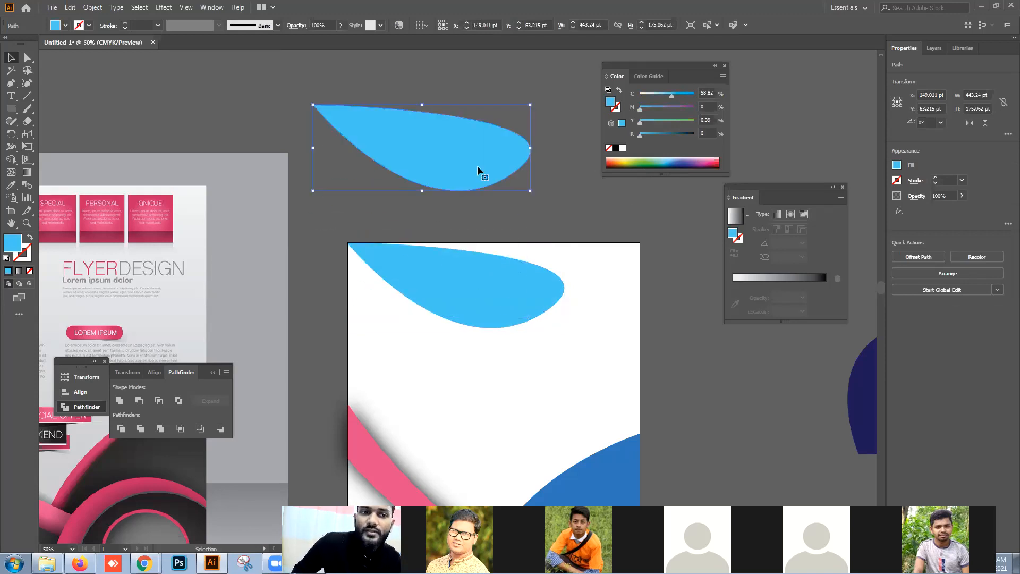
{"action": "key", "text": "Delete"}
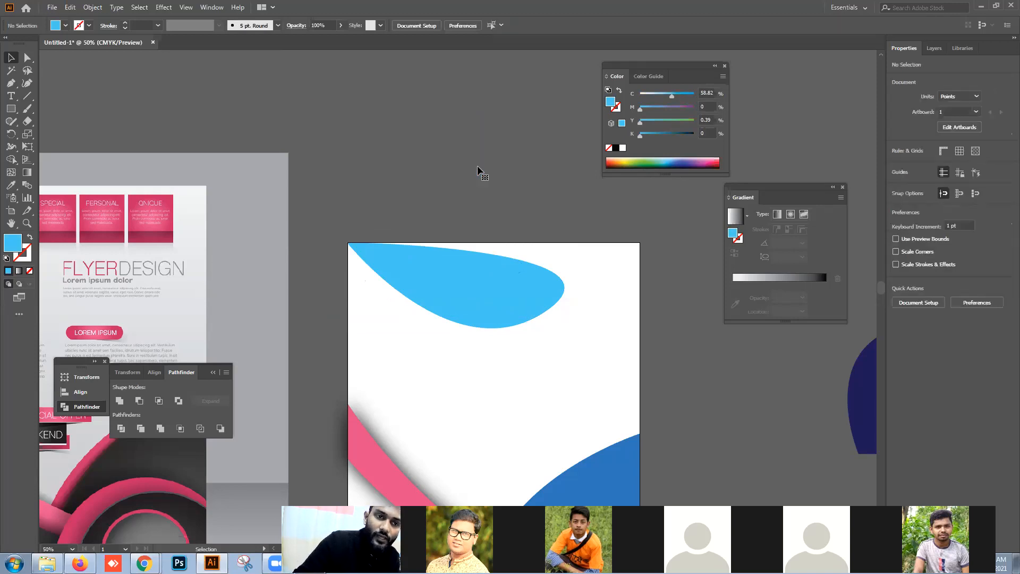
- Copy the light blue leaf shape and paste the copy directly behind the original
{"action": "left_click", "coordinate": [484, 263]}
{"action": "left_click", "coordinate": [484, 261]}
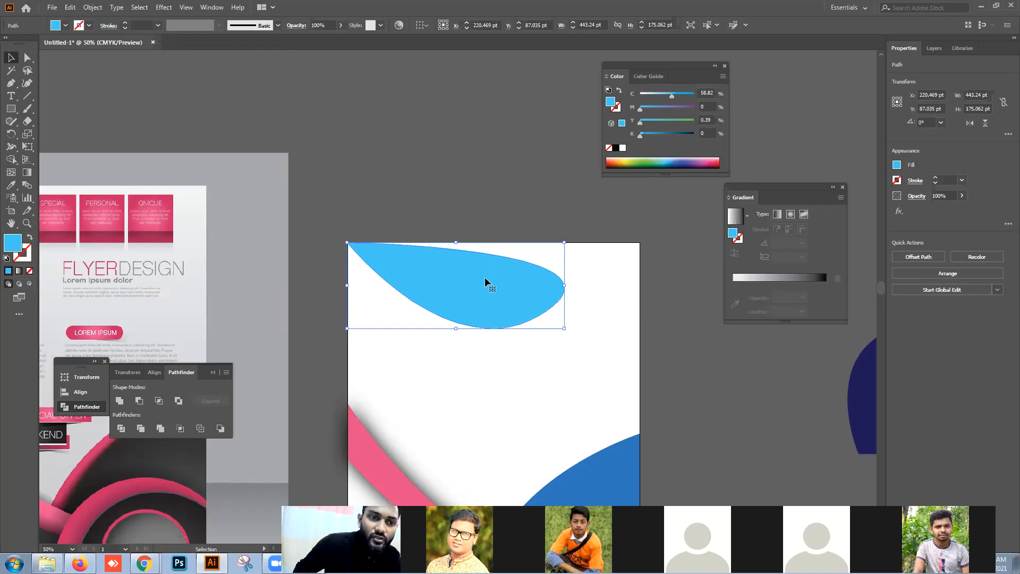
{"action": "key", "text": "a"}
{"action": "key", "text": "v"}
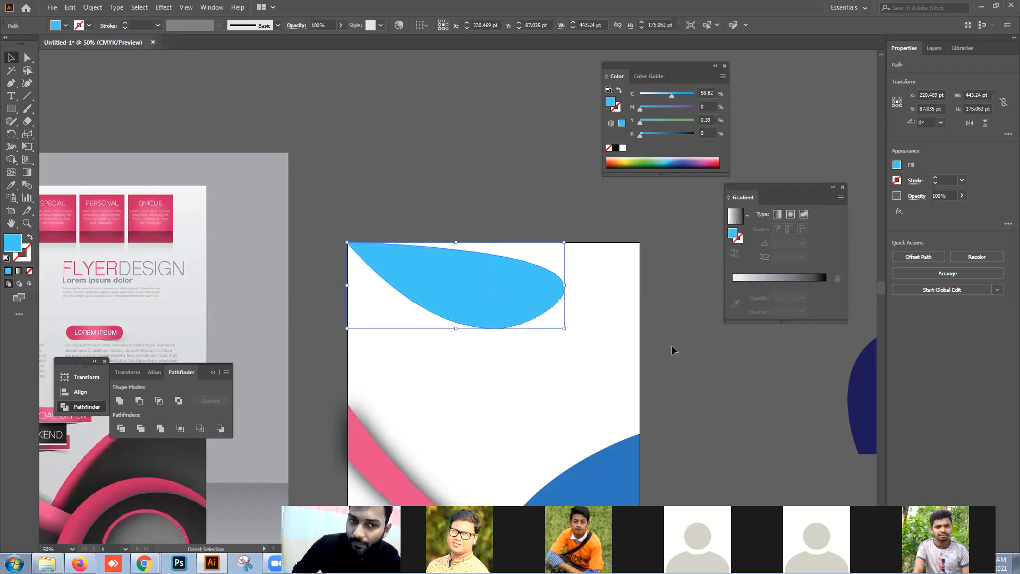
{"action": "left_click", "coordinate": [571, 332]}
{"action": "left_click", "coordinate": [505, 298]}
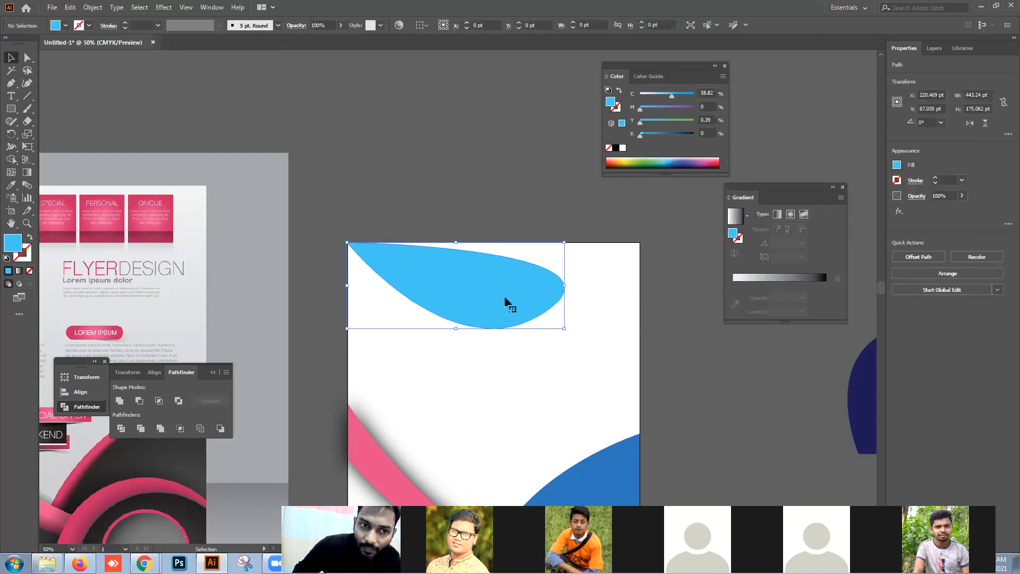
- Try moving the light blue leaf shape up and to the left, and undo the move
{"action": "key", "text": "a"}
{"action": "left_click_drag", "start_coordinate": [558, 290], "coordinate": [489, 245]}
{"action": "key", "text": "ctrl+z"}
- Try filling the leaf shape and the page-sized object together with black, and undo the fill
{"action": "left_click_drag", "start_coordinate": [600, 307], "coordinate": [439, 211]}
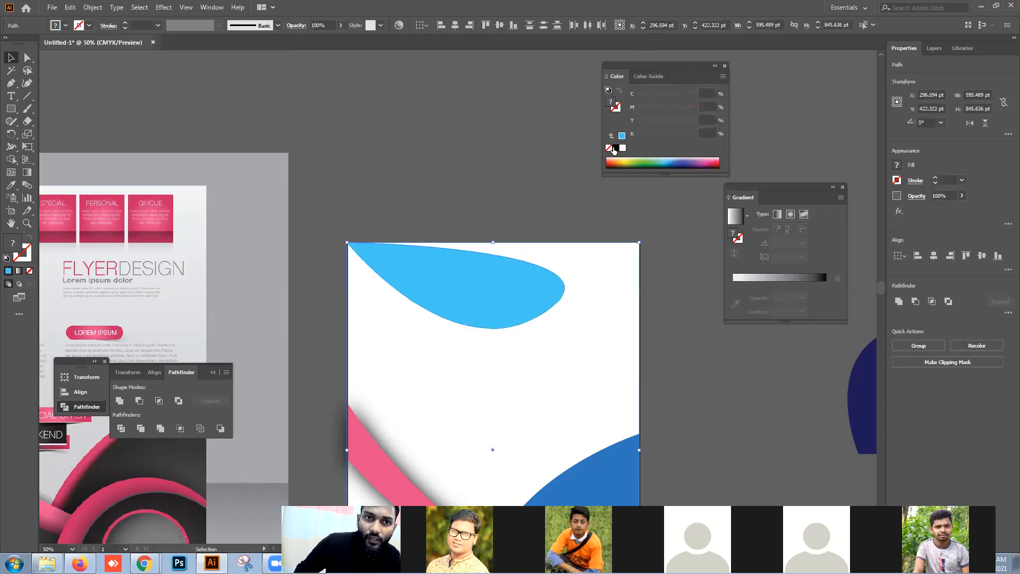
{"action": "left_click", "coordinate": [615, 148]}
{"action": "left_click", "coordinate": [724, 383]}
{"action": "key", "text": "ctrl+z"}
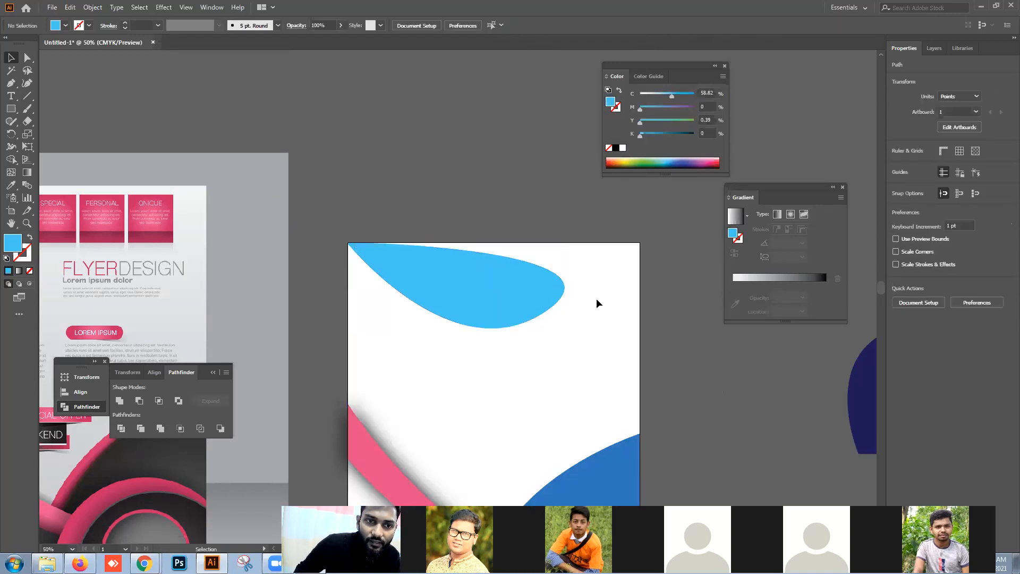
- Lock the page-sized object, then try filling the selected leaf shapes with black and undo the fill
{"action": "left_click_drag", "start_coordinate": [681, 340], "coordinate": [617, 319]}
{"action": "key", "text": "ctrl+2"}
{"action": "left_click_drag", "start_coordinate": [471, 213], "coordinate": [503, 298]}
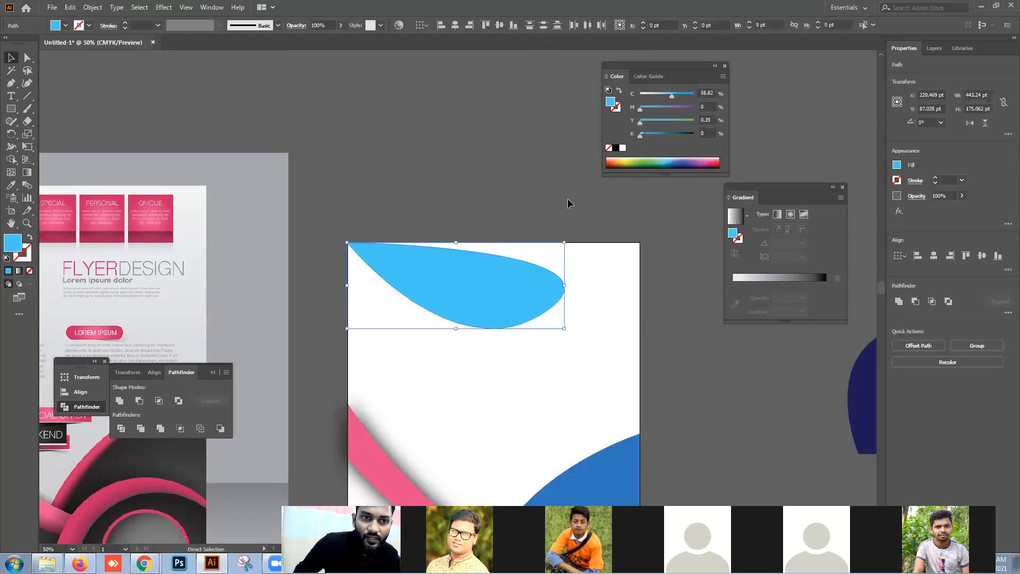
{"action": "left_click", "coordinate": [615, 148]}
{"action": "key", "text": "ctrl+z"}
- Try moving the light blue leaf shape down and to the right, and undo the move and the preceding edits
{"action": "left_click", "coordinate": [520, 246]}
{"action": "left_click_drag", "start_coordinate": [516, 272], "coordinate": [539, 305]}
{"action": "key", "text": "ctrl+z"}
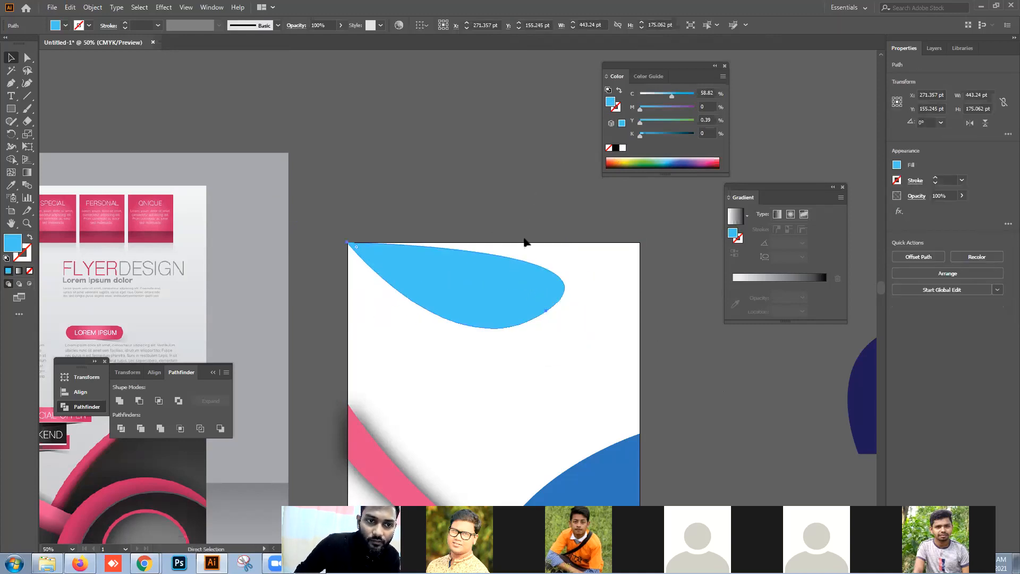
{"action": "left_click", "coordinate": [525, 243]}
{"action": "key", "text": "v"}
{"action": "left_click", "coordinate": [490, 273]}
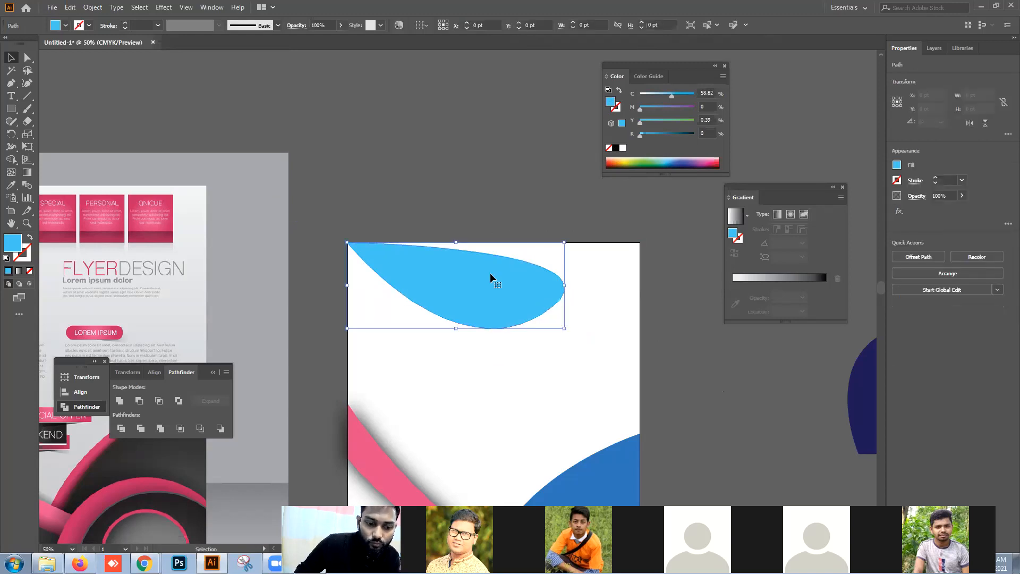
{"action": "key", "text": "ctrl+z"}
{"action": "key", "text": "ctrl+z"}
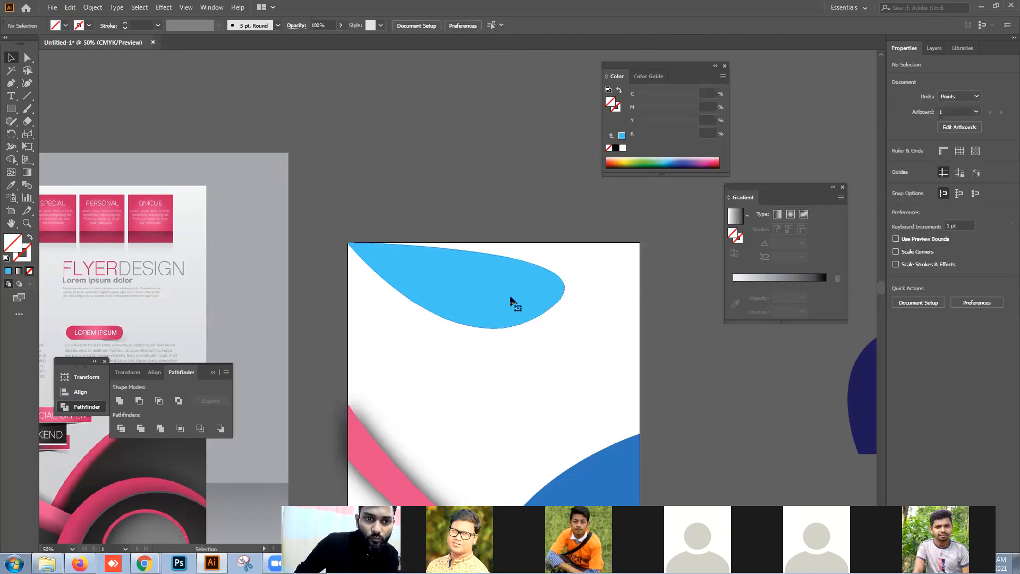
- Place a copy of the light blue leaf shape directly behind it and fill the copy with black
{"action": "left_click", "coordinate": [510, 300]}
{"action": "left_click", "coordinate": [651, 317]}
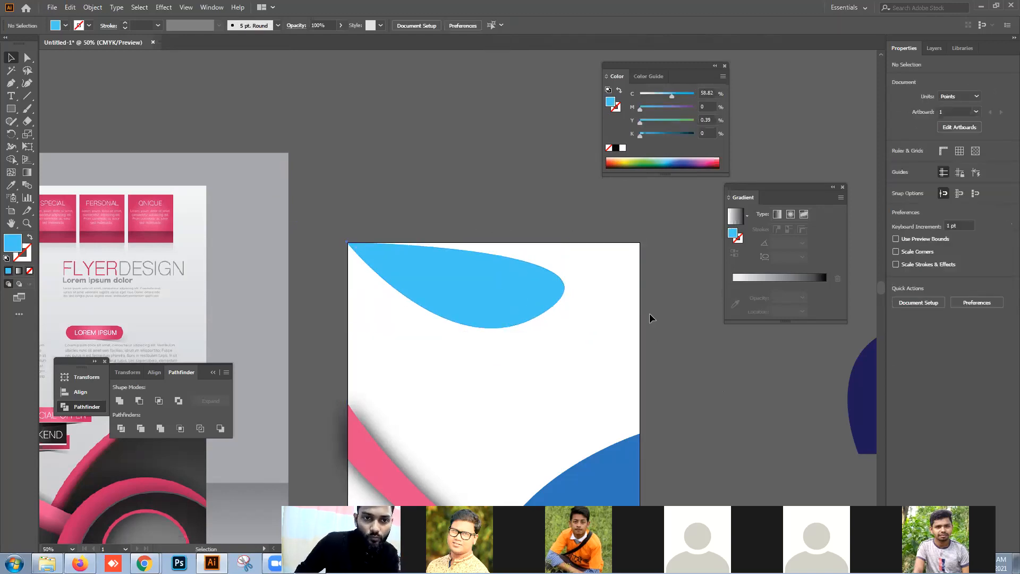
{"action": "left_click", "coordinate": [553, 294]}
{"action": "left_click", "coordinate": [616, 149]}
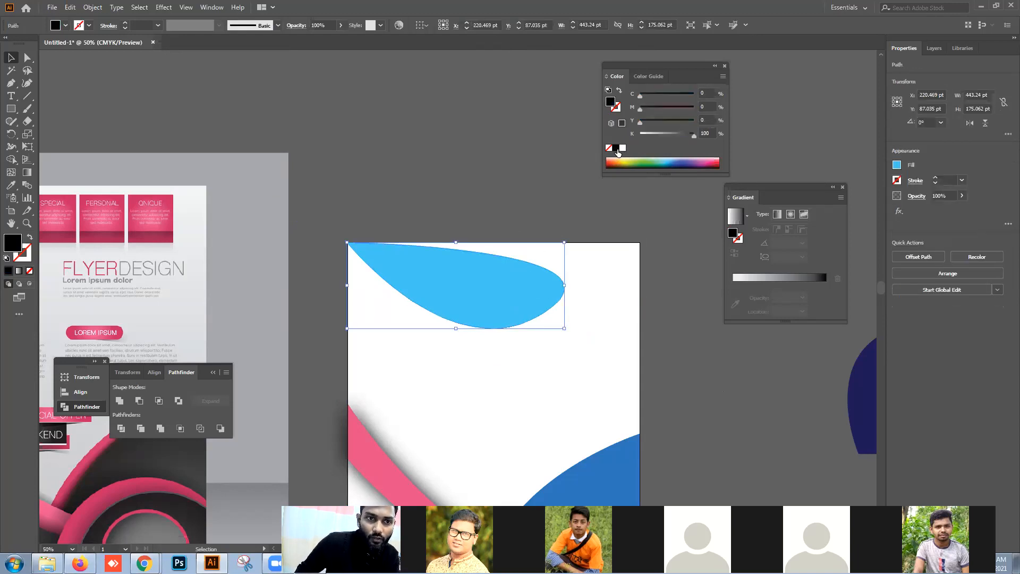
{"action": "left_click", "coordinate": [556, 149]}
- Try moving the black leaf copy down from behind the light blue leaf, and undo the move
{"action": "left_click_drag", "start_coordinate": [501, 285], "coordinate": [489, 325]}
{"action": "key", "text": "ctrl+z"}
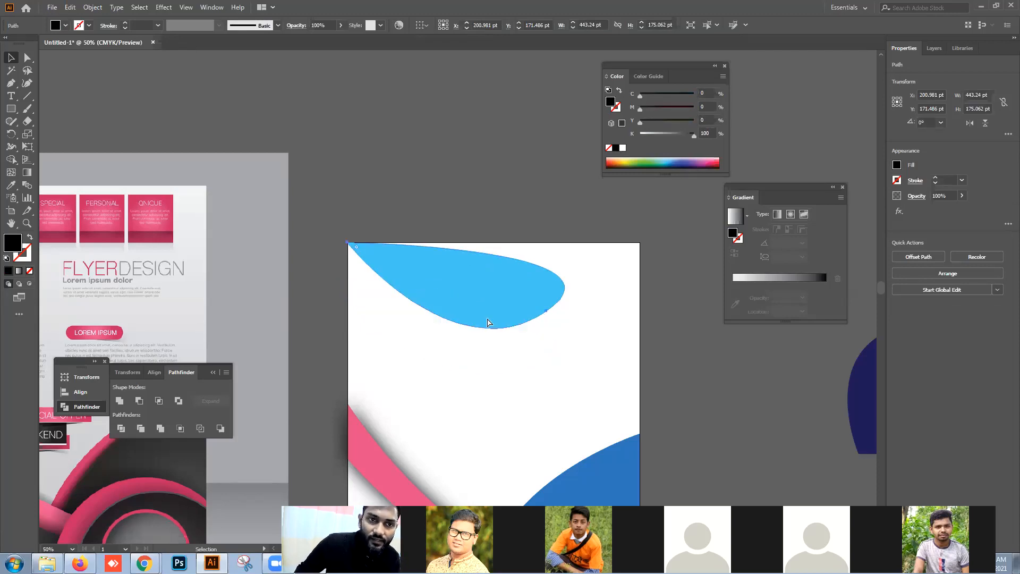
{"action": "left_click_drag", "start_coordinate": [476, 282], "coordinate": [483, 337]}
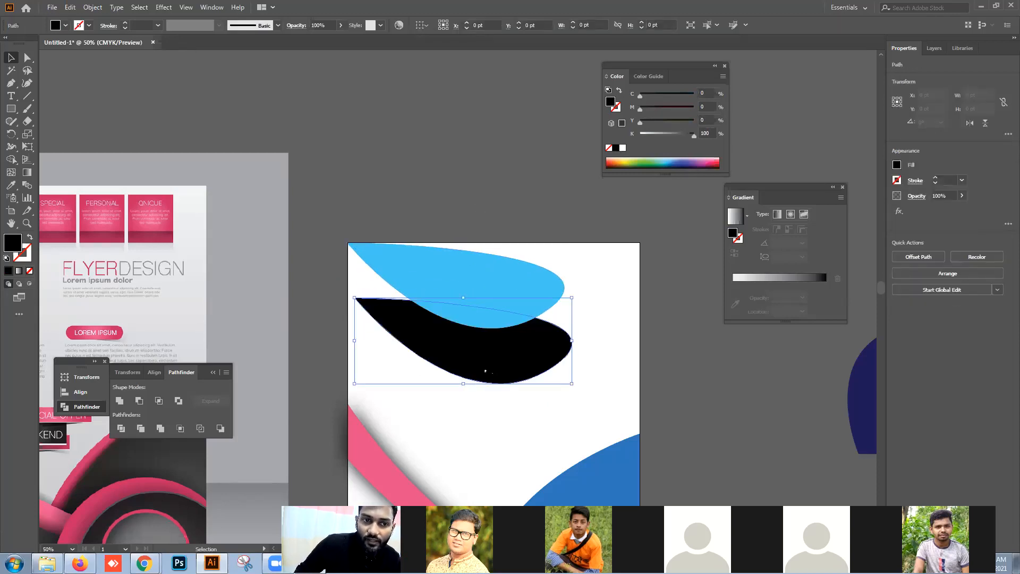
{"action": "key", "text": "ctrl+z"}
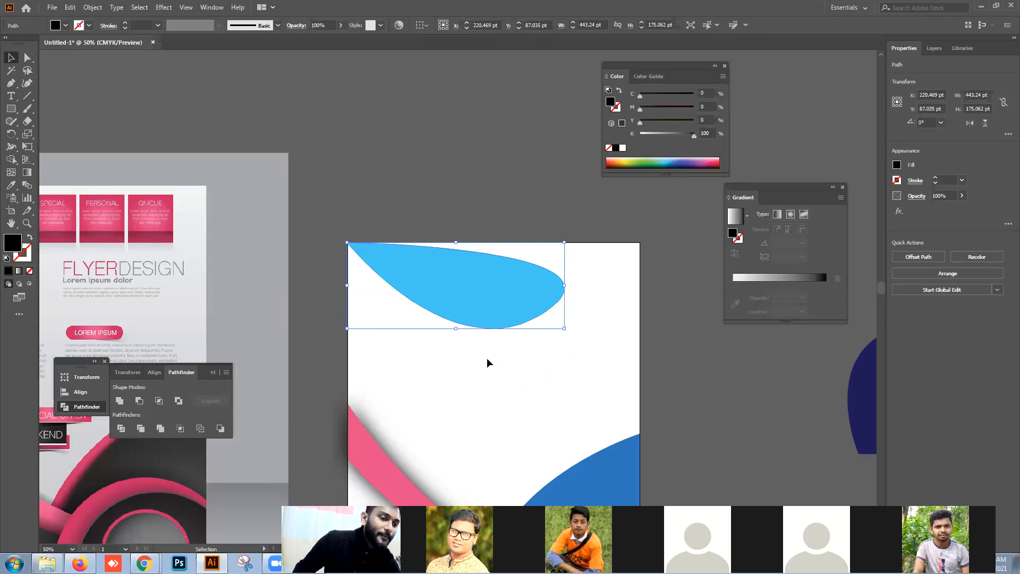
- Apply a Gaussian Blur to the black leaf copy to form a soft shadow around the light blue leaf
{"action": "left_click", "coordinate": [164, 7]}
{"action": "mouse_move", "coordinate": [207, 185]}
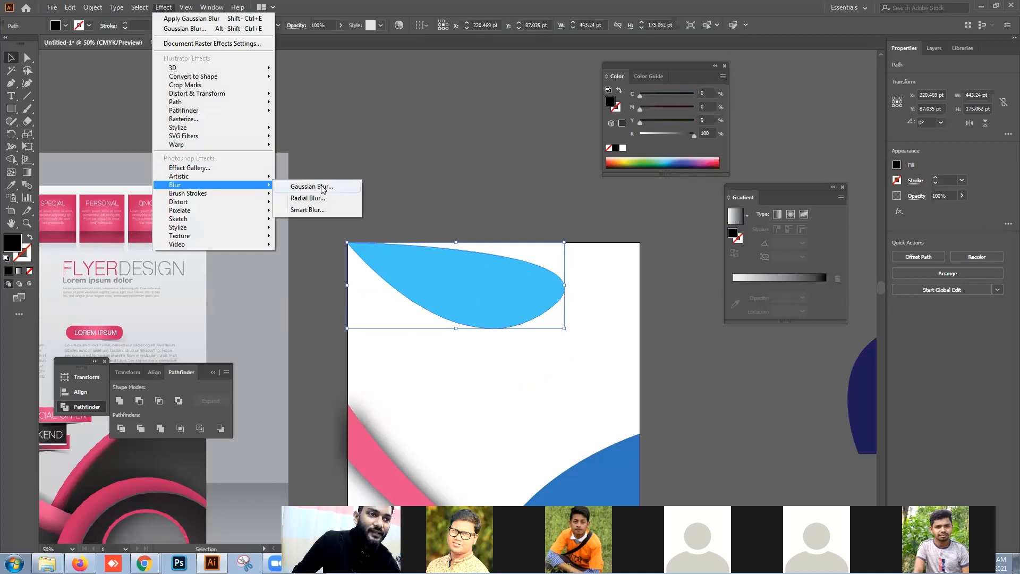
{"action": "left_click", "coordinate": [311, 186]}
{"action": "left_click", "coordinate": [570, 292]}
{"action": "mouse_move", "coordinate": [618, 270]}
{"action": "left_mouse_down"}
{"action": "mouse_move", "coordinate": [630, 267]}
{"action": "mouse_move", "coordinate": [596, 274]}
{"action": "mouse_move", "coordinate": [611, 280]}
{"action": "left_mouse_up"}
{"action": "left_click", "coordinate": [611, 291]}
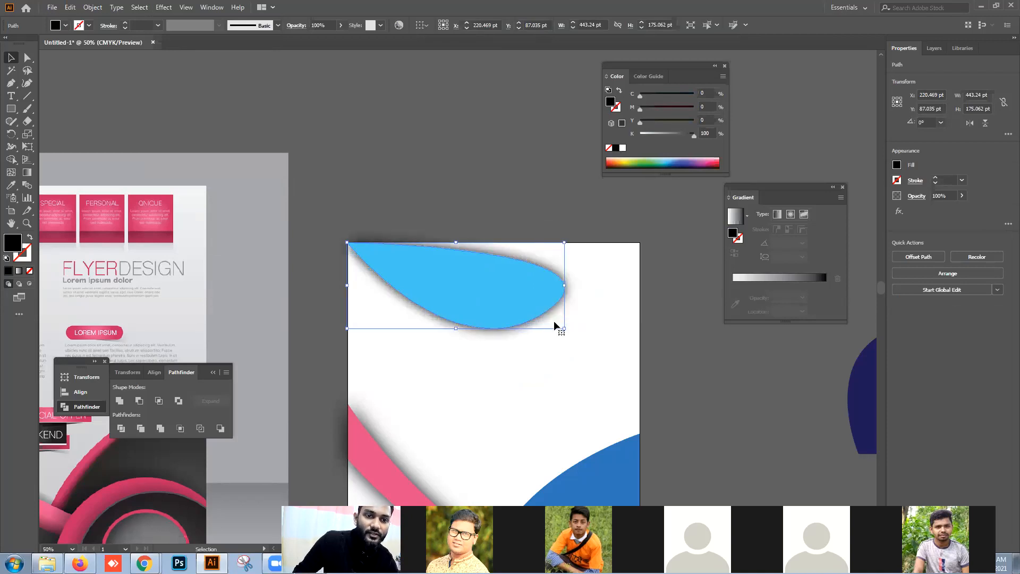
- Shrink the blurred black leaf slightly to about 439 by 174 pt and deselect it
{"action": "mouse_move", "coordinate": [566, 329]}
{"action": "left_mouse_down"}
{"action": "mouse_move", "coordinate": [584, 342]}
{"action": "mouse_move", "coordinate": [565, 329]}
{"action": "left_mouse_up"}
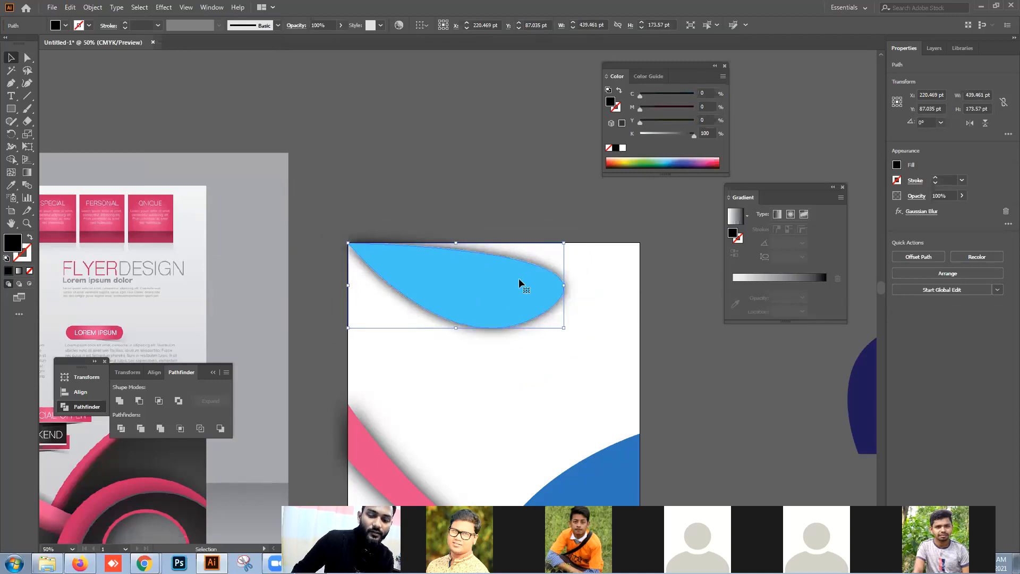
{"action": "key", "text": "Return"}
{"action": "left_click", "coordinate": [567, 362]}
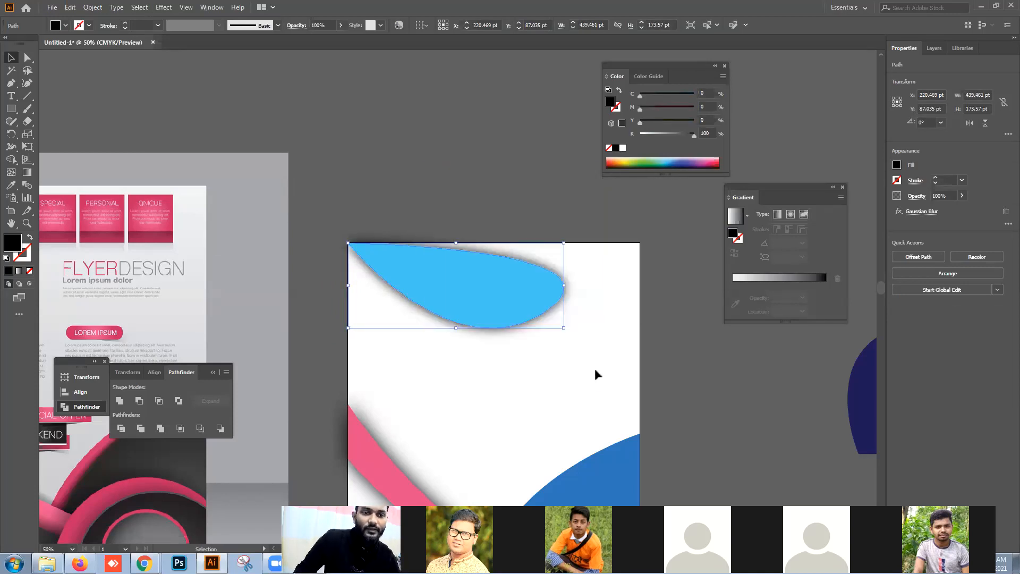
{"action": "left_click", "coordinate": [596, 371]}
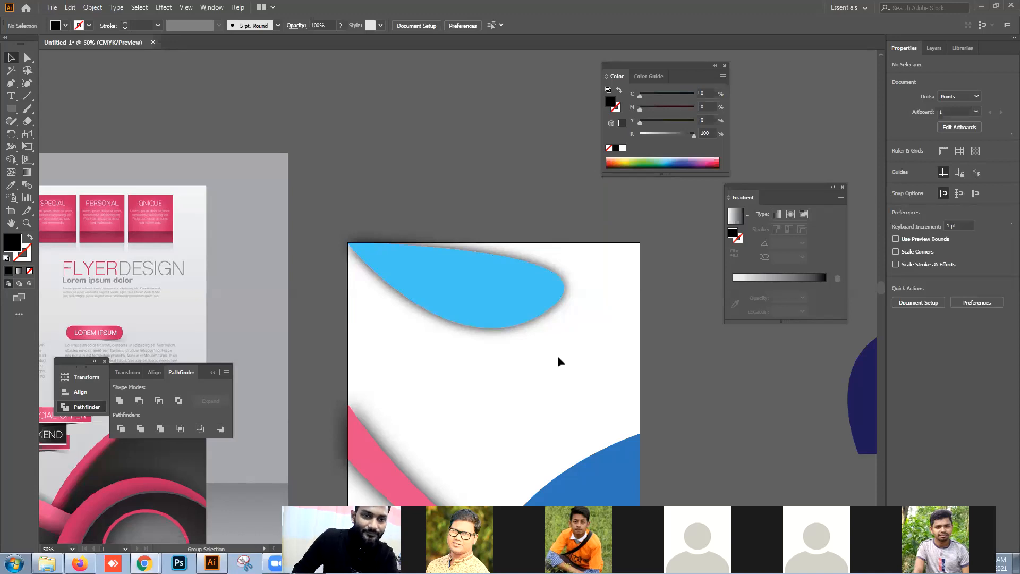
{"action": "left_click", "coordinate": [558, 361]}
{"action": "left_click", "coordinate": [605, 359]}
{"action": "left_click", "coordinate": [692, 371]}
{"action": "left_click", "coordinate": [640, 358]}
{"action": "left_click", "coordinate": [636, 358]}
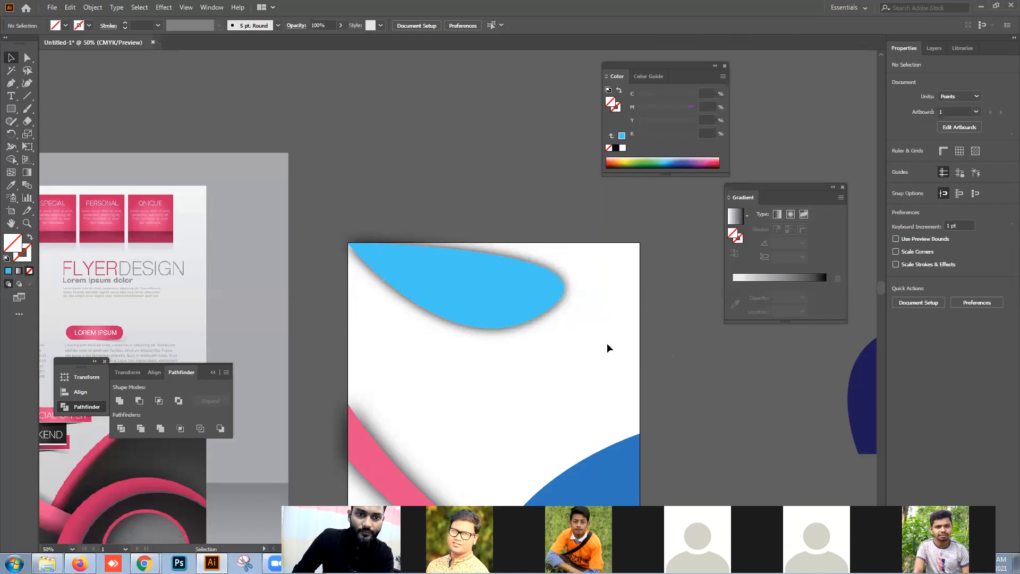
- Delete the light blue leaf and its blurred black shadow from the top of the artboard
{"action": "left_click", "coordinate": [423, 234]}
{"action": "key", "text": "Delete"}
- Shift the dark bottom shape slightly down and right, and move the blue curved shape up into the artboard's upper right corner
{"action": "left_click_drag", "start_coordinate": [474, 353], "coordinate": [480, 195]}
{"action": "left_click_drag", "start_coordinate": [477, 417], "coordinate": [483, 338]}
{"action": "left_click_drag", "start_coordinate": [529, 397], "coordinate": [506, 337]}
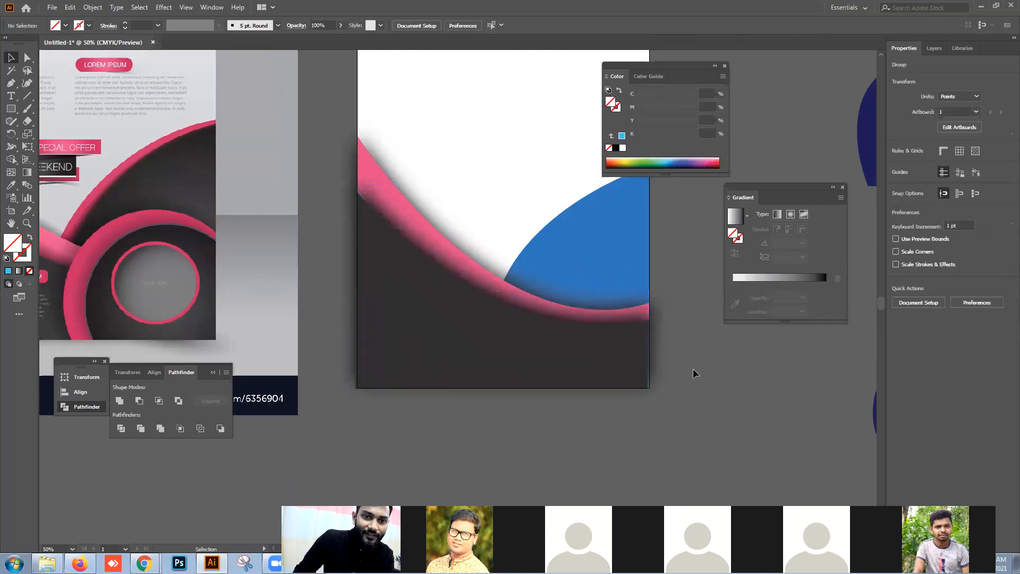
{"action": "left_click_drag", "start_coordinate": [593, 348], "coordinate": [603, 378]}
{"action": "left_click_drag", "start_coordinate": [522, 258], "coordinate": [502, 361]}
{"action": "left_click_drag", "start_coordinate": [600, 263], "coordinate": [524, 359]}
{"action": "left_click_drag", "start_coordinate": [509, 409], "coordinate": [509, 218]}
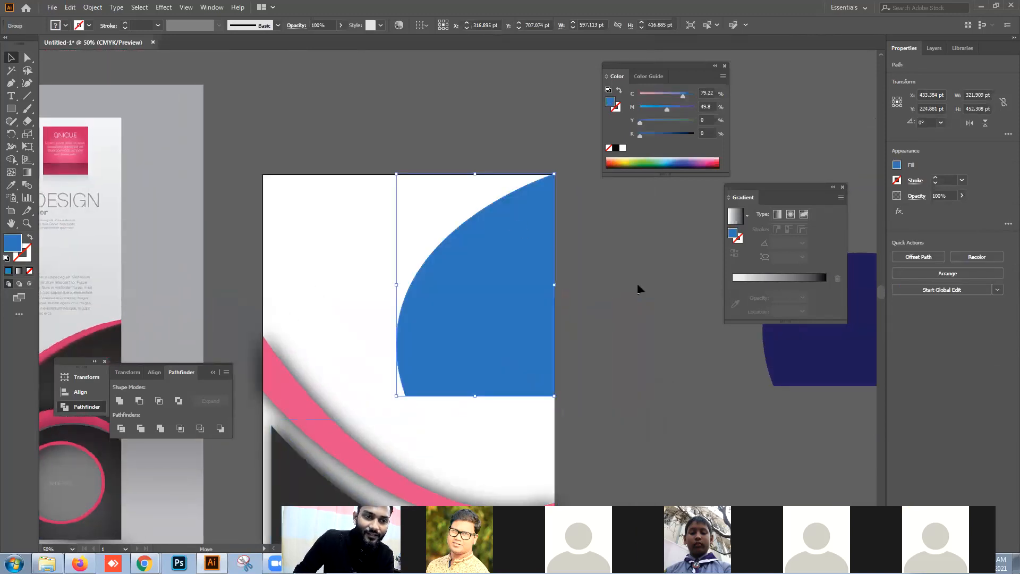
{"action": "left_click", "coordinate": [615, 295]}
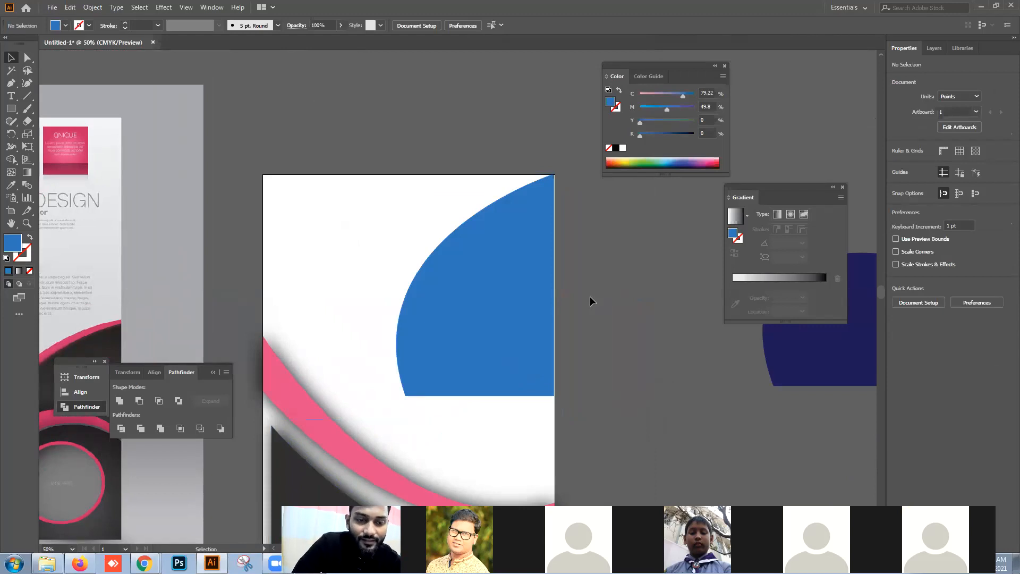
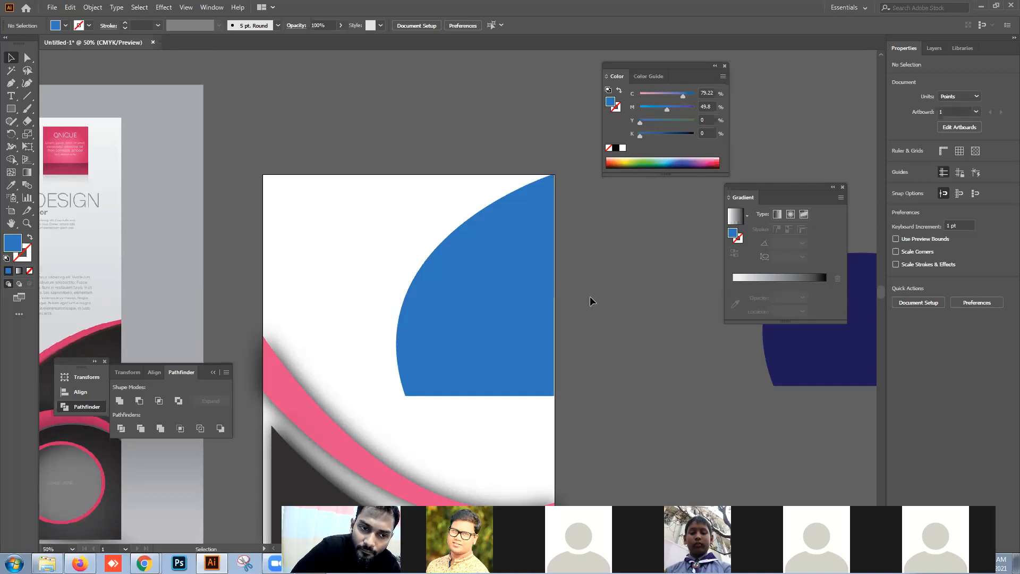
- Move the blue curved shape toward the page centre and enlarge a copy of it to about 365 by 513 pt
{"action": "left_click_drag", "start_coordinate": [514, 288], "coordinate": [467, 261]}
{"action": "left_click_drag", "start_coordinate": [469, 304], "coordinate": [477, 315]}
{"action": "left_click_drag", "start_coordinate": [513, 382], "coordinate": [483, 365]}
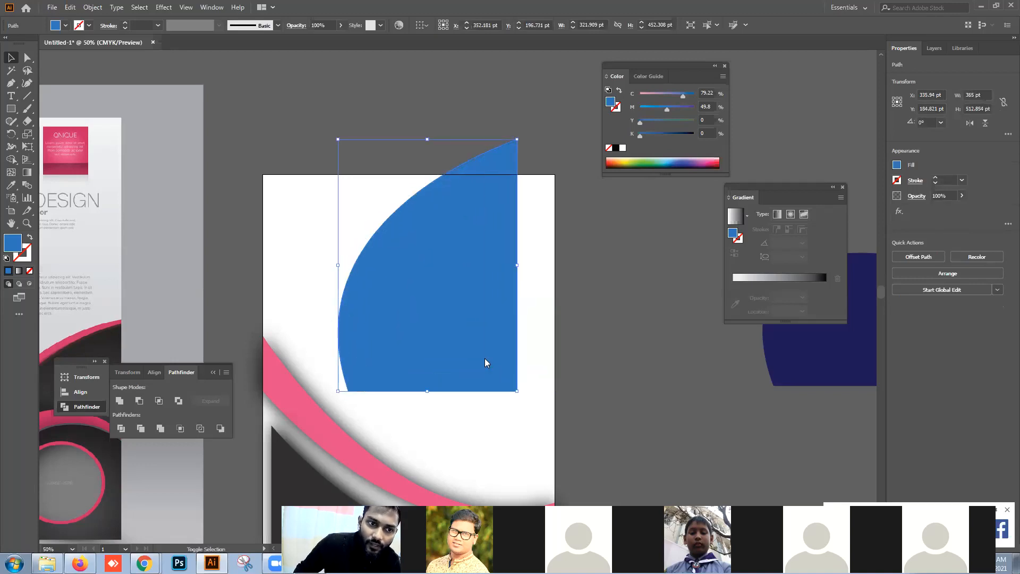
- Send the enlarged copy of the blue shape to the back, fill it with black and deselect it
{"action": "right_click", "coordinate": [484, 360]}
{"action": "mouse_move", "coordinate": [522, 306]}
{"action": "left_click", "coordinate": [617, 344]}
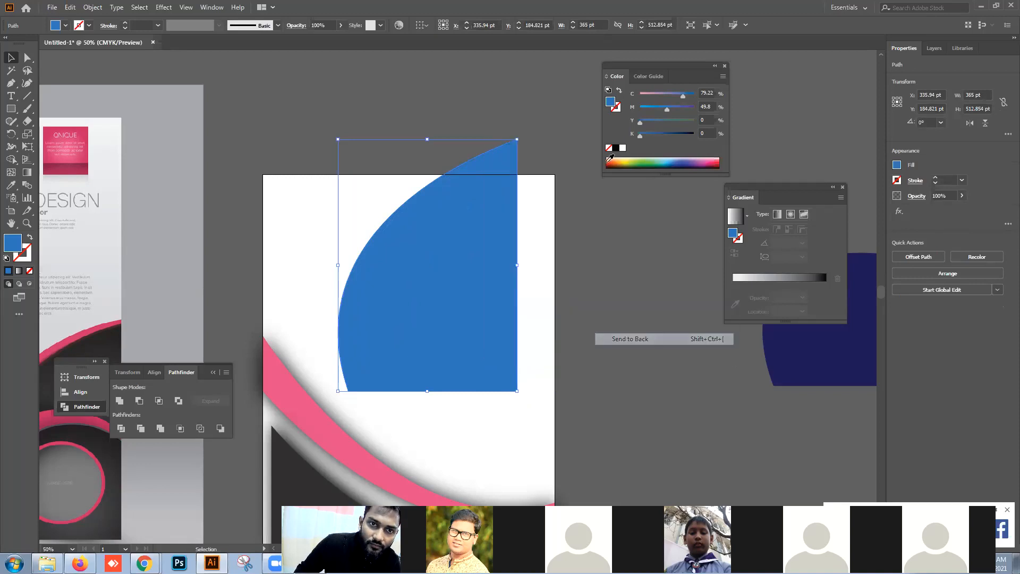
{"action": "left_click", "coordinate": [616, 147]}
{"action": "left_click", "coordinate": [528, 377]}
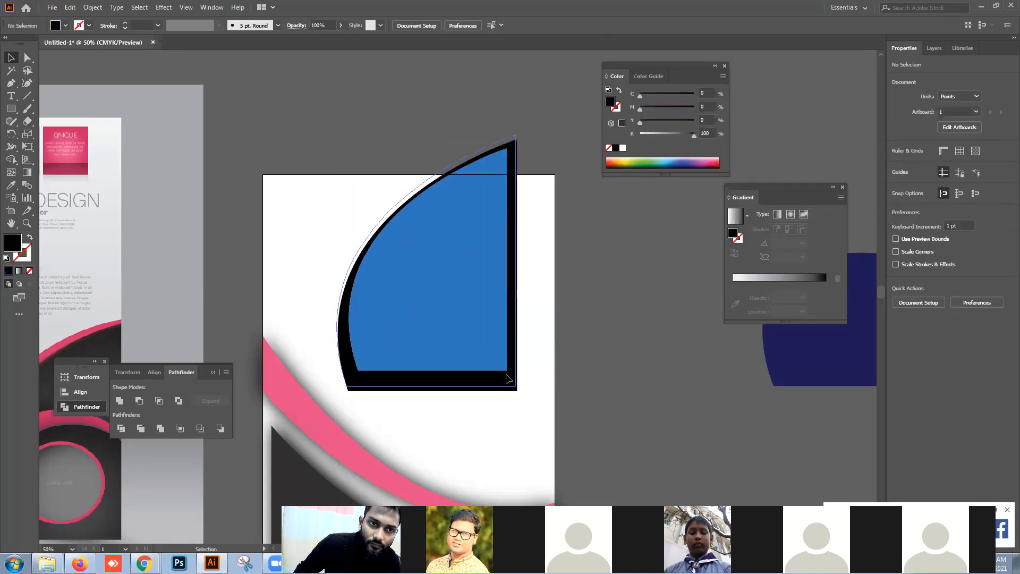
- Nudge the black copy slightly upward behind the blue shape, reduce its opacity to 10% and deselect it
{"action": "left_click_drag", "start_coordinate": [506, 375], "coordinate": [505, 368]}
{"action": "left_click", "coordinate": [341, 25]}
{"action": "left_click_drag", "start_coordinate": [342, 39], "coordinate": [302, 40]}
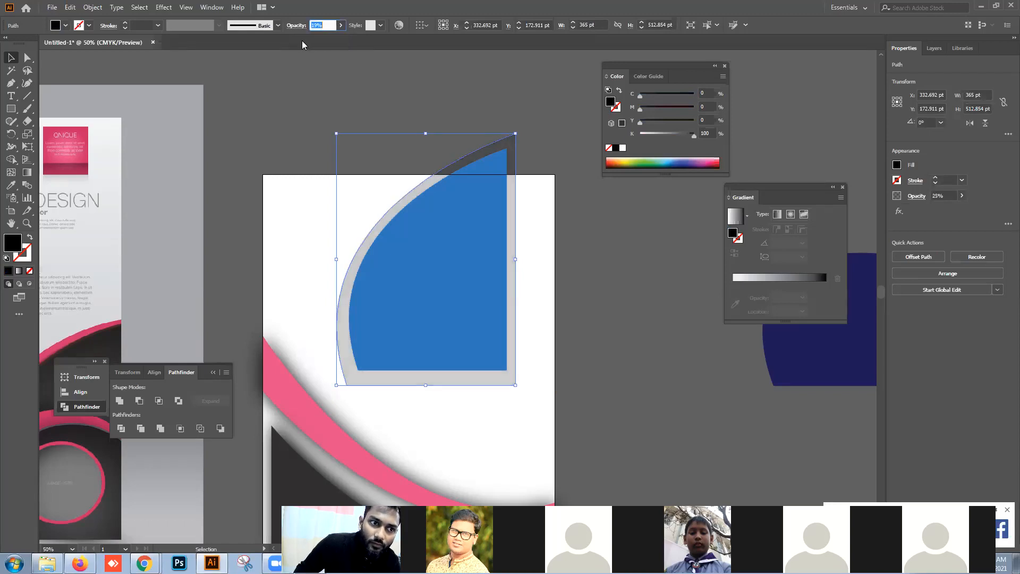
{"action": "left_click", "coordinate": [340, 25]}
{"action": "mouse_move", "coordinate": [318, 40]}
{"action": "left_mouse_down"}
{"action": "mouse_move", "coordinate": [329, 39]}
{"action": "mouse_move", "coordinate": [297, 41]}
{"action": "left_mouse_up"}
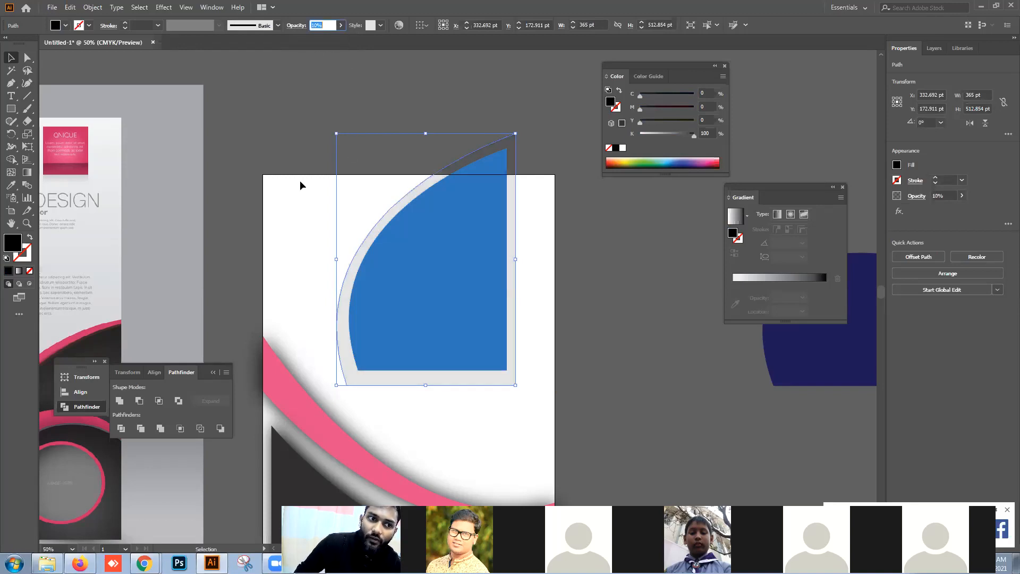
{"action": "left_click", "coordinate": [292, 219]}
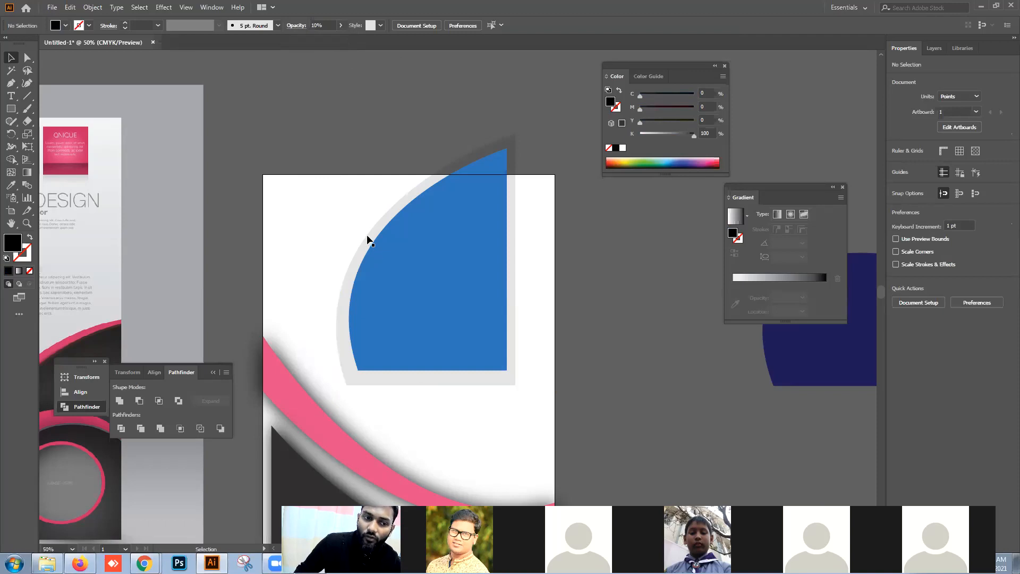
- Move the blue shape and its translucent copy apart, and fill the translucent copy with green
{"action": "left_click_drag", "start_coordinate": [375, 237], "coordinate": [450, 190]}
{"action": "left_click", "coordinate": [354, 194]}
{"action": "left_click", "coordinate": [642, 162]}
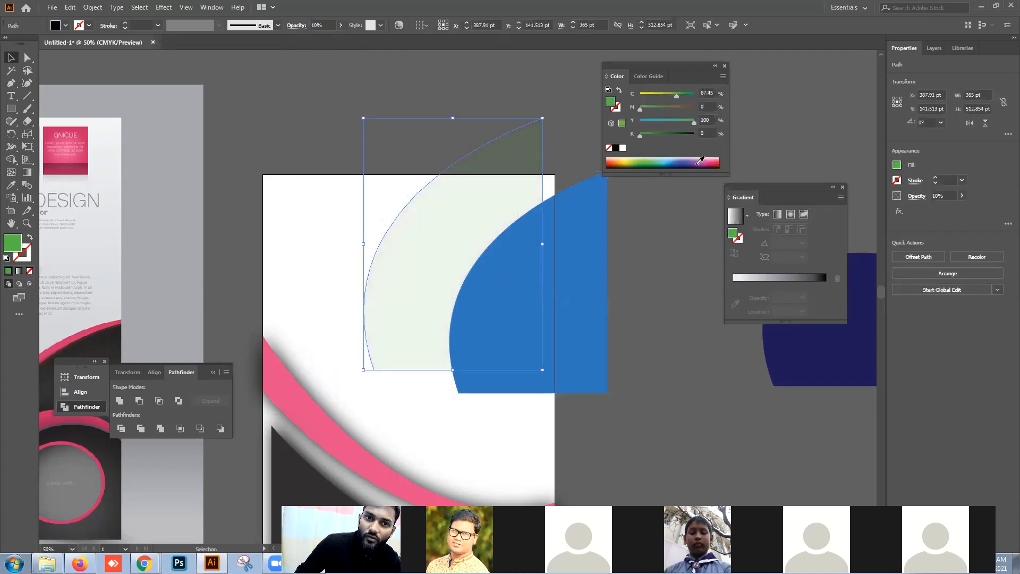
- Fill the translucent back shape with crimson pink and move the blue curved shape over it
{"action": "left_click", "coordinate": [696, 164]}
{"action": "left_click", "coordinate": [711, 164]}
{"action": "left_click", "coordinate": [661, 260]}
{"action": "left_click_drag", "start_coordinate": [567, 273], "coordinate": [500, 248]}
{"action": "left_click", "coordinate": [611, 292]}
{"action": "left_click", "coordinate": [437, 182]}
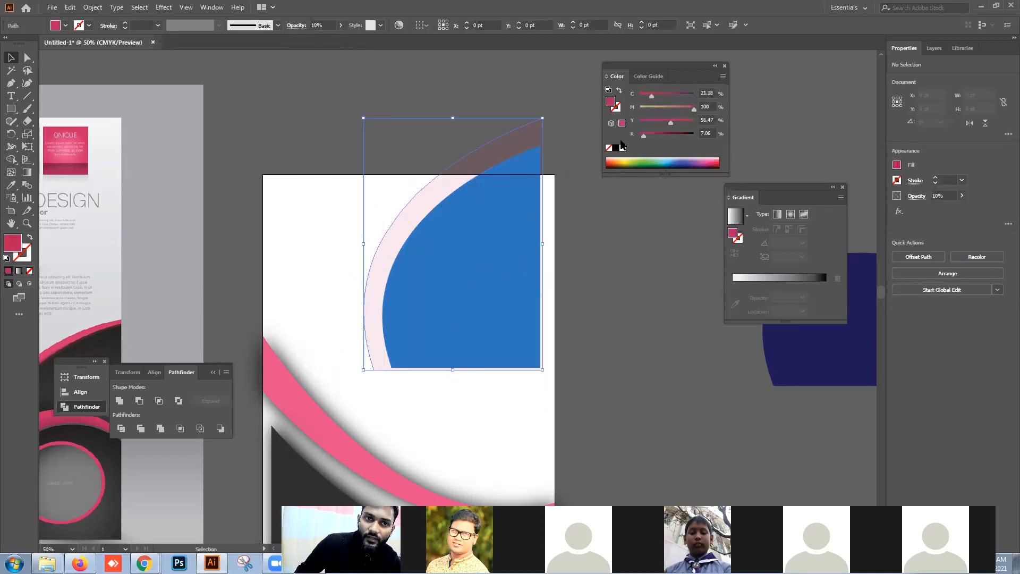
- Change the back shape's fill to black and raise its opacity to 100%
{"action": "left_click", "coordinate": [616, 148]}
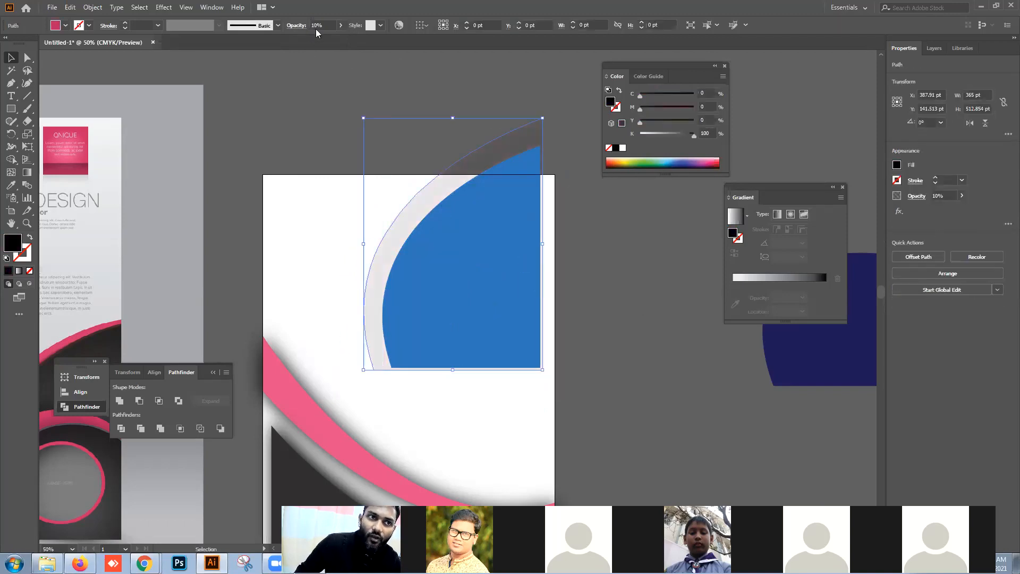
{"action": "left_click", "coordinate": [340, 26]}
{"action": "left_click", "coordinate": [343, 38]}
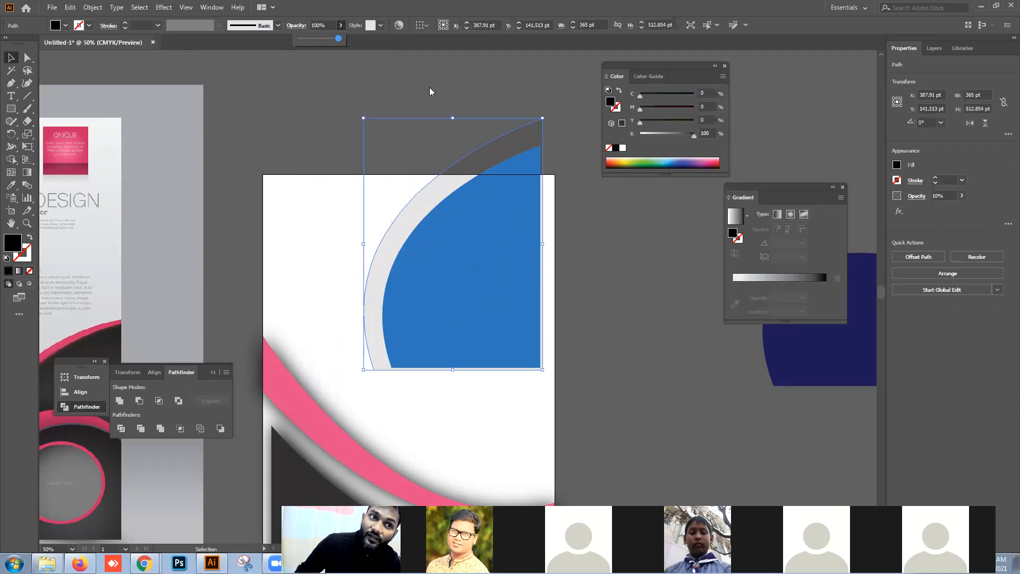
- Apply a Gaussian Blur with a radius of about 62.9 pixels to the black back shape
{"action": "left_click", "coordinate": [164, 7]}
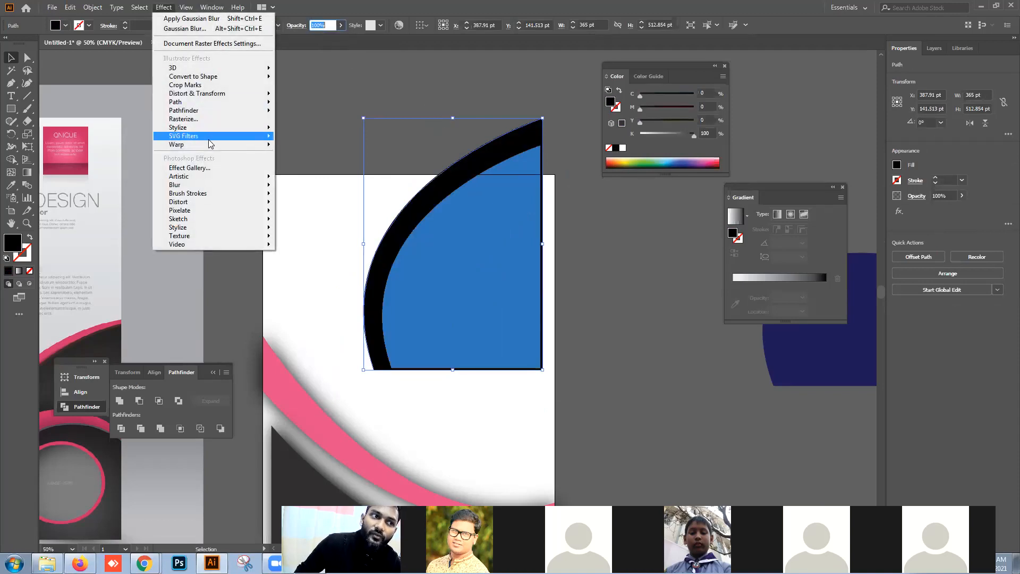
{"action": "mouse_move", "coordinate": [250, 184]}
{"action": "left_click", "coordinate": [332, 186]}
{"action": "left_click", "coordinate": [553, 291]}
{"action": "left_click_drag", "start_coordinate": [610, 267], "coordinate": [613, 272]}
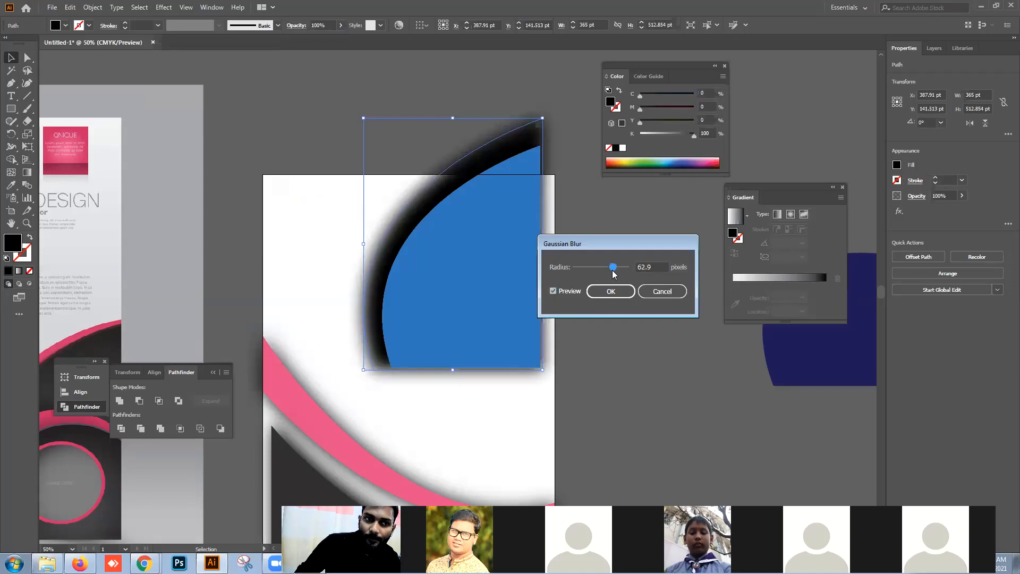
{"action": "left_click", "coordinate": [609, 290]}
- Delete the blue curved shape and the blurred black shape behind it from the artboard
{"action": "left_click", "coordinate": [574, 337]}
{"action": "left_click", "coordinate": [503, 323]}
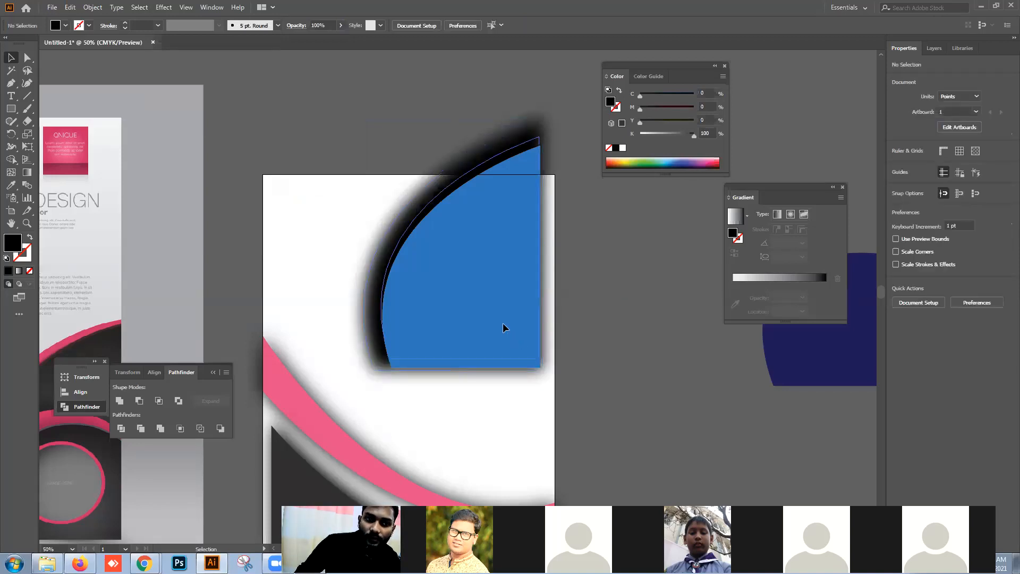
{"action": "left_click_drag", "start_coordinate": [503, 324], "coordinate": [499, 323]}
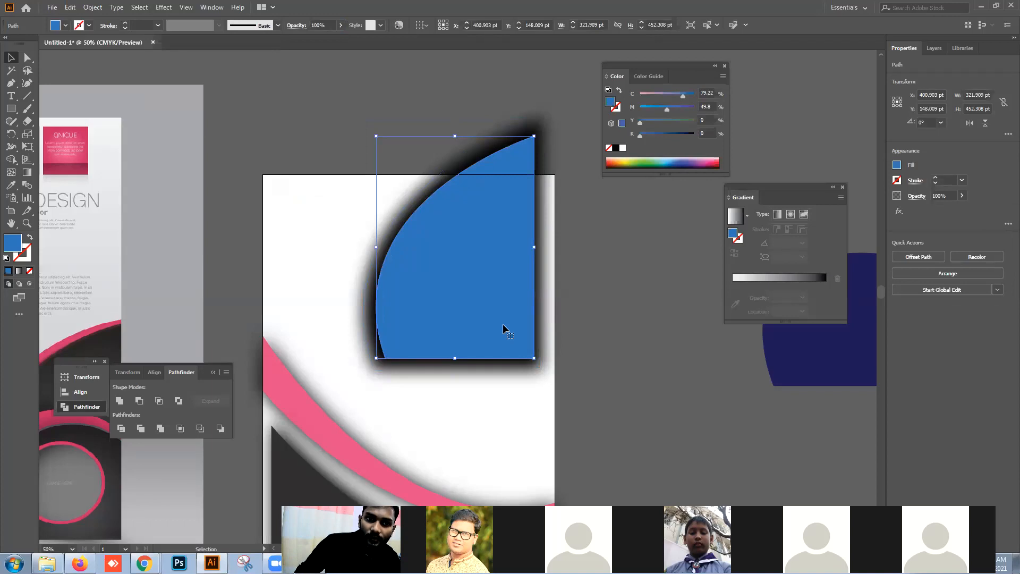
{"action": "left_click", "coordinate": [587, 334]}
{"action": "left_click", "coordinate": [508, 312]}
{"action": "key", "text": "Delete"}
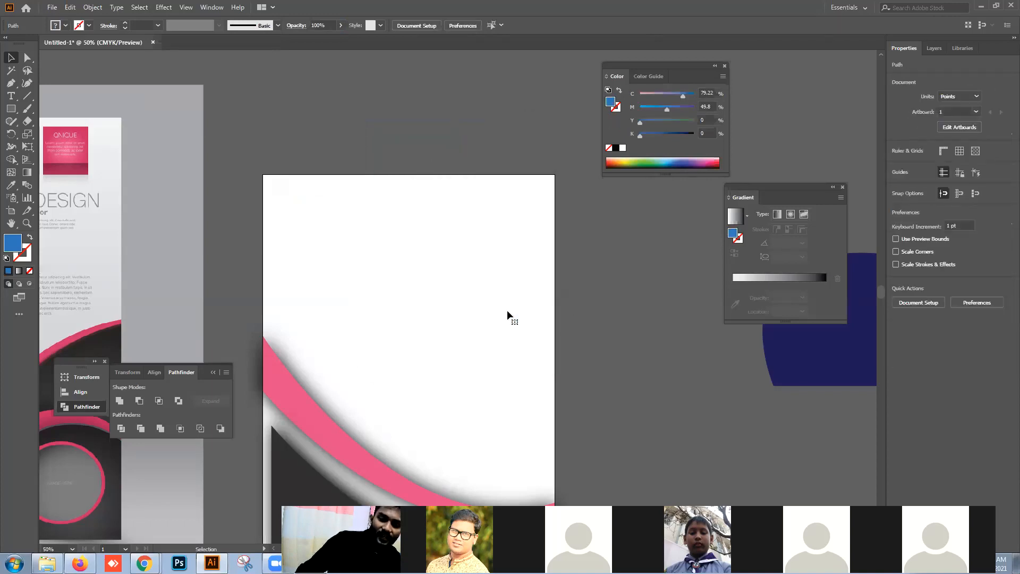
- Move the green strip out below the artboard and fit the dark curved shape into the artboard's lower left corner
{"action": "scroll", "coordinate": [507, 311], "scroll_direction": "down", "scroll_amount": 8}
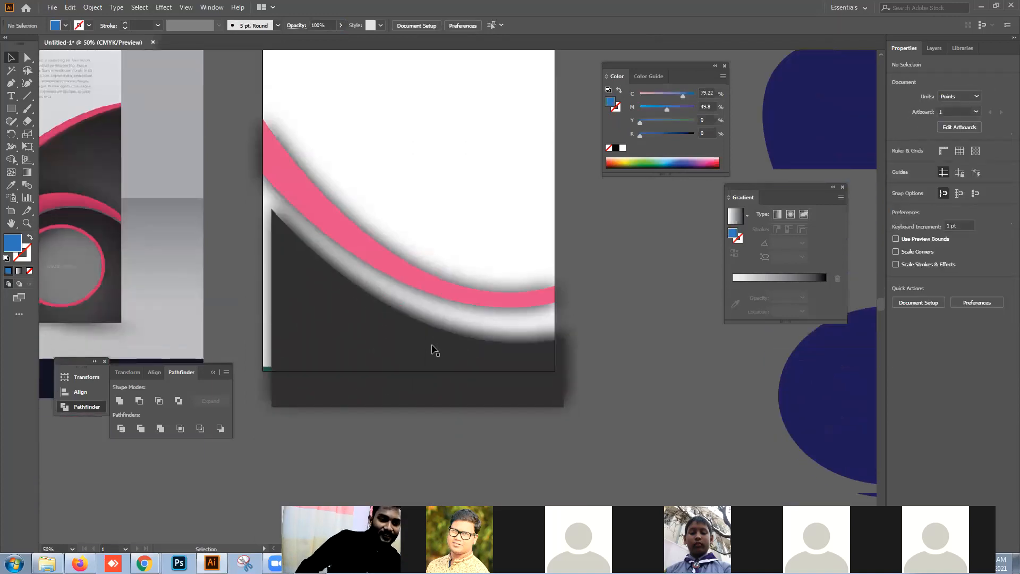
{"action": "left_click_drag", "start_coordinate": [418, 347], "coordinate": [481, 222]}
{"action": "left_click", "coordinate": [509, 369]}
{"action": "left_click_drag", "start_coordinate": [509, 371], "coordinate": [542, 454]}
{"action": "left_click", "coordinate": [603, 395]}
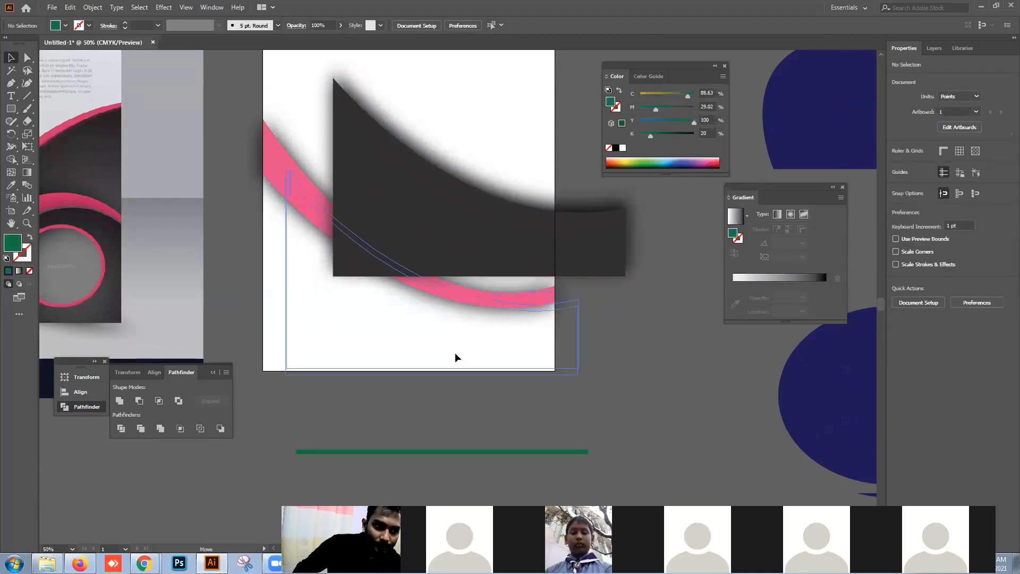
{"action": "left_click_drag", "start_coordinate": [437, 350], "coordinate": [433, 346]}
{"action": "left_click", "coordinate": [627, 386]}
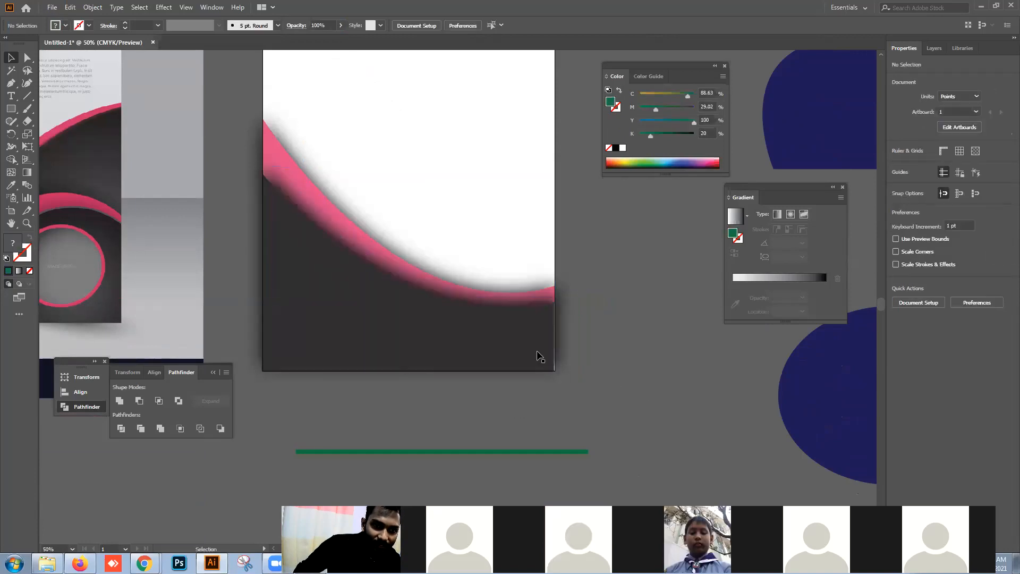
- Nudge the dark curved group so it closes the thin gap along the artboard's right edge
{"action": "scroll", "coordinate": [522, 354], "scroll_direction": "up", "scroll_amount": 4}
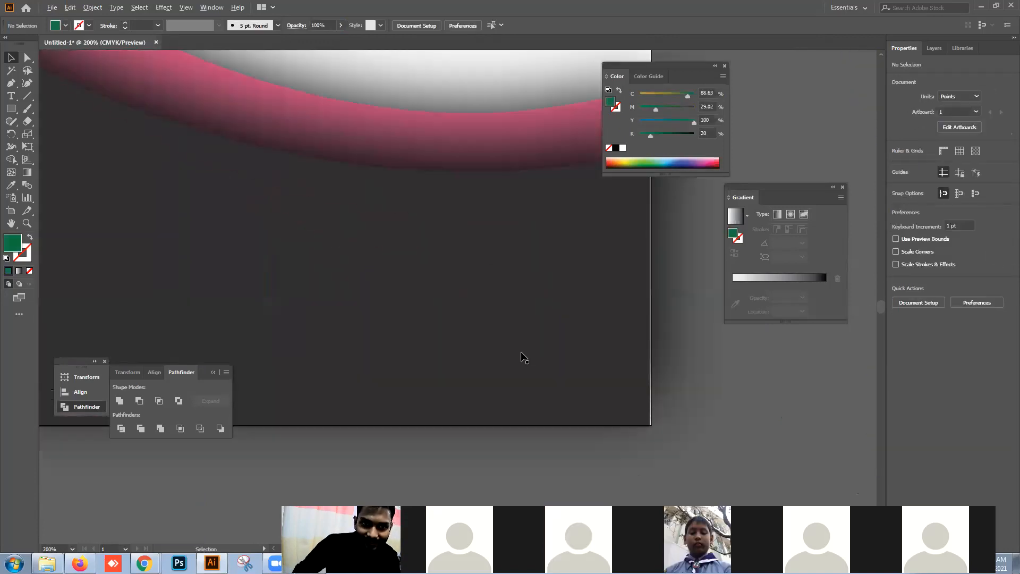
{"action": "key", "text": "space"}
{"action": "left_click_drag", "start_coordinate": [606, 322], "coordinate": [503, 344]}
{"action": "left_click", "coordinate": [503, 342]}
{"action": "left_click", "coordinate": [650, 376]}
{"action": "left_click", "coordinate": [500, 328]}
{"action": "scroll", "coordinate": [531, 356], "scroll_direction": "up", "scroll_amount": 2}
{"action": "scroll", "coordinate": [531, 356], "scroll_direction": "up", "scroll_amount": 1}
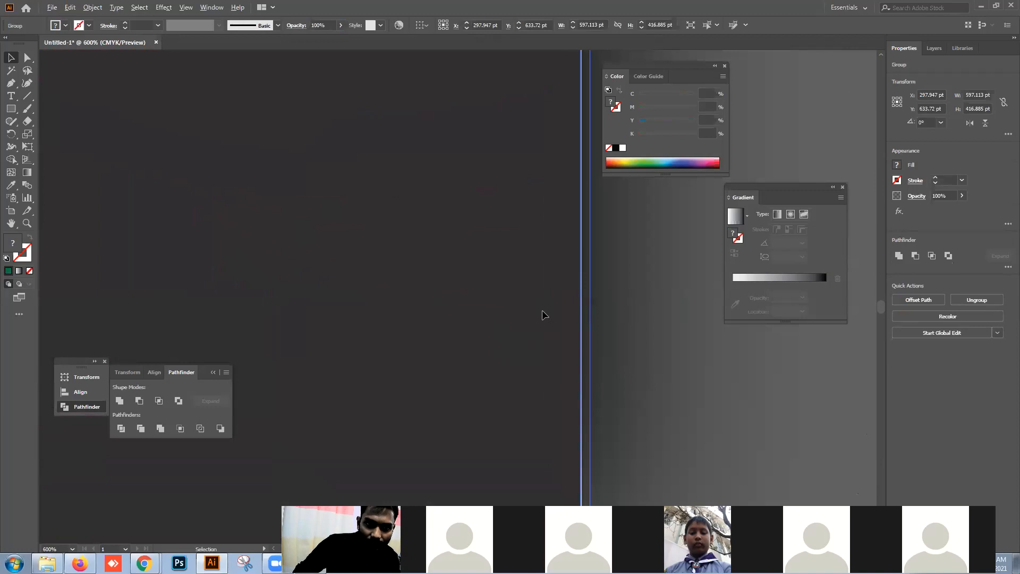
{"action": "left_click", "coordinate": [700, 362]}
{"action": "scroll", "coordinate": [684, 384], "scroll_direction": "down", "scroll_amount": 3}
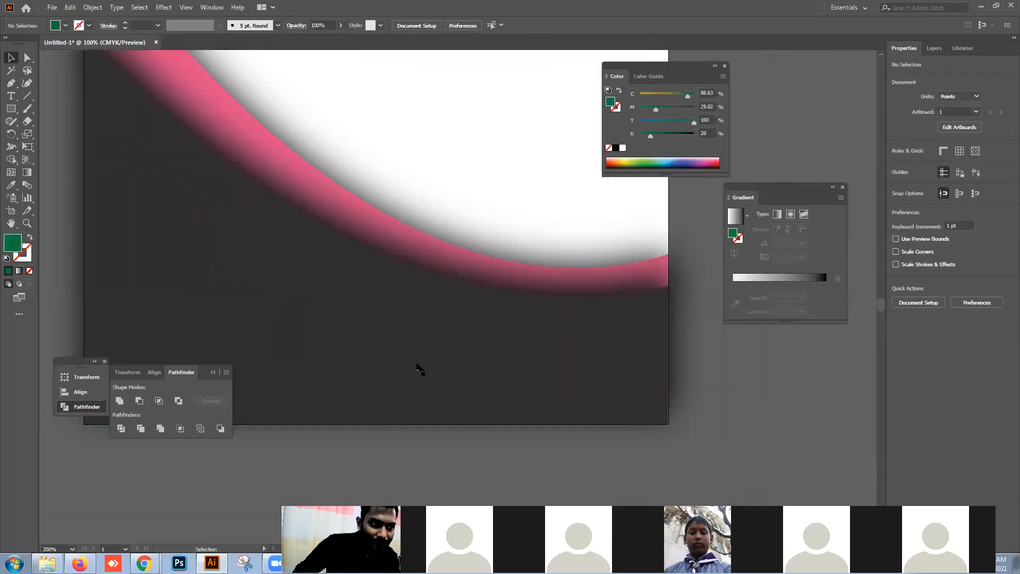
- Move the navy rounded shape beside the page closer to the artboard
{"action": "scroll", "coordinate": [418, 348], "scroll_direction": "down", "scroll_amount": 3}
{"action": "key", "text": "space"}
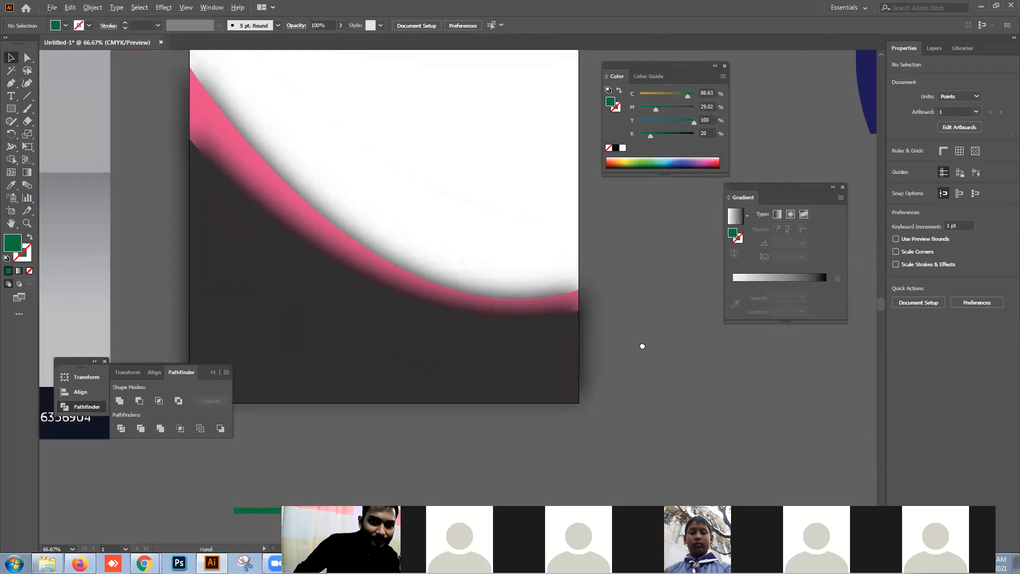
{"action": "scroll", "coordinate": [643, 346], "scroll_direction": "down", "scroll_amount": 3}
{"action": "scroll", "coordinate": [622, 325], "scroll_direction": "right", "scroll_amount": 3}
{"action": "left_click_drag", "start_coordinate": [517, 273], "coordinate": [461, 294]}
{"action": "left_click", "coordinate": [377, 432]}
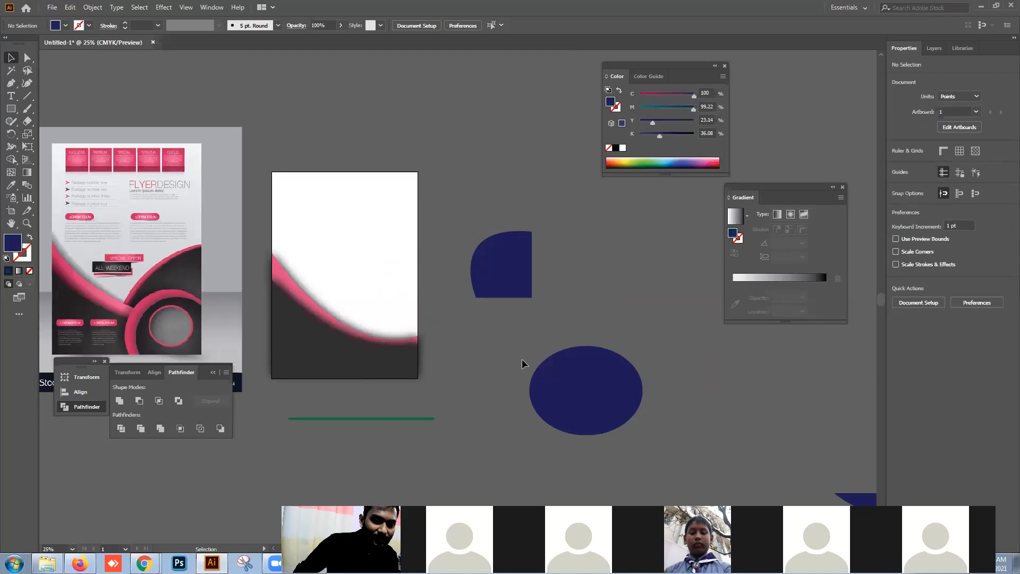
{"action": "scroll", "coordinate": [522, 359], "scroll_direction": "down", "scroll_amount": 1}
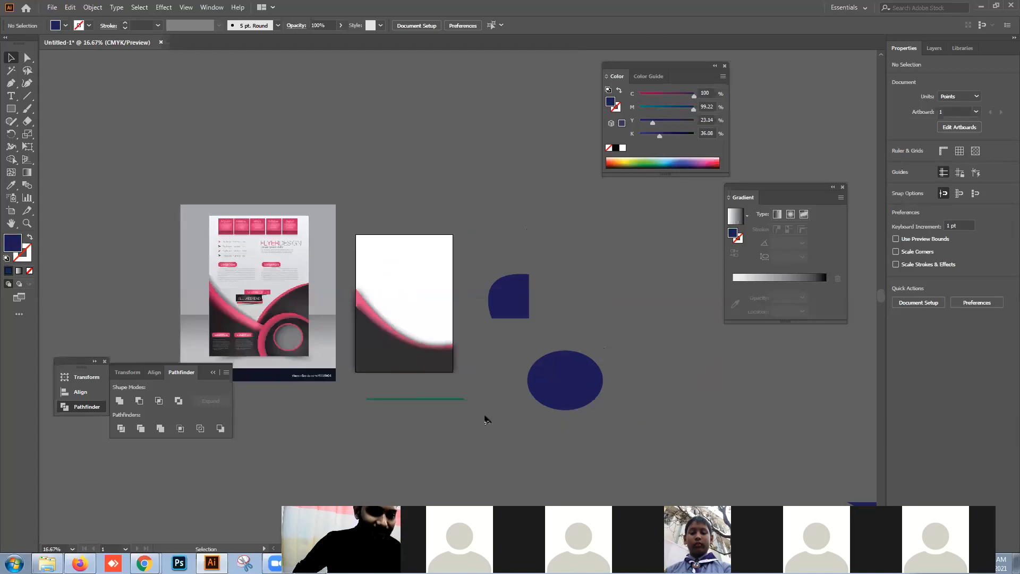
- Draw a closed shape with the Pen tool over the artboard's lower right corner, arching from the bottom edge to the right edge
{"action": "left_click", "coordinate": [11, 83]}
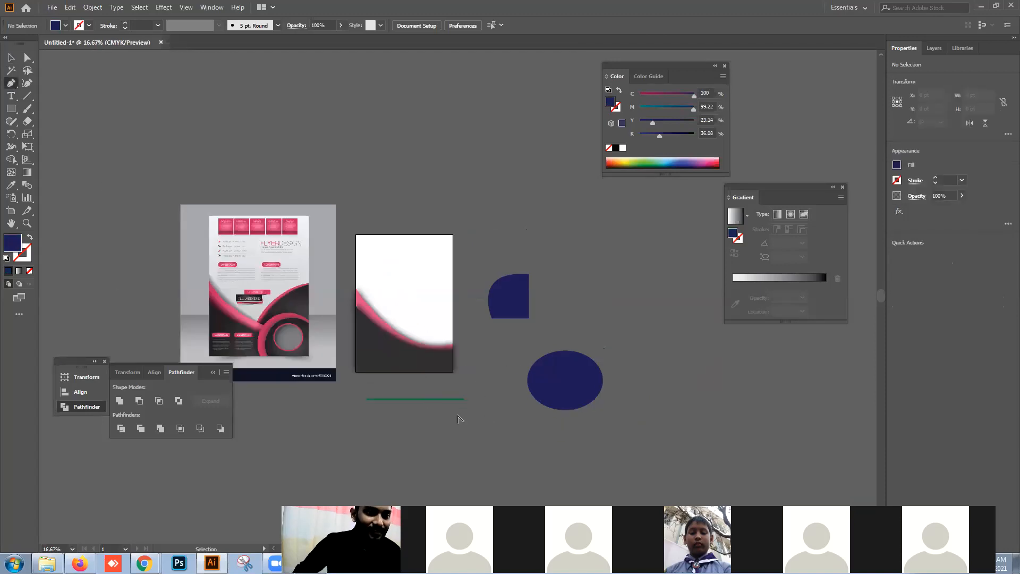
{"action": "left_click_drag", "start_coordinate": [410, 345], "coordinate": [454, 325]}
{"action": "scroll", "coordinate": [422, 340], "scroll_direction": "up", "scroll_amount": 1}
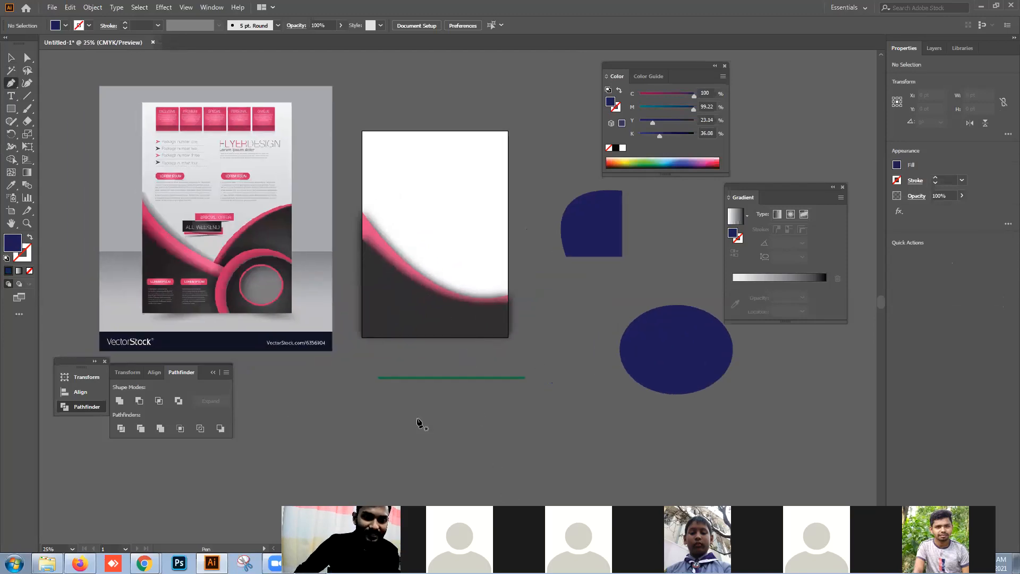
{"action": "scroll", "coordinate": [406, 376], "scroll_direction": "up", "scroll_amount": 3}
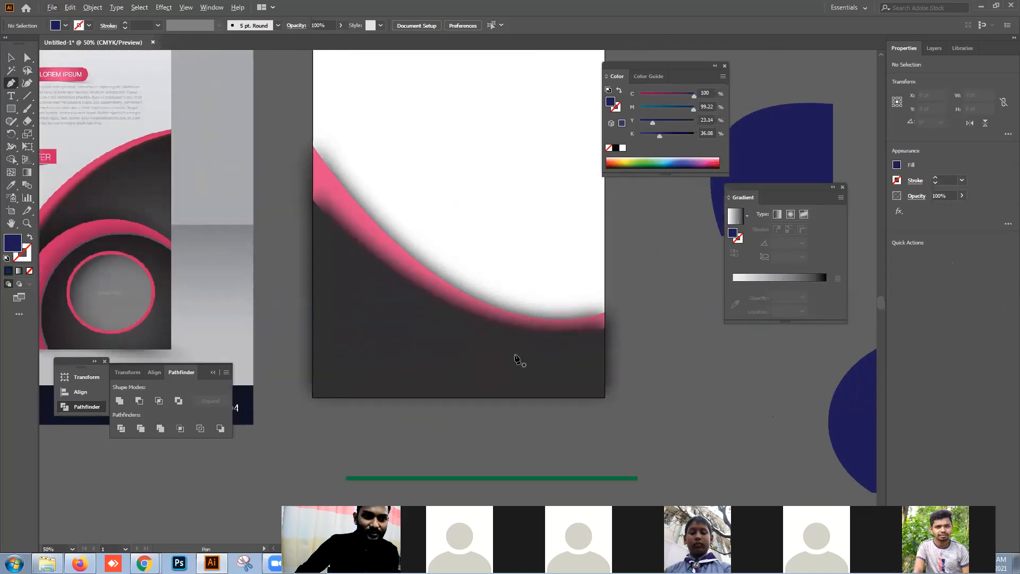
{"action": "scroll", "coordinate": [538, 335], "scroll_direction": "down", "scroll_amount": 3}
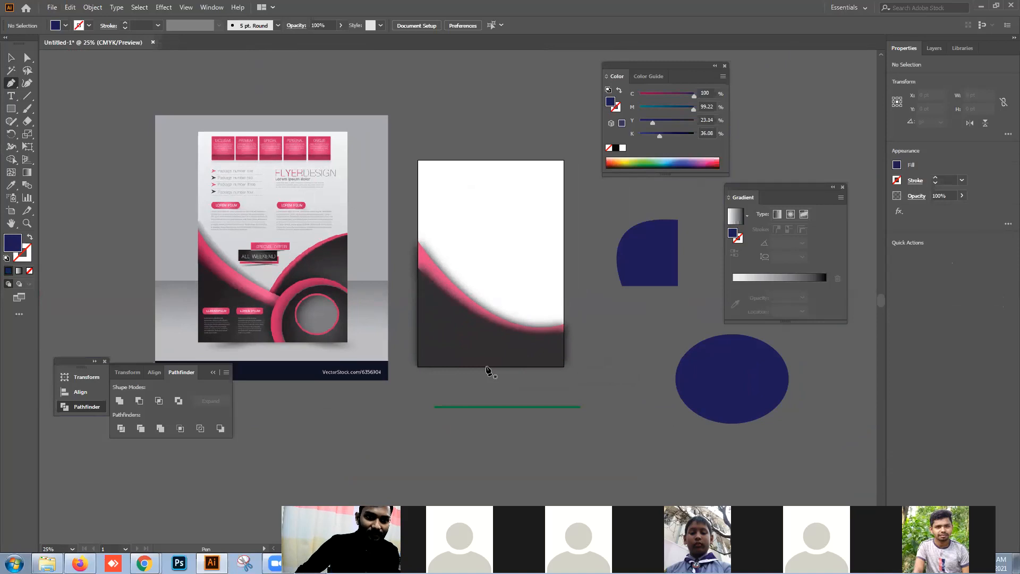
{"action": "scroll", "coordinate": [485, 371], "scroll_direction": "up", "scroll_amount": 1}
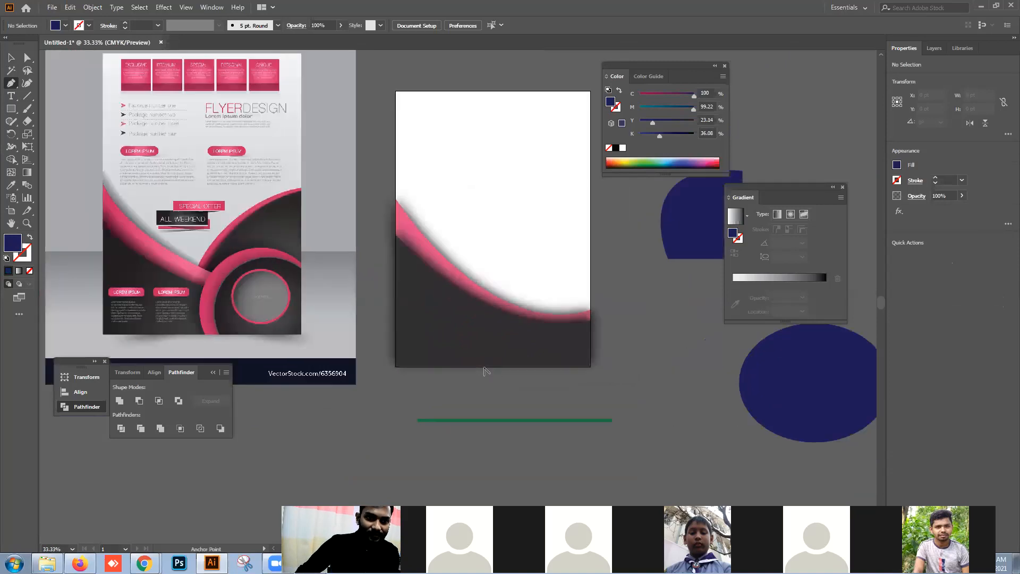
{"action": "left_click", "coordinate": [487, 365]}
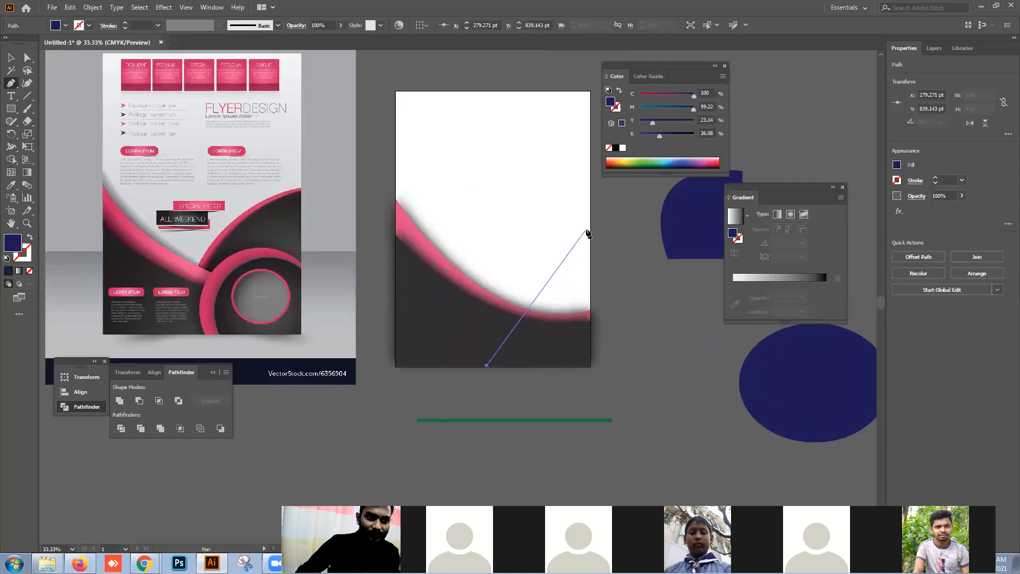
{"action": "left_click", "coordinate": [589, 218]}
{"action": "left_click_drag", "start_coordinate": [611, 208], "coordinate": [690, 184]}
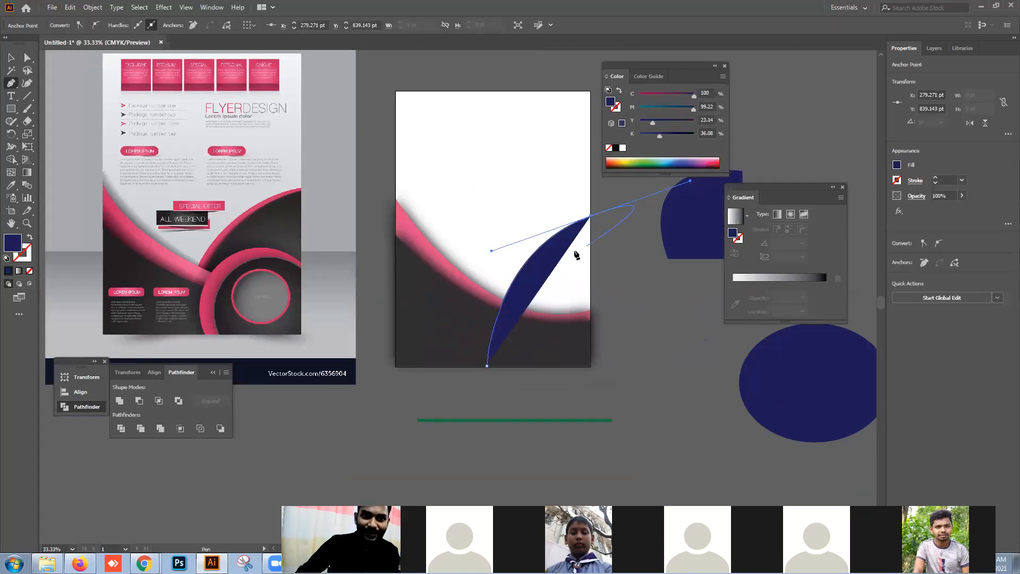
{"action": "left_click", "coordinate": [591, 216]}
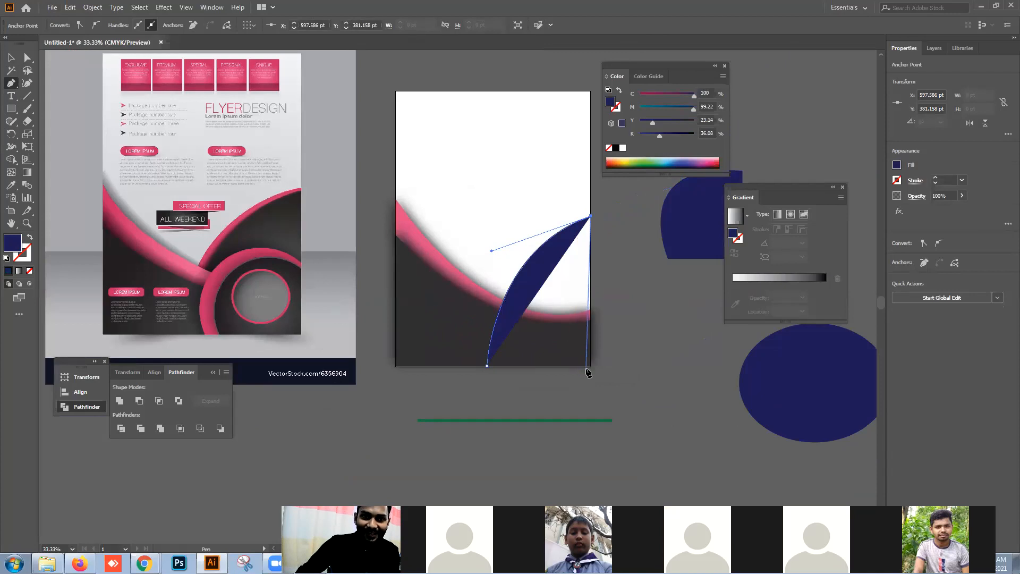
{"action": "left_click", "coordinate": [591, 367]}
{"action": "left_click", "coordinate": [487, 366]}
- Sample the reference flyer's dark gray as the new corner shape's fill and send the shape to the back
{"action": "key", "text": "i"}
{"action": "left_click", "coordinate": [277, 209]}
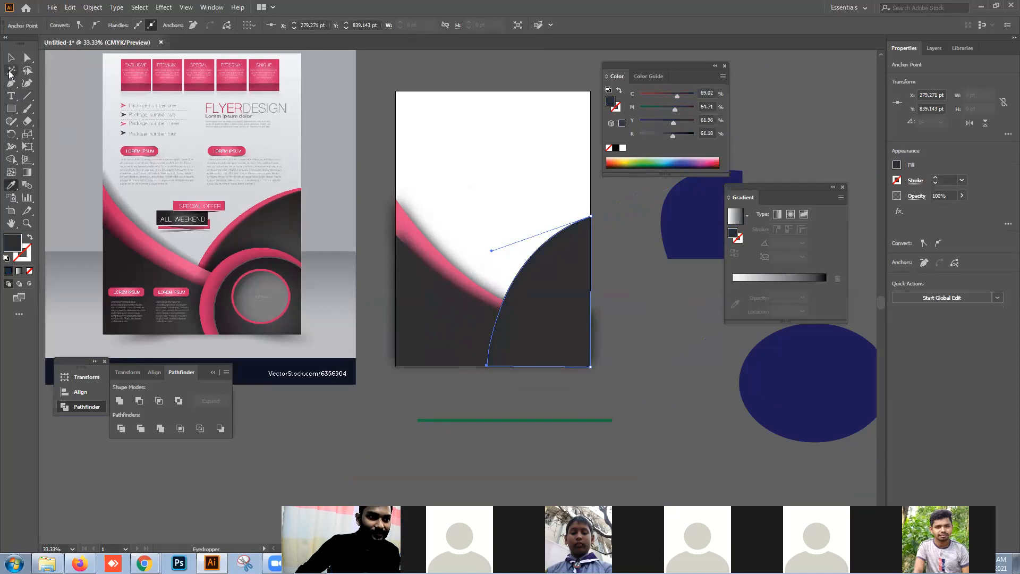
{"action": "left_click", "coordinate": [11, 57]}
{"action": "right_click", "coordinate": [538, 327]}
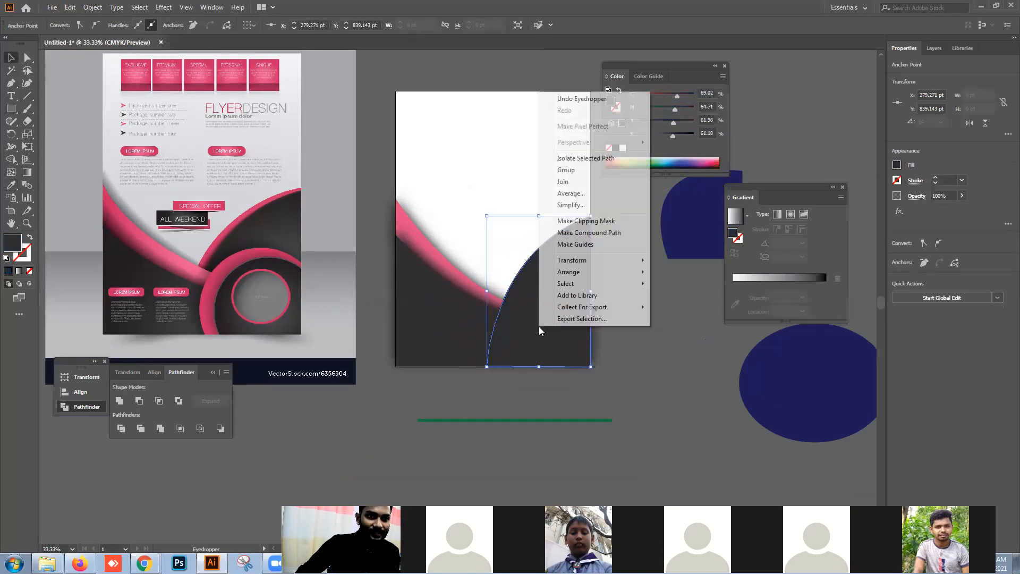
{"action": "mouse_move", "coordinate": [582, 274]}
{"action": "left_click", "coordinate": [682, 307]}
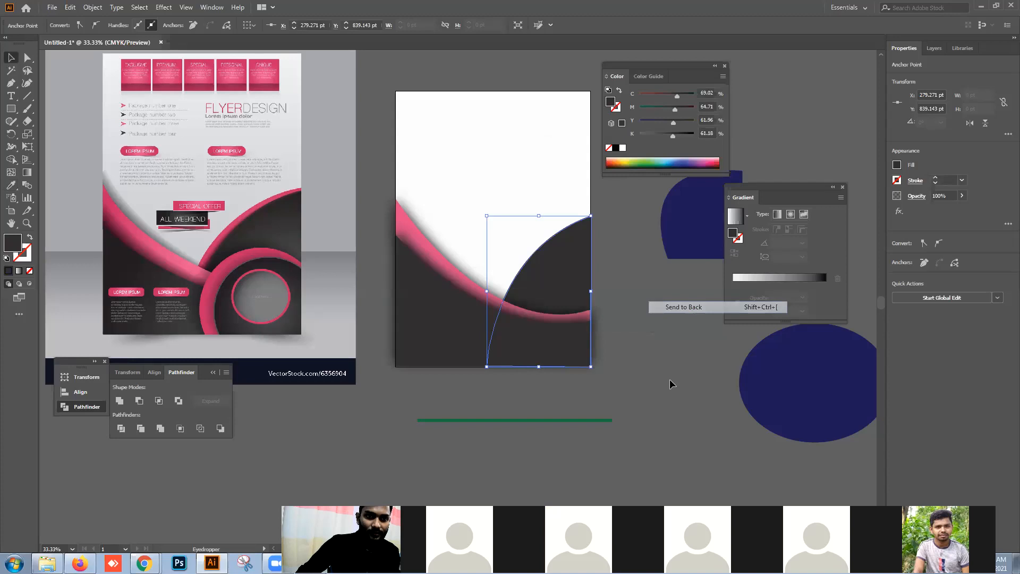
{"action": "left_click", "coordinate": [654, 372]}
- Duplicate the dark corner shape behind itself and enlarge the copy to about 344 × 498 pt, keeping its lower right corner fixed
{"action": "left_click", "coordinate": [564, 280]}
{"action": "key", "text": "a"}
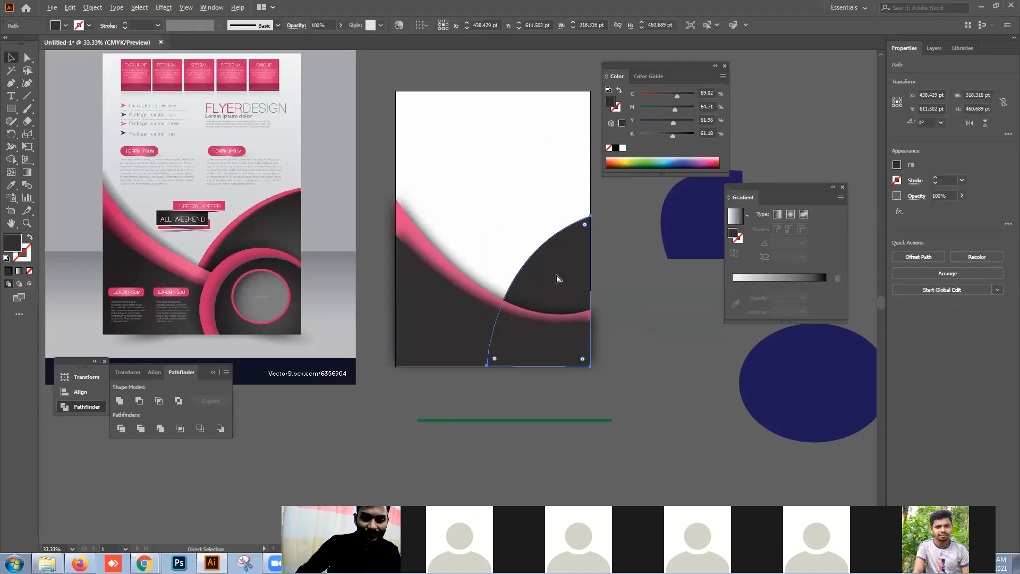
{"action": "key", "text": "v"}
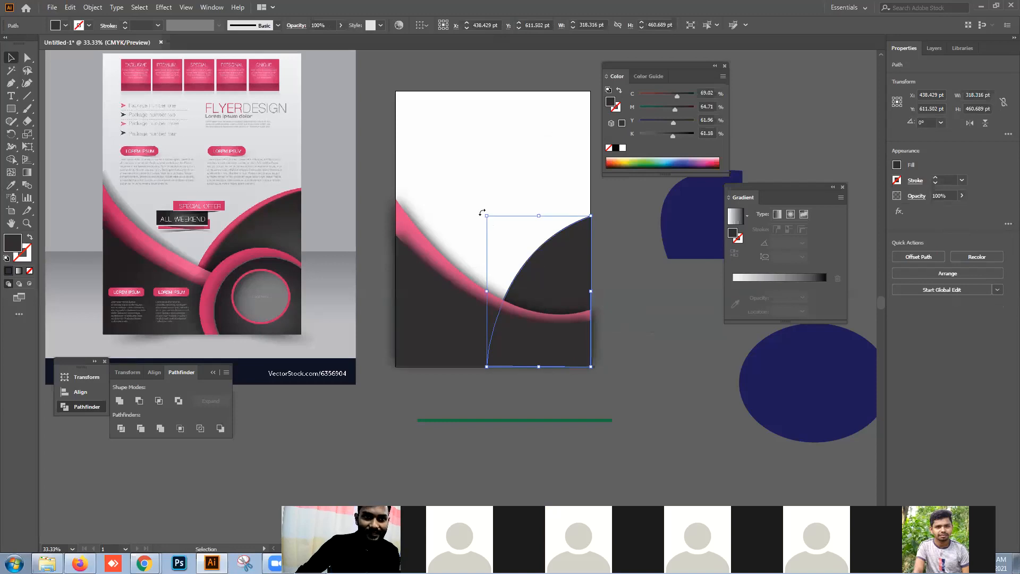
{"action": "left_click_drag", "start_coordinate": [486, 216], "coordinate": [465, 203]}
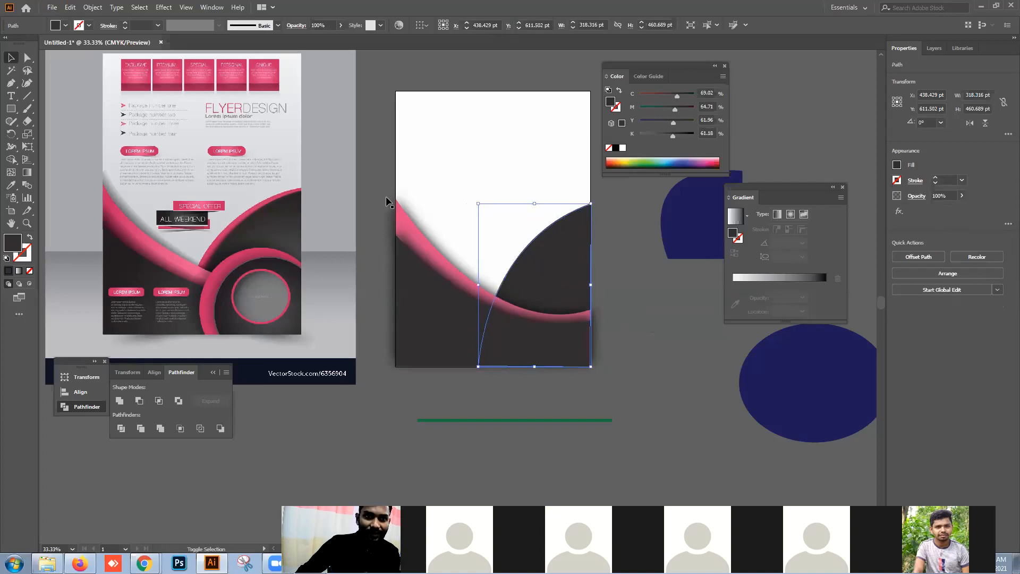
- Fill the enlarged copy with the pink sampled from the reference flyer's curved band
{"action": "left_click", "coordinate": [10, 185]}
{"action": "left_click", "coordinate": [277, 193]}
{"action": "key", "text": "v"}
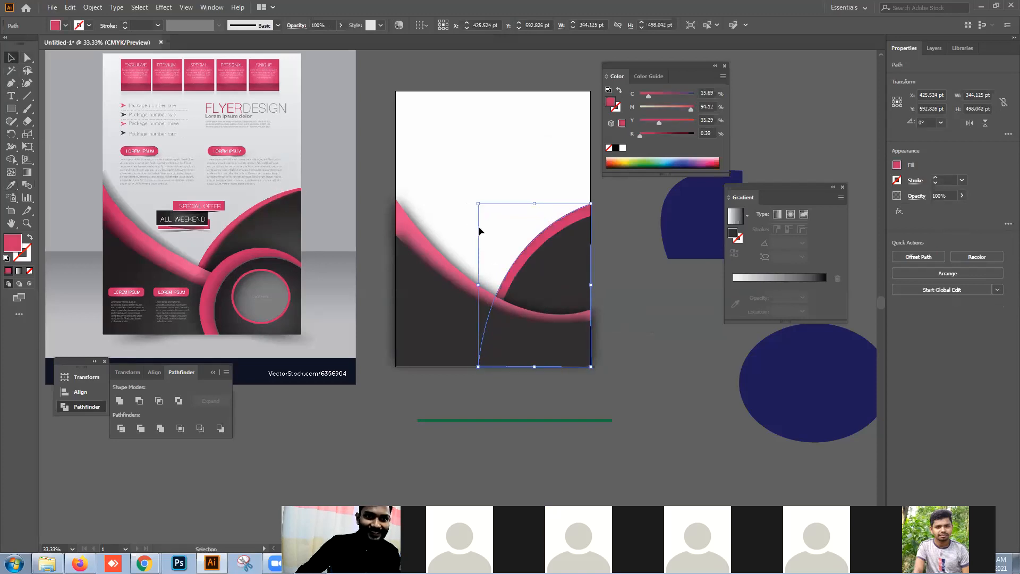
- Move the pink shape's upper right anchor point down along the artboard edge to taper the pink band
{"action": "key", "text": "a"}
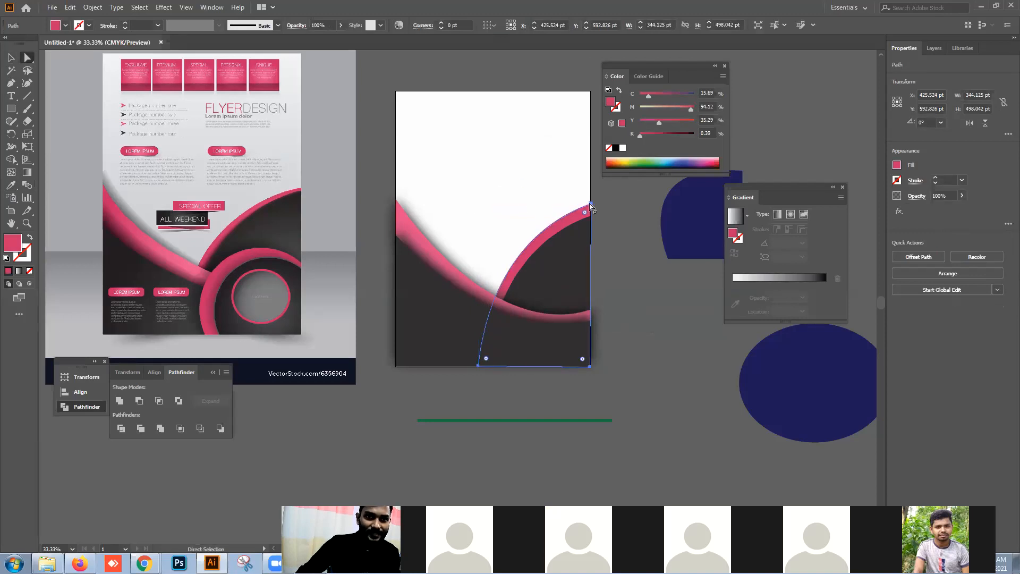
{"action": "left_click", "coordinate": [589, 205]}
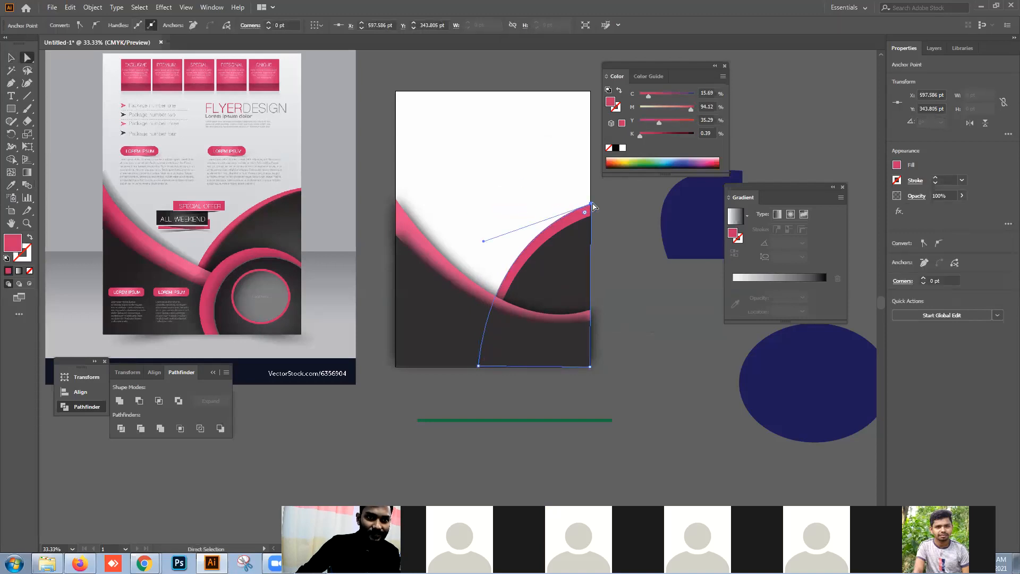
{"action": "left_click_drag", "start_coordinate": [594, 207], "coordinate": [590, 215]}
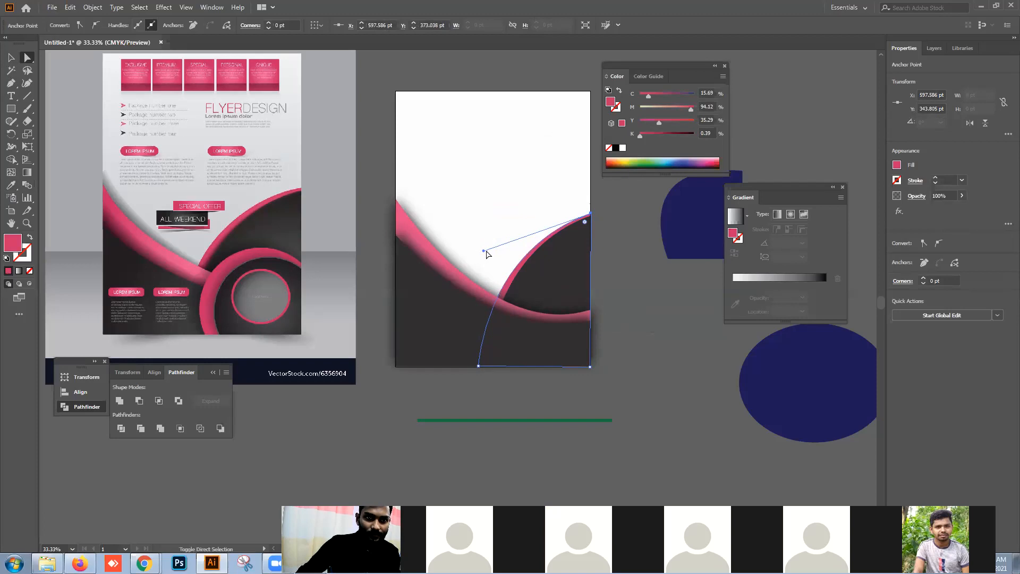
- Adjust the curve handle of the pink shape's upper right anchor point to refine the thin pink band around the dark corner shape
{"action": "left_click_drag", "start_coordinate": [484, 252], "coordinate": [476, 256]}
{"action": "key", "text": "ctrl+z"}
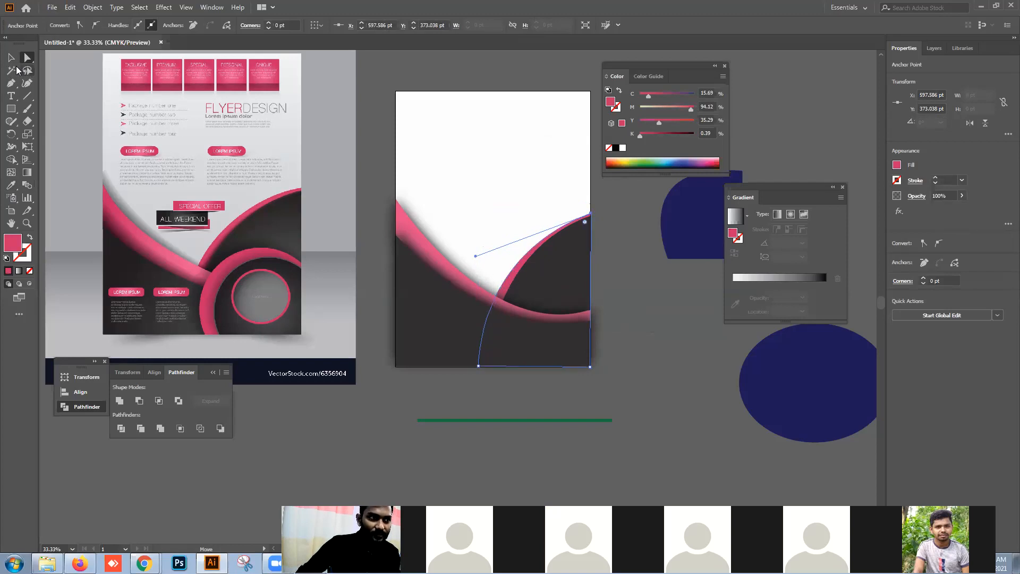
{"action": "left_click", "coordinate": [11, 57]}
{"action": "left_click", "coordinate": [632, 314]}
{"action": "left_click", "coordinate": [542, 293]}
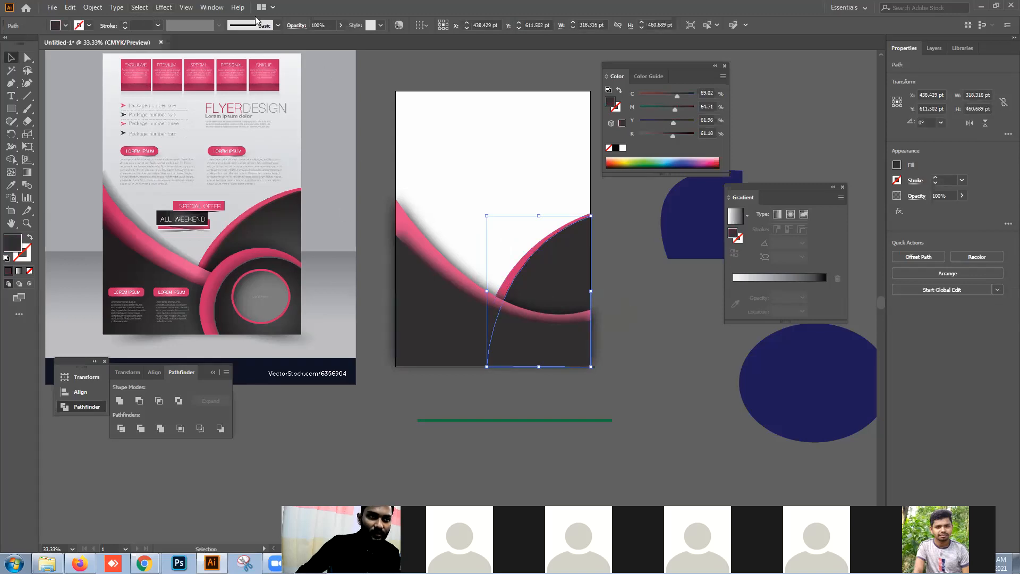
{"action": "left_click", "coordinate": [614, 269]}
- Examine the tapered pink band and the dark corner shape up close and against the reference flyer
{"action": "scroll", "coordinate": [606, 282], "scroll_direction": "up", "scroll_amount": 2}
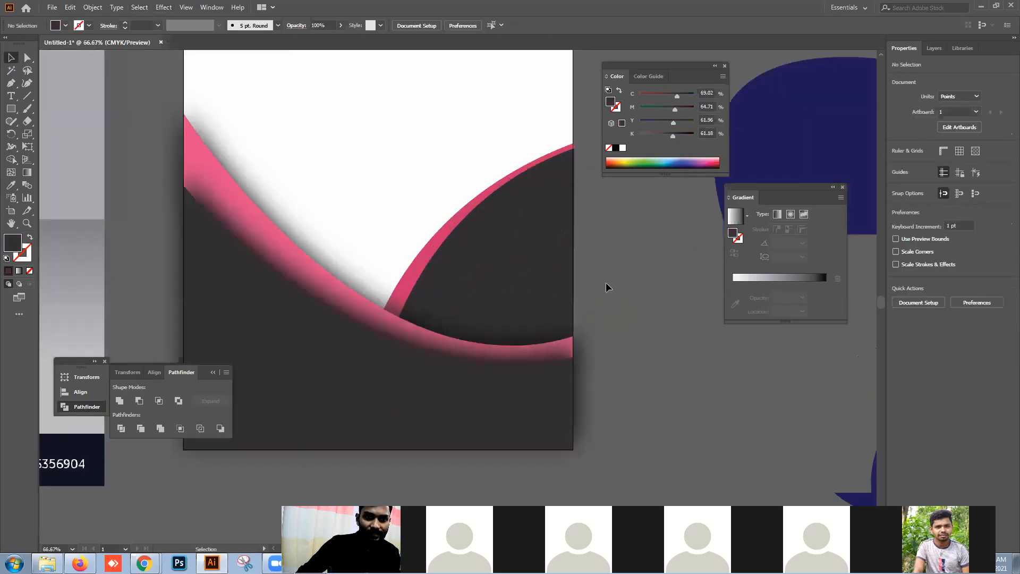
{"action": "scroll", "coordinate": [605, 282], "scroll_direction": "down", "scroll_amount": 1}
{"action": "mouse_move", "coordinate": [611, 284]}
{"action": "left_mouse_down"}
{"action": "mouse_move", "coordinate": [638, 289]}
{"action": "mouse_move", "coordinate": [608, 284]}
{"action": "left_mouse_up"}
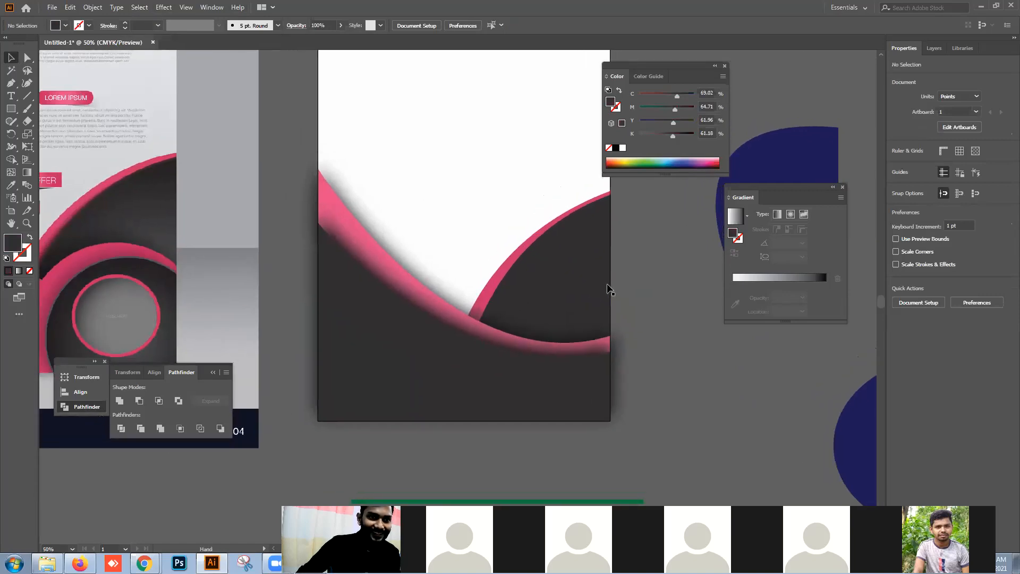
{"action": "scroll", "coordinate": [609, 284], "scroll_direction": "down", "scroll_amount": 1}
{"action": "left_click", "coordinate": [596, 272]}
{"action": "left_click", "coordinate": [654, 279]}
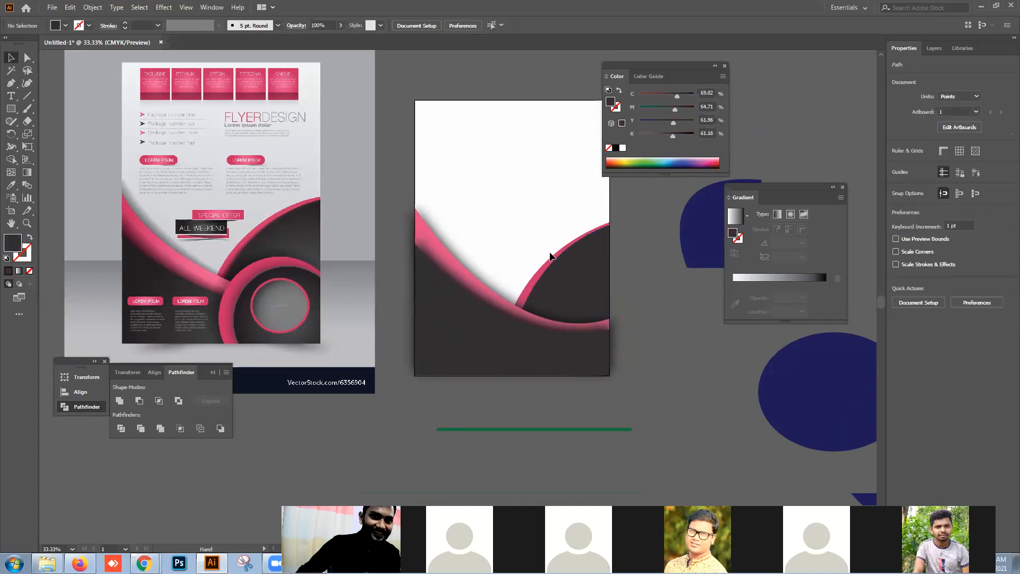
{"action": "left_click", "coordinate": [547, 271]}
{"action": "left_click", "coordinate": [651, 291]}
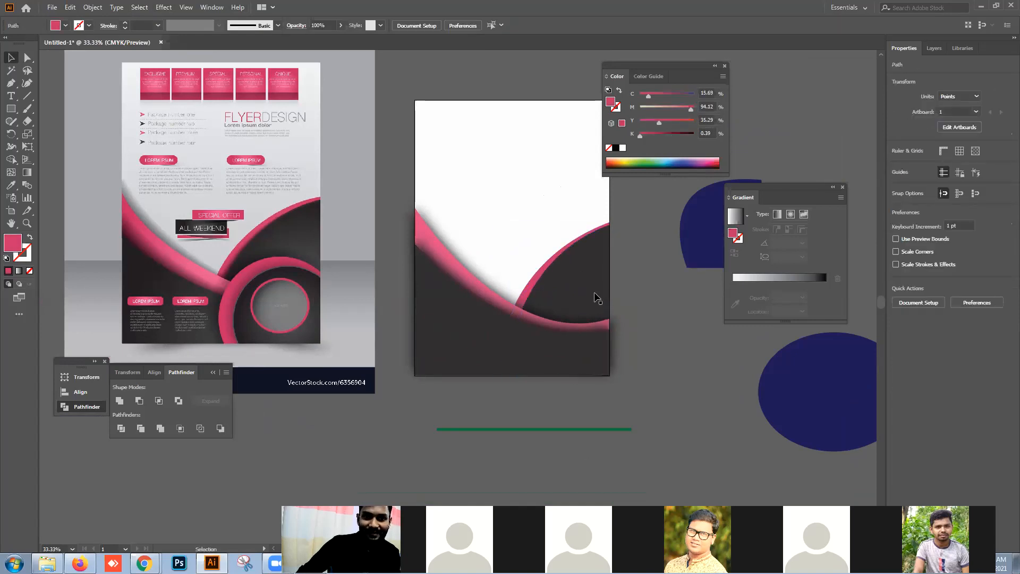
- Duplicate the dark corner shape beyond the artboard's right edge and fill the copy with black
{"action": "scroll", "coordinate": [581, 295], "scroll_direction": "up", "scroll_amount": 1}
{"action": "left_click", "coordinate": [581, 295]}
{"action": "left_click_drag", "start_coordinate": [580, 295], "coordinate": [679, 341]}
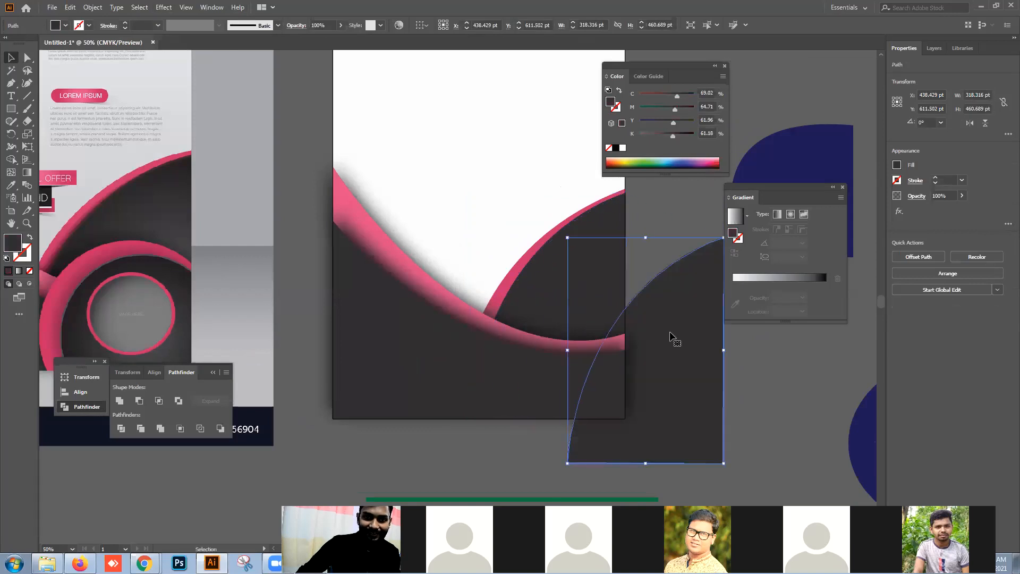
{"action": "left_click", "coordinate": [340, 25]}
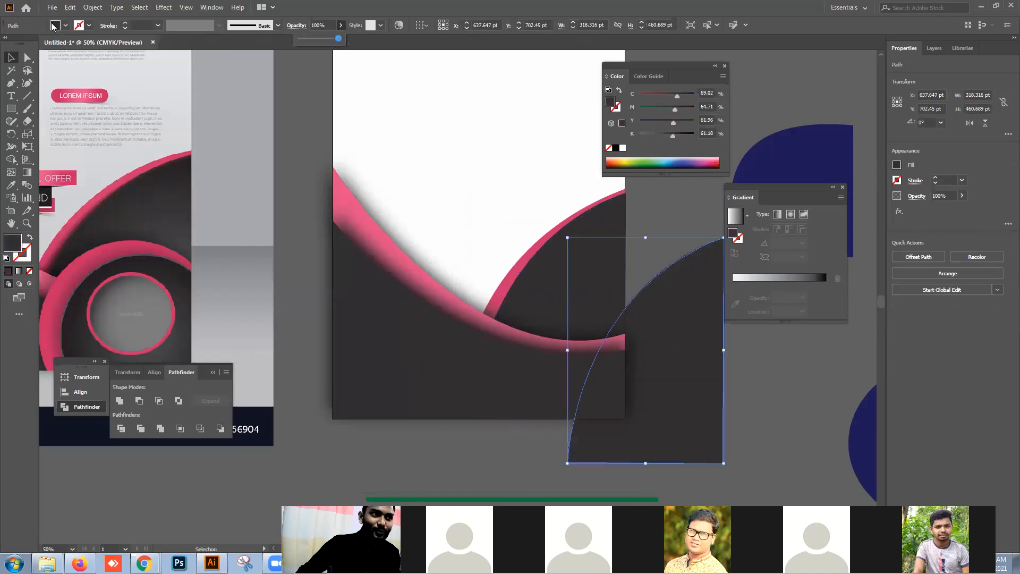
{"action": "left_click", "coordinate": [65, 24]}
{"action": "left_click", "coordinate": [64, 26]}
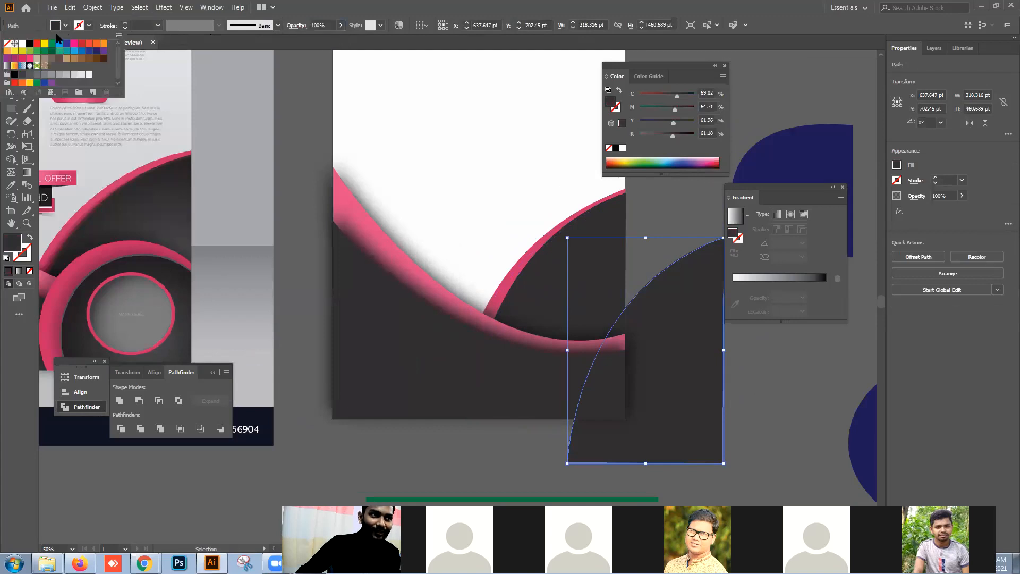
{"action": "left_click", "coordinate": [30, 44]}
- Move the black copy back over the dark corner shape and undo the accidental shift of the large curved group
{"action": "left_click_drag", "start_coordinate": [654, 382], "coordinate": [579, 307]}
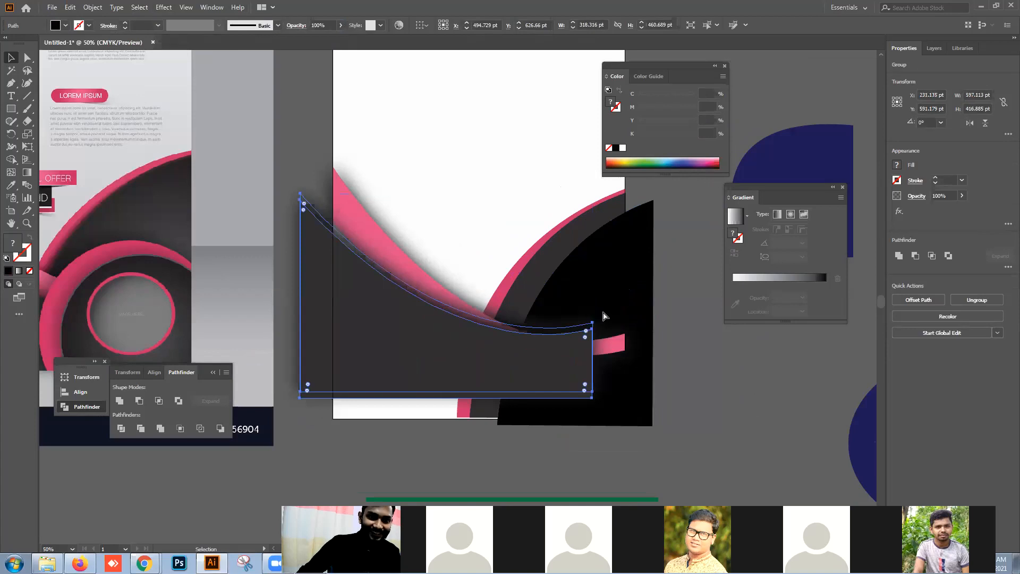
{"action": "key", "text": "ctrl+z"}
{"action": "left_click", "coordinate": [710, 371]}
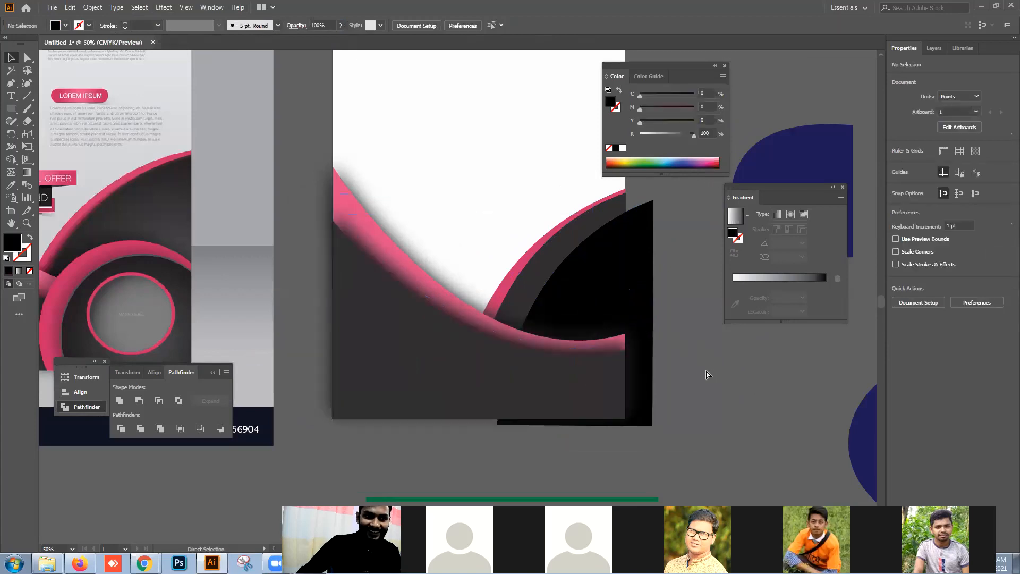
- Apply a Gaussian Blur with a 62.9 pixel radius to the black copy
{"action": "left_click", "coordinate": [622, 293]}
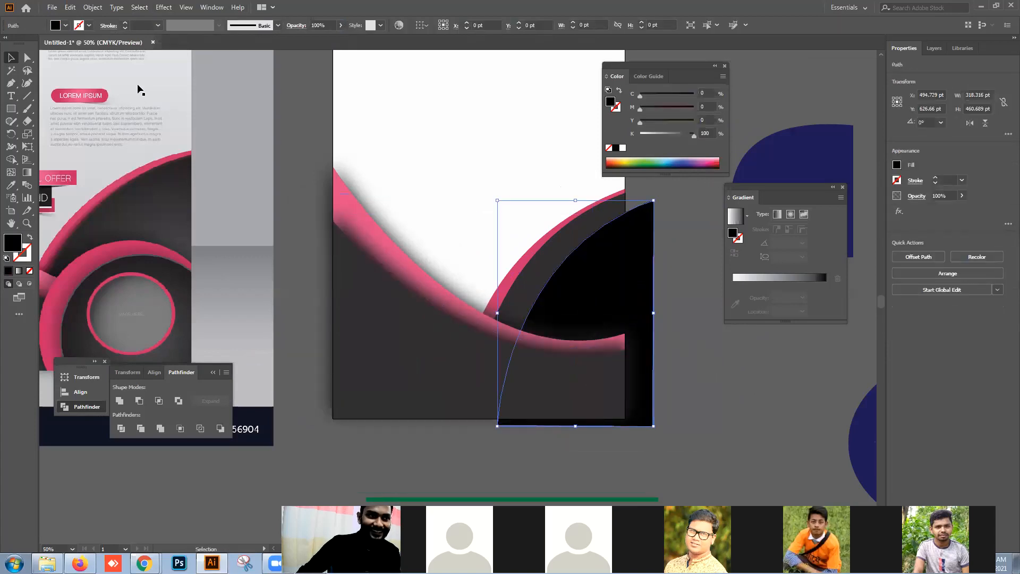
{"action": "left_click", "coordinate": [173, 8]}
{"action": "mouse_move", "coordinate": [249, 185]}
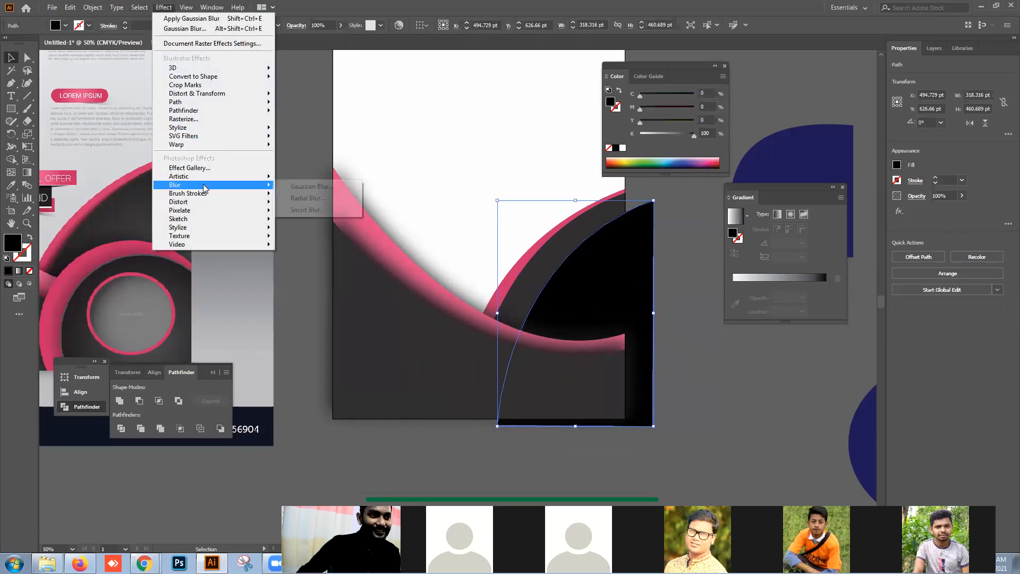
{"action": "left_click", "coordinate": [297, 187]}
{"action": "left_click", "coordinate": [567, 290]}
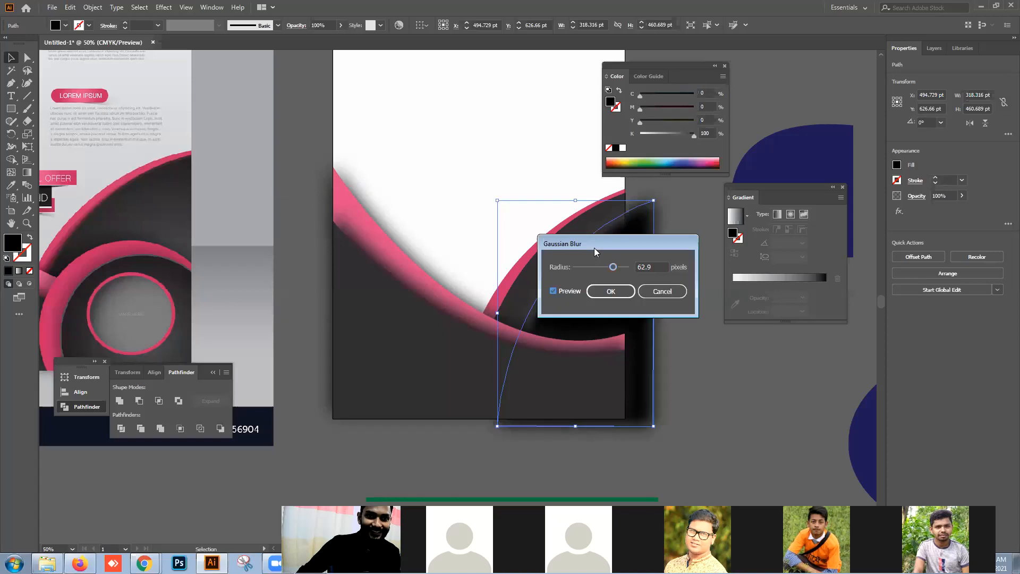
{"action": "left_click_drag", "start_coordinate": [594, 248], "coordinate": [644, 245]}
{"action": "left_click", "coordinate": [648, 294]}
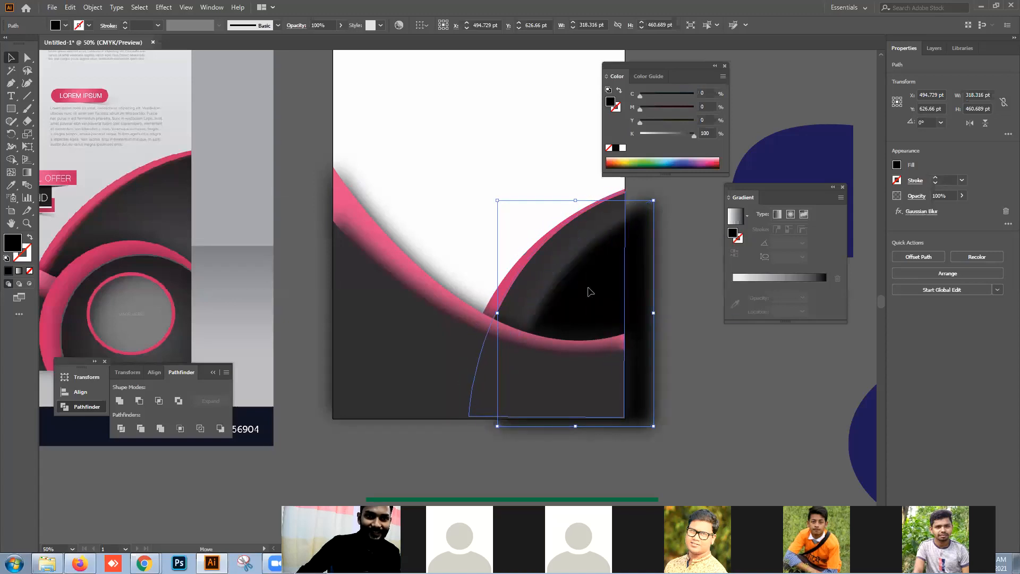
- Align the blurred black copy with the dark corner shape, nudge it 3 pt left and send it backward behind that shape
{"action": "key", "text": "ctrl+z"}
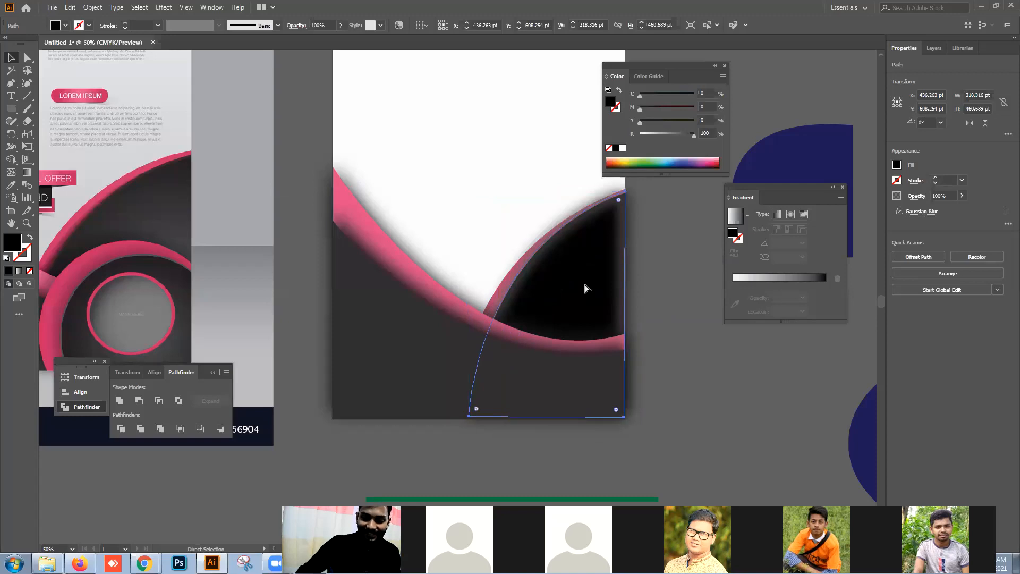
{"action": "key", "text": "Left"}
{"action": "key", "text": "Left"}
{"action": "key", "text": "Left"}
{"action": "key", "text": "ctrl"}
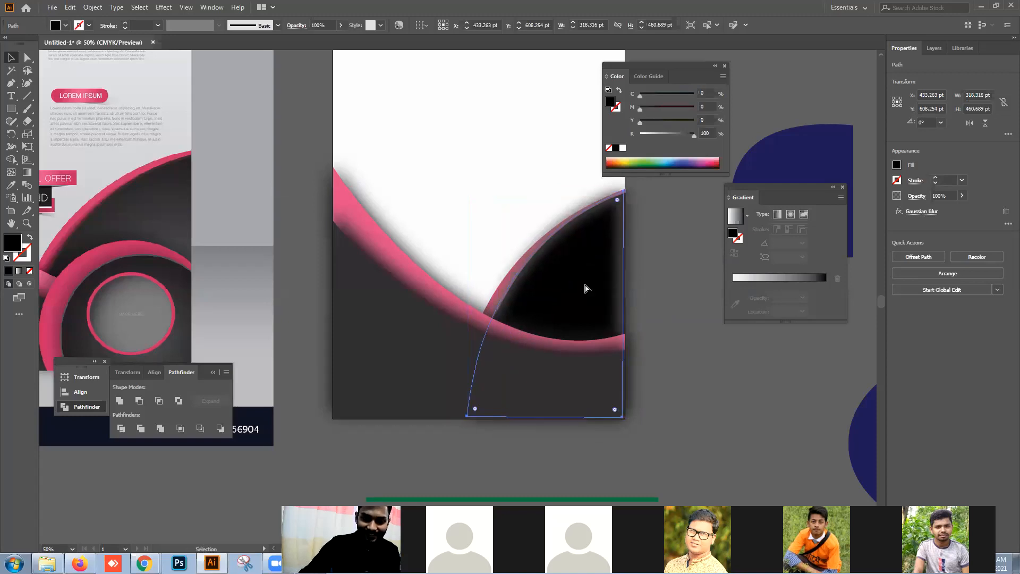
{"action": "key", "text": "ctrl"}
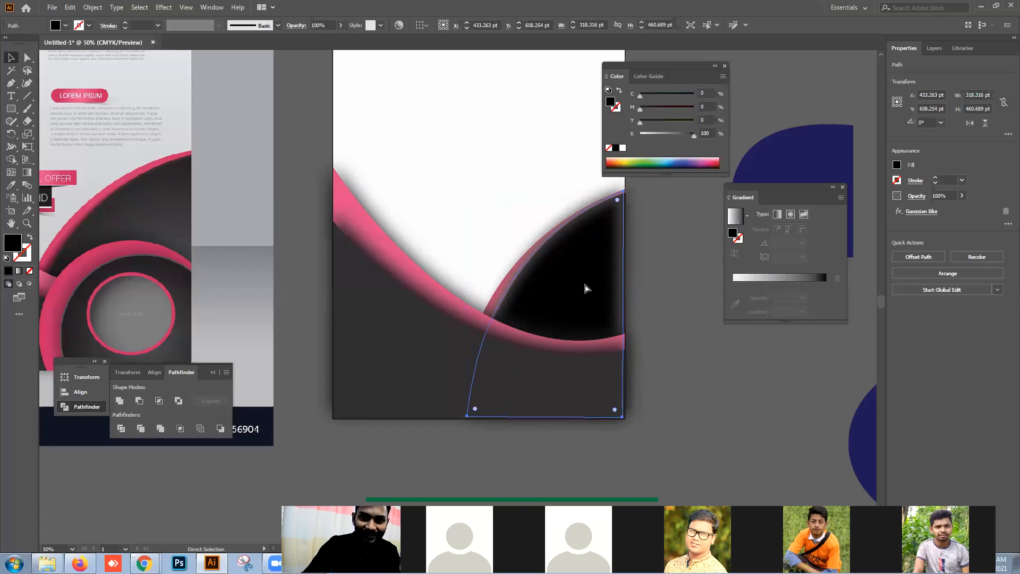
{"action": "key", "text": "ctrl+["}
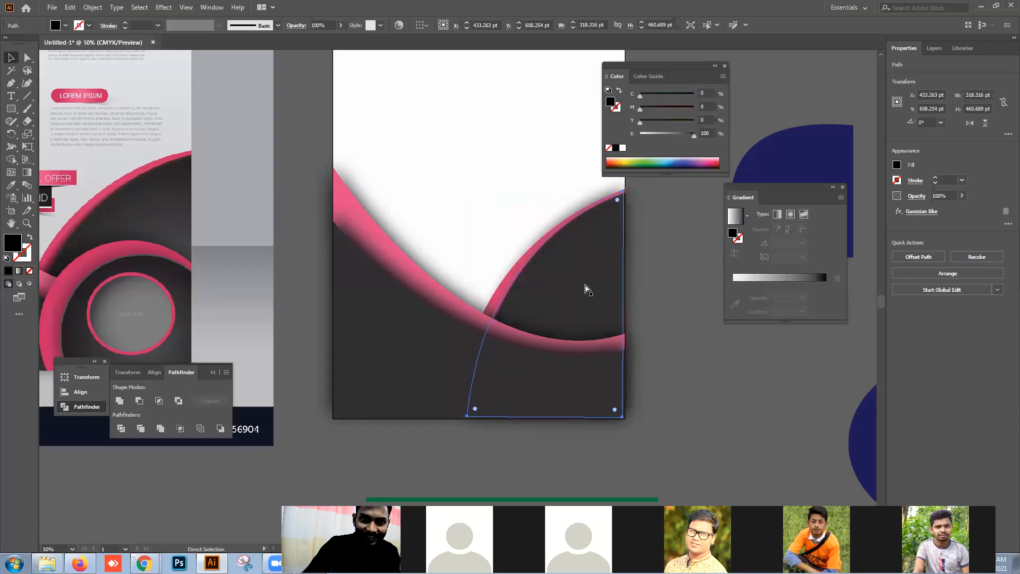
- Try nudging the blurred black shape another 2 pt left over the pink band
{"action": "key", "text": "Left"}
{"action": "key", "text": "Left"}
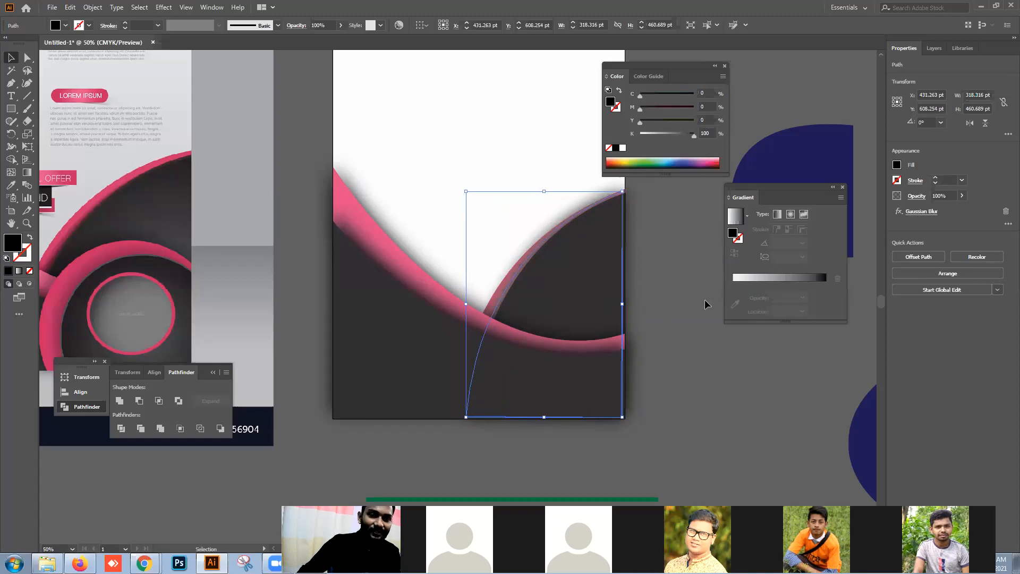
{"action": "left_click", "coordinate": [680, 298]}
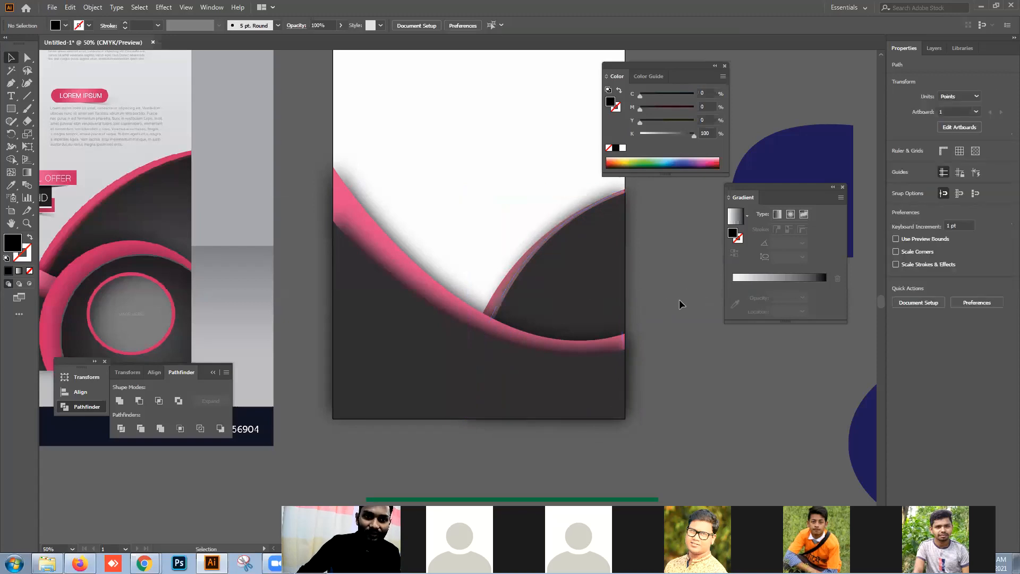
{"action": "left_click", "coordinate": [594, 261]}
{"action": "left_click", "coordinate": [646, 275]}
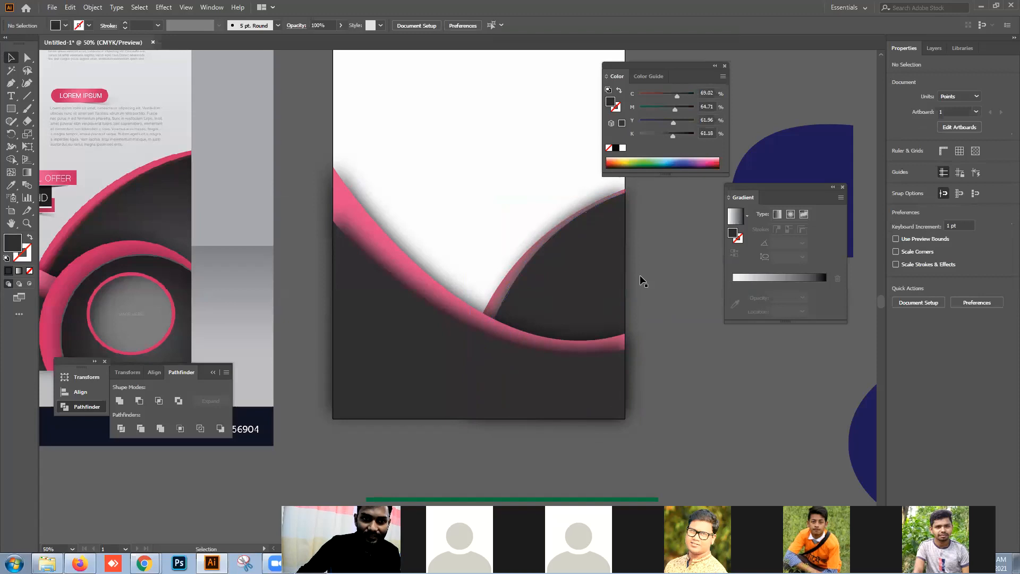
- Nudge the blurred black shape right to an X position of 436.263 pt and open its fill swatches
{"action": "scroll", "coordinate": [640, 276], "scroll_direction": "up", "scroll_amount": 1}
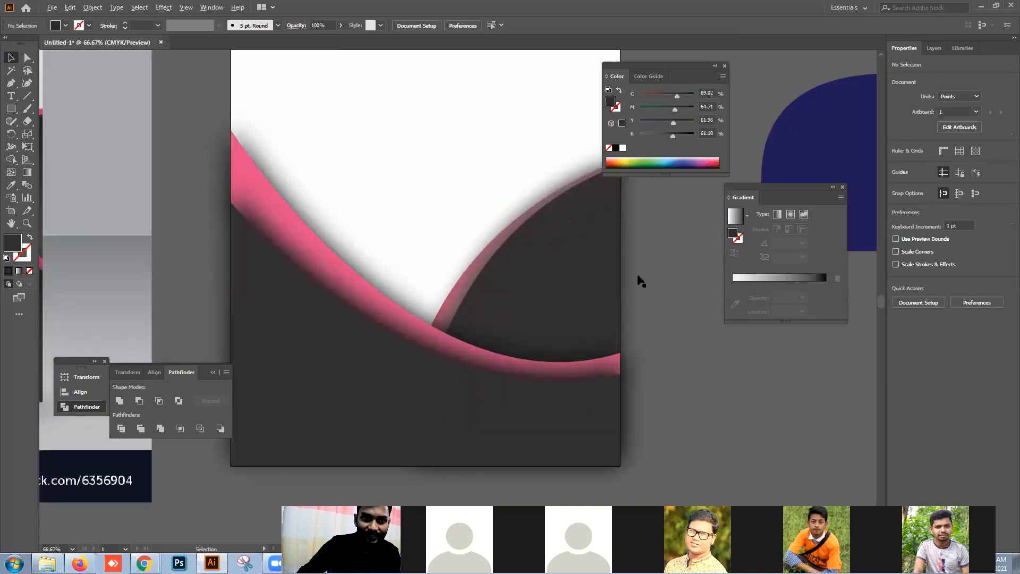
{"action": "left_click", "coordinate": [474, 268]}
{"action": "key", "text": "Right"}
{"action": "key", "text": "Right"}
{"action": "key", "text": "Right"}
{"action": "key", "text": "Right"}
{"action": "key", "text": "Right"}
{"action": "key", "text": "Right"}
{"action": "key", "text": "Right"}
{"action": "key", "text": "Right"}
{"action": "key", "text": "Right"}
{"action": "key", "text": "Right"}
{"action": "key", "text": "Right"}
{"action": "key", "text": "Right"}
{"action": "key", "text": "Left"}
{"action": "key", "text": "Left"}
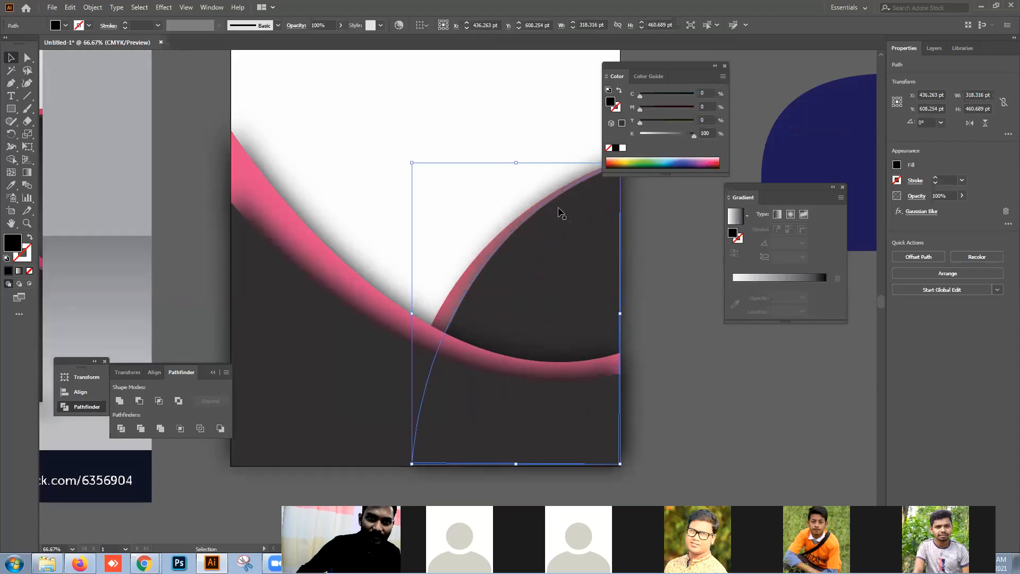
{"action": "left_click", "coordinate": [65, 25]}
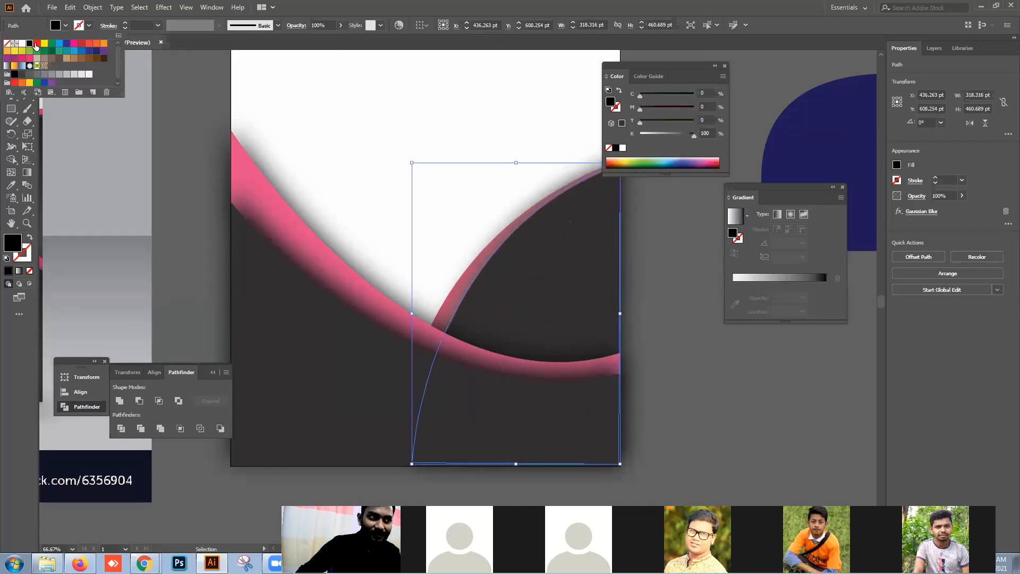
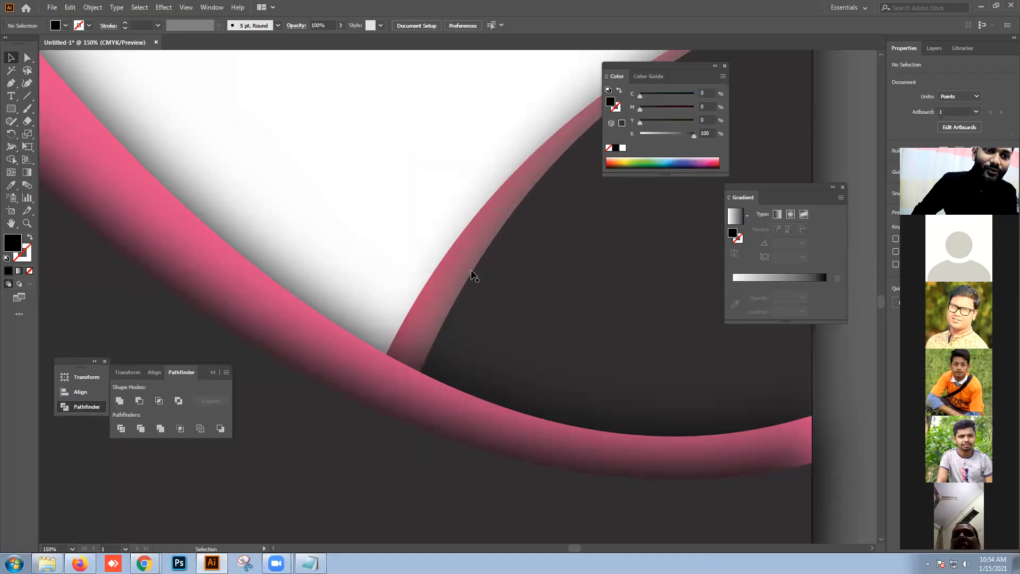
- Duplicate the pink corner shape up and to the left, and fill the copy with black
{"action": "left_click", "coordinate": [819, 396]}
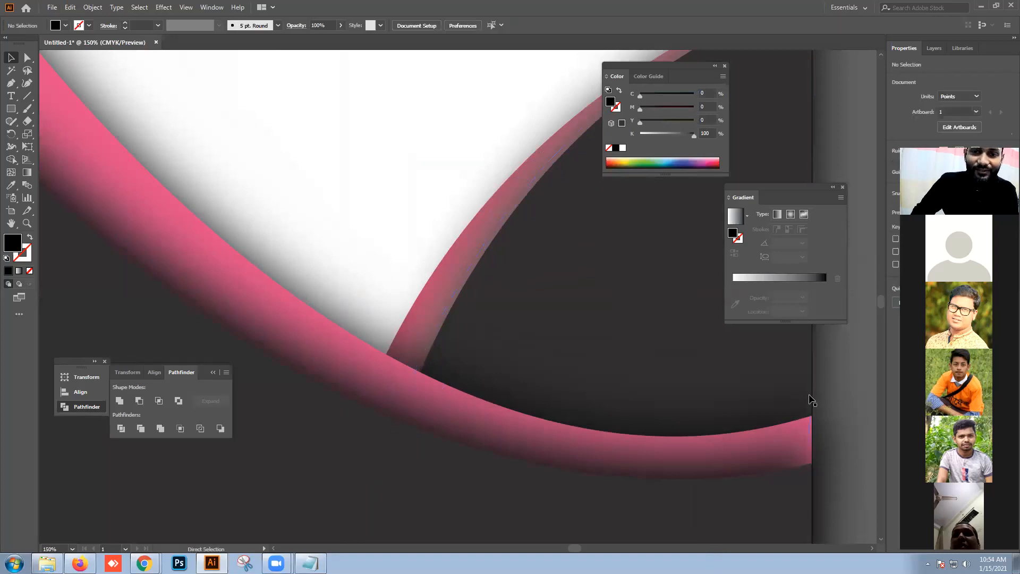
{"action": "left_click", "coordinate": [445, 264]}
{"action": "left_click", "coordinate": [444, 265], "text": "ctrl"}
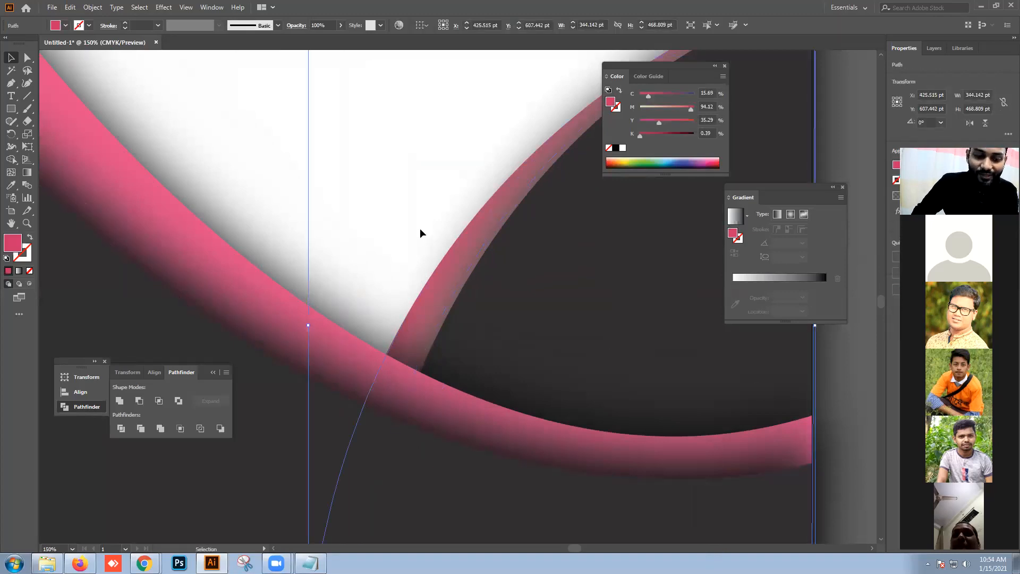
{"action": "key", "text": "ctrl+1"}
{"action": "left_click_drag", "start_coordinate": [443, 244], "coordinate": [389, 218]}
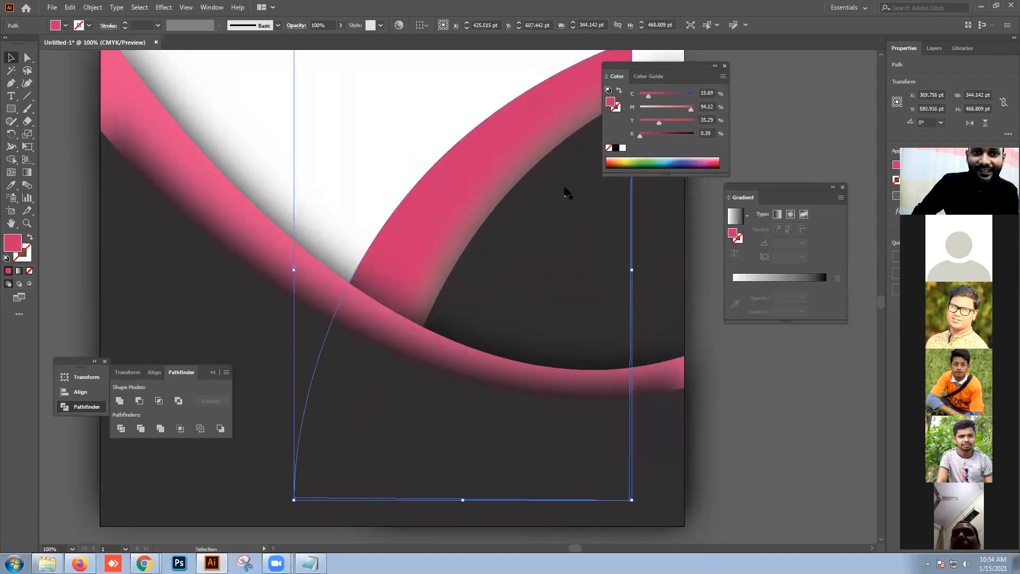
{"action": "left_click", "coordinate": [616, 148]}
- Send the black copy to the back and move it so only a thin edge shows outside the pink band
{"action": "right_click", "coordinate": [483, 171]}
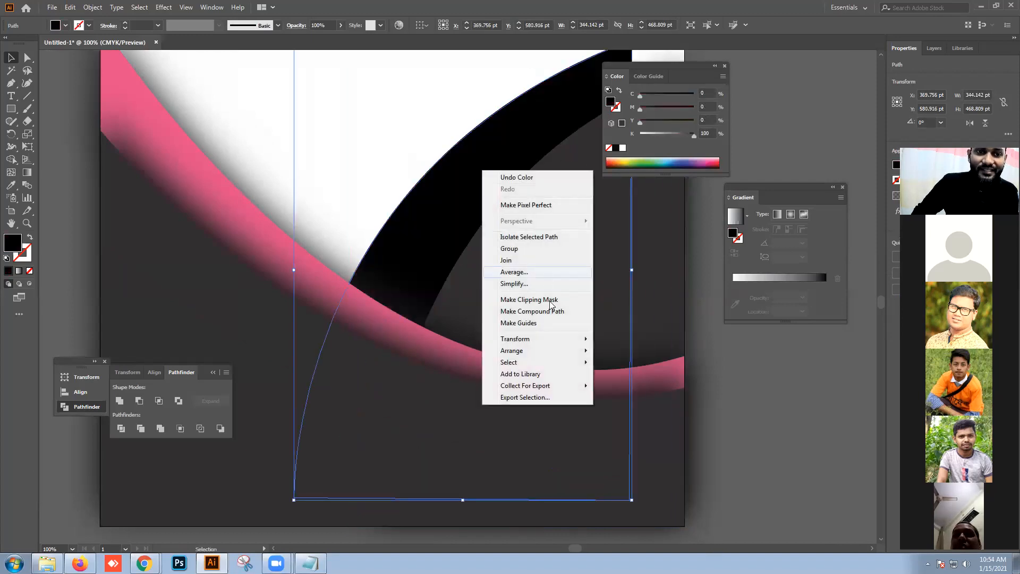
{"action": "mouse_move", "coordinate": [544, 350]}
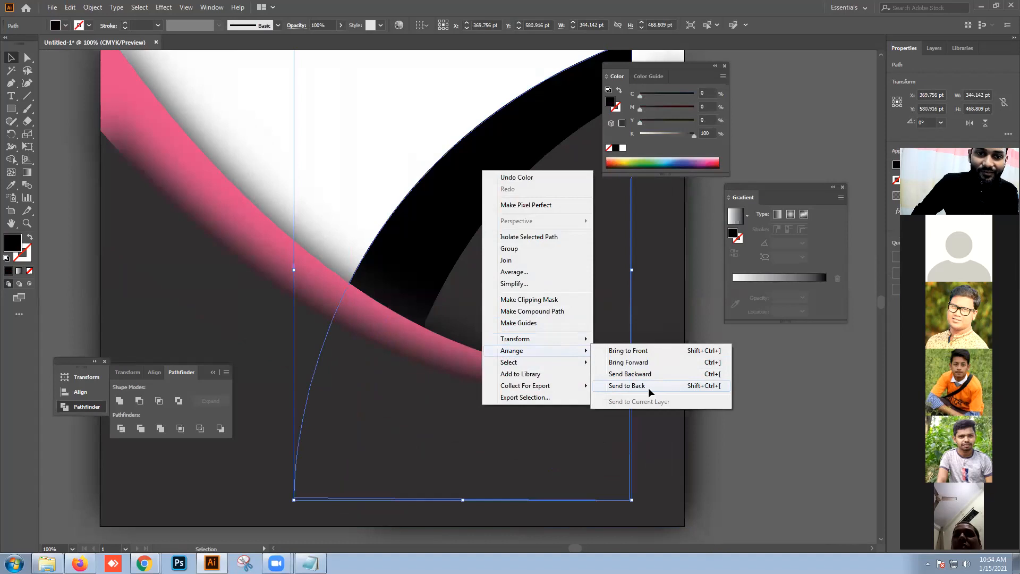
{"action": "left_click", "coordinate": [649, 386]}
{"action": "left_click", "coordinate": [729, 391]}
{"action": "left_click_drag", "start_coordinate": [453, 230], "coordinate": [492, 216]}
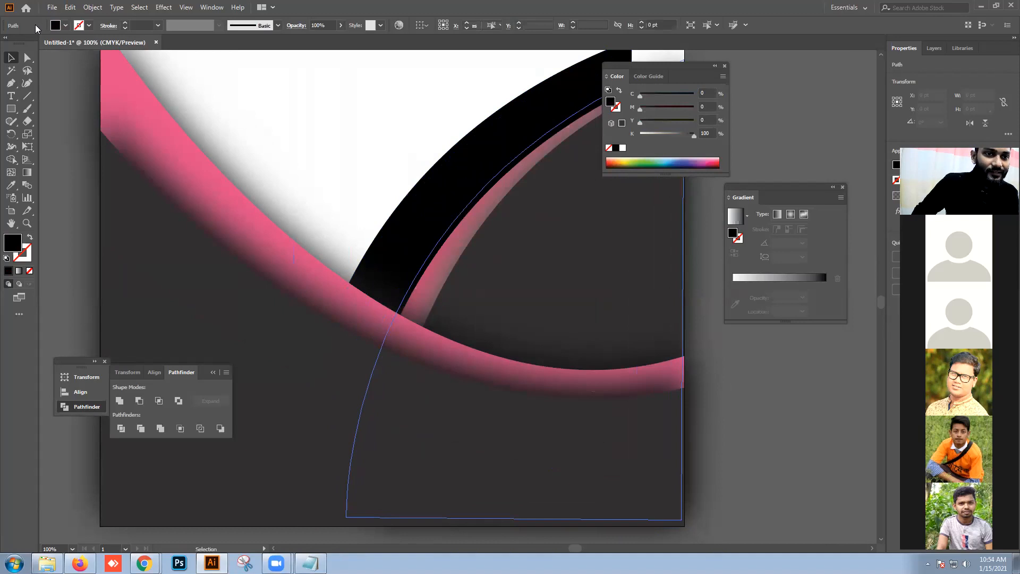
- Apply a Gaussian Blur with a 62.9 pixel radius to the black copy behind the pink corner shape
{"action": "left_click", "coordinate": [94, 7]}
{"action": "mouse_move", "coordinate": [163, 7]}
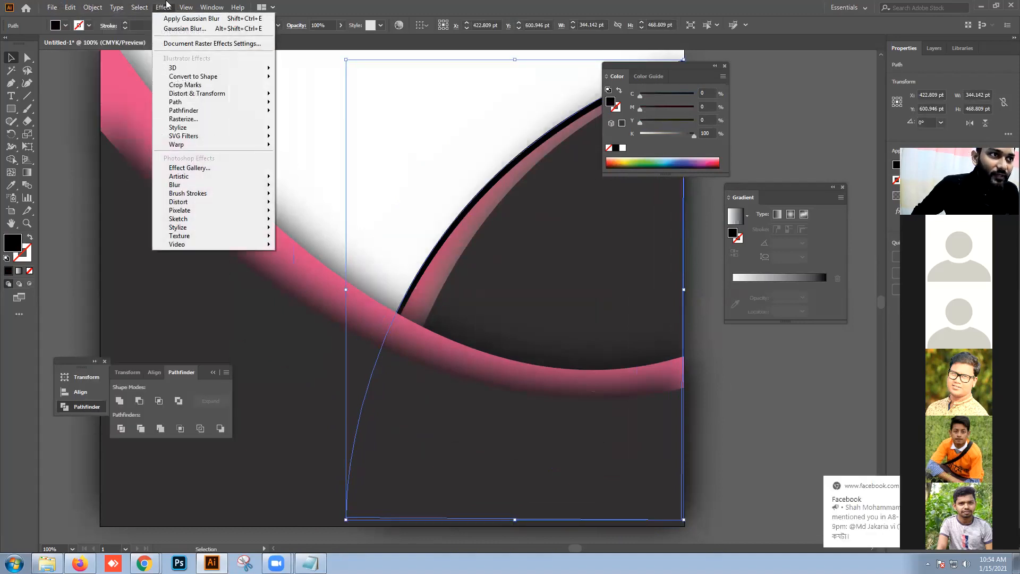
{"action": "mouse_move", "coordinate": [270, 189]}
{"action": "left_click", "coordinate": [312, 187]}
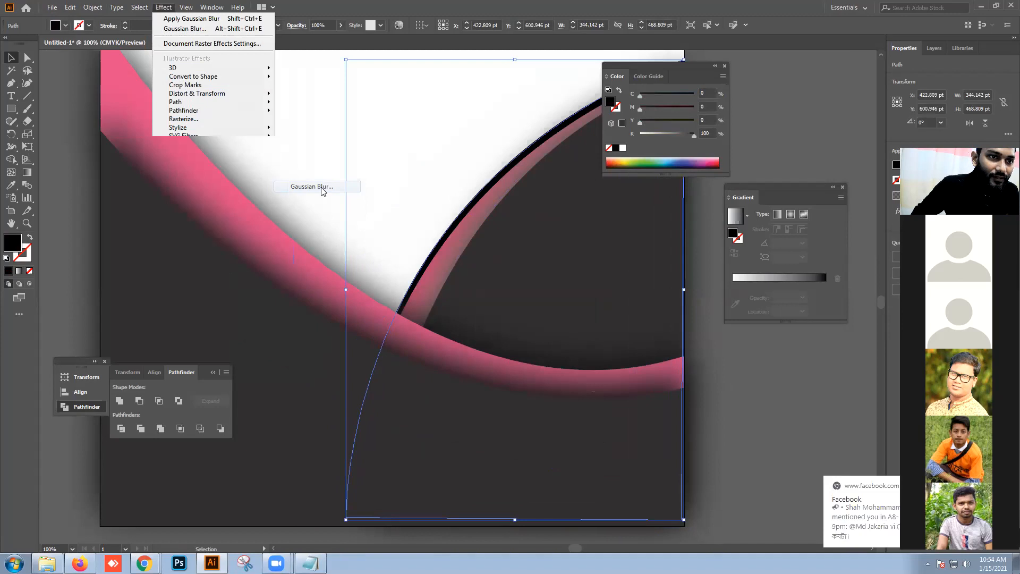
{"action": "left_click", "coordinate": [611, 294]}
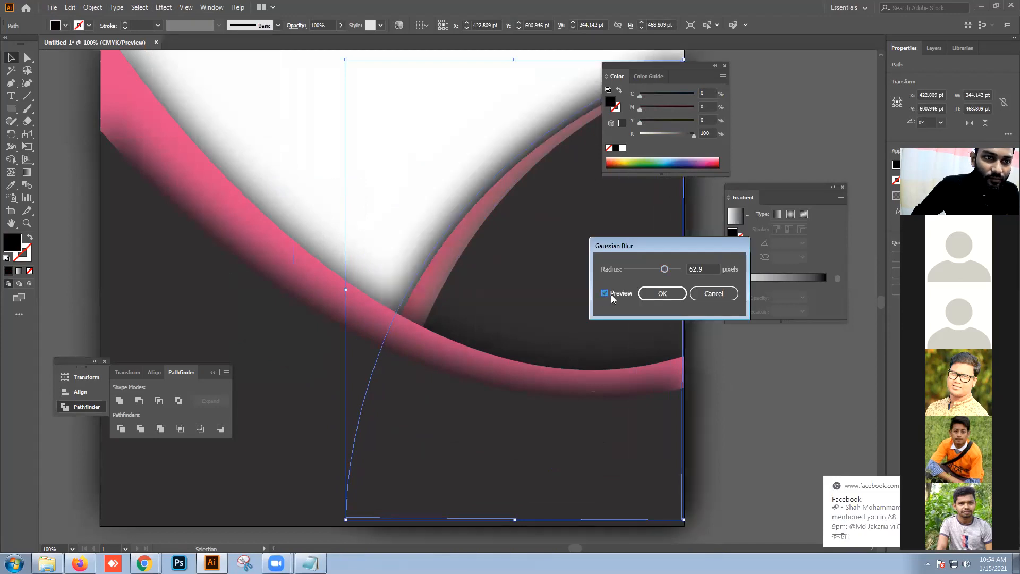
{"action": "left_click", "coordinate": [651, 295]}
{"action": "left_click", "coordinate": [724, 340]}
- Move the cut dark blue shape into the artboard's lower-right corner and bring it to the front
{"action": "scroll", "coordinate": [661, 330], "scroll_direction": "down", "scroll_amount": 2}
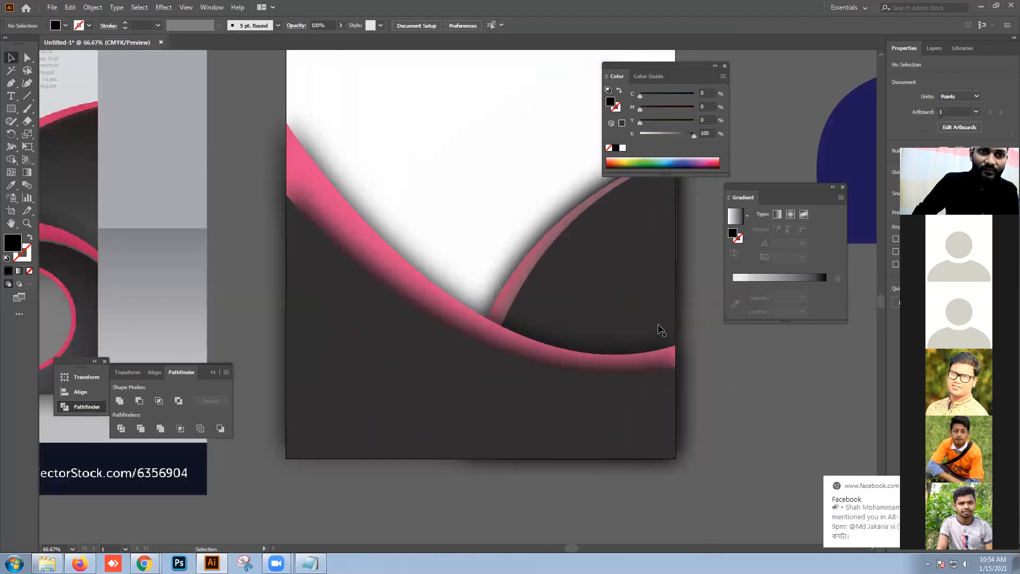
{"action": "left_click_drag", "start_coordinate": [698, 324], "coordinate": [614, 331]}
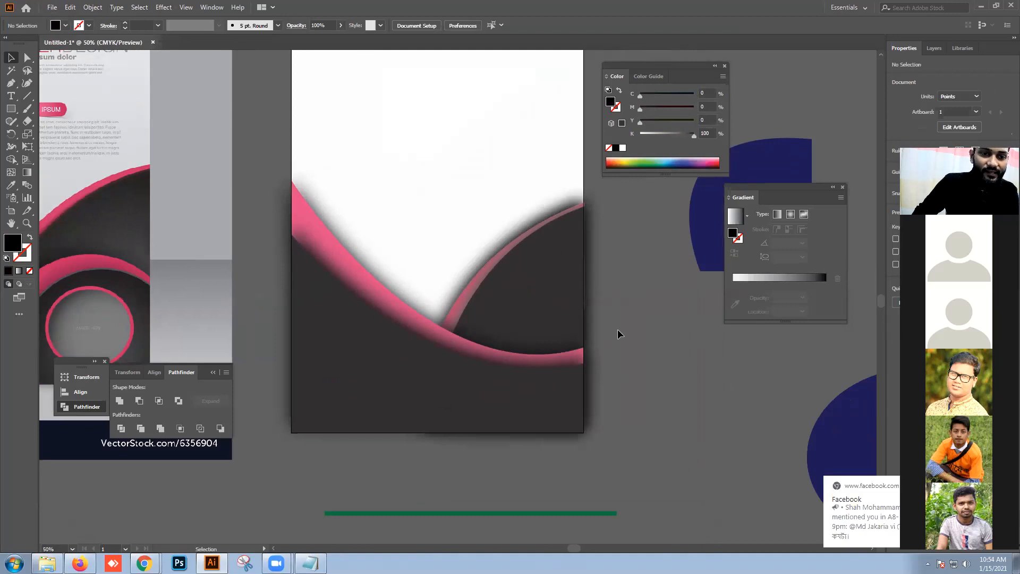
{"action": "scroll", "coordinate": [626, 306], "scroll_direction": "down", "scroll_amount": 1}
{"action": "left_click_drag", "start_coordinate": [627, 306], "coordinate": [519, 260]}
{"action": "left_click_drag", "start_coordinate": [602, 218], "coordinate": [467, 321]}
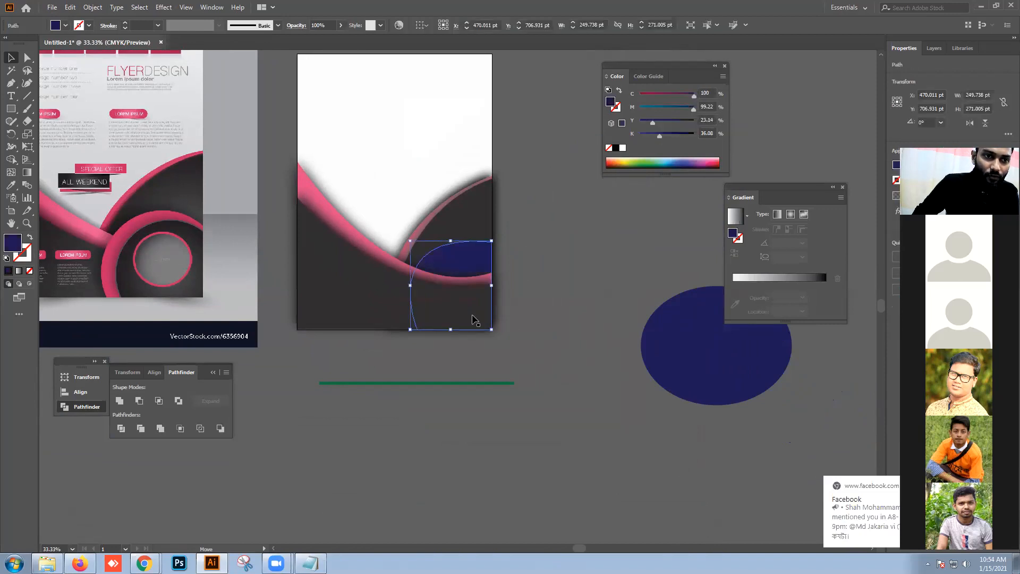
{"action": "right_click", "coordinate": [470, 261]}
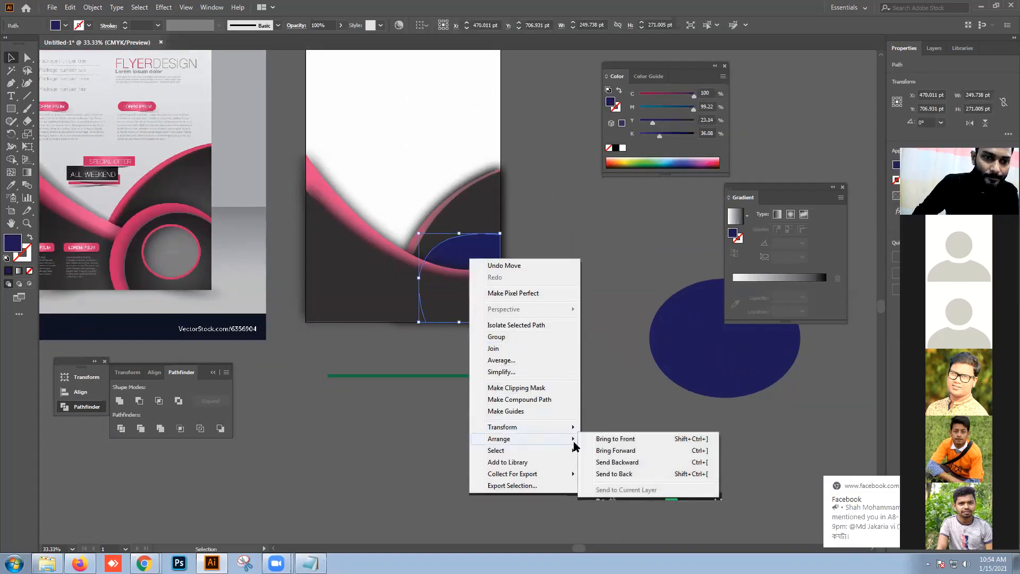
{"action": "left_click", "coordinate": [584, 437]}
- Fill the dark blue corner shape with the pink sampled from the reference flyer's circular band
{"action": "left_click_drag", "start_coordinate": [355, 334], "coordinate": [402, 328]}
{"action": "left_click", "coordinate": [11, 185]}
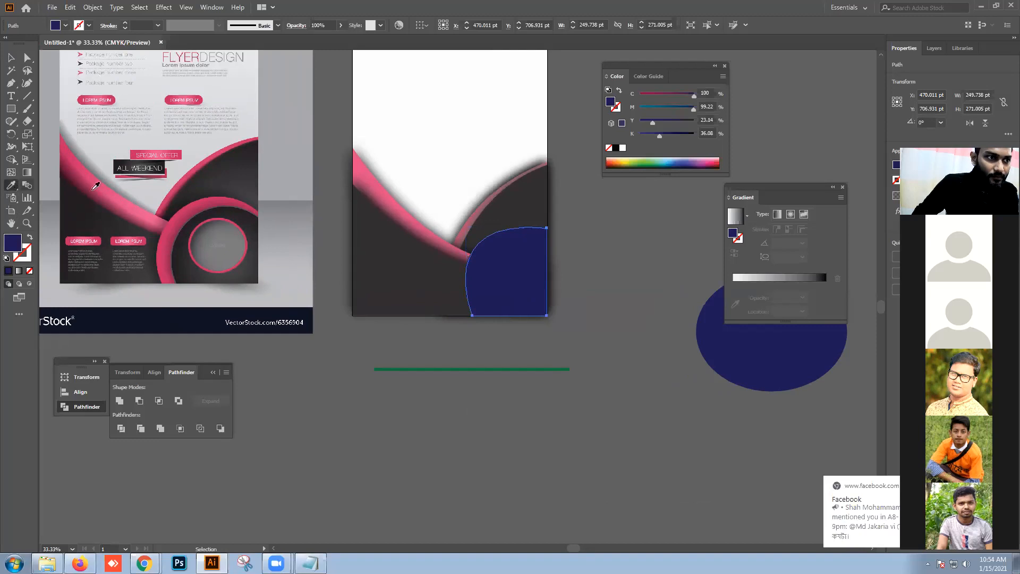
{"action": "left_click", "coordinate": [205, 204]}
{"action": "key", "text": "v"}
{"action": "left_click", "coordinate": [626, 257]}
- Reduce the blurred black shadow outside the upper pink corner curve so only a soft edge shows over the white page
{"action": "scroll", "coordinate": [522, 202], "scroll_direction": "up", "scroll_amount": 1}
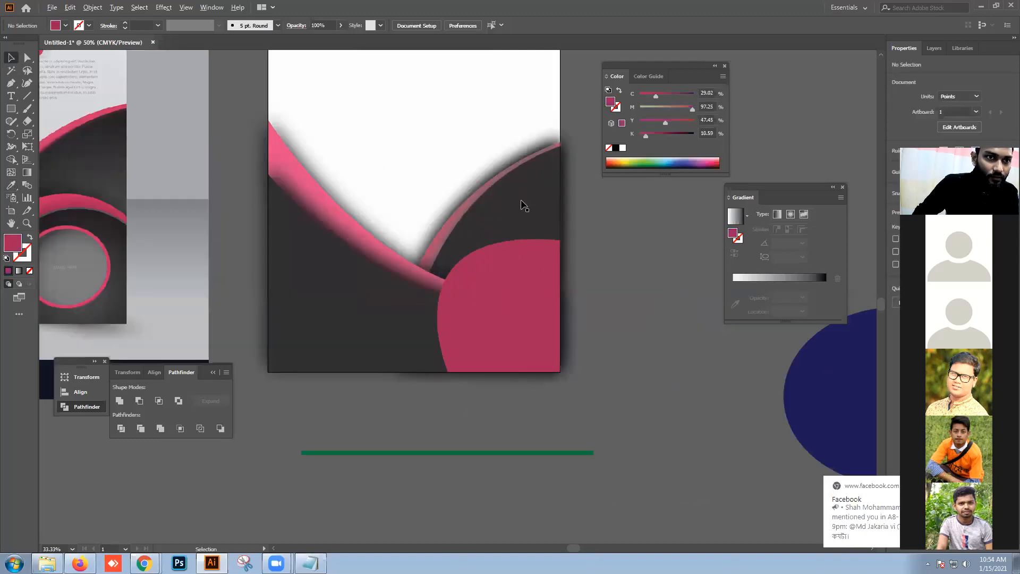
{"action": "left_click_drag", "start_coordinate": [511, 200], "coordinate": [605, 256]}
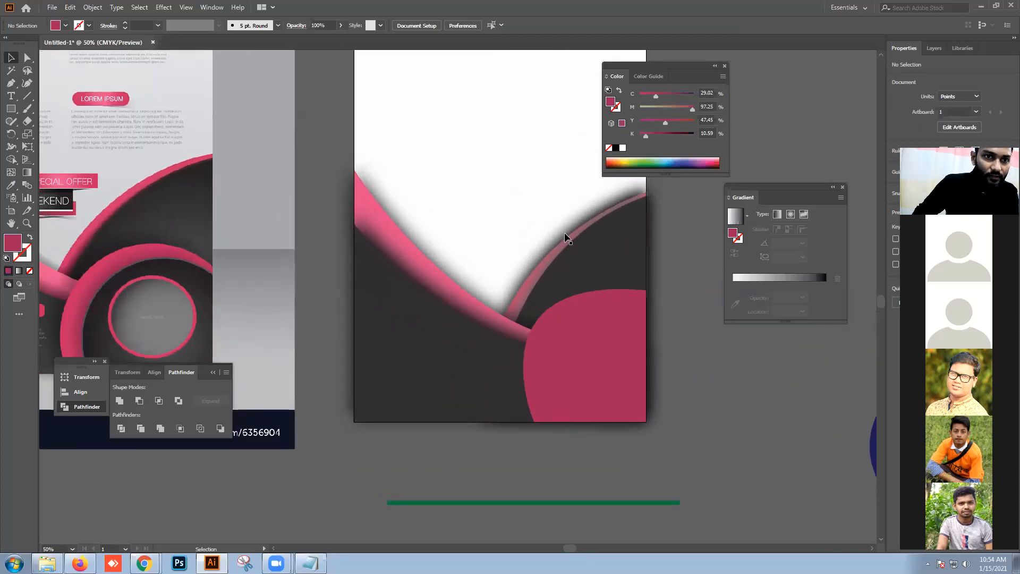
{"action": "scroll", "coordinate": [553, 228], "scroll_direction": "up", "scroll_amount": 2}
{"action": "scroll", "coordinate": [540, 228], "scroll_direction": "down", "scroll_amount": 3}
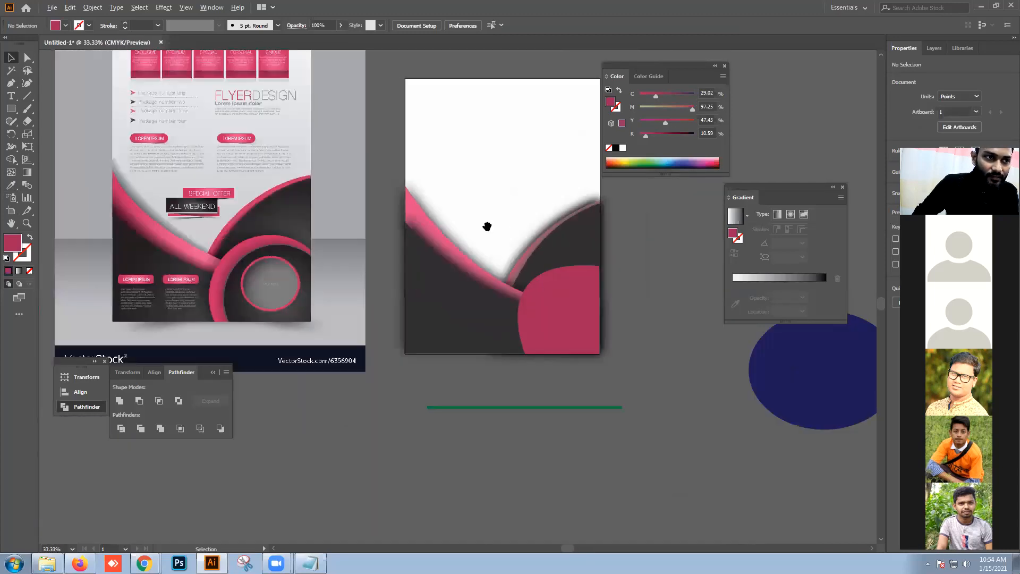
{"action": "scroll", "coordinate": [585, 223], "scroll_direction": "up", "scroll_amount": 3}
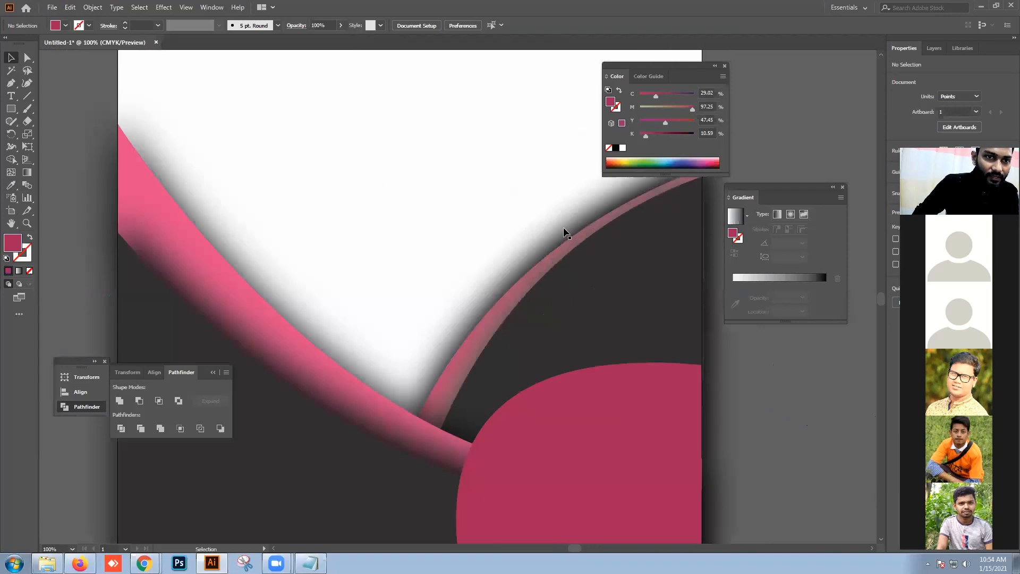
{"action": "left_click", "coordinate": [563, 228]}
{"action": "key", "text": "Delete"}
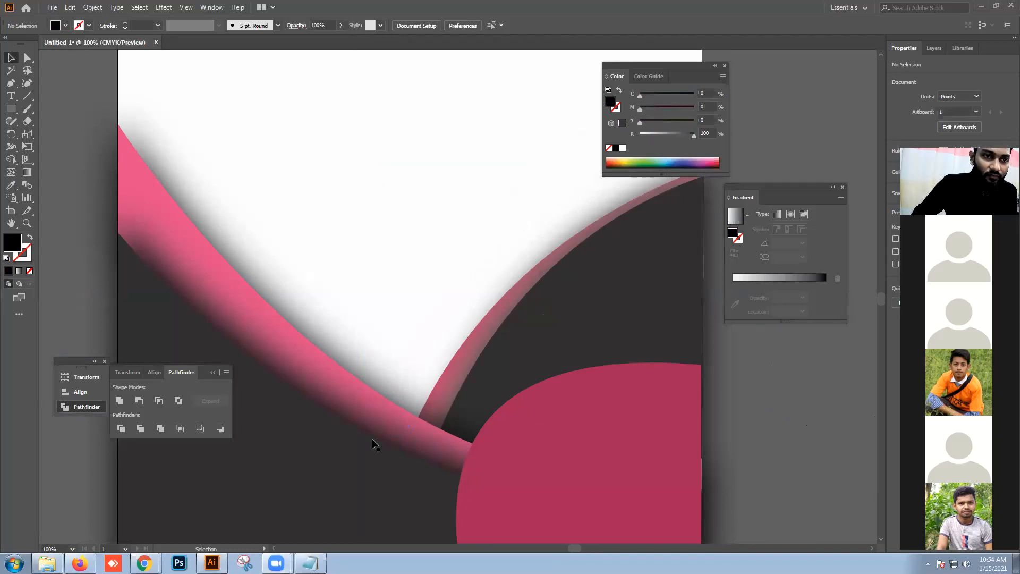
{"action": "scroll", "coordinate": [679, 392], "scroll_direction": "down", "scroll_amount": 3}
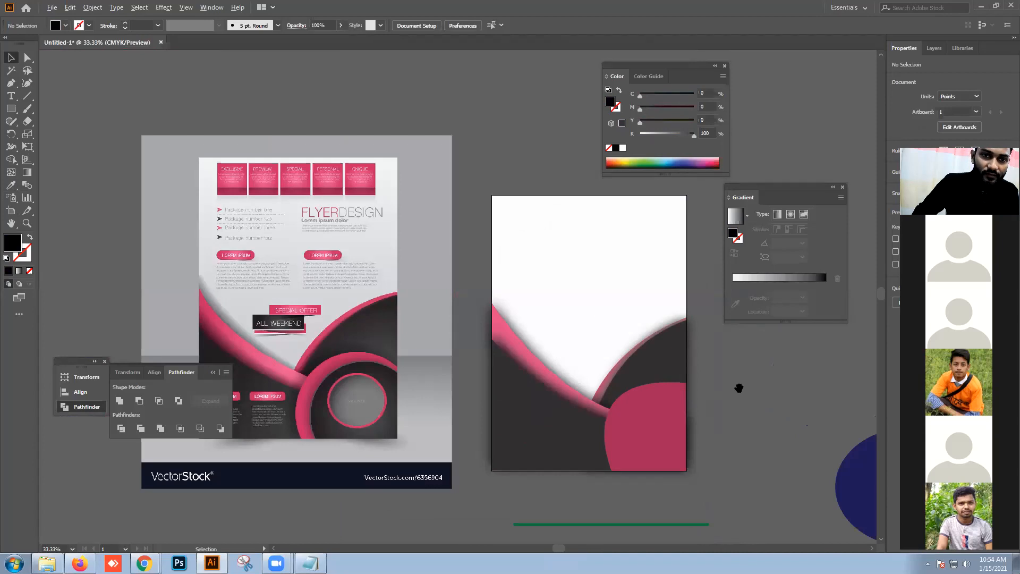
{"action": "scroll", "coordinate": [594, 315], "scroll_direction": "up", "scroll_amount": 3}
{"action": "left_click", "coordinate": [562, 238]}
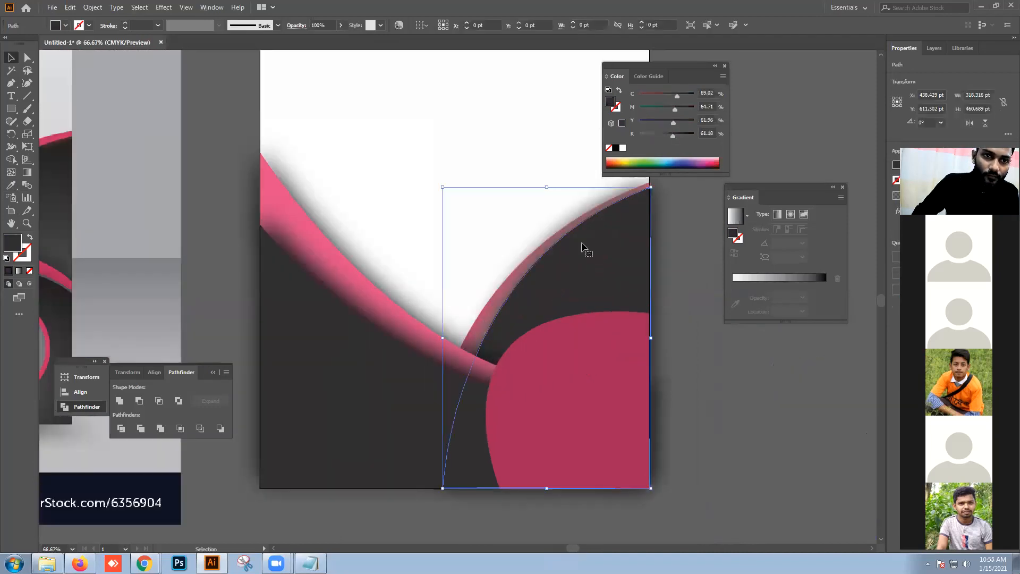
{"action": "key", "text": "ctrl"}
{"action": "left_click", "coordinate": [672, 301]}
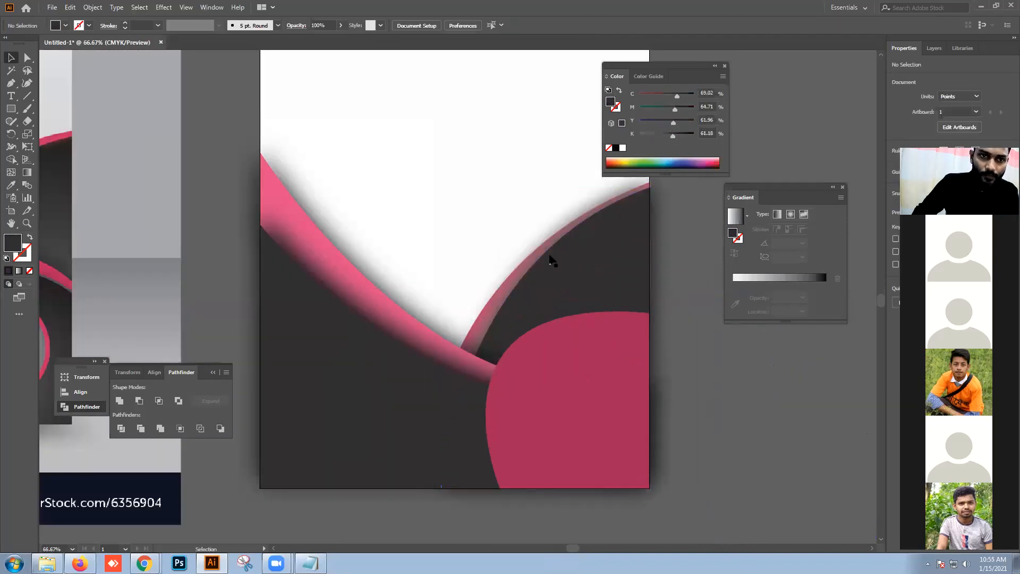
{"action": "left_click", "coordinate": [551, 258]}
{"action": "left_click_drag", "start_coordinate": [551, 253], "coordinate": [552, 254]}
{"action": "key", "text": "ctrl+z"}
{"action": "left_click", "coordinate": [715, 321]}
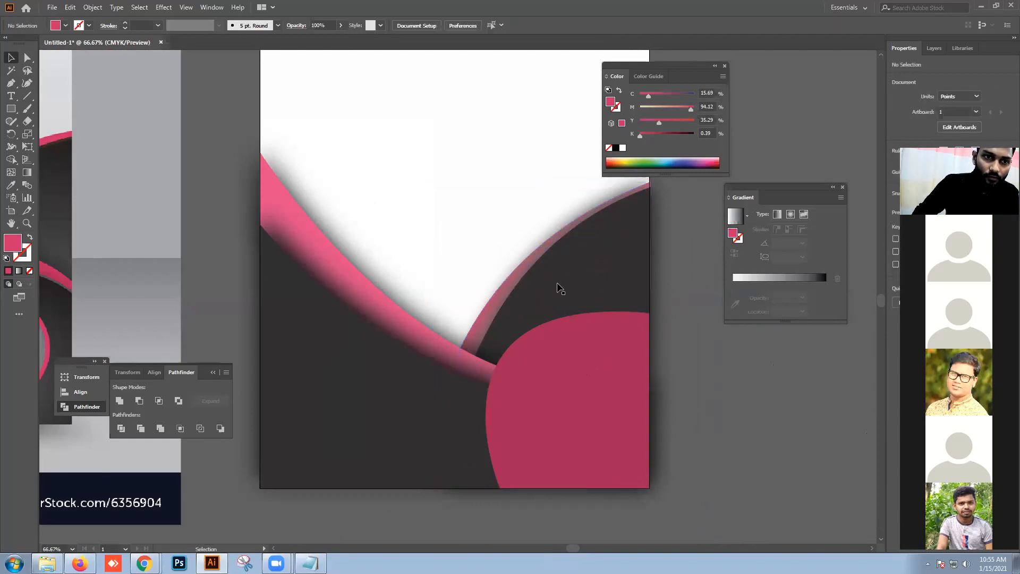
{"action": "left_click", "coordinate": [517, 273]}
{"action": "key", "text": "ctrl+2"}
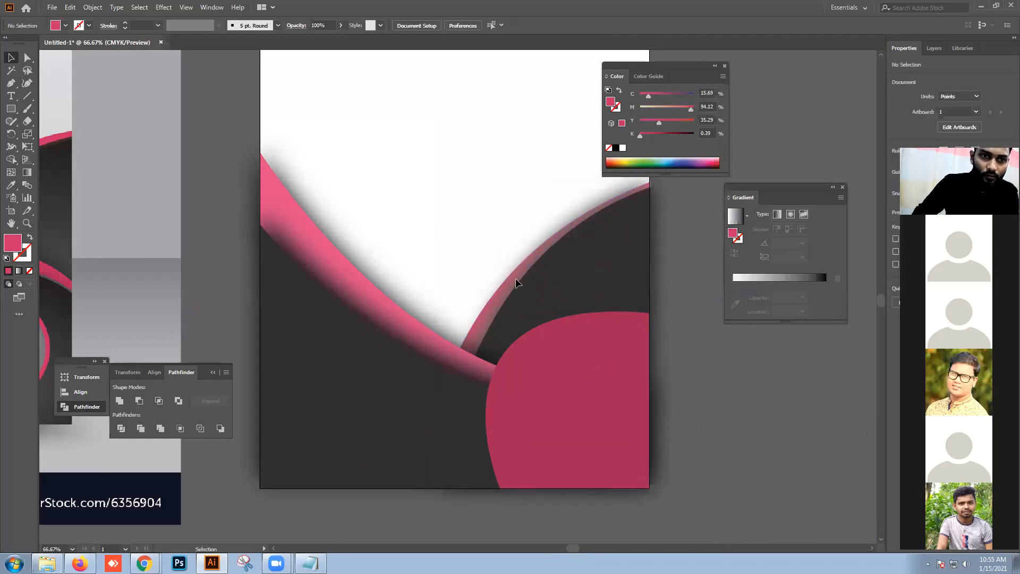
{"action": "key", "text": "ctrl+alt+2"}
{"action": "left_click", "coordinate": [673, 337]}
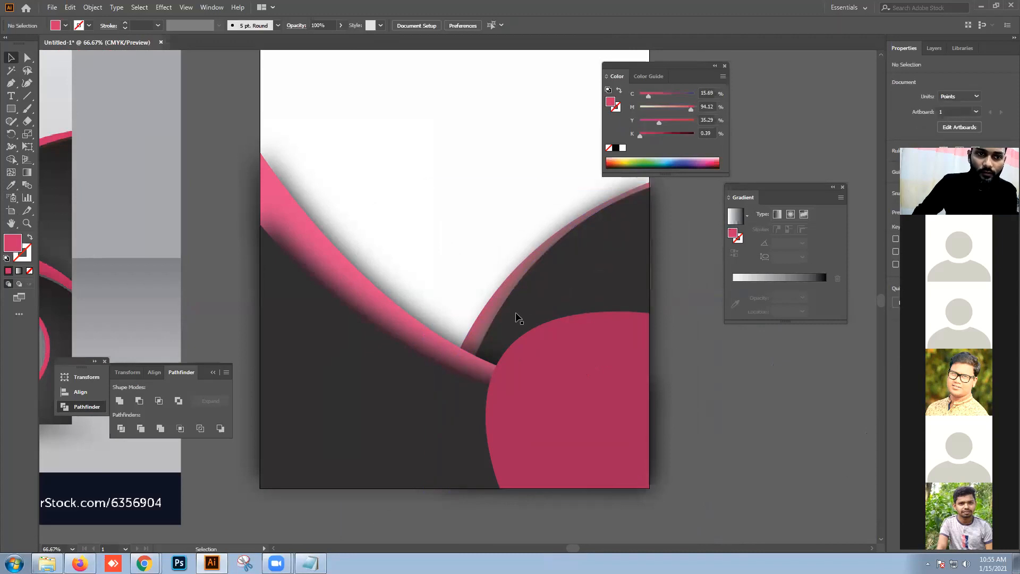
- Lock the dark gray corner shape and shrink the blurred black shape beneath it to about 314.5 by 455.2 pt
{"action": "left_click", "coordinate": [615, 300]}
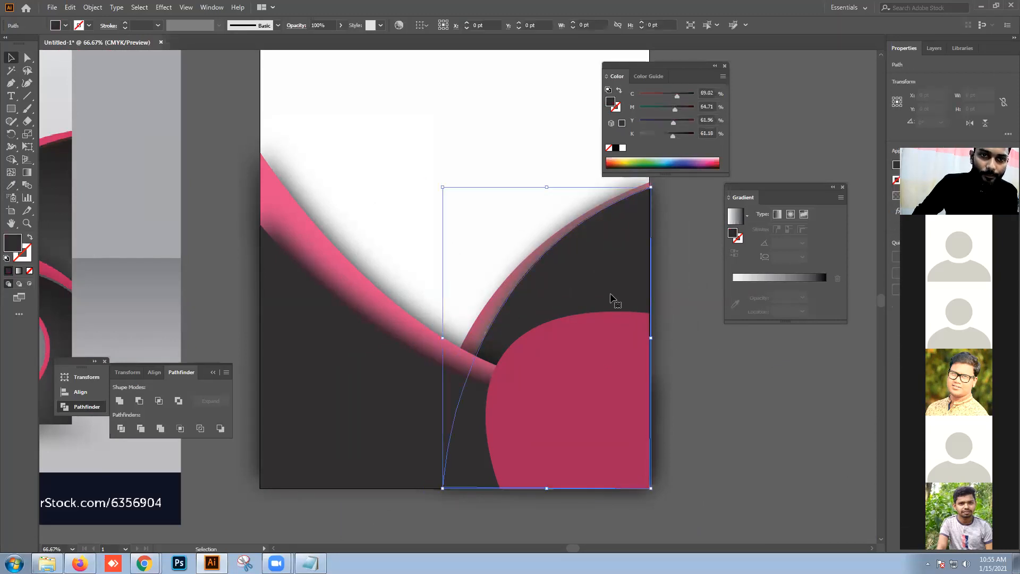
{"action": "key", "text": "a"}
{"action": "key", "text": "ctrl+2"}
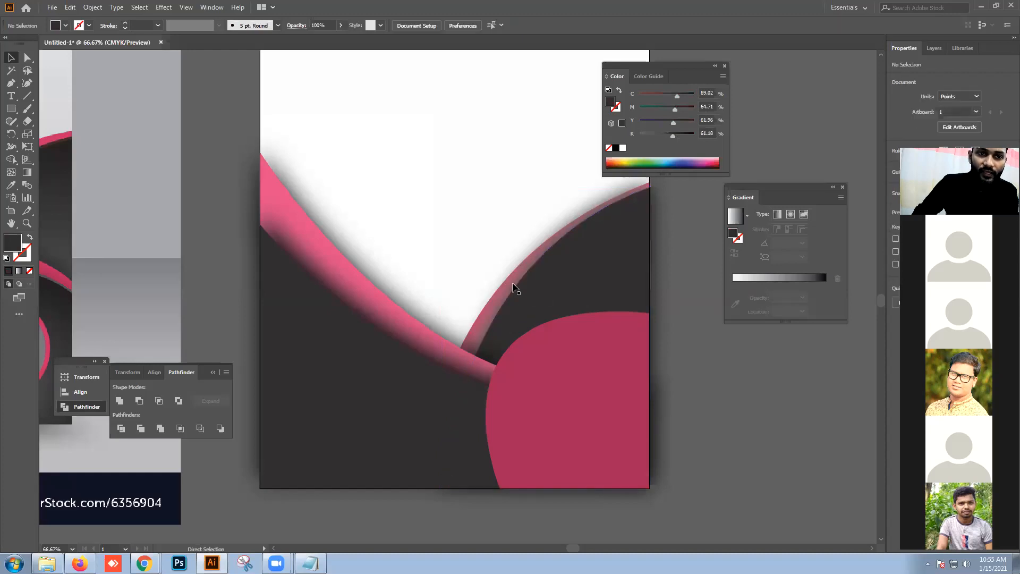
{"action": "left_click", "coordinate": [512, 285]}
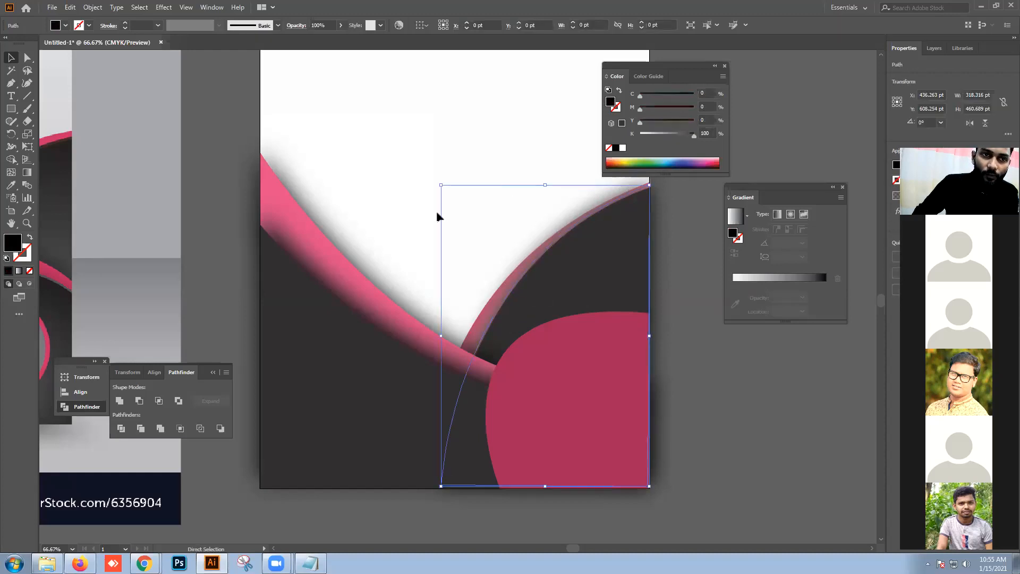
{"action": "left_click_drag", "start_coordinate": [442, 186], "coordinate": [444, 188]}
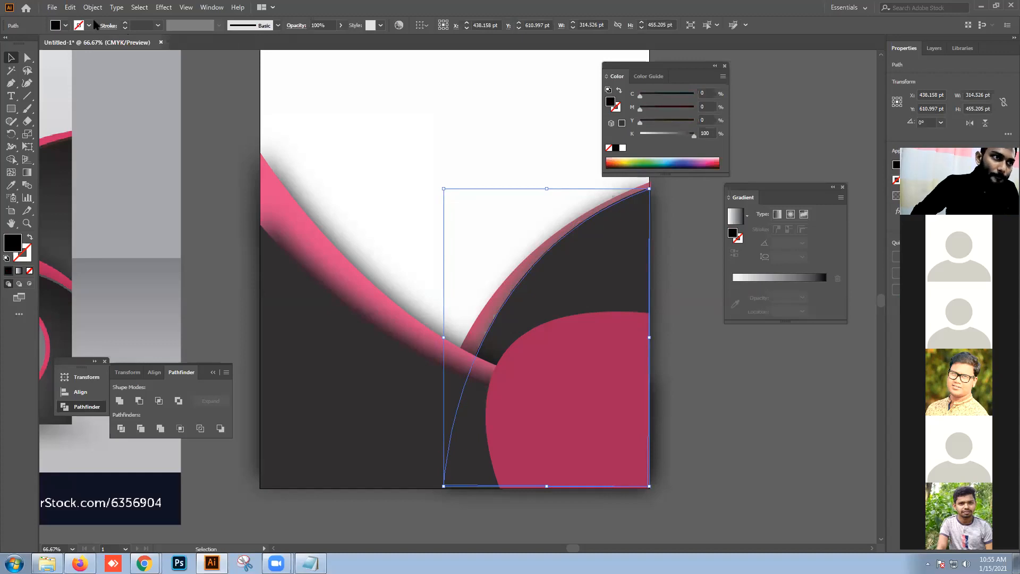
- Try a blue fill swatch on the blurred black shape and set the fill back to black
{"action": "left_click", "coordinate": [65, 25]}
{"action": "left_click", "coordinate": [59, 43]}
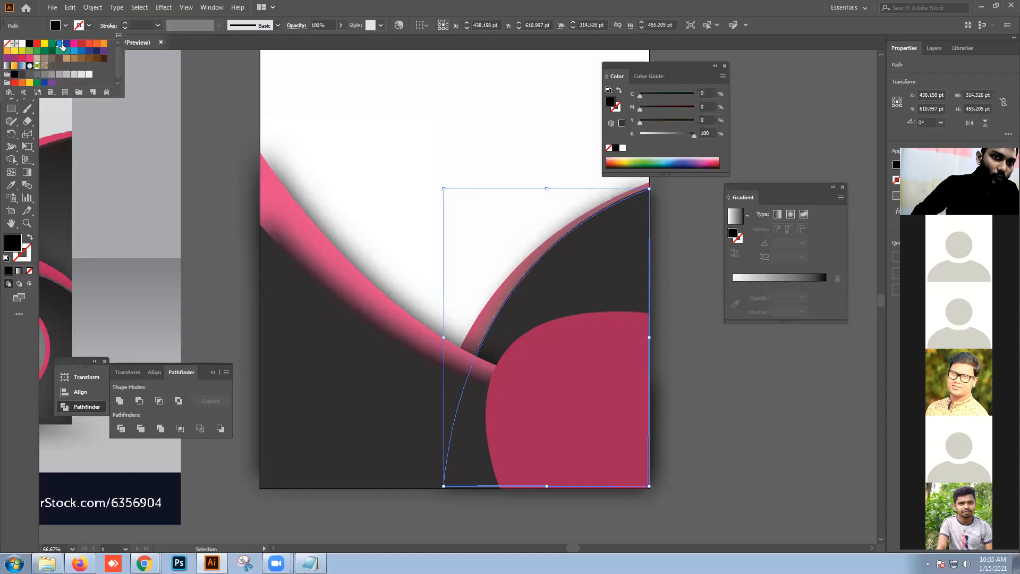
{"action": "left_click", "coordinate": [30, 44]}
{"action": "key", "text": "Escape"}
- Nudge the blurred black shape vertically to adjust the shading along the thin pink curve, and deselect it
{"action": "key", "text": "Up"}
{"action": "key", "text": "Up"}
{"action": "key", "text": "Up"}
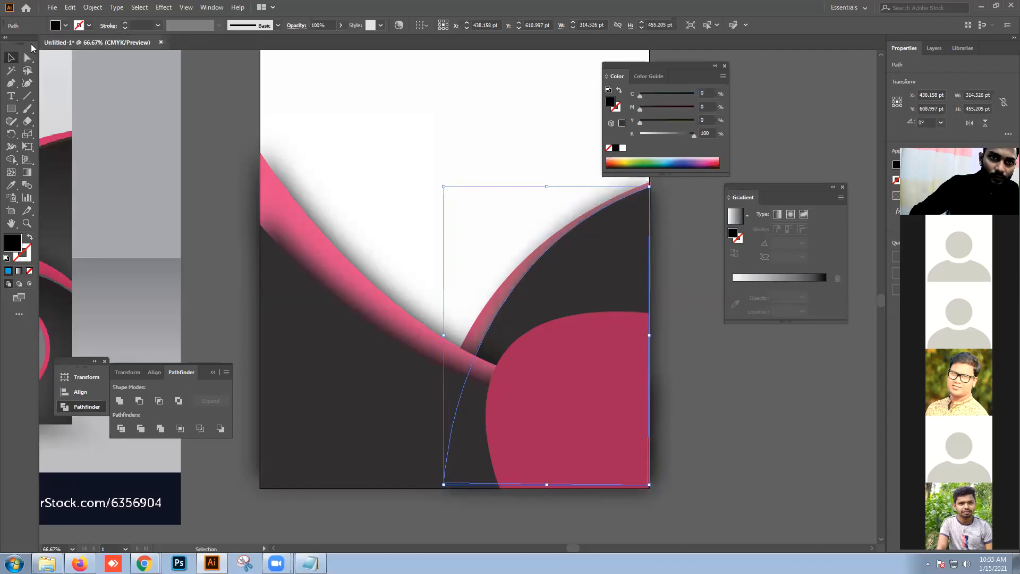
{"action": "key", "text": "Down"}
{"action": "key", "text": "Down"}
{"action": "key", "text": "Down"}
{"action": "key", "text": "Down"}
{"action": "key", "text": "Down"}
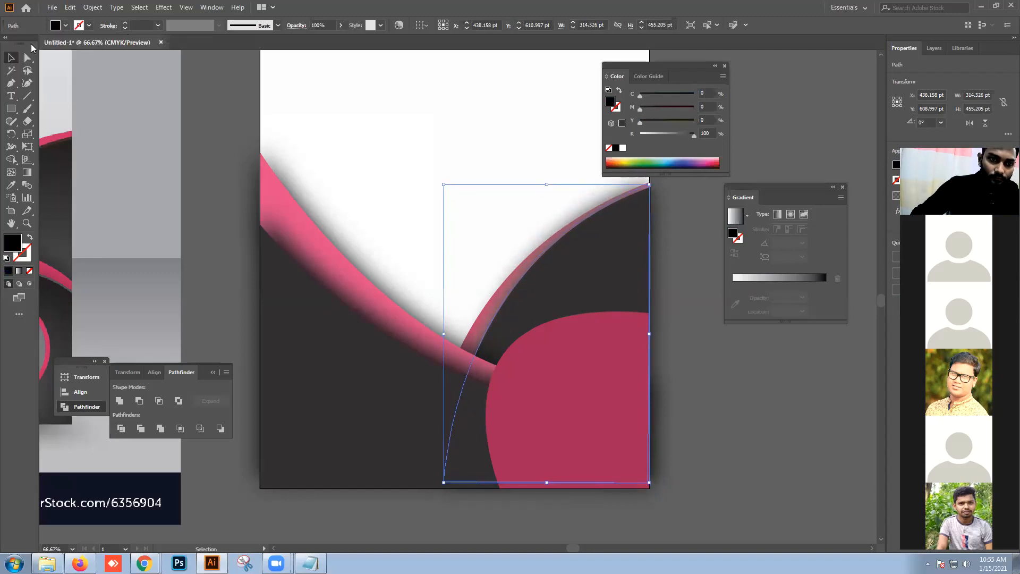
{"action": "left_click", "coordinate": [722, 344]}
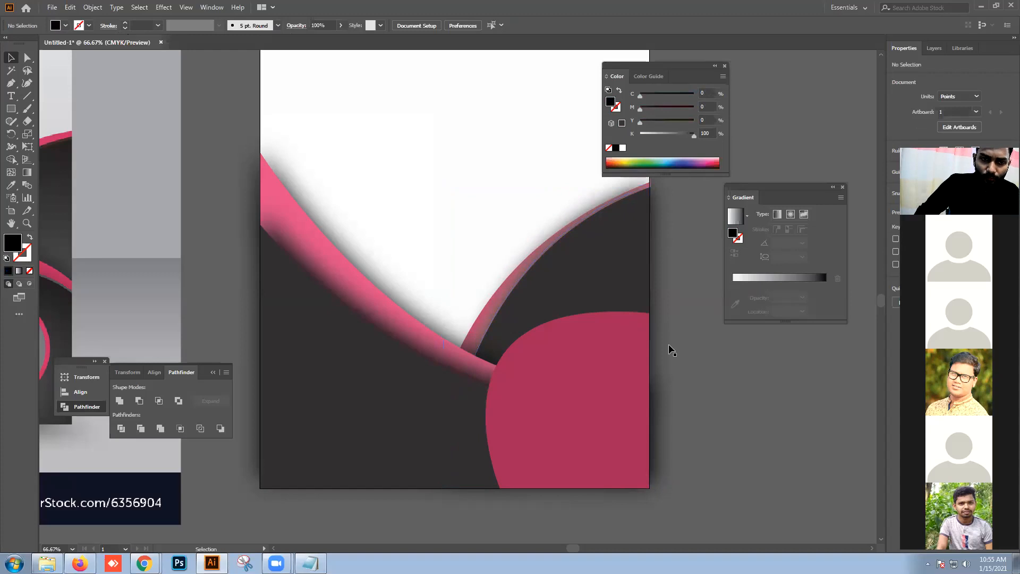
- Examine how the pink ring, dark circle and gray image circle are nested in the reference flyer's lower-right corner
{"action": "scroll", "coordinate": [672, 346], "scroll_direction": "down", "scroll_amount": 3}
{"action": "left_click_drag", "start_coordinate": [679, 321], "coordinate": [659, 290]}
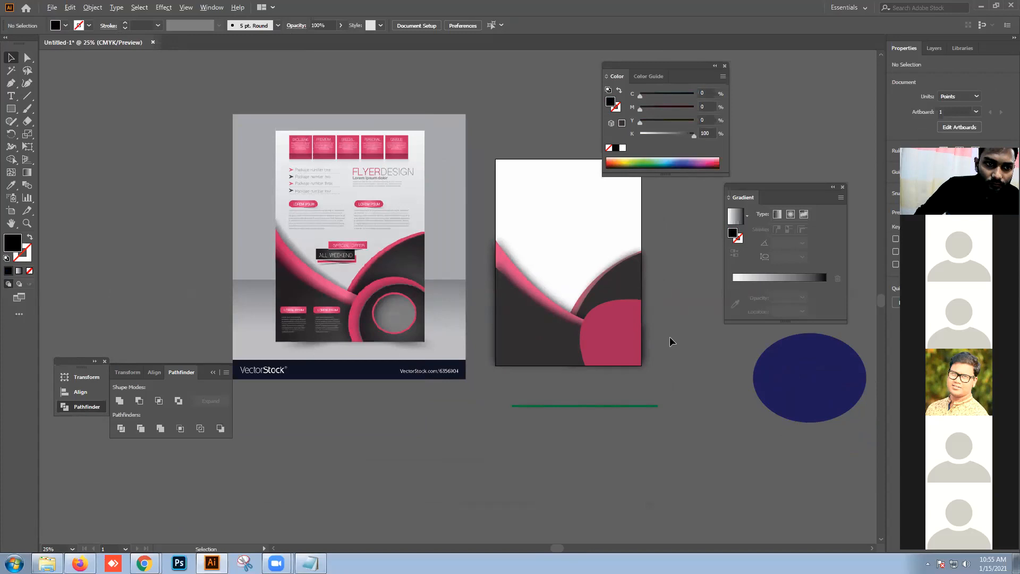
{"action": "left_click", "coordinate": [602, 355]}
{"action": "left_click", "coordinate": [663, 353]}
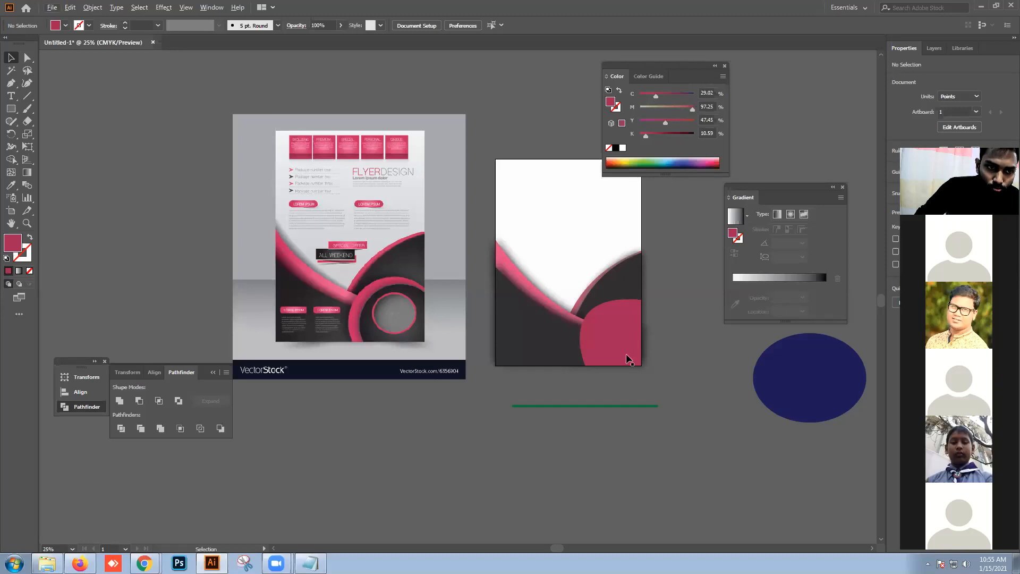
{"action": "scroll", "coordinate": [423, 343], "scroll_direction": "up", "scroll_amount": 1}
{"action": "scroll", "coordinate": [423, 342], "scroll_direction": "up", "scroll_amount": 3}
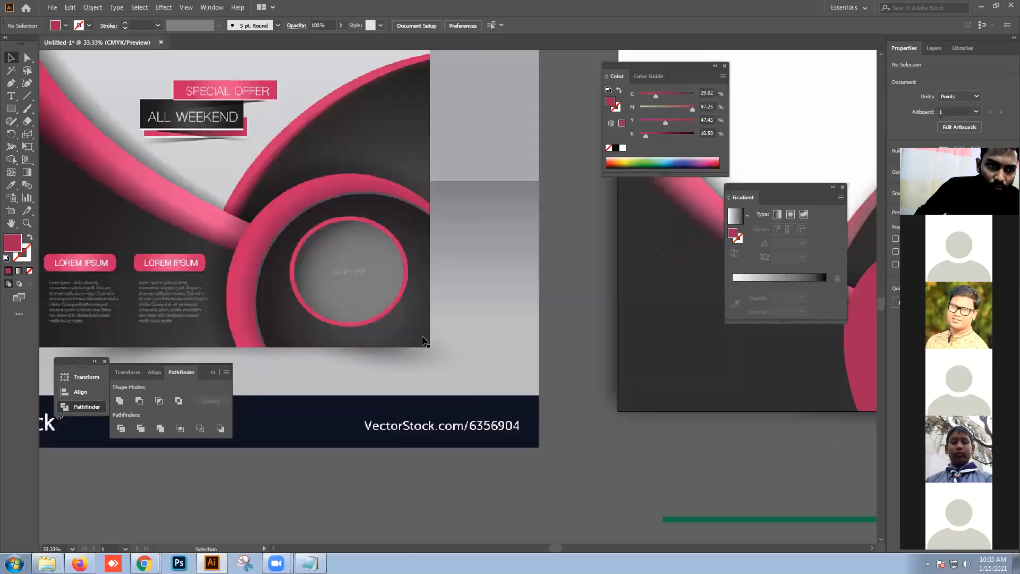
{"action": "left_click_drag", "start_coordinate": [421, 339], "coordinate": [612, 352]}
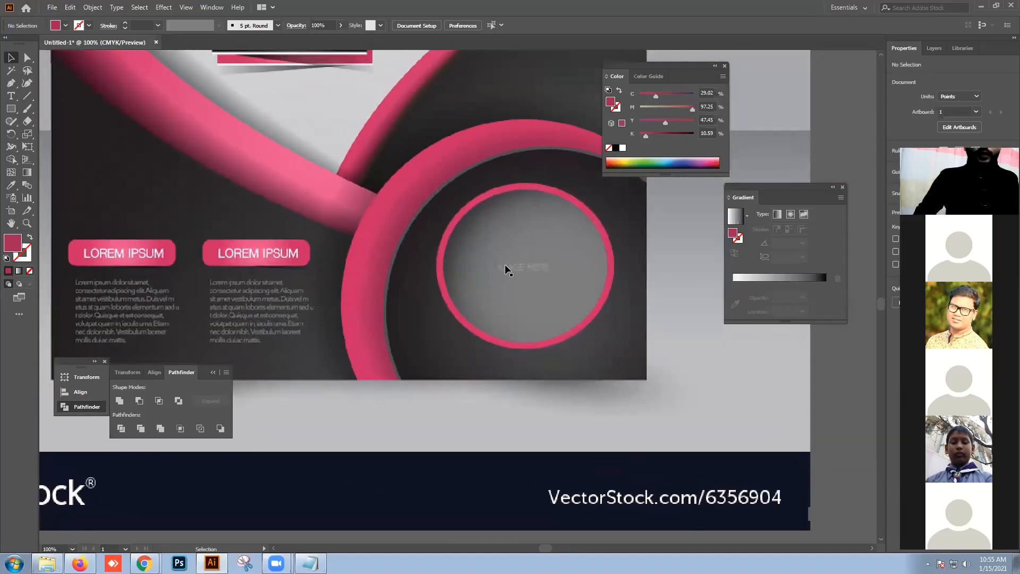
{"action": "left_click", "coordinate": [450, 225]}
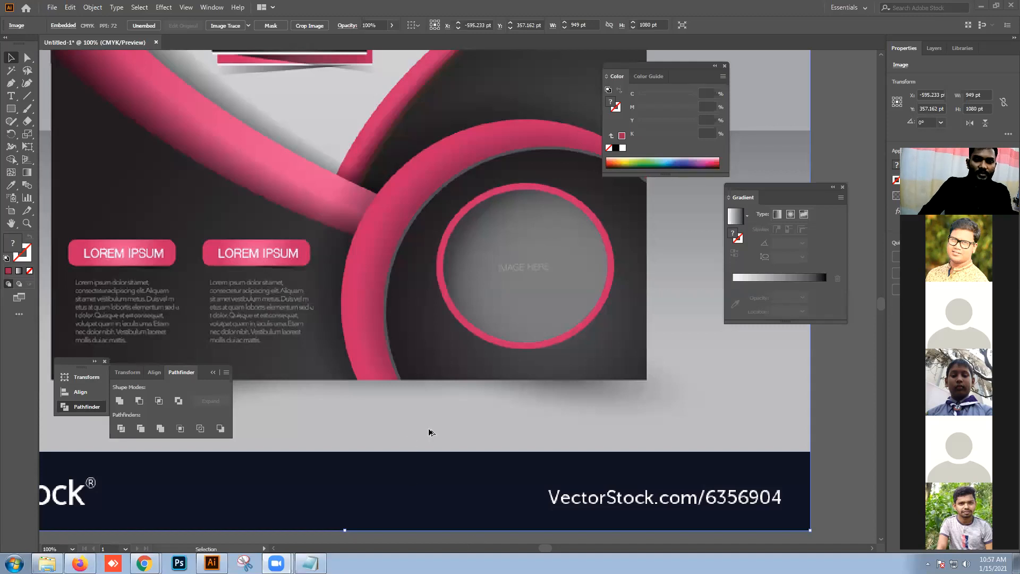
{"action": "scroll", "coordinate": [401, 387], "scroll_direction": "down", "scroll_amount": 5}
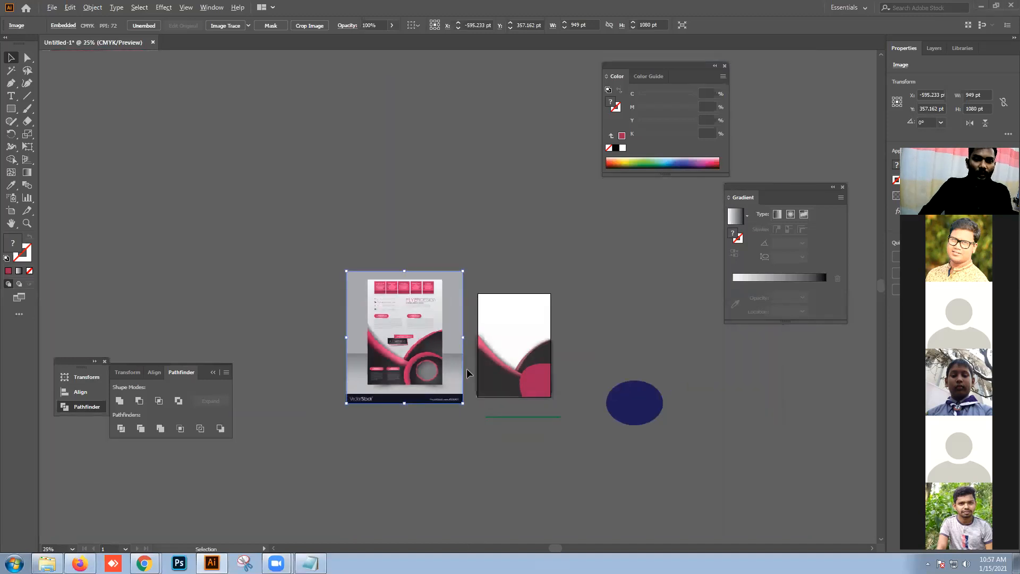
{"action": "left_click", "coordinate": [604, 355]}
{"action": "scroll", "coordinate": [523, 366], "scroll_direction": "up", "scroll_amount": 3}
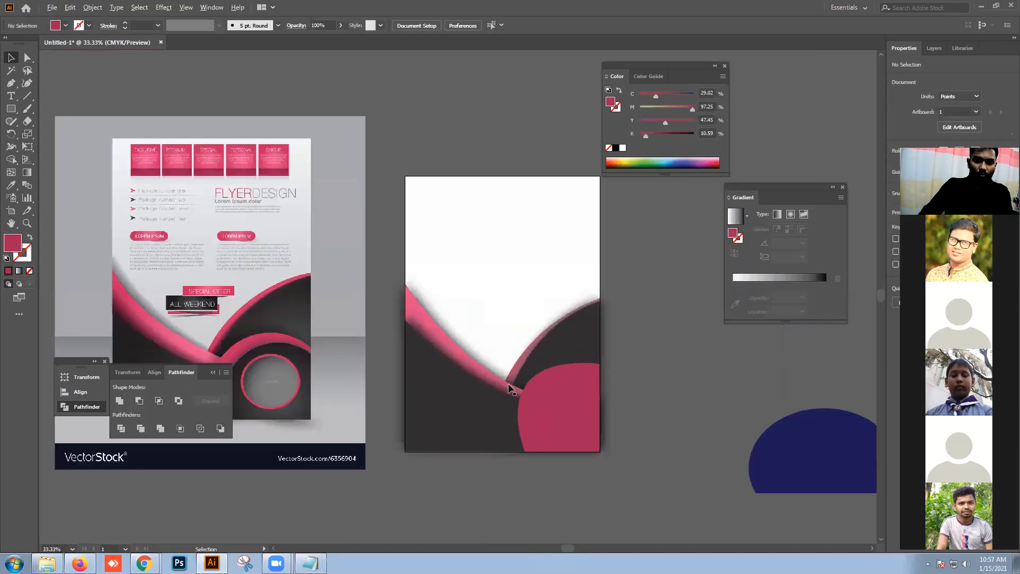
{"action": "scroll", "coordinate": [484, 389], "scroll_direction": "down", "scroll_amount": 4}
{"action": "mouse_move", "coordinate": [144, 564]}
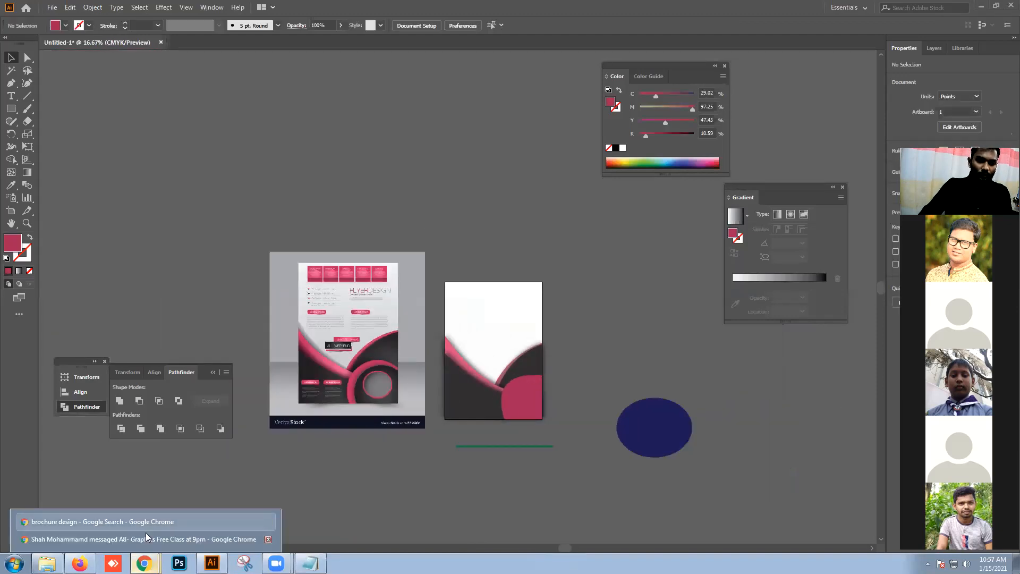
- Create a new A4 document in landscape orientation from the recent A4 preset
{"action": "left_click", "coordinate": [52, 7]}
{"action": "left_click", "coordinate": [64, 18]}
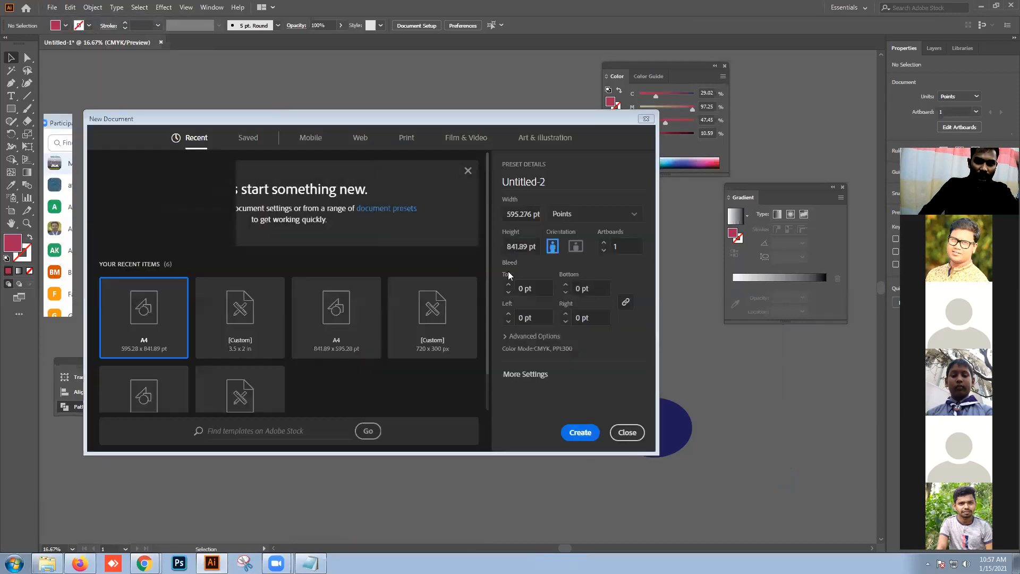
{"action": "left_click", "coordinate": [576, 246]}
{"action": "left_click", "coordinate": [578, 434]}
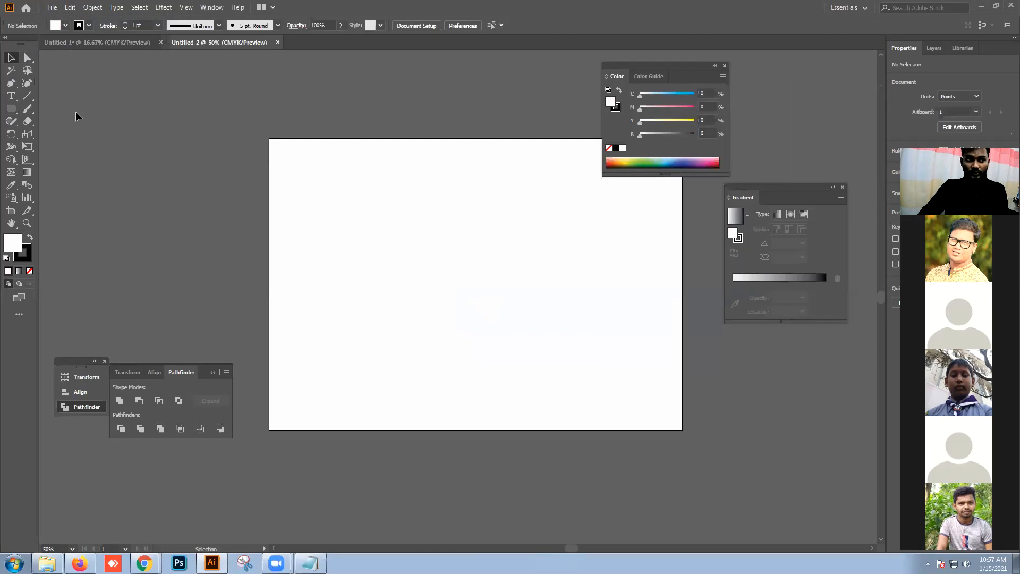
- Draw a rectangle without stroke, about 841 by 598 pt, covering the artboard and fill it with orange
{"action": "left_click", "coordinate": [29, 270]}
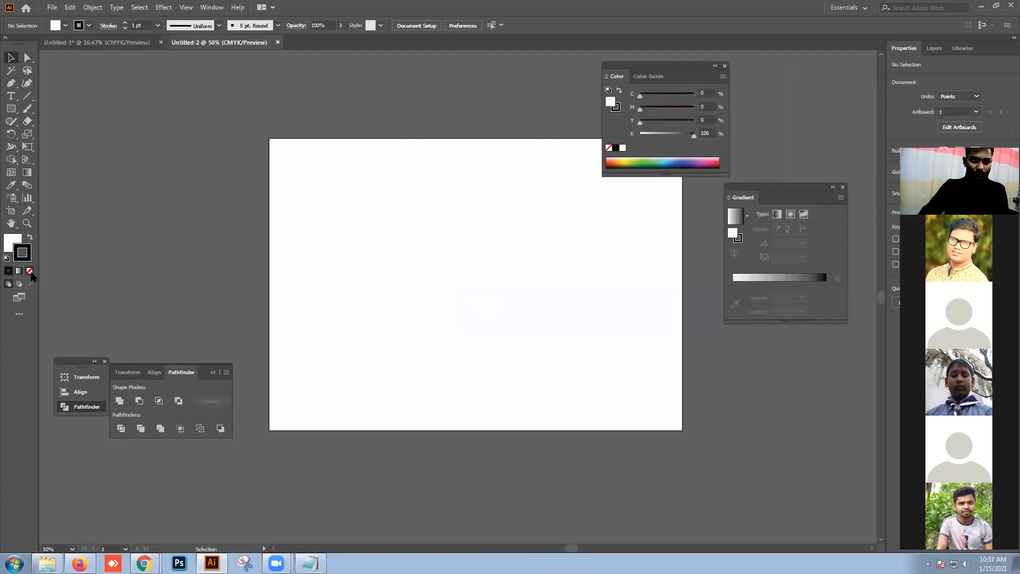
{"action": "key", "text": "h"}
{"action": "left_click", "coordinate": [10, 244]}
{"action": "left_click", "coordinate": [11, 109]}
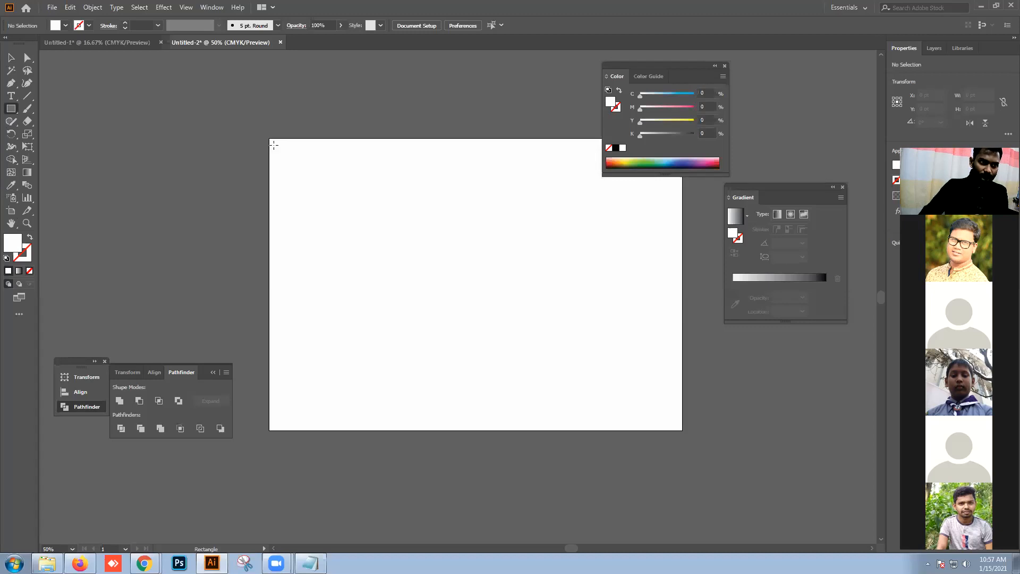
{"action": "left_click_drag", "start_coordinate": [270, 137], "coordinate": [683, 430]}
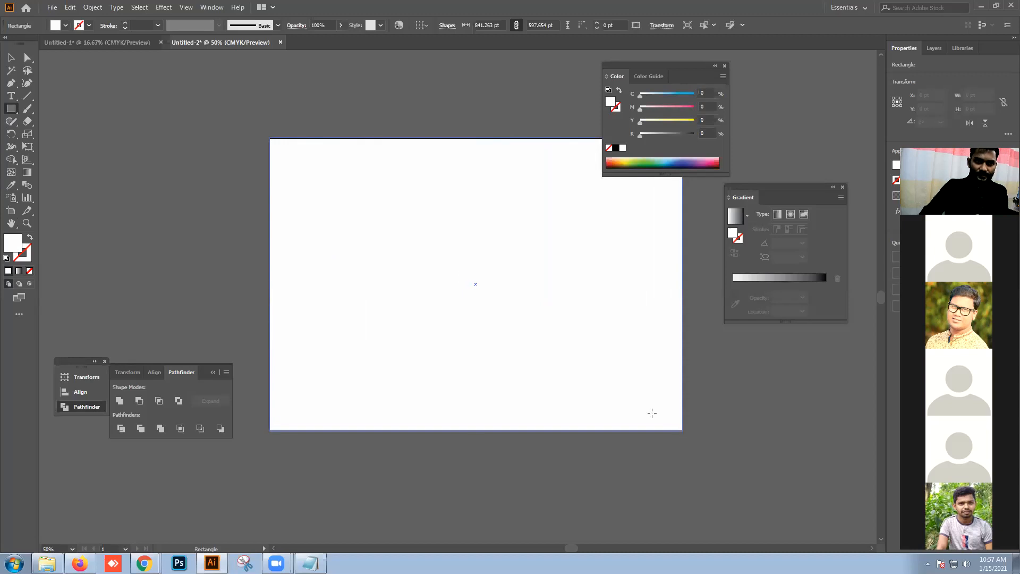
{"action": "left_click", "coordinate": [619, 156]}
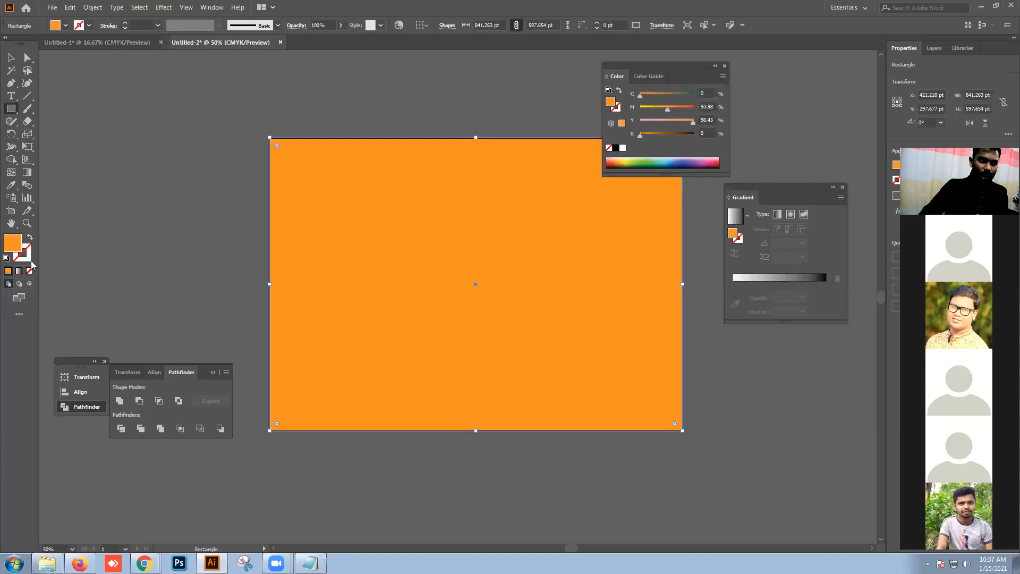
{"action": "left_click", "coordinate": [9, 57]}
{"action": "left_click", "coordinate": [523, 134]}
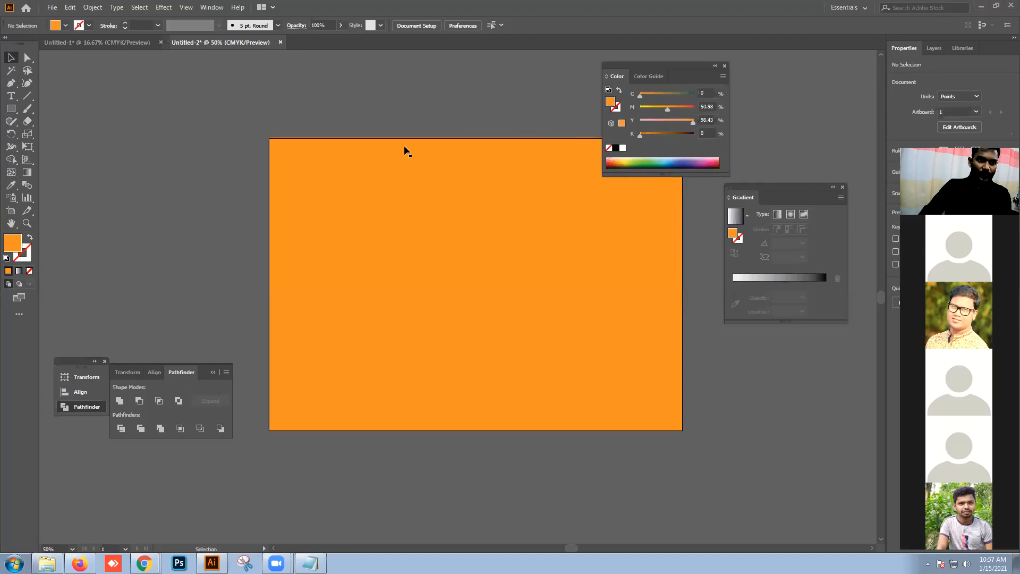
- Split the orange rectangle into a grid of 1 row and 3 columns with a 0 pt column gutter
{"action": "left_click", "coordinate": [402, 201]}
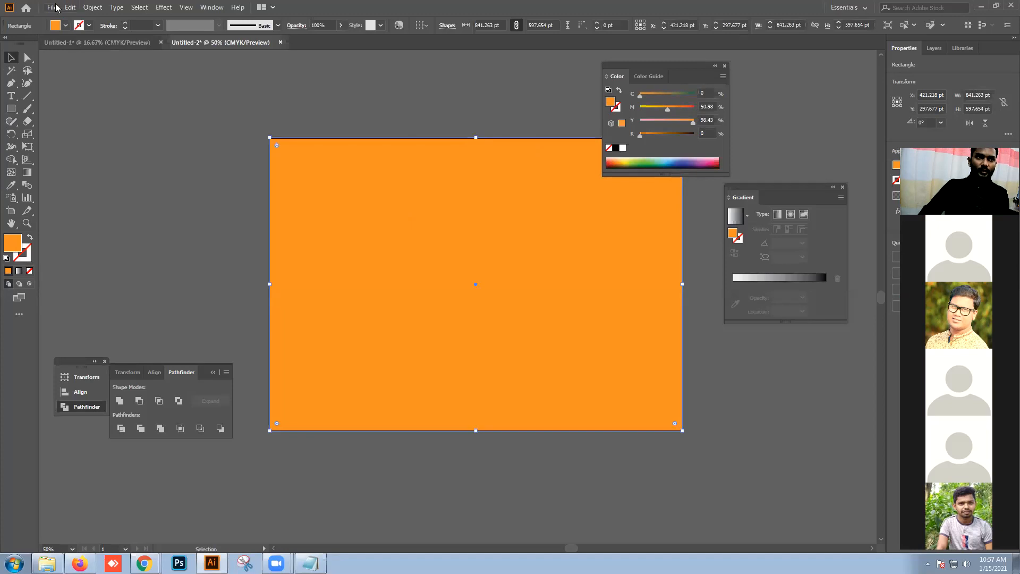
{"action": "left_click", "coordinate": [93, 7]}
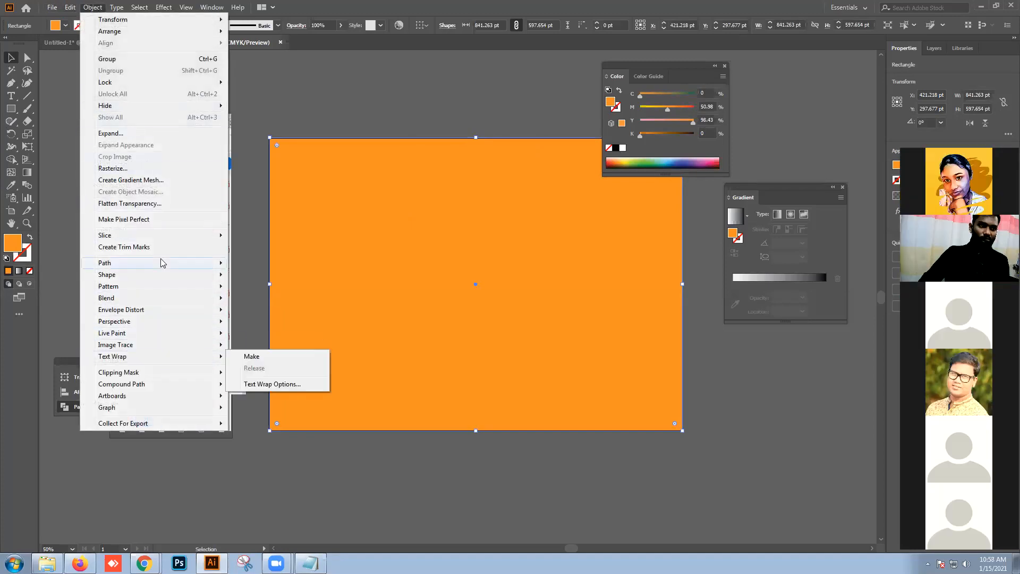
{"action": "mouse_move", "coordinate": [156, 273]}
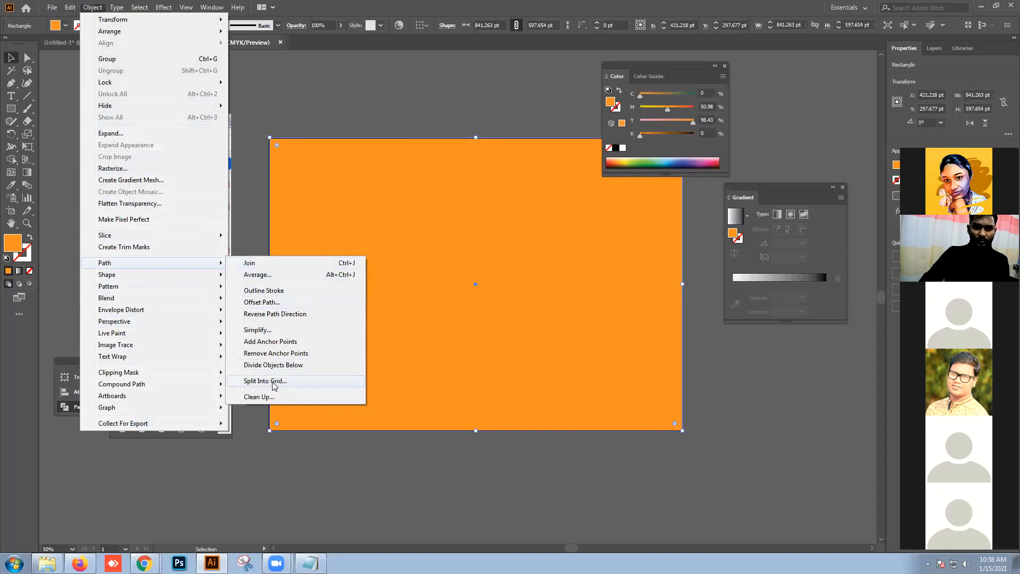
{"action": "left_click", "coordinate": [265, 381]}
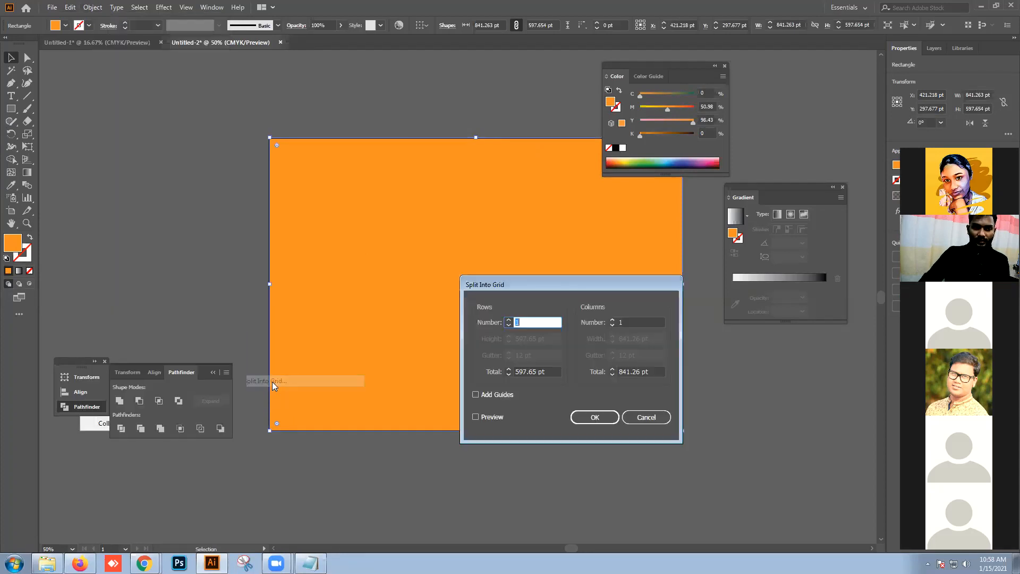
{"action": "left_click", "coordinate": [489, 420]}
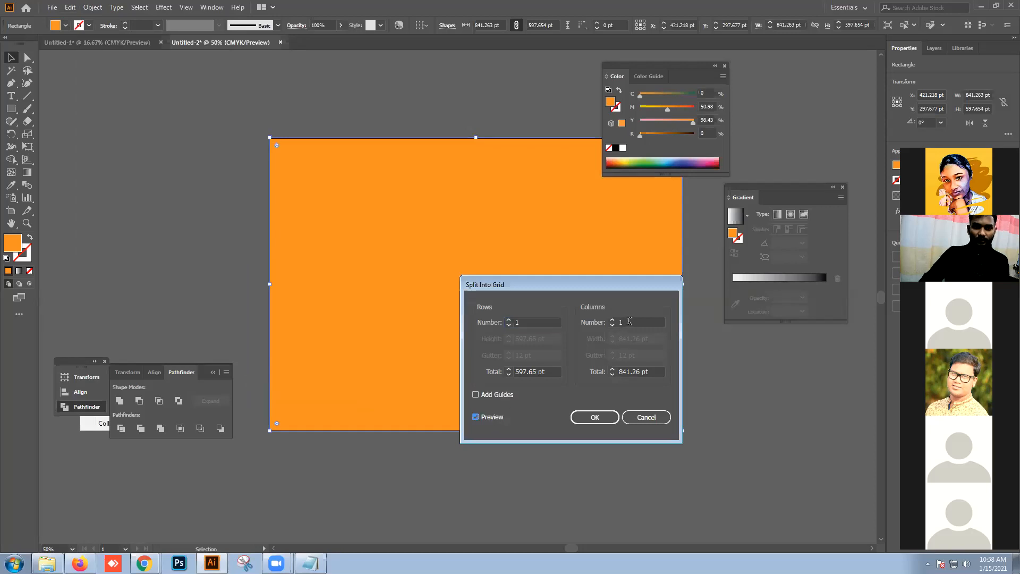
{"action": "left_click_drag", "start_coordinate": [629, 322], "coordinate": [615, 322]}
{"action": "type", "text": "3"}
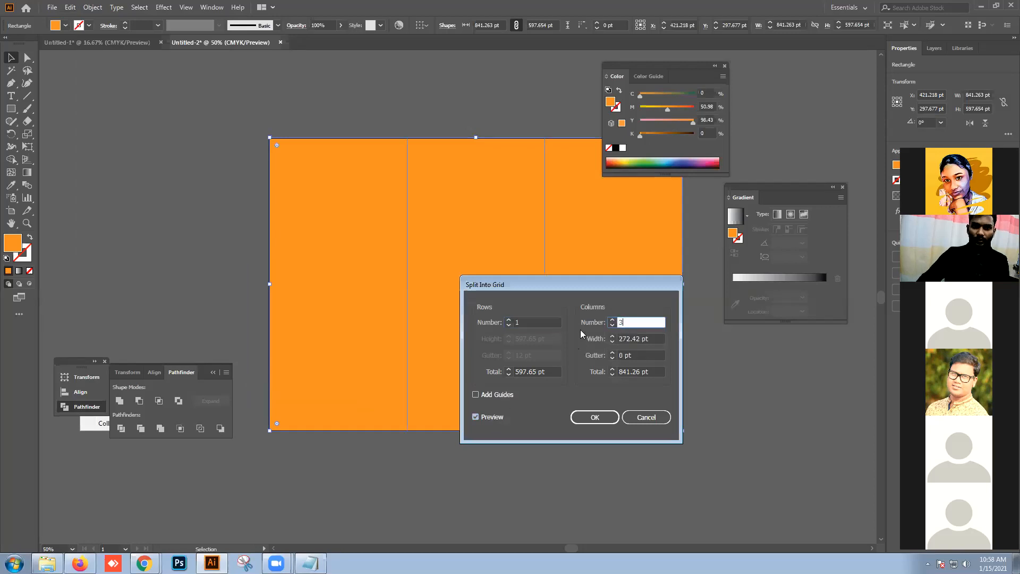
{"action": "left_click", "coordinate": [595, 416]}
{"action": "left_click", "coordinate": [705, 429]}
- Fill the right column with teal and the left column with light blue
{"action": "left_click", "coordinate": [645, 224]}
{"action": "left_click", "coordinate": [664, 161]}
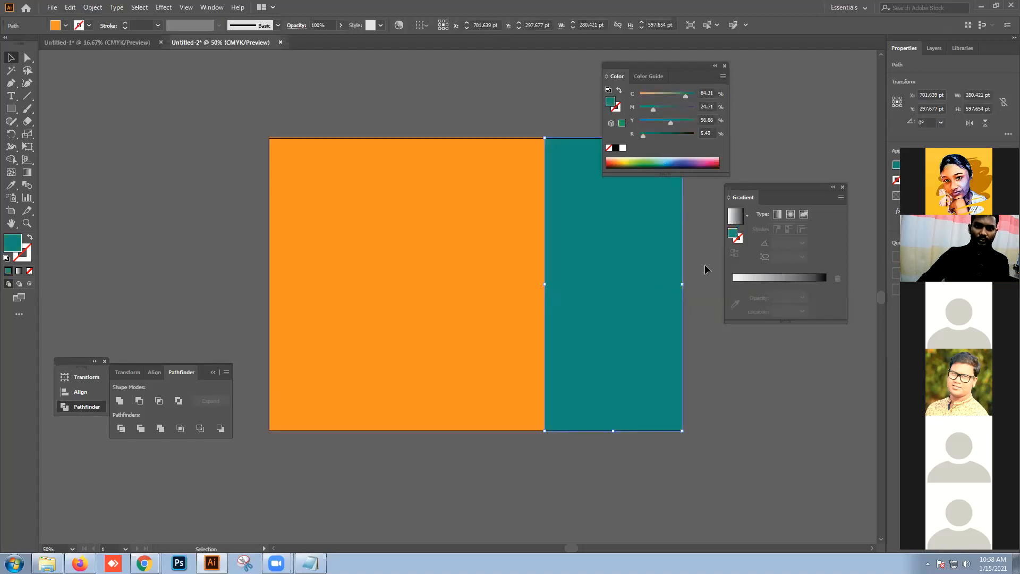
{"action": "left_click", "coordinate": [762, 400]}
{"action": "left_click", "coordinate": [360, 251]}
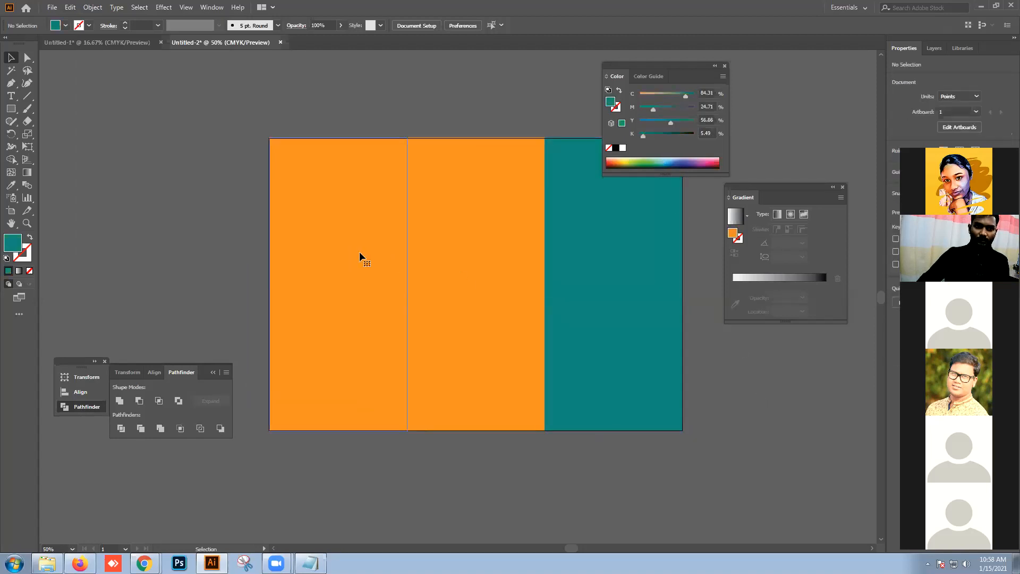
{"action": "left_click", "coordinate": [666, 159]}
{"action": "left_click", "coordinate": [731, 370]}
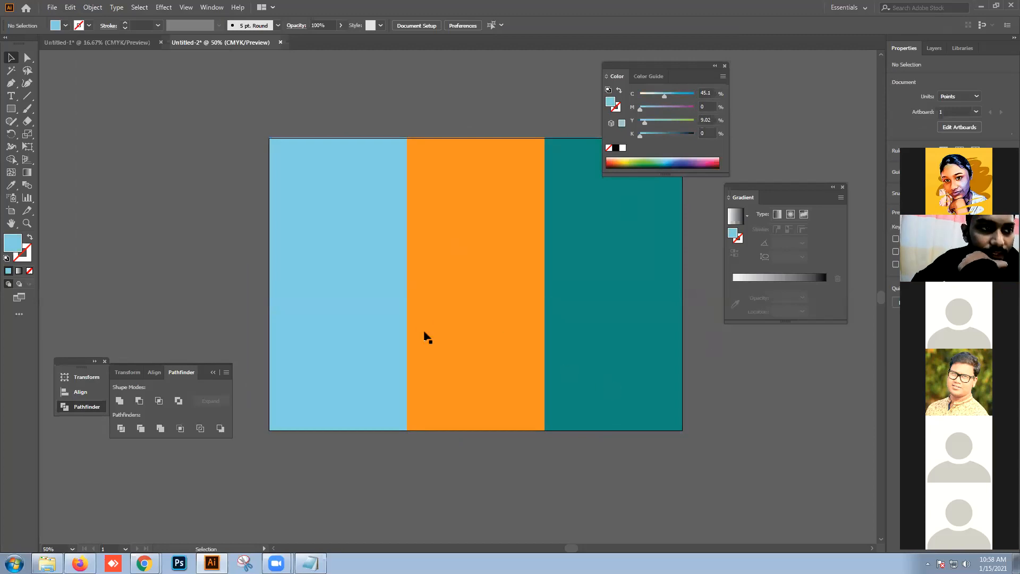
- Add a Lorem ipsum placeholder text object and place it near the top of the orange column's left edge
{"action": "left_click", "coordinate": [19, 98]}
{"action": "left_click", "coordinate": [383, 98]}
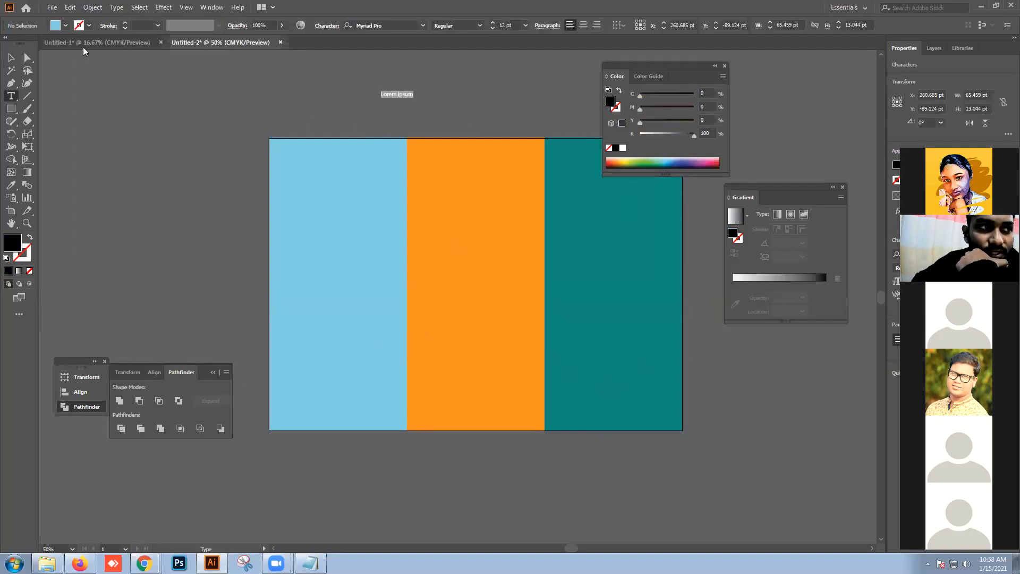
{"action": "left_click", "coordinate": [11, 58]}
{"action": "left_click", "coordinate": [393, 77]}
{"action": "left_click_drag", "start_coordinate": [412, 96], "coordinate": [439, 153]}
- Examine how the placeholder text sits against the fold between the blue and orange panels and the artboard's top edge
{"action": "scroll", "coordinate": [417, 151], "scroll_direction": "up", "scroll_amount": 2}
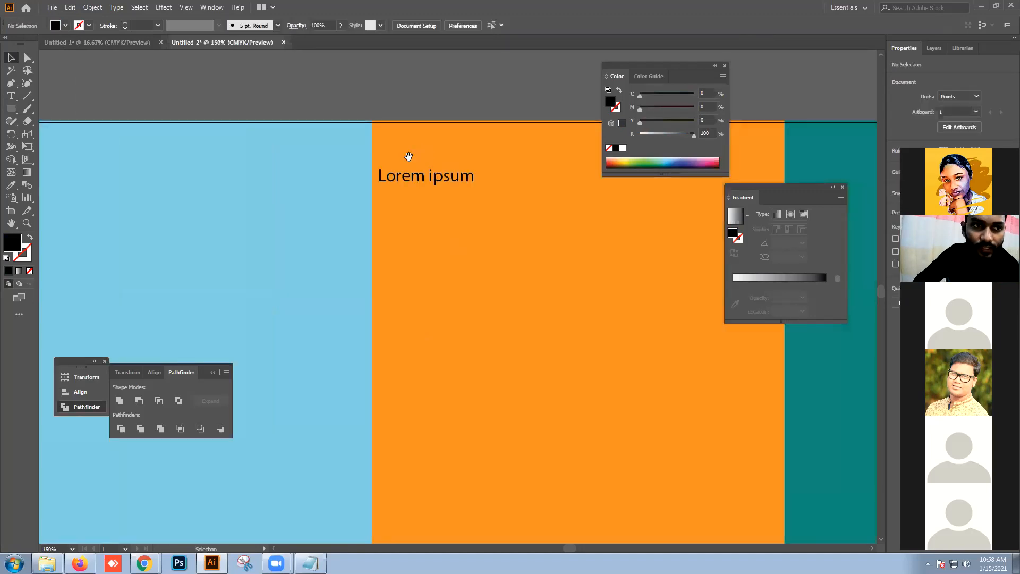
{"action": "left_click_drag", "start_coordinate": [540, 227], "coordinate": [528, 237]}
{"action": "scroll", "coordinate": [535, 232], "scroll_direction": "up", "scroll_amount": 2}
{"action": "left_click", "coordinate": [482, 127]}
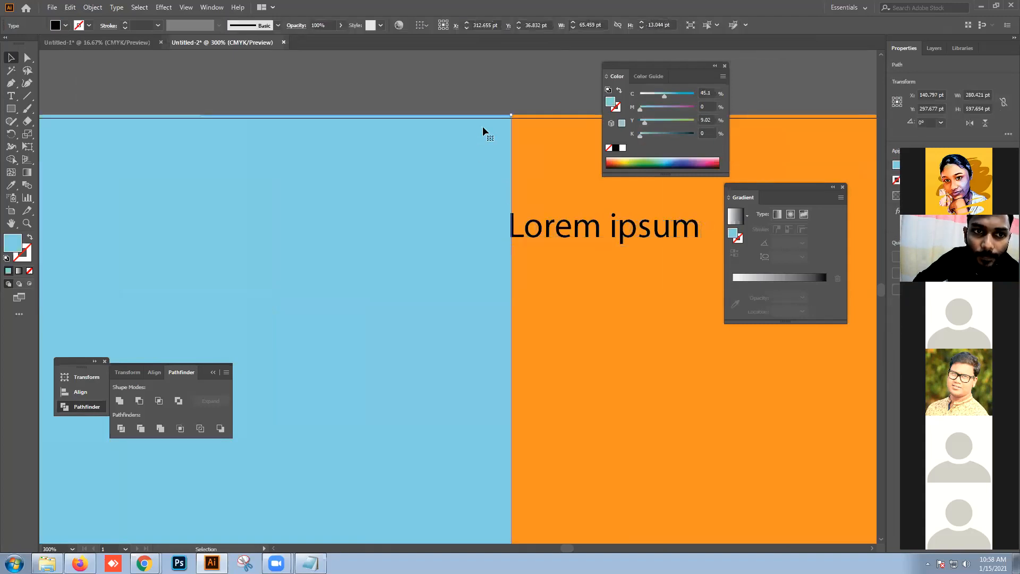
{"action": "left_click", "coordinate": [487, 104]}
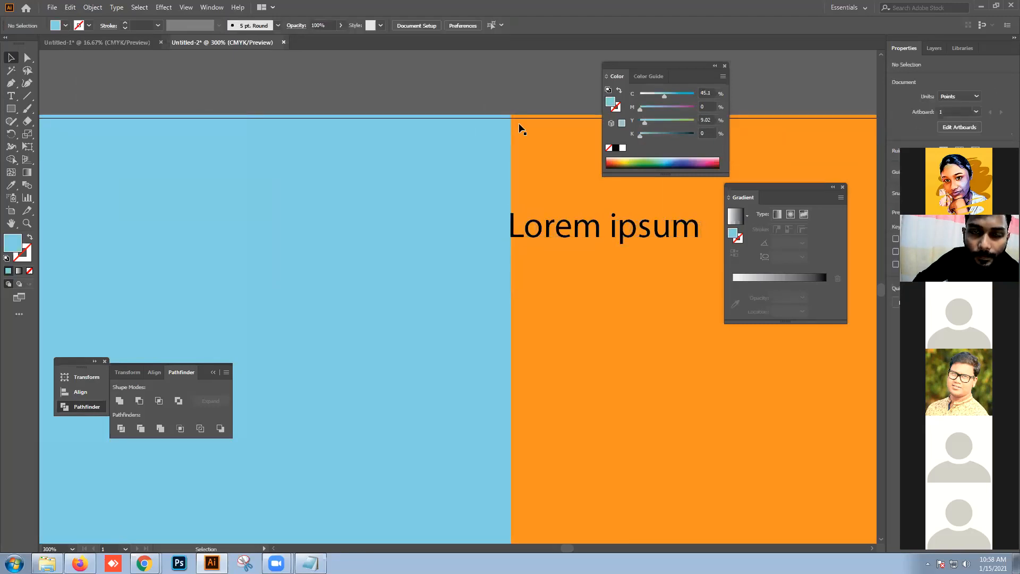
{"action": "scroll", "coordinate": [519, 126], "scroll_direction": "down", "scroll_amount": 5}
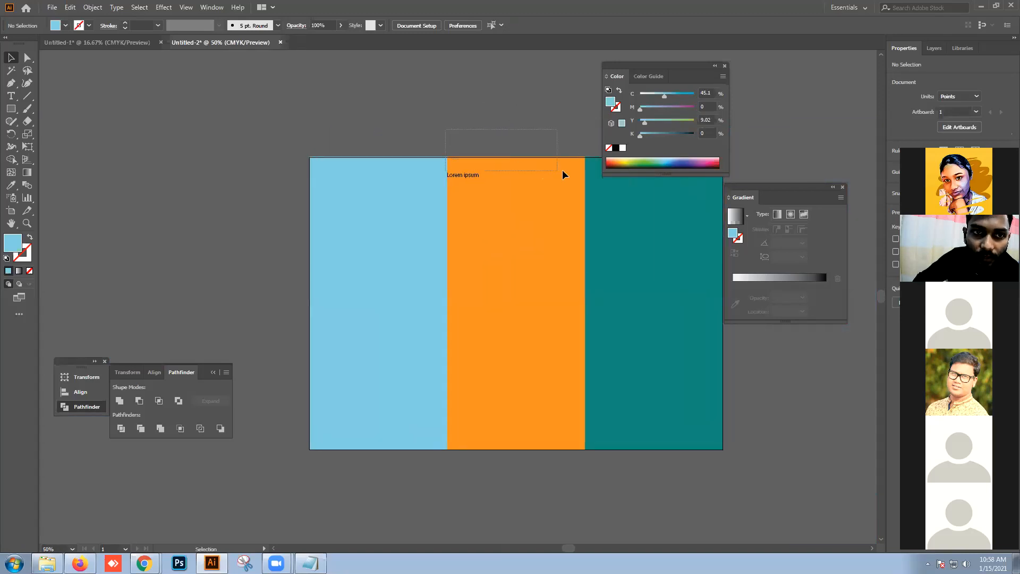
{"action": "left_click", "coordinate": [590, 160]}
{"action": "scroll", "coordinate": [516, 159], "scroll_direction": "up", "scroll_amount": 3}
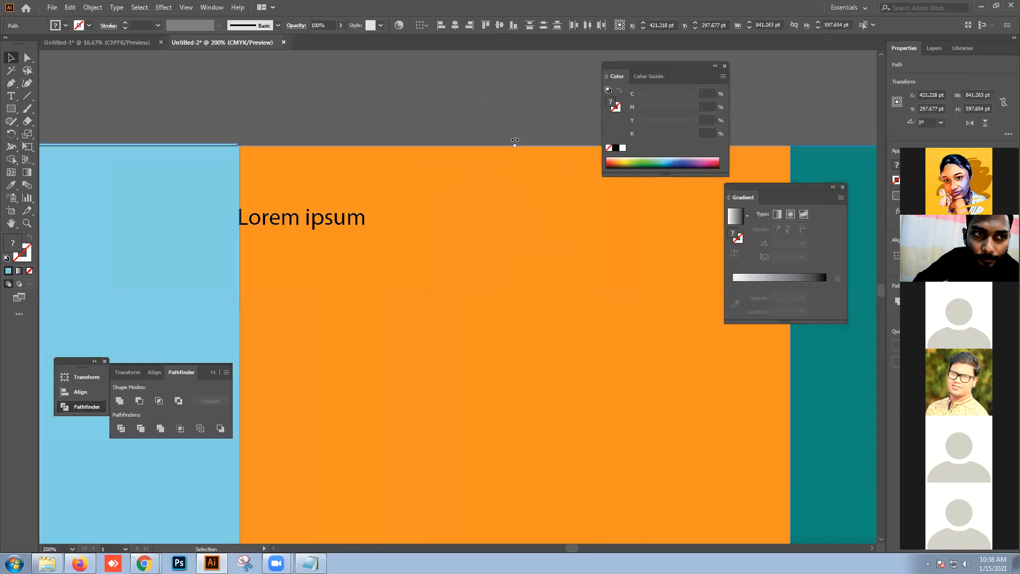
{"action": "left_click", "coordinate": [514, 141]}
{"action": "scroll", "coordinate": [514, 149], "scroll_direction": "down", "scroll_amount": 3}
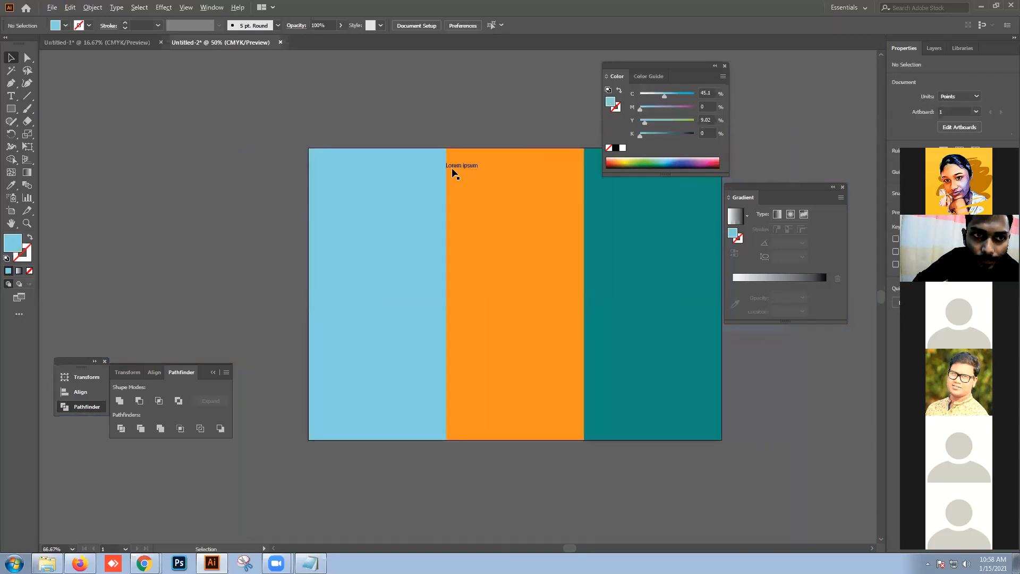
{"action": "scroll", "coordinate": [456, 171], "scroll_direction": "up", "scroll_amount": 5}
{"action": "scroll", "coordinate": [498, 154], "scroll_direction": "down", "scroll_amount": 5}
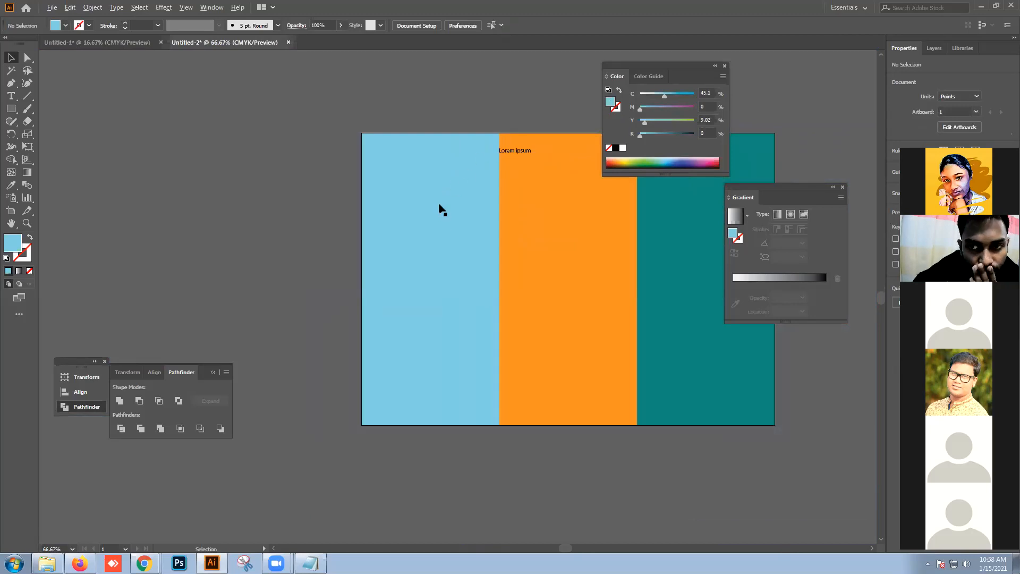
{"action": "scroll", "coordinate": [440, 210], "scroll_direction": "down", "scroll_amount": 1}
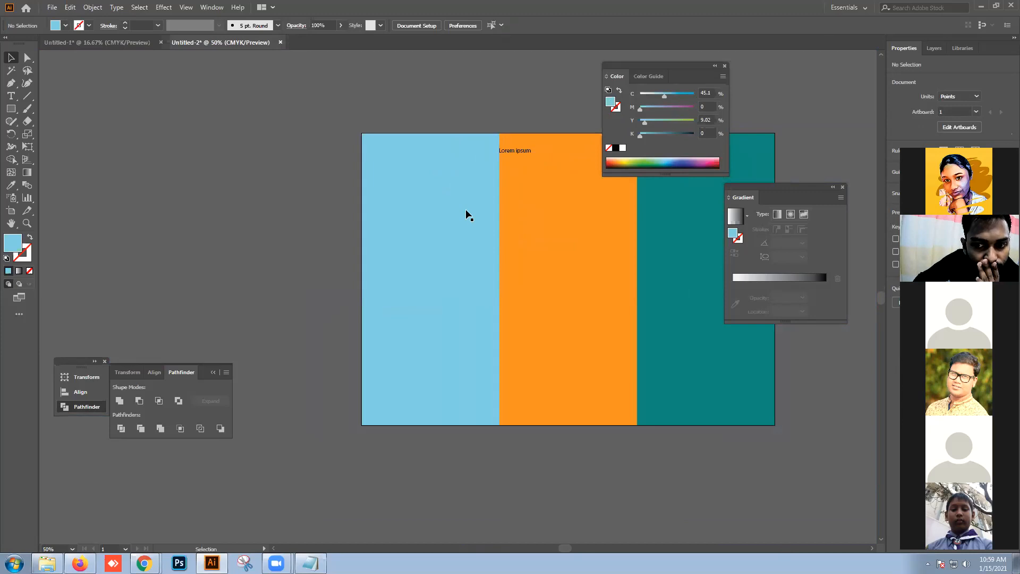
{"action": "left_click", "coordinate": [397, 206]}
{"action": "left_click", "coordinate": [360, 110]}
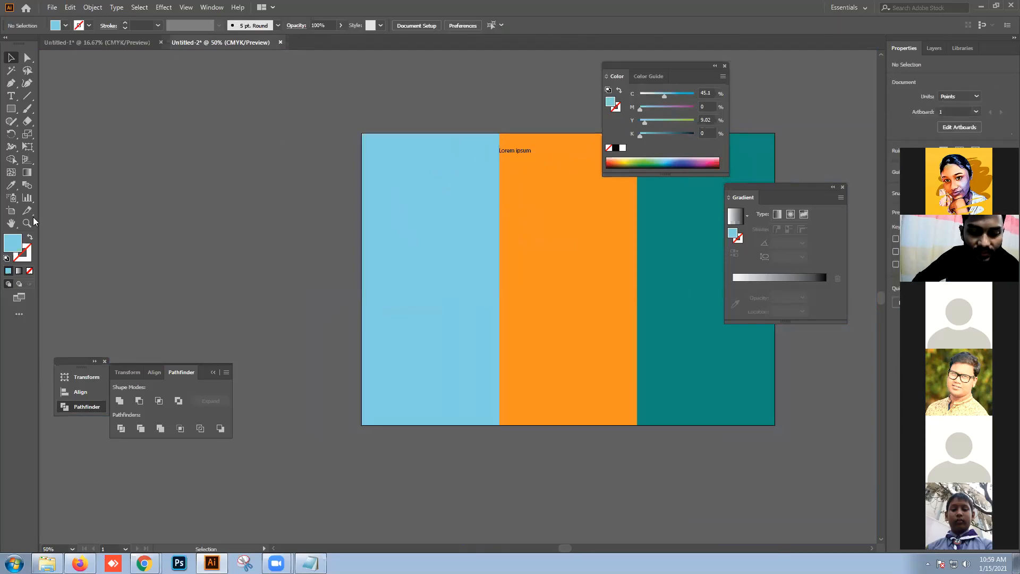
- Show the rulers and place margin guides about 10 pt inside the top edge, about 7 pt inside the left edge and just inside the bottom edge
{"action": "key", "text": "ctrl+r"}
{"action": "left_click_drag", "start_coordinate": [409, 129], "coordinate": [433, 138]}
{"action": "left_click_drag", "start_coordinate": [45, 462], "coordinate": [364, 438]}
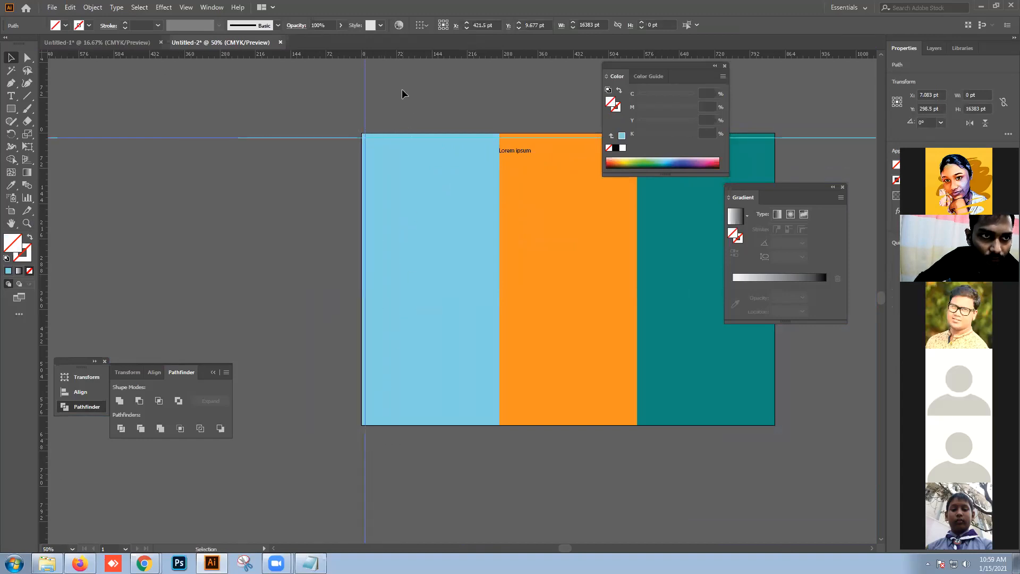
{"action": "left_click_drag", "start_coordinate": [420, 55], "coordinate": [579, 422]}
- Place vertical guides just beside both sides of the two panel folds and about 7 pt inside the artboard's right edge
{"action": "left_click_drag", "start_coordinate": [45, 512], "coordinate": [496, 444]}
{"action": "left_click_drag", "start_coordinate": [44, 481], "coordinate": [502, 448]}
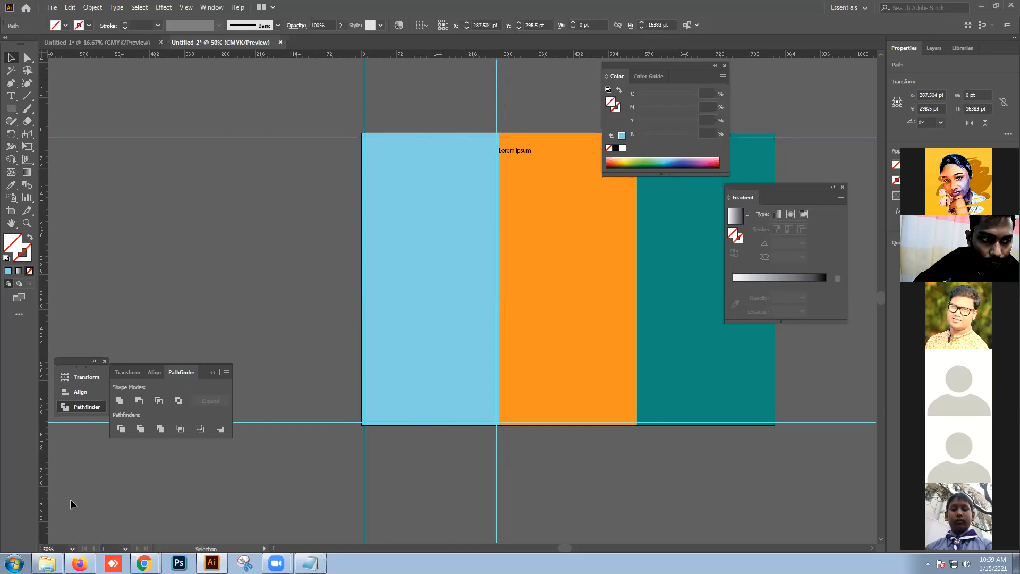
{"action": "left_click_drag", "start_coordinate": [44, 505], "coordinate": [641, 463]}
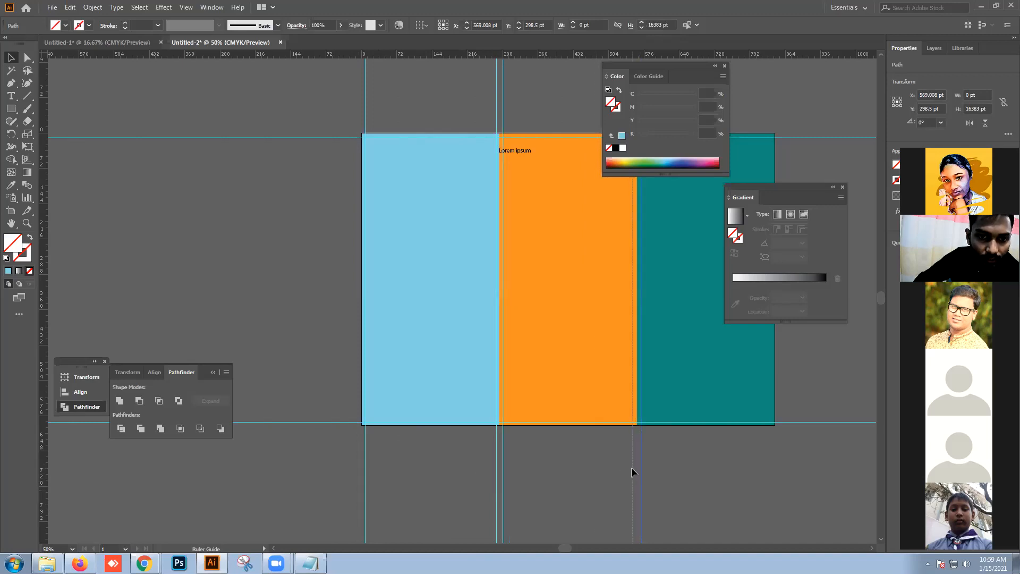
{"action": "left_click_drag", "start_coordinate": [46, 475], "coordinate": [770, 466]}
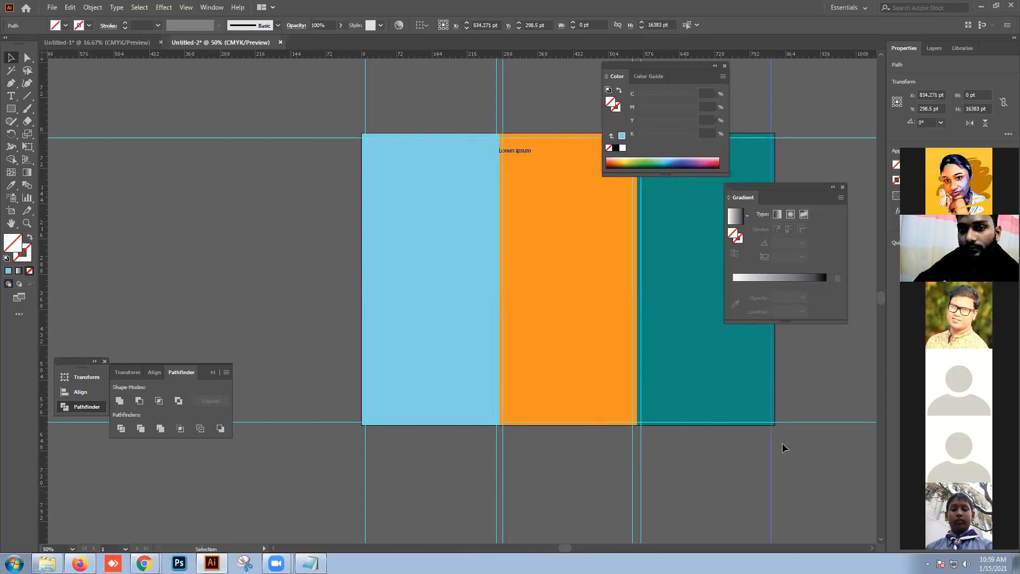
- Delete all the vertical and horizontal guides around the three panels
{"action": "left_click_drag", "start_coordinate": [303, 474], "coordinate": [794, 458]}
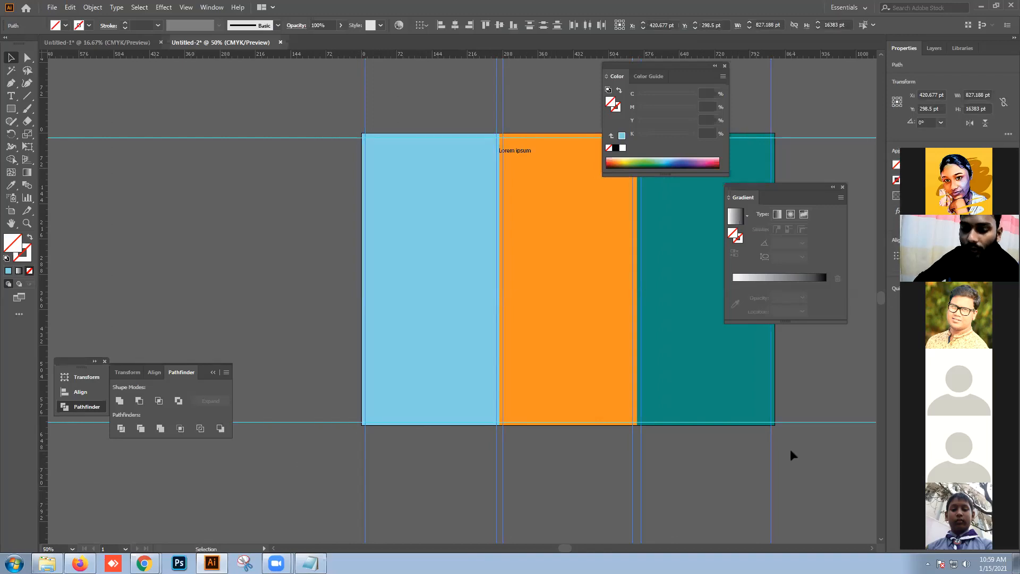
{"action": "key", "text": "Delete"}
{"action": "left_click_drag", "start_coordinate": [325, 472], "coordinate": [308, 96]}
{"action": "key", "text": "Delete"}
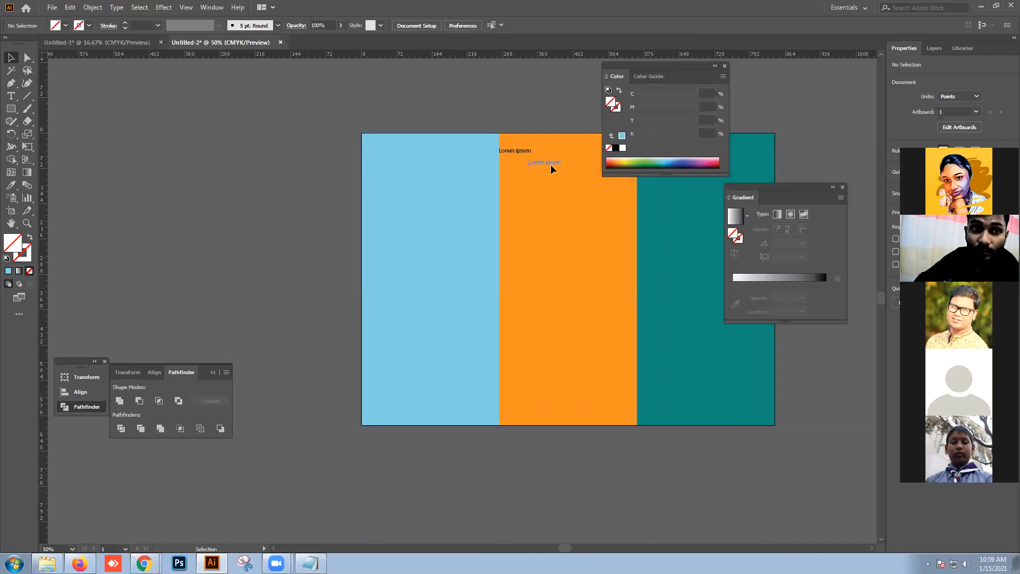
- Delete the leftover "Lorem ipsum" placeholder text from the orange panel
{"action": "left_click_drag", "start_coordinate": [570, 221], "coordinate": [565, 270]}
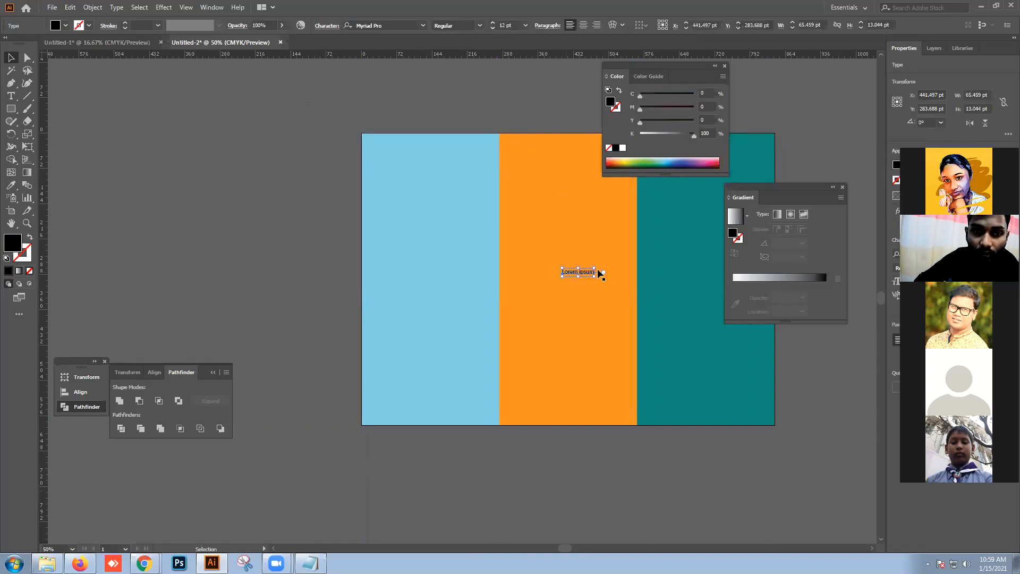
{"action": "key", "text": "Delete"}
- Move the coloured panels individually out of their places on the artboard and undo the moves
{"action": "left_click_drag", "start_coordinate": [325, 208], "coordinate": [823, 377]}
{"action": "left_click", "coordinate": [826, 377]}
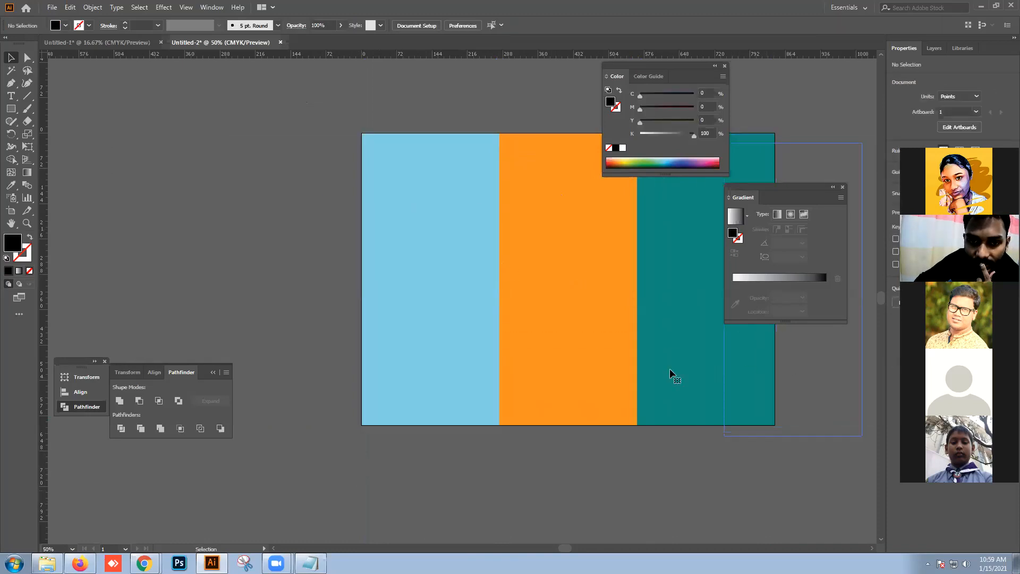
{"action": "left_click_drag", "start_coordinate": [590, 363], "coordinate": [628, 383]}
{"action": "left_click_drag", "start_coordinate": [462, 357], "coordinate": [469, 393]}
{"action": "key", "text": "ctrl+z"}
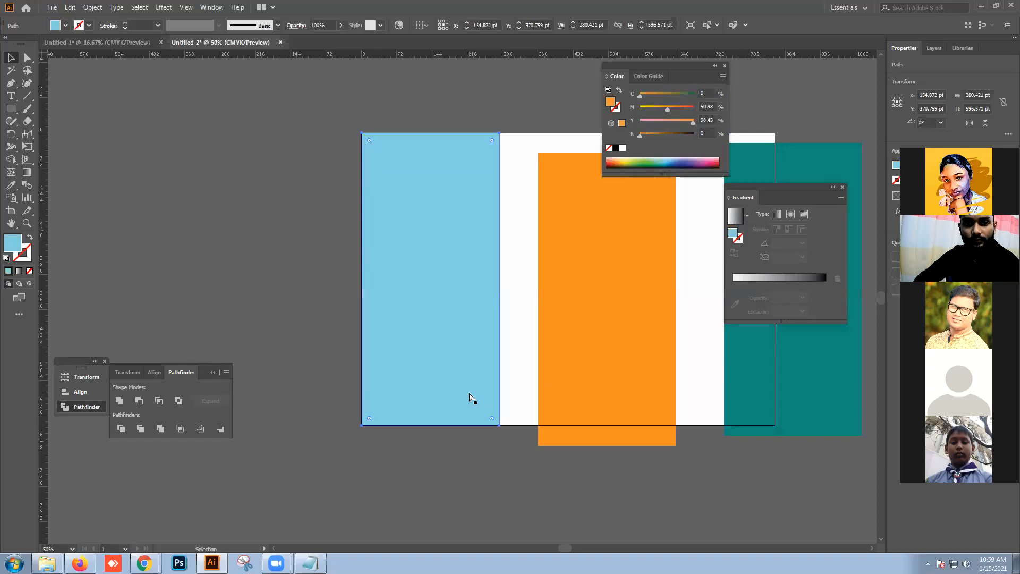
{"action": "key", "text": "ctrl+z"}
{"action": "key", "text": "ctrl+z"}
- Preview an Offset Path of 10 pt with miter joins on all three panels
{"action": "left_click_drag", "start_coordinate": [316, 313], "coordinate": [751, 380]}
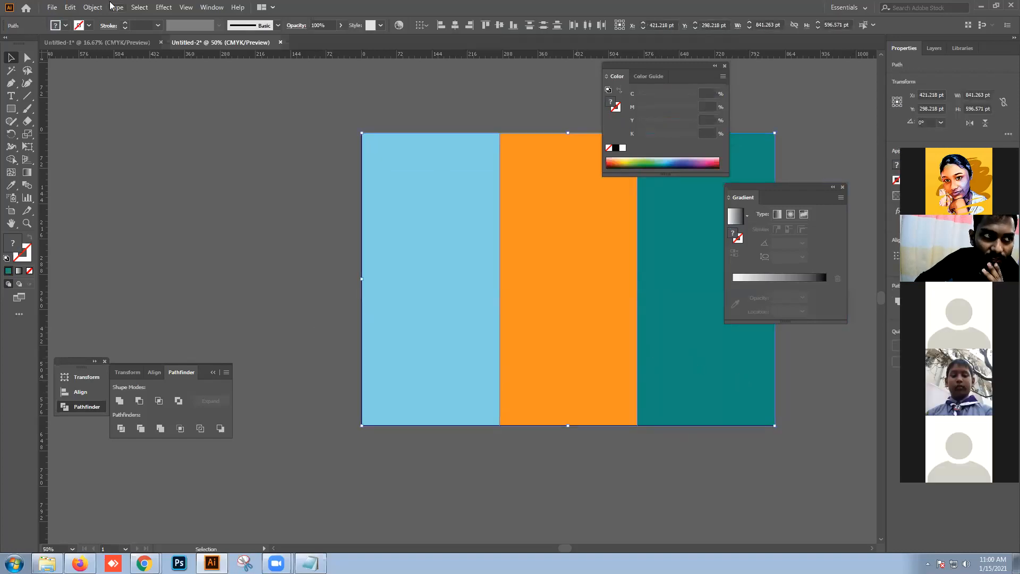
{"action": "left_click", "coordinate": [95, 7]}
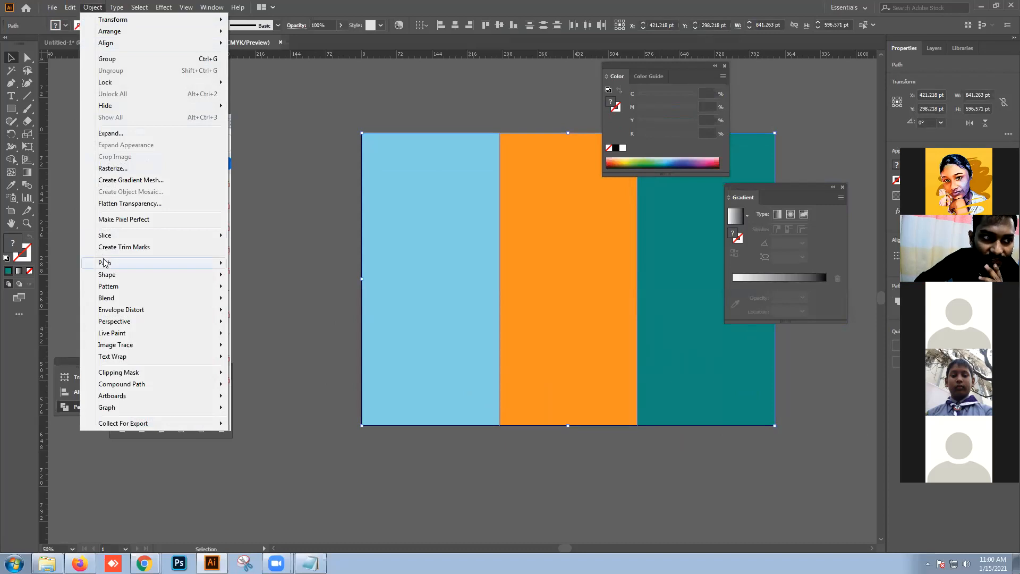
{"action": "mouse_move", "coordinate": [194, 263]}
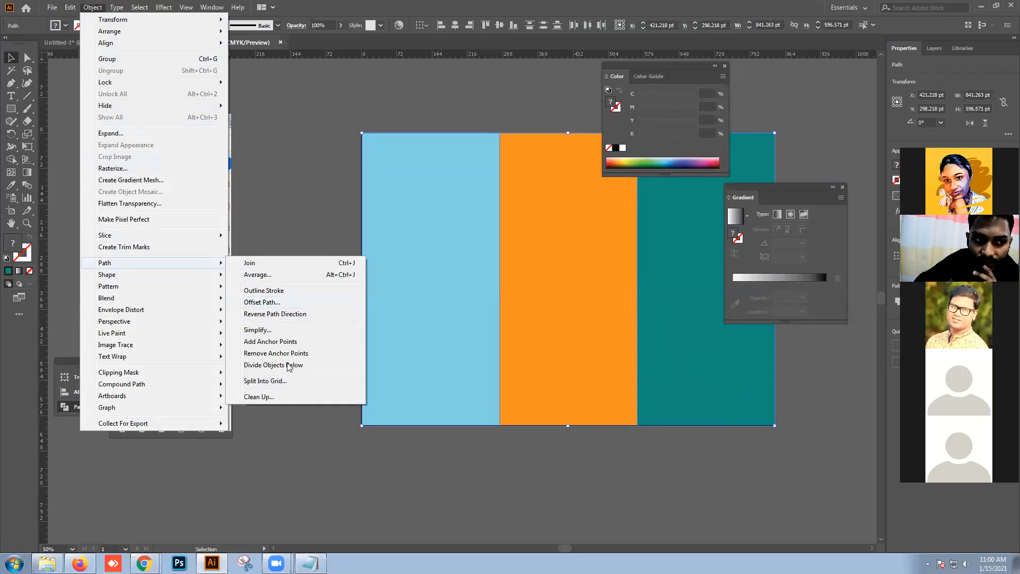
{"action": "left_click", "coordinate": [285, 306]}
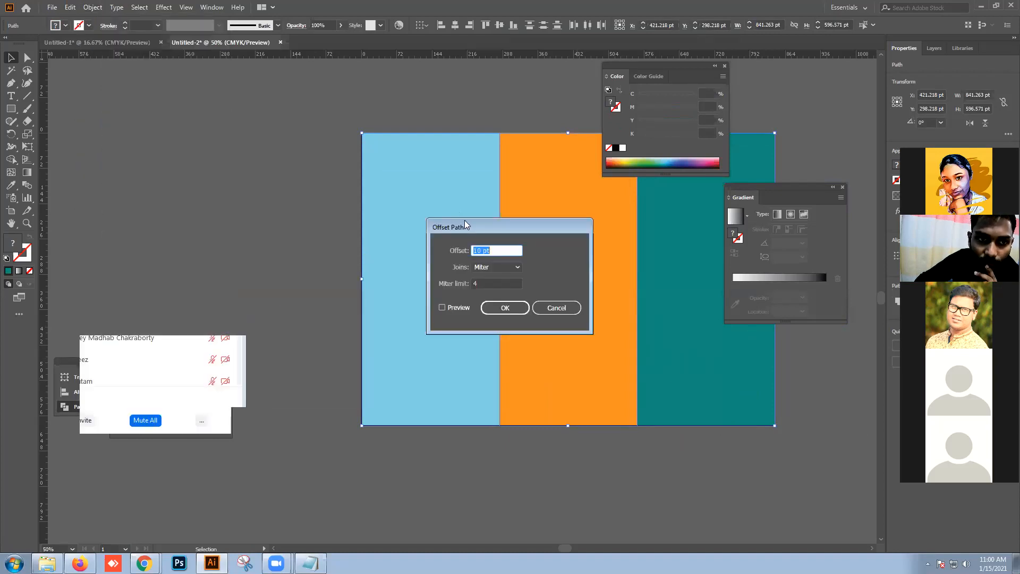
{"action": "left_click_drag", "start_coordinate": [475, 227], "coordinate": [422, 241]}
{"action": "left_click", "coordinate": [444, 280]}
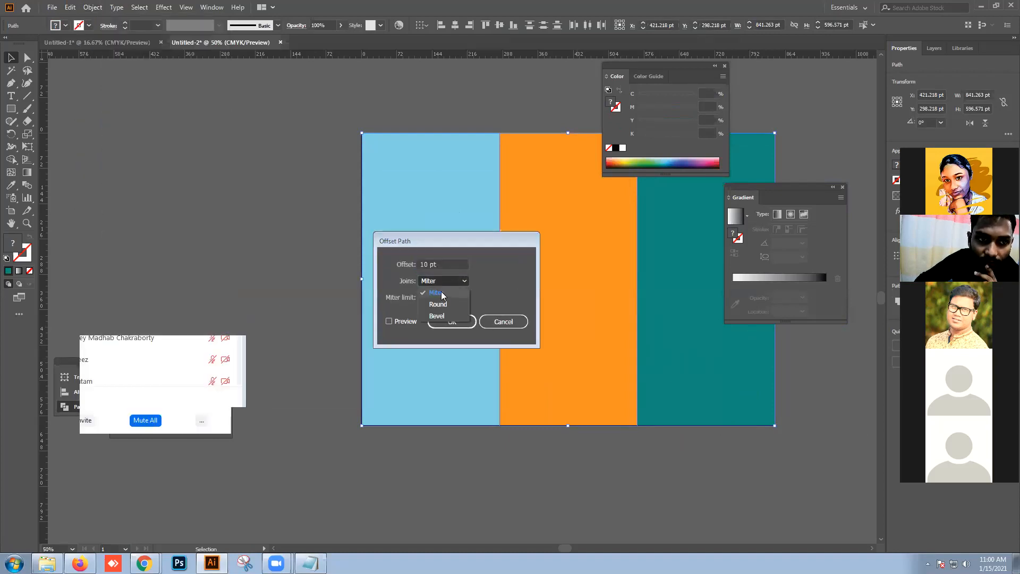
{"action": "left_click", "coordinate": [444, 290]}
{"action": "left_click", "coordinate": [390, 321]}
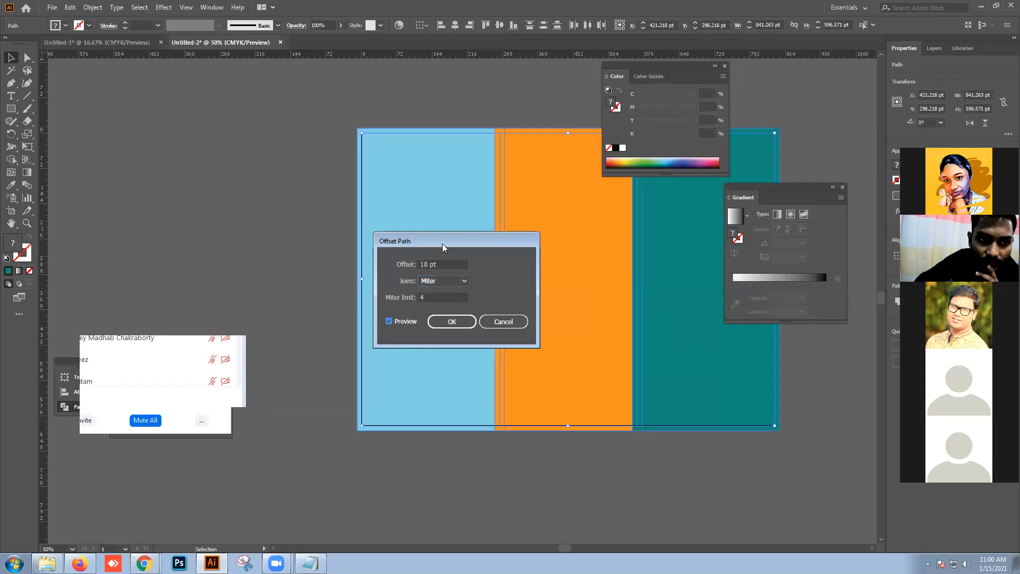
{"action": "left_click_drag", "start_coordinate": [442, 244], "coordinate": [357, 336]}
- Compare the three panels with and without the 10 pt offset preview, and cancel the offset
{"action": "left_click", "coordinate": [305, 414]}
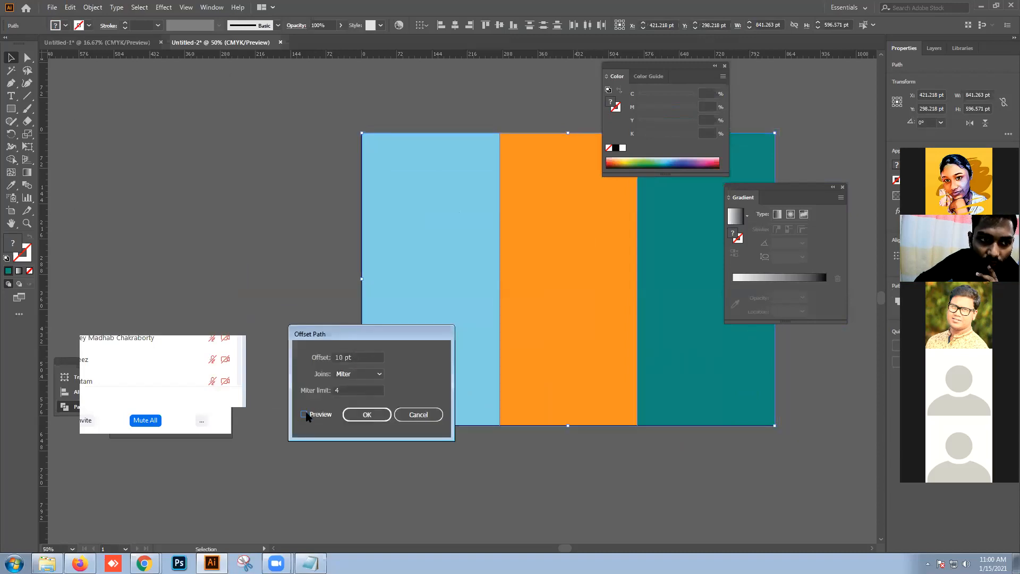
{"action": "left_click", "coordinate": [305, 415]}
{"action": "left_click", "coordinate": [306, 415]}
{"action": "left_click", "coordinate": [305, 416]}
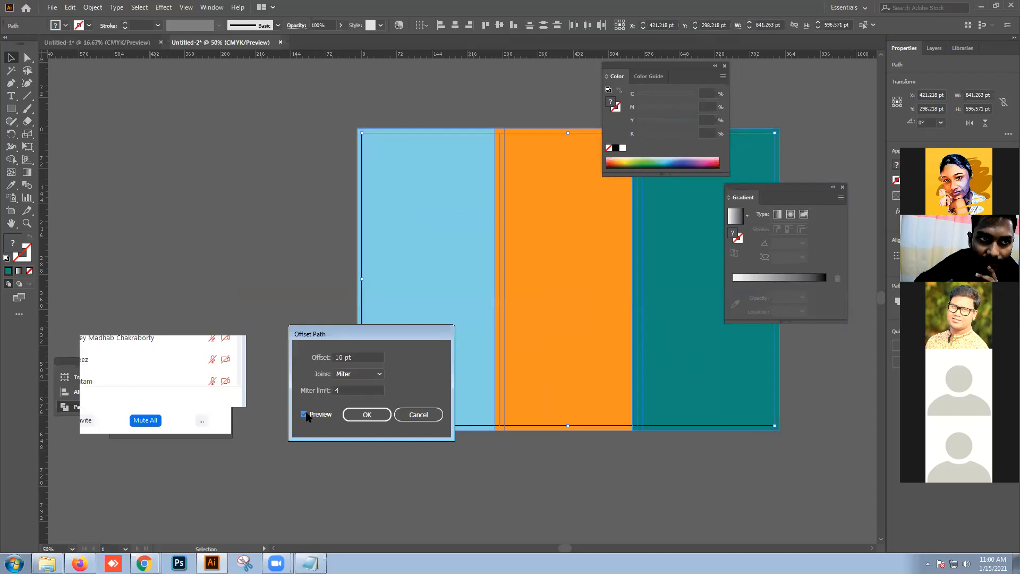
{"action": "left_click", "coordinate": [305, 415]}
{"action": "left_click", "coordinate": [306, 414]}
{"action": "left_click", "coordinate": [305, 415]}
{"action": "left_click", "coordinate": [305, 414]}
{"action": "left_click", "coordinate": [305, 415]}
{"action": "left_click", "coordinate": [305, 414]}
{"action": "left_click", "coordinate": [305, 414]}
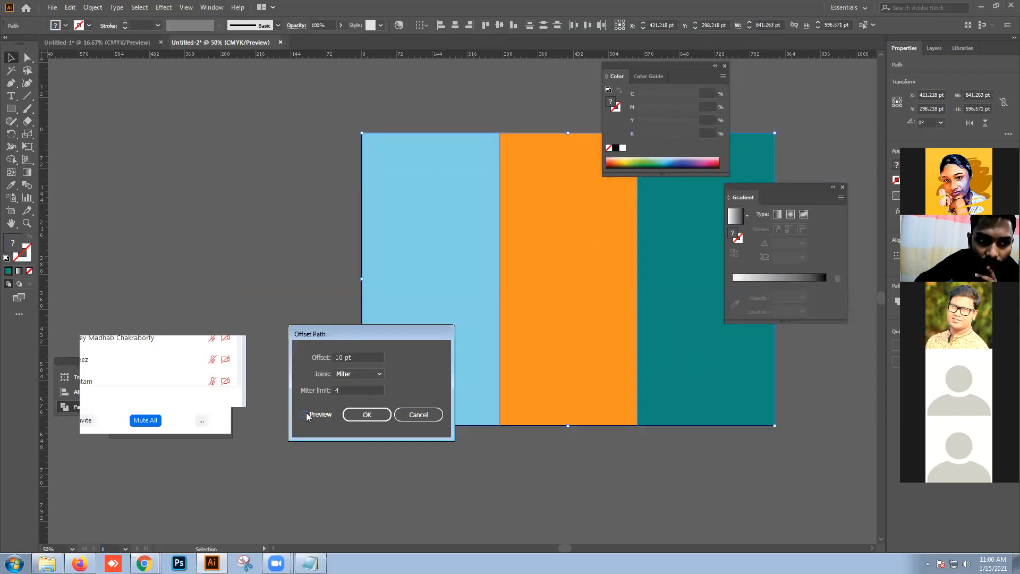
{"action": "left_click", "coordinate": [306, 414]}
{"action": "left_click", "coordinate": [306, 414]}
{"action": "left_click", "coordinate": [306, 415]}
{"action": "left_click", "coordinate": [306, 415]}
{"action": "left_click", "coordinate": [306, 415]}
{"action": "left_click", "coordinate": [306, 414]}
{"action": "left_click", "coordinate": [306, 415]}
{"action": "left_click", "coordinate": [306, 415]}
{"action": "left_click", "coordinate": [306, 414]}
{"action": "left_click", "coordinate": [305, 414]}
{"action": "left_click", "coordinate": [306, 414]}
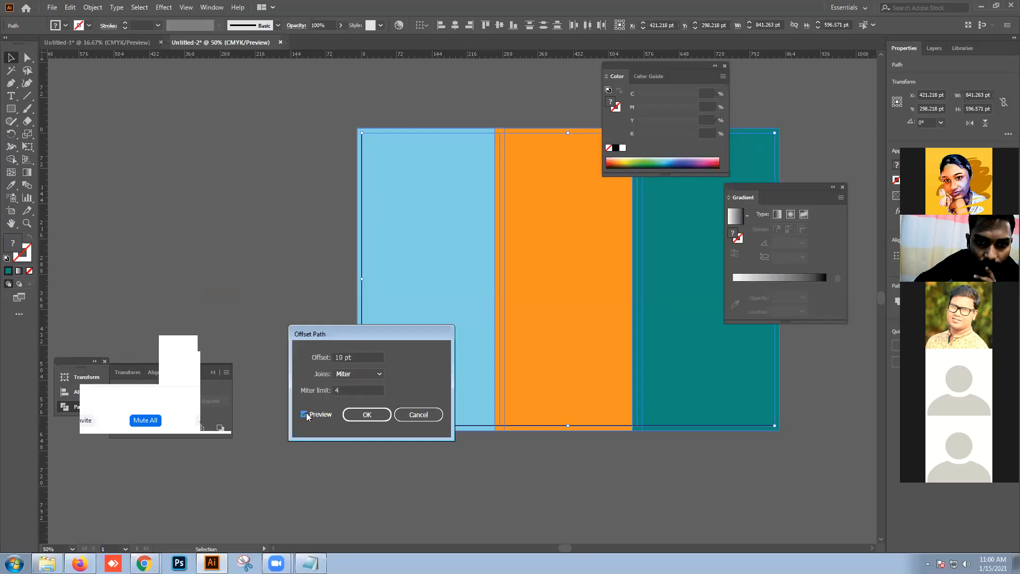
{"action": "left_click", "coordinate": [306, 415]}
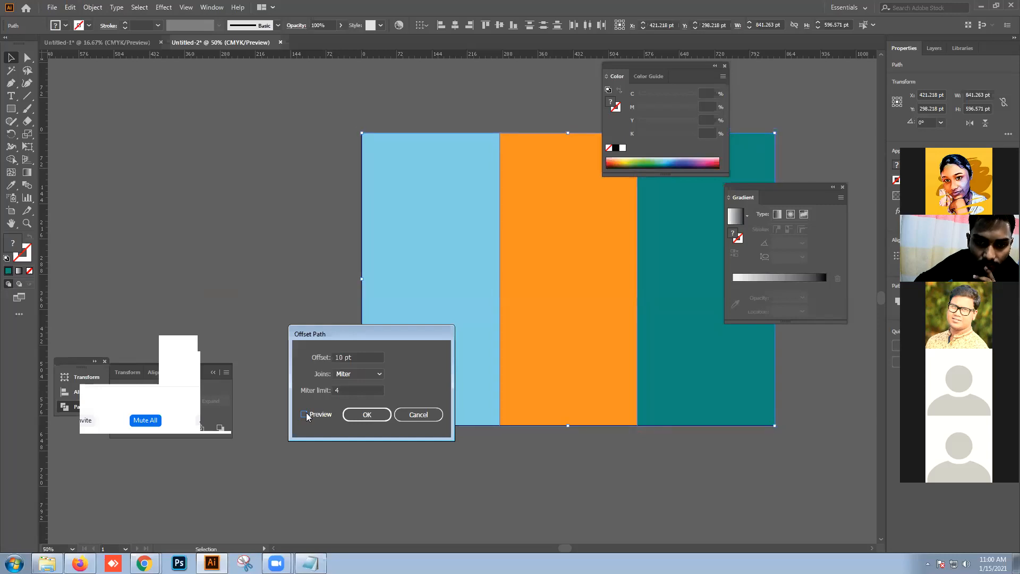
{"action": "left_click", "coordinate": [305, 415]}
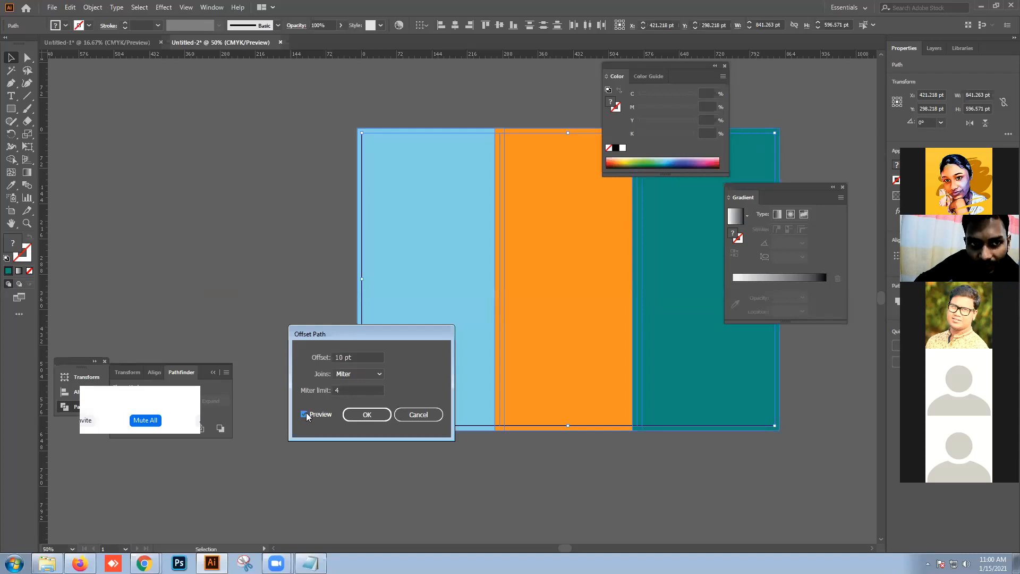
{"action": "left_click", "coordinate": [307, 416]}
{"action": "left_click", "coordinate": [306, 415]}
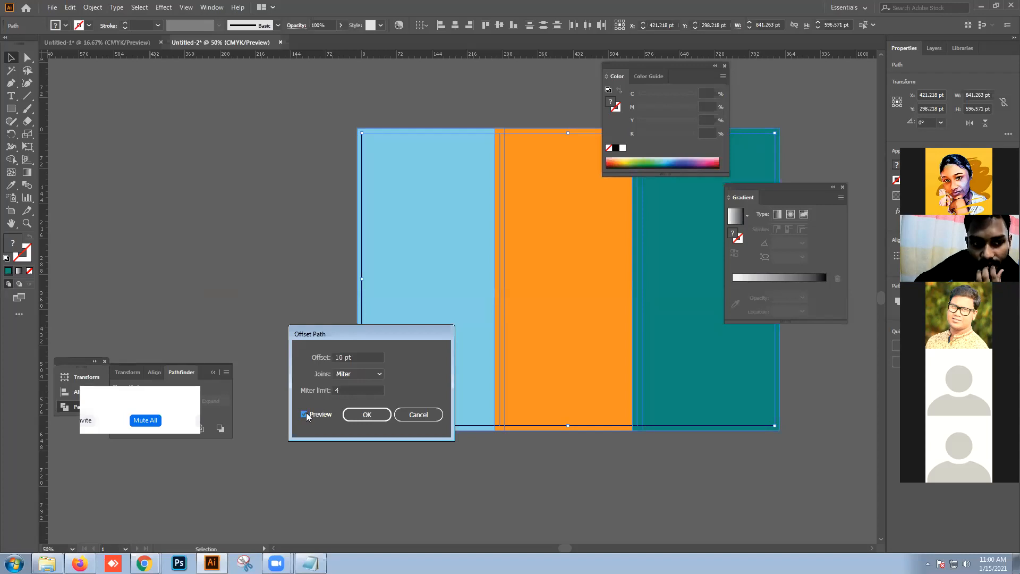
{"action": "left_click", "coordinate": [306, 415]}
{"action": "left_click", "coordinate": [307, 415]}
{"action": "left_click", "coordinate": [307, 415]}
{"action": "left_click", "coordinate": [307, 415]}
{"action": "left_click", "coordinate": [307, 415]}
{"action": "left_click", "coordinate": [417, 414]}
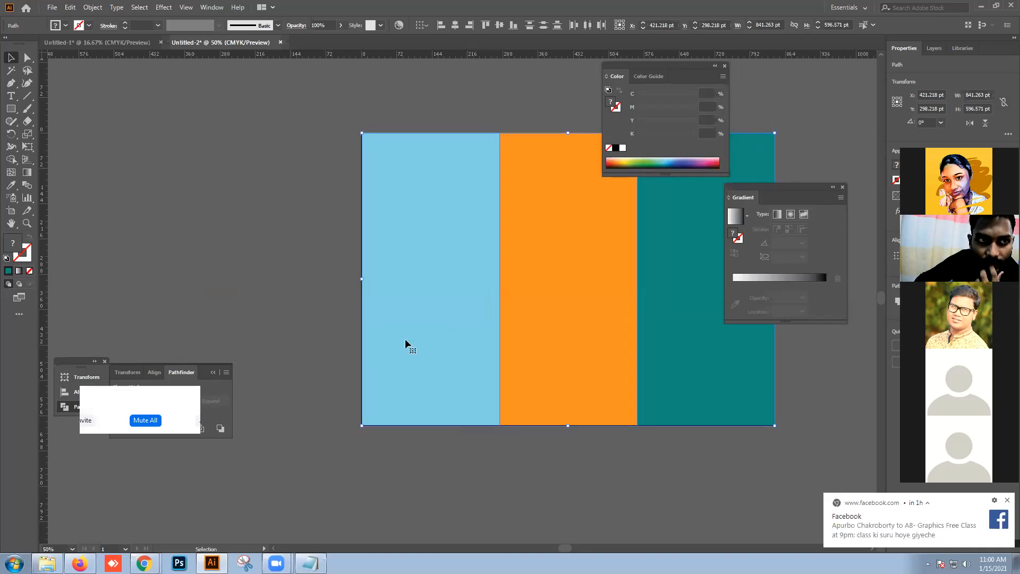
- Switch the document's ruler units from points to inches
{"action": "right_click", "coordinate": [413, 53]}
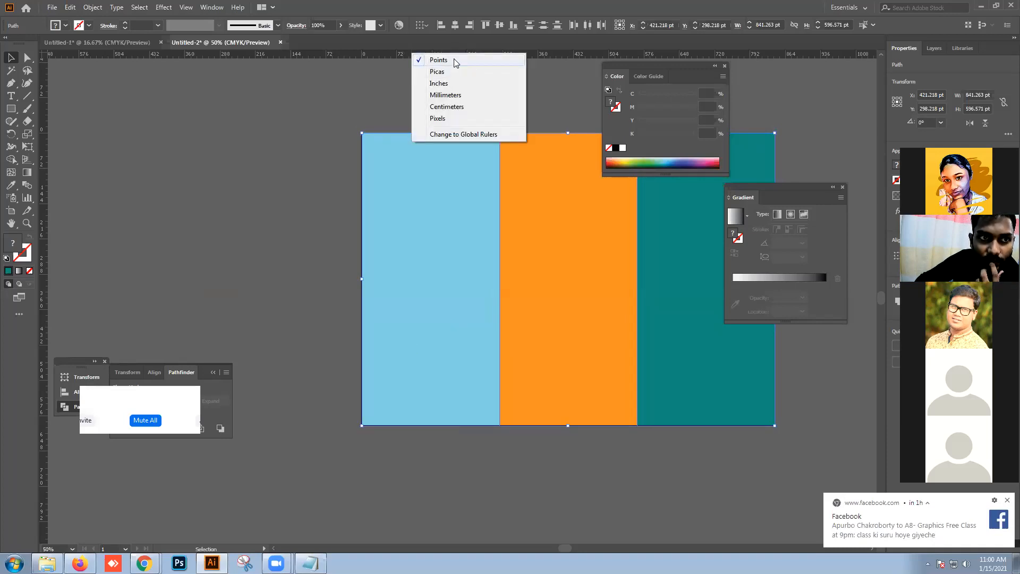
{"action": "left_click", "coordinate": [455, 85]}
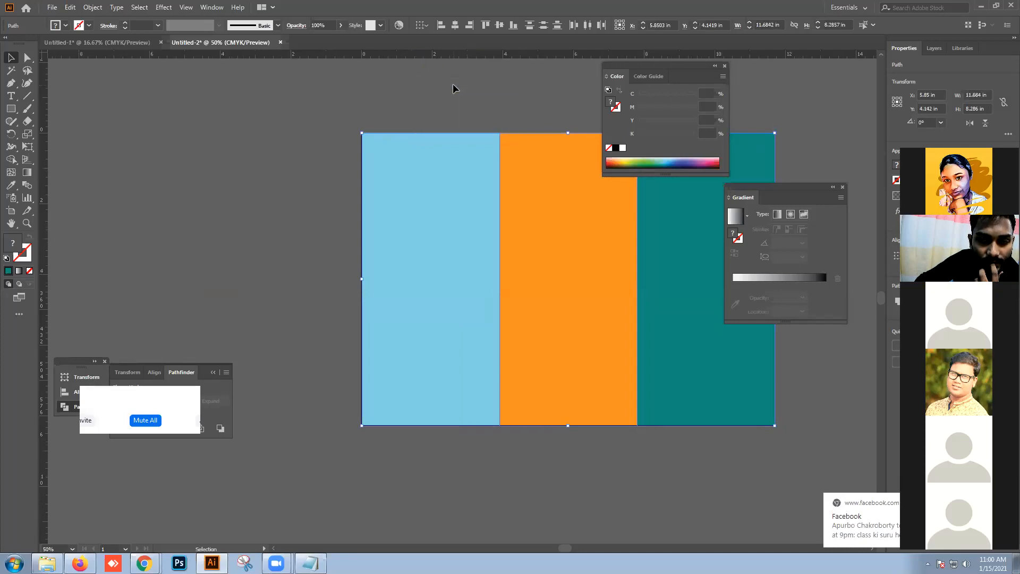
{"action": "right_click", "coordinate": [458, 55]}
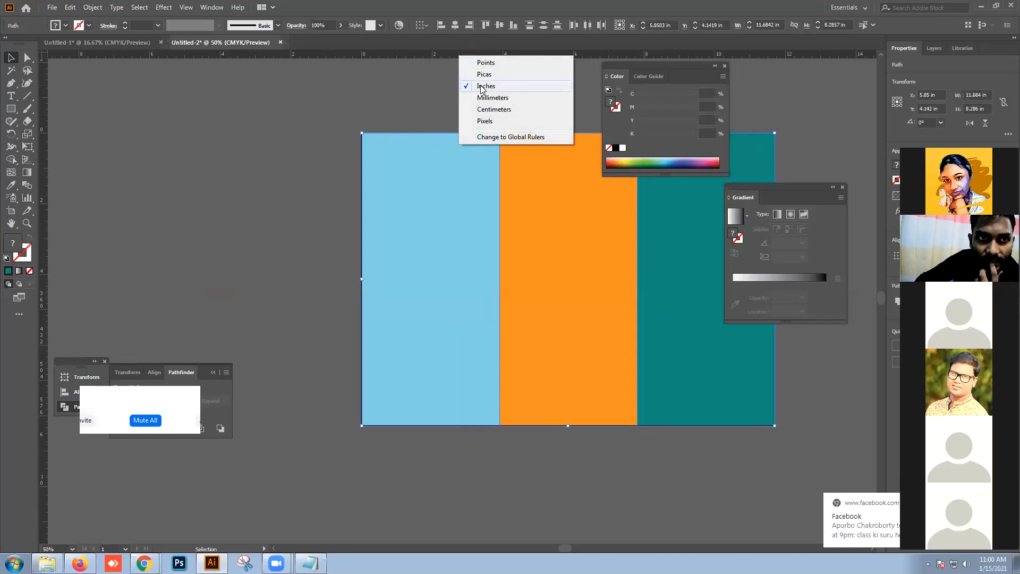
{"action": "left_click", "coordinate": [481, 86]}
{"action": "right_click", "coordinate": [471, 58]}
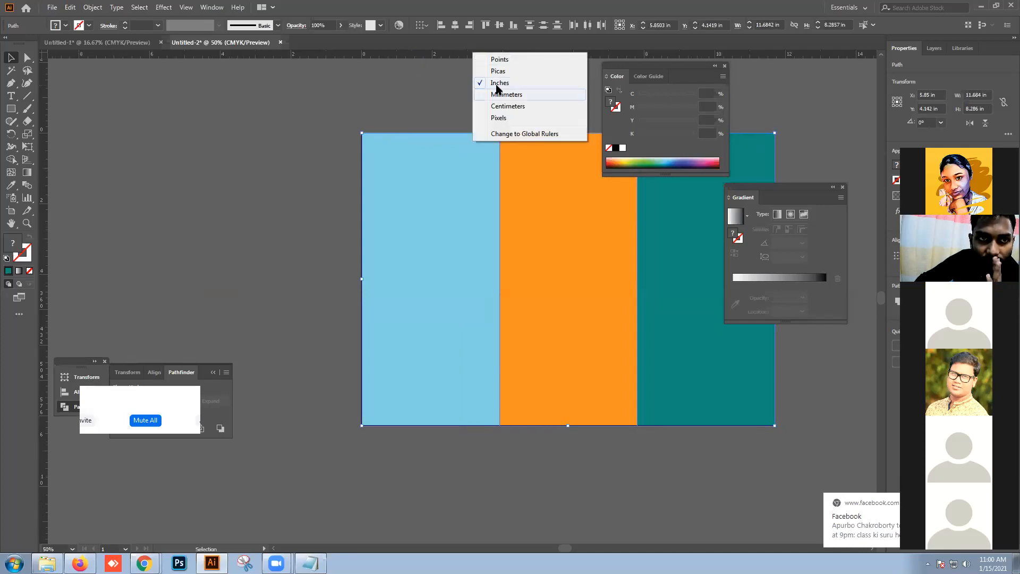
{"action": "left_click", "coordinate": [500, 84]}
{"action": "right_click", "coordinate": [489, 50]}
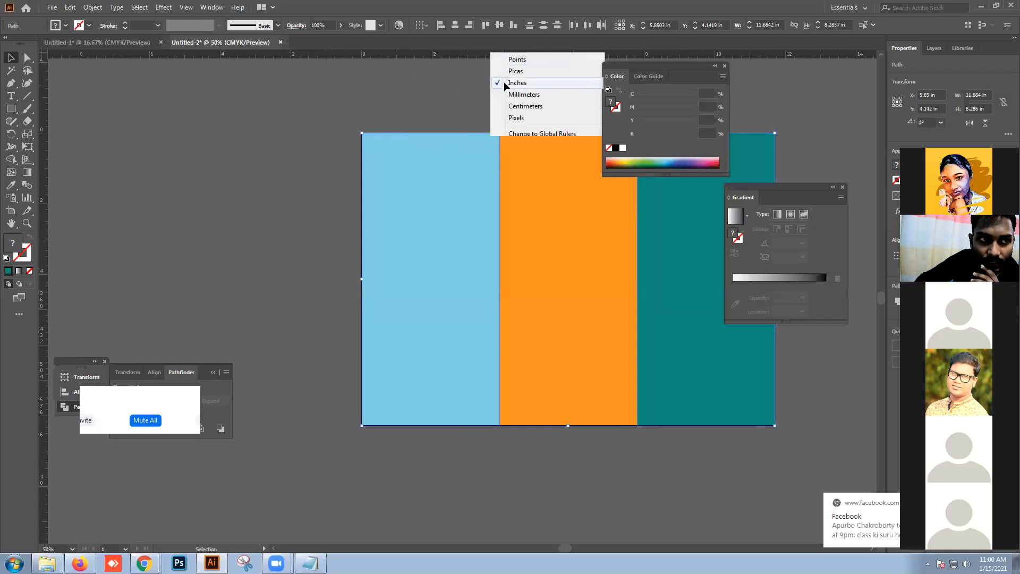
{"action": "left_click", "coordinate": [504, 81]}
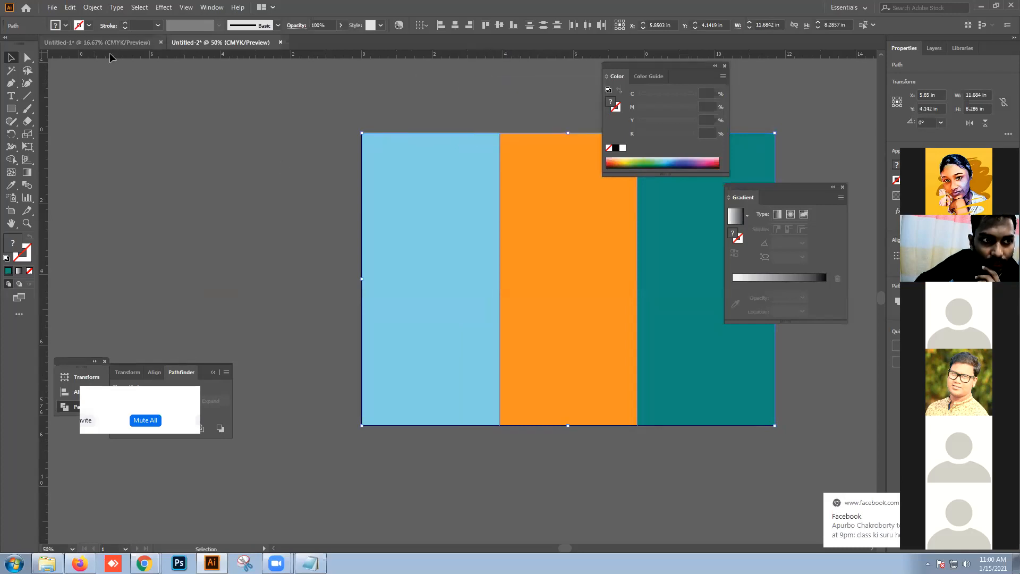
- Start an Offset Path on all three panels with preview on and an offset of 0.125 in
{"action": "left_click_drag", "start_coordinate": [343, 184], "coordinate": [676, 270]}
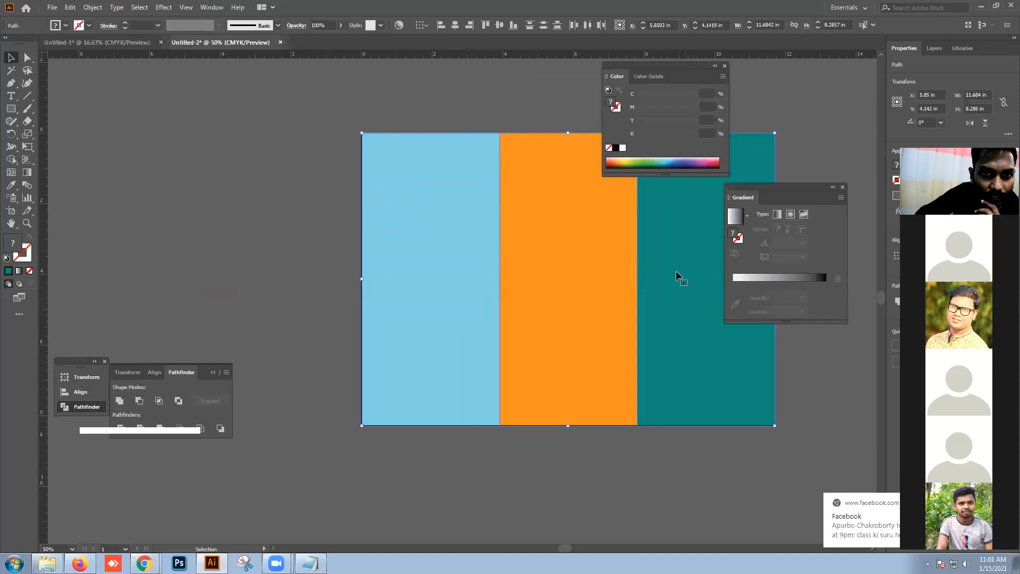
{"action": "left_click", "coordinate": [92, 7]}
{"action": "mouse_move", "coordinate": [122, 263]}
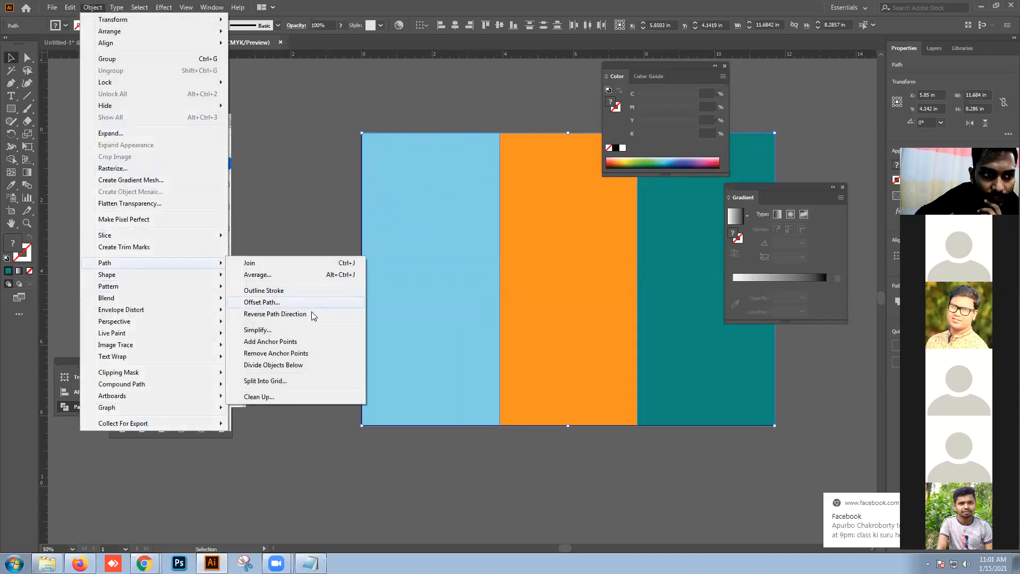
{"action": "left_click", "coordinate": [282, 302]}
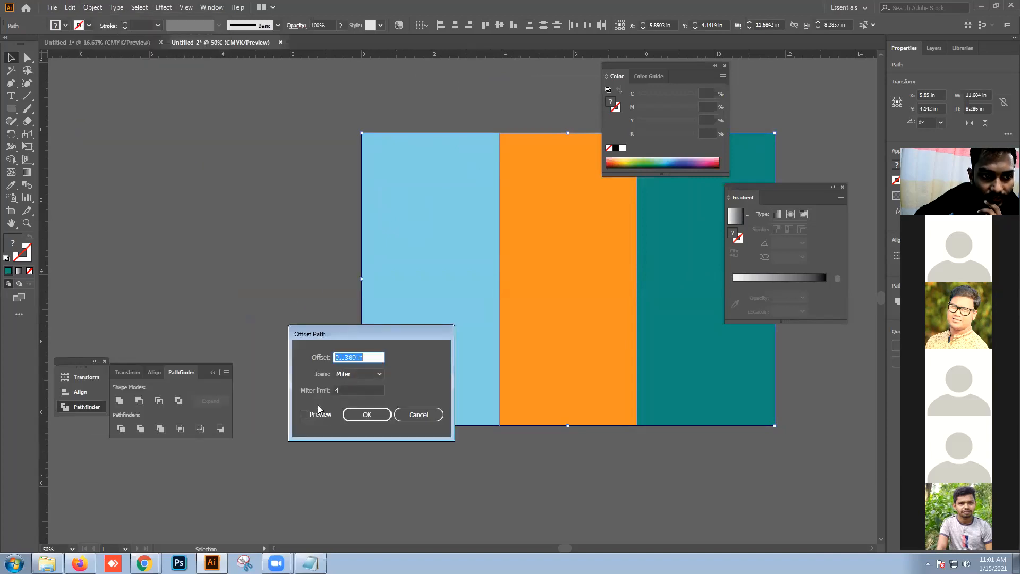
{"action": "left_click", "coordinate": [304, 414]}
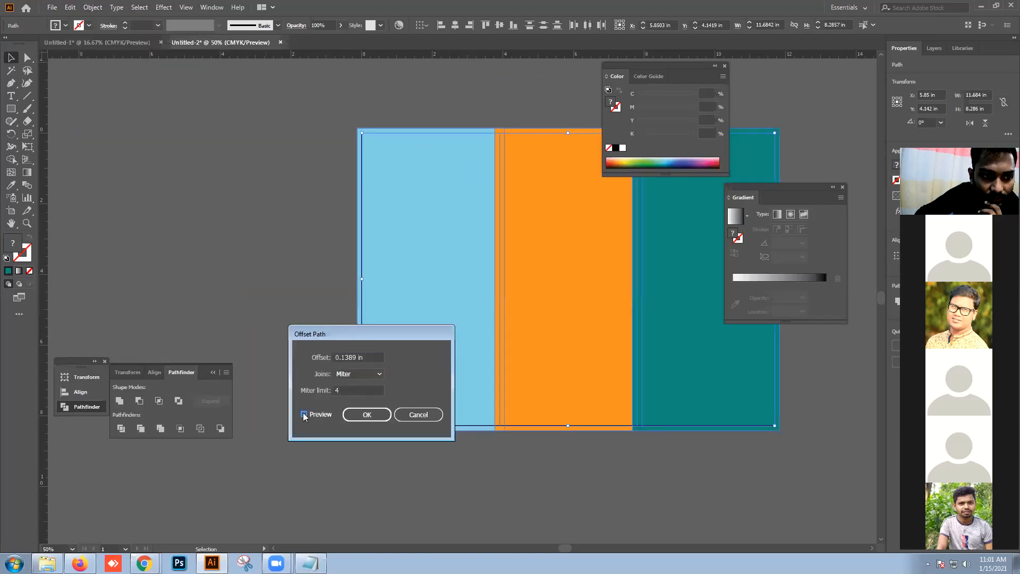
{"action": "left_click", "coordinate": [359, 357]}
{"action": "type", "text": "0.125"}
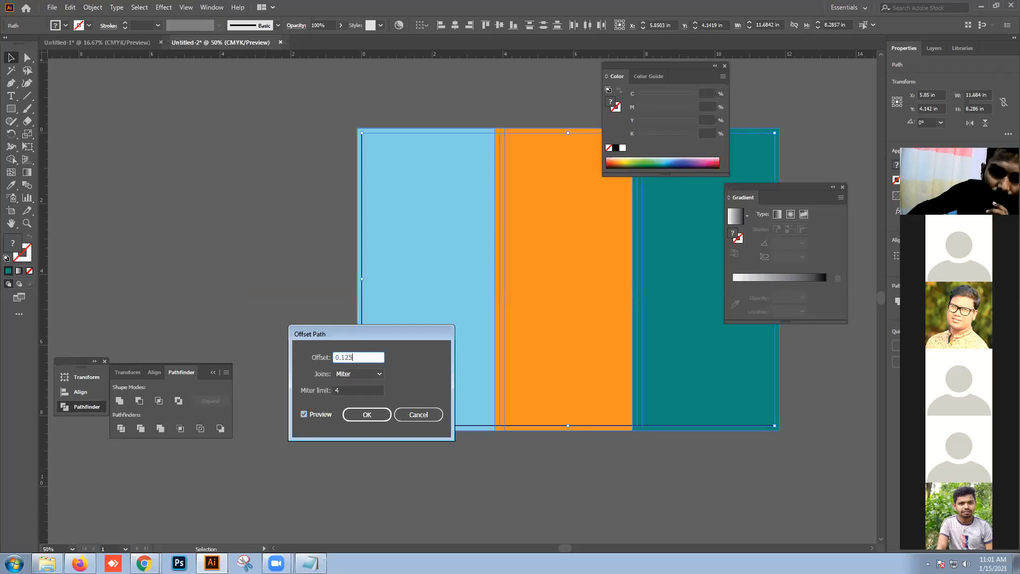
- Compare the panels with and without the preview of the 0.125 in outward offset
{"action": "left_click", "coordinate": [317, 416]}
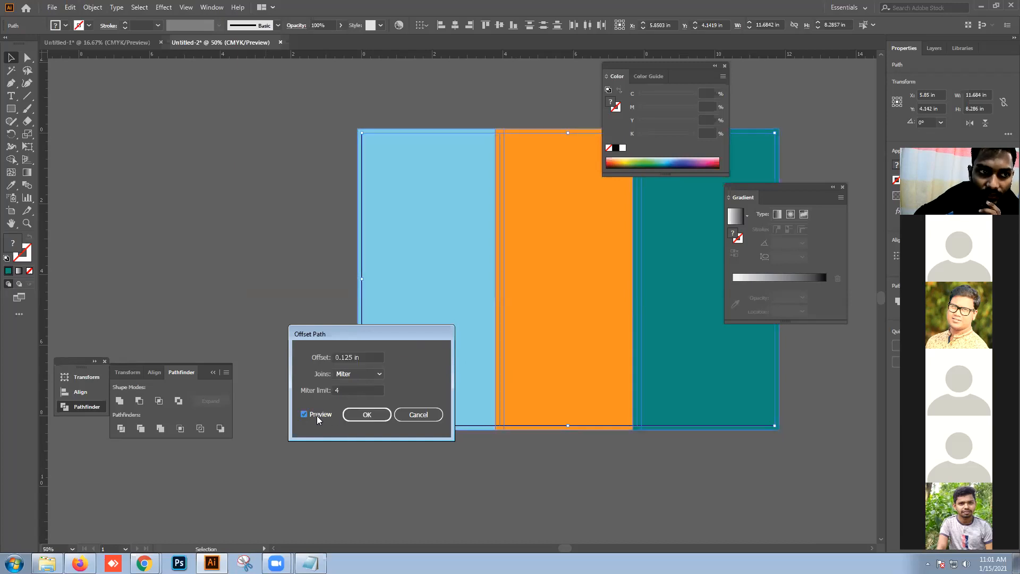
{"action": "left_click", "coordinate": [317, 416]}
{"action": "left_click", "coordinate": [317, 416]}
{"action": "left_click", "coordinate": [317, 416]}
{"action": "left_click", "coordinate": [317, 415]}
{"action": "left_click", "coordinate": [317, 415]}
{"action": "left_click", "coordinate": [316, 416]}
{"action": "left_click", "coordinate": [317, 415]}
{"action": "left_click", "coordinate": [317, 415]}
{"action": "left_click", "coordinate": [316, 415]}
- Apply an offset of -0.125 in to all three panels and select the inset rectangle inside the blue panel
{"action": "left_click", "coordinate": [354, 358]}
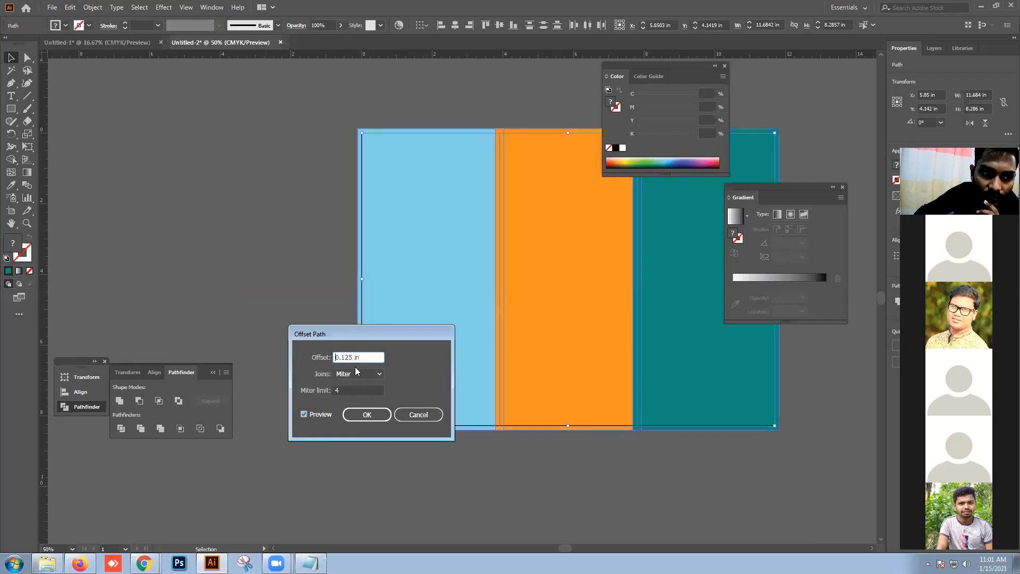
{"action": "type", "text": "-"}
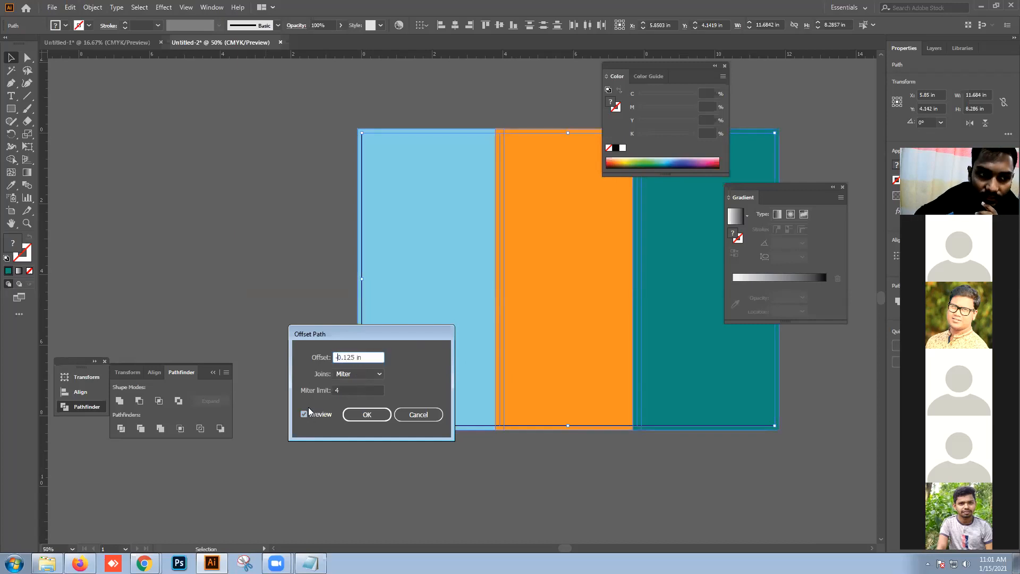
{"action": "key", "text": "Tab"}
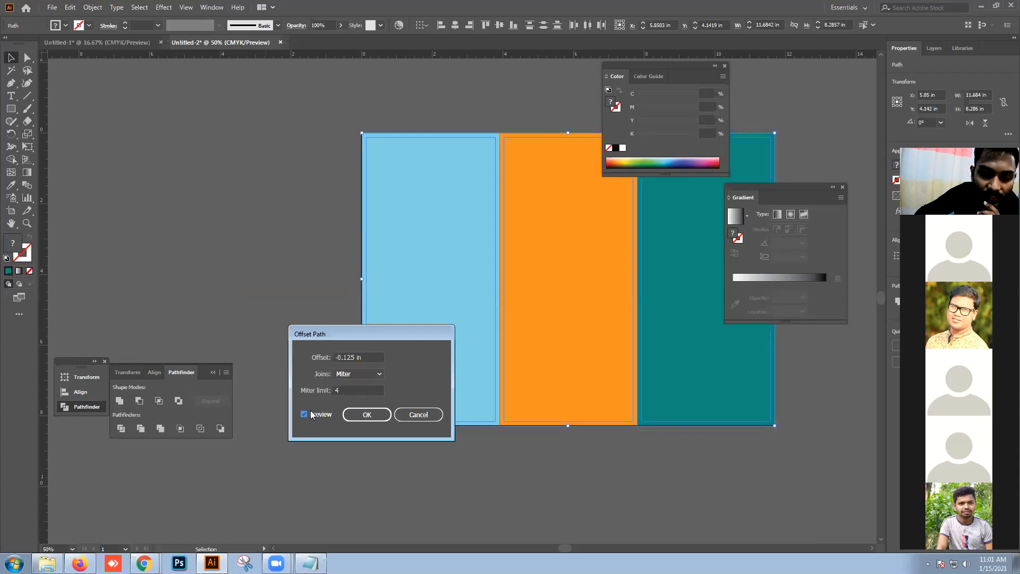
{"action": "left_click", "coordinate": [305, 415]}
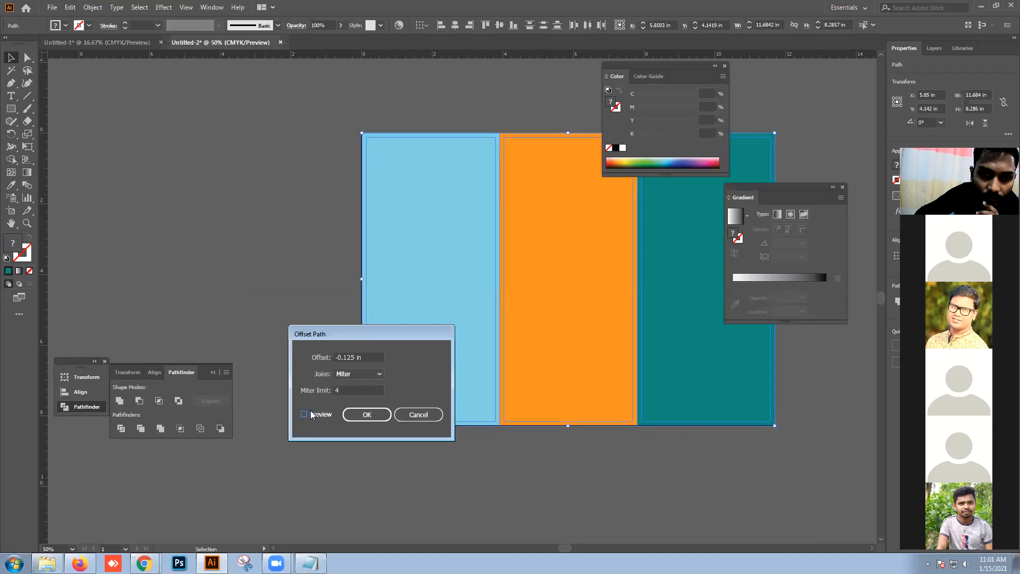
{"action": "left_click", "coordinate": [305, 415]}
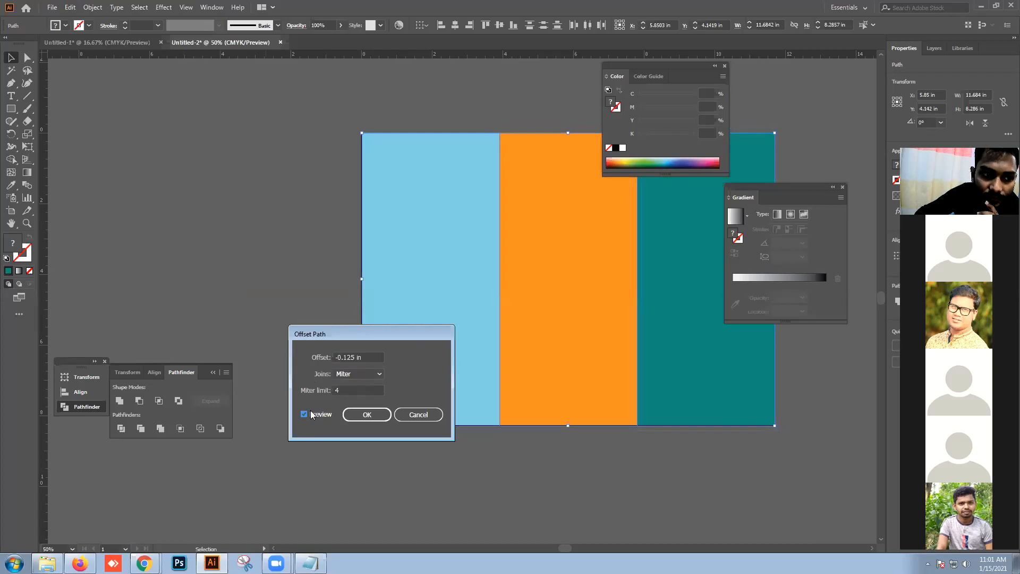
{"action": "left_click", "coordinate": [359, 420]}
{"action": "left_click", "coordinate": [337, 467]}
{"action": "left_click", "coordinate": [399, 388]}
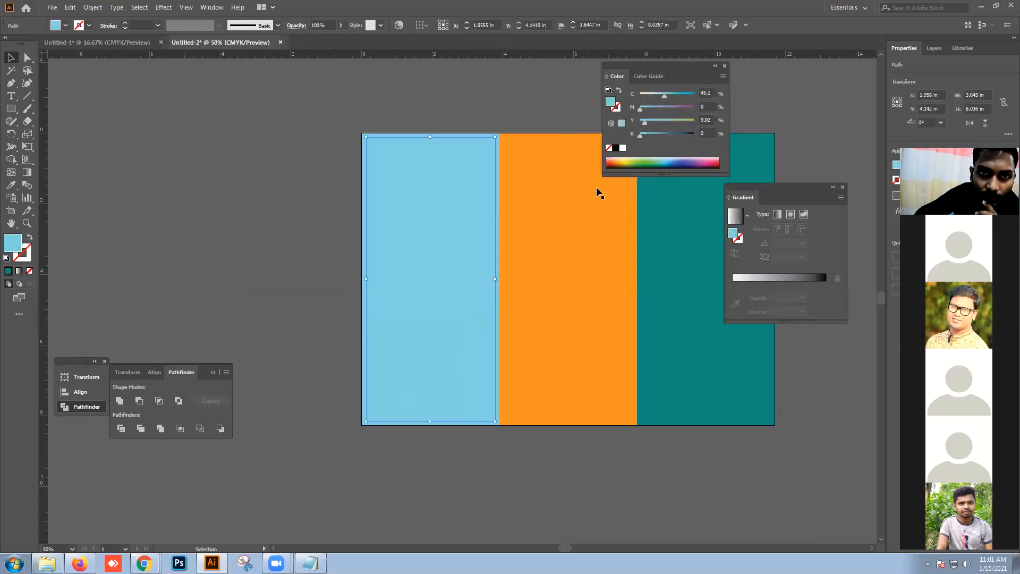
- Recolour the three inset rectangles yellow, light blue and lilac to distinguish them from their blue, orange and teal panels
{"action": "left_click", "coordinate": [627, 157]}
{"action": "left_click", "coordinate": [533, 180]}
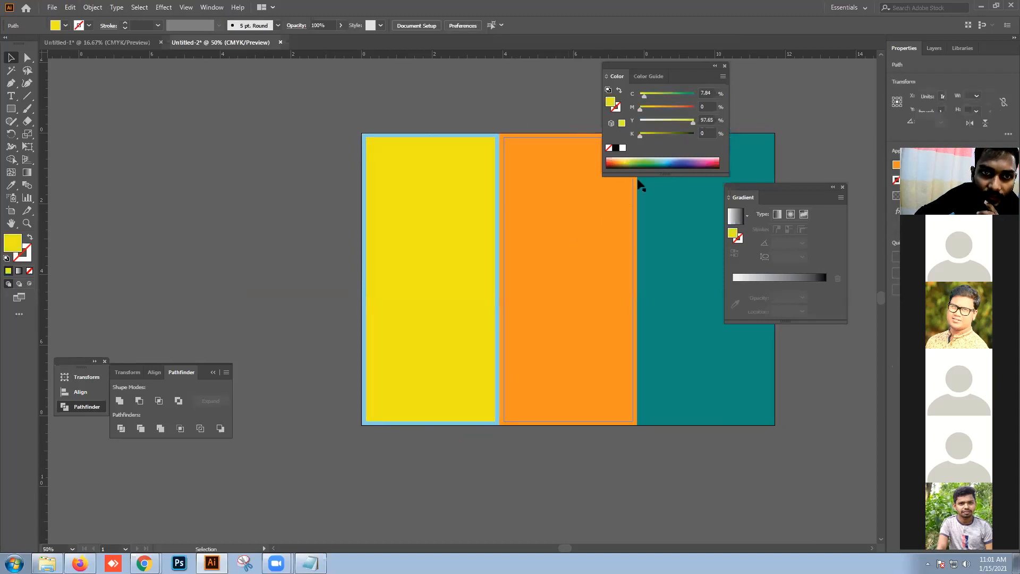
{"action": "left_click", "coordinate": [665, 157]}
{"action": "left_click", "coordinate": [653, 243]}
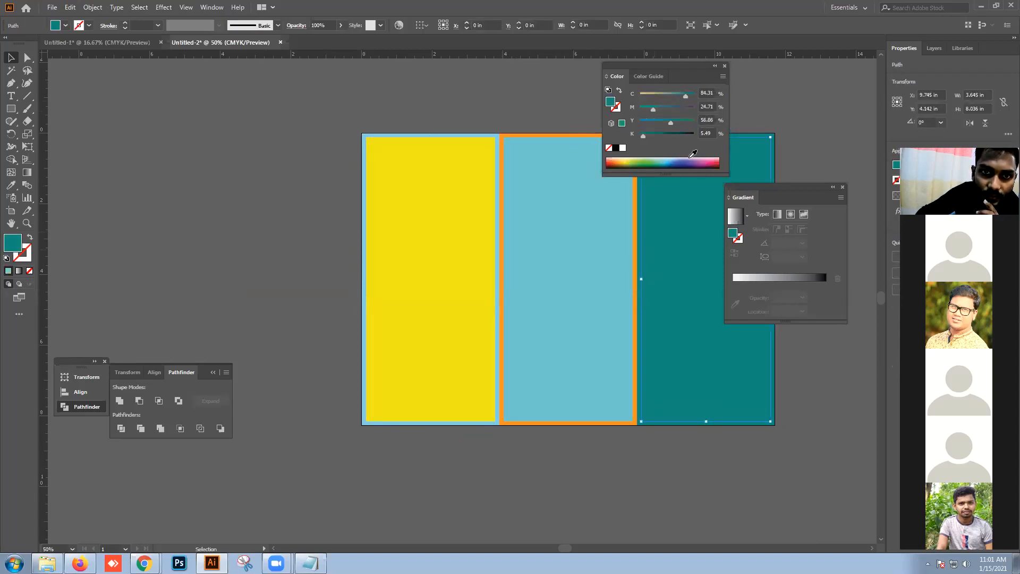
{"action": "left_click", "coordinate": [686, 156]}
{"action": "left_click", "coordinate": [521, 118]}
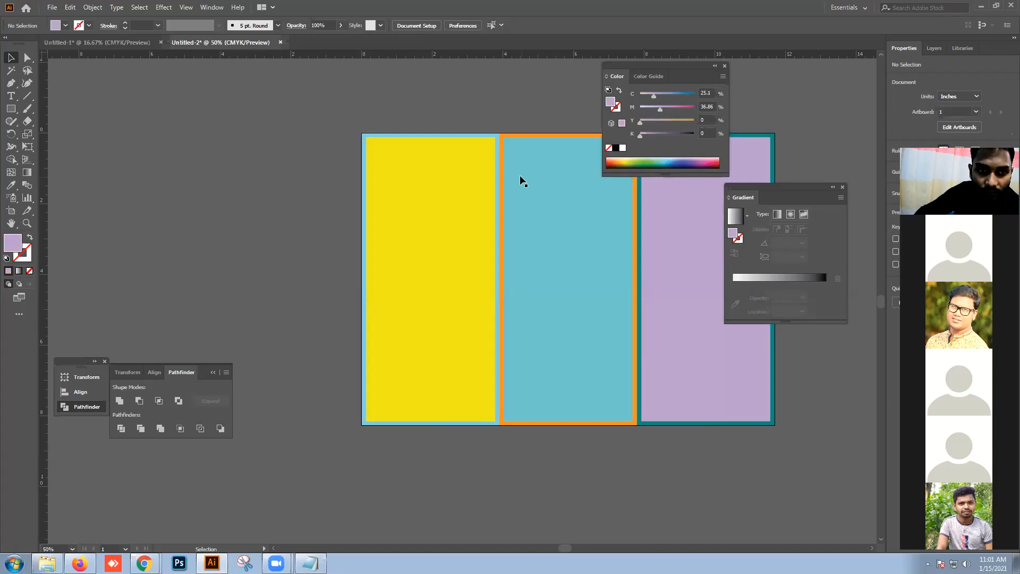
- Move the three inset rectangles together below the artboard and select the three coloured panels
{"action": "scroll", "coordinate": [519, 180], "scroll_direction": "down", "scroll_amount": 2}
{"action": "left_click_drag", "start_coordinate": [526, 191], "coordinate": [355, 403]}
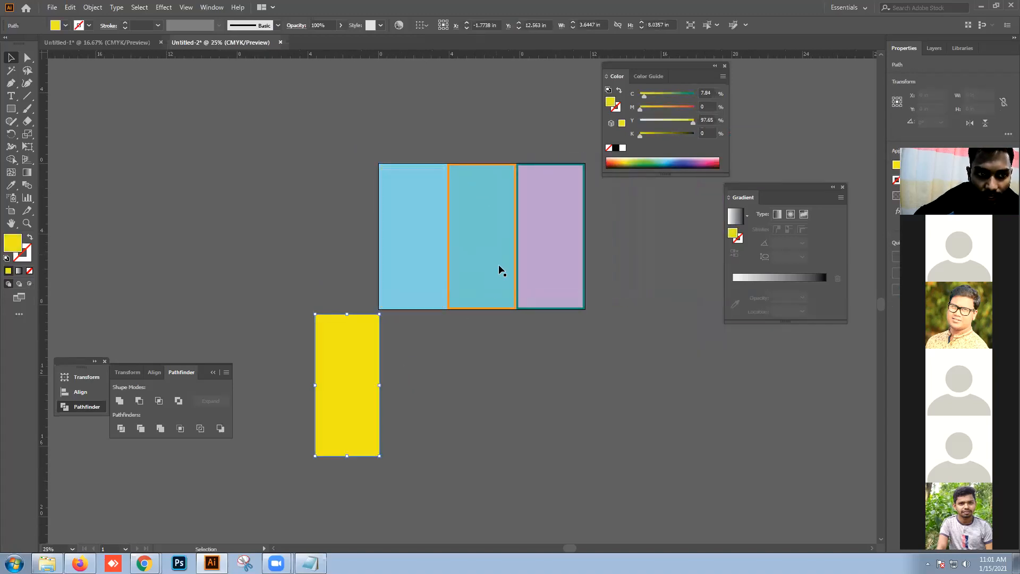
{"action": "key", "text": "ctrl+z"}
{"action": "left_click", "coordinate": [467, 261], "text": "shift"}
{"action": "left_click", "coordinate": [540, 256], "text": "shift"}
{"action": "left_click_drag", "start_coordinate": [541, 243], "coordinate": [546, 416]}
{"action": "left_click", "coordinate": [650, 400]}
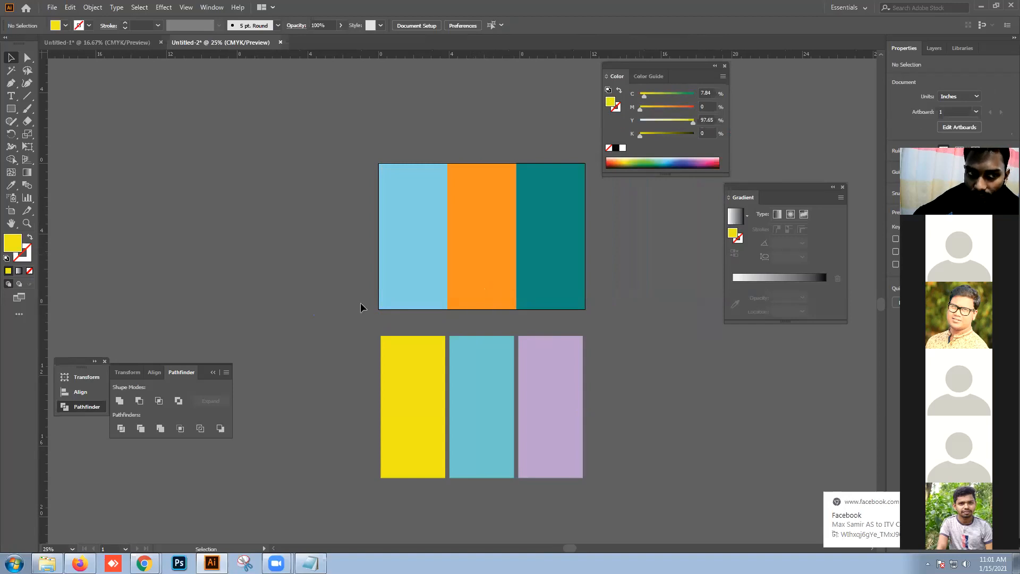
{"action": "left_click_drag", "start_coordinate": [344, 189], "coordinate": [592, 250]}
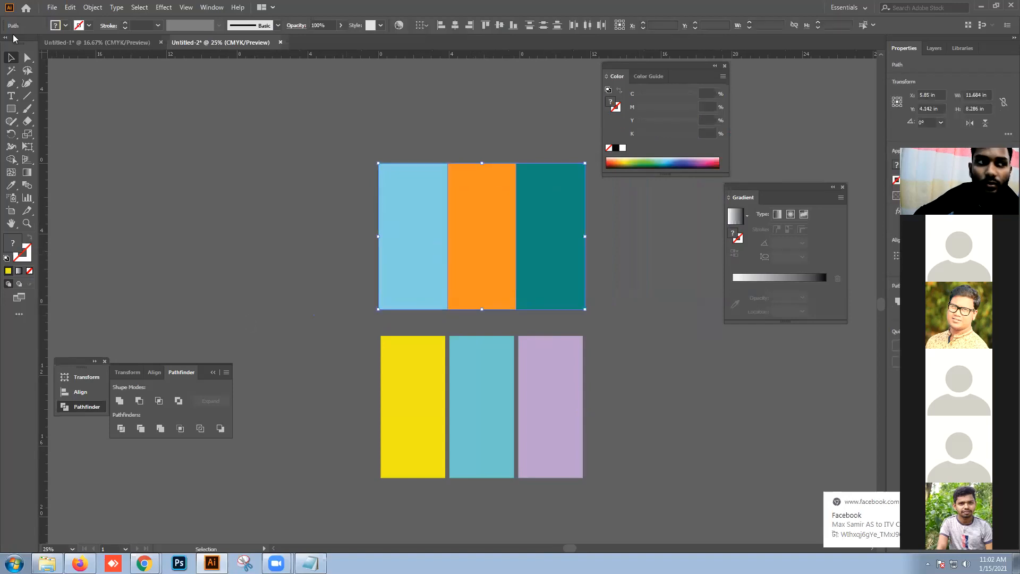
- In the Untitled-1 document, move the flyer shapes and the dark curved shape off the artboard to its right
{"action": "left_click", "coordinate": [75, 44]}
{"action": "left_click_drag", "start_coordinate": [436, 298], "coordinate": [656, 322]}
{"action": "left_click", "coordinate": [576, 355]}
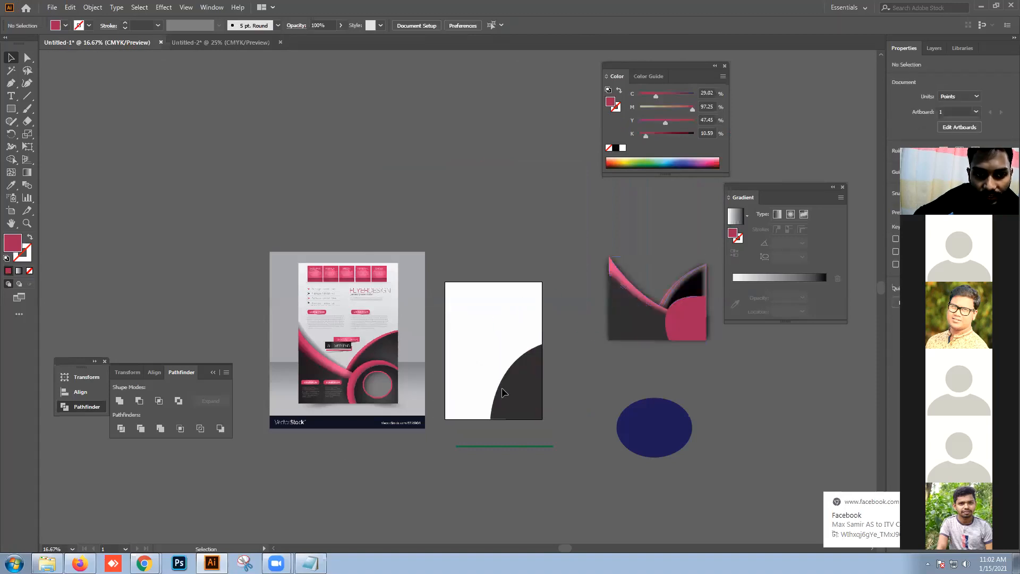
{"action": "left_click_drag", "start_coordinate": [514, 392], "coordinate": [721, 369]}
{"action": "left_click", "coordinate": [511, 393]}
- Draw a rectangle of about 593 x 841 pt covering the flyer artboard and fill it light yellow
{"action": "left_click", "coordinate": [11, 109]}
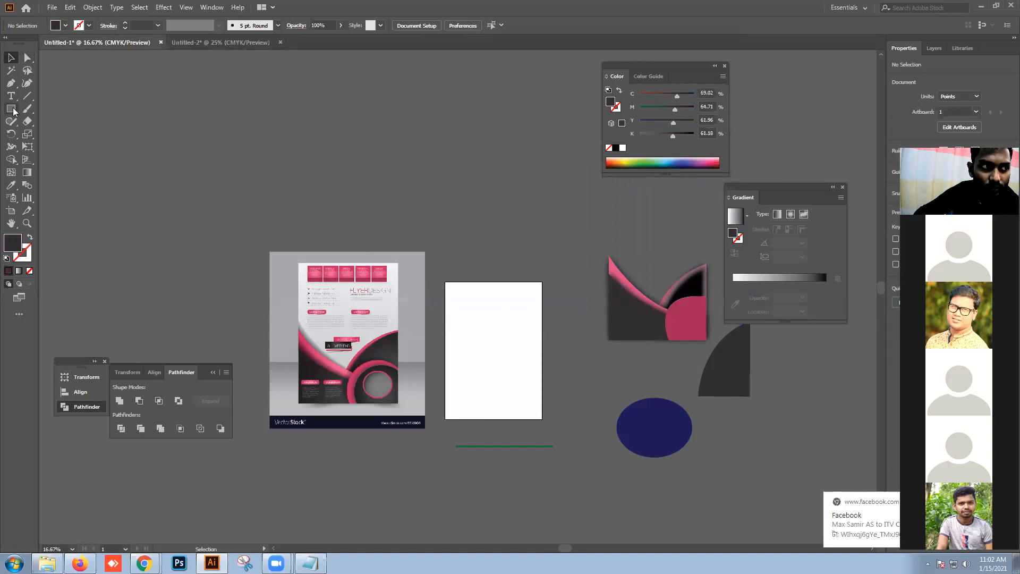
{"action": "scroll", "coordinate": [439, 293], "scroll_direction": "up", "scroll_amount": 1}
{"action": "key", "text": "super"}
{"action": "key", "text": "super"}
{"action": "scroll", "coordinate": [461, 316], "scroll_direction": "up", "scroll_amount": 2}
{"action": "left_click_drag", "start_coordinate": [453, 232], "coordinate": [412, 189]}
{"action": "left_click_drag", "start_coordinate": [383, 155], "coordinate": [578, 430]}
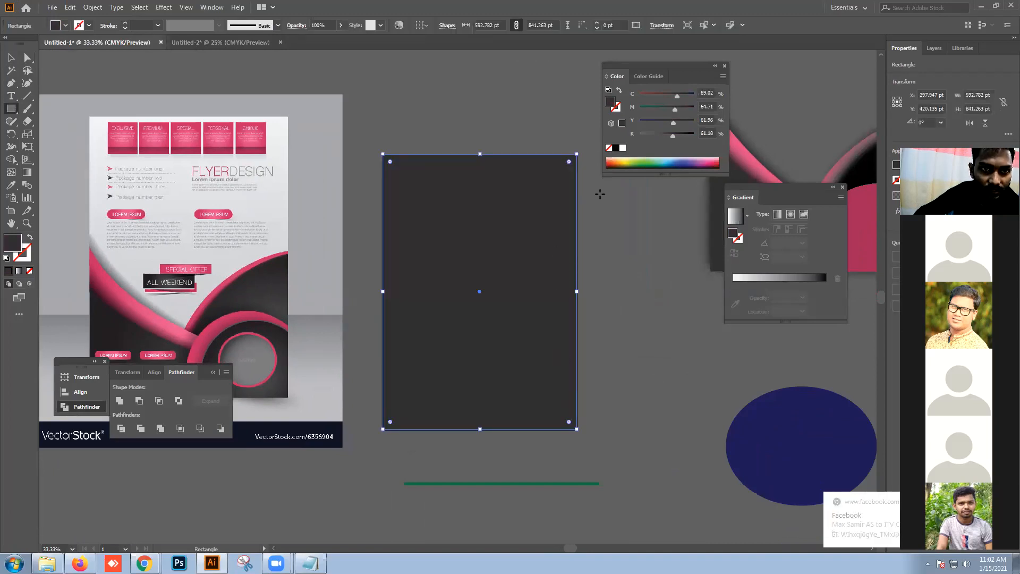
{"action": "left_click", "coordinate": [628, 158]}
{"action": "left_click", "coordinate": [627, 158]}
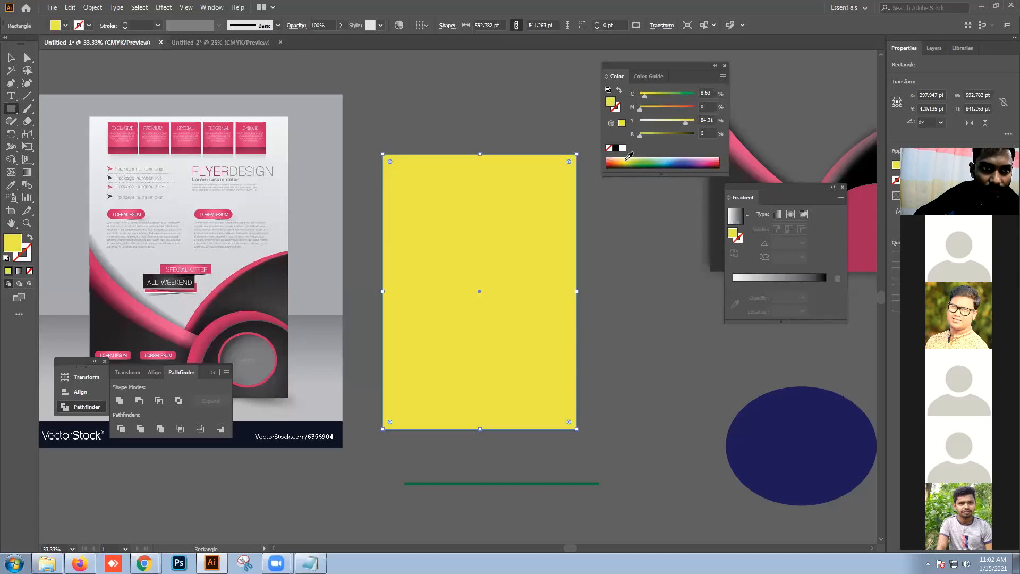
{"action": "key", "text": "v"}
{"action": "left_click", "coordinate": [95, 7]}
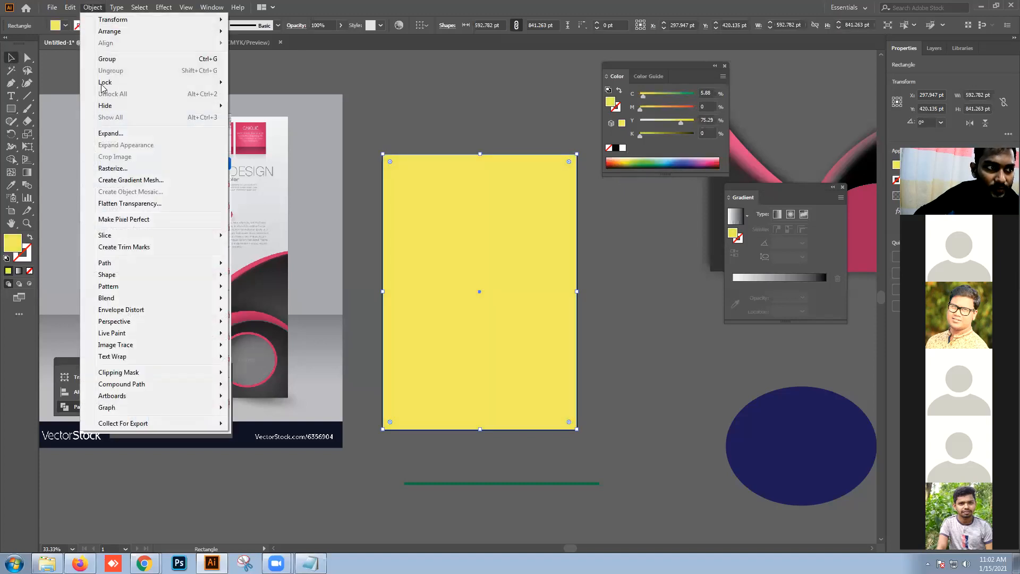
{"action": "mouse_move", "coordinate": [145, 263]}
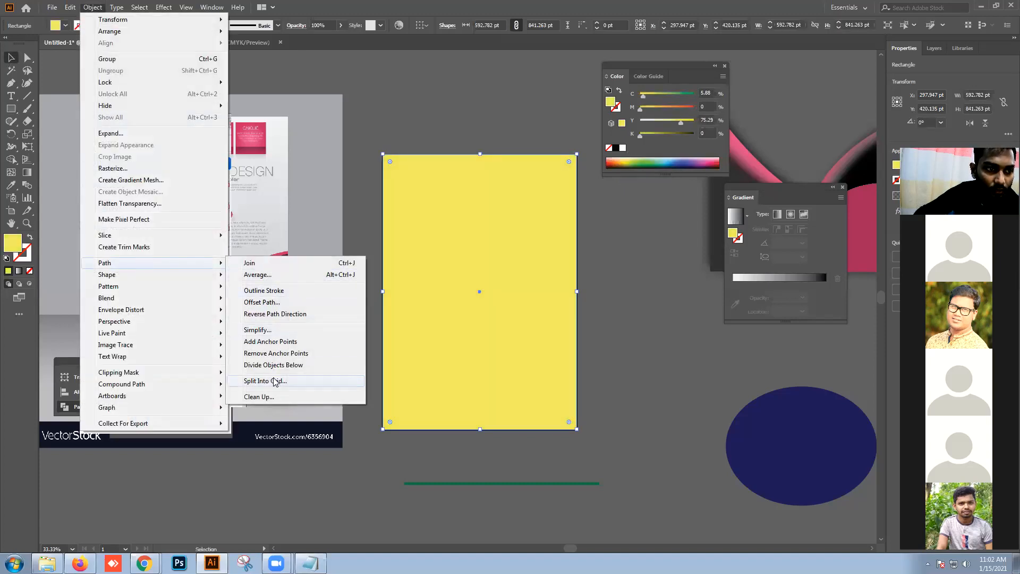
{"action": "left_click", "coordinate": [277, 303]}
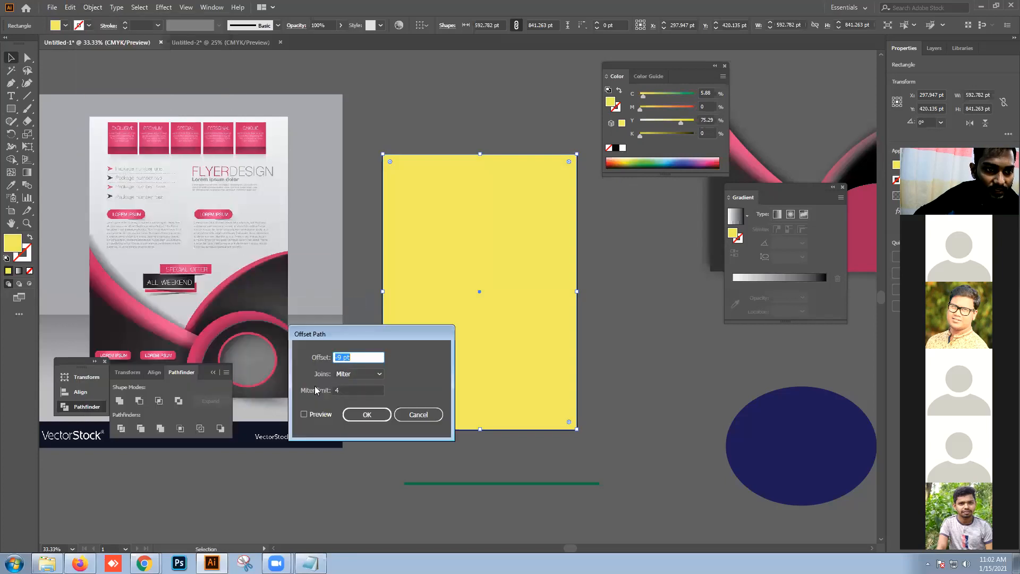
{"action": "left_click", "coordinate": [304, 414]}
{"action": "left_click_drag", "start_coordinate": [358, 355], "coordinate": [332, 355]}
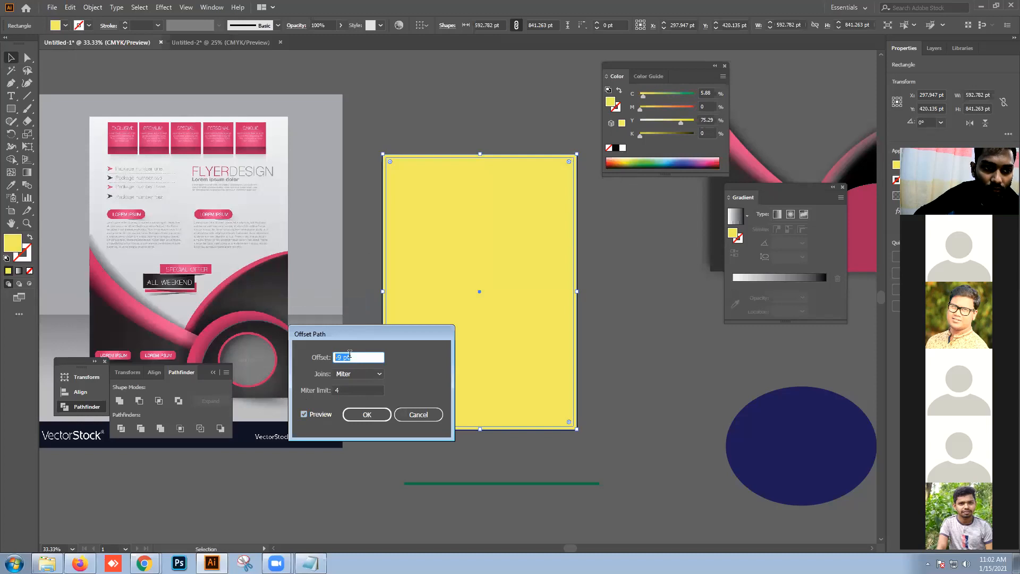
{"action": "left_click", "coordinate": [420, 414]}
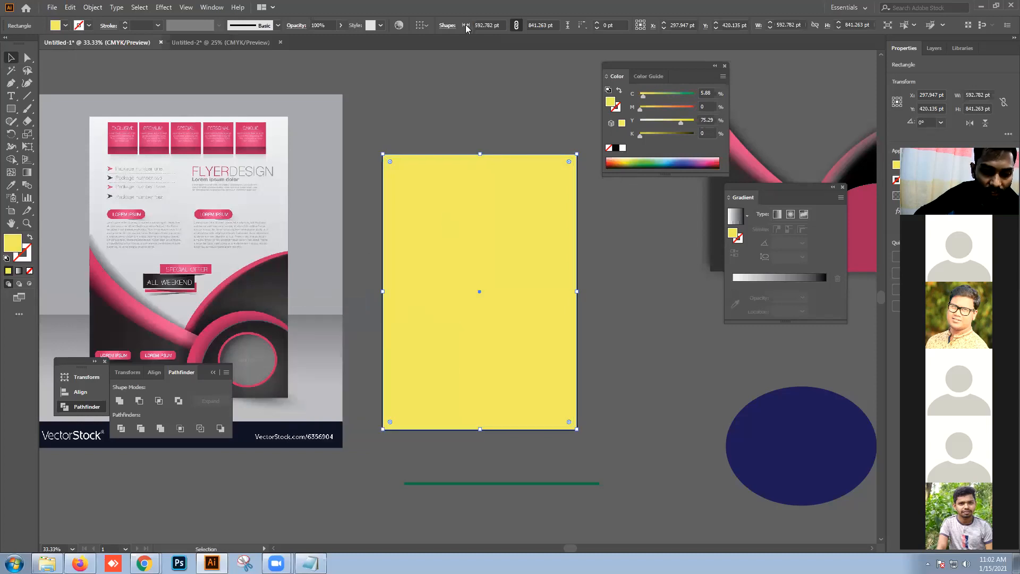
- Show the rulers in the flyer document and switch their units from points to inches
{"action": "key", "text": "ctrl+r"}
{"action": "right_click", "coordinate": [459, 57]}
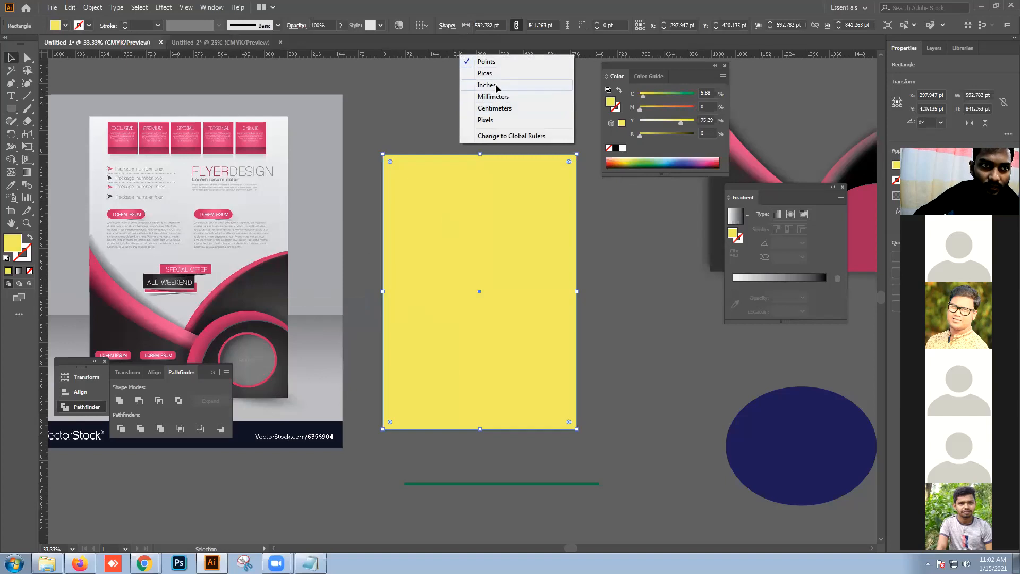
{"action": "left_click", "coordinate": [496, 87]}
{"action": "right_click", "coordinate": [481, 56]}
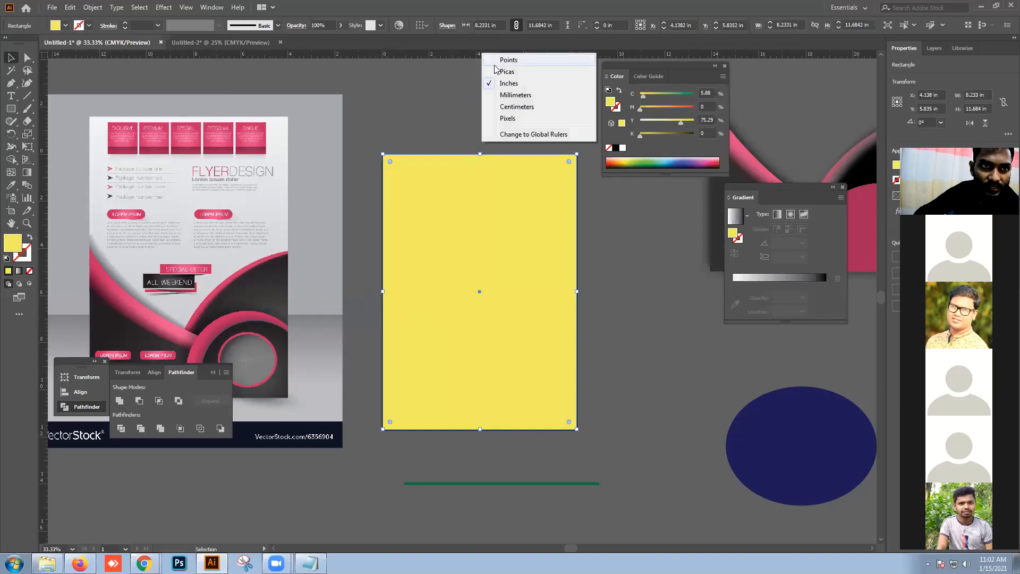
{"action": "left_click", "coordinate": [503, 84]}
{"action": "right_click", "coordinate": [497, 56]}
{"action": "left_click", "coordinate": [499, 84]}
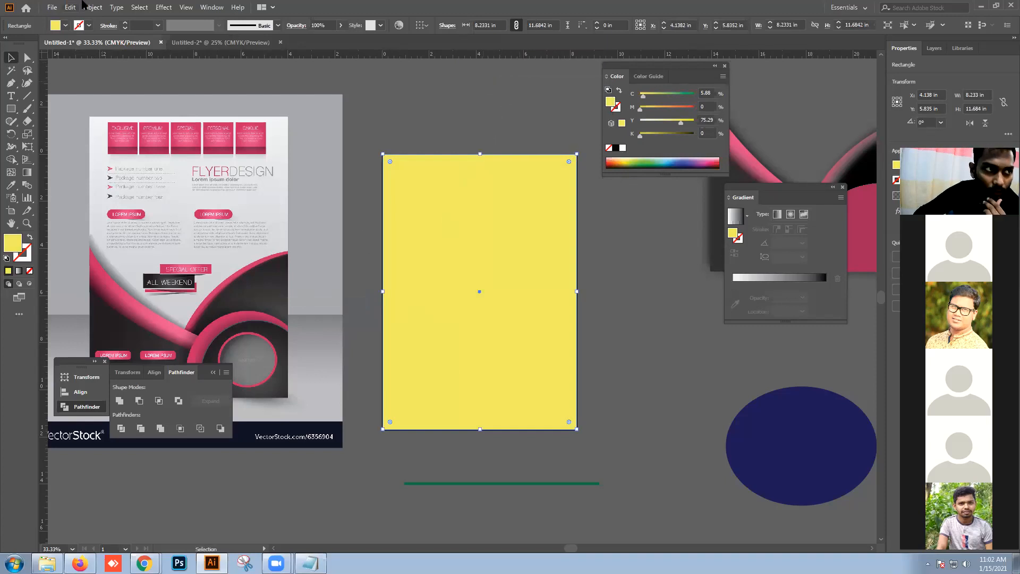
- Apply an Offset Path of -0.125 in with miter joins to the yellow rectangle, with the preview on
{"action": "left_click", "coordinate": [93, 7]}
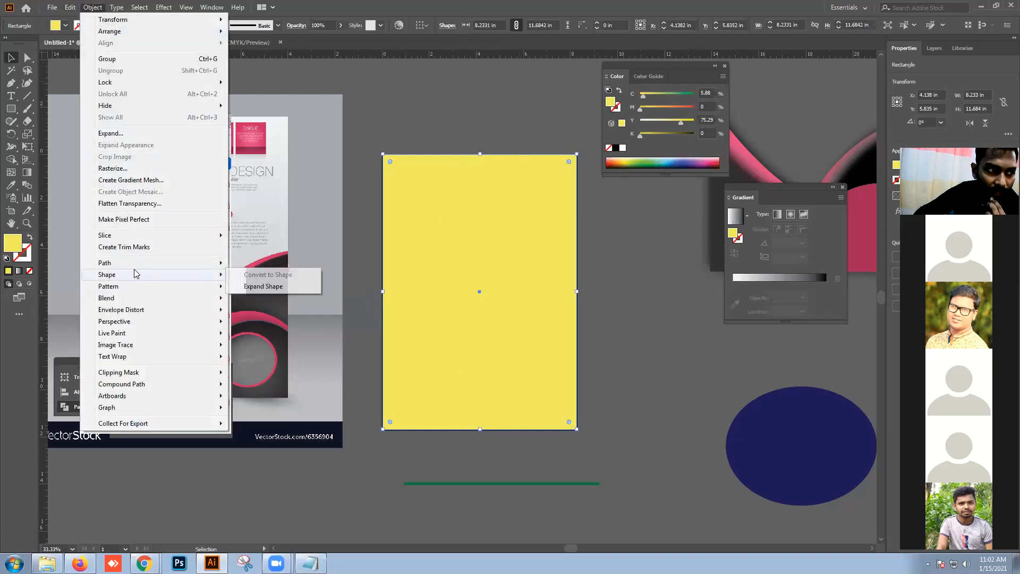
{"action": "mouse_move", "coordinate": [147, 265]}
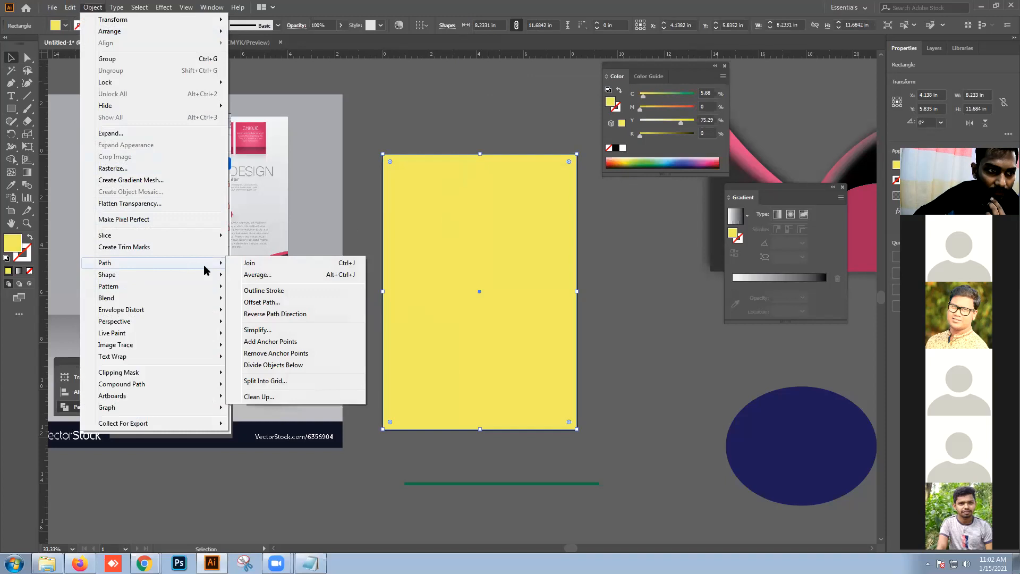
{"action": "left_click", "coordinate": [260, 303]}
{"action": "left_click", "coordinate": [314, 413]}
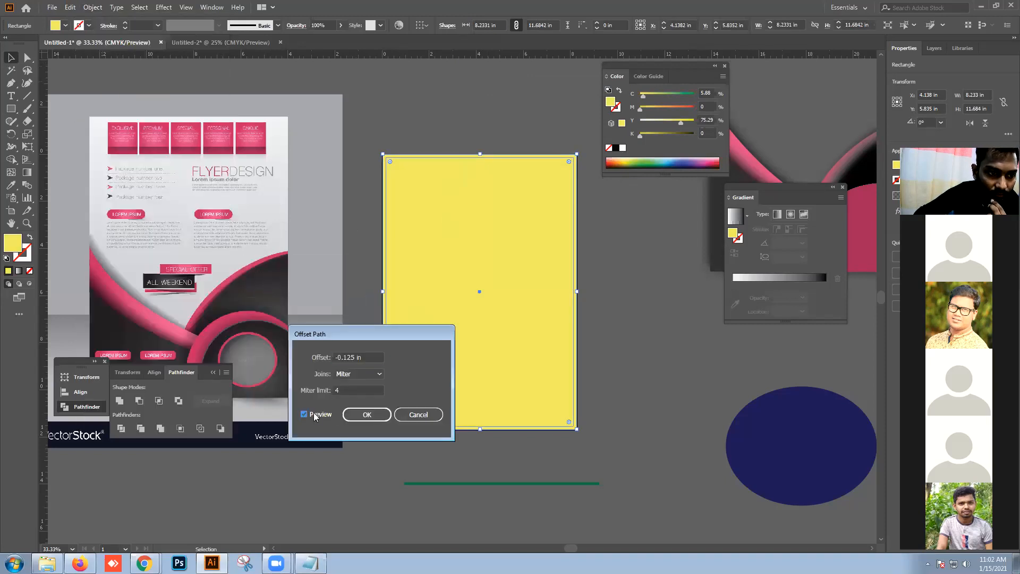
{"action": "left_click", "coordinate": [358, 419]}
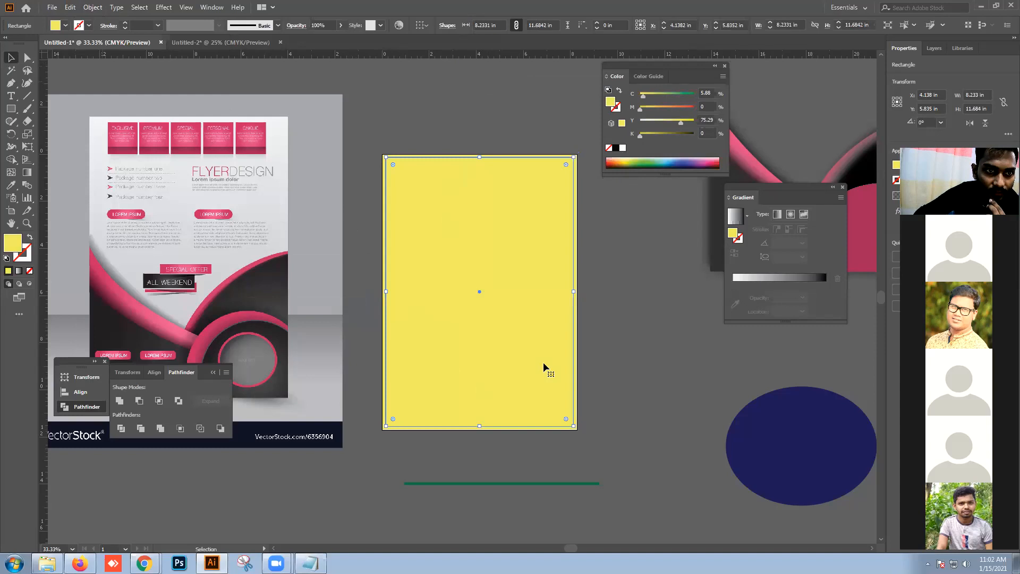
- Fill the inset rectangle orange (M 68.24, Y 100), keep it centred on the yellow rectangle and deselect it
{"action": "left_click", "coordinate": [603, 349]}
{"action": "left_click", "coordinate": [460, 289]}
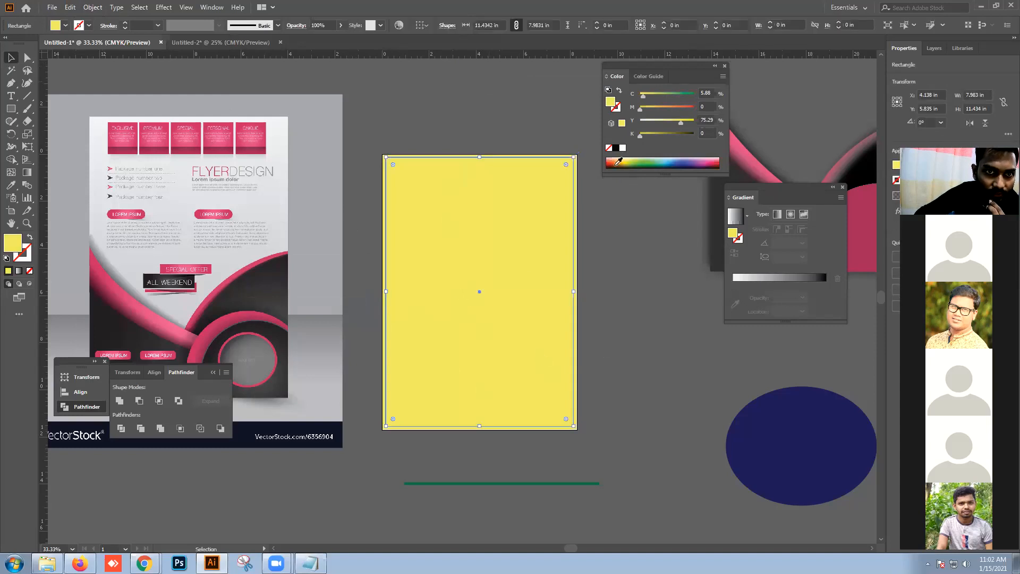
{"action": "left_click", "coordinate": [615, 163]}
{"action": "left_click", "coordinate": [588, 224]}
{"action": "left_click_drag", "start_coordinate": [483, 255], "coordinate": [567, 299]}
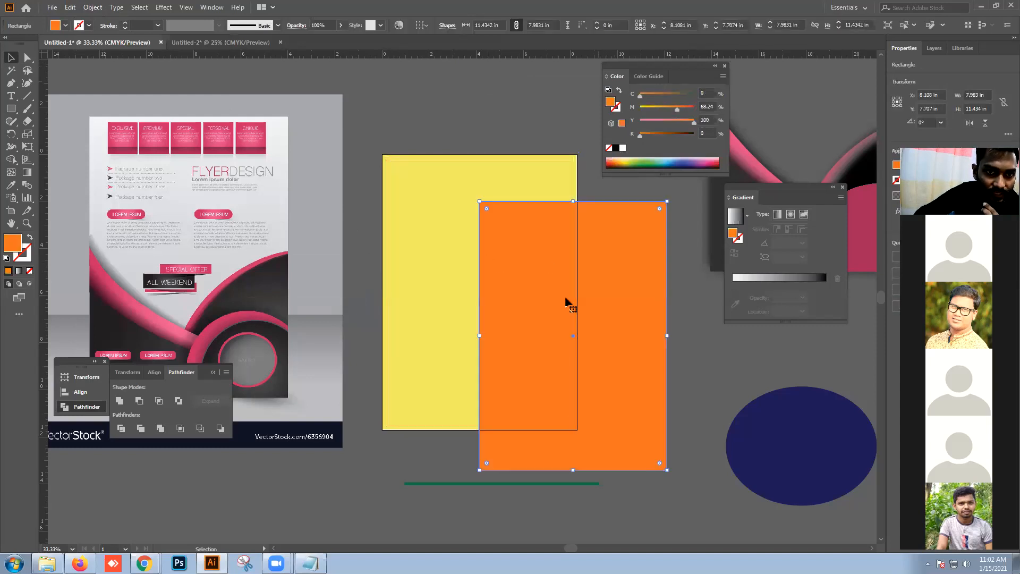
{"action": "key", "text": "ctrl+z"}
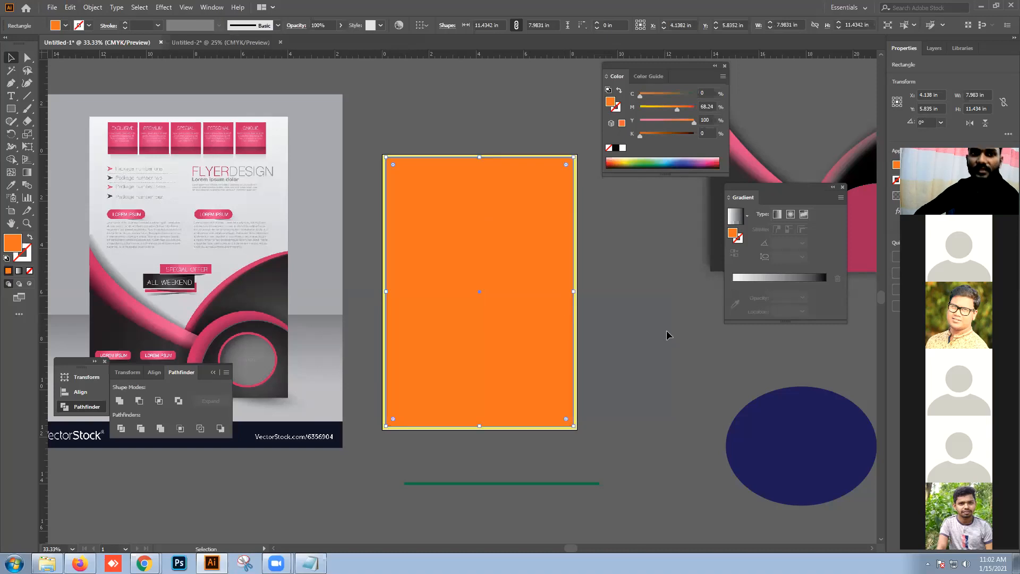
{"action": "left_click", "coordinate": [665, 330]}
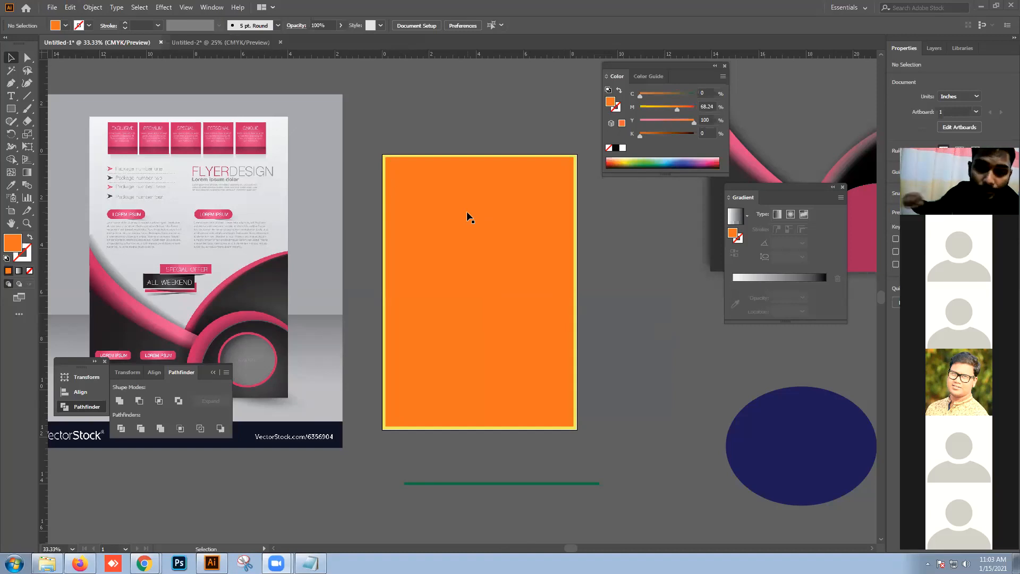
{"action": "left_click", "coordinate": [531, 229]}
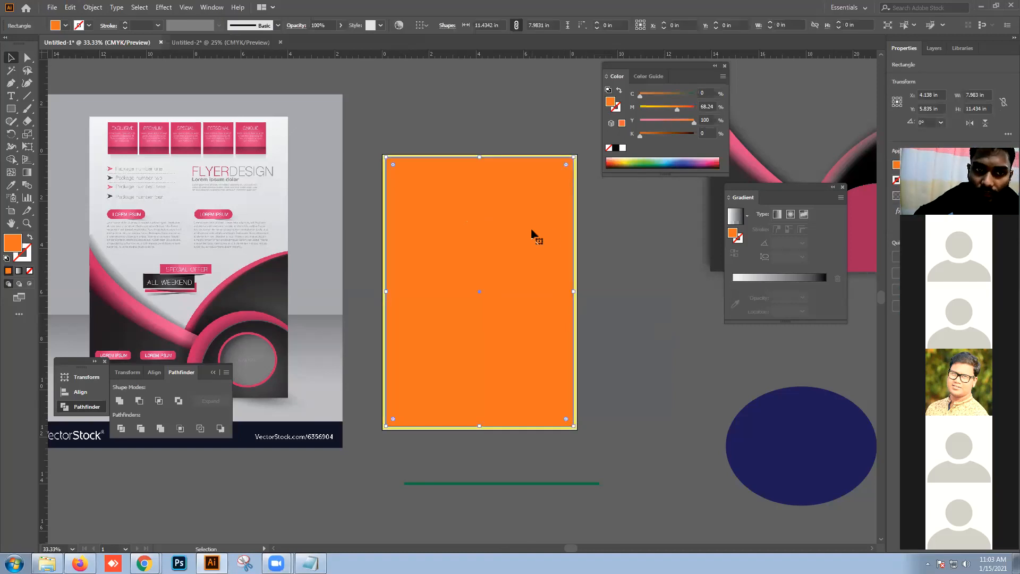
{"action": "left_click_drag", "start_coordinate": [641, 231], "coordinate": [474, 224]}
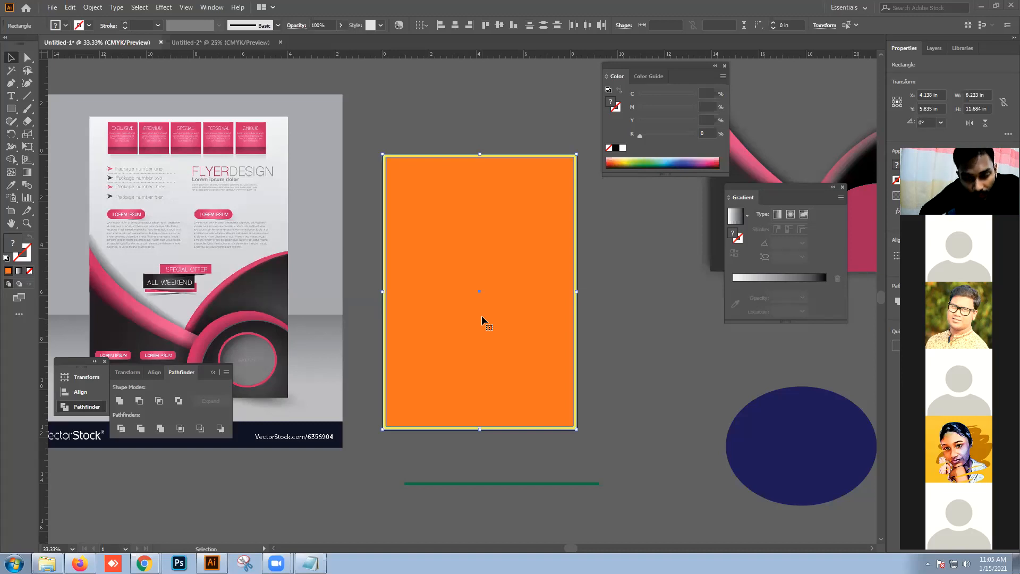
{"action": "left_click", "coordinate": [363, 152]}
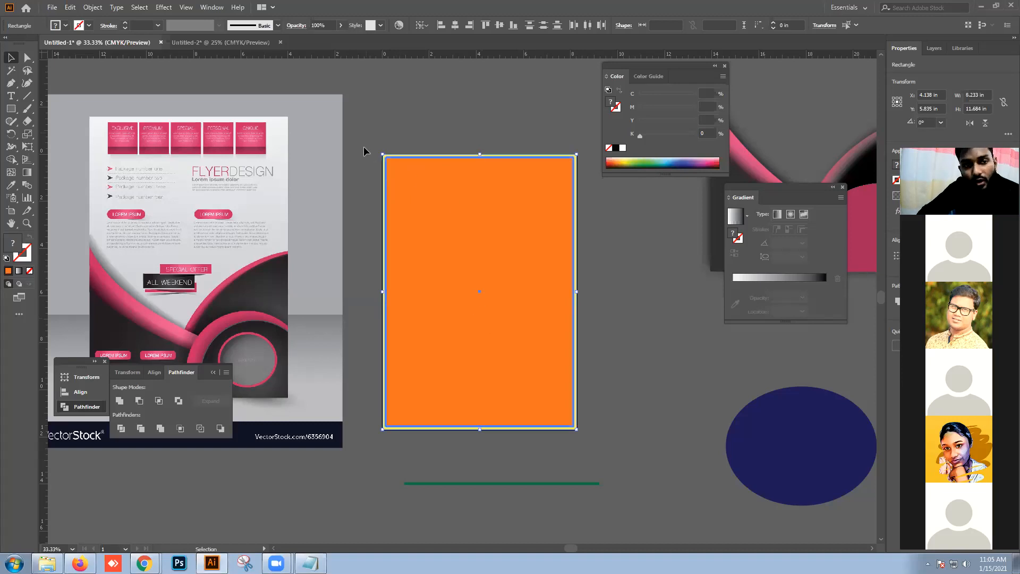
{"action": "left_click", "coordinate": [403, 211]}
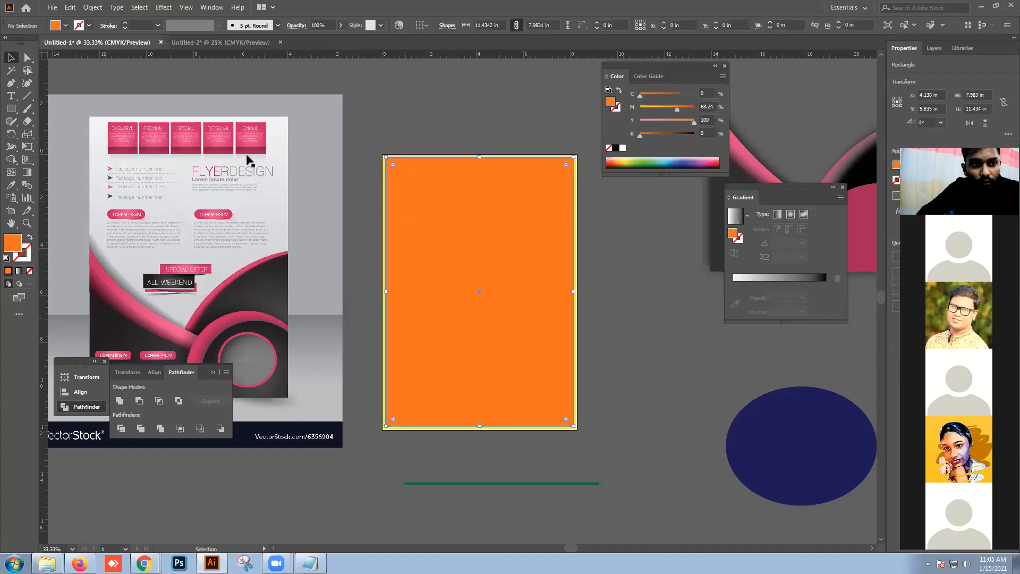
{"action": "left_click", "coordinate": [331, 130]}
- Draw a closed Pen shape over the artboard's lower part, with a sagging curved top edge starting about 4.2 in down the left side
{"action": "left_click", "coordinate": [12, 87]}
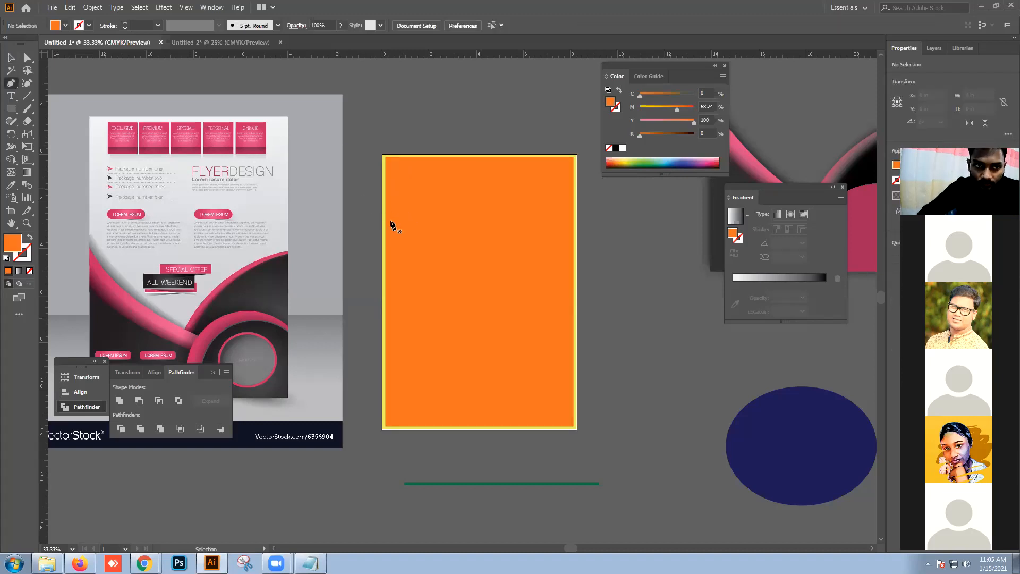
{"action": "left_click", "coordinate": [382, 254]}
{"action": "left_click_drag", "start_coordinate": [578, 308], "coordinate": [652, 269]}
{"action": "left_click", "coordinate": [577, 309]}
{"action": "left_click", "coordinate": [577, 429]}
{"action": "left_click", "coordinate": [382, 429]}
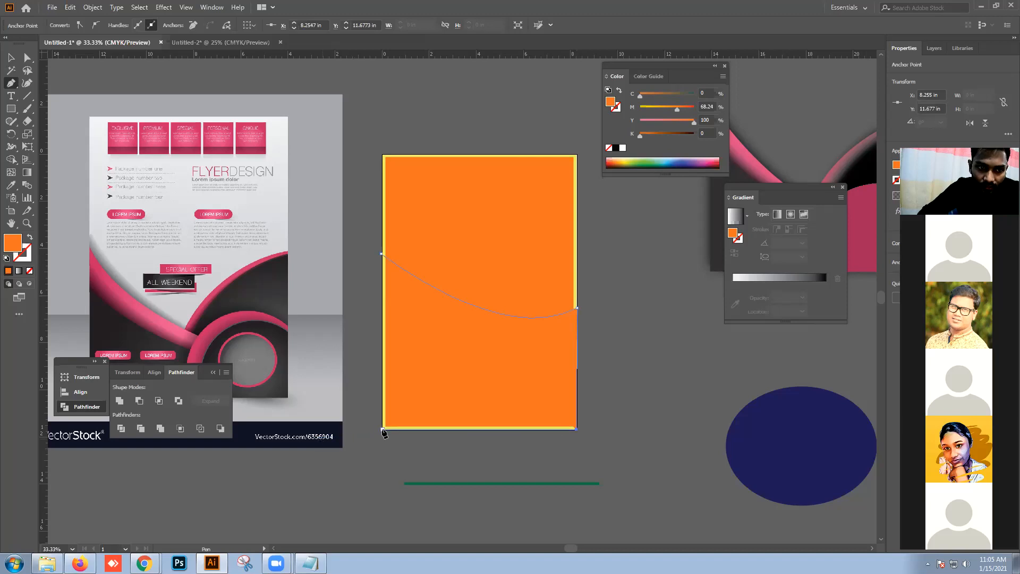
{"action": "left_click", "coordinate": [383, 254]}
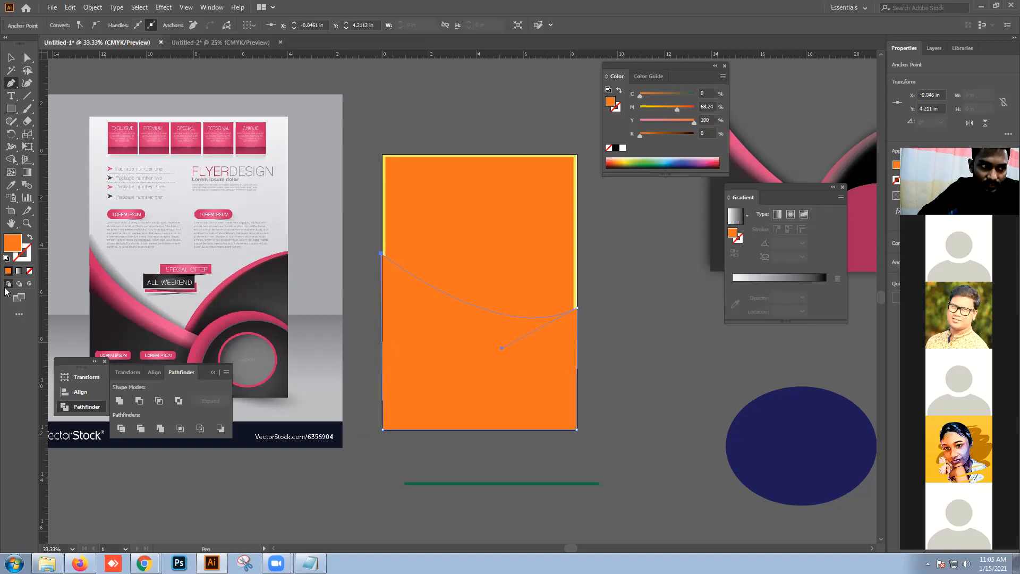
- Fill the curved shape with a white-to-black linear gradient at 0° and select the reference flyer image
{"action": "left_click", "coordinate": [18, 271]}
{"action": "key", "text": "v"}
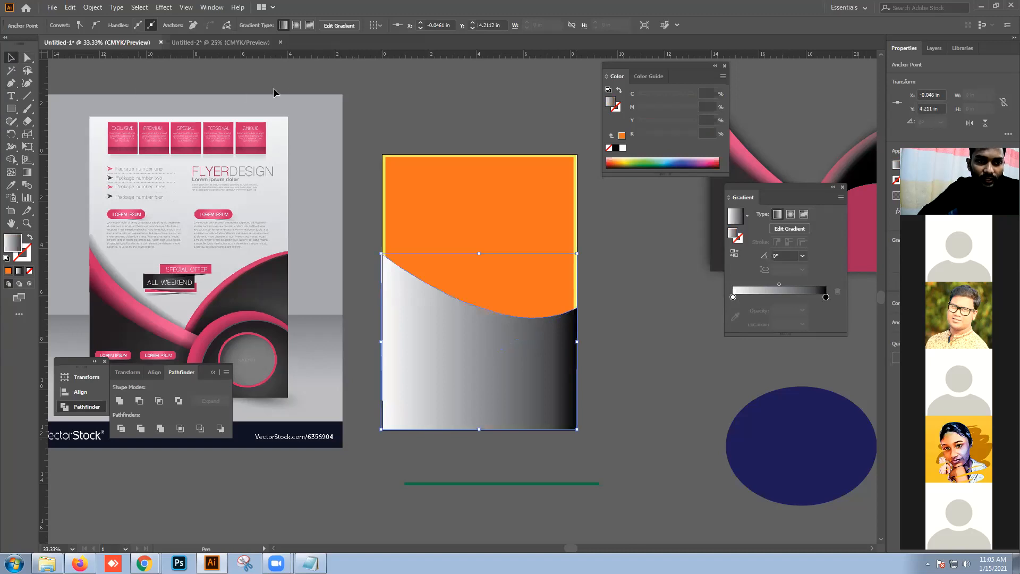
{"action": "left_click", "coordinate": [323, 96]}
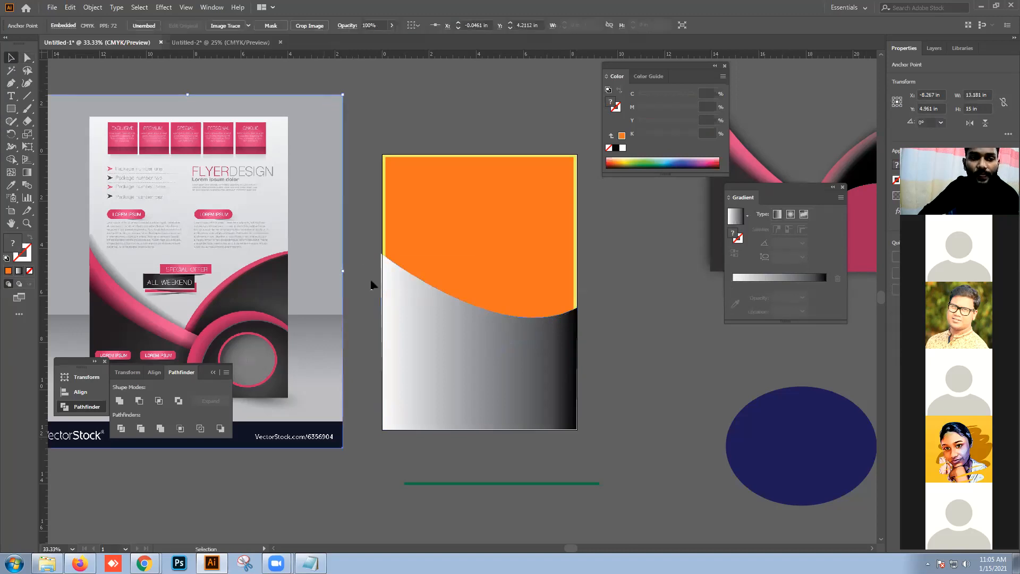
- Add a 12 pt Lorem ipsum text over the orange rectangle and place it against that rectangle's left edge
{"action": "left_click", "coordinate": [408, 309]}
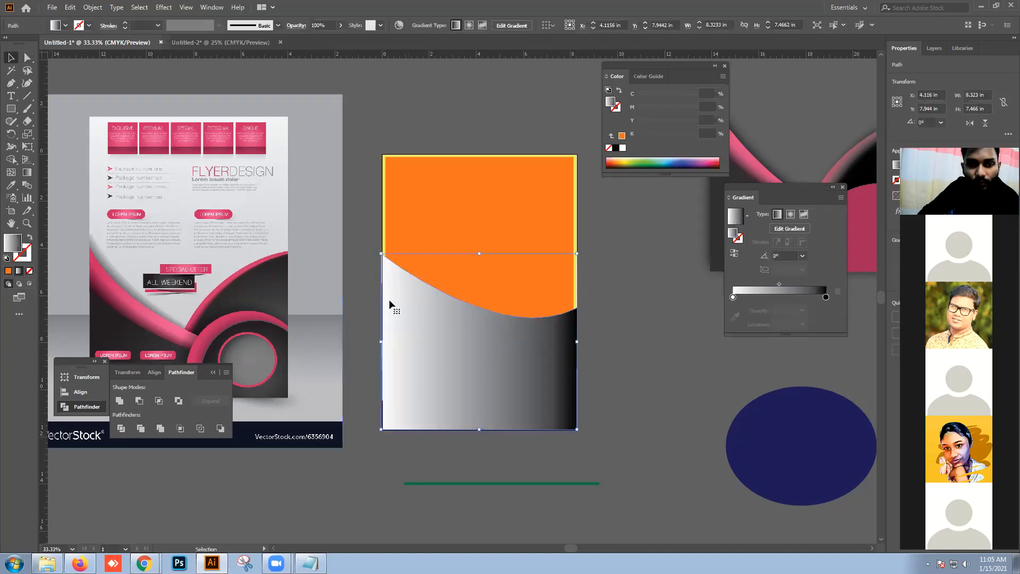
{"action": "left_click", "coordinate": [350, 256]}
{"action": "left_click", "coordinate": [11, 95]}
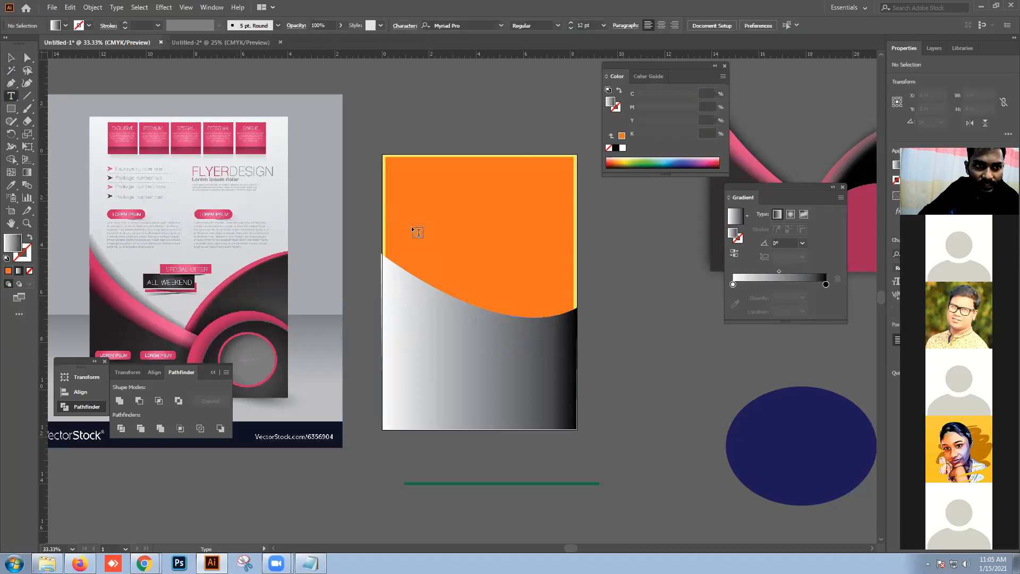
{"action": "left_click", "coordinate": [429, 230]}
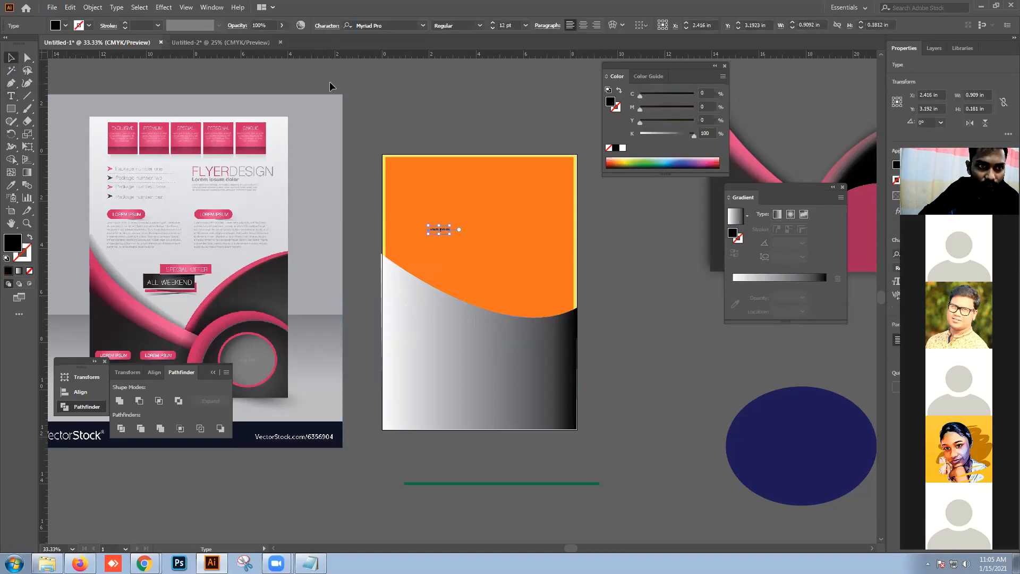
{"action": "key", "text": "Escape"}
{"action": "left_click_drag", "start_coordinate": [432, 229], "coordinate": [388, 233]}
{"action": "left_click", "coordinate": [324, 197]}
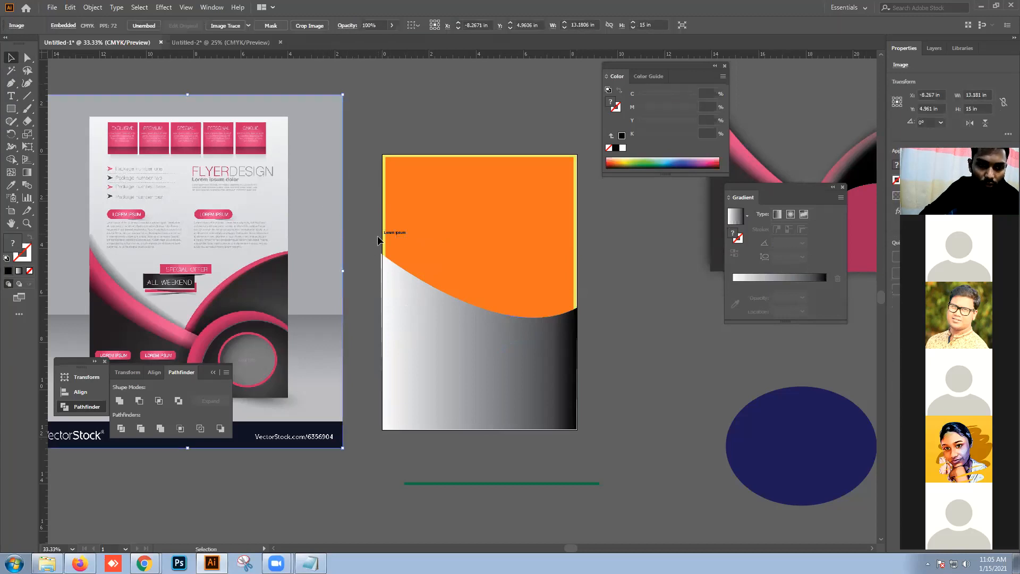
- Examine how the Lorem ipsum text and the gradient shape's upper-left corner sit against the yellow margin and artboard edge
{"action": "scroll", "coordinate": [378, 236], "scroll_direction": "up", "scroll_amount": 3}
{"action": "left_click_drag", "start_coordinate": [429, 253], "coordinate": [429, 254]}
{"action": "left_click", "coordinate": [372, 296]}
{"action": "left_click", "coordinate": [388, 307]}
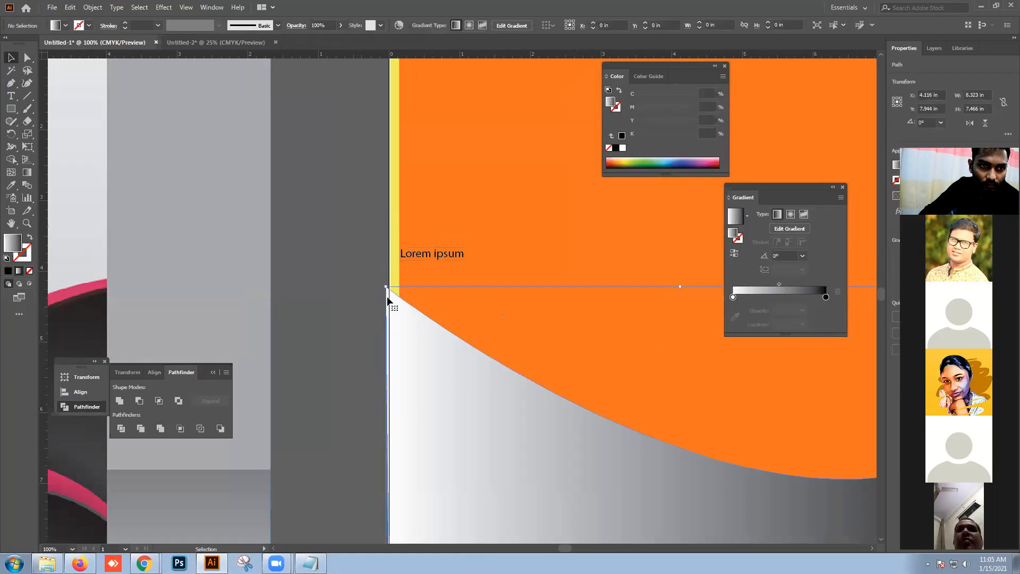
{"action": "left_click", "coordinate": [27, 57]}
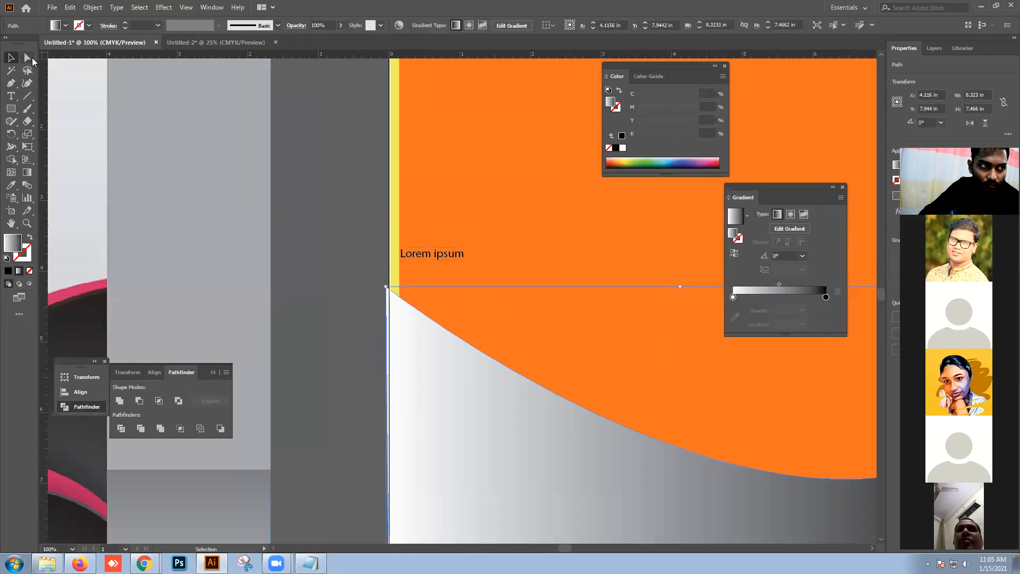
{"action": "left_click", "coordinate": [387, 291]}
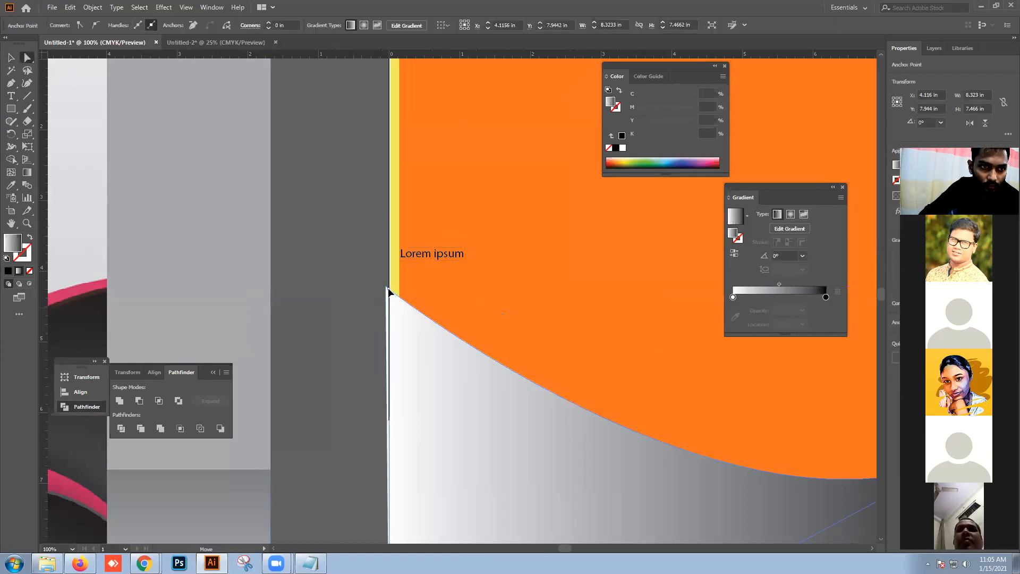
{"action": "left_click", "coordinate": [359, 291]}
{"action": "scroll", "coordinate": [372, 314], "scroll_direction": "down", "scroll_amount": 4}
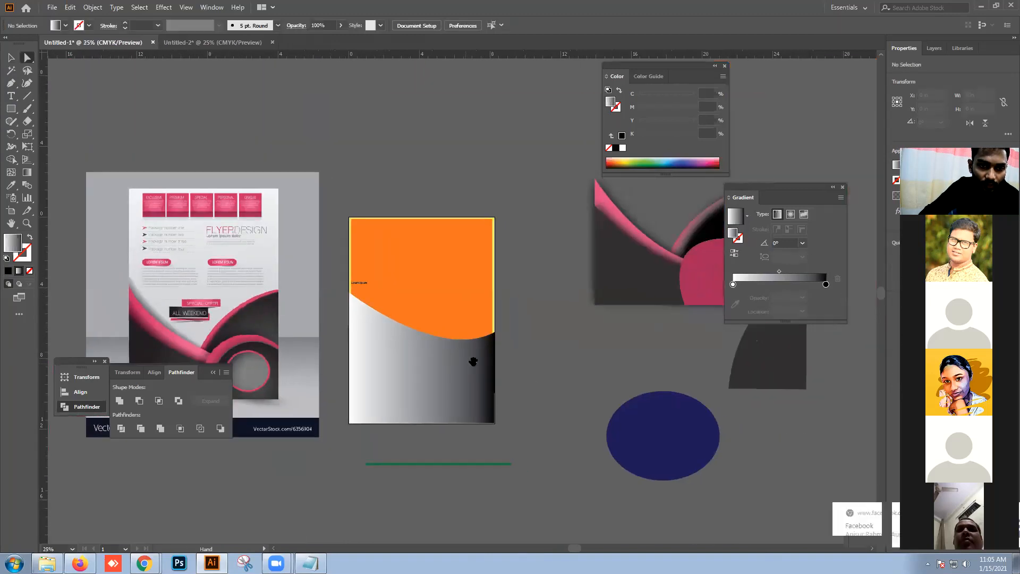
{"action": "scroll", "coordinate": [481, 372], "scroll_direction": "up", "scroll_amount": 1}
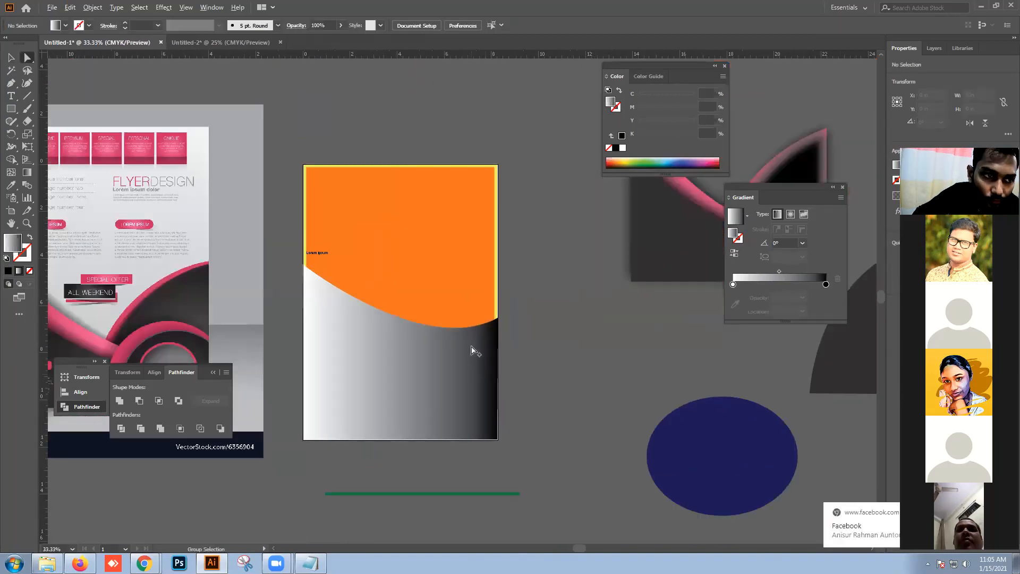
{"action": "scroll", "coordinate": [471, 349], "scroll_direction": "up", "scroll_amount": 2}
{"action": "scroll", "coordinate": [428, 318], "scroll_direction": "down", "scroll_amount": 3}
{"action": "left_click_drag", "start_coordinate": [429, 318], "coordinate": [472, 355]}
- Delete the orange inset rectangle and undo the deletion
{"action": "left_click", "coordinate": [455, 308]}
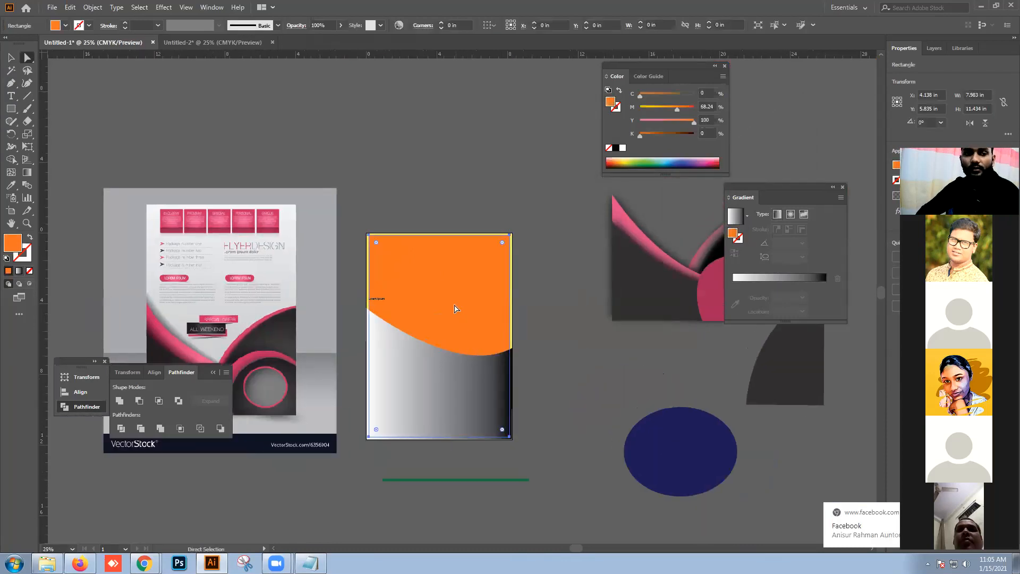
{"action": "key", "text": "Delete"}
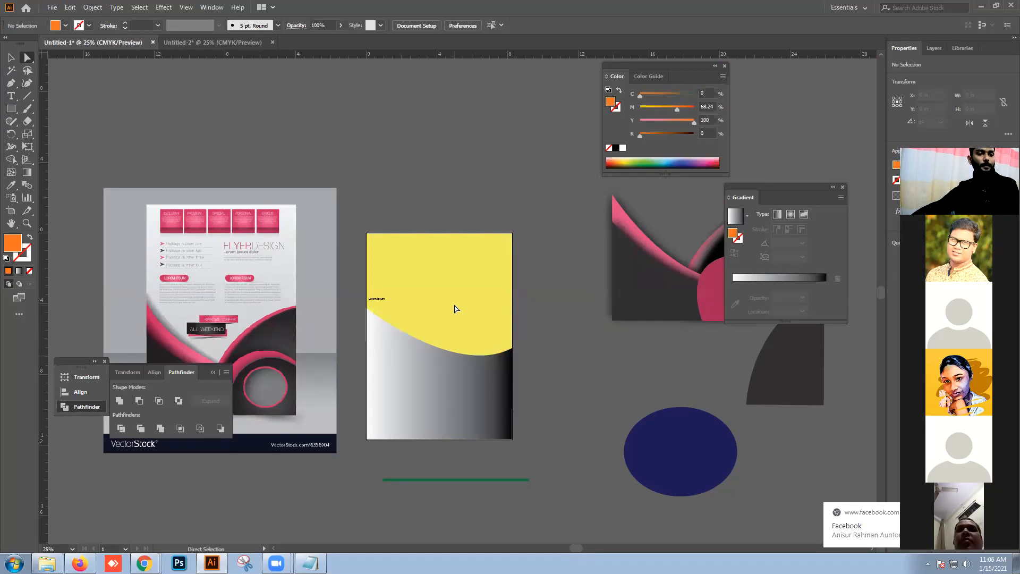
{"action": "key", "text": "ctrl+z"}
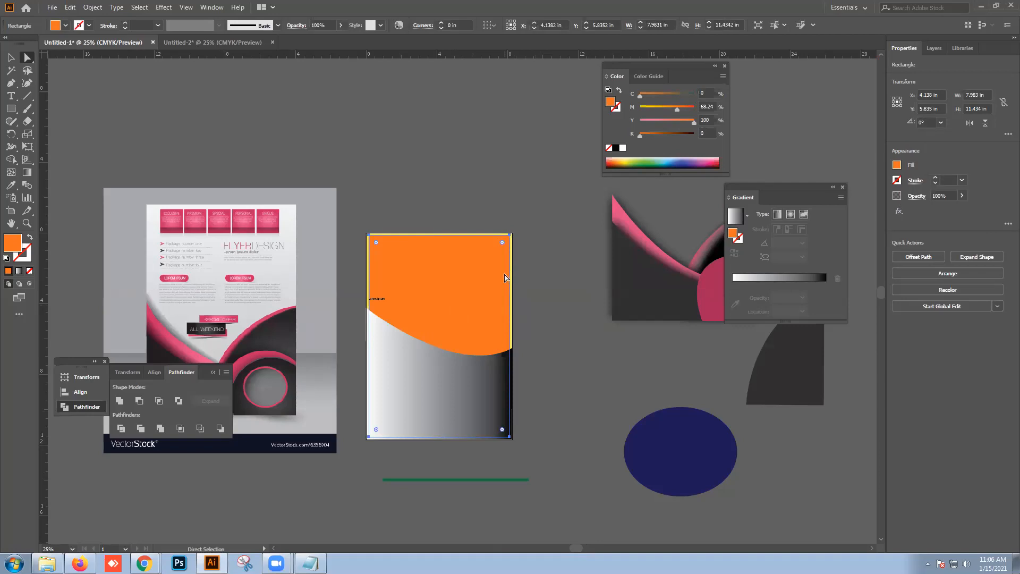
- Draw an orange rectangle about 19.04 in by 5.74 in in the empty canvas area above the flyers
{"action": "key", "text": "space"}
{"action": "left_click_drag", "start_coordinate": [426, 131], "coordinate": [596, 450]}
{"action": "left_click", "coordinate": [13, 110]}
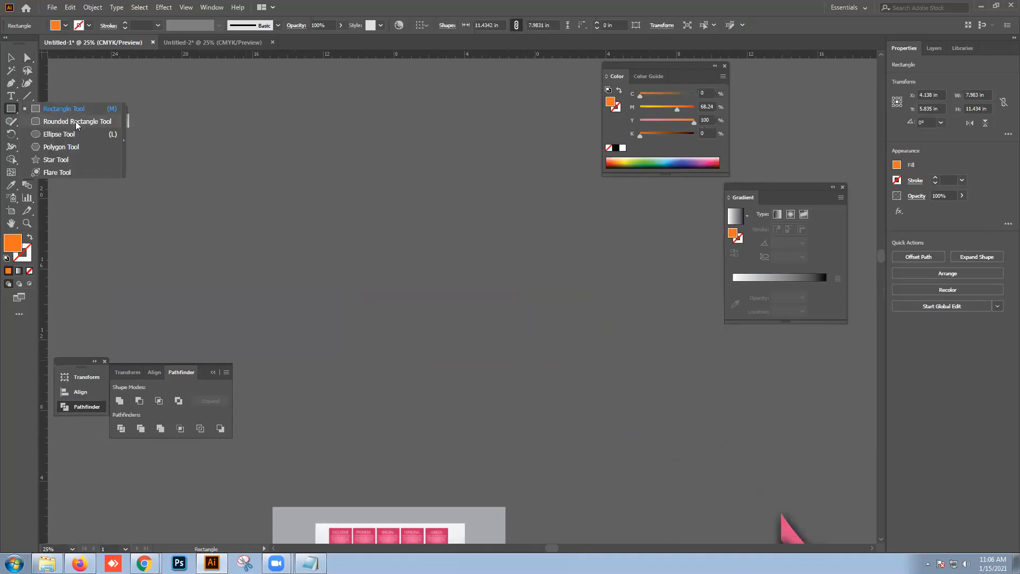
{"action": "left_click_drag", "start_coordinate": [322, 167], "coordinate": [658, 269]}
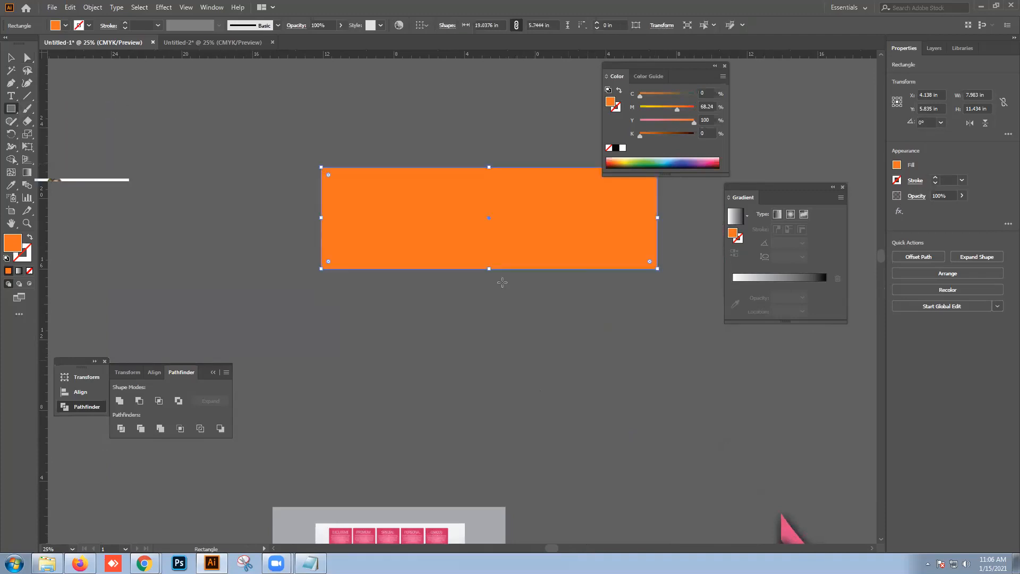
- Apply a Zig Zag effect to the new rectangle with absolute size 0.4 in, 22 ridges per segment and smooth points, previewing it
{"action": "left_click", "coordinate": [141, 7]}
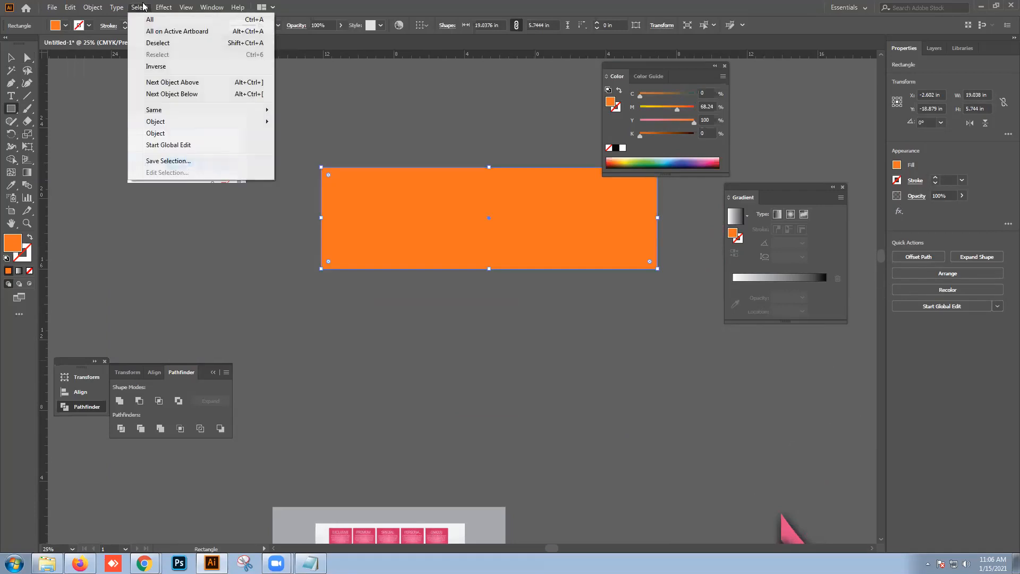
{"action": "left_click", "coordinate": [186, 7]}
{"action": "left_click", "coordinate": [165, 7]}
{"action": "mouse_move", "coordinate": [238, 99]}
{"action": "left_click", "coordinate": [319, 165]}
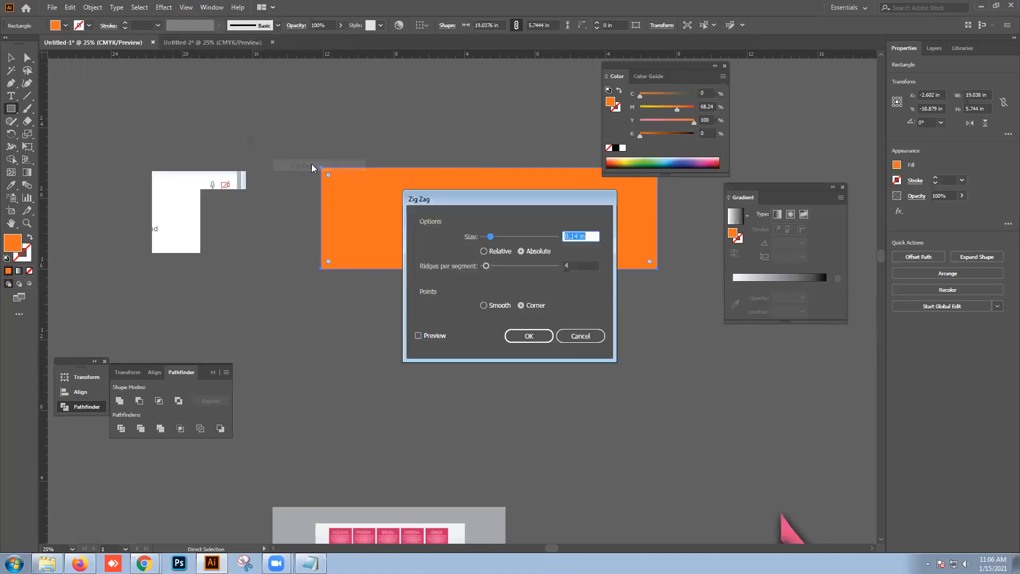
{"action": "left_click", "coordinate": [418, 336]}
{"action": "left_click_drag", "start_coordinate": [490, 236], "coordinate": [504, 236]}
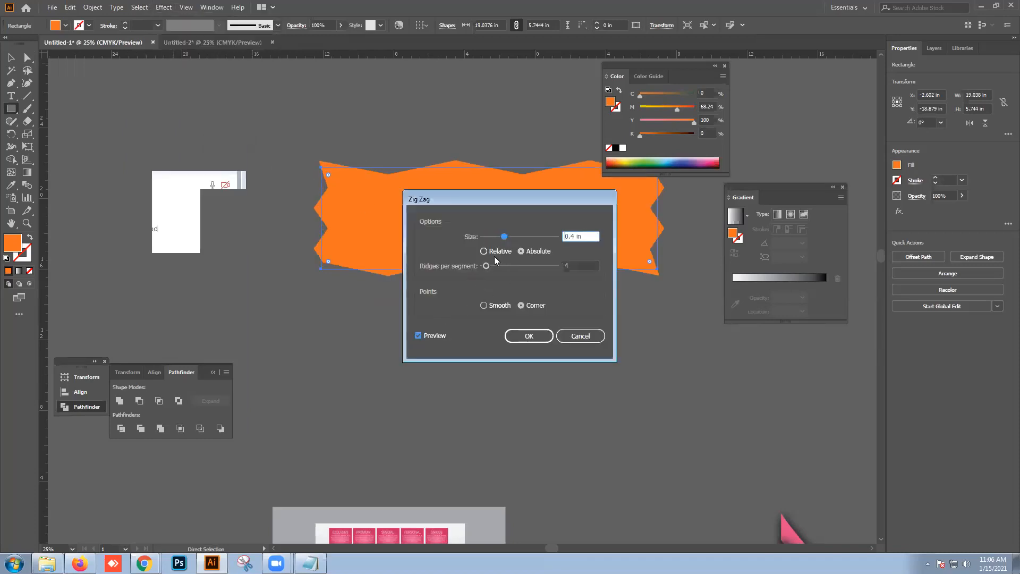
{"action": "left_click", "coordinate": [484, 305]}
{"action": "left_click_drag", "start_coordinate": [485, 270], "coordinate": [501, 272]}
{"action": "left_click", "coordinate": [529, 336]}
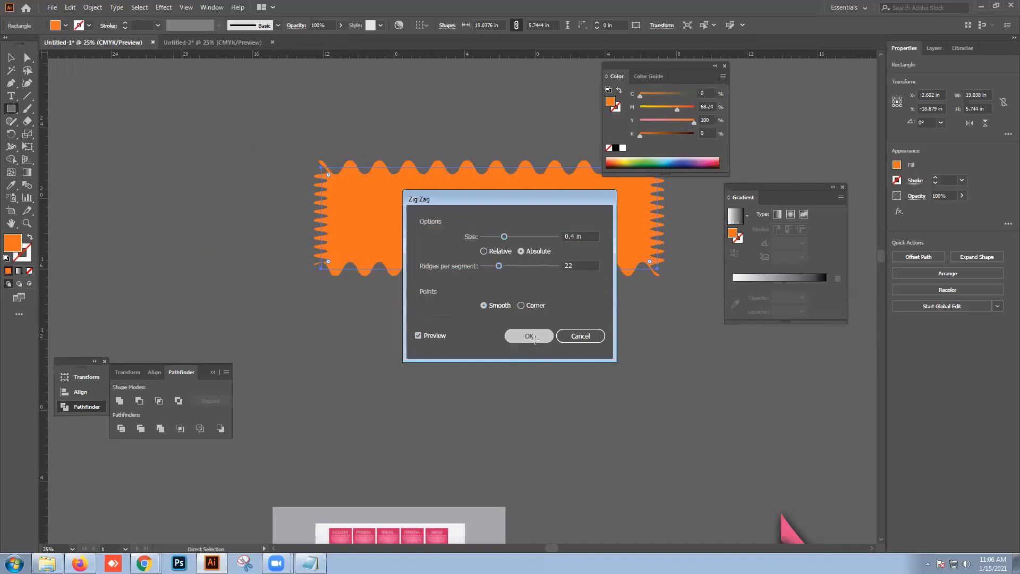
- Expand the appearance of the zigzag rectangle and move it about 1 in left and 0.7 in down
{"action": "left_click", "coordinate": [92, 7]}
{"action": "left_click", "coordinate": [126, 147]}
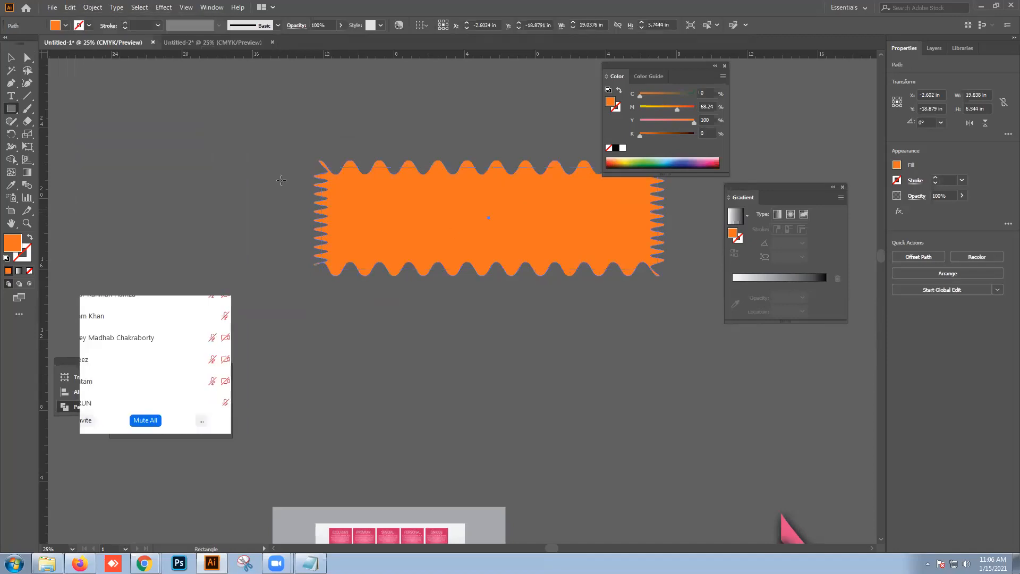
{"action": "left_click", "coordinate": [9, 63]}
{"action": "left_click_drag", "start_coordinate": [409, 199], "coordinate": [392, 211]}
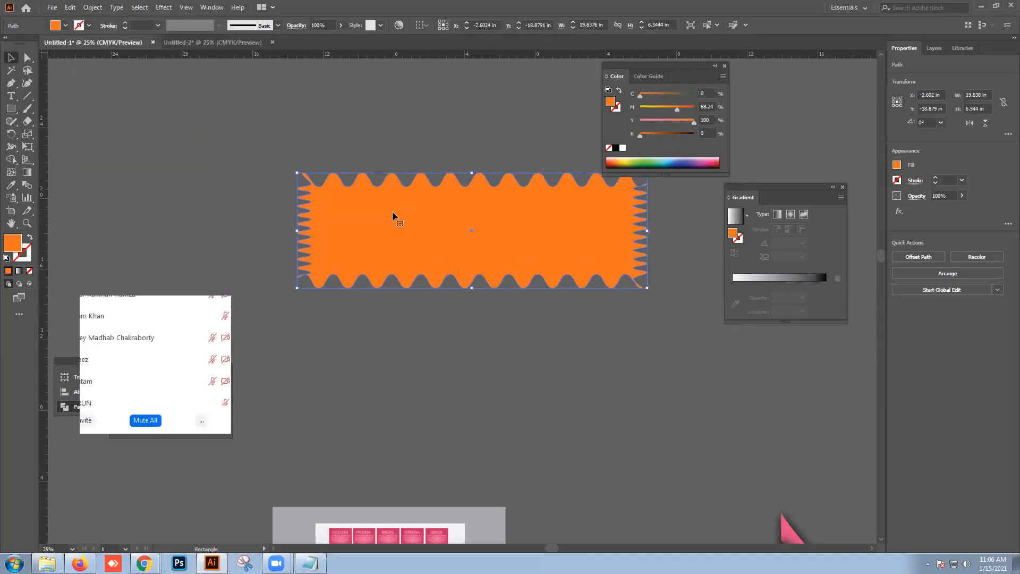
- Draw vertical lines across the wavy shape's left and right ends, about 7.64 in and 8.78 in tall
{"action": "left_click", "coordinate": [27, 96]}
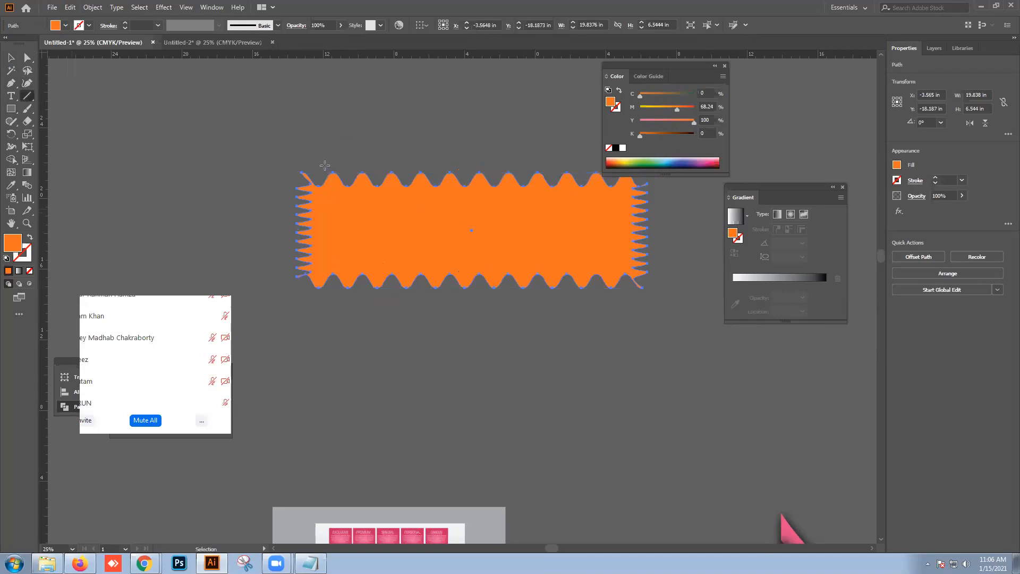
{"action": "left_click_drag", "start_coordinate": [315, 161], "coordinate": [315, 295]}
{"action": "left_click_drag", "start_coordinate": [523, 142], "coordinate": [484, 143]}
{"action": "left_click_drag", "start_coordinate": [578, 158], "coordinate": [578, 313]}
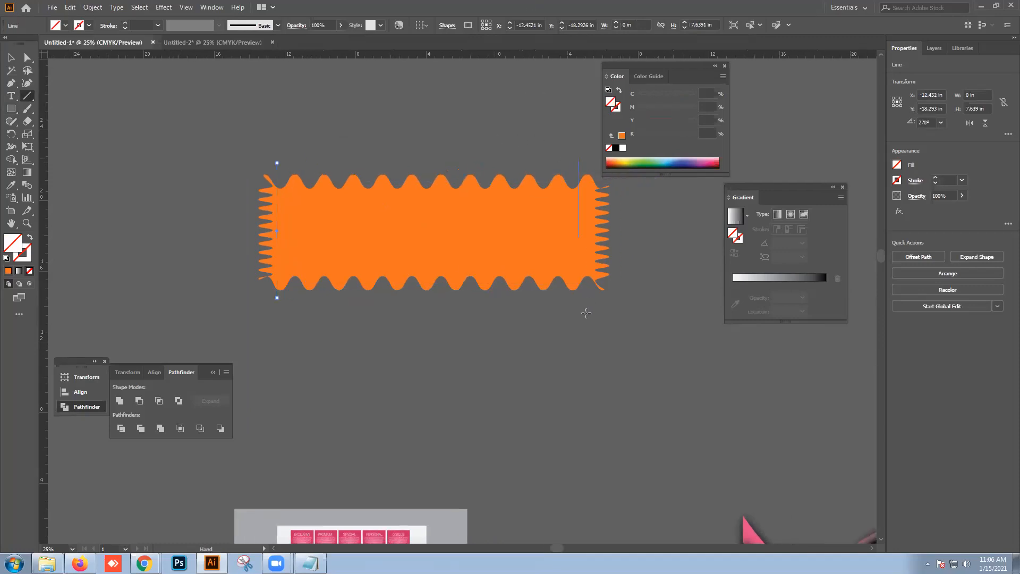
- Divide the wavy shape along both vertical lines with Pathfinder Divide and ungroup the resulting pieces
{"action": "left_click", "coordinate": [11, 57]}
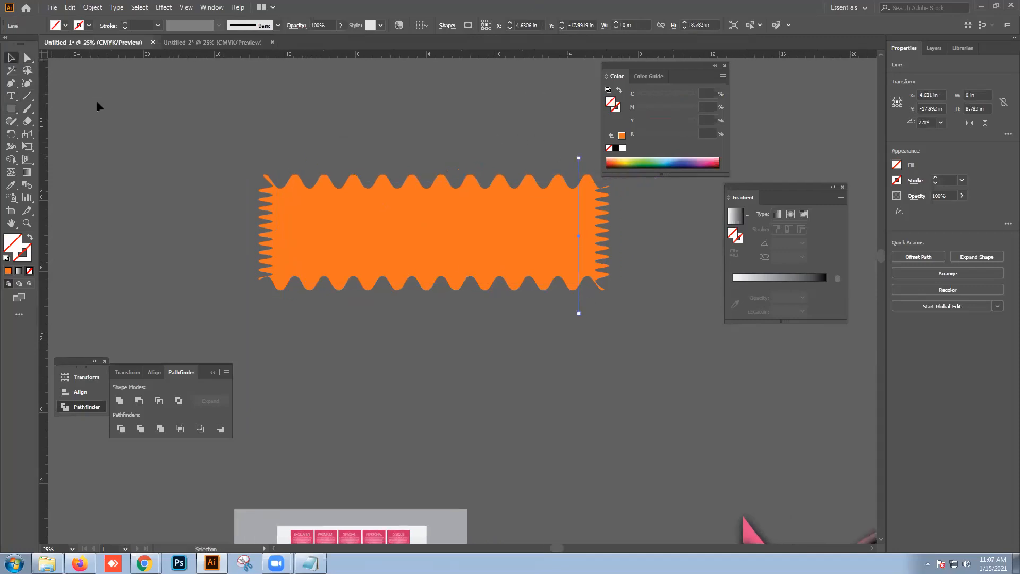
{"action": "mouse_move", "coordinate": [260, 149]}
{"action": "left_mouse_down"}
{"action": "mouse_move", "coordinate": [552, 273]}
{"action": "mouse_move", "coordinate": [601, 271]}
{"action": "left_mouse_up"}
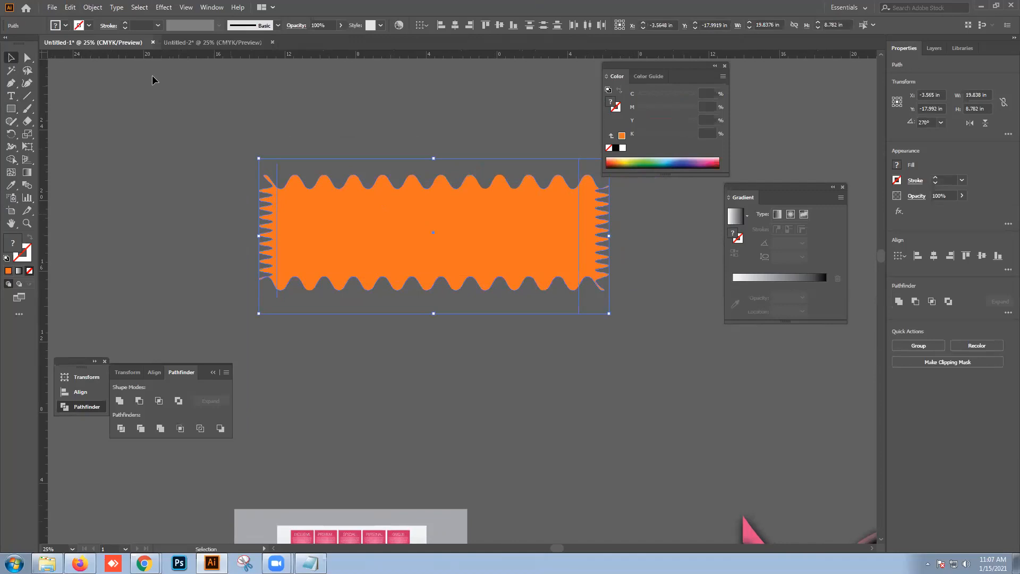
{"action": "left_click", "coordinate": [211, 7]}
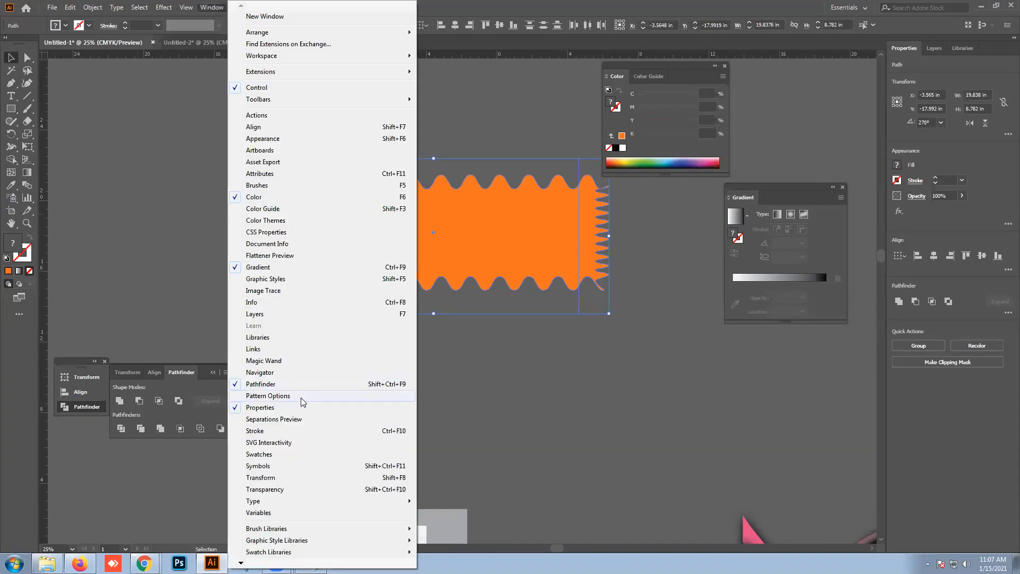
{"action": "left_click", "coordinate": [226, 189]}
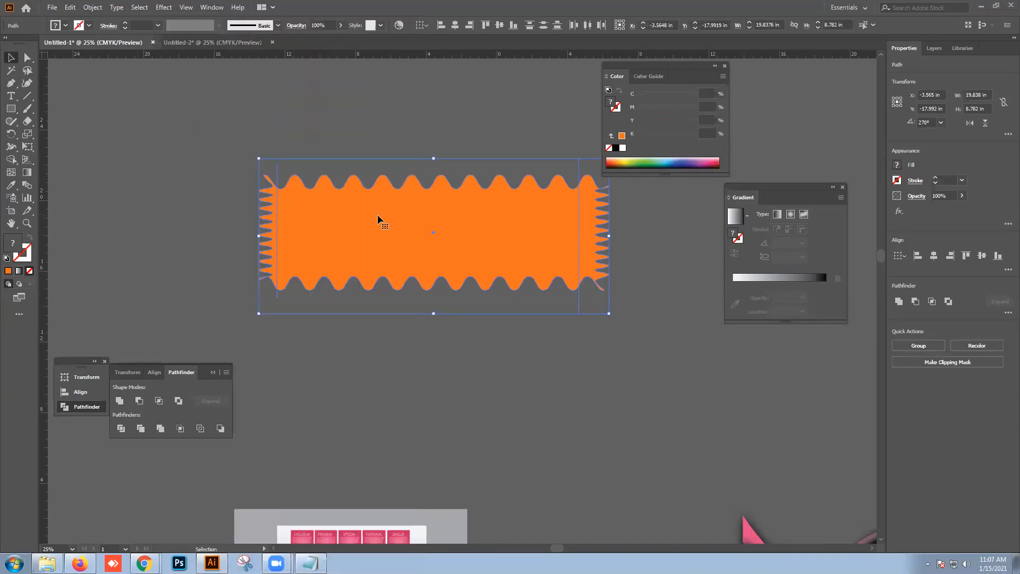
{"action": "left_click", "coordinate": [122, 428]}
{"action": "right_click", "coordinate": [324, 265]}
{"action": "left_click", "coordinate": [355, 355]}
- Move the two cut-off end pieces away to the left of the wavy band and reposition the remaining band
{"action": "left_click_drag", "start_coordinate": [264, 262], "coordinate": [192, 265]}
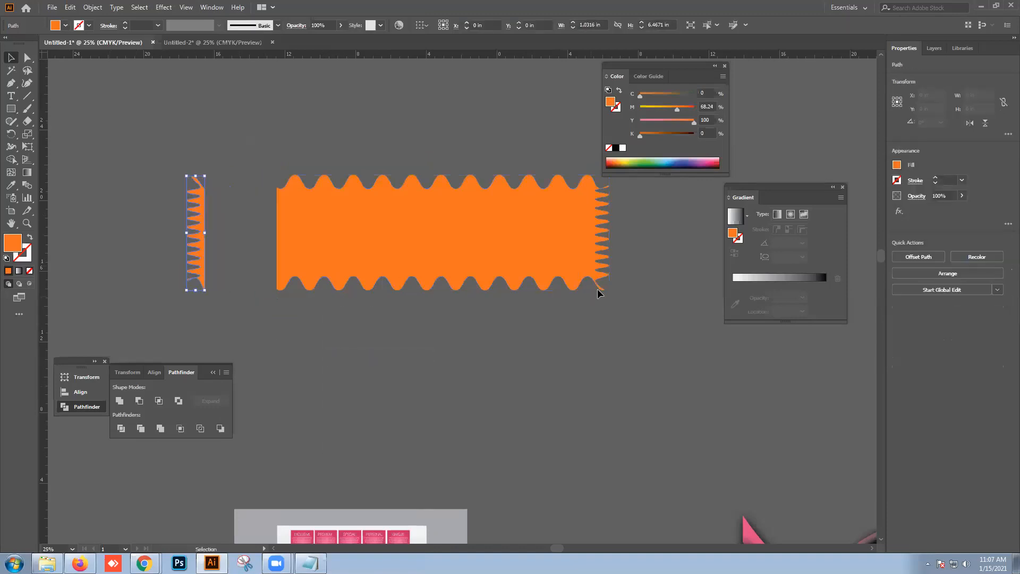
{"action": "left_click", "coordinate": [604, 272]}
{"action": "left_click_drag", "start_coordinate": [617, 275], "coordinate": [154, 228]}
{"action": "left_click", "coordinate": [225, 308]}
{"action": "left_click", "coordinate": [328, 279]}
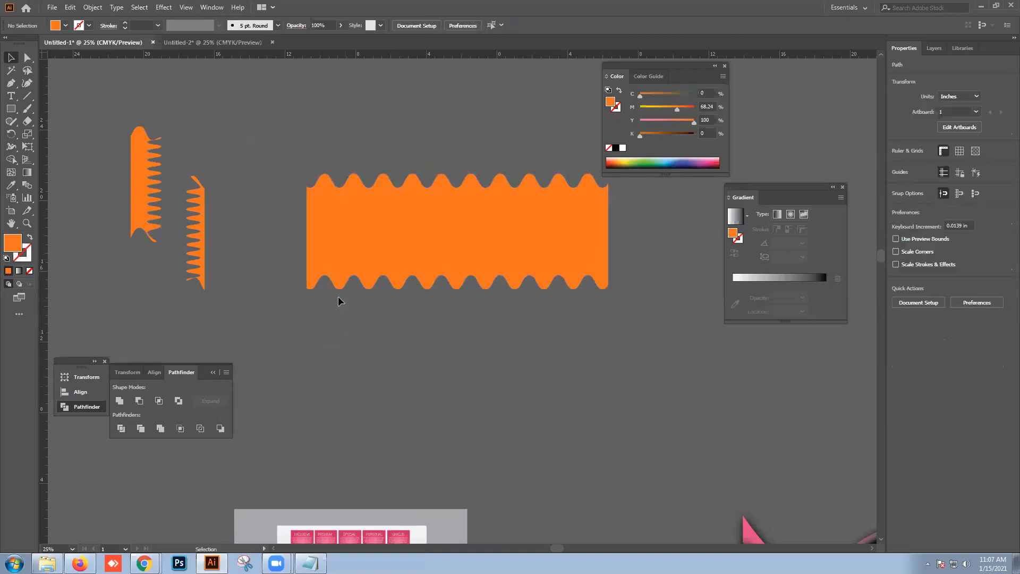
{"action": "left_click_drag", "start_coordinate": [402, 243], "coordinate": [392, 260]}
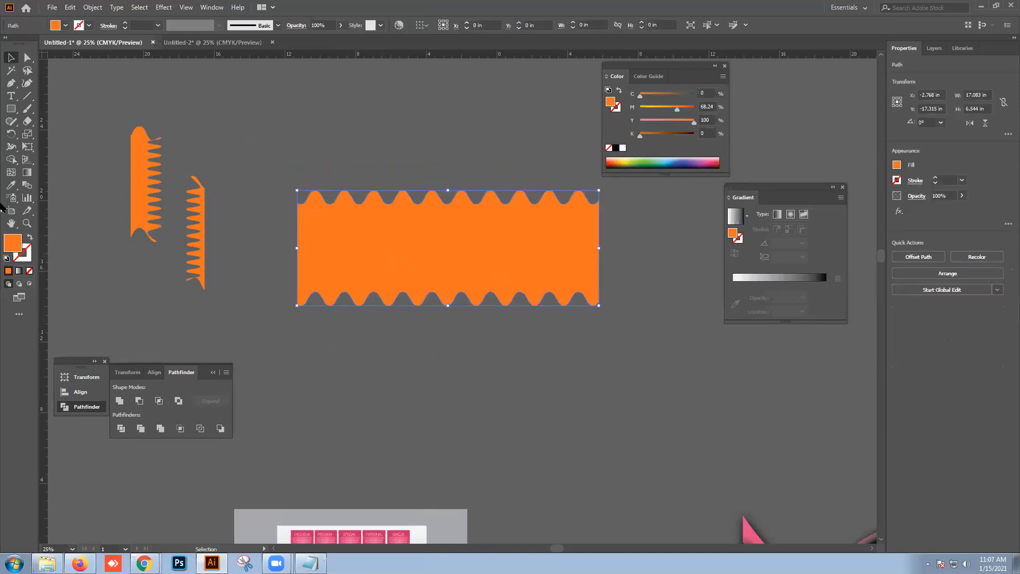
- Draw two vertical lines across the trimmed wavy band, the second about 9.71 in tall and left of its centre
{"action": "left_click", "coordinate": [27, 96]}
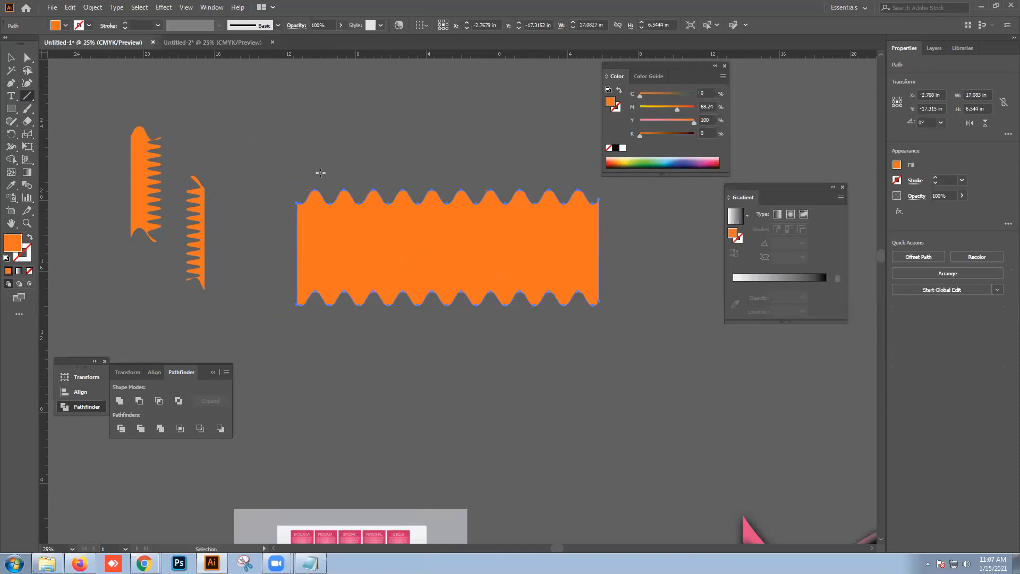
{"action": "left_click_drag", "start_coordinate": [326, 172], "coordinate": [327, 317]}
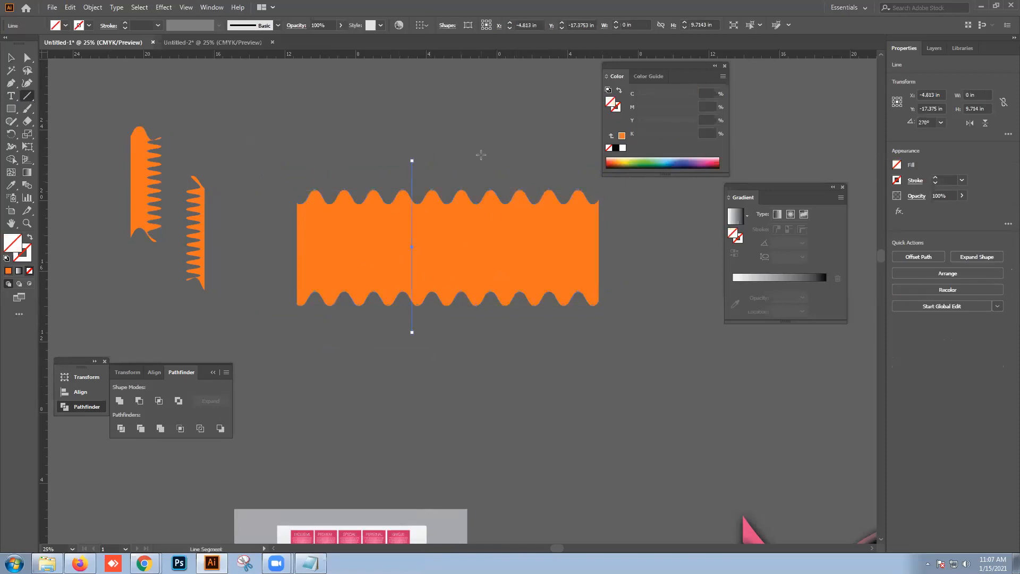
{"action": "key", "text": "v"}
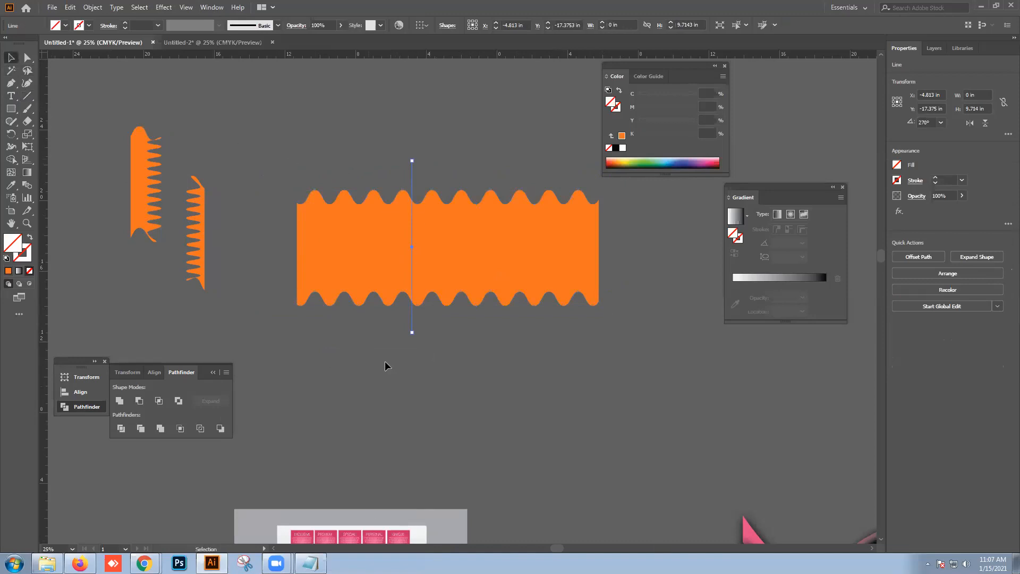
- Try to space the two vertical lines across the wavy band with horizontal right-edge and left-edge distribution and horizontal centre alignment
{"action": "left_click", "coordinate": [444, 272], "text": "shift"}
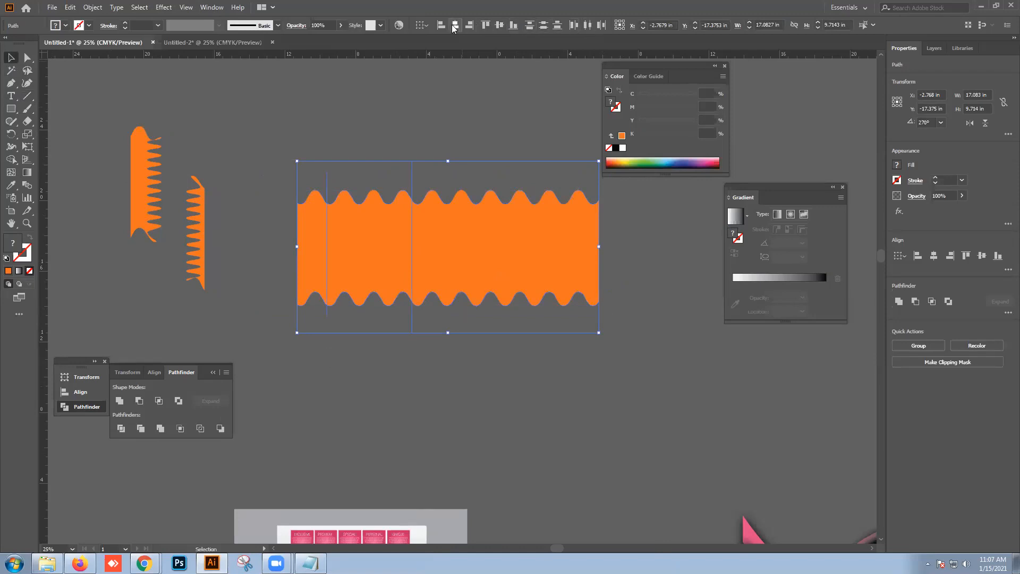
{"action": "left_click", "coordinate": [597, 28]}
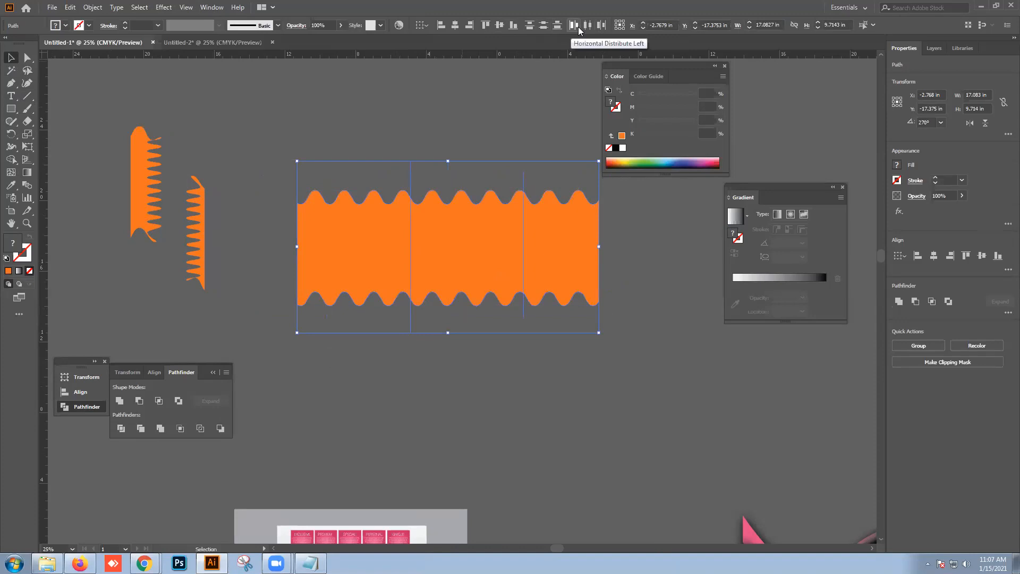
{"action": "left_click", "coordinate": [575, 27]}
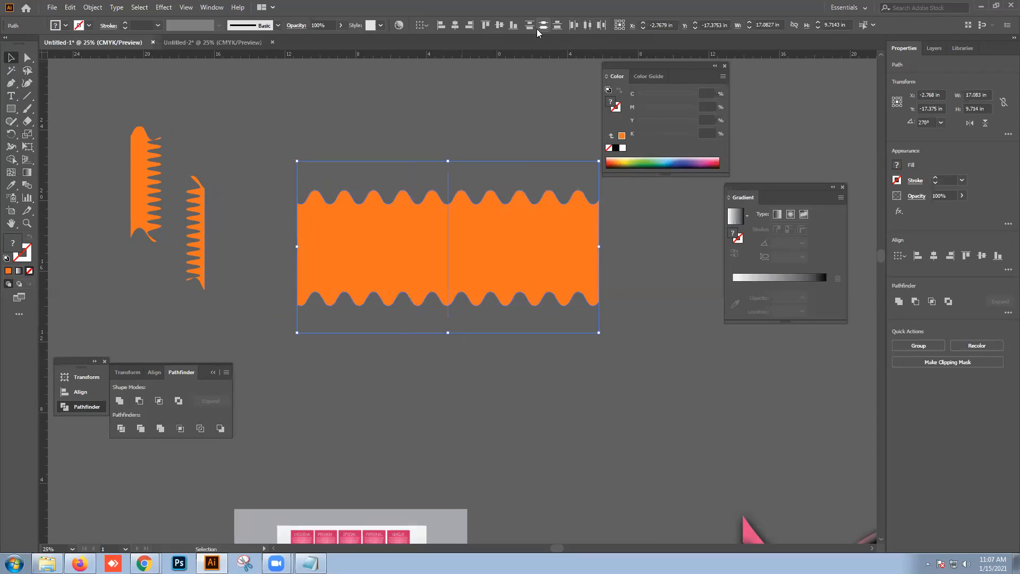
{"action": "left_click", "coordinate": [455, 25]}
- Delete both vertical lines from the wavy band and move the band down and to the left
{"action": "left_click", "coordinate": [500, 169]}
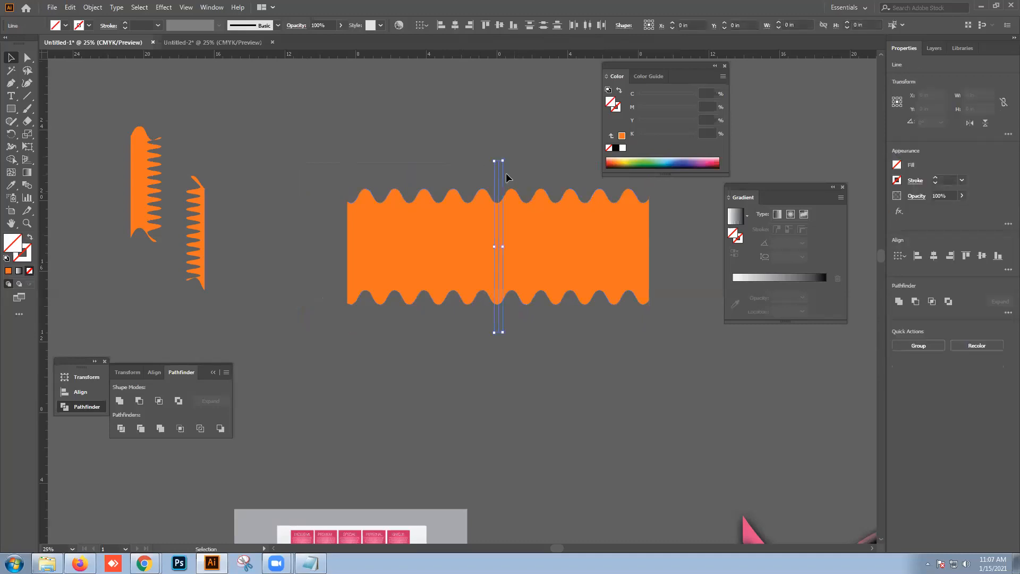
{"action": "left_click", "coordinate": [534, 158]}
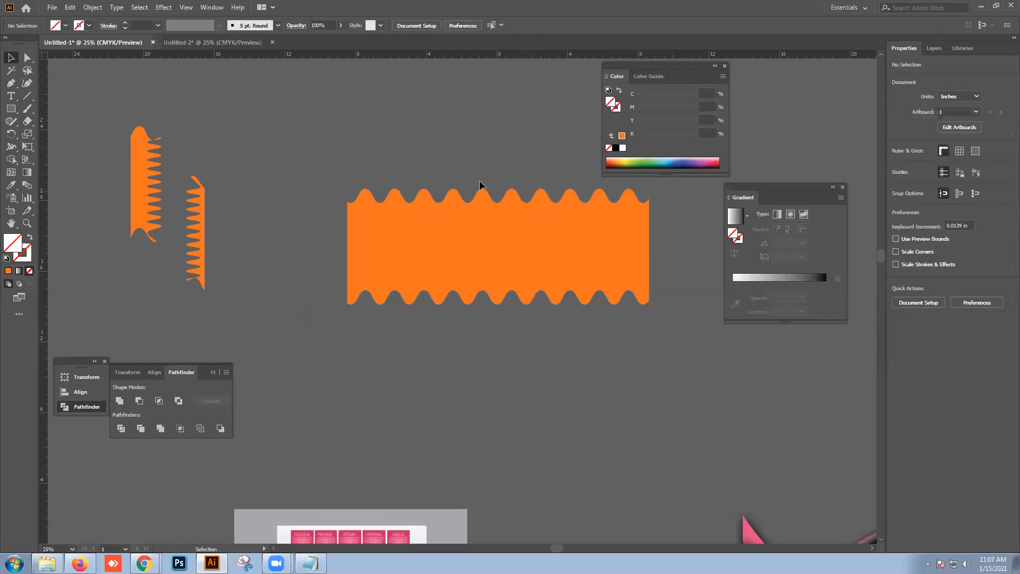
{"action": "left_click_drag", "start_coordinate": [555, 187], "coordinate": [546, 180]}
{"action": "left_click", "coordinate": [546, 180]}
{"action": "left_click", "coordinate": [488, 270]}
{"action": "left_click_drag", "start_coordinate": [501, 257], "coordinate": [448, 288]}
- Try Split Into Grid on the wavy band with 3 columns and a 0 in gutter, then cancel
{"action": "left_click", "coordinate": [94, 7]}
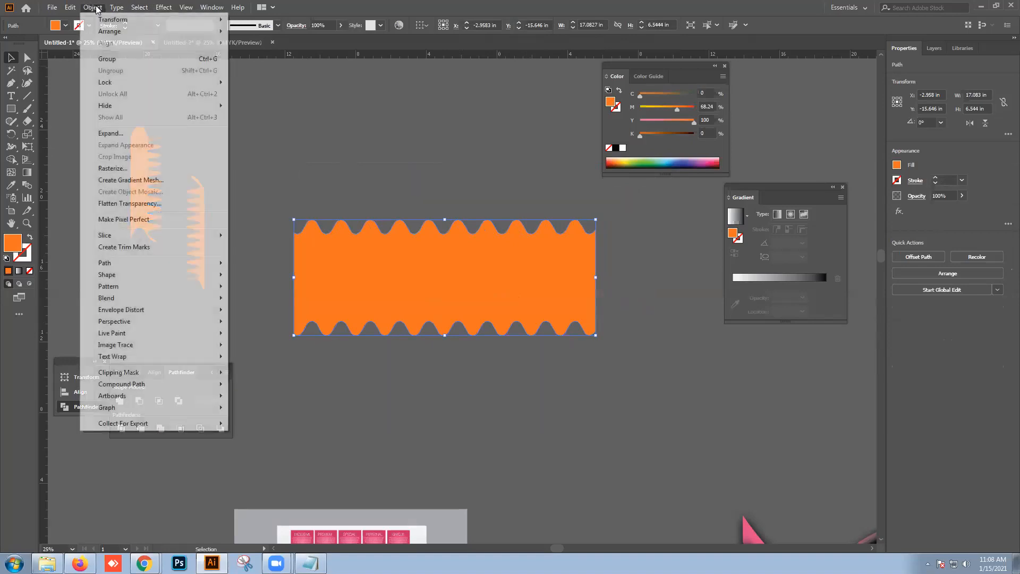
{"action": "mouse_move", "coordinate": [134, 263]}
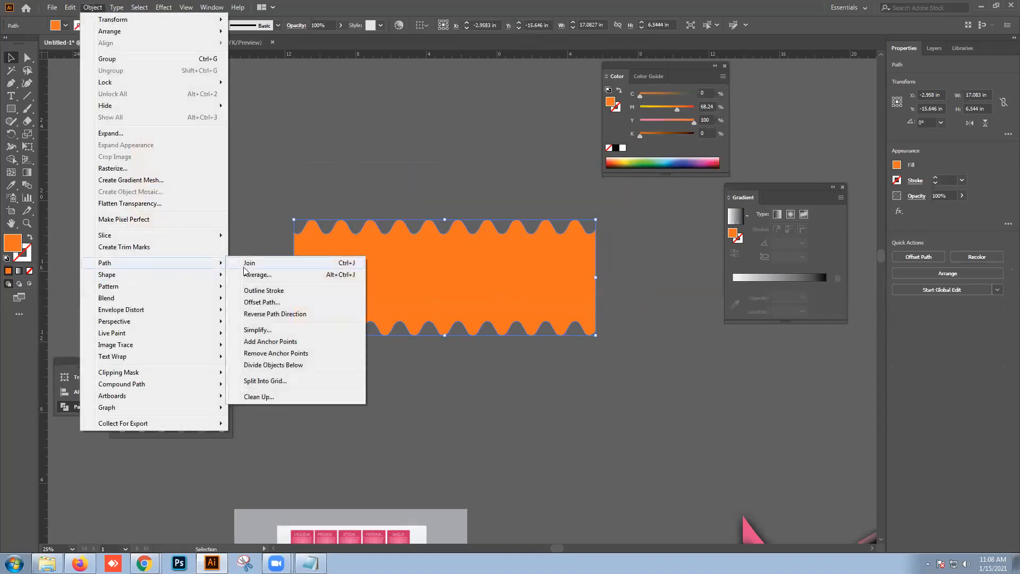
{"action": "left_click", "coordinate": [287, 386]}
{"action": "left_click_drag", "start_coordinate": [529, 287], "coordinate": [410, 290]}
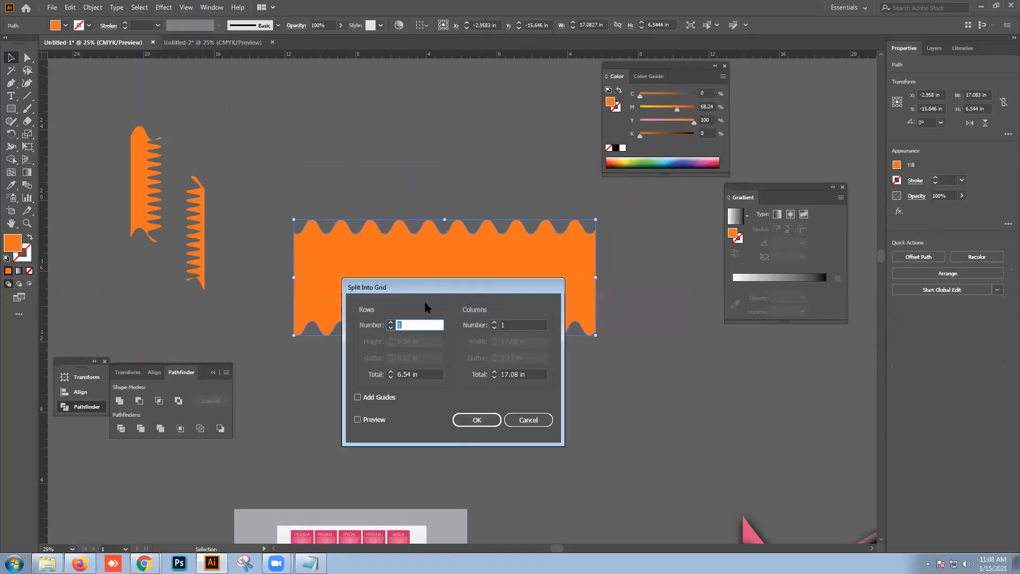
{"action": "left_click", "coordinate": [501, 325]}
{"action": "type", "text": "3"}
{"action": "left_click", "coordinate": [372, 418]}
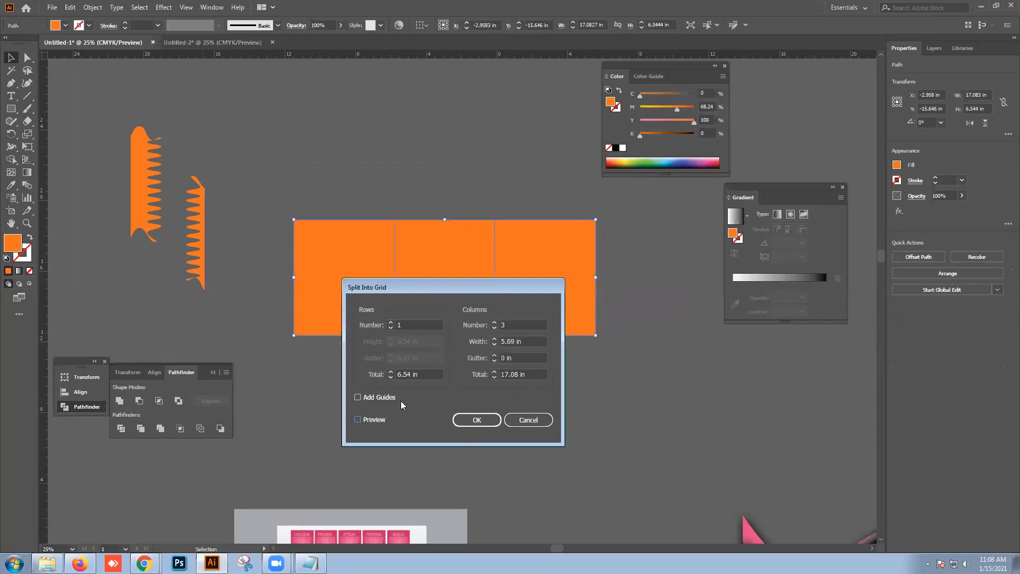
{"action": "left_click", "coordinate": [529, 421]}
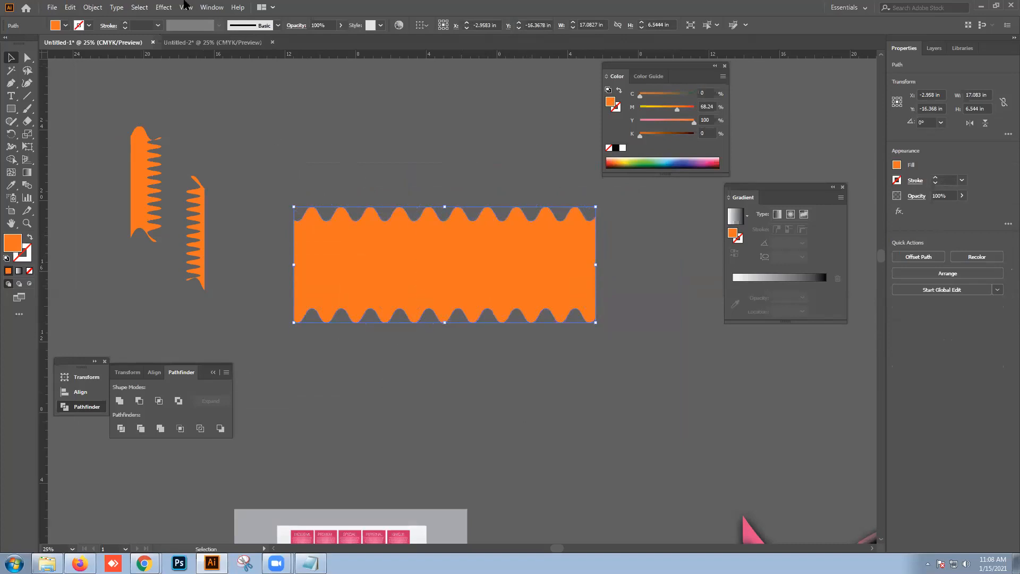
- Split the wavy band into 1 row and 3 columns with a 0 in gutter using Split Into Grid
{"action": "left_click", "coordinate": [162, 7]}
{"action": "left_click", "coordinate": [427, 285]}
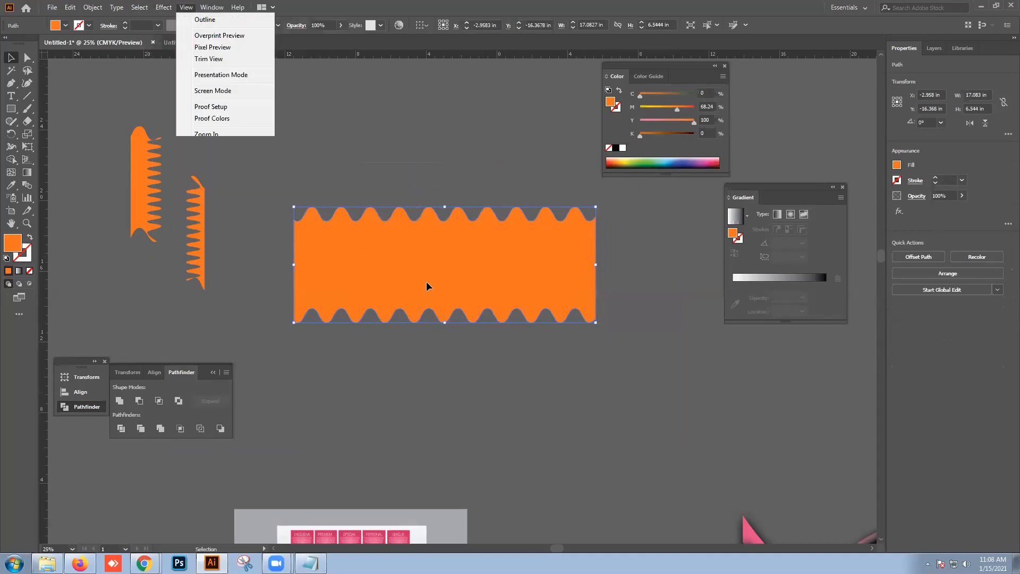
{"action": "left_click", "coordinate": [94, 6]}
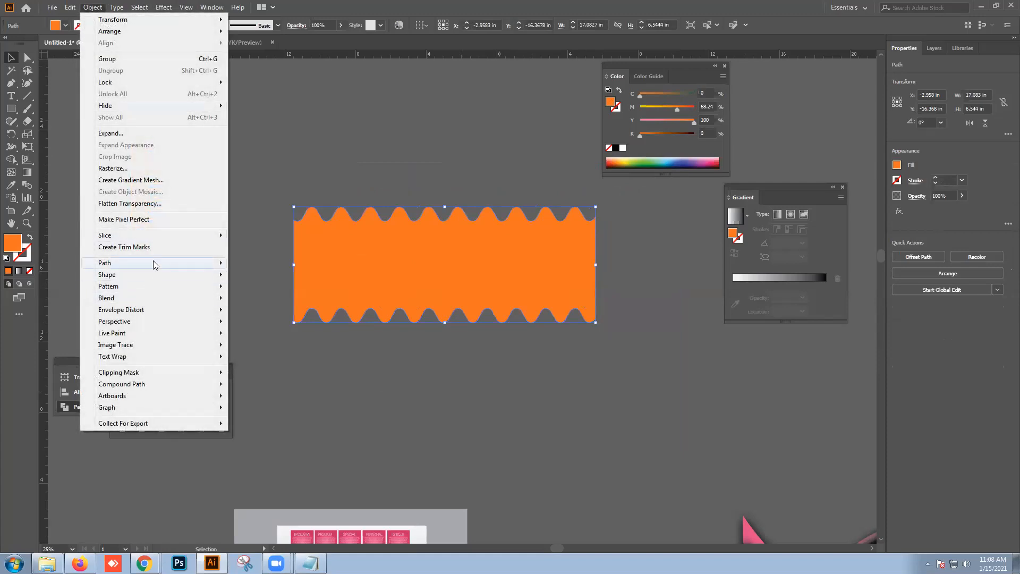
{"action": "mouse_move", "coordinate": [170, 267]}
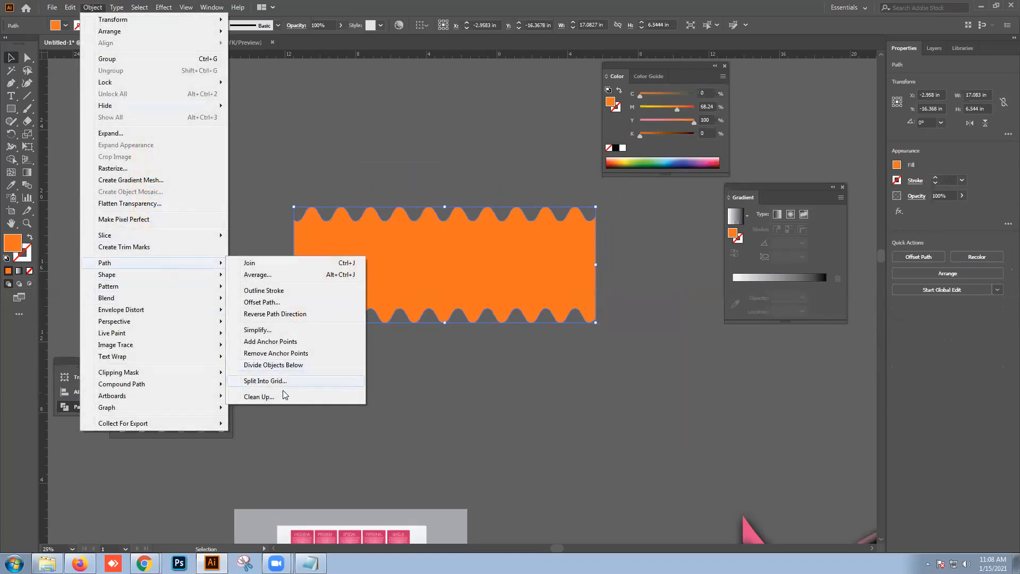
{"action": "left_click", "coordinate": [305, 381]}
{"action": "left_click", "coordinate": [372, 421]}
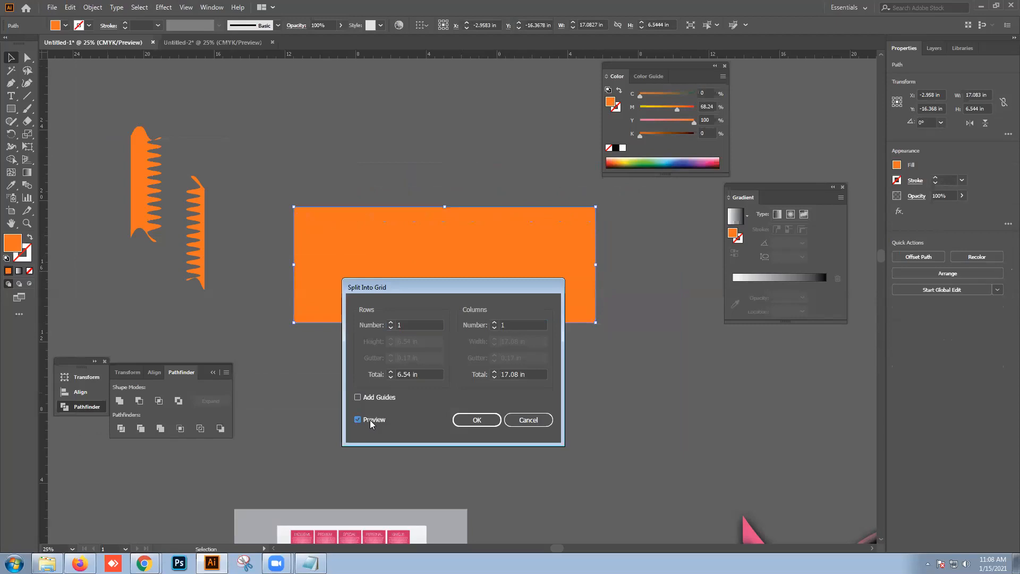
{"action": "left_click", "coordinate": [485, 325]}
{"action": "type", "text": "3"}
{"action": "left_click", "coordinate": [374, 418]}
{"action": "left_click", "coordinate": [374, 418]}
{"action": "left_click", "coordinate": [374, 419]}
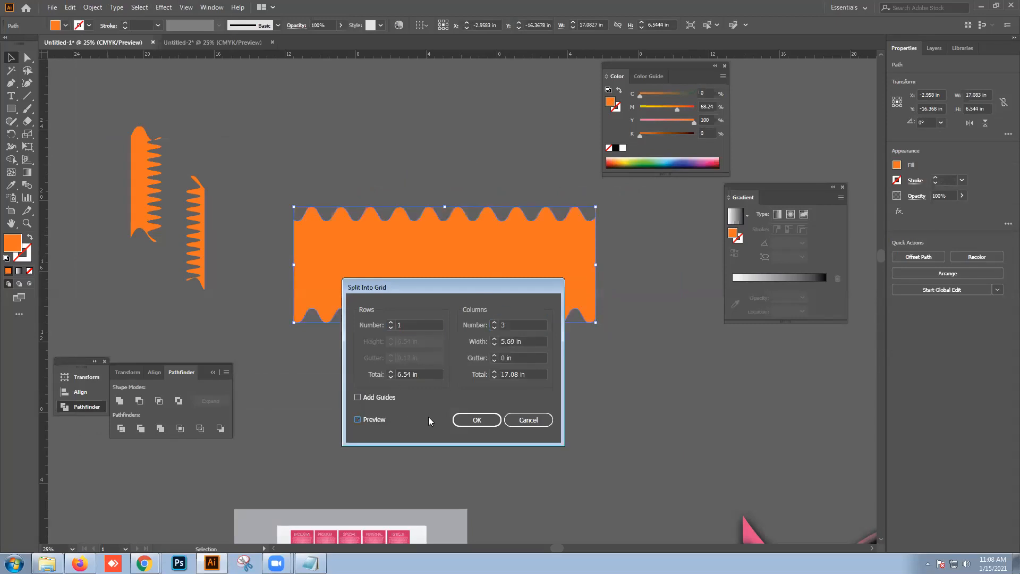
{"action": "left_click", "coordinate": [469, 420]}
- Move the three grid panels apart horizontally so that gaps separate them
{"action": "left_click", "coordinate": [469, 383]}
{"action": "left_click", "coordinate": [468, 246]}
{"action": "left_click_drag", "start_coordinate": [539, 279], "coordinate": [603, 277]}
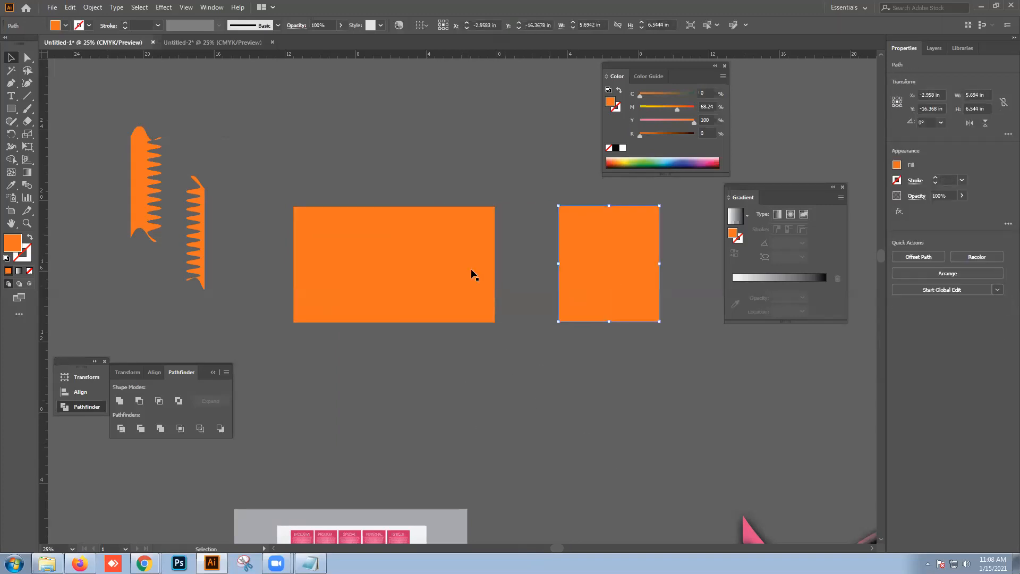
{"action": "left_click_drag", "start_coordinate": [471, 269], "coordinate": [502, 268]}
{"action": "left_click_drag", "start_coordinate": [388, 268], "coordinate": [363, 273]}
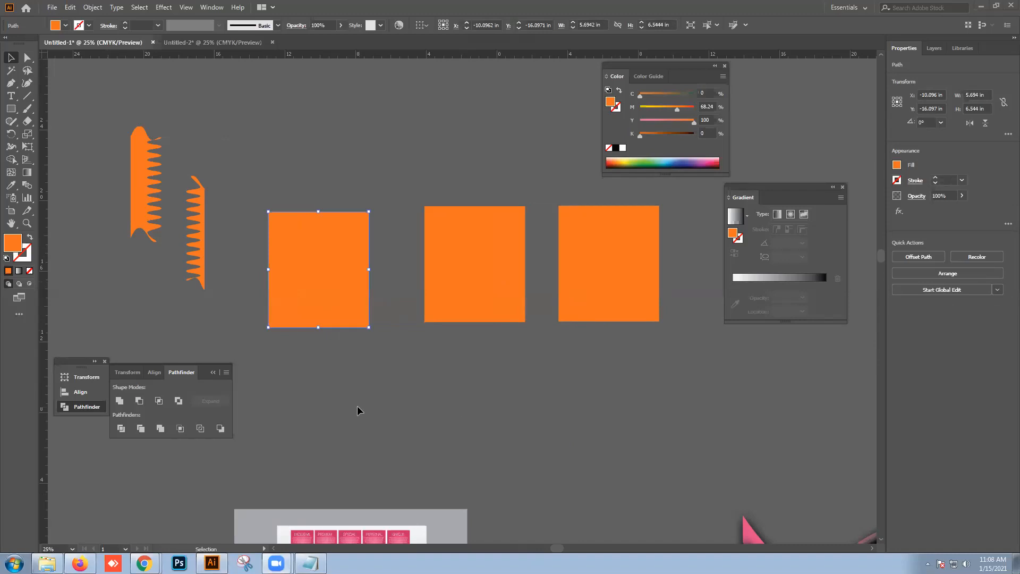
- Undo the panel moves and the three-column grid split of the wavy band
{"action": "key", "text": "ctrl+z"}
{"action": "key", "text": "ctrl+z"}
{"action": "key", "text": "ctrl+z"}
{"action": "key", "text": "ctrl+z"}
{"action": "key", "text": "ctrl+z"}
{"action": "left_click", "coordinate": [388, 286]}
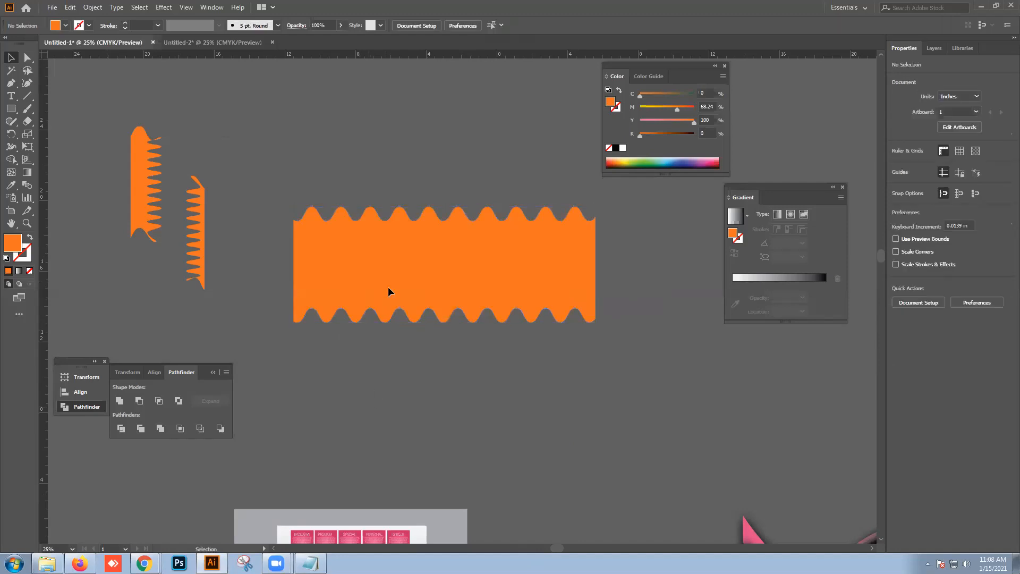
{"action": "left_click", "coordinate": [91, 7]}
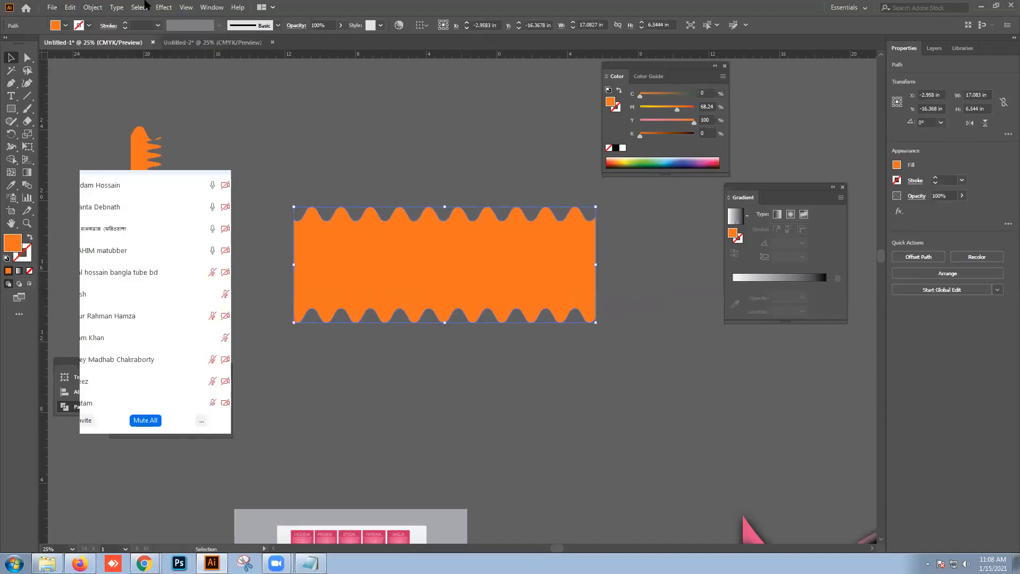
{"action": "left_click", "coordinate": [93, 7]}
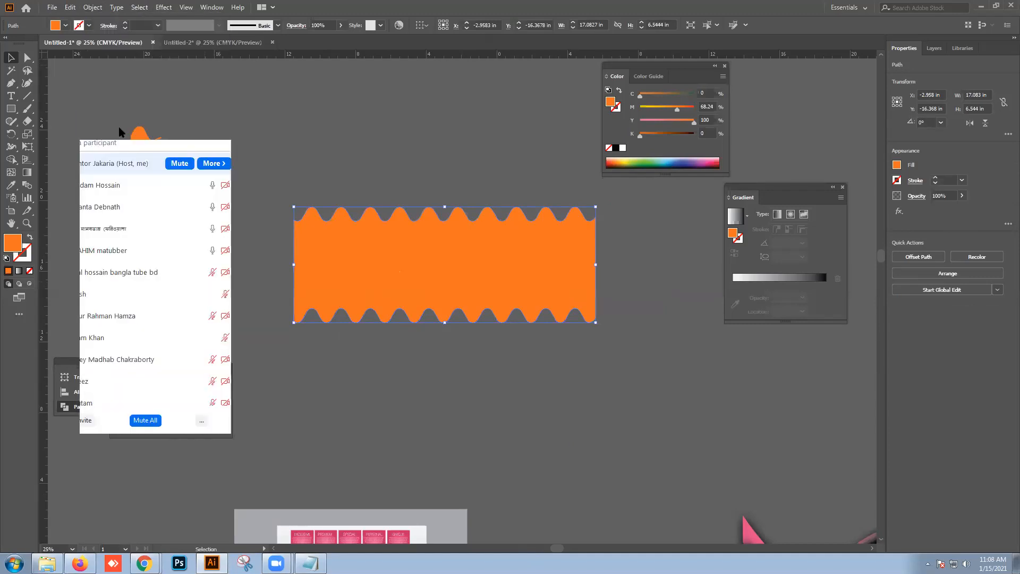
{"action": "left_click", "coordinate": [97, 7]}
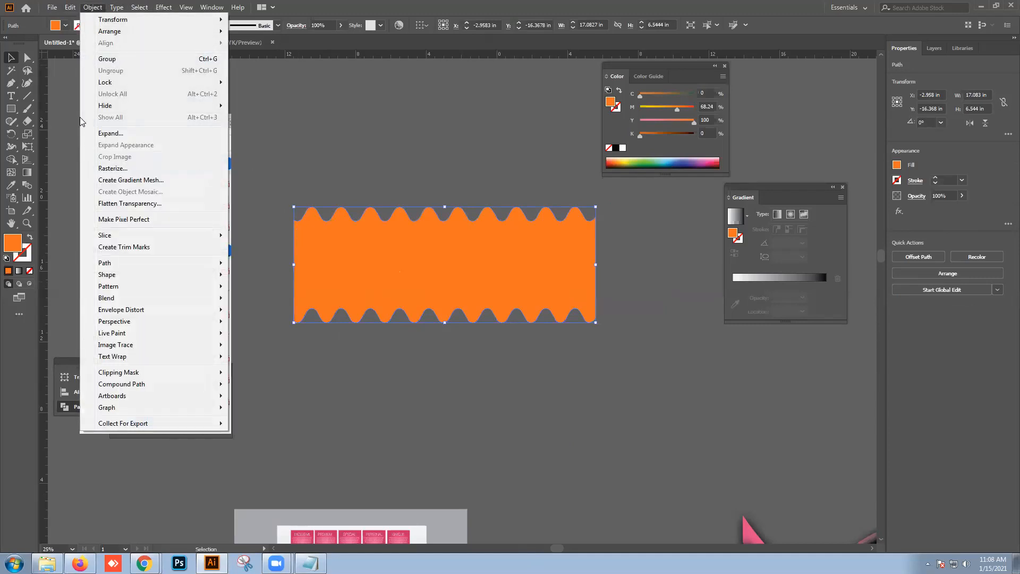
{"action": "left_click", "coordinate": [144, 167]}
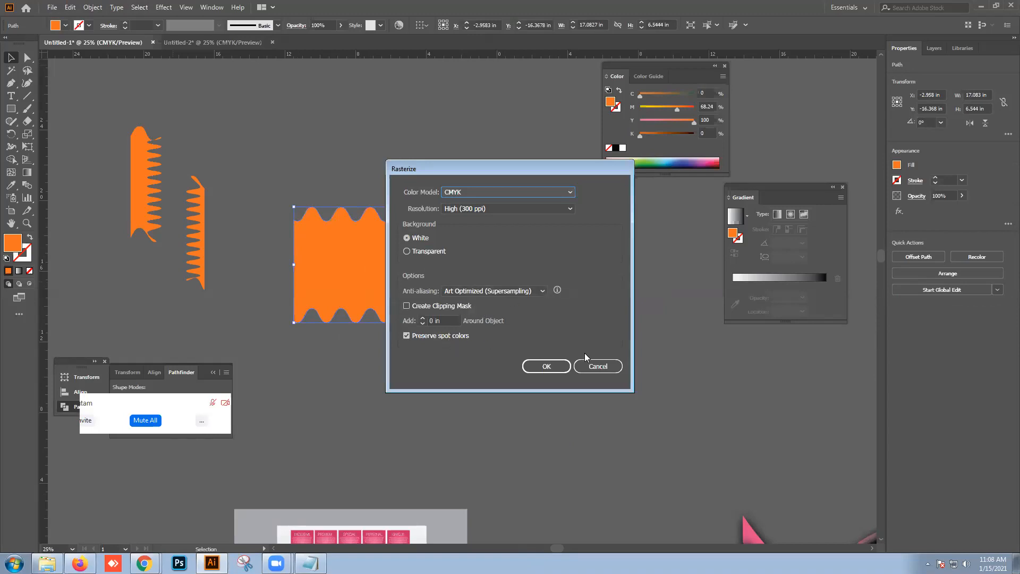
{"action": "left_click", "coordinate": [543, 364]}
{"action": "left_click", "coordinate": [460, 355]}
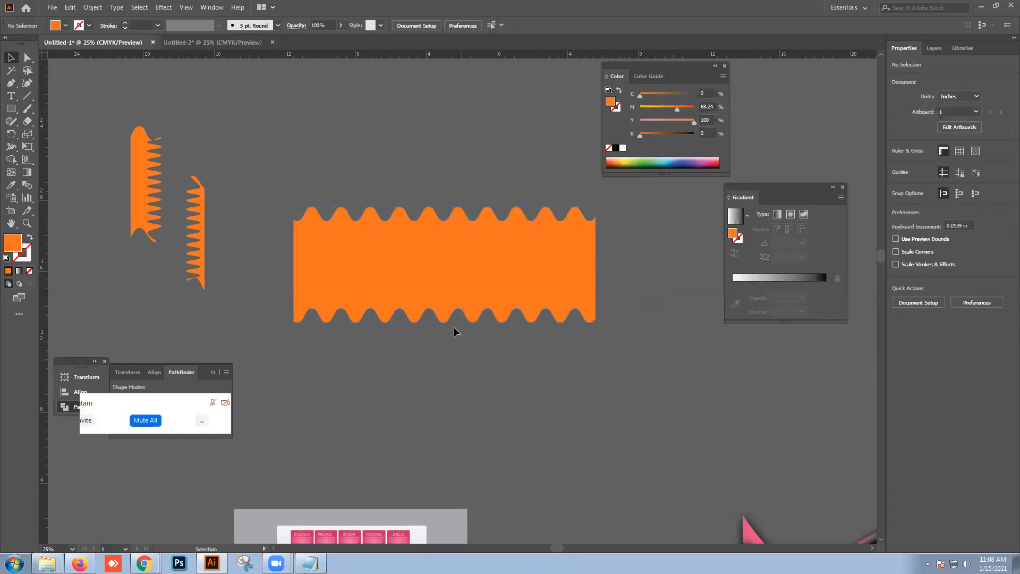
{"action": "left_click", "coordinate": [434, 255]}
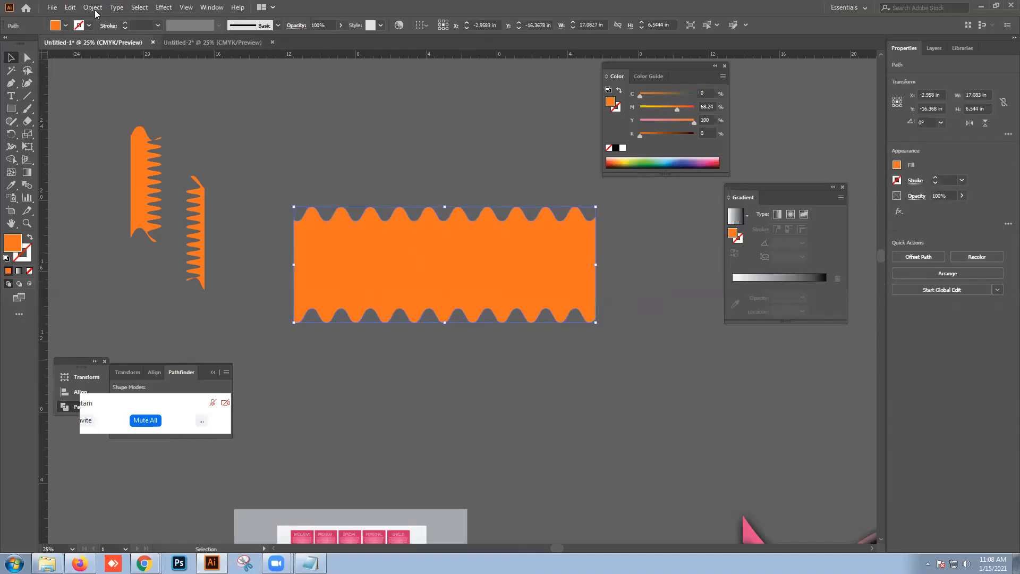
{"action": "left_click", "coordinate": [93, 7]}
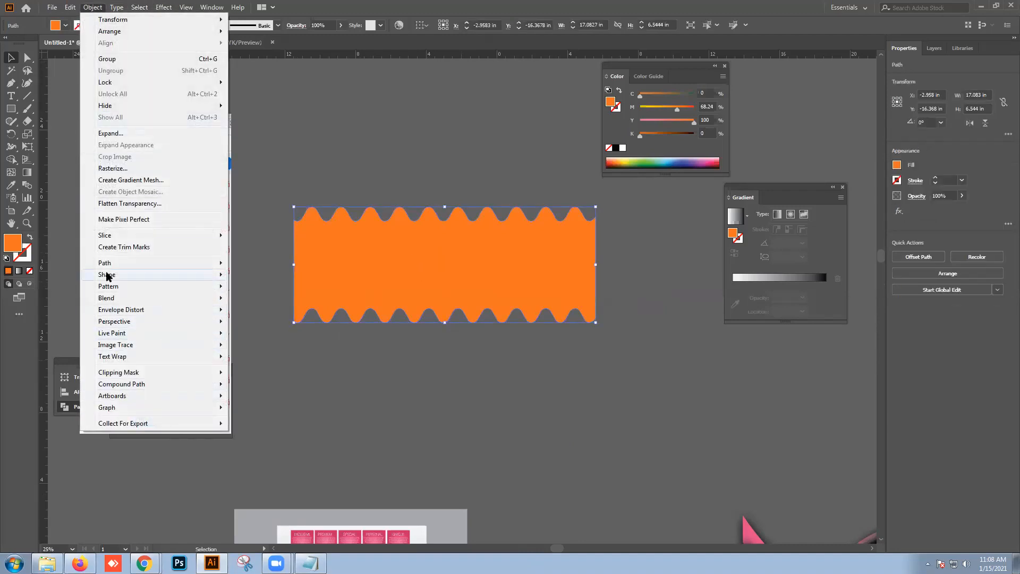
{"action": "mouse_move", "coordinate": [139, 263]}
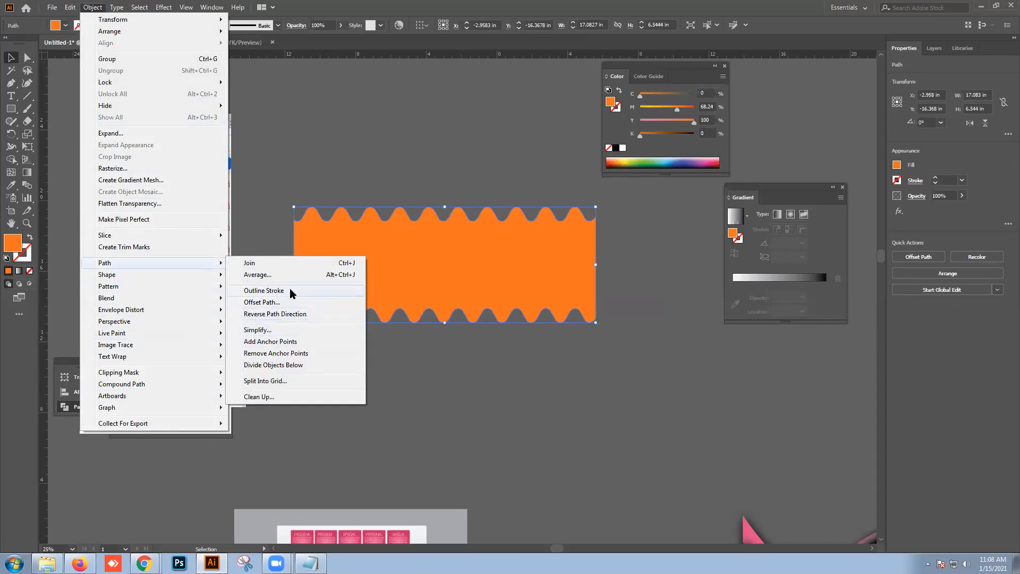
{"action": "left_click", "coordinate": [296, 381]}
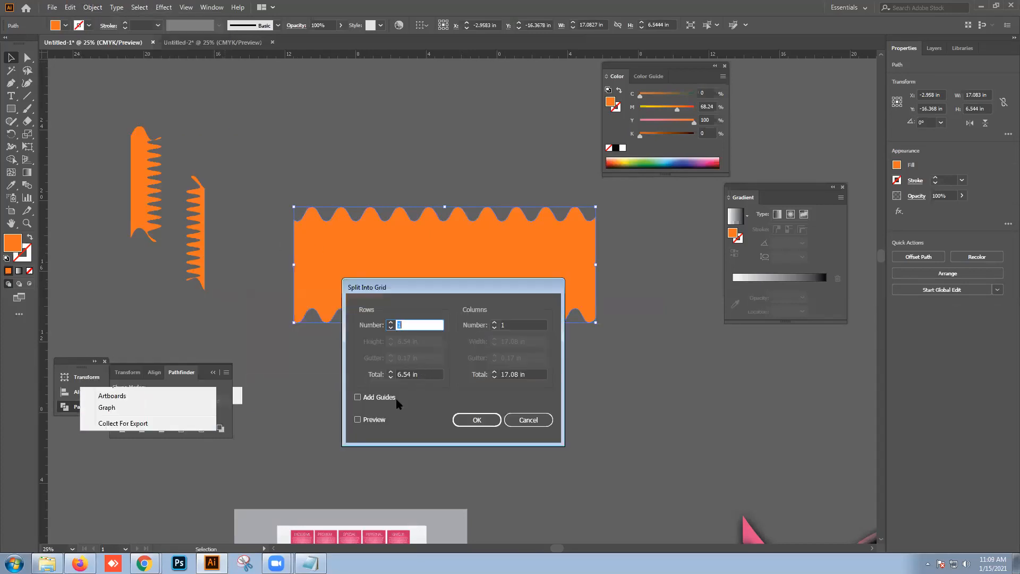
{"action": "left_click", "coordinate": [365, 419]}
{"action": "left_click", "coordinate": [367, 419]}
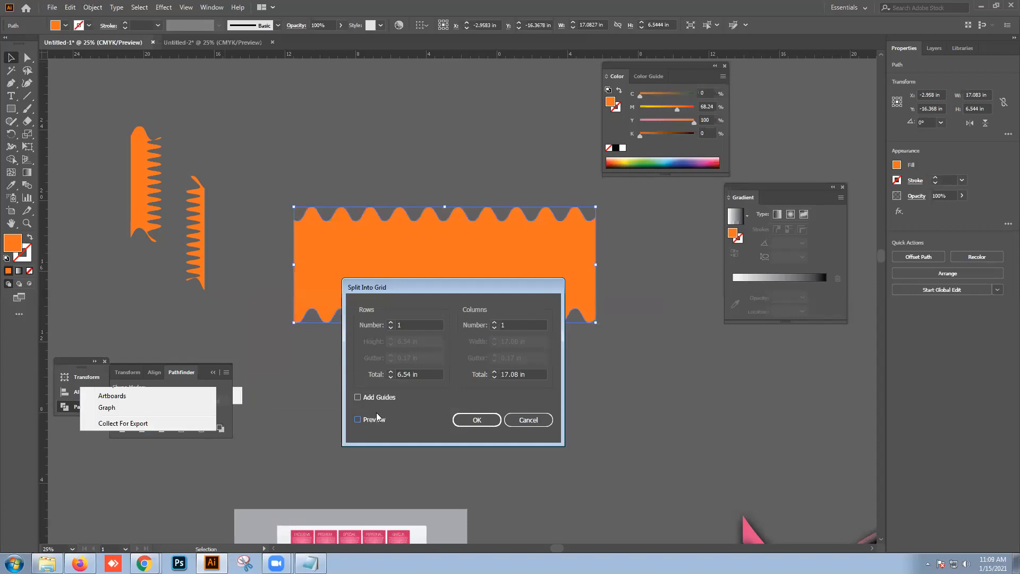
{"action": "left_click", "coordinate": [538, 421]}
- Move the wavy band upwards on the canvas
{"action": "left_click", "coordinate": [472, 383]}
{"action": "left_click", "coordinate": [427, 278]}
{"action": "mouse_move", "coordinate": [383, 249]}
{"action": "left_mouse_down"}
{"action": "mouse_move", "coordinate": [399, 226]}
{"action": "mouse_move", "coordinate": [407, 234]}
{"action": "mouse_move", "coordinate": [384, 242]}
{"action": "mouse_move", "coordinate": [363, 226]}
{"action": "left_mouse_up"}
- Convert the wavy band into a compound path
{"action": "left_click", "coordinate": [92, 7]}
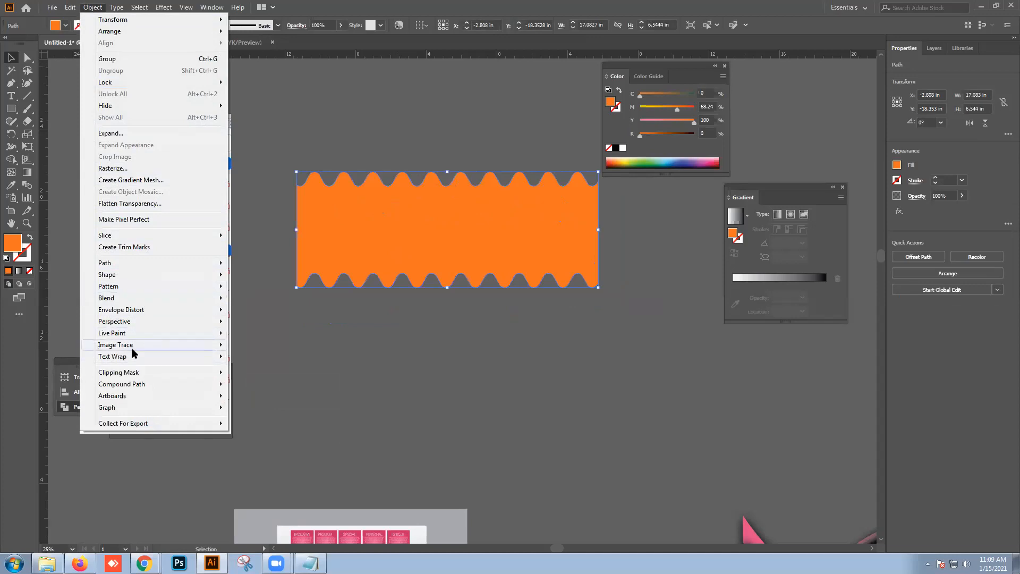
{"action": "left_click", "coordinate": [283, 322]}
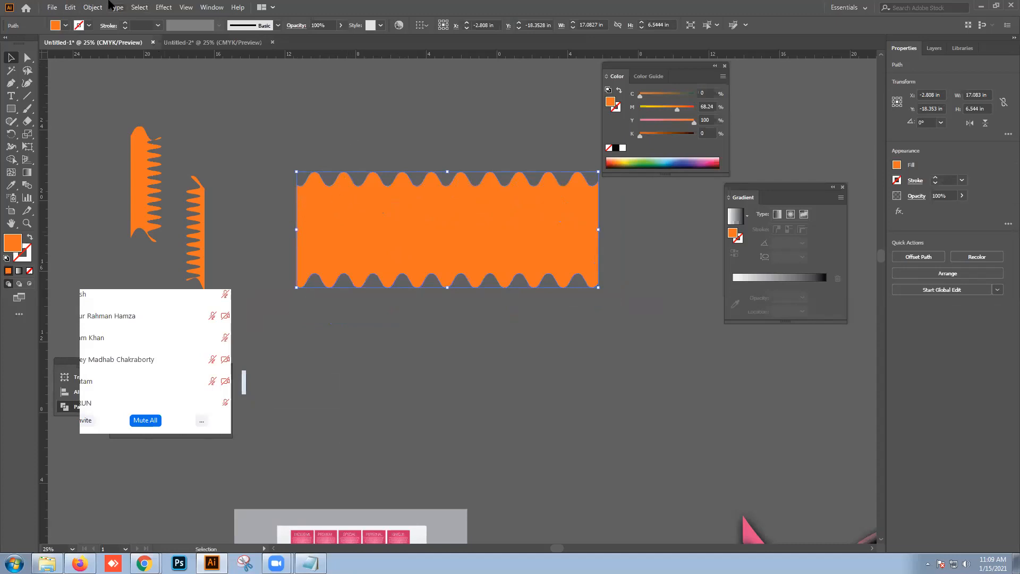
{"action": "left_click", "coordinate": [92, 7]}
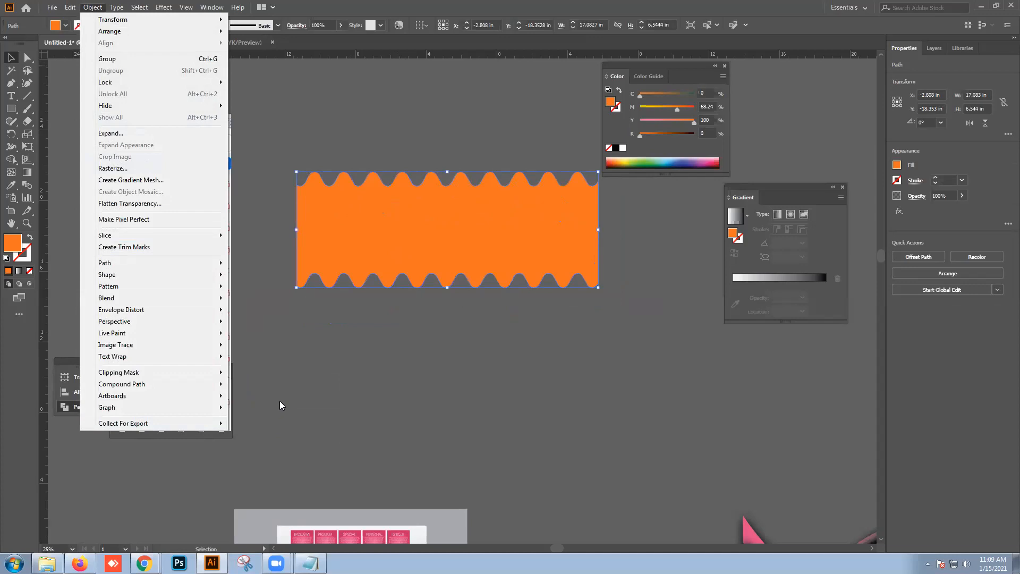
{"action": "mouse_move", "coordinate": [187, 388]}
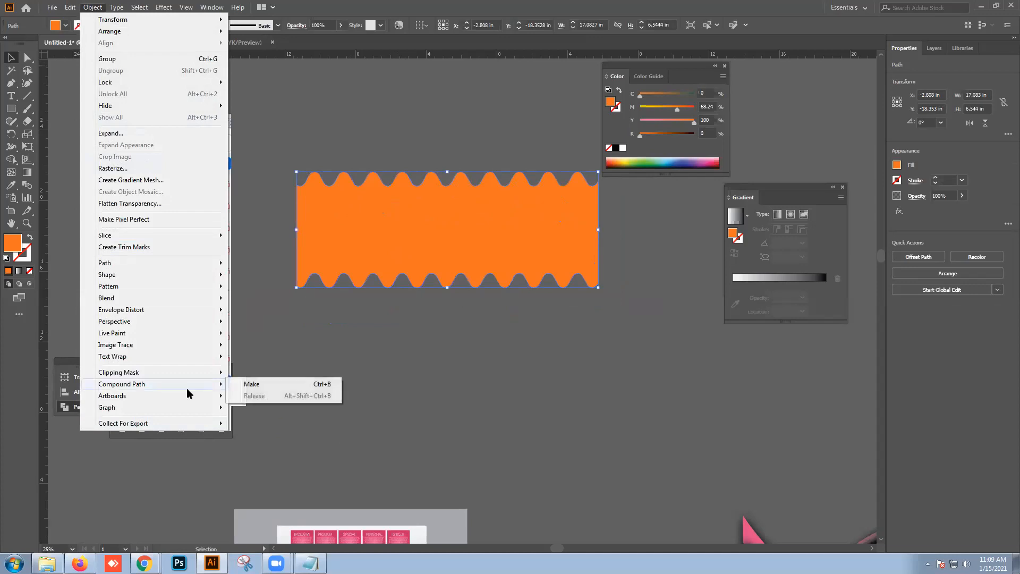
{"action": "left_click", "coordinate": [246, 385]}
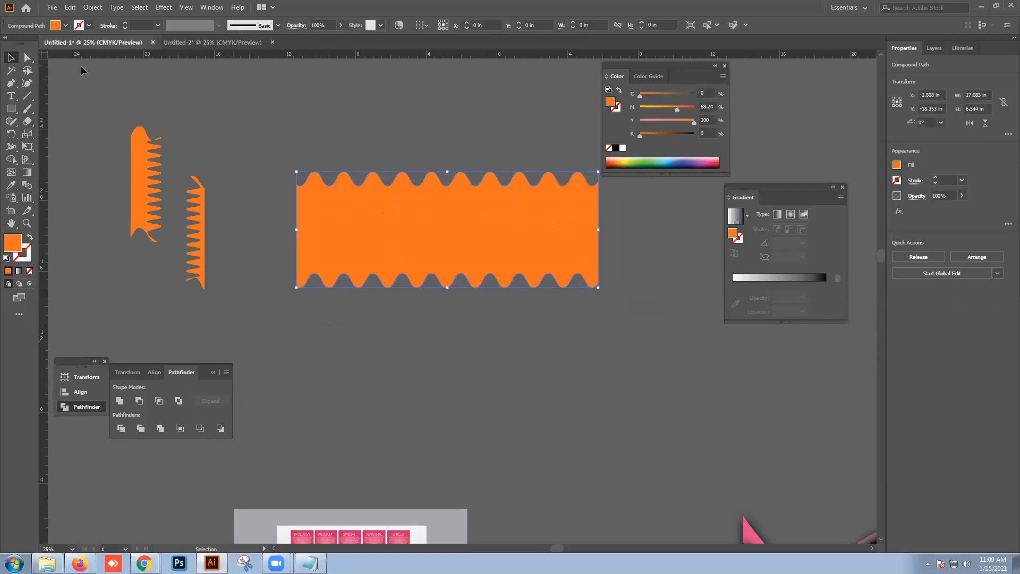
- Try to split the wavy band into three columns with Split Into Grid, toggling the preview to compare the shapes
{"action": "left_click", "coordinate": [92, 7]}
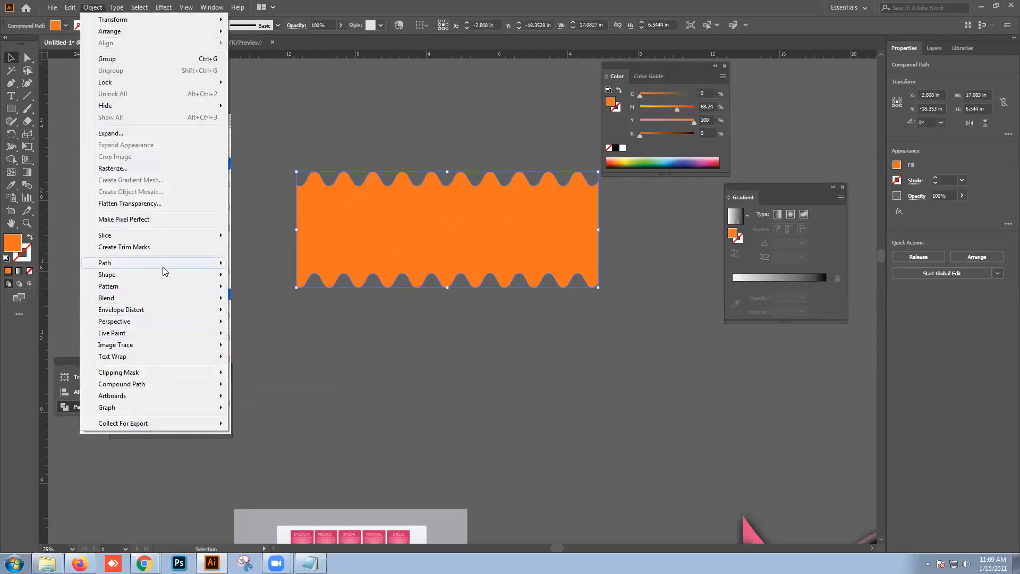
{"action": "left_click", "coordinate": [265, 258]}
{"action": "left_click", "coordinate": [379, 238]}
{"action": "left_click", "coordinate": [91, 7]}
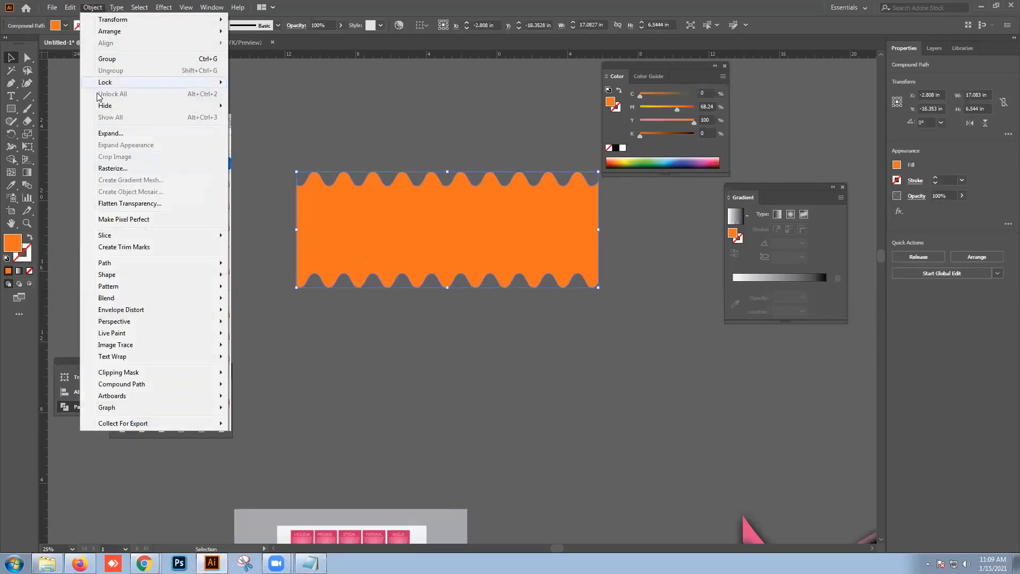
{"action": "mouse_move", "coordinate": [130, 264]}
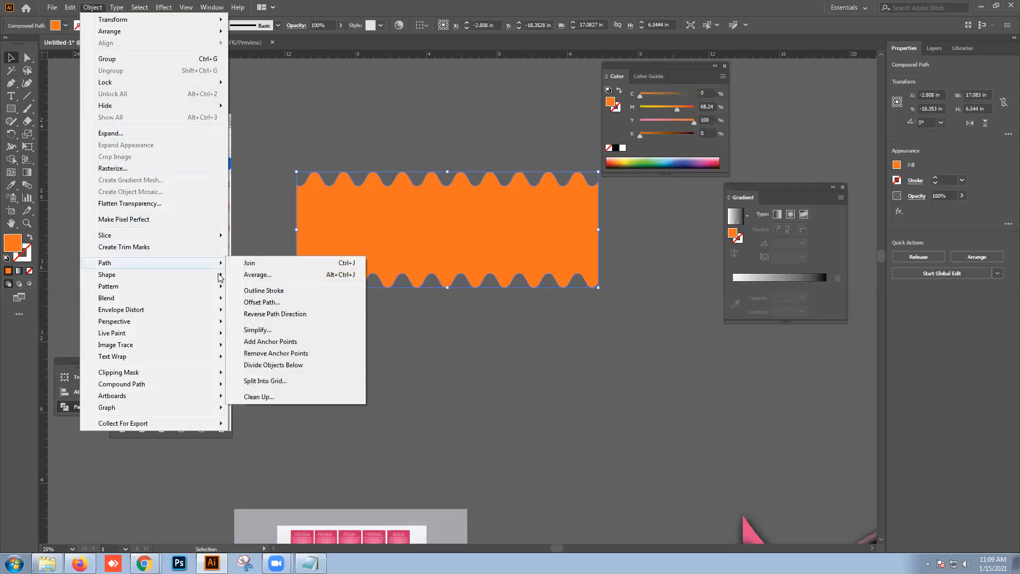
{"action": "left_click", "coordinate": [267, 381]}
{"action": "left_click", "coordinate": [362, 419]}
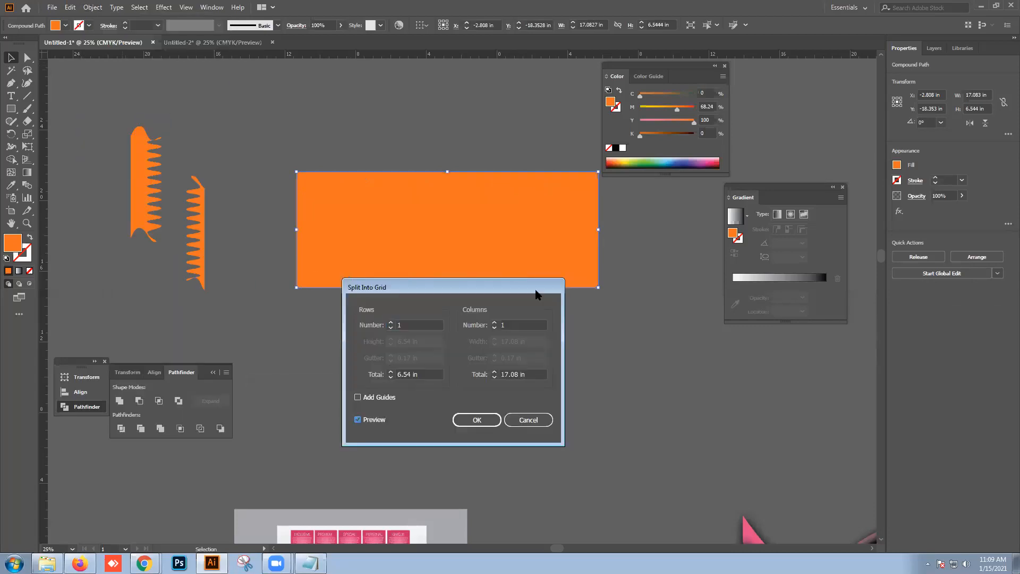
{"action": "double_click", "coordinate": [508, 324]}
{"action": "type", "text": "3"}
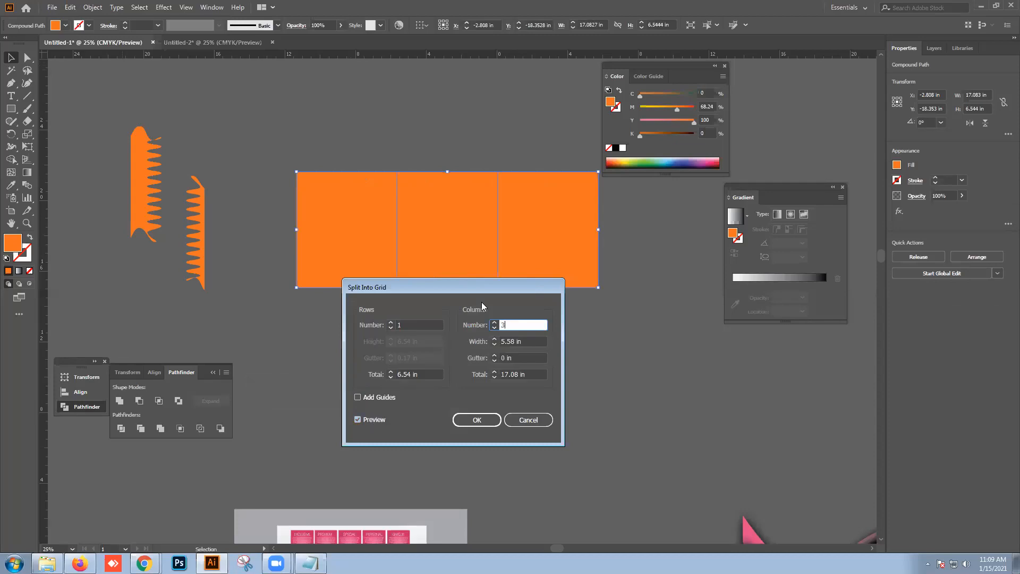
{"action": "left_click", "coordinate": [372, 421]}
{"action": "left_click", "coordinate": [379, 425]}
{"action": "left_click", "coordinate": [379, 425]}
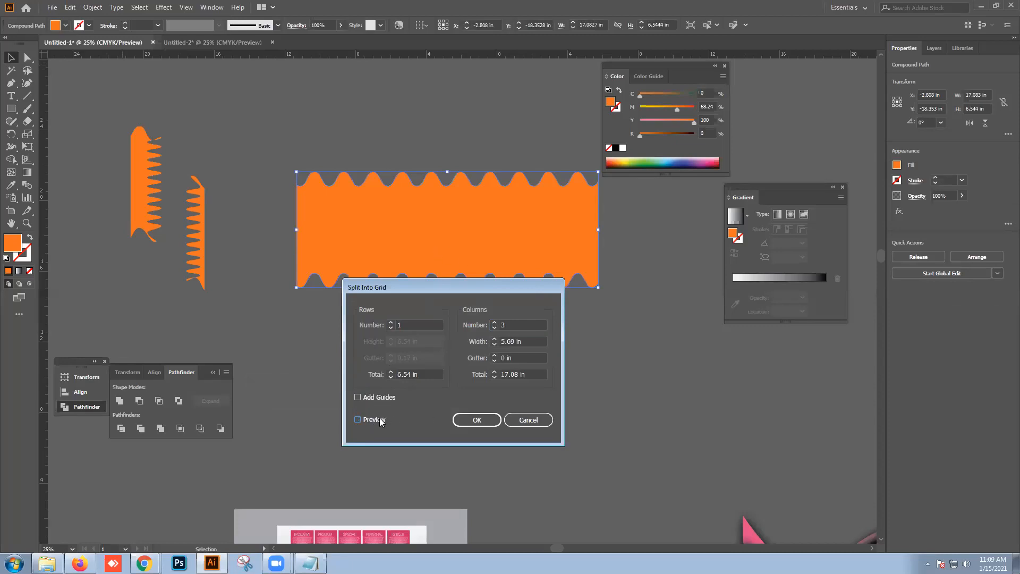
{"action": "left_click", "coordinate": [495, 421]}
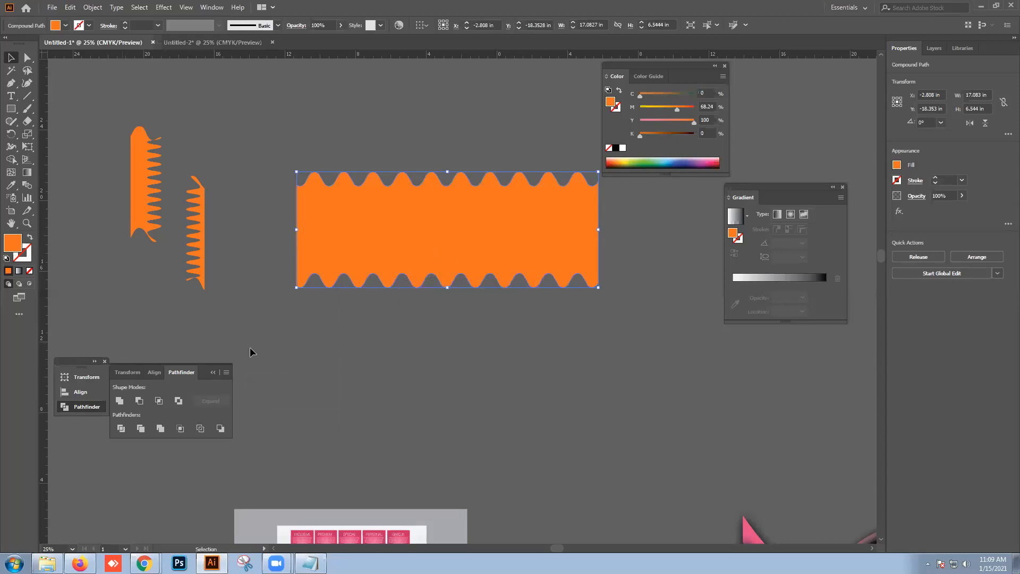
- Draw an orange circle about 6.77 in wide between the wavy band and the reference flyer
{"action": "left_click_drag", "start_coordinate": [10, 108], "coordinate": [56, 135]}
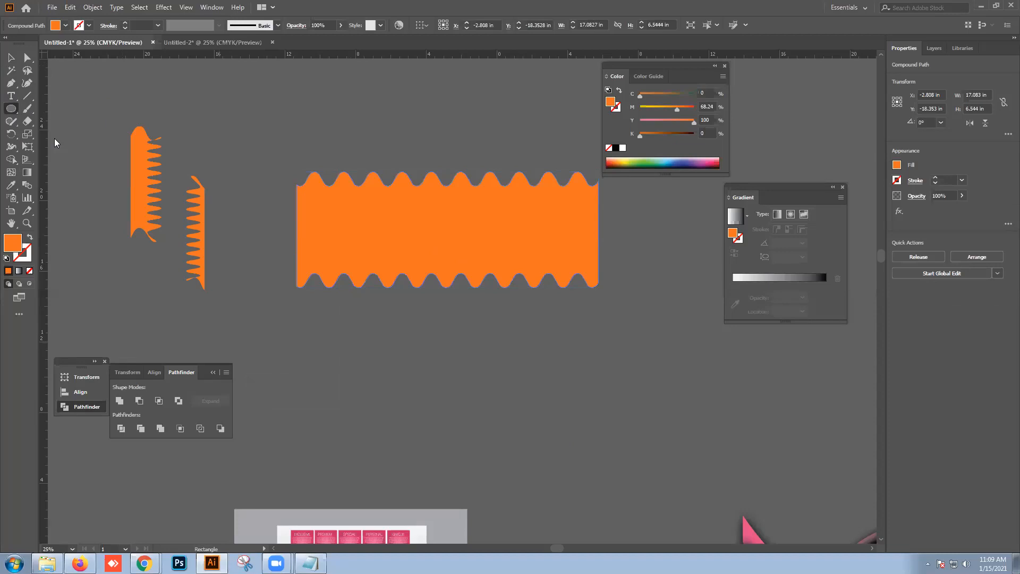
{"action": "scroll", "coordinate": [380, 284], "scroll_direction": "down", "scroll_amount": 3}
{"action": "left_click_drag", "start_coordinate": [392, 246], "coordinate": [512, 365]}
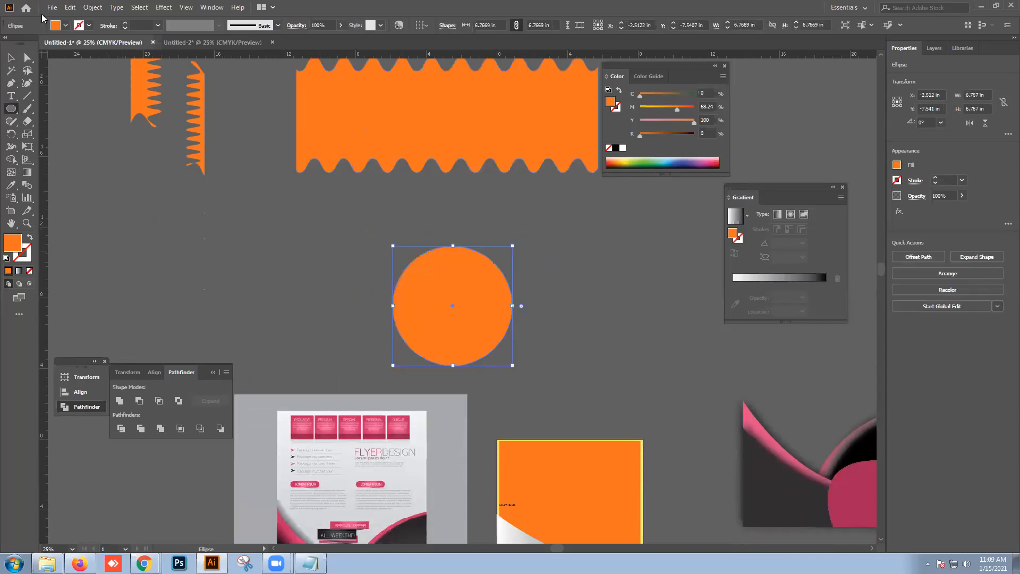
- Preview Split Into Grid on the orange circle with one row and one column, comparing it with the original shape
{"action": "left_click", "coordinate": [90, 6]}
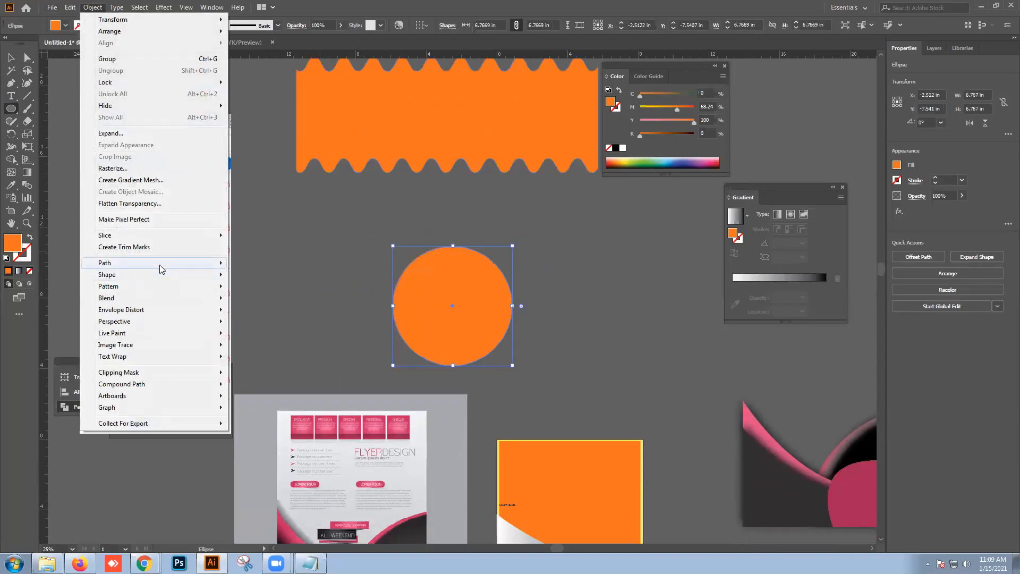
{"action": "mouse_move", "coordinate": [161, 264]}
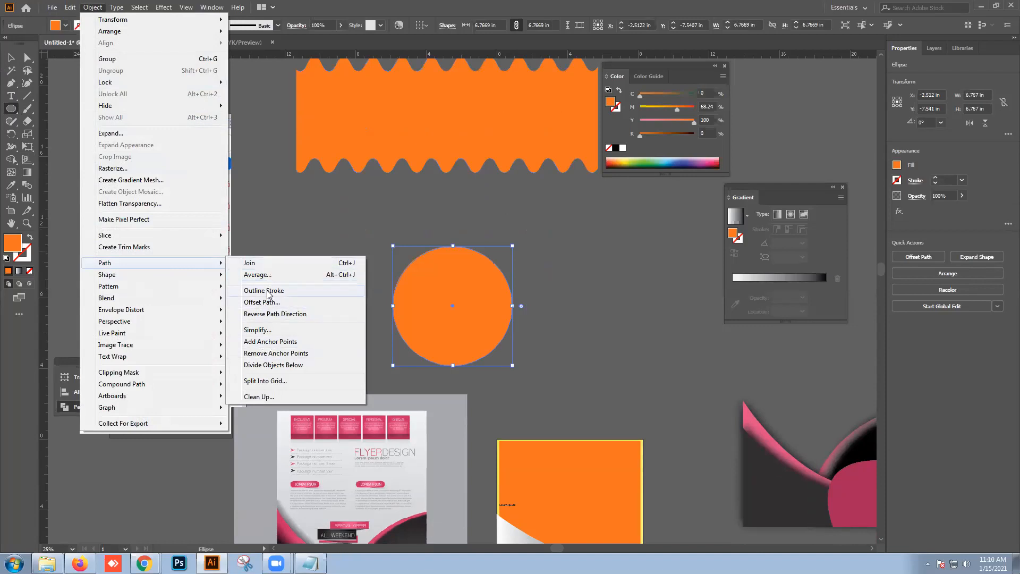
{"action": "left_click", "coordinate": [280, 381]}
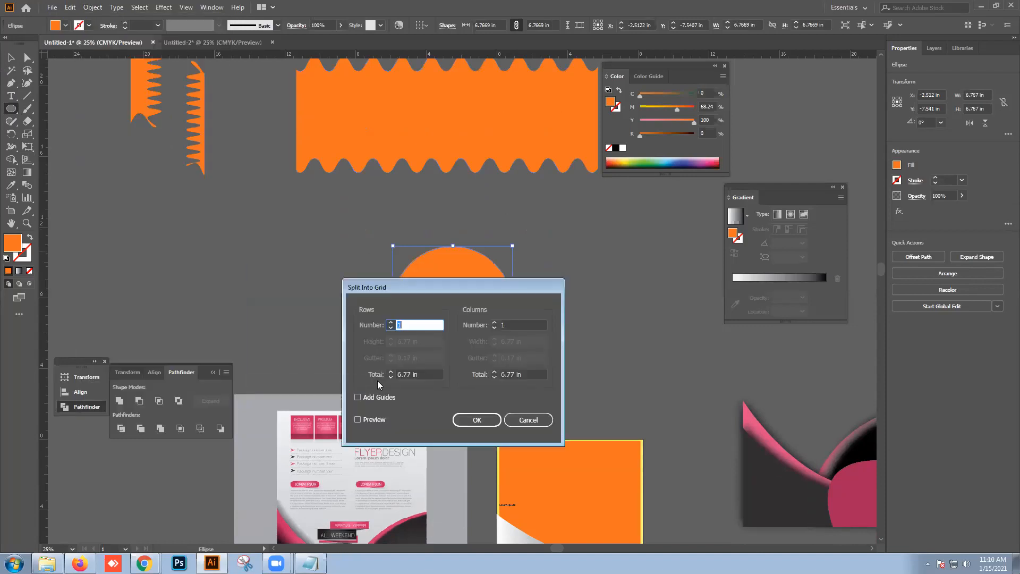
{"action": "left_click", "coordinate": [382, 420]}
{"action": "left_click_drag", "start_coordinate": [434, 286], "coordinate": [477, 126]}
{"action": "double_click", "coordinate": [458, 263]}
{"action": "left_click", "coordinate": [457, 265]}
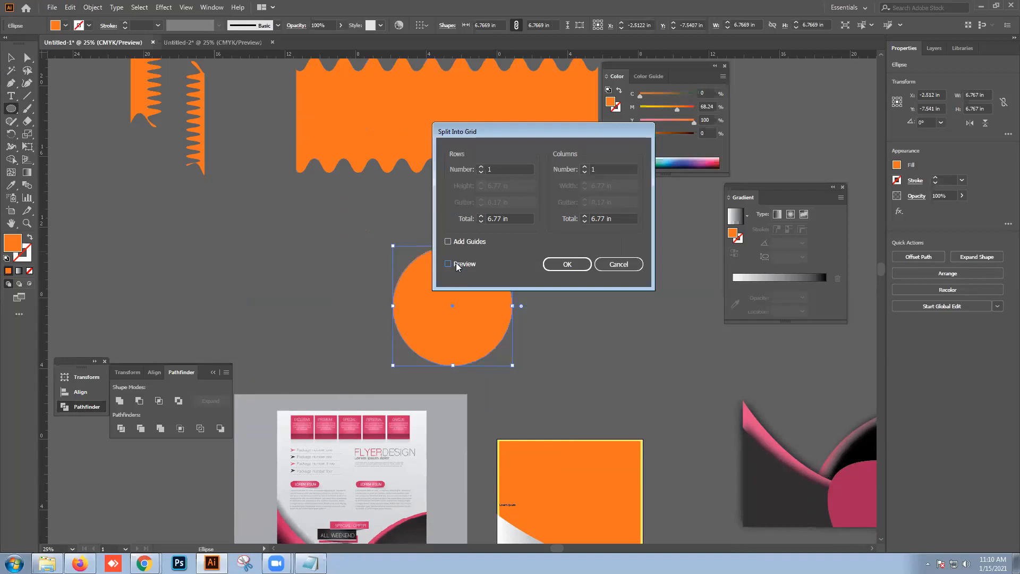
{"action": "left_click", "coordinate": [449, 265]}
{"action": "left_click", "coordinate": [450, 265]}
{"action": "left_click", "coordinate": [456, 264]}
{"action": "left_click", "coordinate": [457, 264]}
{"action": "left_click", "coordinate": [457, 264]}
{"action": "left_click", "coordinate": [456, 264]}
{"action": "left_click", "coordinate": [456, 264]}
{"action": "left_click_drag", "start_coordinate": [514, 132], "coordinate": [517, 128]}
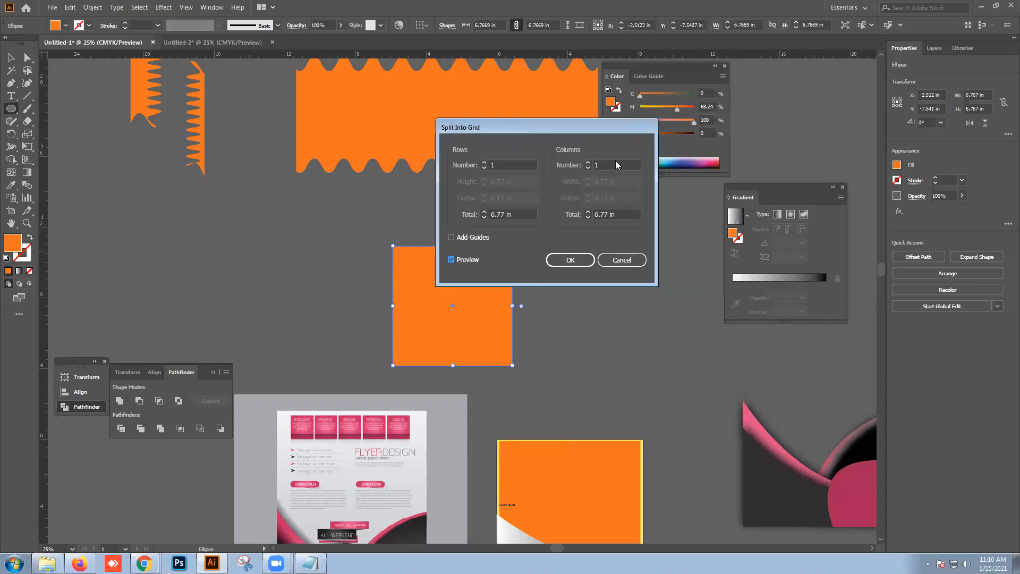
- Try splitting the circle into two columns with guides added, compare the preview, and cancel the split
{"action": "left_click", "coordinate": [617, 165]}
{"action": "left_click", "coordinate": [468, 261]}
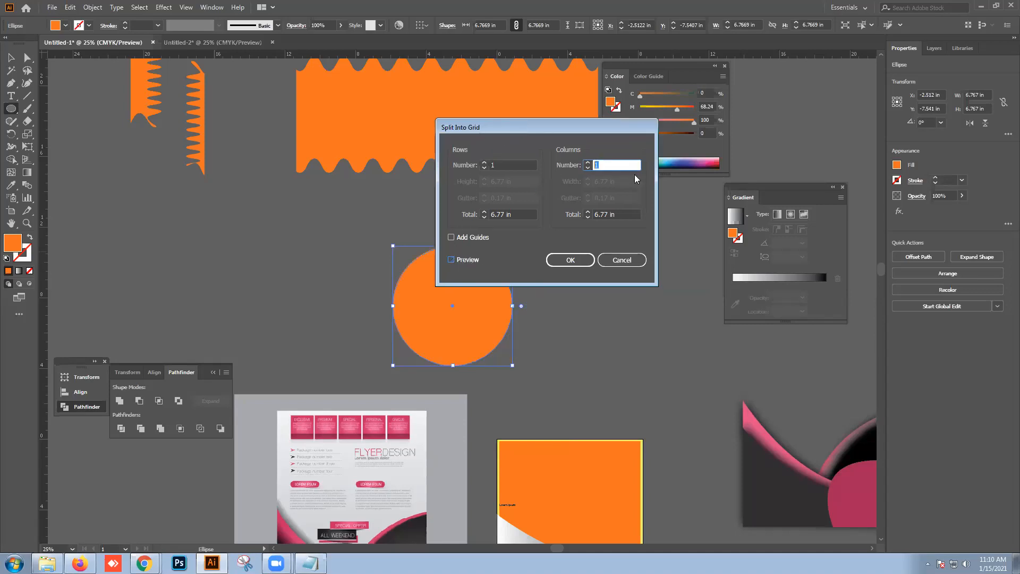
{"action": "type", "text": "2"}
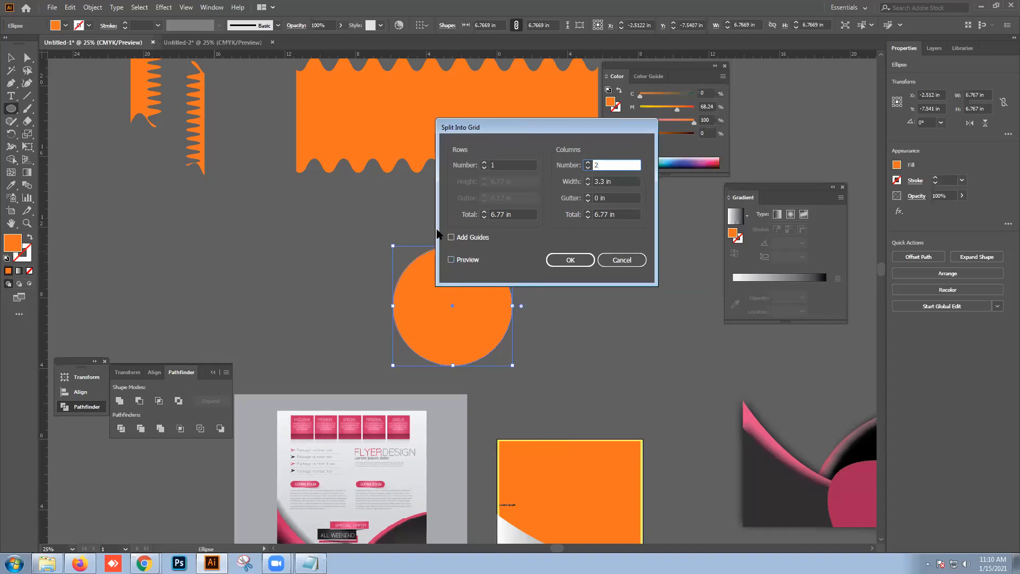
{"action": "left_click", "coordinate": [467, 237]}
{"action": "left_click", "coordinate": [463, 261]}
{"action": "left_click", "coordinate": [463, 261]}
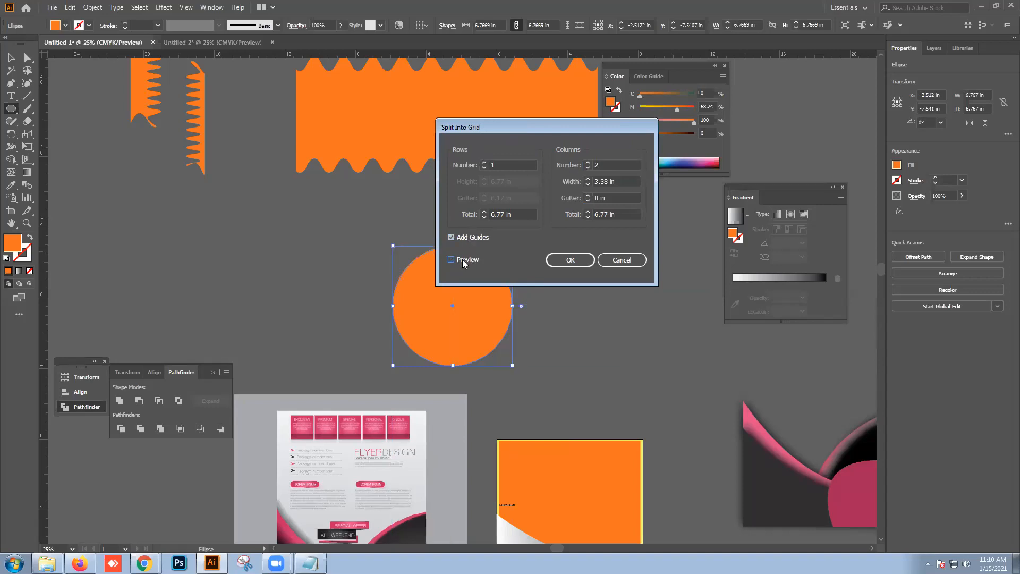
{"action": "left_click", "coordinate": [463, 261]}
{"action": "left_click", "coordinate": [463, 260]}
{"action": "left_click", "coordinate": [463, 260]}
{"action": "left_click", "coordinate": [463, 260]}
{"action": "left_click", "coordinate": [635, 269]}
{"action": "left_click", "coordinate": [574, 256]}
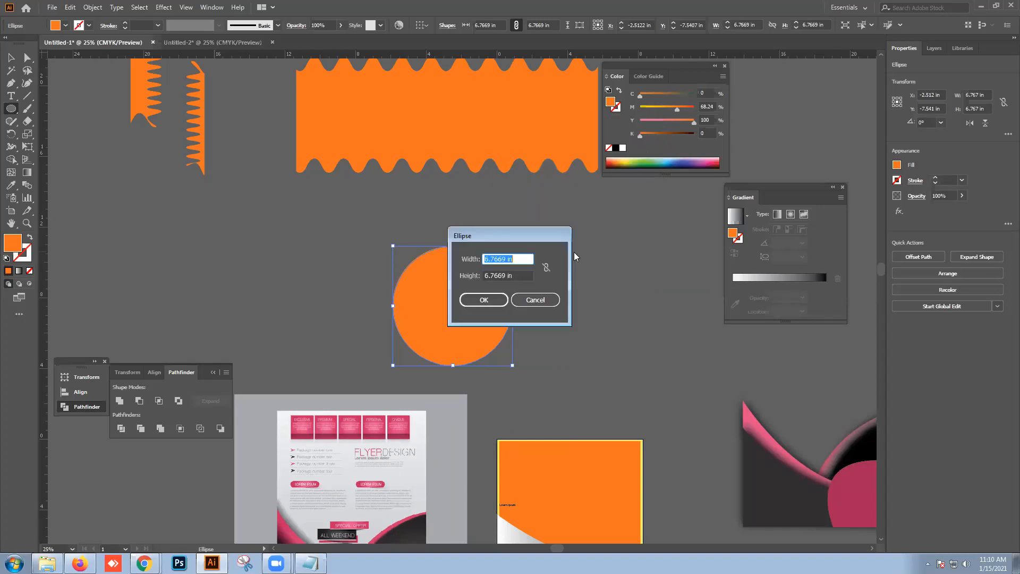
{"action": "left_click", "coordinate": [535, 300]}
- Start closing the Untitled-2 document
{"action": "scroll", "coordinate": [613, 409], "scroll_direction": "down", "scroll_amount": 6}
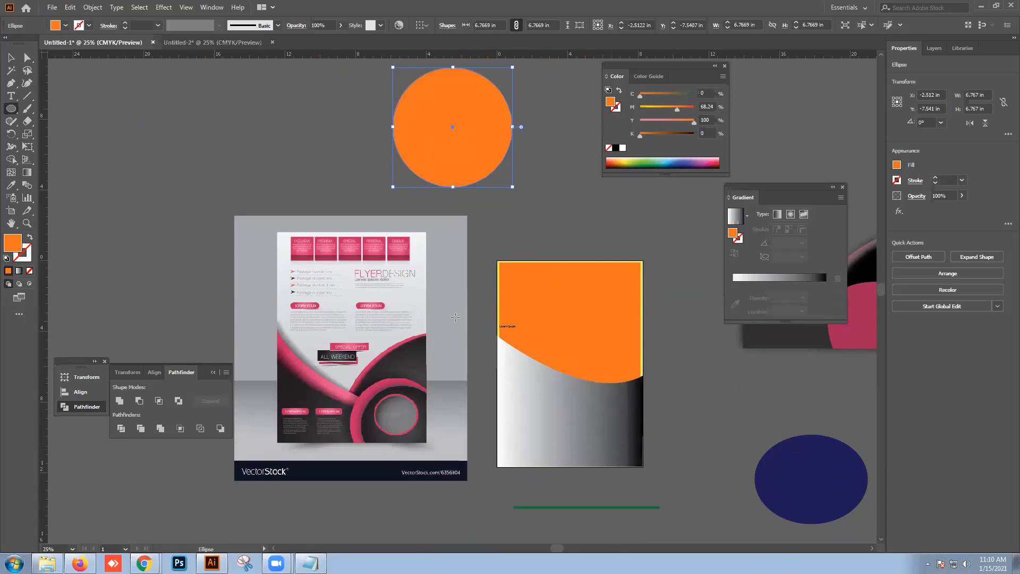
{"action": "left_click", "coordinate": [267, 46]}
{"action": "left_click", "coordinate": [272, 42]}
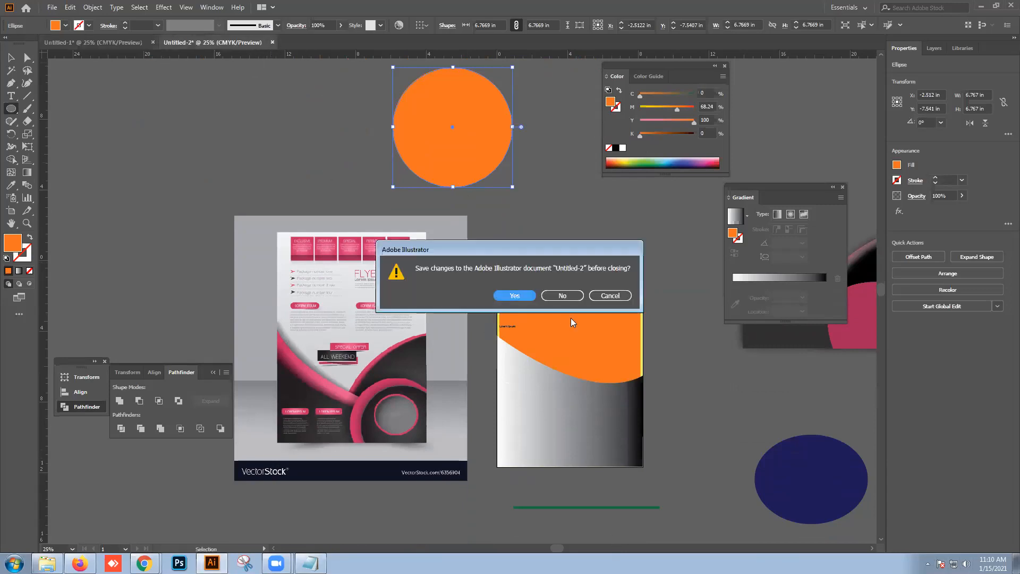
- Switch to the Chrome window with the brochure design image search and reload the results
{"action": "left_click", "coordinate": [144, 563]}
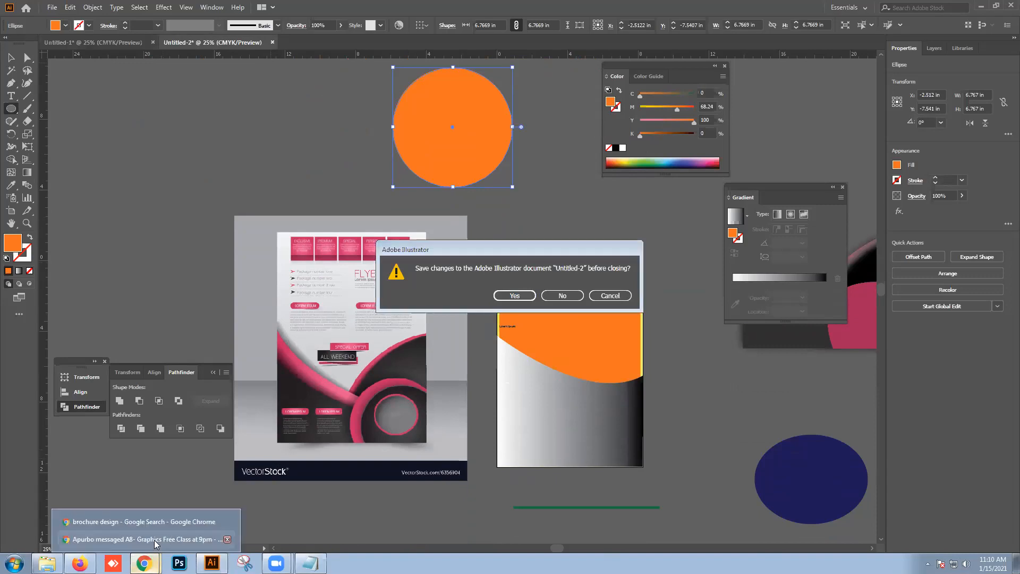
{"action": "left_click", "coordinate": [149, 523]}
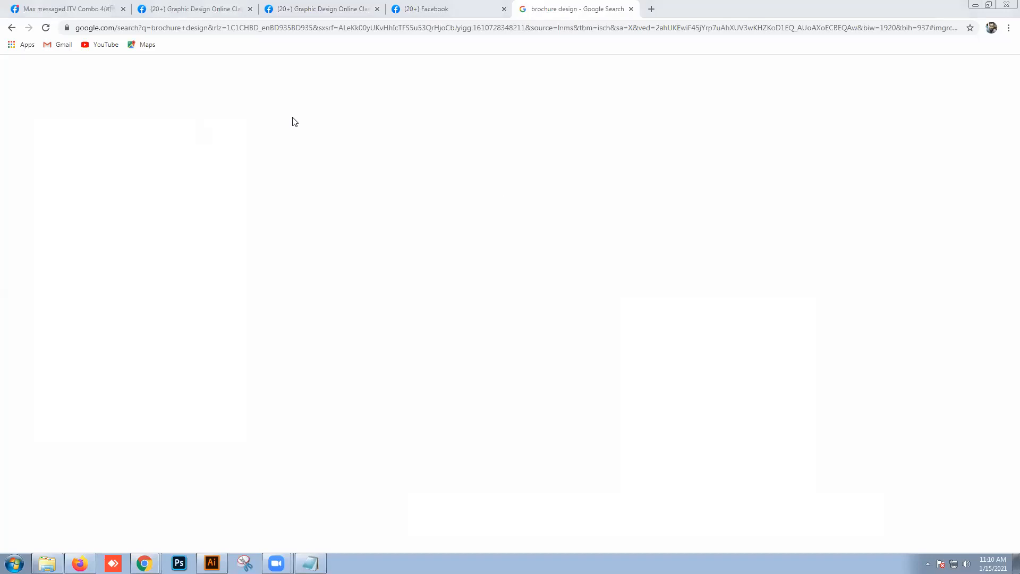
{"action": "left_click", "coordinate": [45, 27]}
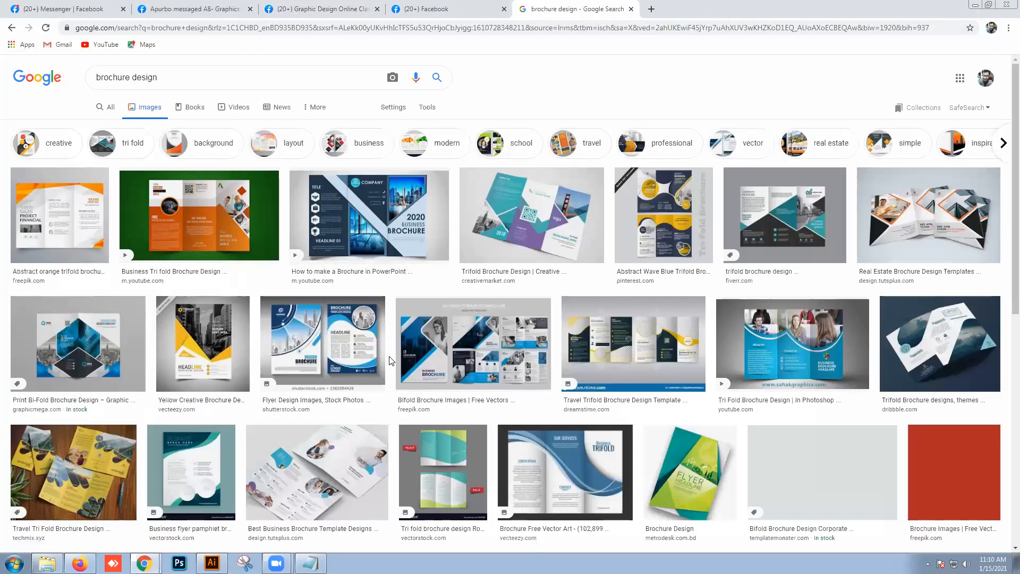
{"action": "scroll", "coordinate": [589, 267], "scroll_direction": "down", "scroll_amount": 4}
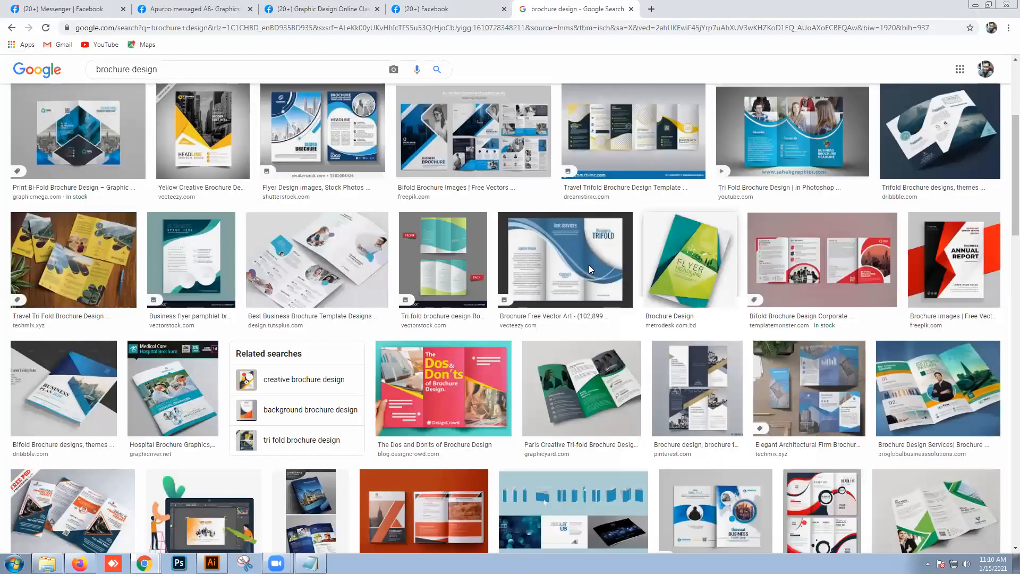
- Find the Famous Printer blue-wave Business Trifold image and save it to the Desktop as vector-template-design-of-blue-wave-trifold-brochure
{"action": "left_click", "coordinate": [589, 265]}
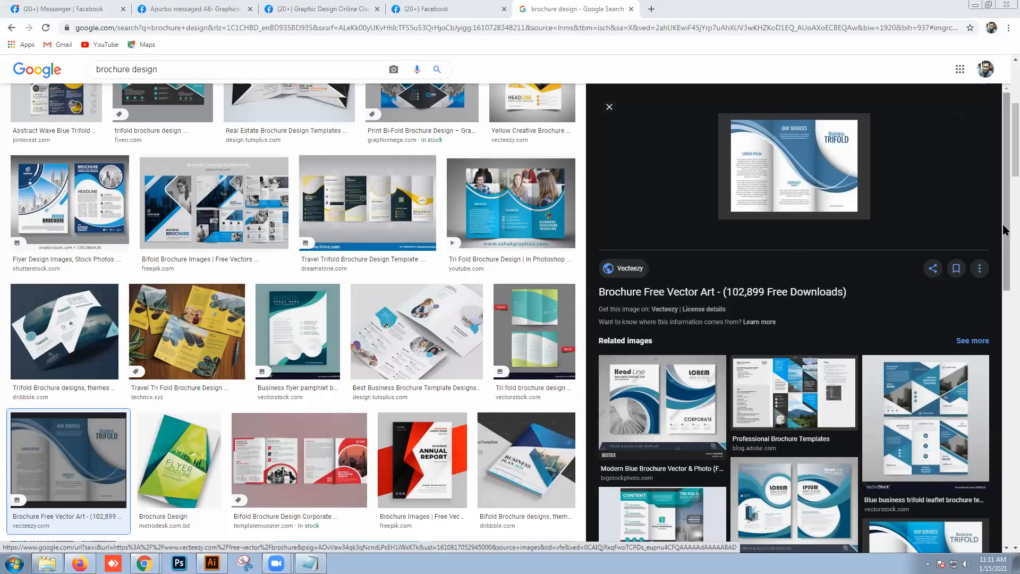
{"action": "scroll", "coordinate": [1005, 176], "scroll_direction": "down", "scroll_amount": 2}
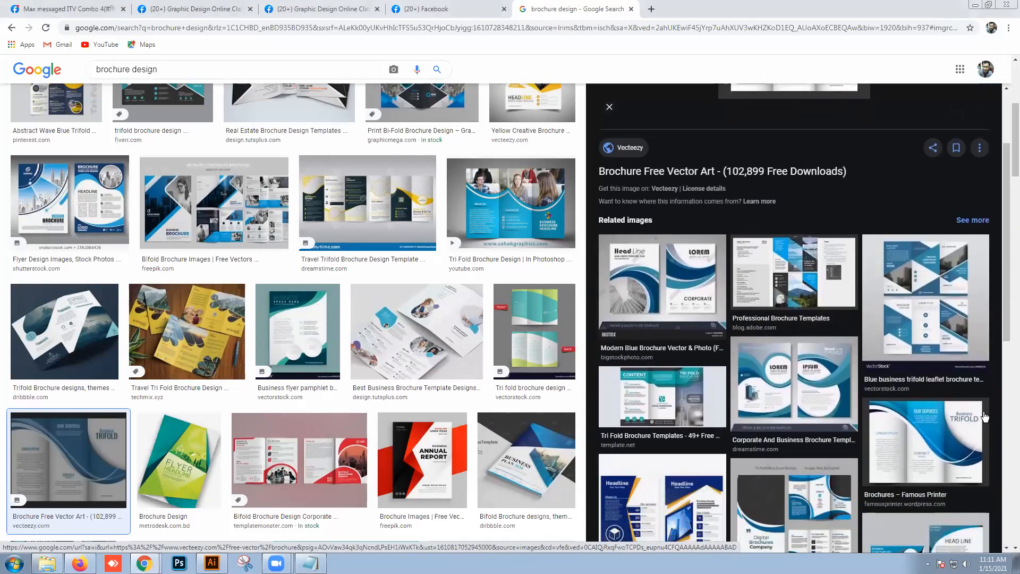
{"action": "left_click", "coordinate": [941, 441]}
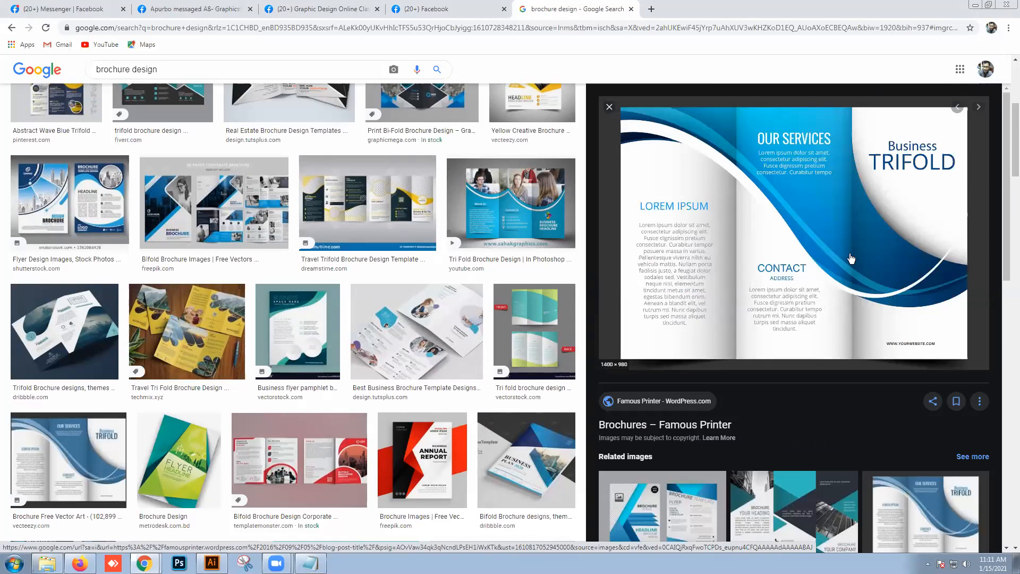
{"action": "right_click", "coordinate": [709, 205]}
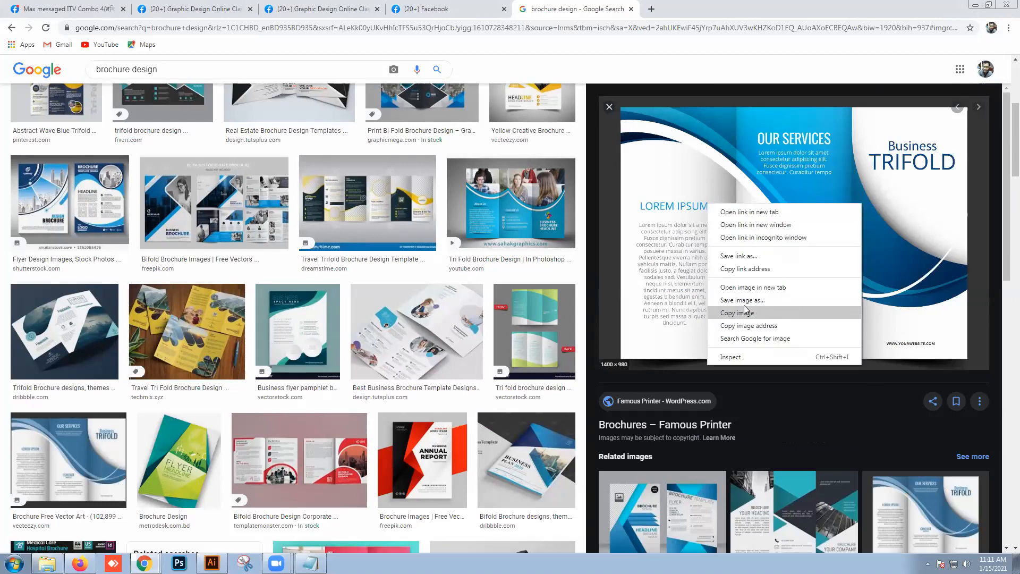
{"action": "left_click", "coordinate": [742, 301]}
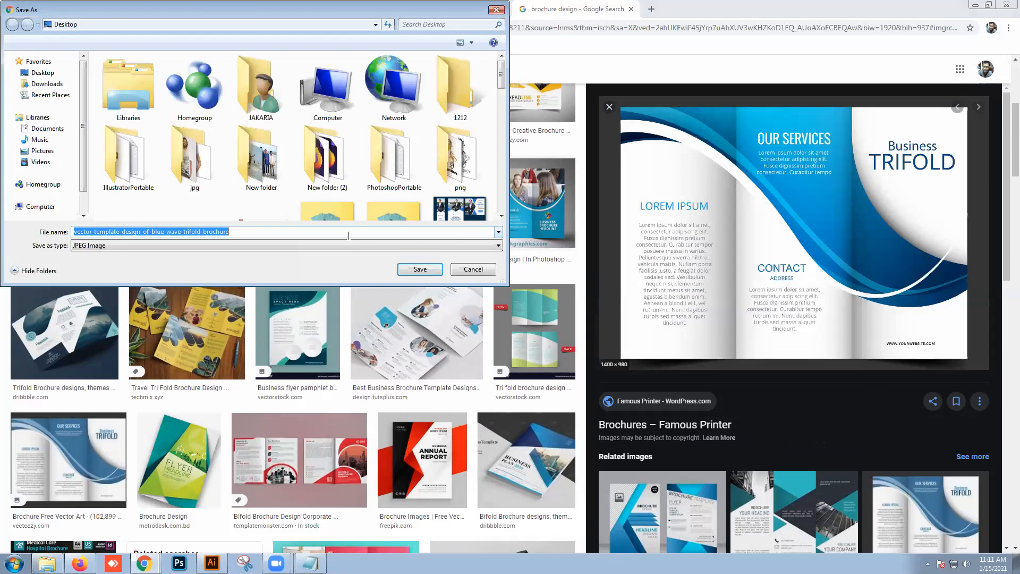
{"action": "left_click", "coordinate": [420, 269]}
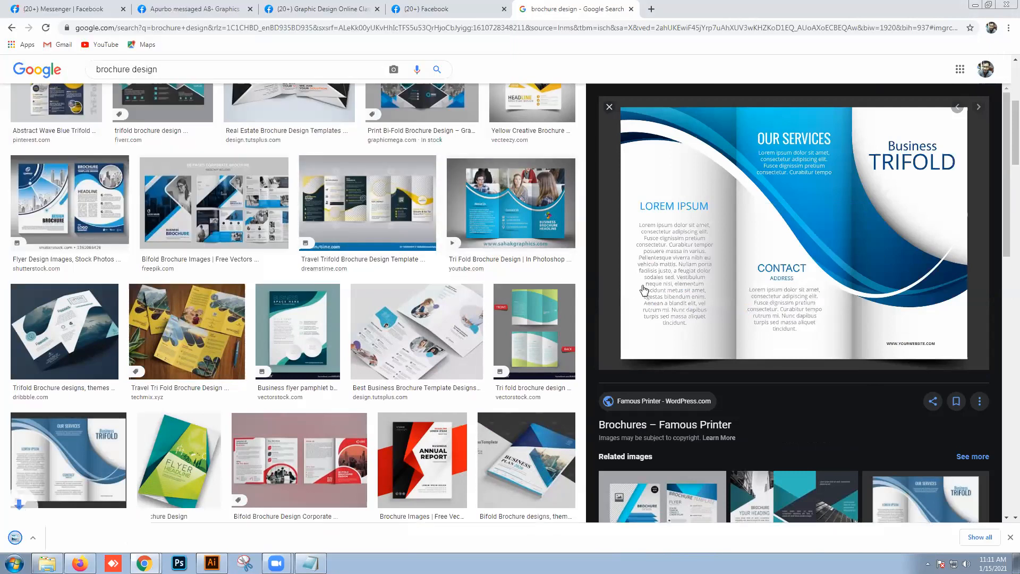
- Open the related Hypnosis Professional Tri-Fold Brochure image from Templates Catalog and save it to the computer
{"action": "scroll", "coordinate": [644, 290], "scroll_direction": "down", "scroll_amount": 1}
{"action": "scroll", "coordinate": [644, 290], "scroll_direction": "down", "scroll_amount": 4}
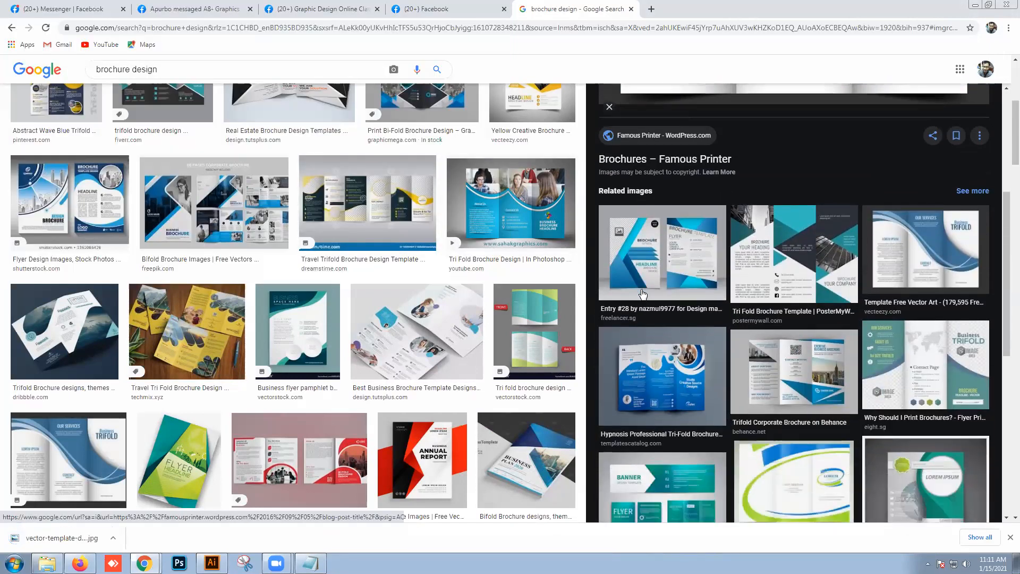
{"action": "scroll", "coordinate": [643, 274], "scroll_direction": "down", "scroll_amount": 3}
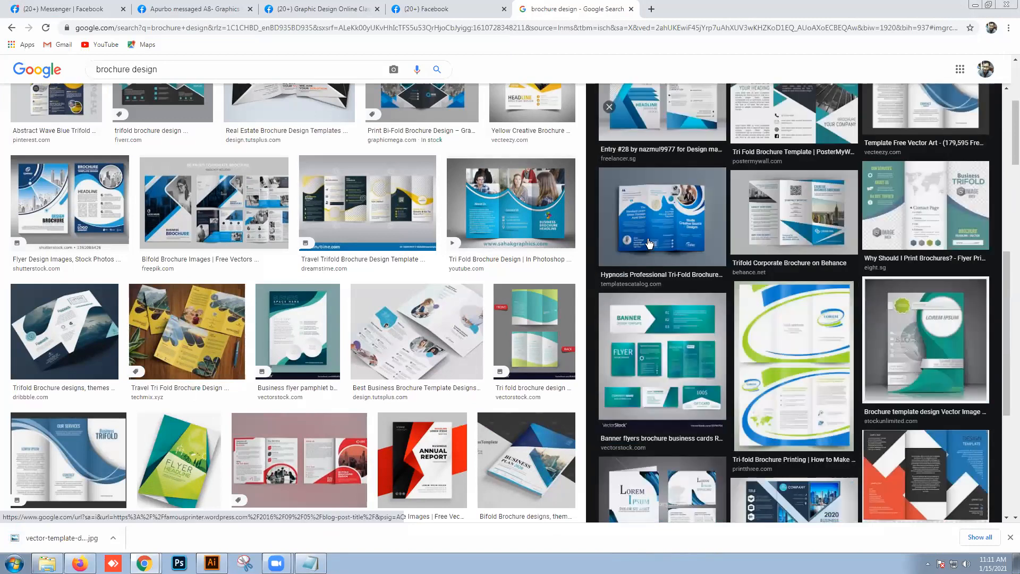
{"action": "left_click", "coordinate": [670, 242]}
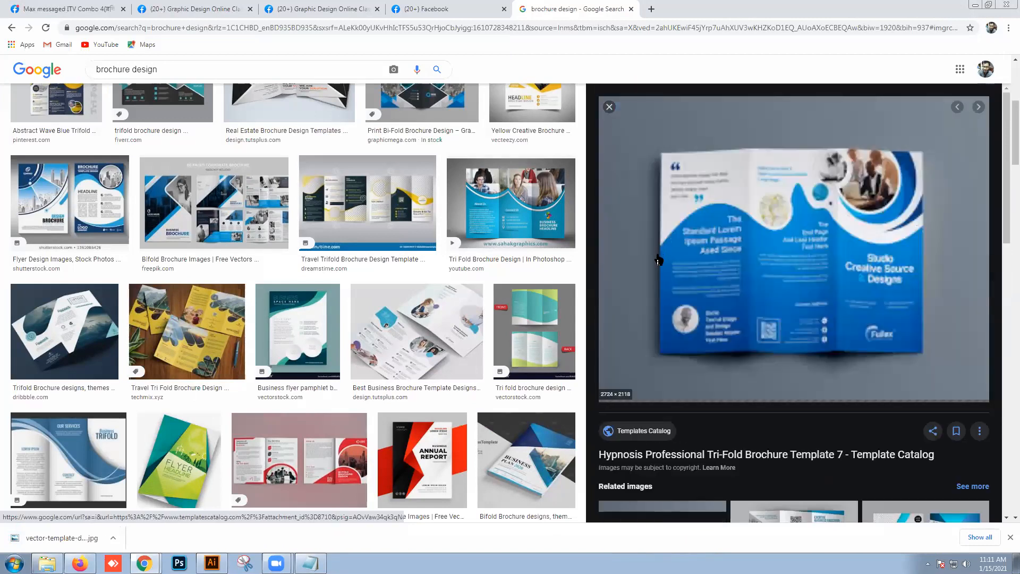
{"action": "right_click", "coordinate": [760, 227]}
{"action": "left_click", "coordinate": [804, 322]}
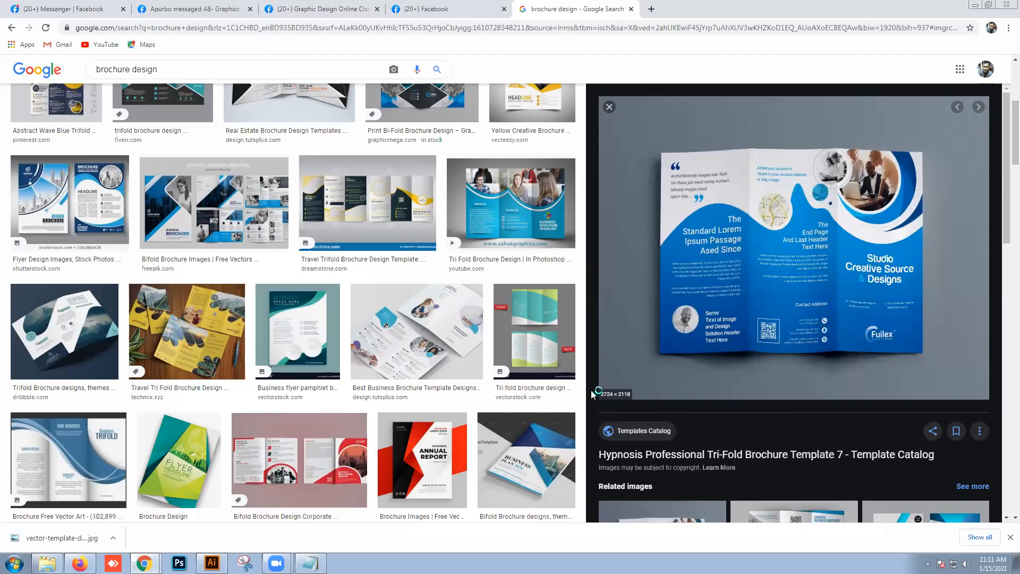
{"action": "left_click", "coordinate": [420, 269]}
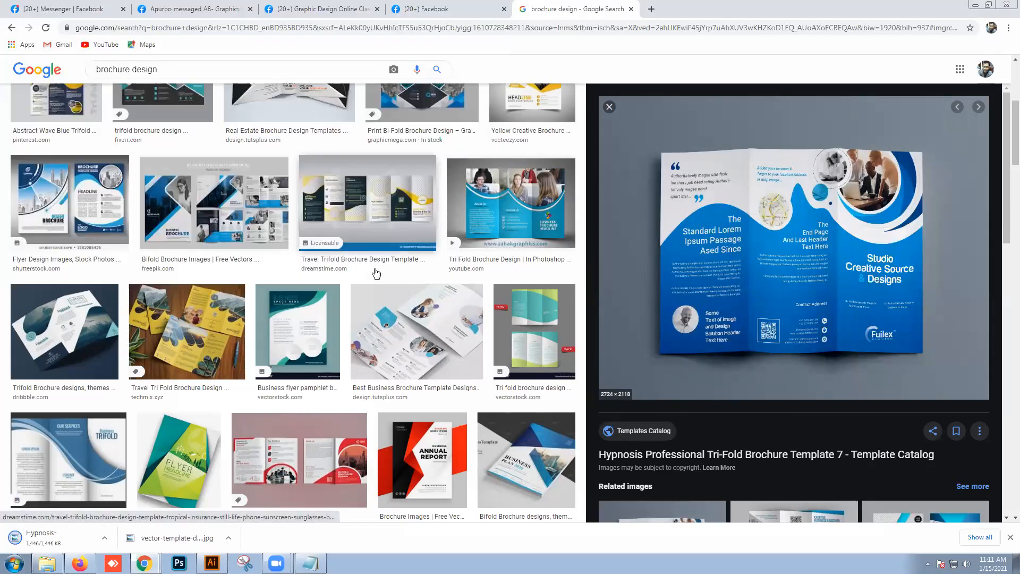
{"action": "scroll", "coordinate": [575, 285], "scroll_direction": "down", "scroll_amount": 2}
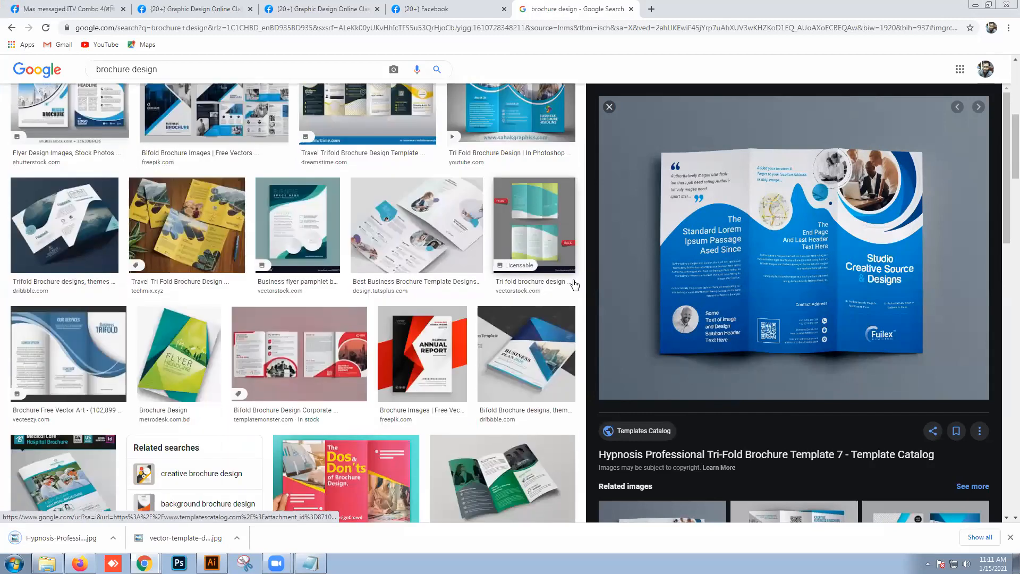
{"action": "scroll", "coordinate": [575, 285], "scroll_direction": "down", "scroll_amount": 2}
{"action": "scroll", "coordinate": [576, 286], "scroll_direction": "down", "scroll_amount": 2}
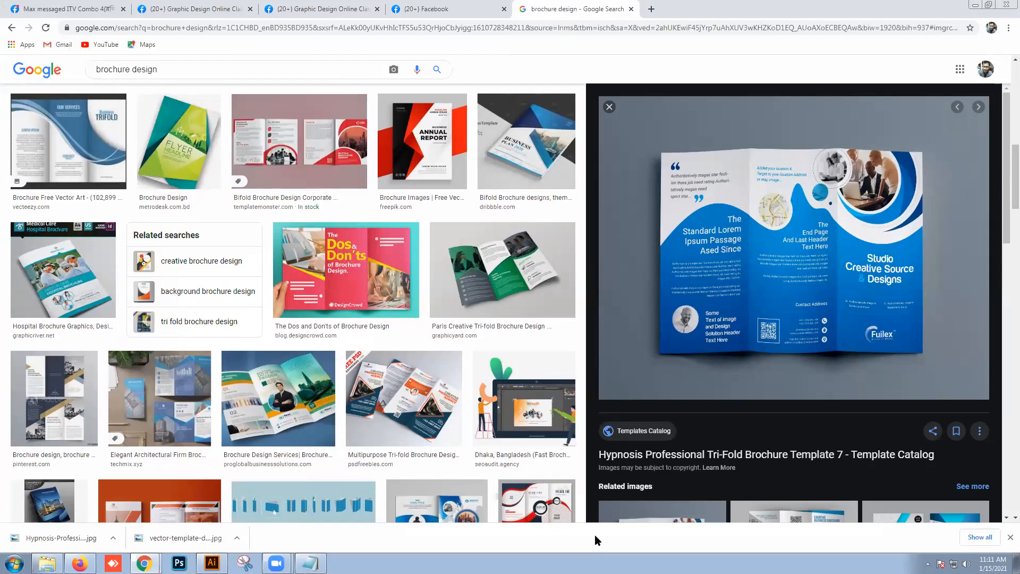
- Switch to Illustrator and close the Untitled-2 document without saving its changes
{"action": "left_click", "coordinate": [212, 563]}
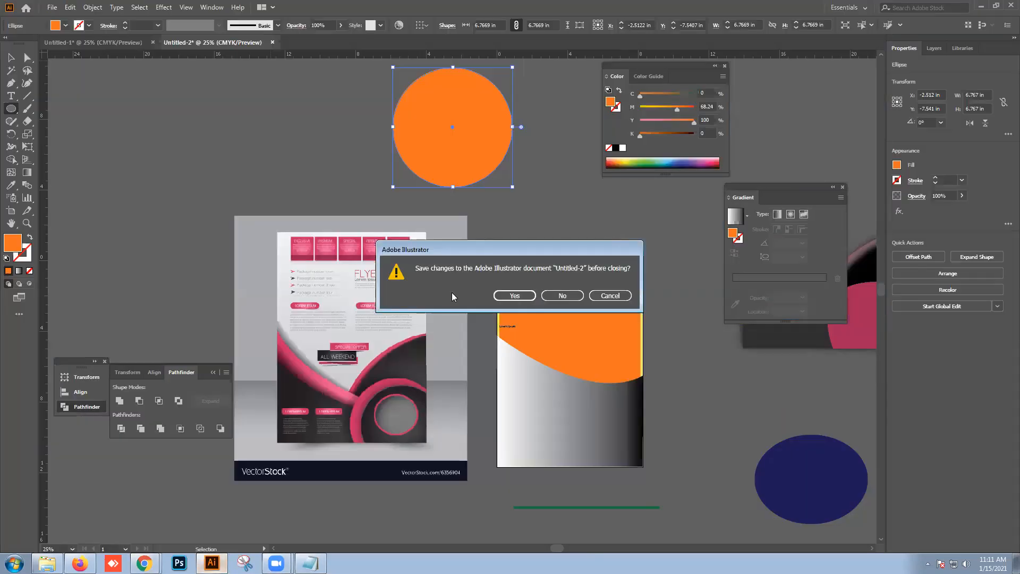
{"action": "left_click", "coordinate": [572, 298]}
- Delete the stray object near the orange circle and reposition the circle above the flyer reference and the artboard
{"action": "left_click", "coordinate": [11, 70]}
{"action": "left_click", "coordinate": [10, 57]}
{"action": "left_click_drag", "start_coordinate": [465, 144], "coordinate": [530, 187]}
{"action": "key", "text": "Delete"}
{"action": "scroll", "coordinate": [526, 189], "scroll_direction": "up", "scroll_amount": 2}
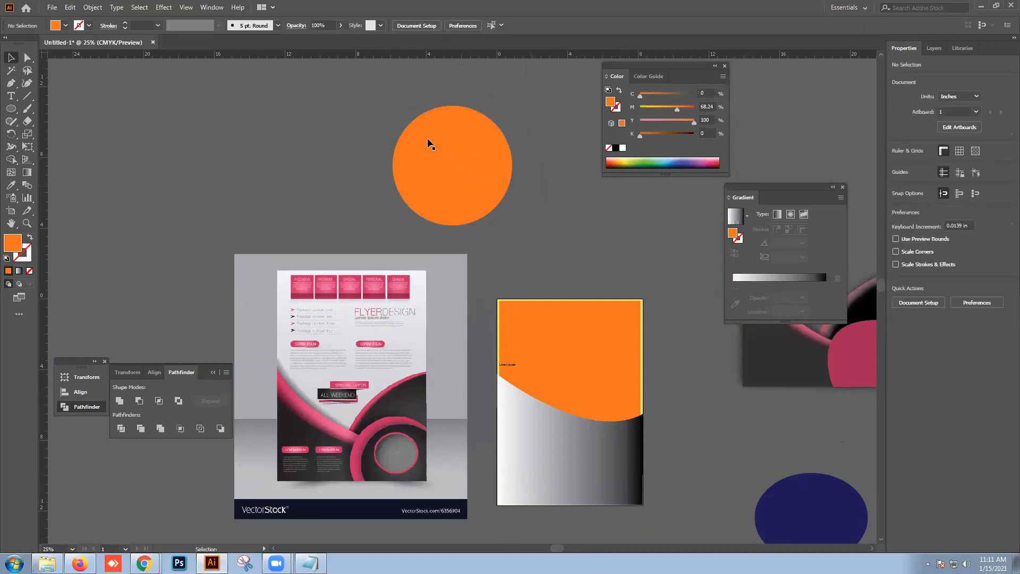
{"action": "left_click", "coordinate": [466, 168]}
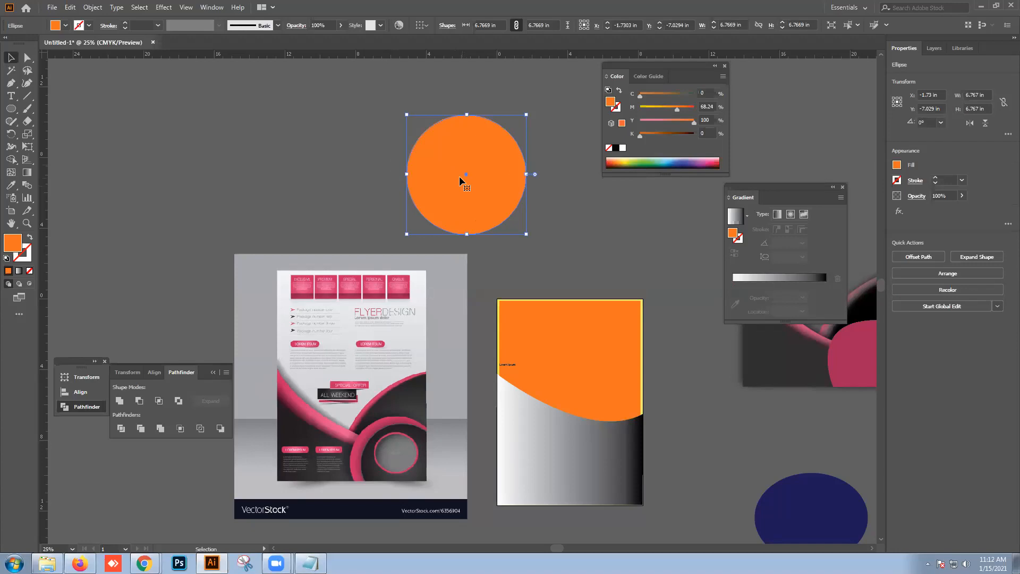
{"action": "left_click_drag", "start_coordinate": [460, 181], "coordinate": [442, 160]}
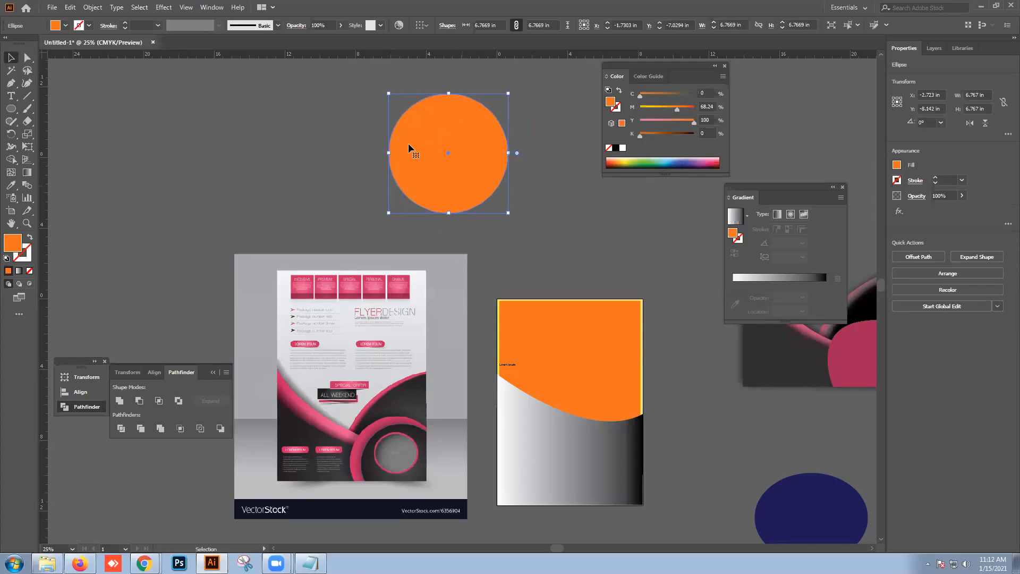
- Draw three vertical line segments across the orange circle, the last one about 7.58 in long
{"action": "left_click", "coordinate": [27, 95]}
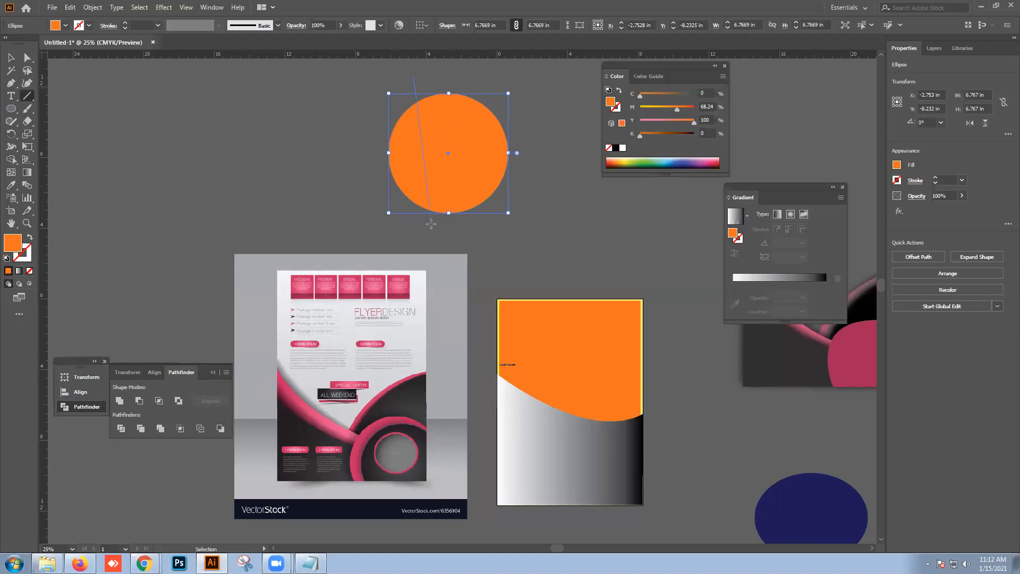
{"action": "left_click_drag", "start_coordinate": [431, 224], "coordinate": [431, 224]}
{"action": "left_click_drag", "start_coordinate": [456, 77], "coordinate": [474, 207]}
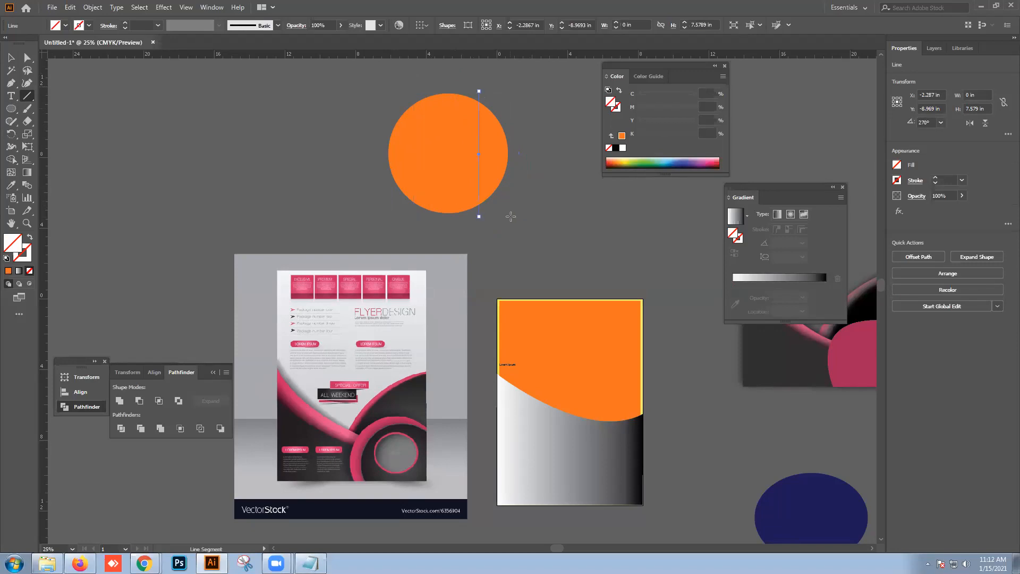
- Select the orange circle with its three lines and distribute them evenly, trying the vertical and horizontal distribution options
{"action": "left_click", "coordinate": [11, 57]}
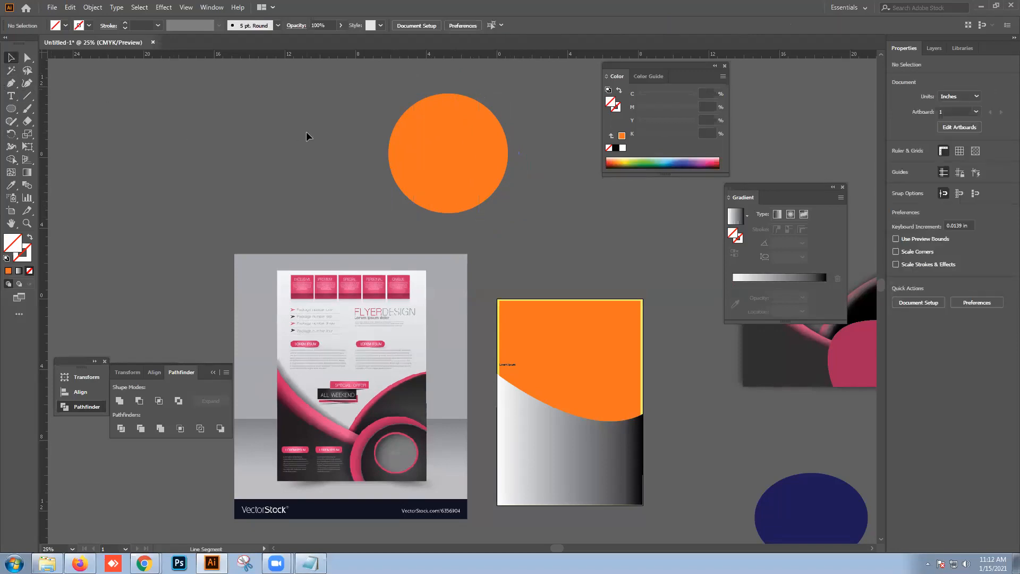
{"action": "left_click_drag", "start_coordinate": [307, 136], "coordinate": [540, 174]}
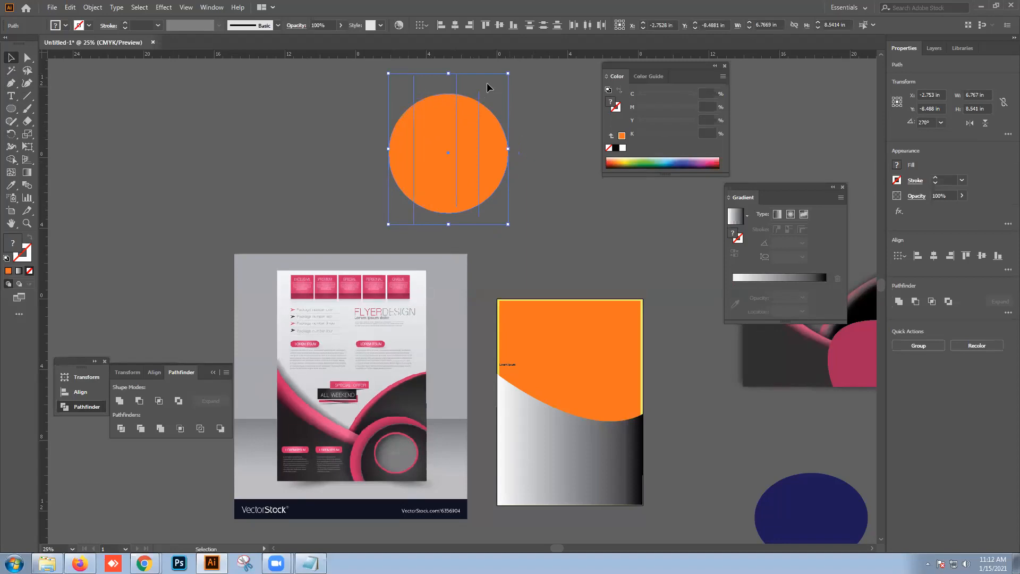
{"action": "left_click", "coordinate": [542, 31]}
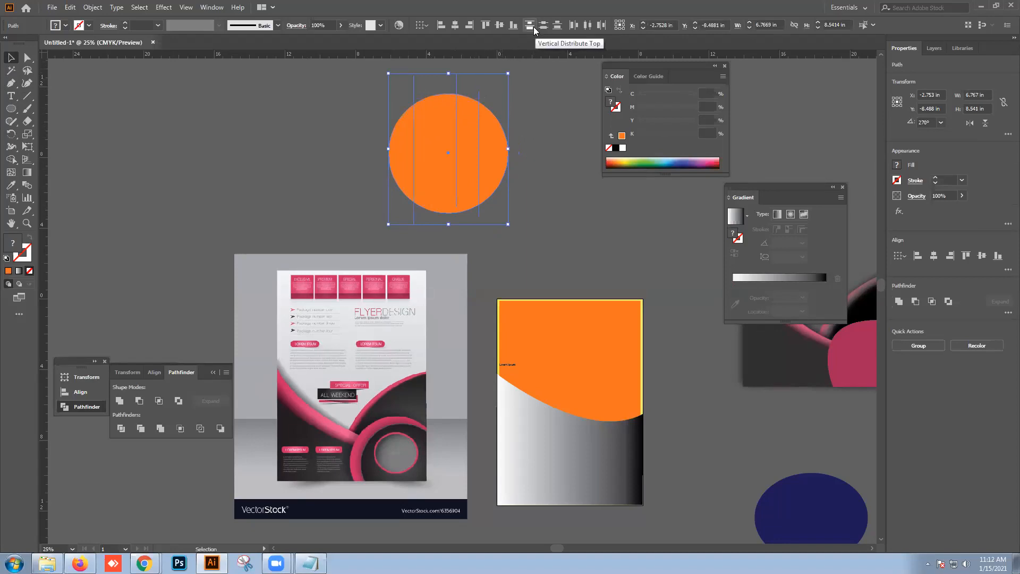
{"action": "left_click", "coordinate": [544, 30]}
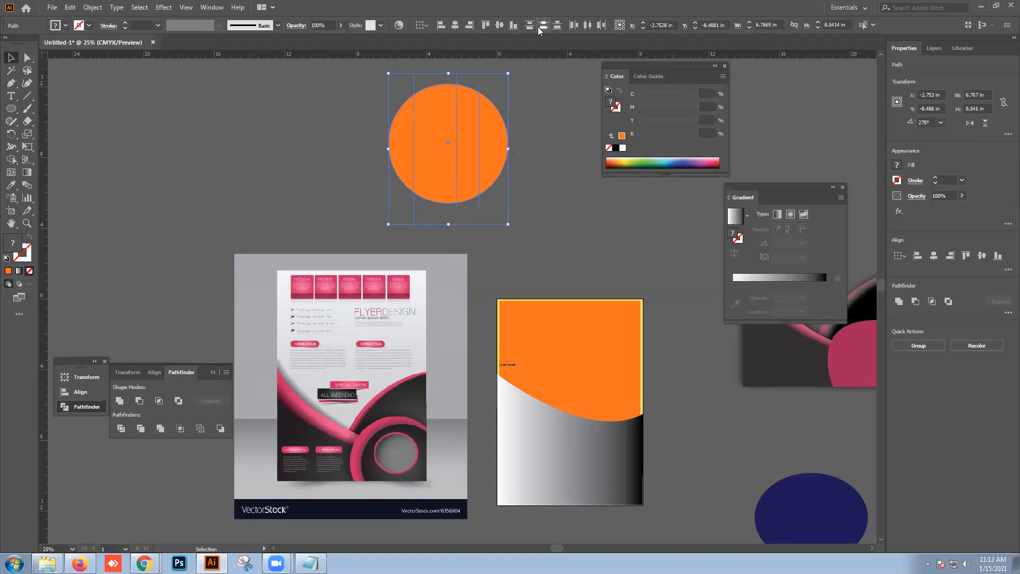
{"action": "left_click", "coordinate": [531, 27]}
{"action": "left_click", "coordinate": [543, 27]}
{"action": "left_click", "coordinate": [563, 26]}
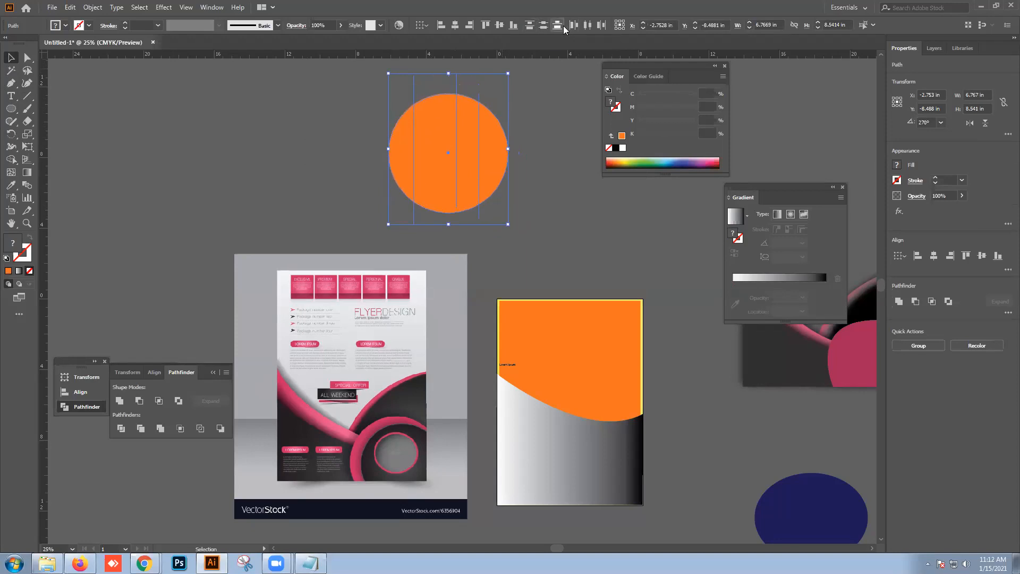
{"action": "left_click", "coordinate": [574, 25]}
{"action": "left_click", "coordinate": [587, 25]}
{"action": "left_click", "coordinate": [601, 25]}
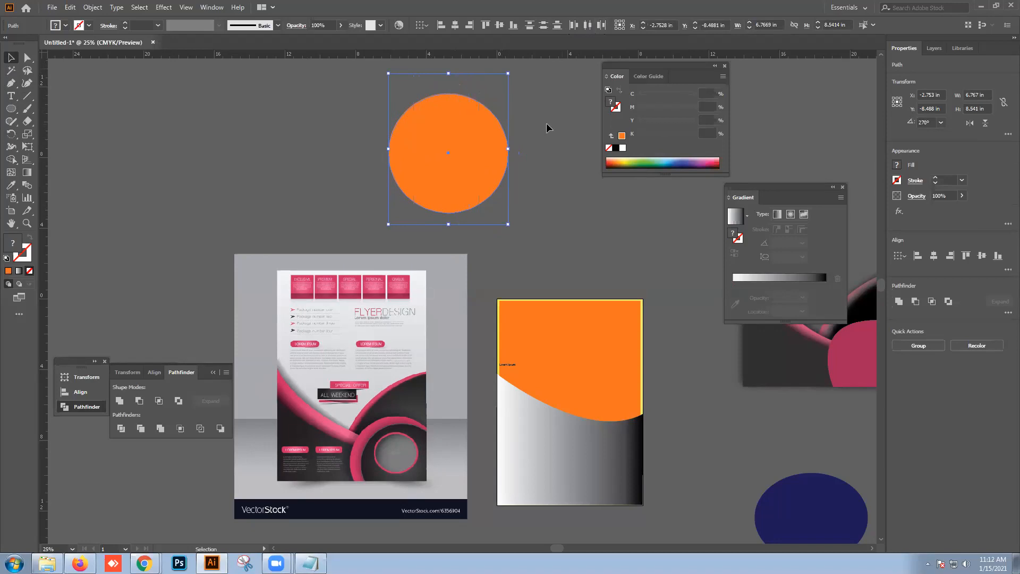
{"action": "key", "text": "ctrl+shift+b"}
{"action": "key", "text": "ctrl+shift+b"}
- Reselect the circle and its lines and align them all to their horizontal centre
{"action": "left_click", "coordinate": [554, 158]}
{"action": "left_click_drag", "start_coordinate": [375, 122], "coordinate": [554, 184]}
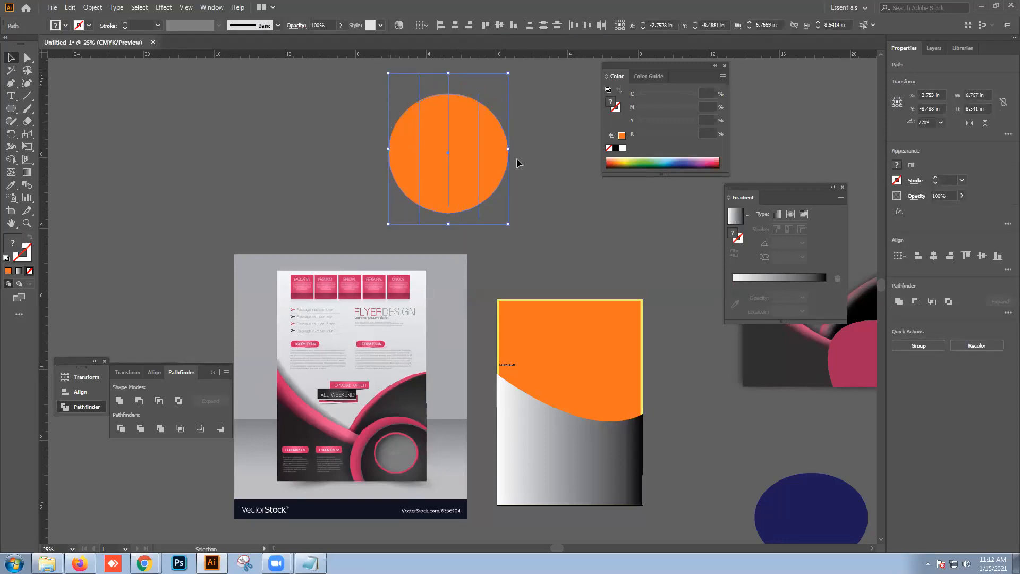
{"action": "left_click", "coordinate": [456, 26]}
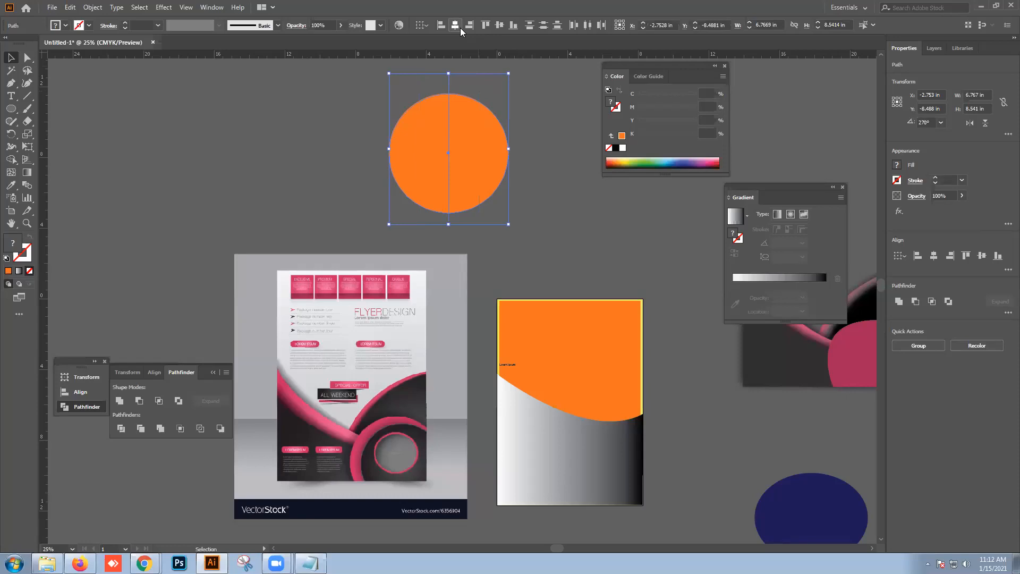
- Undo the last horizontal alignment and centre the circle and its dividing lines vertically on each other
{"action": "key", "text": "ctrl+z"}
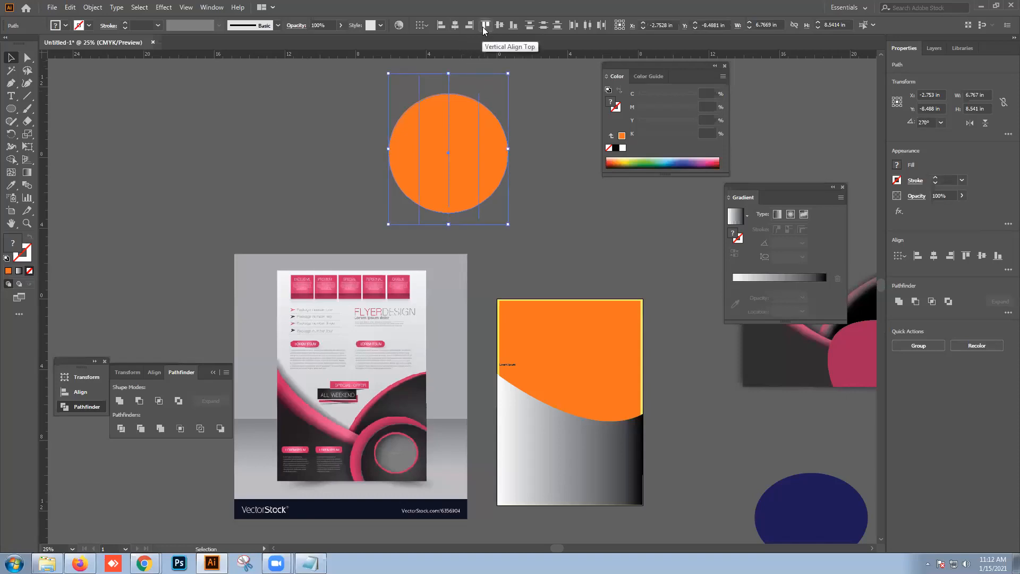
{"action": "left_click", "coordinate": [500, 26]}
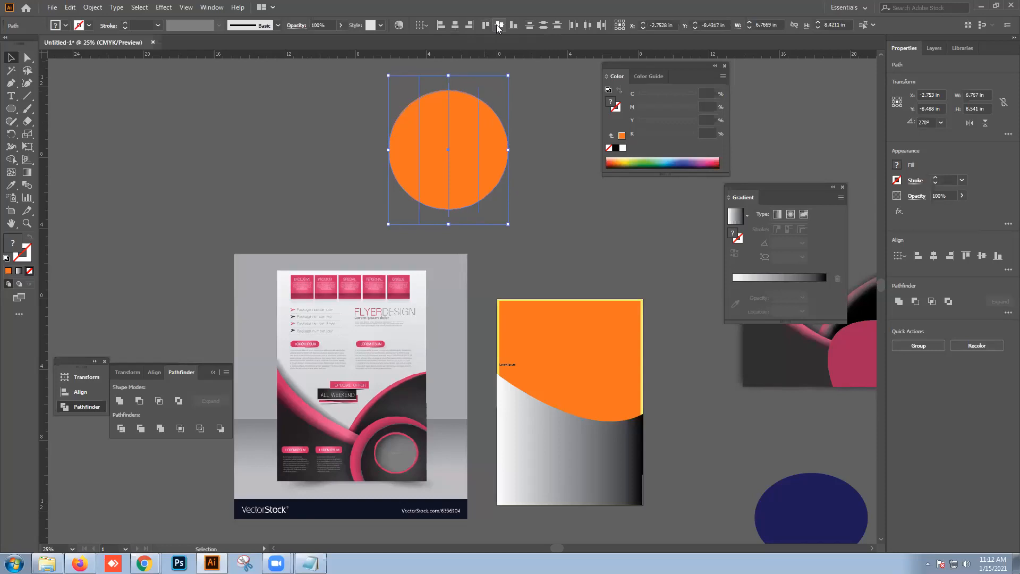
- Divide the orange circle along its vertical lines with Pathfinder and ungroup the resulting strips
{"action": "left_click_drag", "start_coordinate": [550, 147], "coordinate": [277, 100]}
{"action": "left_click", "coordinate": [121, 428]}
{"action": "right_click", "coordinate": [427, 161]}
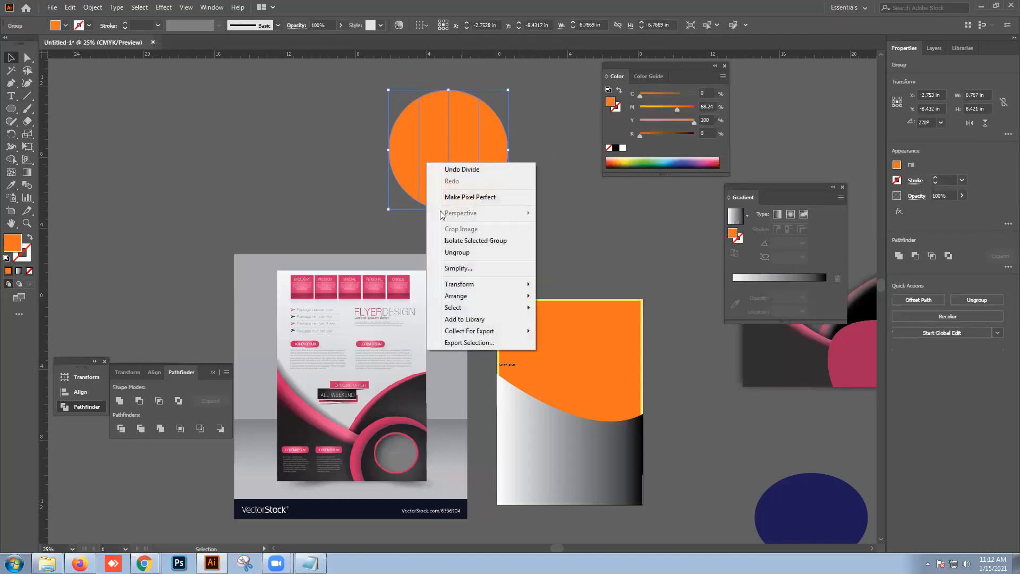
{"action": "left_click", "coordinate": [457, 252]}
{"action": "left_click", "coordinate": [592, 229]}
- Recolour the circle's second strip from the left olive and its rightmost strip green
{"action": "left_click", "coordinate": [447, 184]}
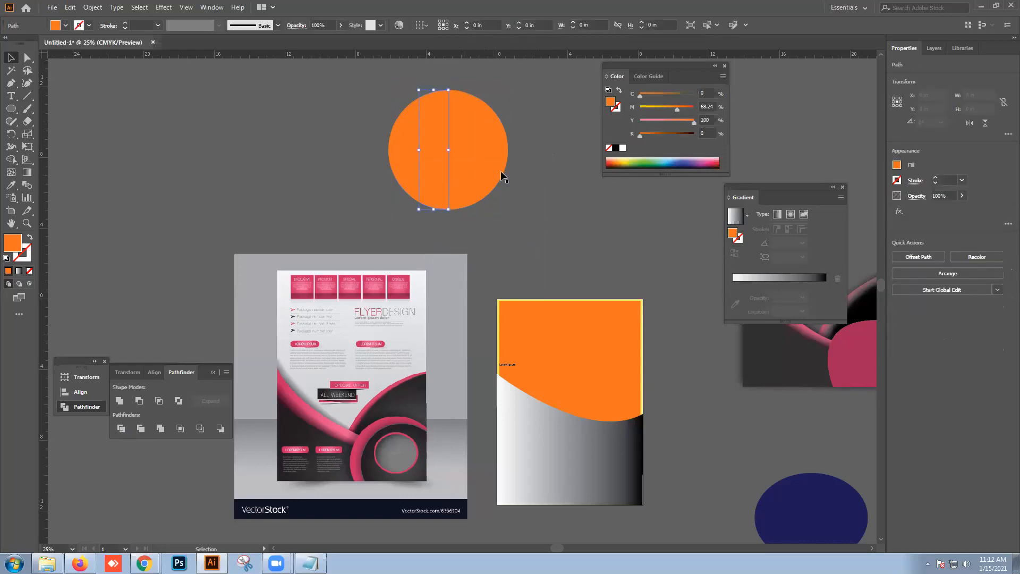
{"action": "left_click", "coordinate": [625, 161]}
{"action": "left_click", "coordinate": [588, 210]}
{"action": "left_click", "coordinate": [475, 159]}
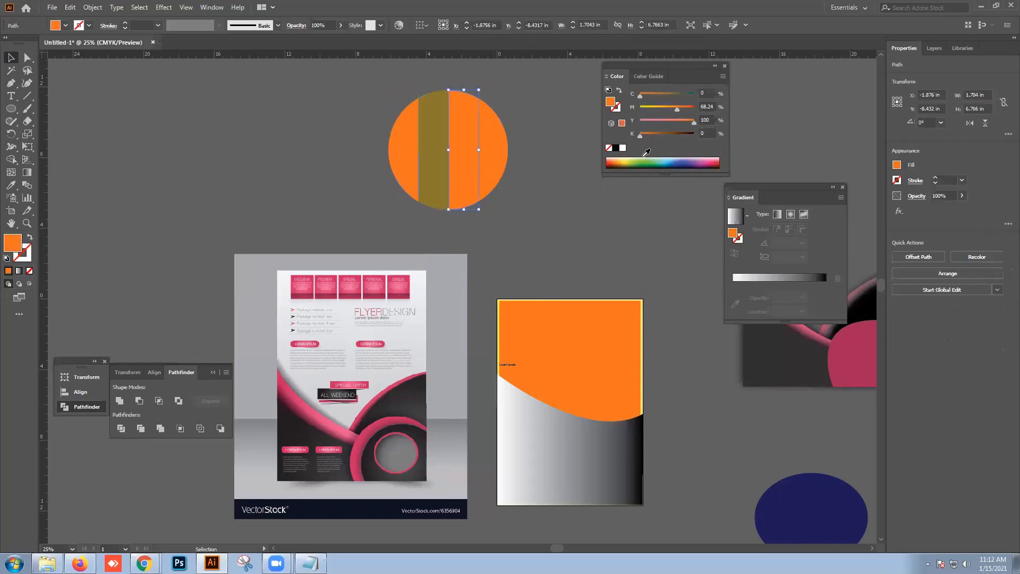
{"action": "left_click", "coordinate": [572, 177]}
{"action": "left_click", "coordinate": [499, 146]}
{"action": "left_click", "coordinate": [659, 159]}
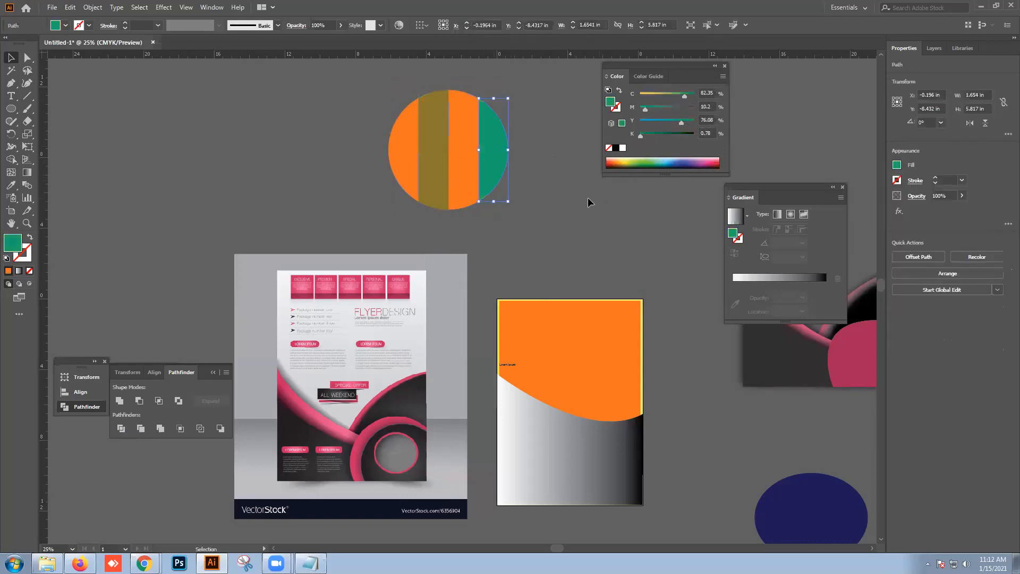
{"action": "left_click", "coordinate": [589, 201]}
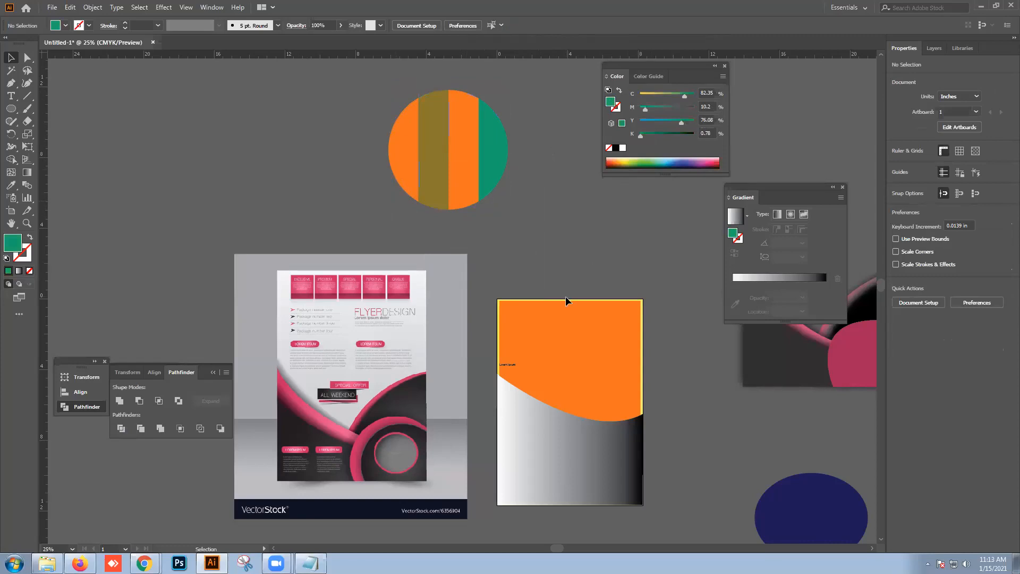
- Fill the circle's two middle strips with the white-to-black linear gradient
{"action": "scroll", "coordinate": [566, 302], "scroll_direction": "down", "scroll_amount": 1}
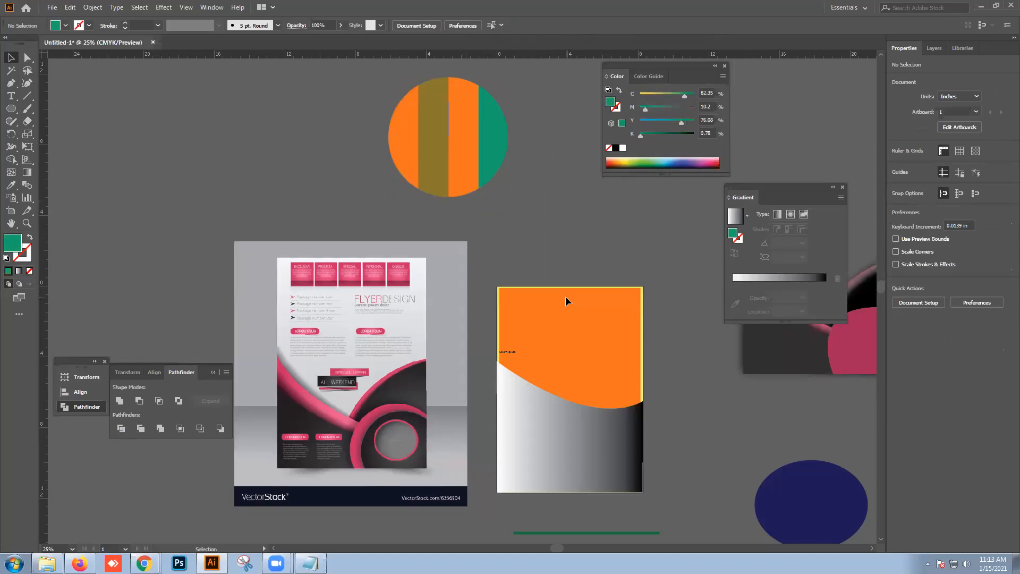
{"action": "scroll", "coordinate": [561, 282], "scroll_direction": "up", "scroll_amount": 2}
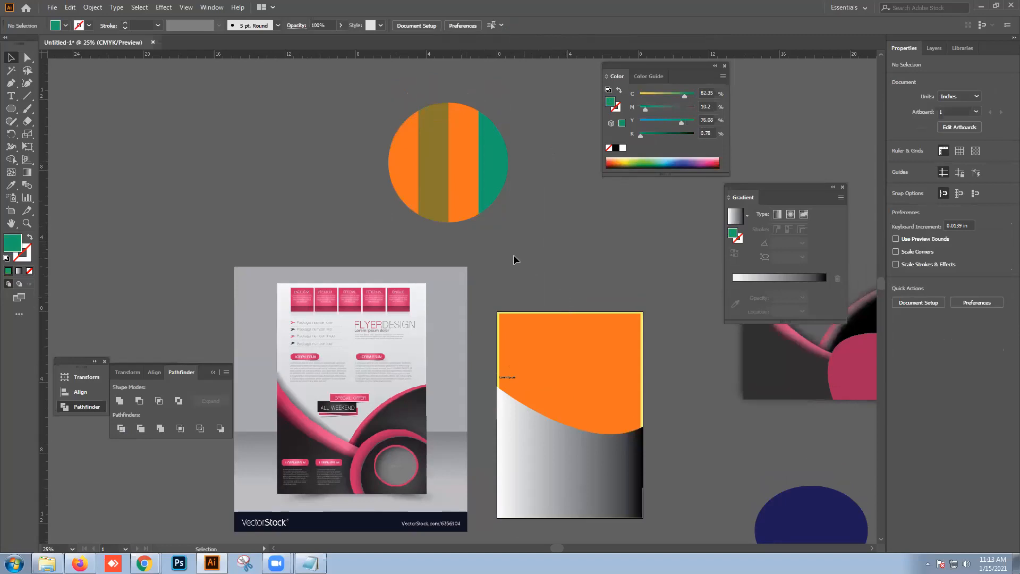
{"action": "left_click", "coordinate": [475, 166]}
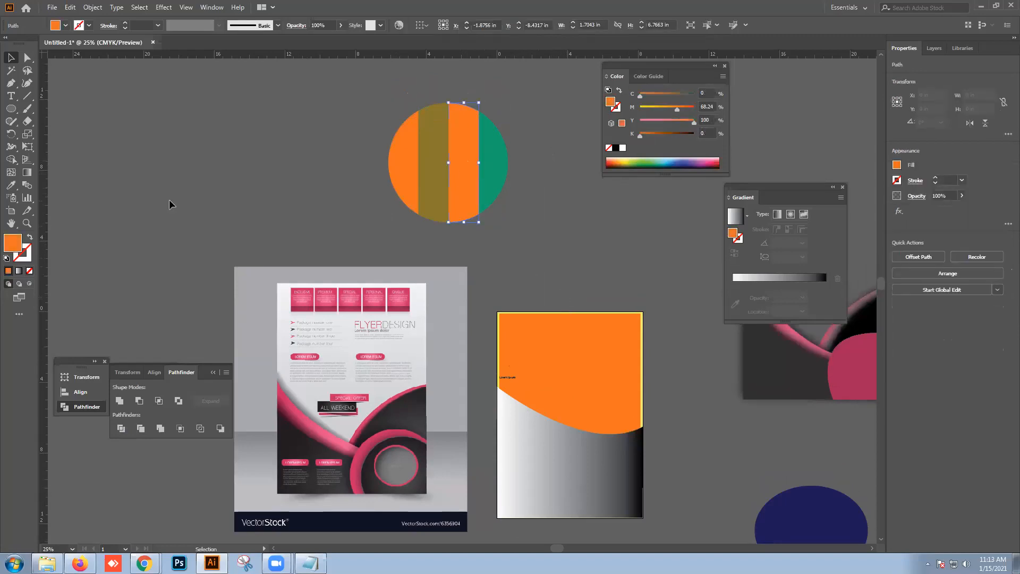
{"action": "left_click", "coordinate": [18, 271]}
{"action": "left_click", "coordinate": [428, 184]}
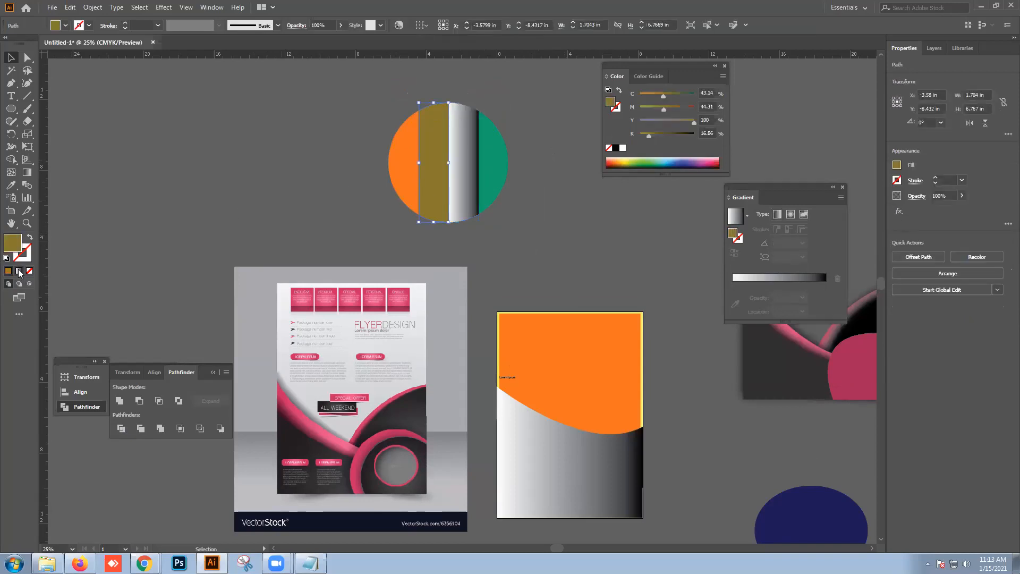
{"action": "left_click", "coordinate": [19, 271]}
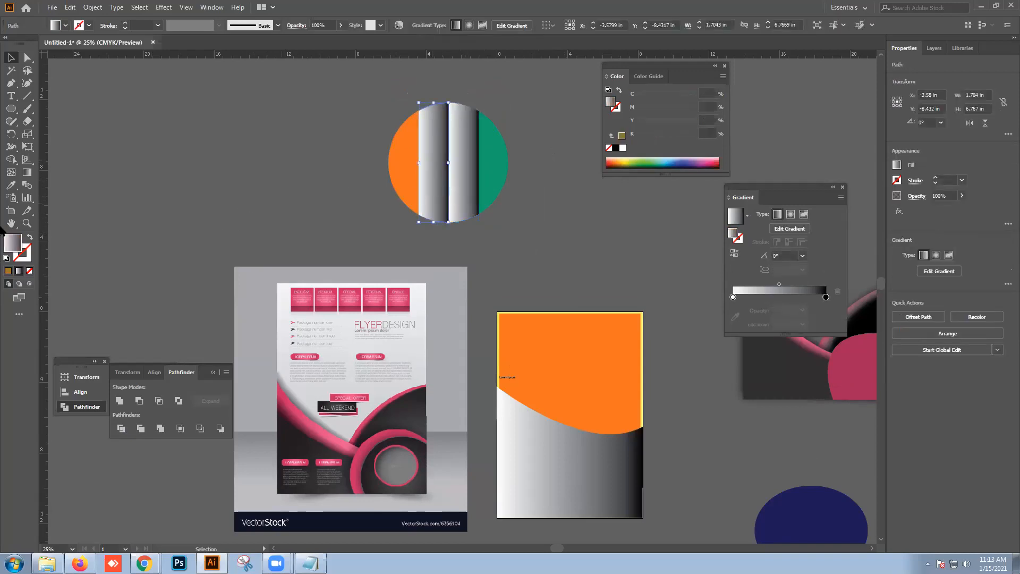
- Reverse the gradient of the second strip from the left so it runs from black to white
{"action": "left_click_drag", "start_coordinate": [733, 297], "coordinate": [754, 298]}
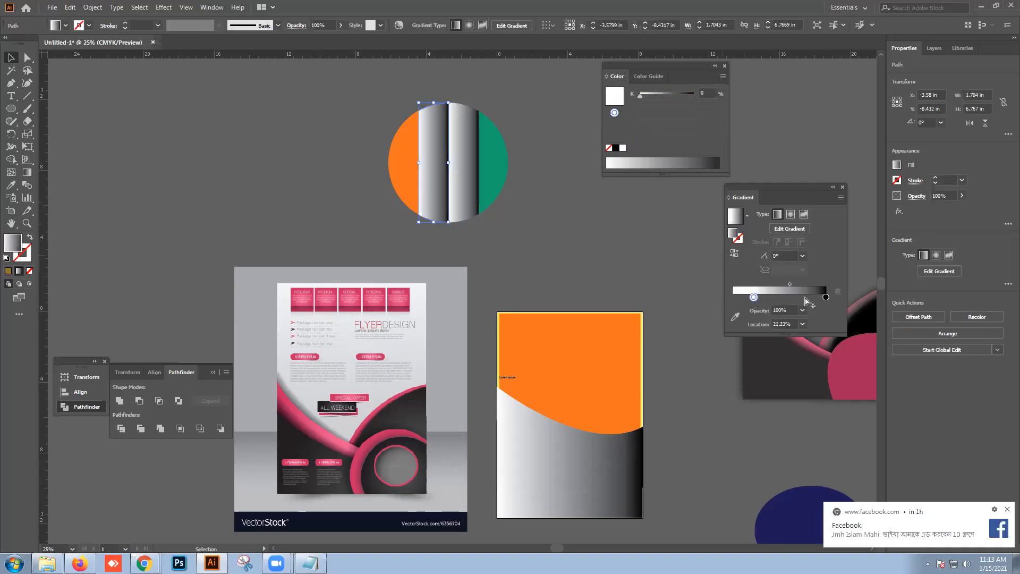
{"action": "mouse_move", "coordinate": [826, 297]}
{"action": "left_mouse_down"}
{"action": "mouse_move", "coordinate": [733, 298]}
{"action": "mouse_move", "coordinate": [826, 298]}
{"action": "left_mouse_up"}
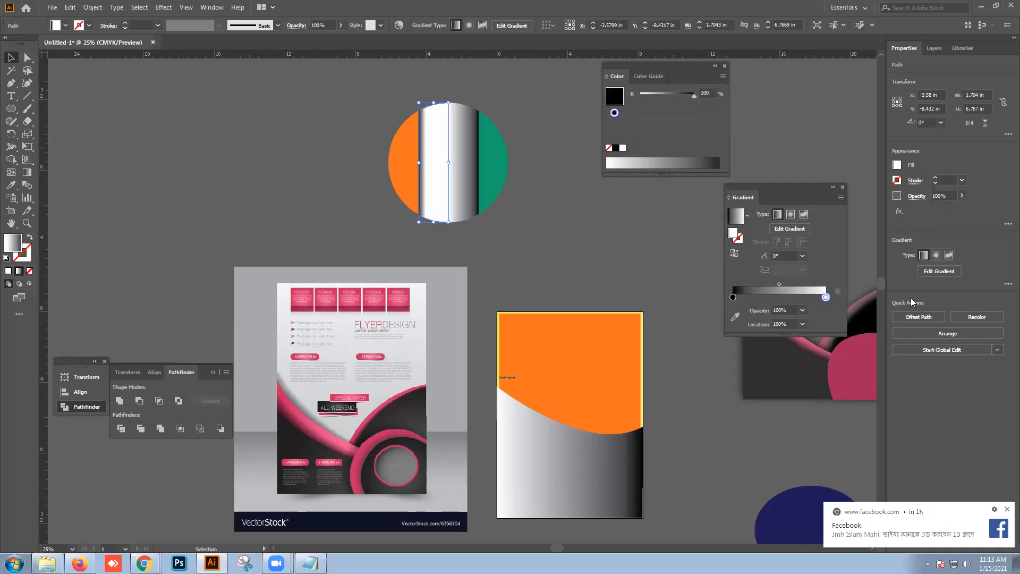
{"action": "left_click", "coordinate": [550, 239]}
- Fill the circle's rightmost and leftmost strips with the black-to-white linear gradient
{"action": "left_click", "coordinate": [493, 182]}
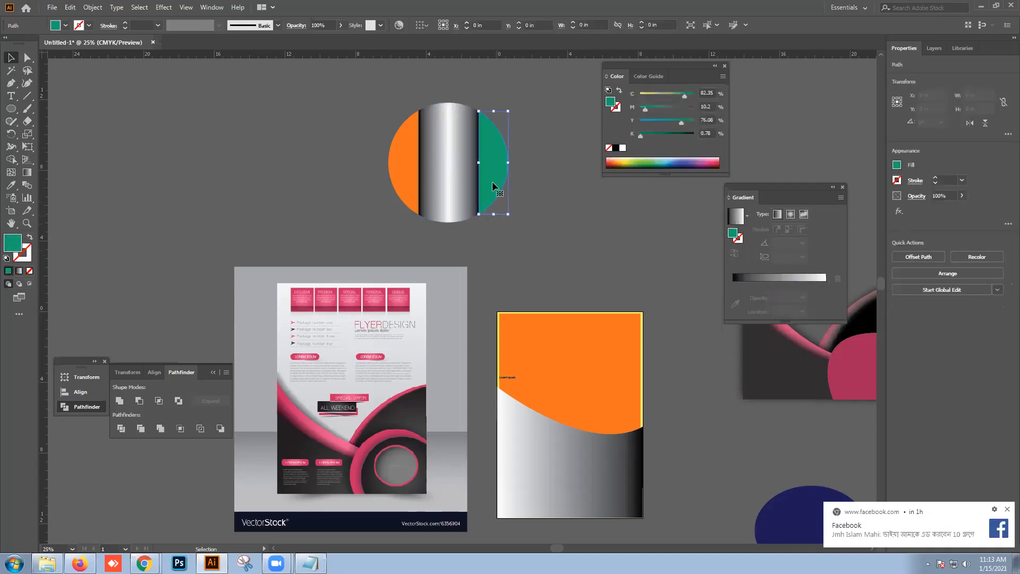
{"action": "left_click", "coordinate": [18, 271]}
{"action": "left_click", "coordinate": [345, 178]}
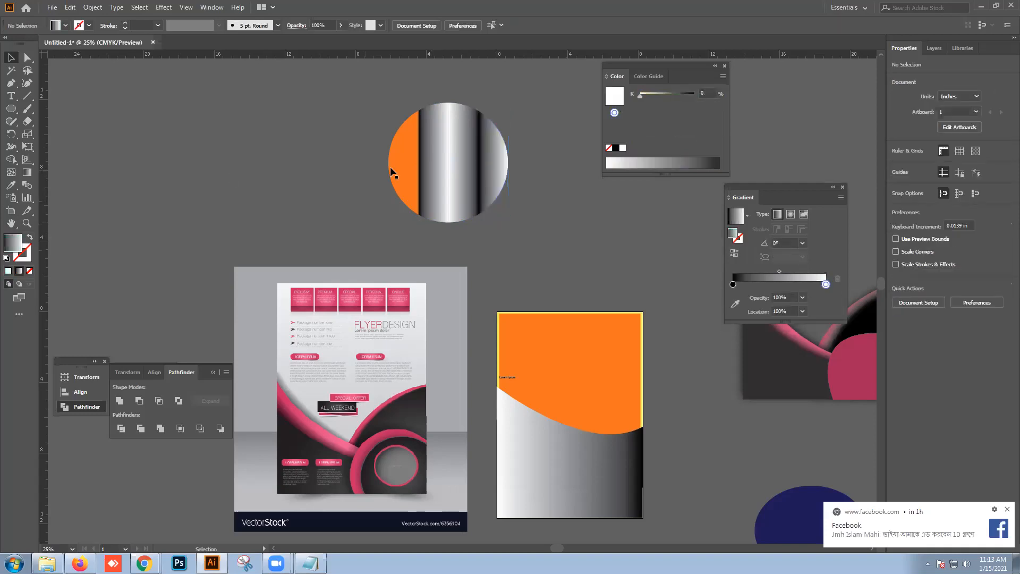
{"action": "left_click", "coordinate": [395, 173]}
{"action": "left_click", "coordinate": [18, 271]}
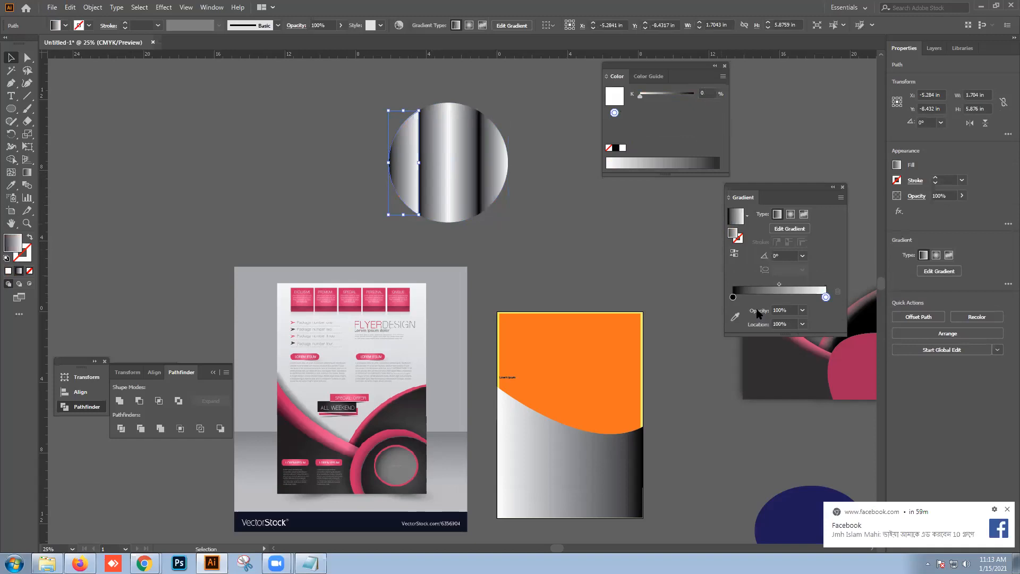
- Reverse the leftmost strip's gradient so it runs from white to black
{"action": "mouse_move", "coordinate": [733, 297]}
{"action": "left_mouse_down"}
{"action": "mouse_move", "coordinate": [826, 298]}
{"action": "mouse_move", "coordinate": [732, 297]}
{"action": "left_mouse_up"}
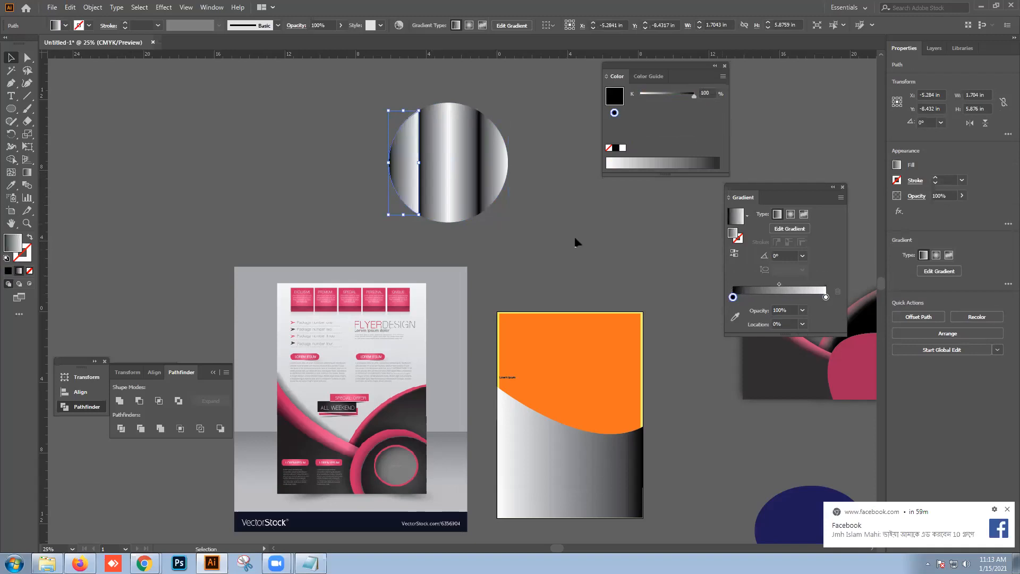
{"action": "left_click", "coordinate": [577, 242]}
{"action": "left_click_drag", "start_coordinate": [733, 284], "coordinate": [827, 297]}
{"action": "left_click", "coordinate": [414, 169]}
{"action": "left_click", "coordinate": [542, 231]}
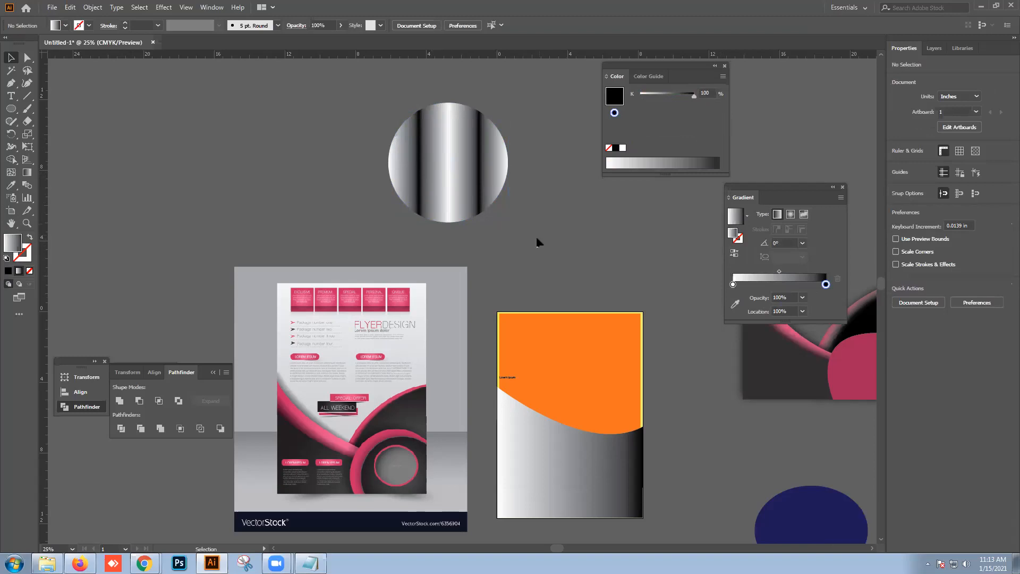
- Switch to the Chrome window with the Google image results for brochure design
{"action": "scroll", "coordinate": [491, 437], "scroll_direction": "down", "scroll_amount": 2}
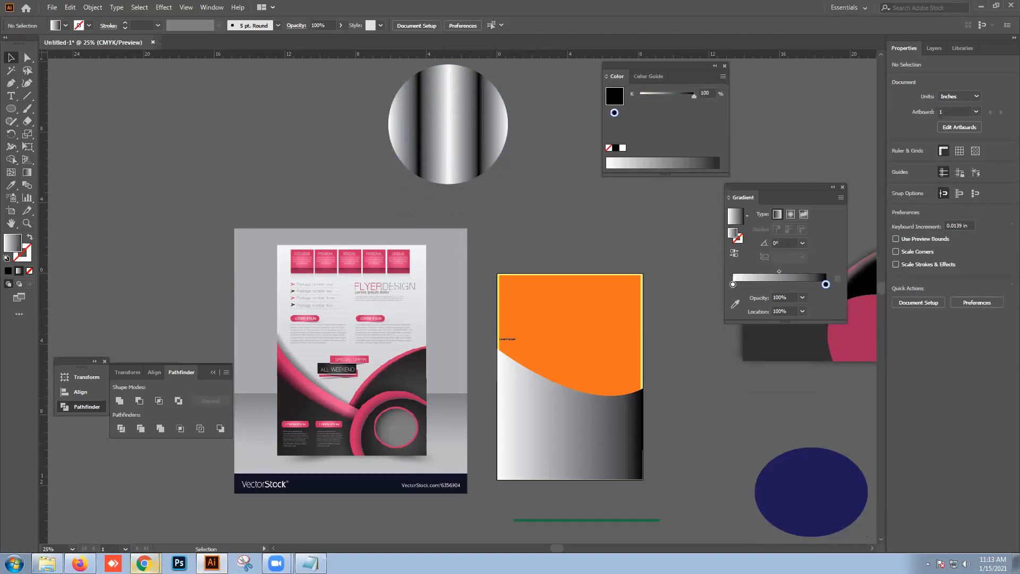
{"action": "mouse_move", "coordinate": [144, 565]}
{"action": "left_click", "coordinate": [143, 539]}
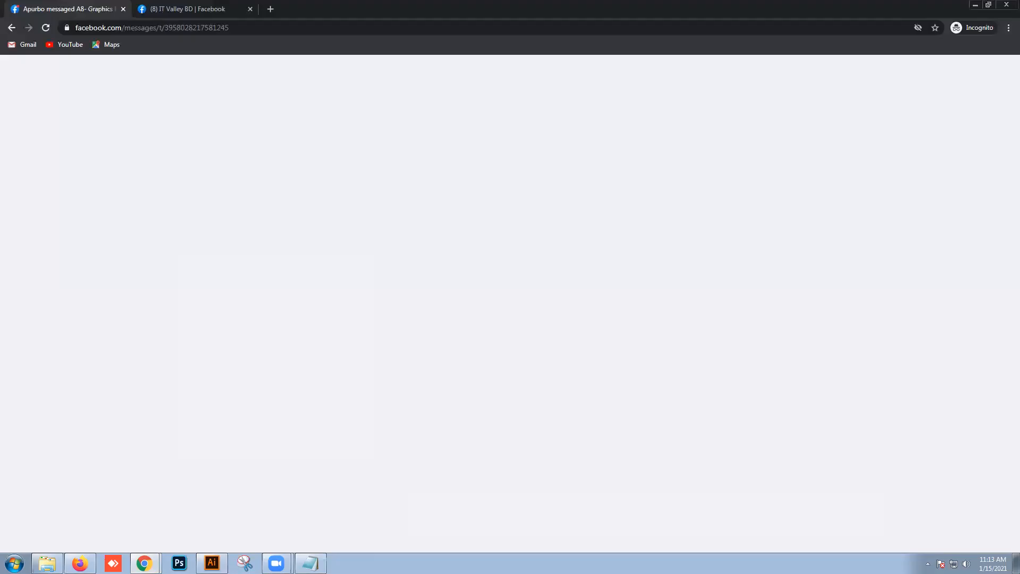
{"action": "left_click", "coordinate": [145, 522]}
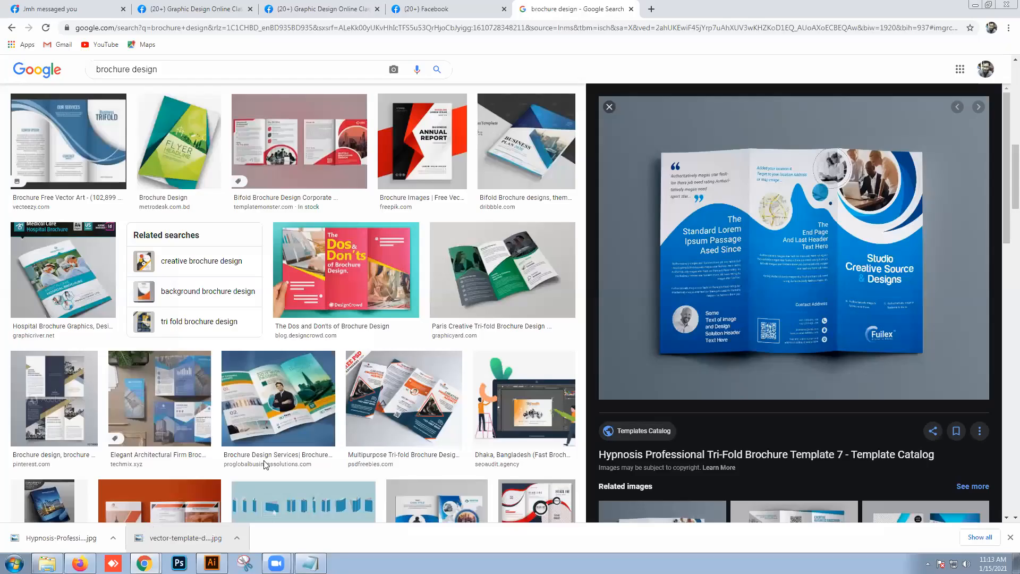
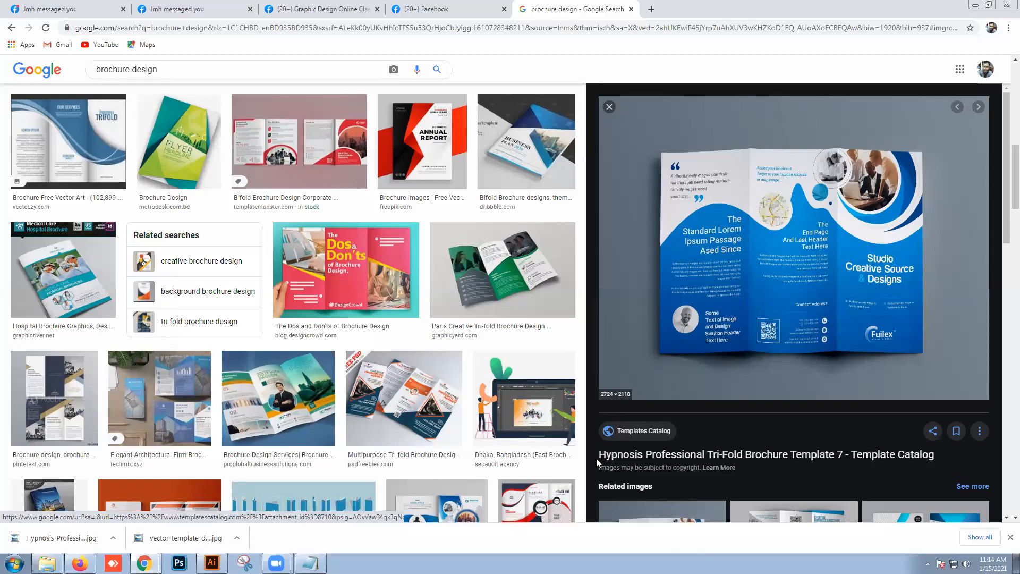
- Browse the brochure design image results and preview the red and navy brochure vector from all-free-download.com
{"action": "scroll", "coordinate": [535, 466], "scroll_direction": "down", "scroll_amount": 2}
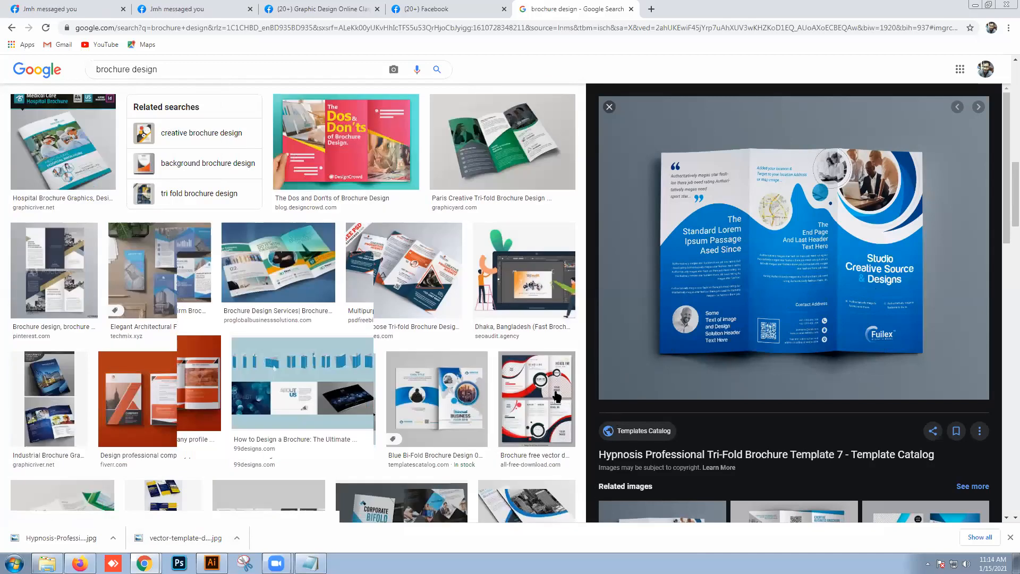
{"action": "left_click", "coordinate": [553, 395]}
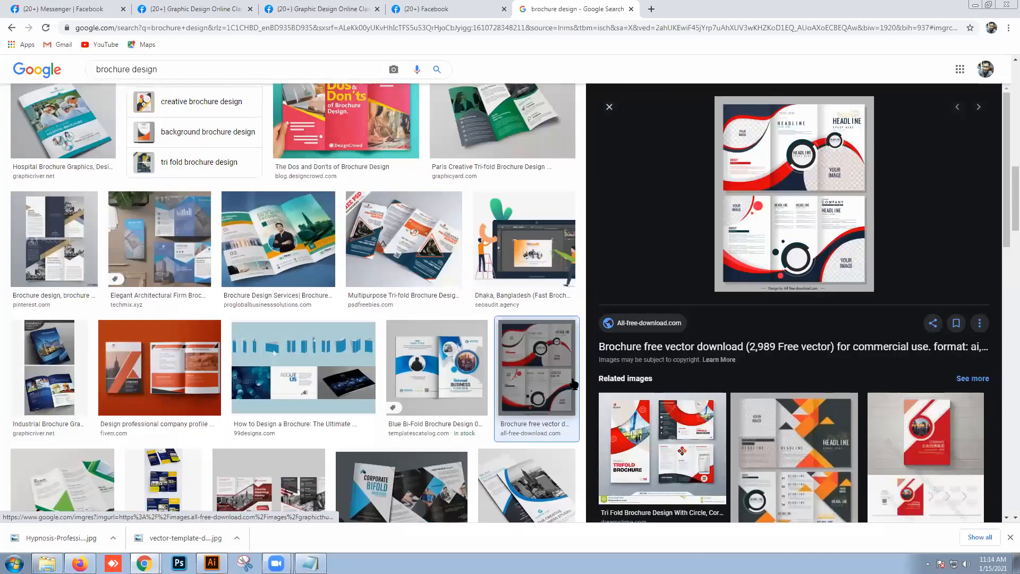
{"action": "scroll", "coordinate": [575, 381], "scroll_direction": "down", "scroll_amount": 1}
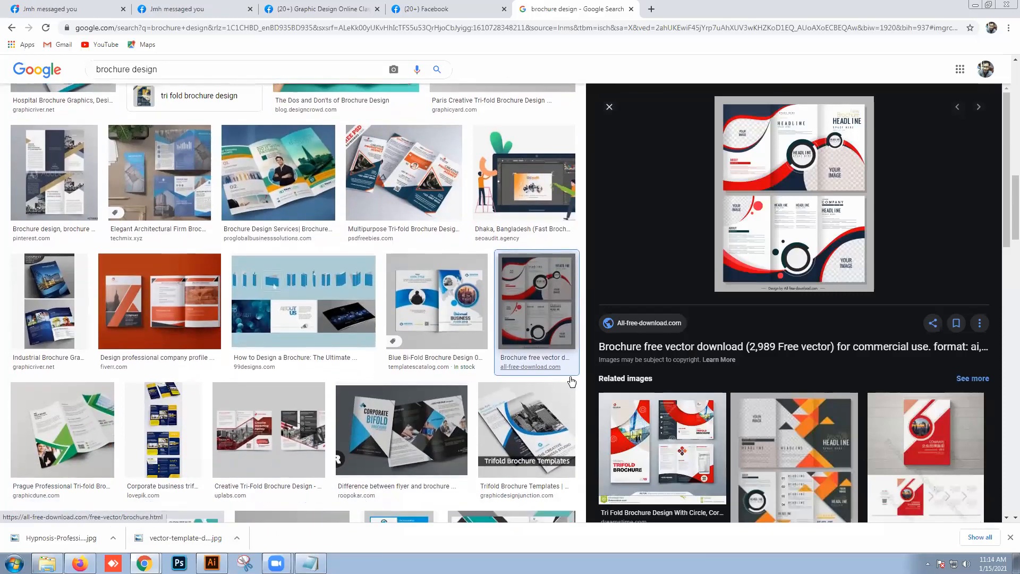
{"action": "scroll", "coordinate": [572, 381], "scroll_direction": "down", "scroll_amount": 7}
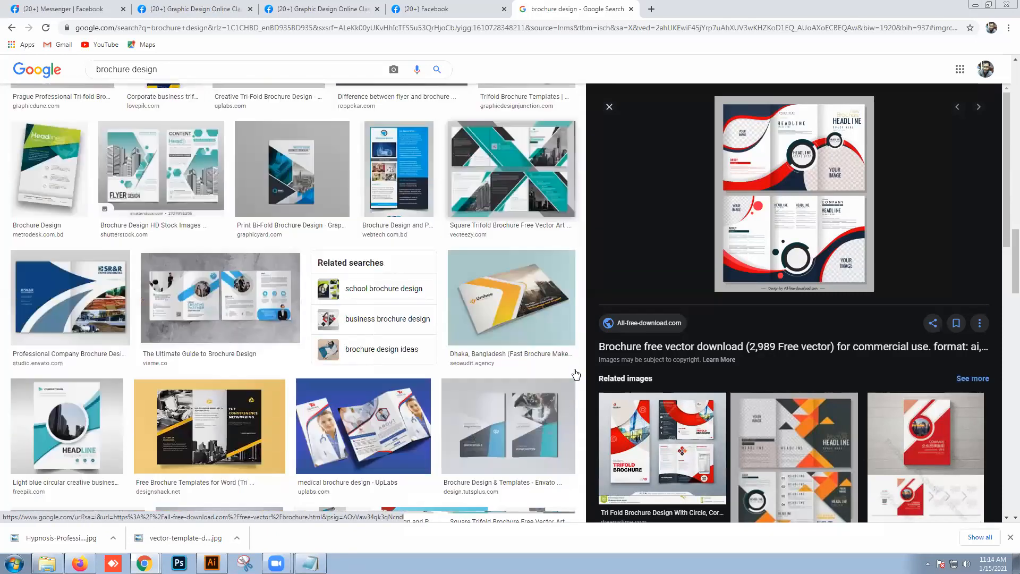
{"action": "scroll", "coordinate": [429, 372], "scroll_direction": "down", "scroll_amount": 2}
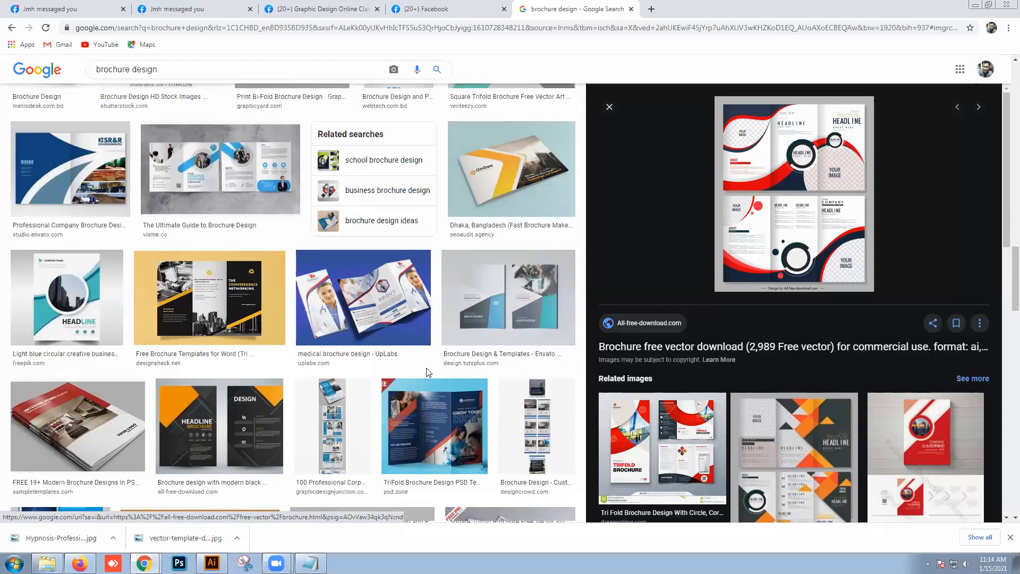
{"action": "scroll", "coordinate": [121, 287], "scroll_direction": "down", "scroll_amount": 4}
{"action": "scroll", "coordinate": [121, 270], "scroll_direction": "up", "scroll_amount": 2}
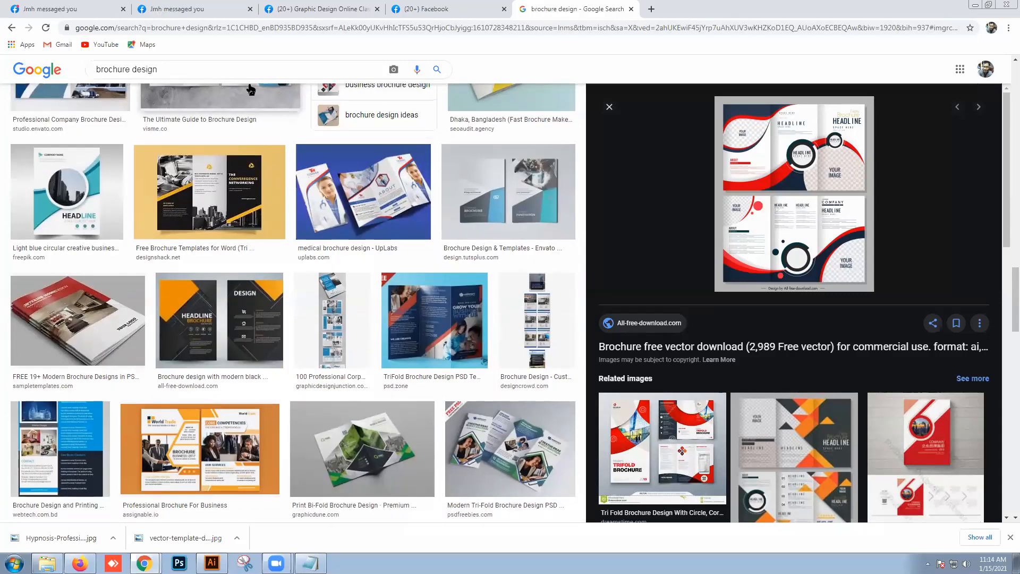
- Search Google Images for "brochure design size"
{"action": "left_click_drag", "start_coordinate": [164, 66], "coordinate": [138, 67]}
{"action": "left_click", "coordinate": [174, 68]}
{"action": "type", "text": "s"}
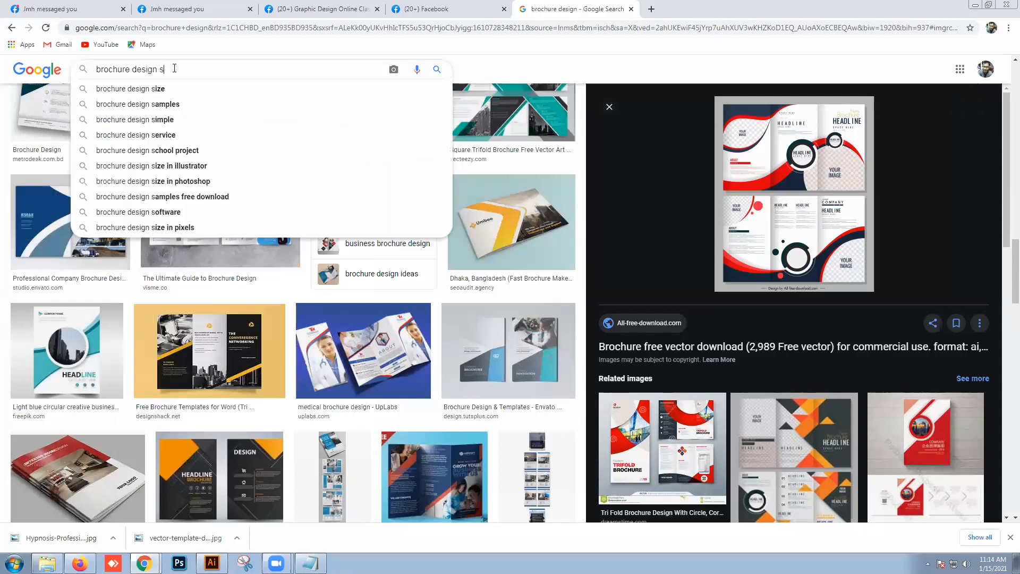
{"action": "left_click", "coordinate": [171, 89]}
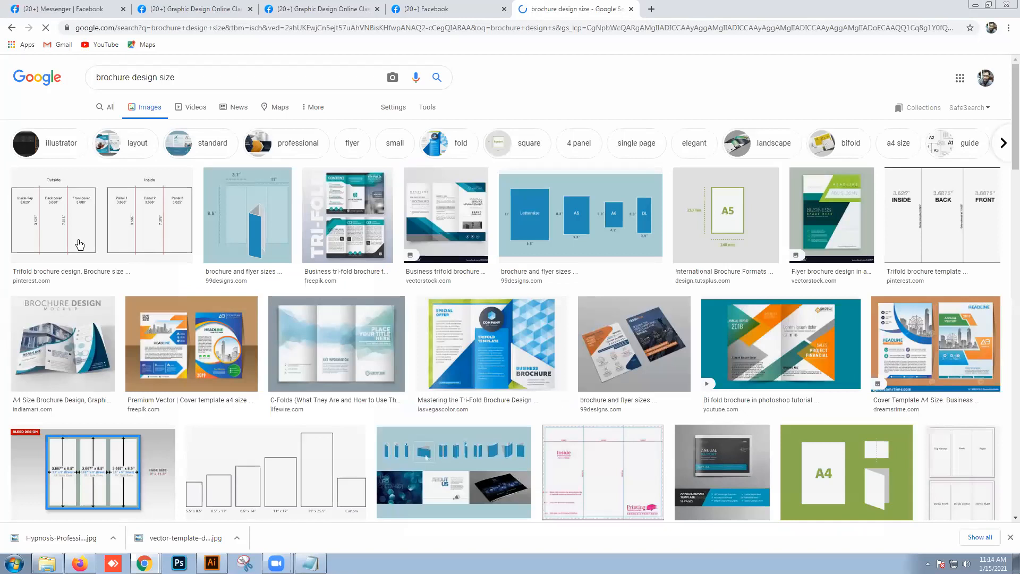
- Preview the Pinterest tri-fold panel layout and the 99designs folded brochure diagram to check the brochure dimensions
{"action": "left_click", "coordinate": [79, 244]}
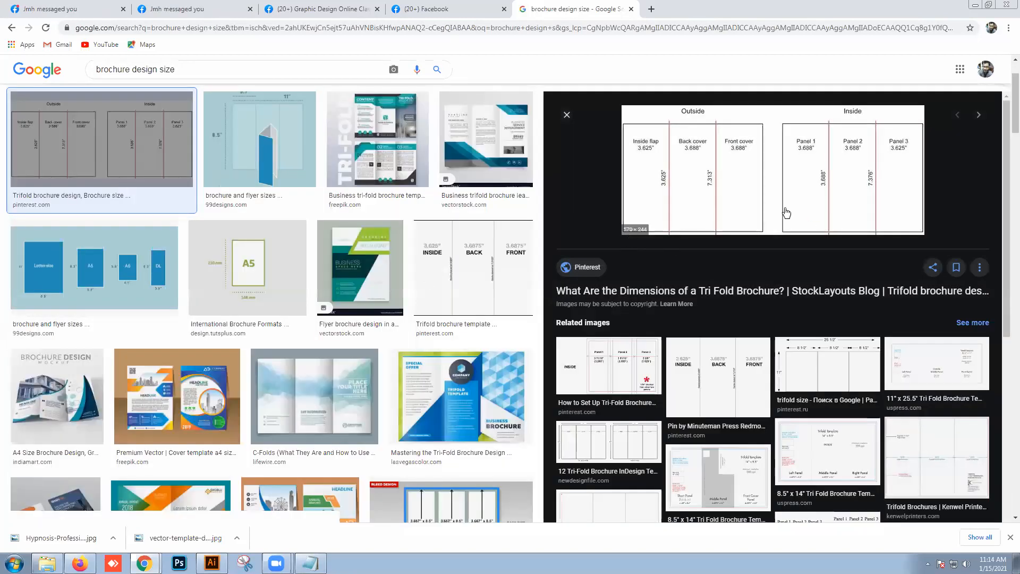
{"action": "scroll", "coordinate": [339, 212], "scroll_direction": "up", "scroll_amount": 2}
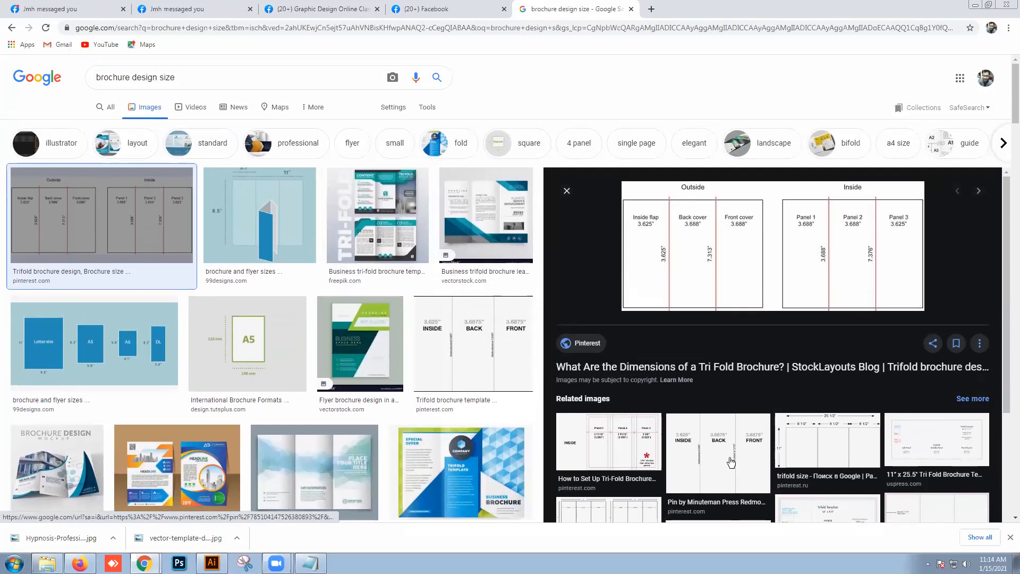
{"action": "left_click", "coordinate": [274, 238]}
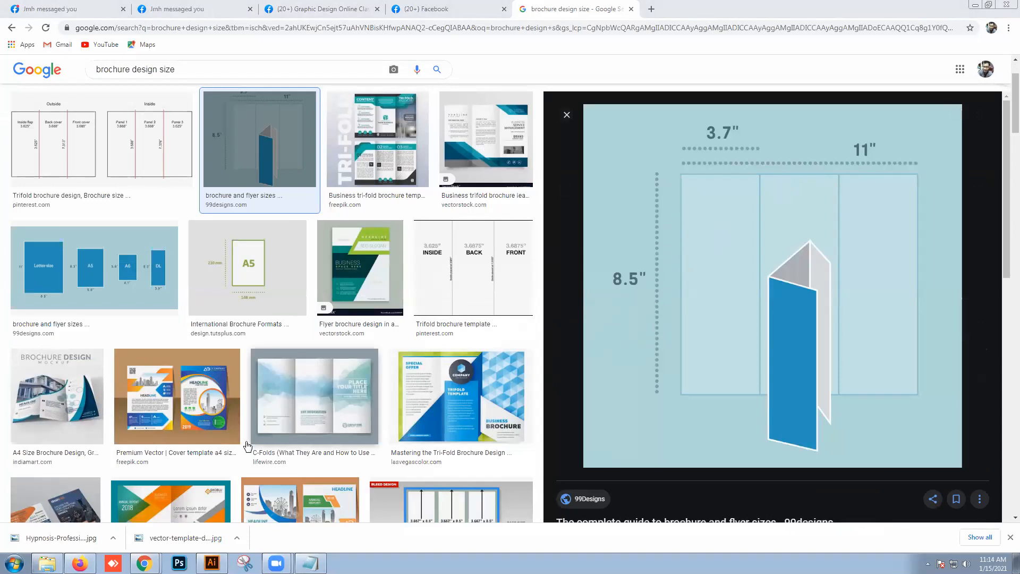
{"action": "key", "text": "alt+Tab"}
{"action": "left_click", "coordinate": [52, 7]}
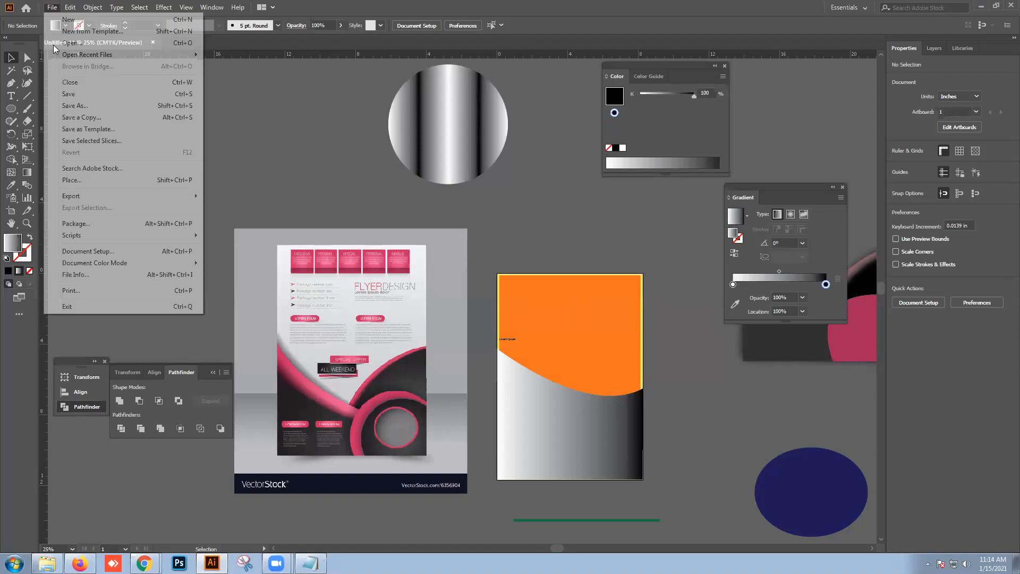
{"action": "left_click", "coordinate": [85, 42]}
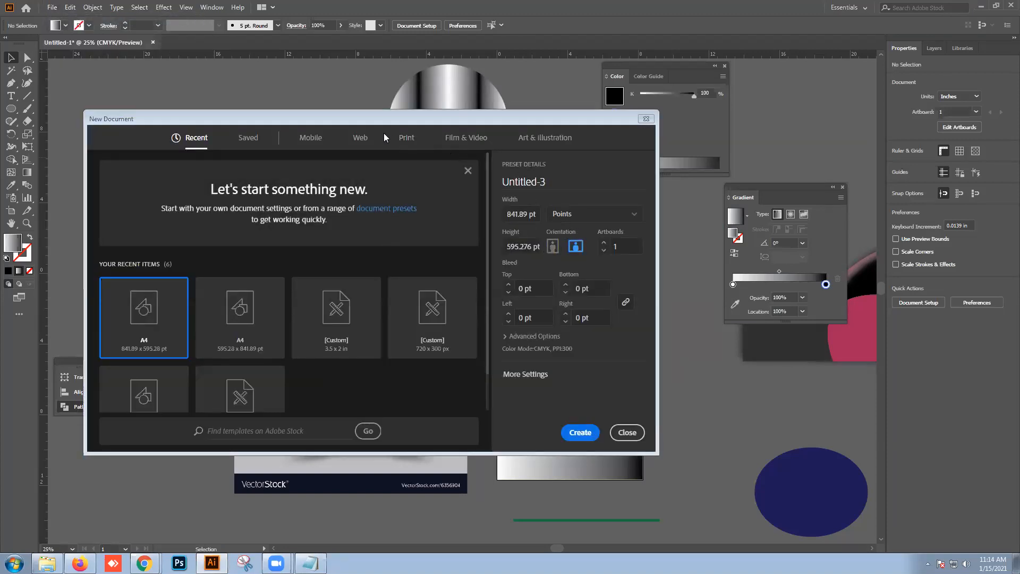
{"action": "left_click", "coordinate": [407, 137]}
{"action": "left_click", "coordinate": [240, 201]}
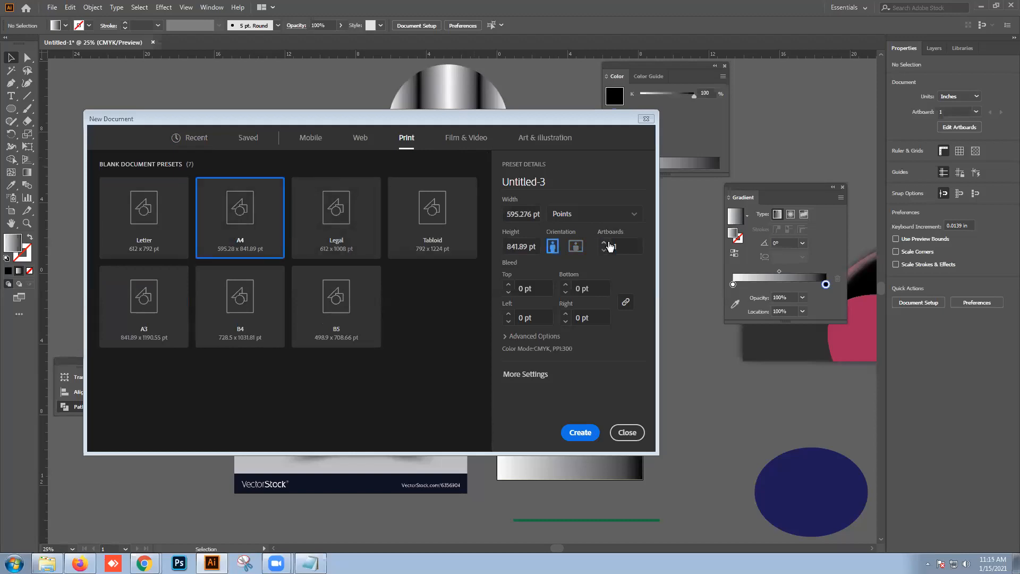
{"action": "left_click", "coordinate": [583, 215]}
{"action": "left_click", "coordinate": [561, 271]}
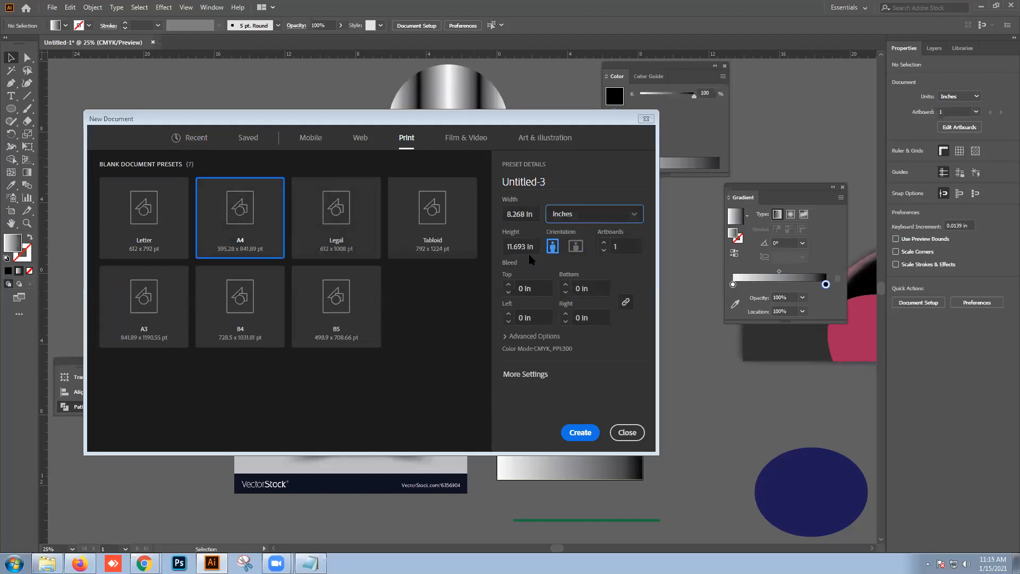
{"action": "left_click", "coordinate": [515, 248]}
{"action": "left_click", "coordinate": [514, 215]}
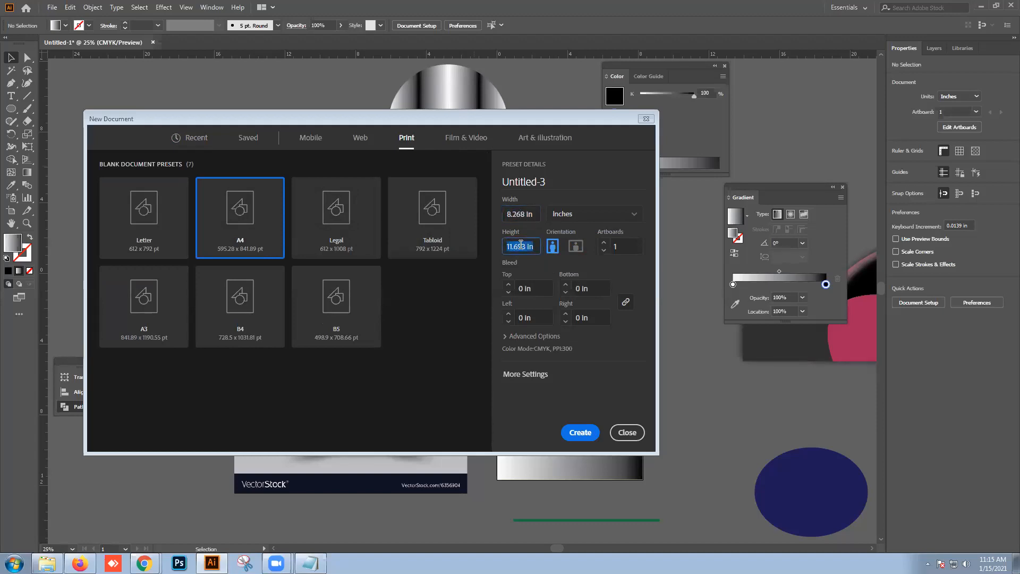
{"action": "left_click", "coordinate": [626, 432]}
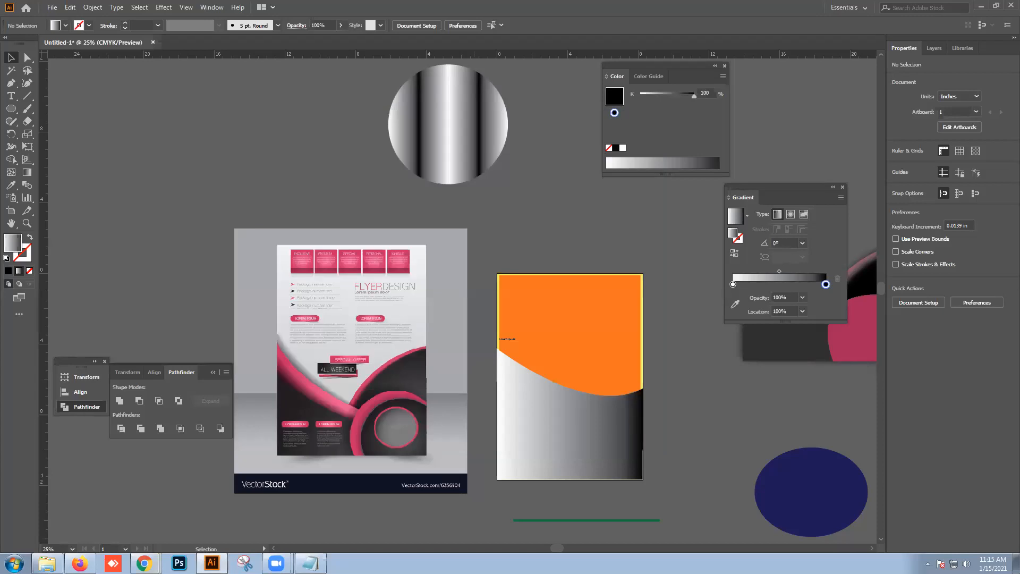
- Switch to the Chrome window with the image results and preview the 99designs chart of Letter, A5, A6 and DL brochure sizes
{"action": "left_click", "coordinate": [144, 564]}
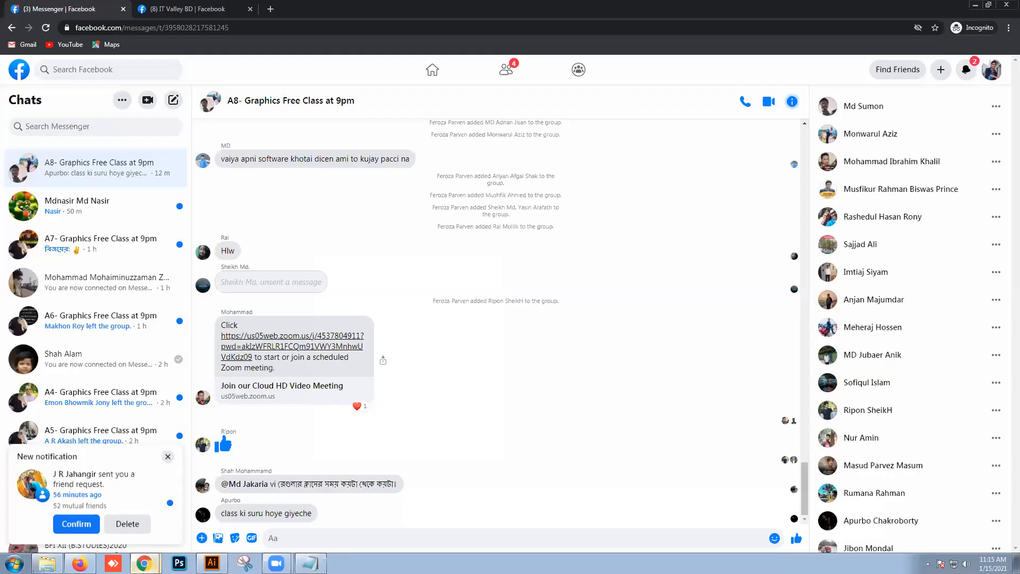
{"action": "left_click", "coordinate": [151, 524]}
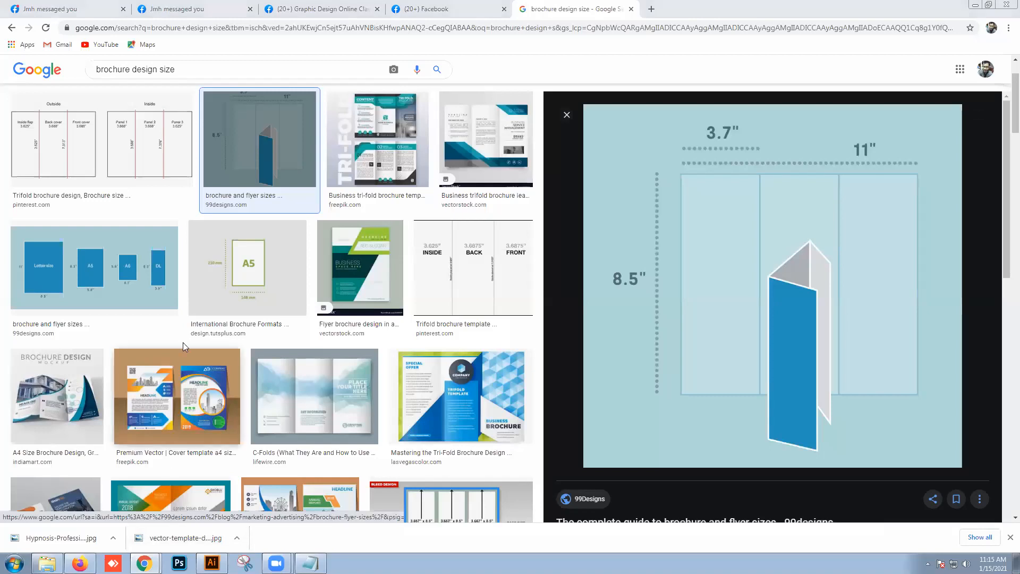
{"action": "left_click", "coordinate": [116, 283]}
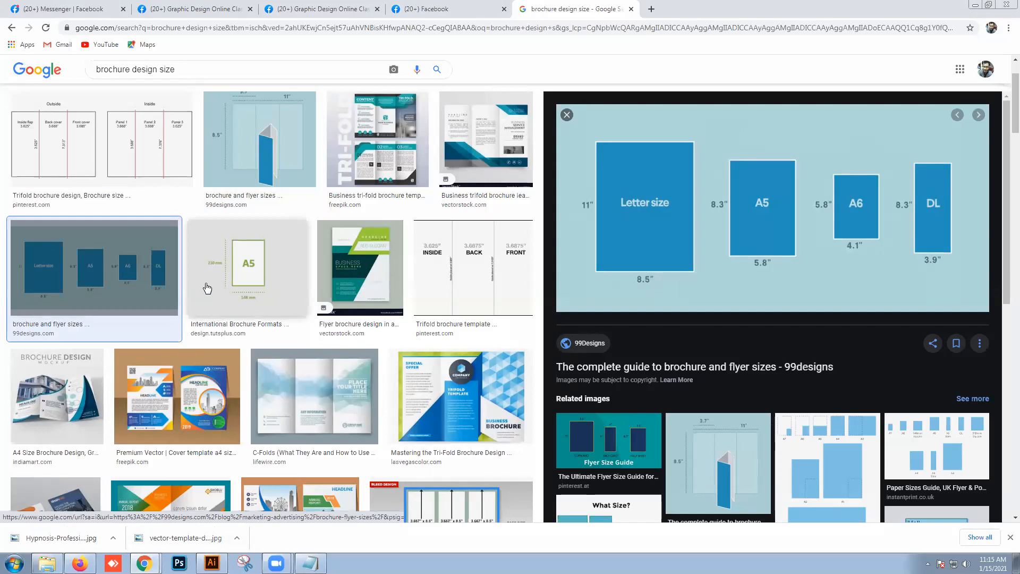
{"action": "left_click", "coordinate": [233, 274]}
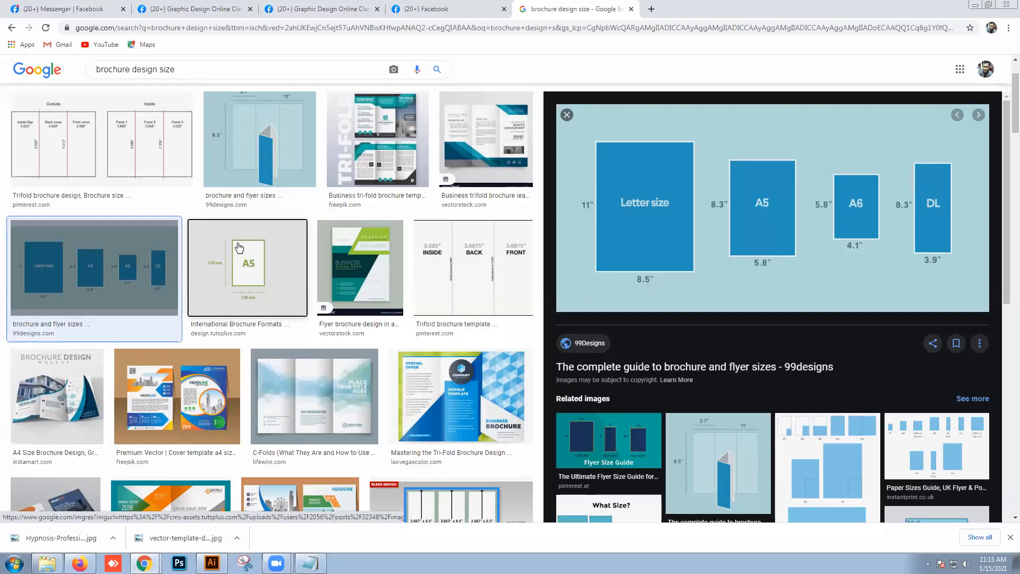
{"action": "left_click", "coordinate": [133, 270]}
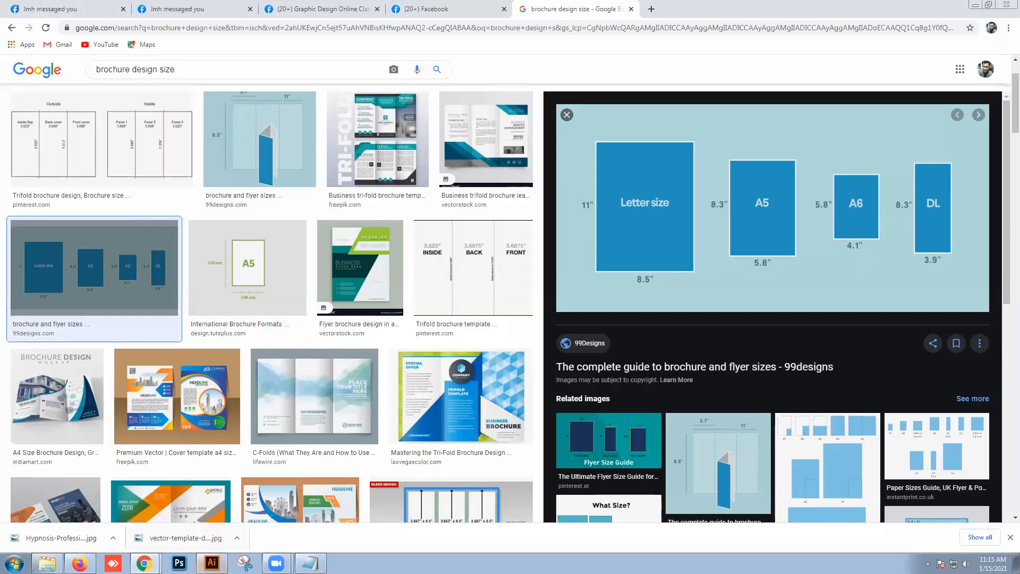
- Switch to Illustrator and create a new print document from the Tabloid preset in landscape orientation
{"action": "left_click", "coordinate": [212, 563]}
{"action": "left_click", "coordinate": [53, 8]}
{"action": "left_click", "coordinate": [74, 20]}
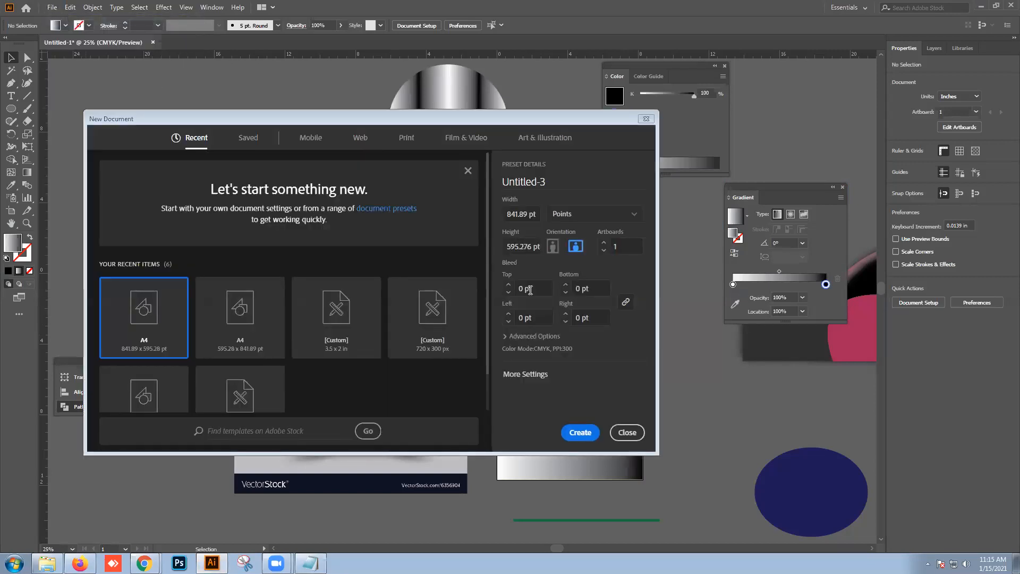
{"action": "left_click", "coordinate": [401, 140]}
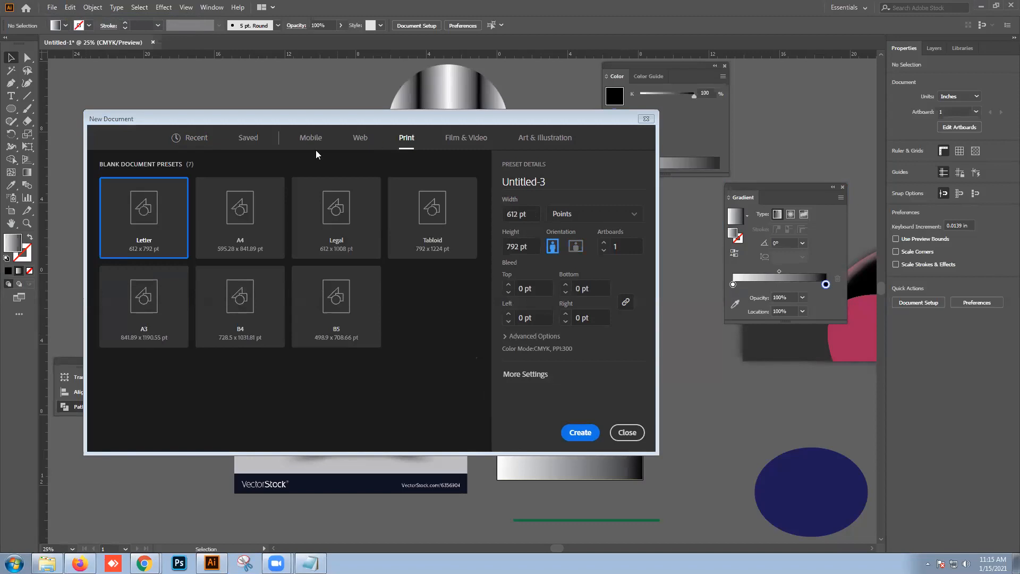
{"action": "left_click", "coordinate": [198, 139]}
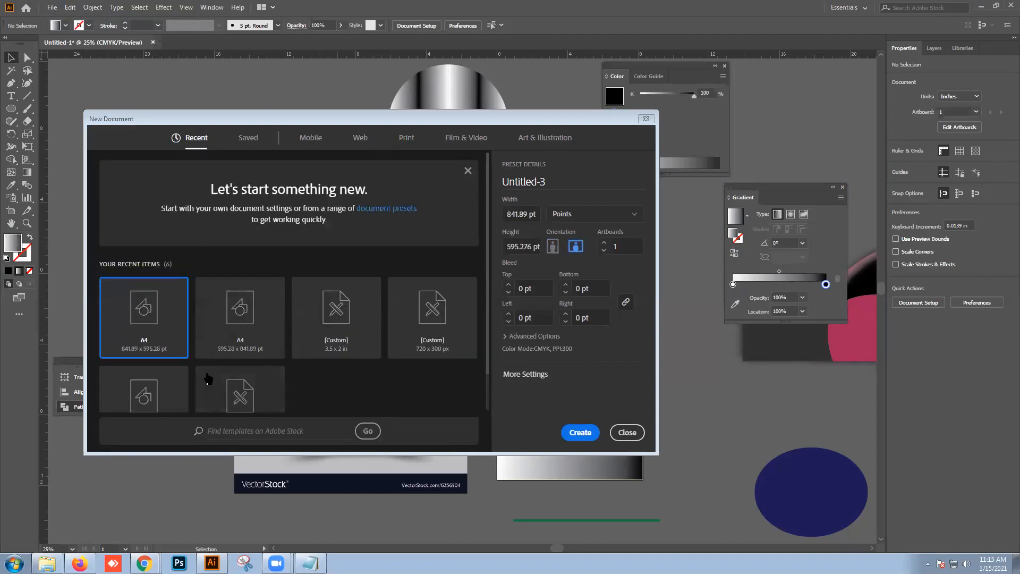
{"action": "scroll", "coordinate": [223, 372], "scroll_direction": "down", "scroll_amount": 1}
{"action": "left_click", "coordinate": [448, 288]}
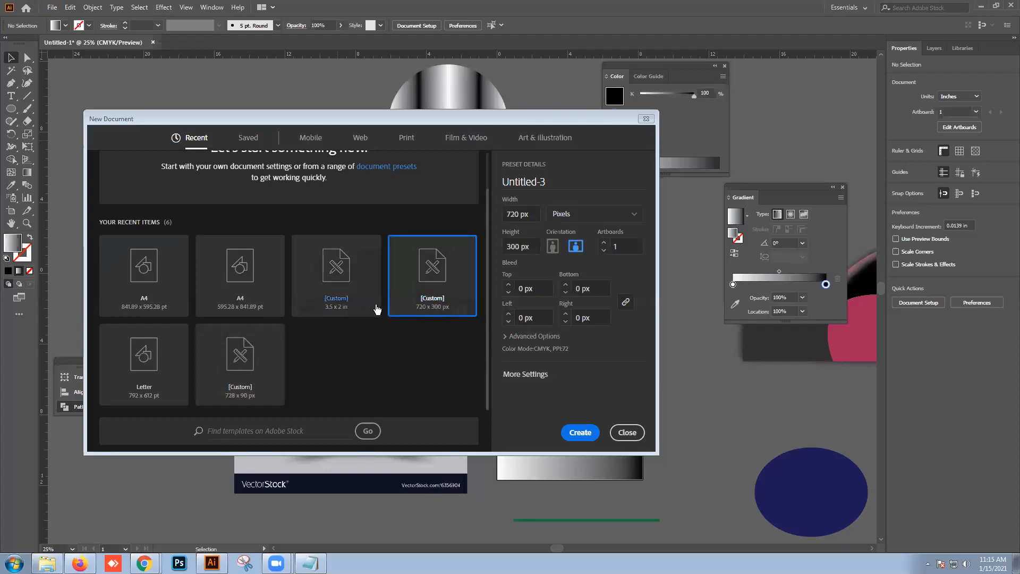
{"action": "left_click", "coordinate": [407, 139]}
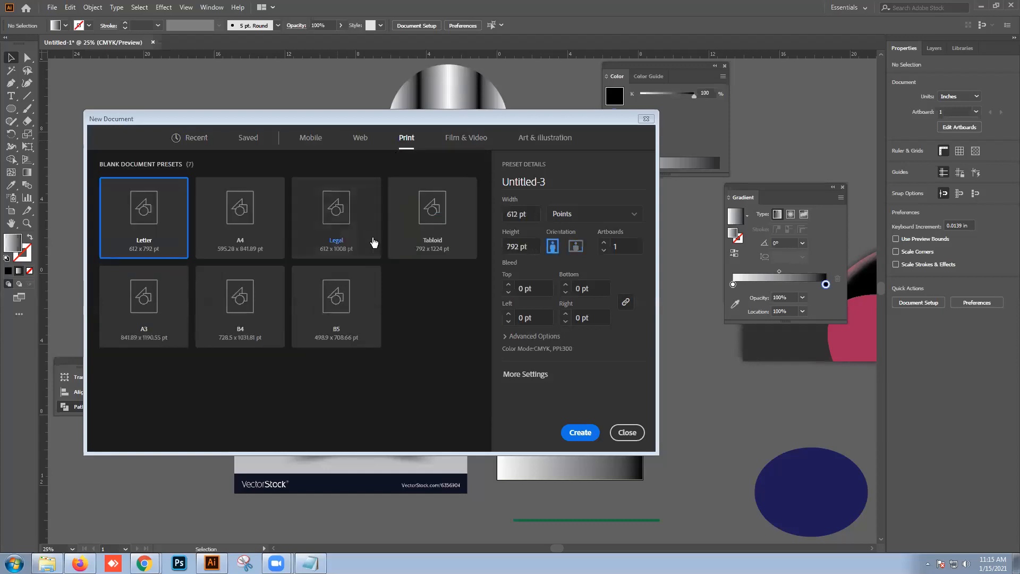
{"action": "left_click", "coordinate": [448, 237]}
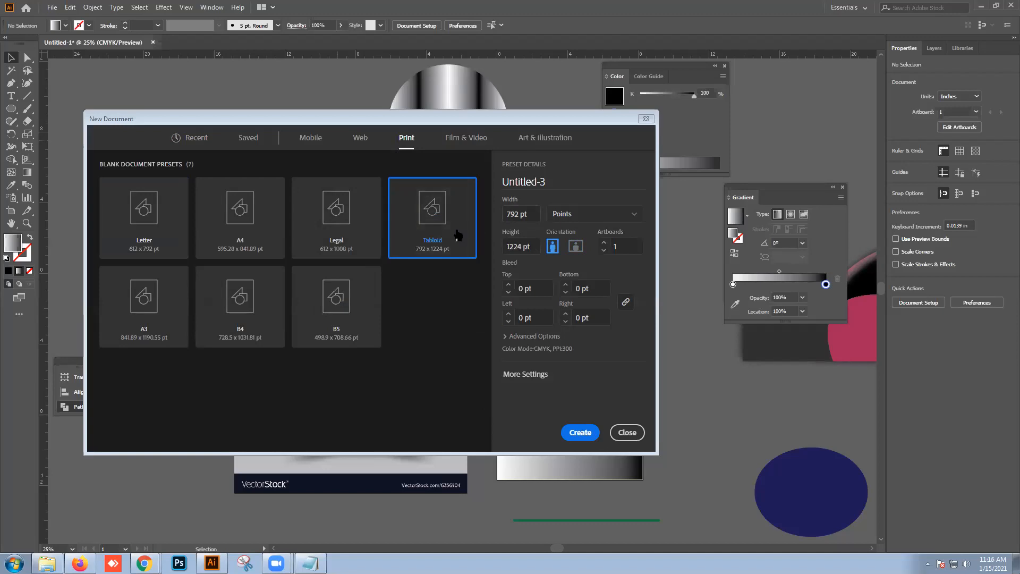
{"action": "left_click", "coordinate": [575, 246]}
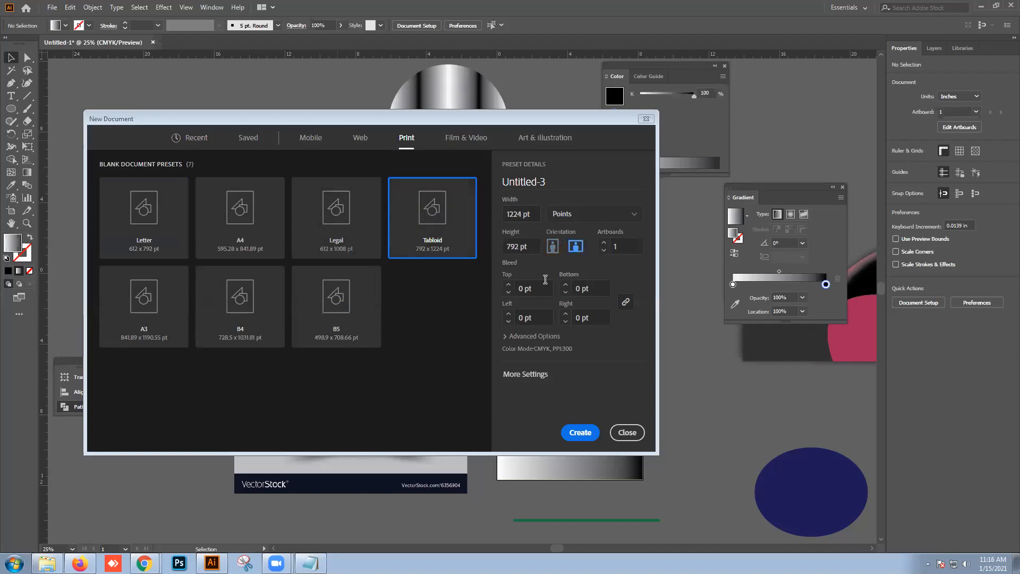
{"action": "left_click", "coordinate": [579, 433]}
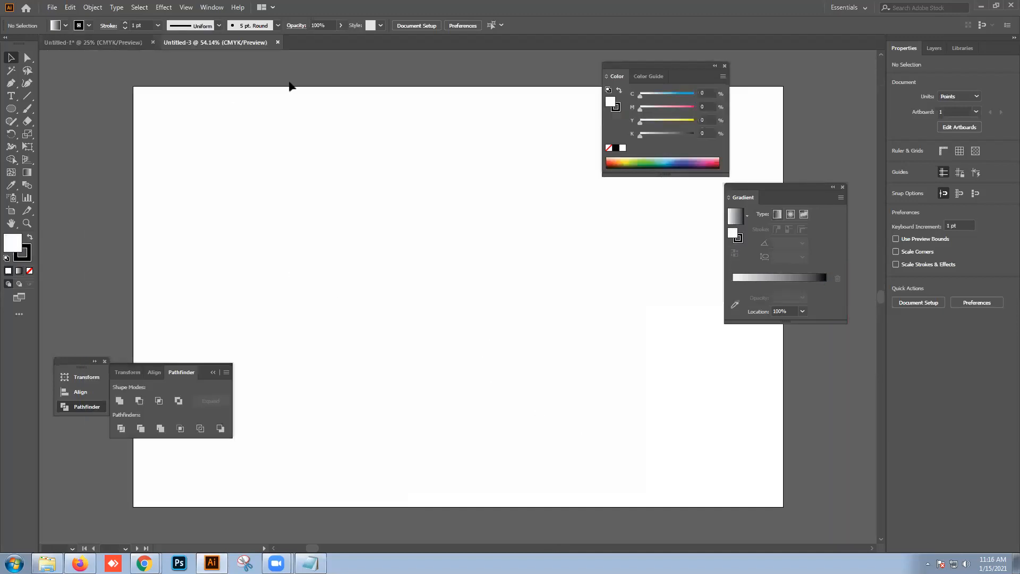
{"action": "left_click", "coordinate": [93, 42]}
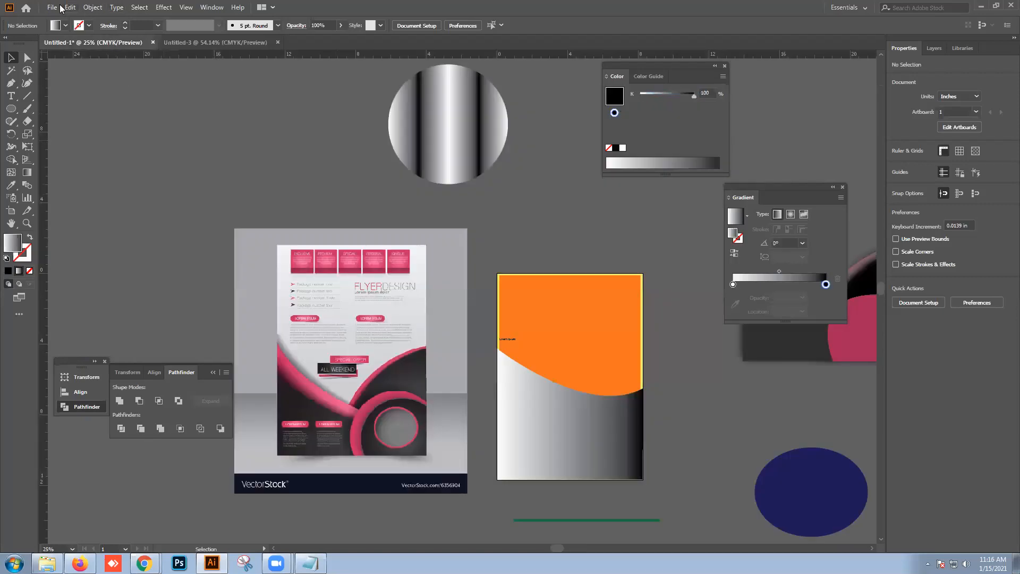
{"action": "left_click", "coordinate": [52, 10]}
{"action": "left_click", "coordinate": [232, 42]}
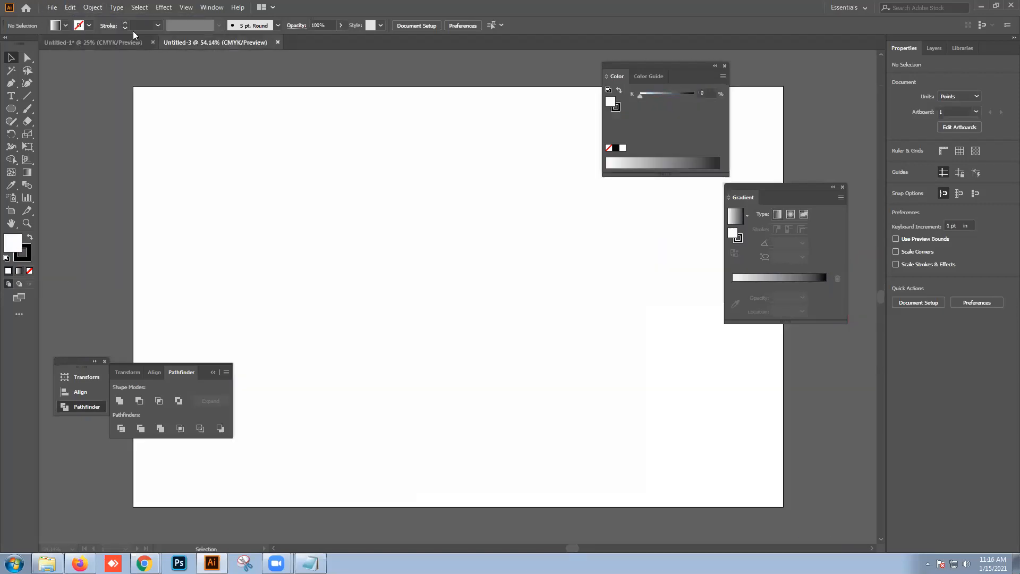
- Create another new print document from the Legal preset in portrait orientation, 612 x 1008 pt
{"action": "left_click", "coordinate": [53, 9]}
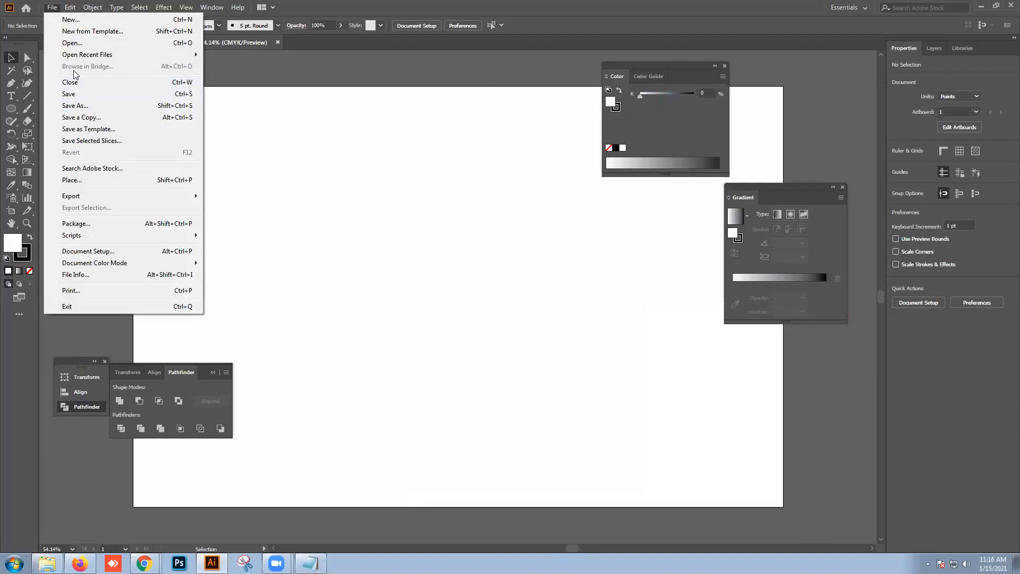
{"action": "left_click", "coordinate": [72, 20]}
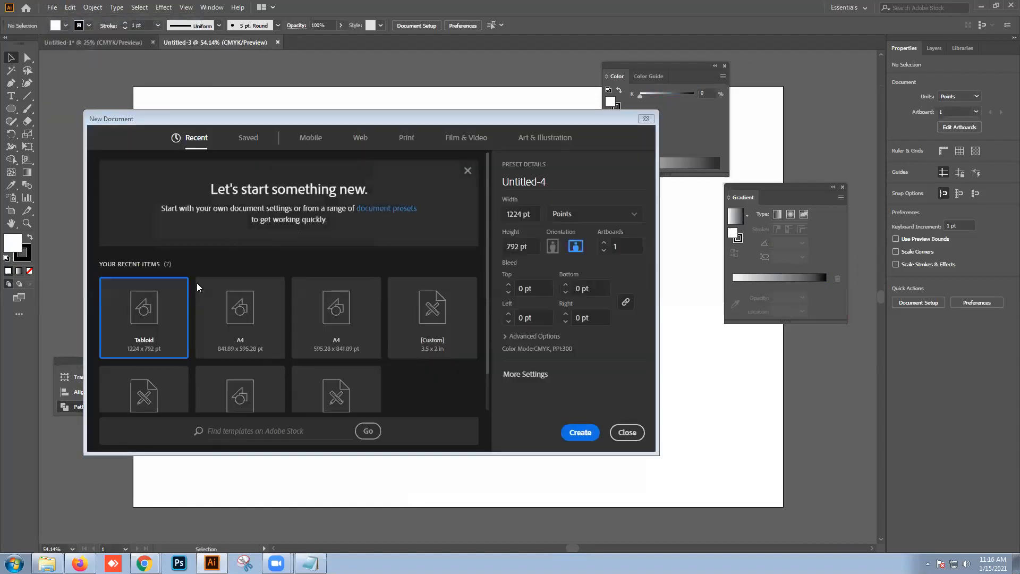
{"action": "scroll", "coordinate": [372, 346], "scroll_direction": "down", "scroll_amount": 2}
{"action": "scroll", "coordinate": [372, 346], "scroll_direction": "down", "scroll_amount": 1}
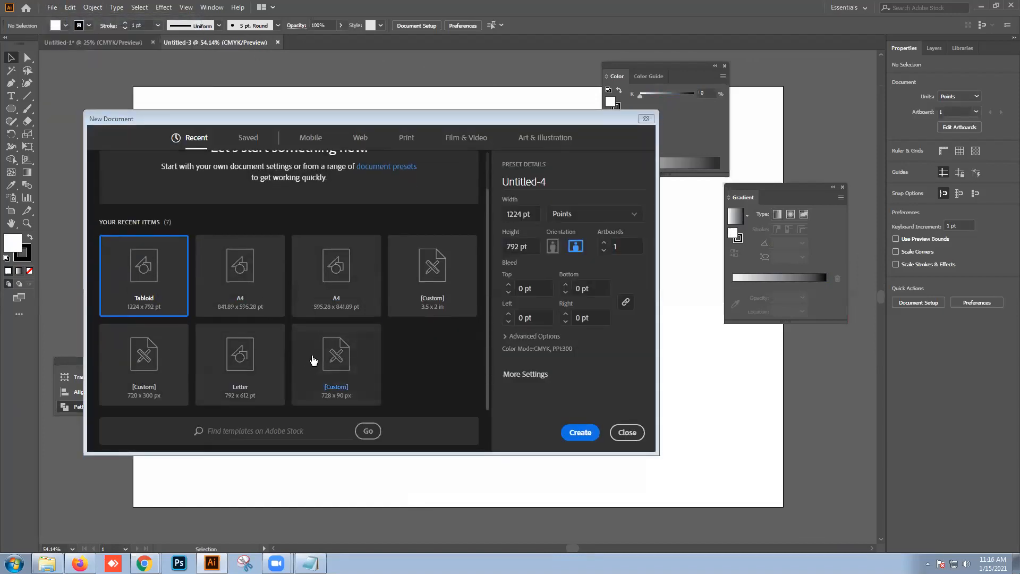
{"action": "scroll", "coordinate": [312, 371], "scroll_direction": "up", "scroll_amount": 2}
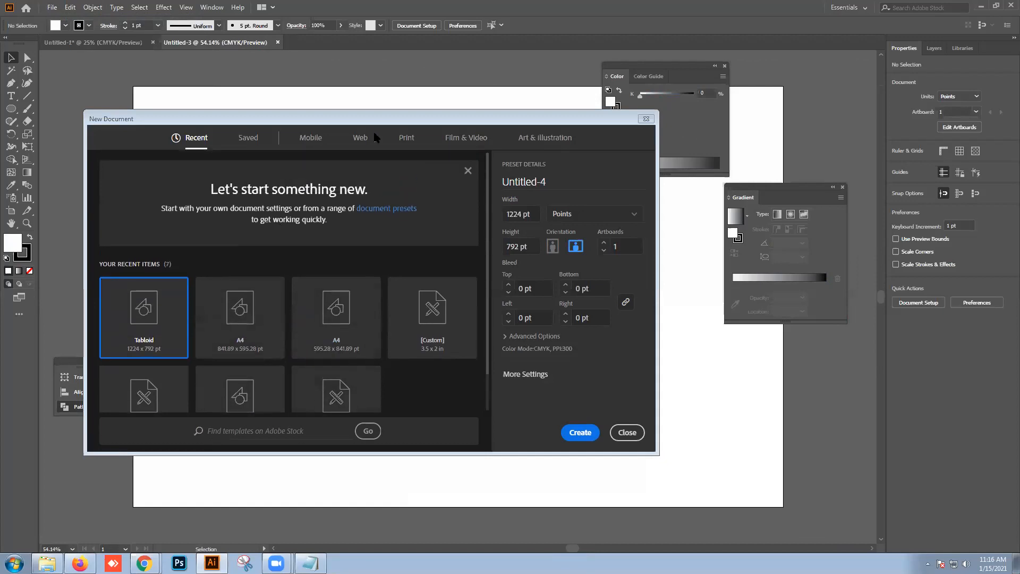
{"action": "left_click", "coordinate": [405, 140]}
{"action": "left_click", "coordinate": [332, 212]}
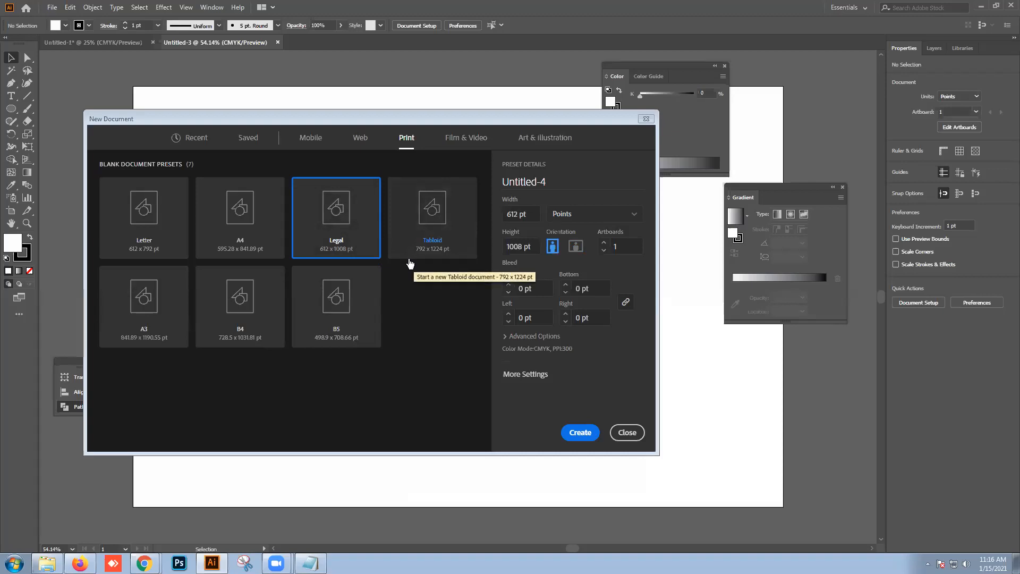
{"action": "left_click", "coordinate": [410, 262]}
{"action": "left_click", "coordinate": [309, 237]}
{"action": "left_click", "coordinate": [407, 248]}
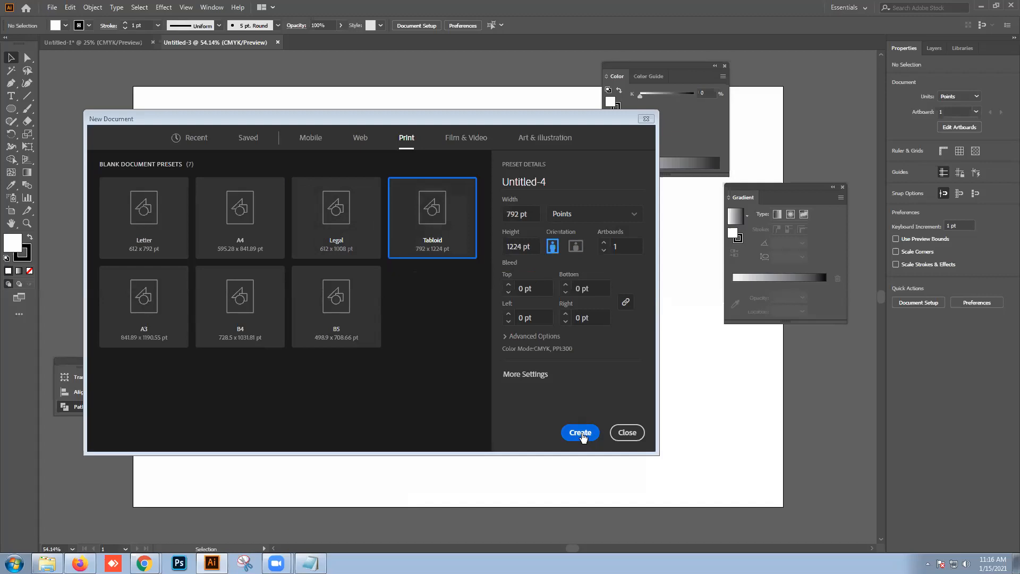
{"action": "left_click", "coordinate": [330, 238]}
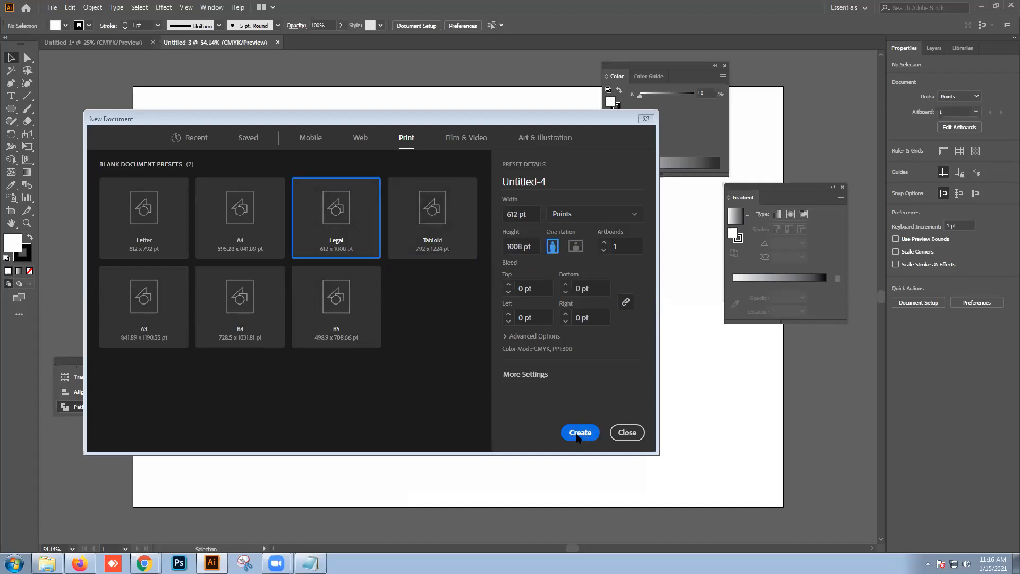
{"action": "left_click", "coordinate": [580, 433]}
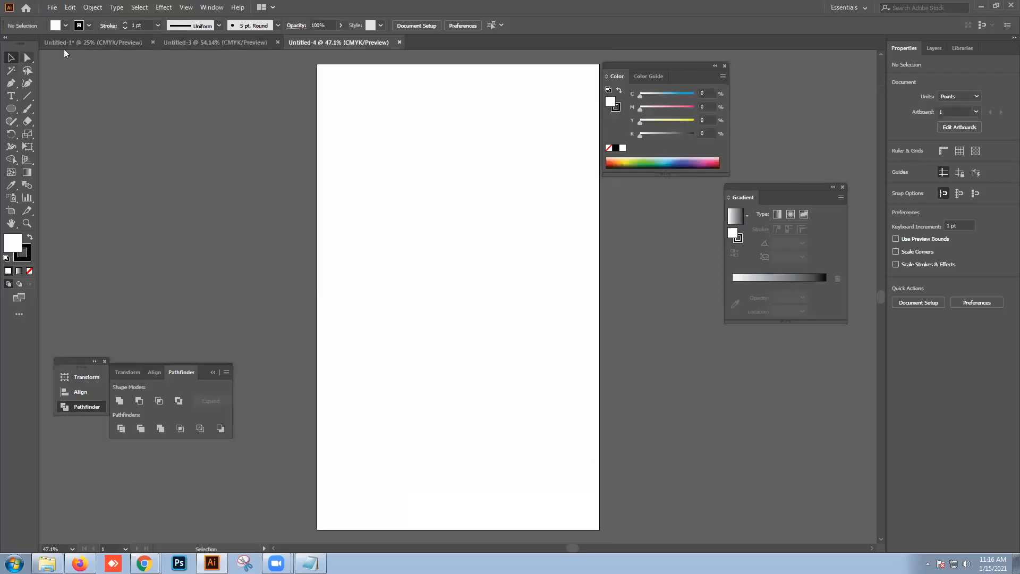
- Change the Legal document's artboard to landscape orientation and leave artboard editing
{"action": "left_click", "coordinate": [10, 210]}
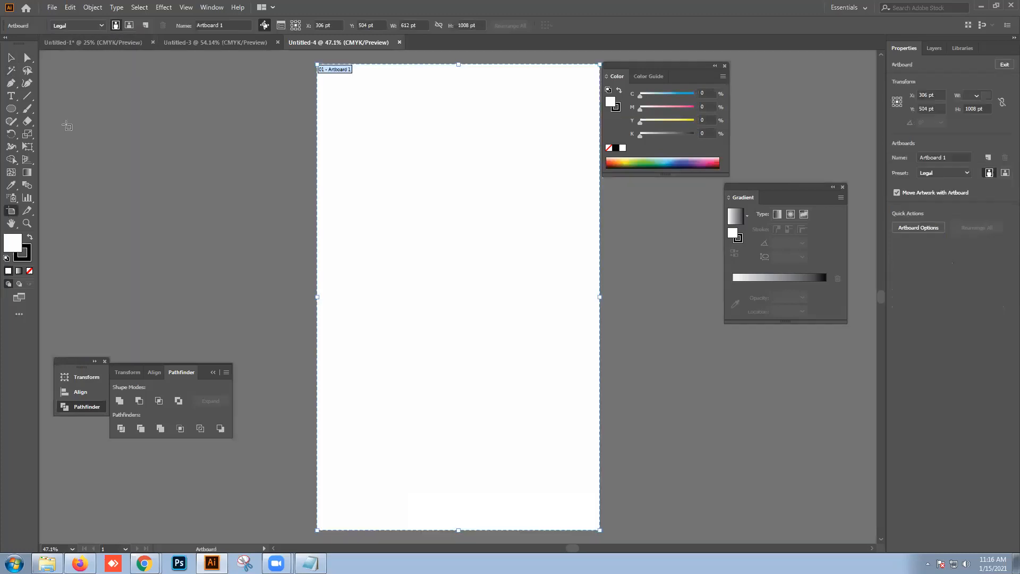
{"action": "left_click", "coordinate": [129, 25]}
{"action": "left_click", "coordinate": [11, 59]}
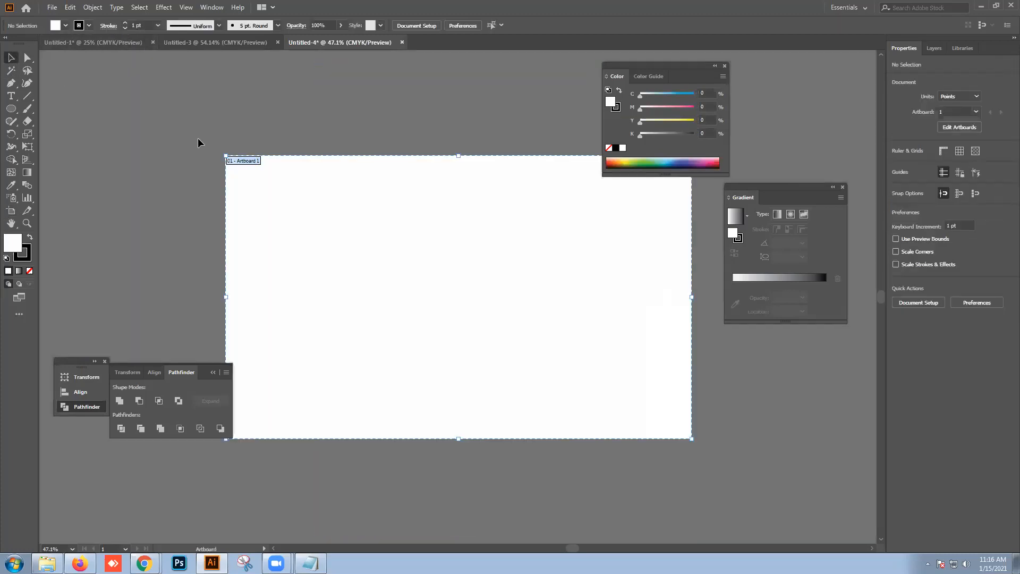
{"action": "left_click", "coordinate": [246, 45]}
{"action": "left_click", "coordinate": [340, 44]}
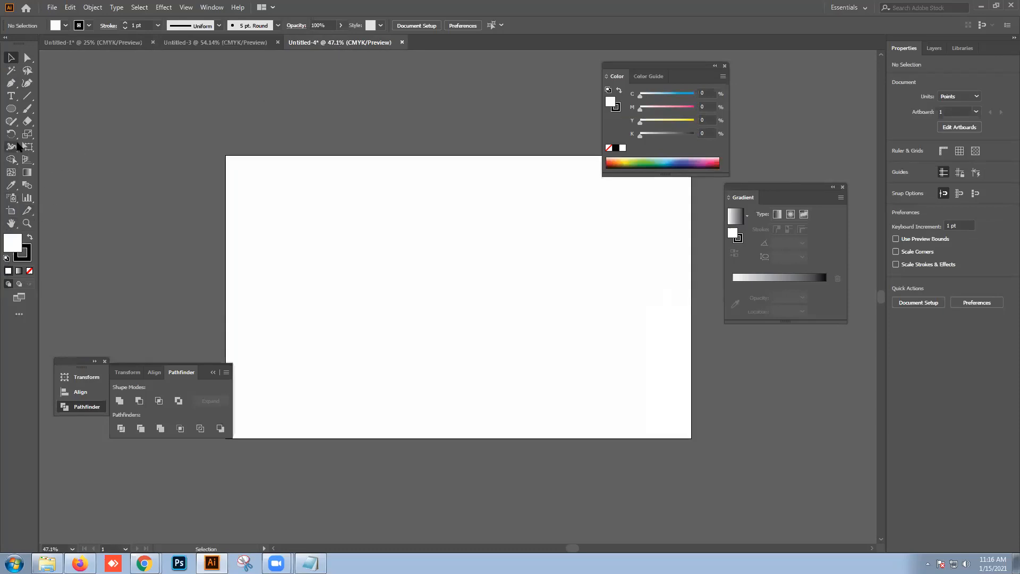
- Draw a dark teal rectangle without a stroke, about 892 x 582 pt, starting at the artboard's upper-left corner
{"action": "left_click", "coordinate": [22, 252]}
{"action": "left_click", "coordinate": [30, 271]}
{"action": "left_click", "coordinate": [16, 242]}
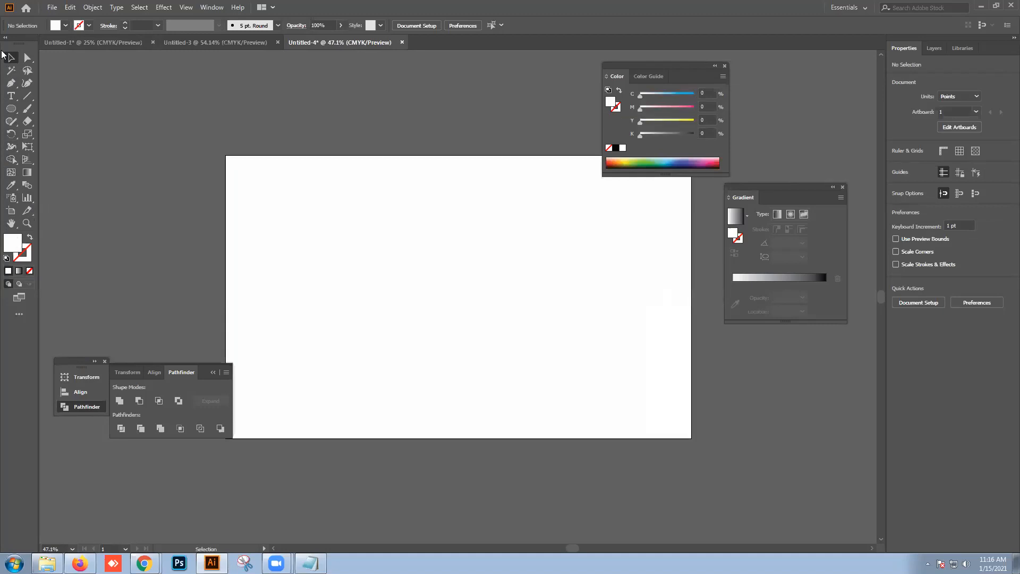
{"action": "left_click_drag", "start_coordinate": [11, 108], "coordinate": [33, 109]}
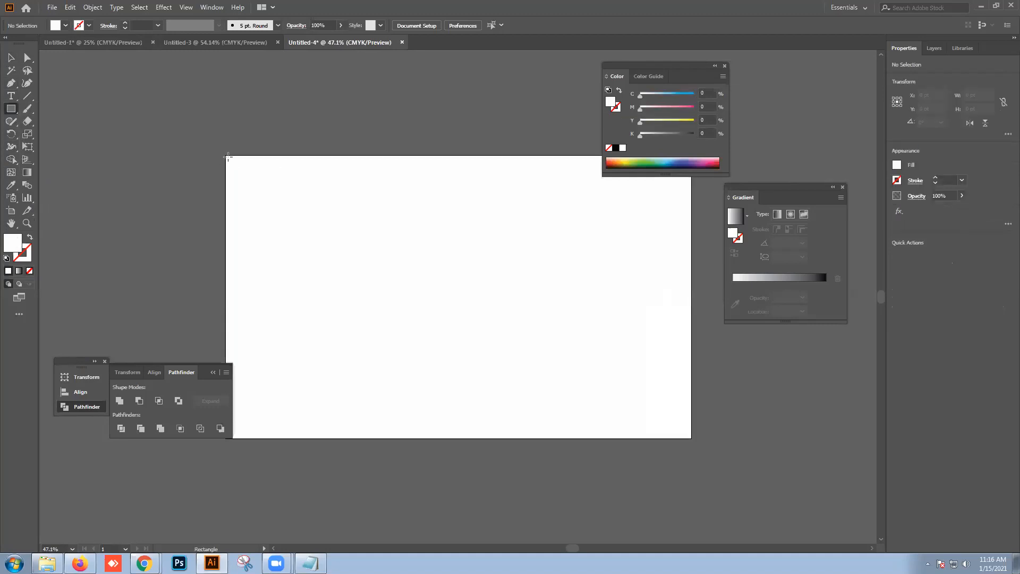
{"action": "left_click_drag", "start_coordinate": [226, 155], "coordinate": [638, 425]}
{"action": "left_click", "coordinate": [665, 164]}
{"action": "left_click", "coordinate": [10, 57]}
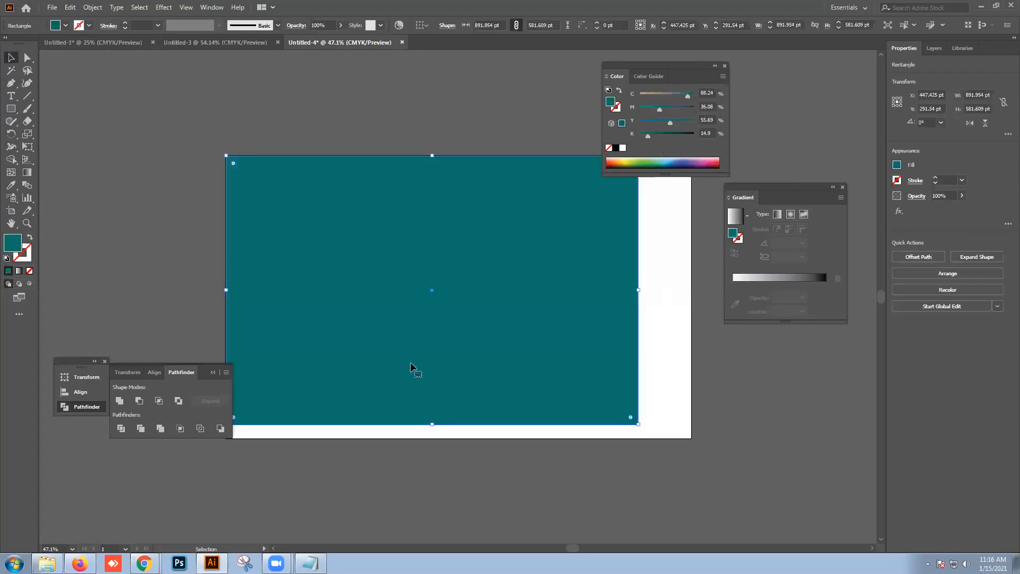
- Stretch the teal rectangle's lower and right edges to the artboard's edges, making it about 1007 x 611 pt
{"action": "left_click_drag", "start_coordinate": [433, 424], "coordinate": [433, 438]}
{"action": "left_click_drag", "start_coordinate": [643, 293], "coordinate": [692, 292]}
{"action": "left_click", "coordinate": [141, 121]}
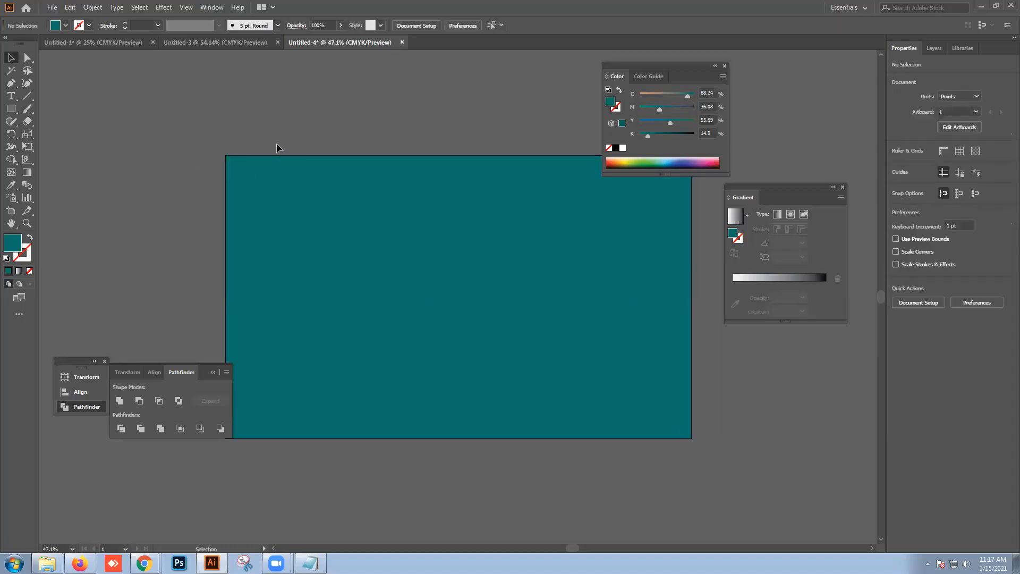
- Recolor the artboard-sized rectangle's fill to light yellow, about C 6, M 0, Y 75, K 0, and deselect it
{"action": "left_click", "coordinate": [371, 225]}
{"action": "left_click", "coordinate": [628, 160]}
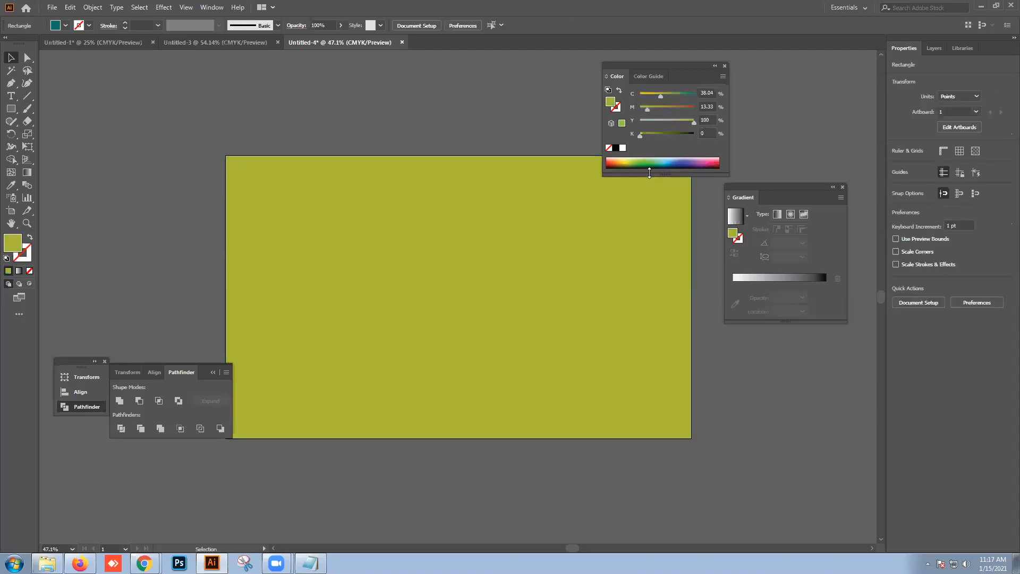
{"action": "left_click", "coordinate": [597, 167]}
{"action": "left_click", "coordinate": [628, 158]}
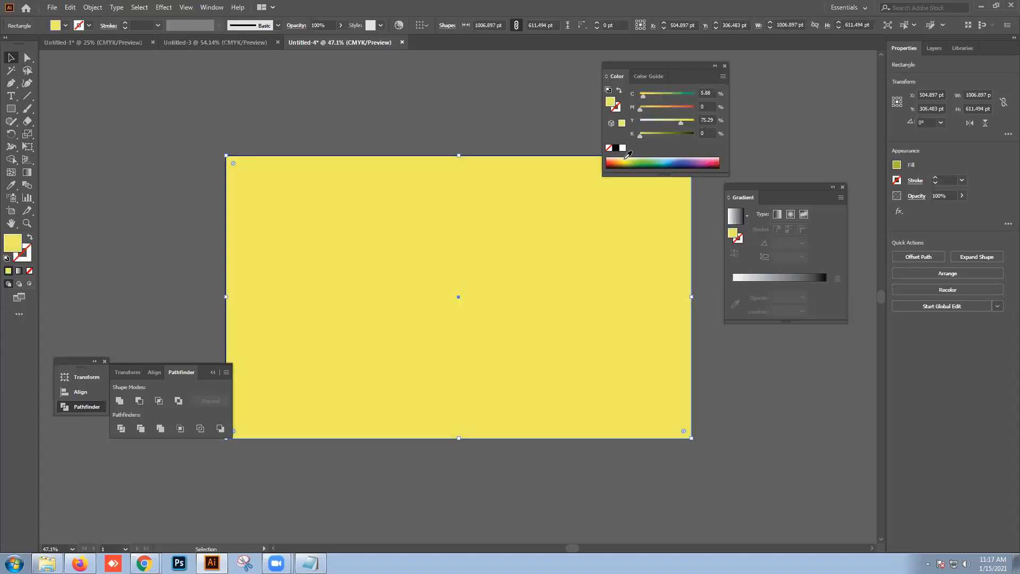
{"action": "left_click", "coordinate": [468, 125]}
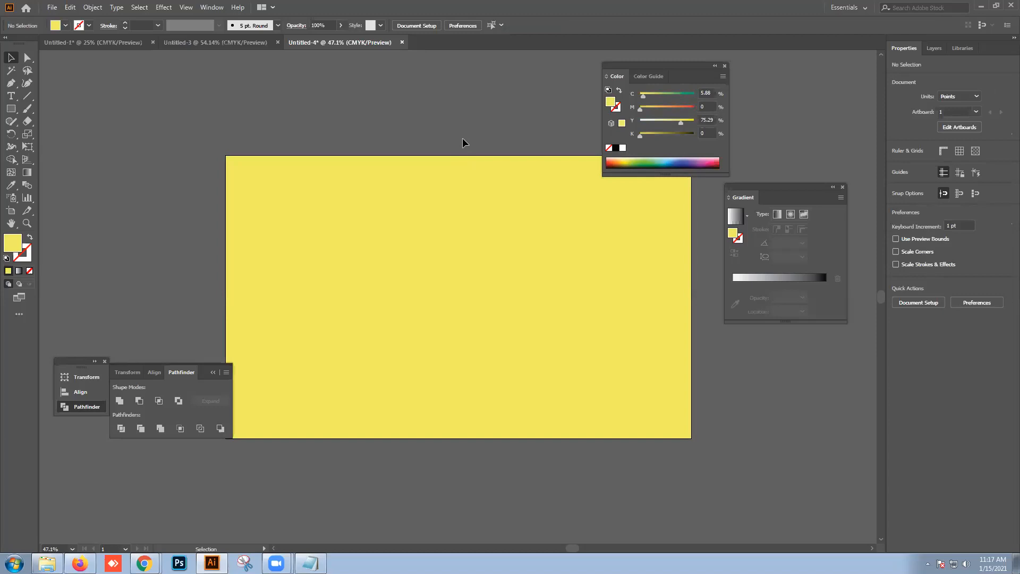
{"action": "left_click", "coordinate": [517, 202]}
{"action": "left_click", "coordinate": [450, 151]}
{"action": "left_click_drag", "start_coordinate": [436, 134], "coordinate": [466, 197]}
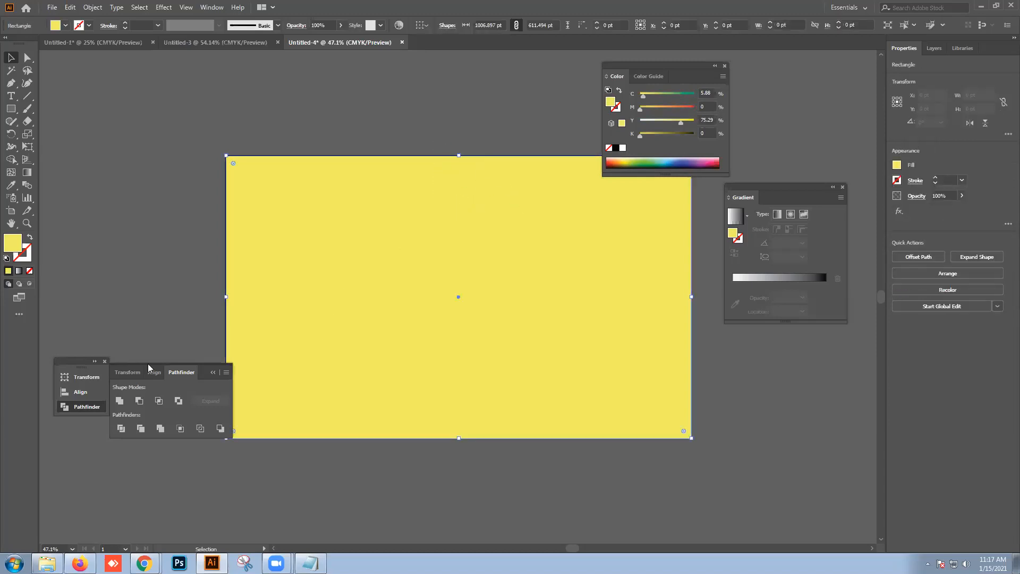
- Remove the floating Transform, Align and Pathfinder panels from the workspace
{"action": "left_click_drag", "start_coordinate": [120, 368], "coordinate": [99, 204]}
{"action": "left_click_drag", "start_coordinate": [181, 201], "coordinate": [128, 153]}
{"action": "left_click", "coordinate": [160, 157]}
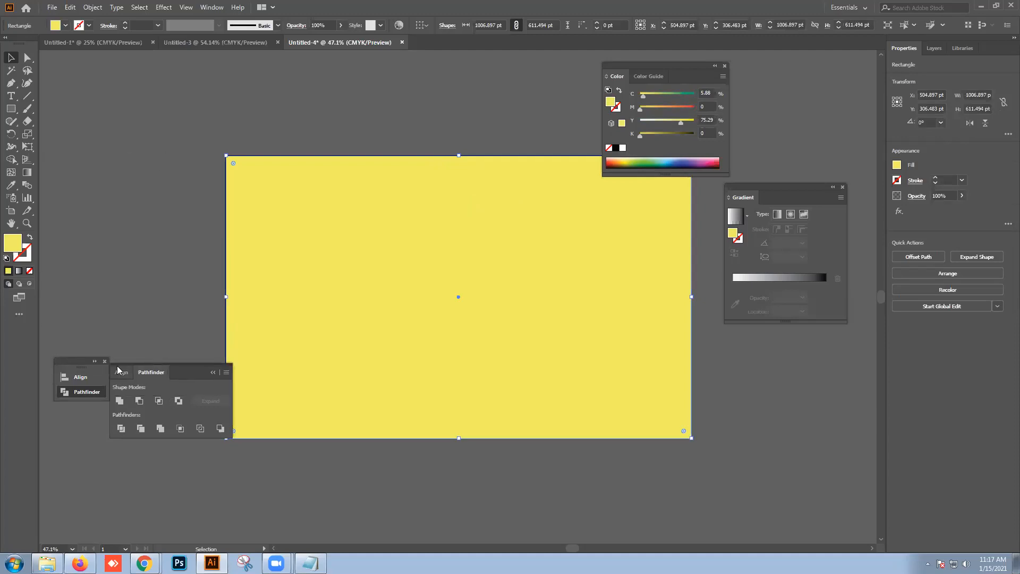
{"action": "left_click_drag", "start_coordinate": [72, 364], "coordinate": [73, 234]}
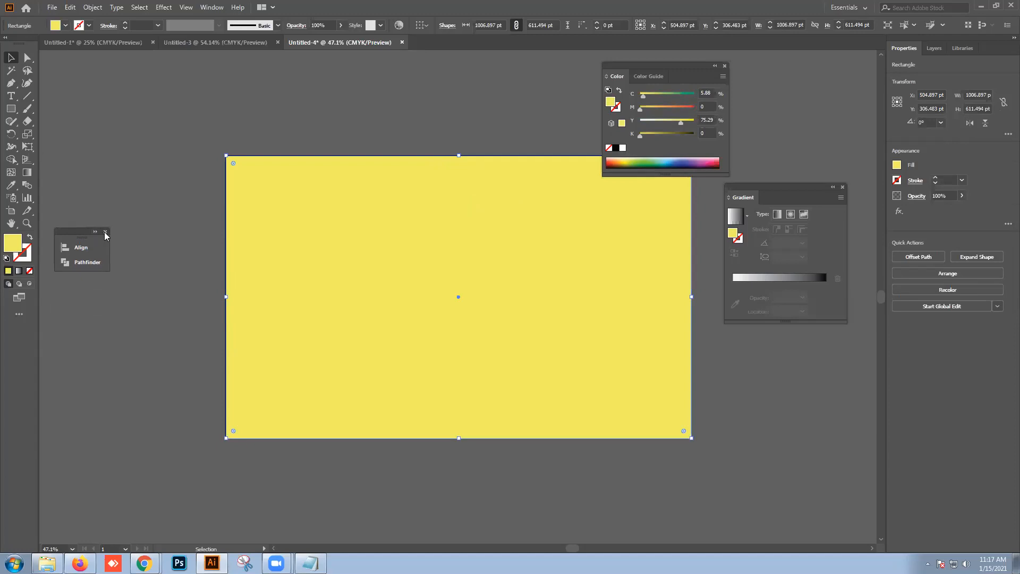
{"action": "left_click", "coordinate": [105, 231]}
- Copy the yellow rectangle into the Untitled-3 document and place it outside the artboard, to its lower right
{"action": "left_click_drag", "start_coordinate": [128, 225], "coordinate": [287, 305]}
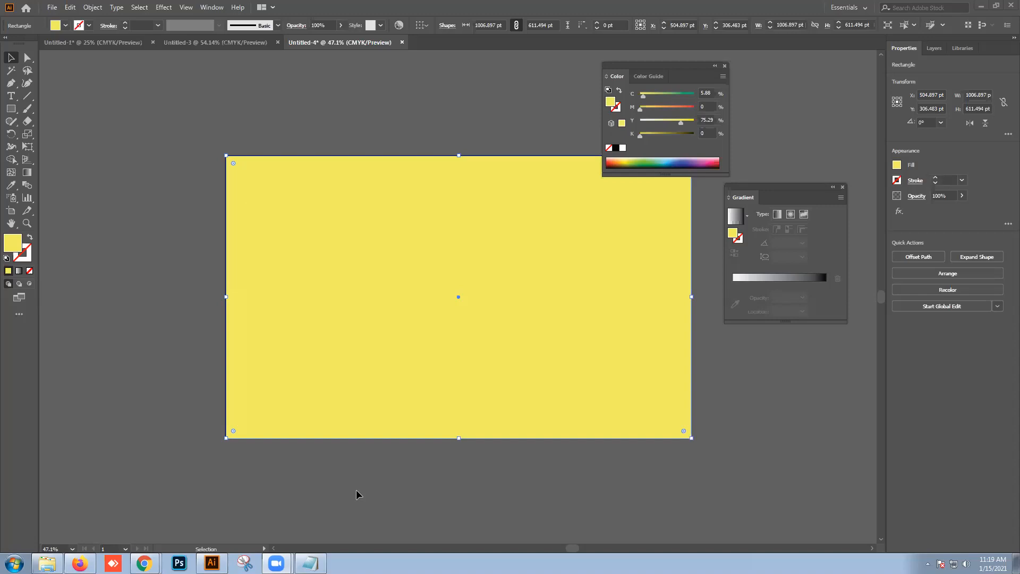
{"action": "left_click_drag", "start_coordinate": [312, 205], "coordinate": [385, 278]}
{"action": "scroll", "coordinate": [404, 291], "scroll_direction": "down", "scroll_amount": 4, "text": "alt"}
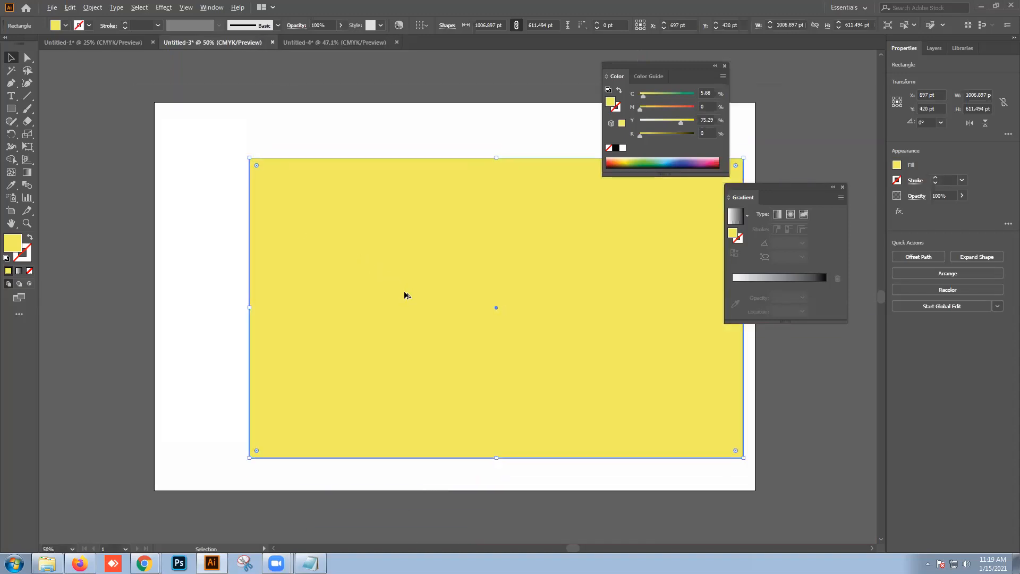
{"action": "left_click_drag", "start_coordinate": [437, 302], "coordinate": [646, 356]}
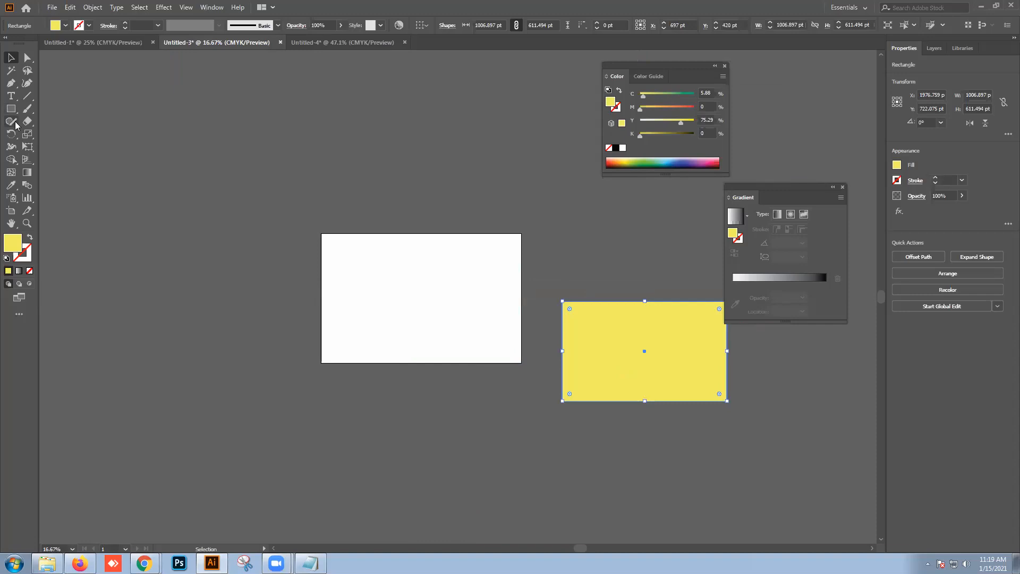
- Draw a second yellow rectangle, about 1228 x 786 pt, covering the Untitled-3 artboard
{"action": "left_click_drag", "start_coordinate": [11, 108], "coordinate": [59, 108]}
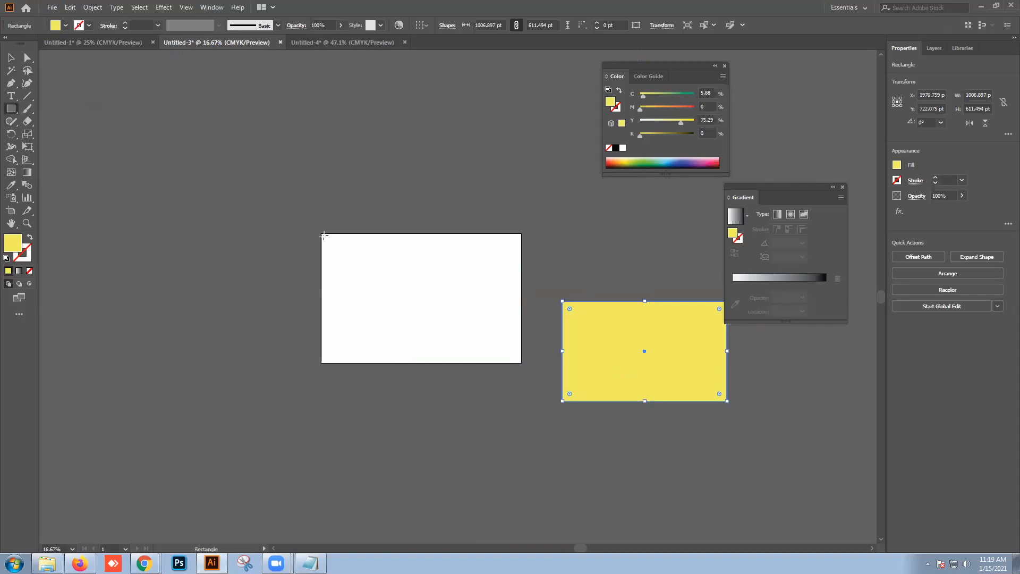
{"action": "left_click_drag", "start_coordinate": [321, 235], "coordinate": [522, 363]}
{"action": "left_click", "coordinate": [11, 57]}
{"action": "left_click", "coordinate": [420, 157]}
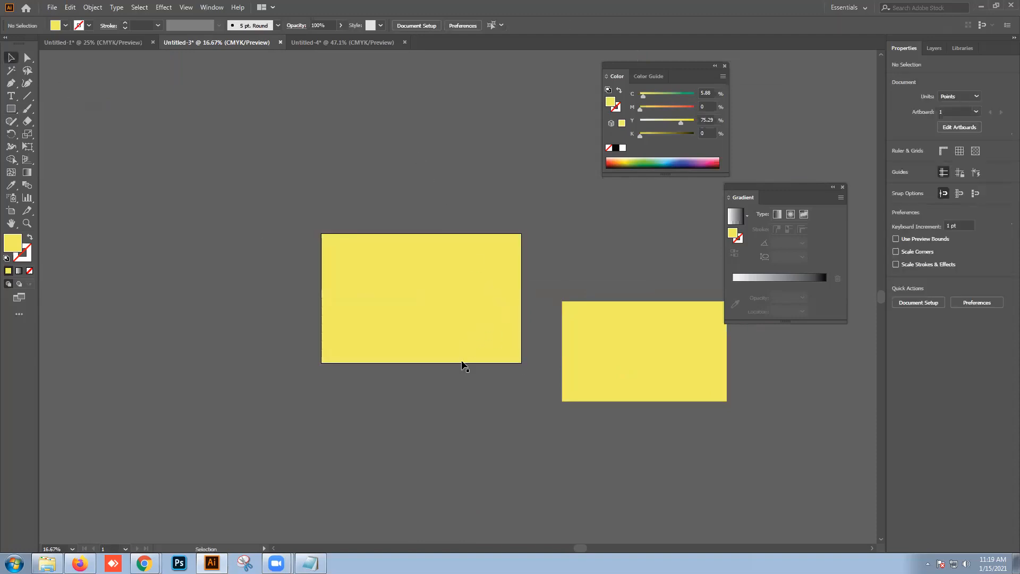
- Inspect the large yellow rectangle's edges up close and pull its right edge in to the artboard, making it about 1225 pt wide
{"action": "scroll", "coordinate": [461, 362], "scroll_direction": "up", "scroll_amount": 3}
{"action": "left_click_drag", "start_coordinate": [436, 352], "coordinate": [535, 290]}
{"action": "scroll", "coordinate": [526, 291], "scroll_direction": "up", "scroll_amount": 1}
{"action": "scroll", "coordinate": [526, 295], "scroll_direction": "down", "scroll_amount": 3}
{"action": "scroll", "coordinate": [471, 315], "scroll_direction": "up", "scroll_amount": 3}
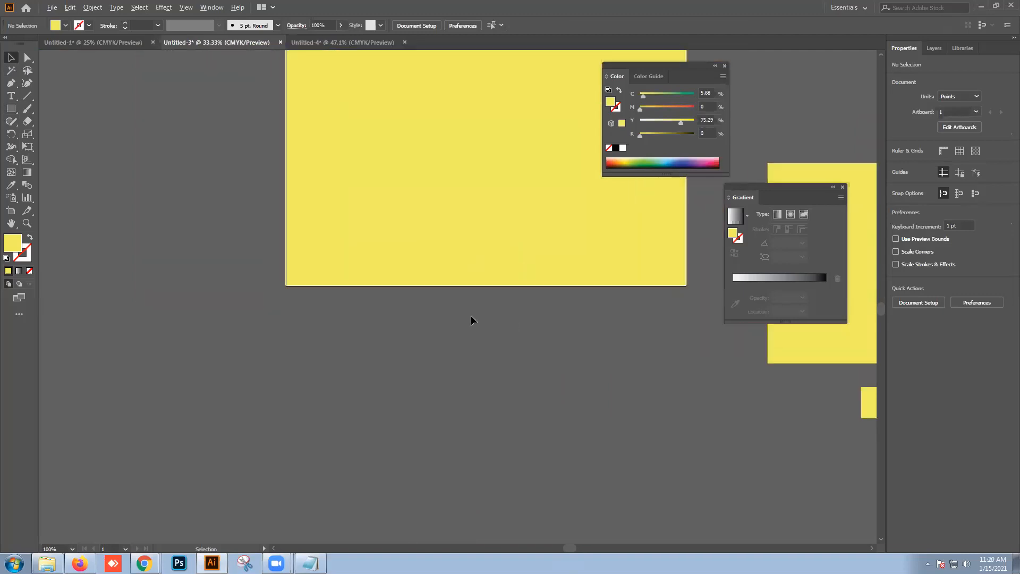
{"action": "scroll", "coordinate": [433, 340], "scroll_direction": "up", "scroll_amount": 1}
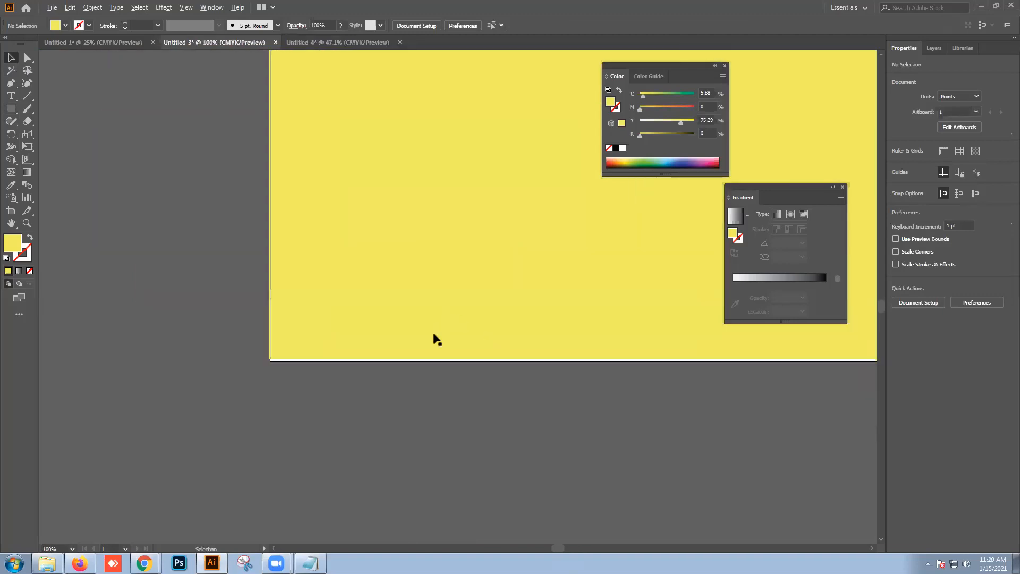
{"action": "left_click", "coordinate": [383, 319]}
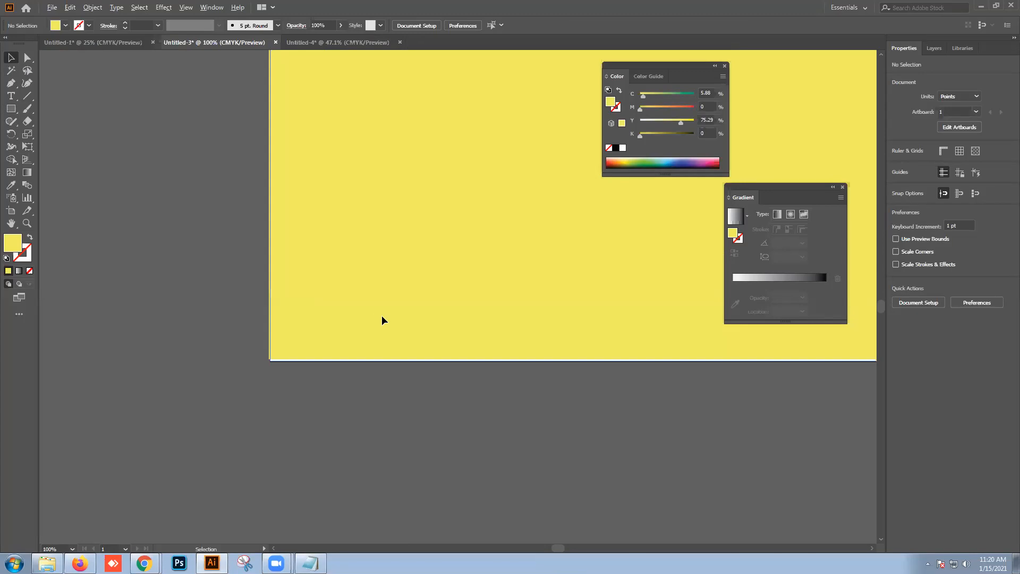
{"action": "scroll", "coordinate": [414, 392], "scroll_direction": "down", "scroll_amount": 3}
{"action": "scroll", "coordinate": [528, 365], "scroll_direction": "right", "scroll_amount": 2}
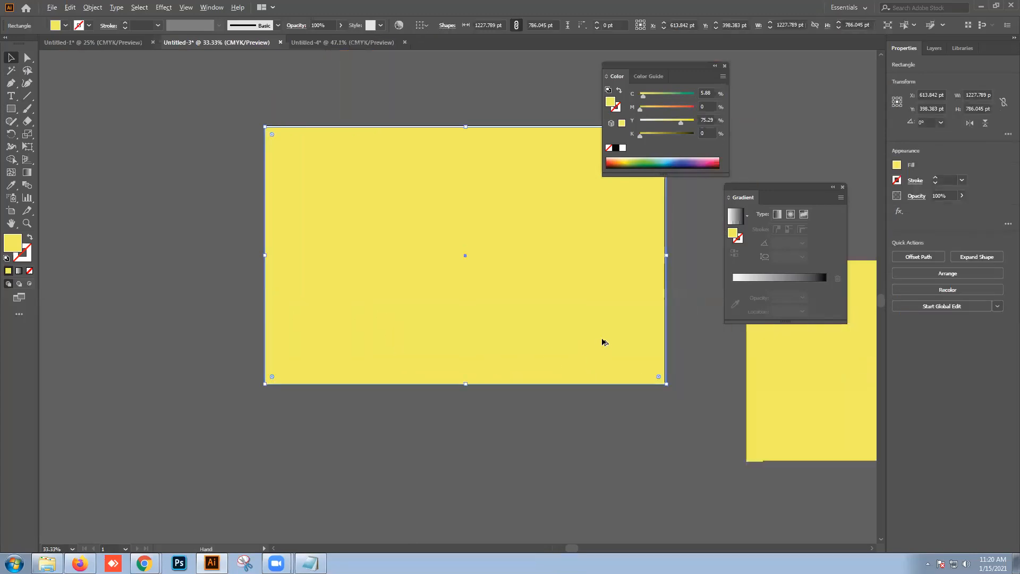
{"action": "scroll", "coordinate": [606, 340], "scroll_direction": "up", "scroll_amount": 3}
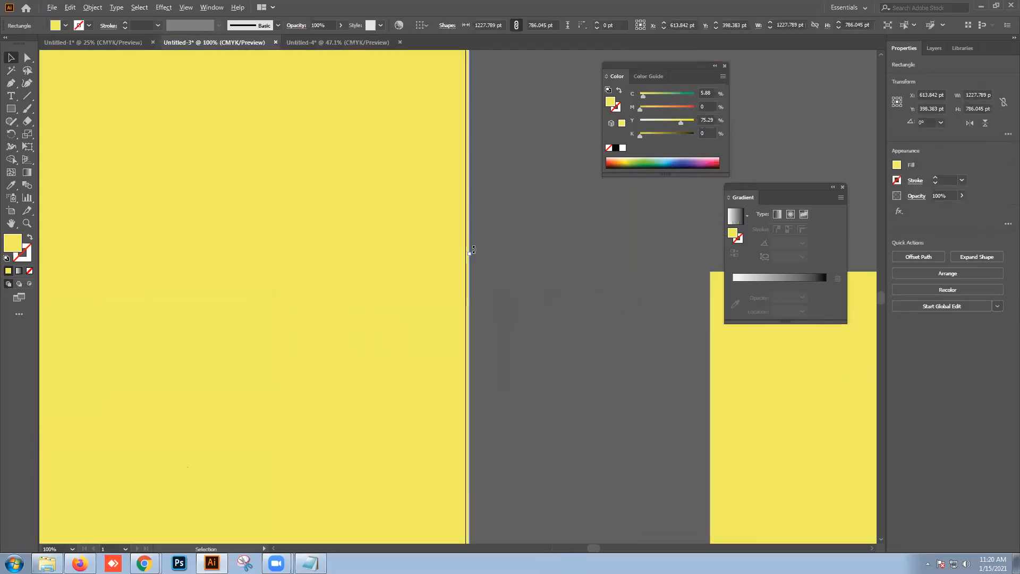
{"action": "scroll", "coordinate": [474, 249], "scroll_direction": "up", "scroll_amount": 1}
{"action": "left_click_drag", "start_coordinate": [468, 251], "coordinate": [466, 254]}
{"action": "left_click", "coordinate": [505, 276]}
{"action": "scroll", "coordinate": [505, 276], "scroll_direction": "down", "scroll_amount": 4}
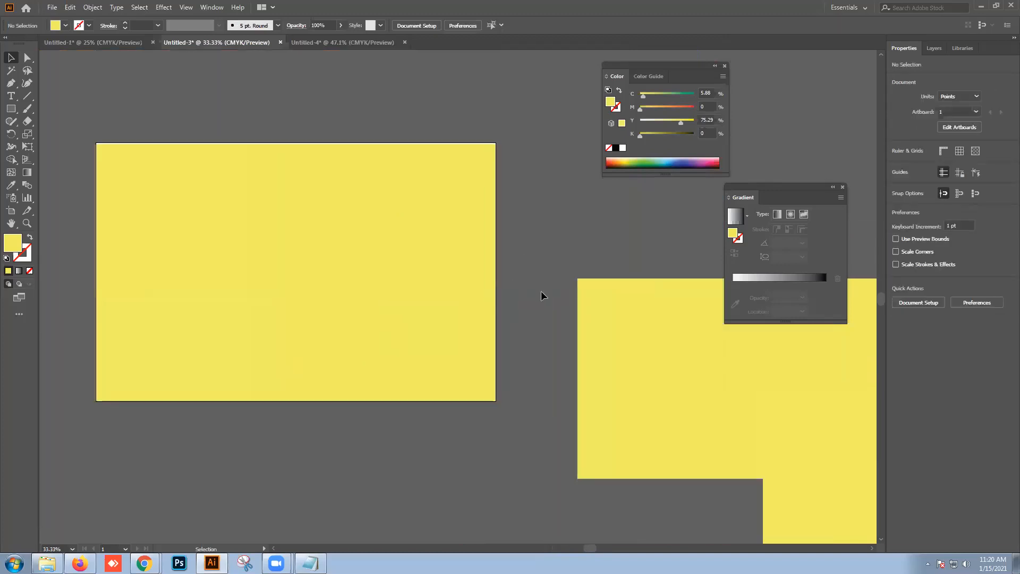
- Fill the smaller copied rectangle with bright blue, about C 70, M 6, Y 2, K 0, and position it closer beside the artboard
{"action": "scroll", "coordinate": [585, 319], "scroll_direction": "down", "scroll_amount": 1}
{"action": "left_click_drag", "start_coordinate": [608, 258], "coordinate": [633, 264]}
{"action": "key", "text": "space"}
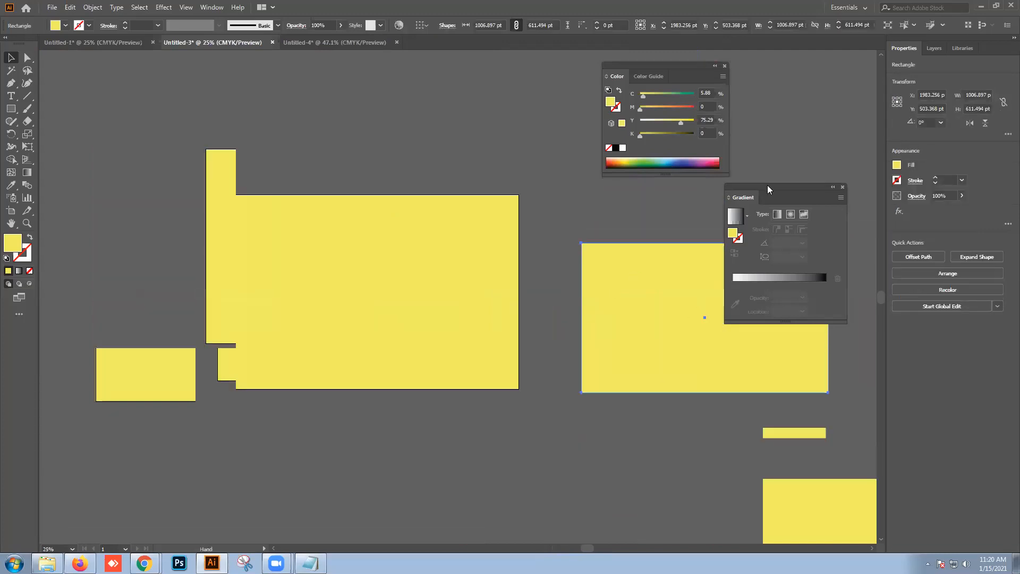
{"action": "left_click_drag", "start_coordinate": [768, 186], "coordinate": [870, 170]}
{"action": "left_click", "coordinate": [667, 159]}
{"action": "left_click", "coordinate": [645, 214]}
{"action": "left_click_drag", "start_coordinate": [657, 298], "coordinate": [708, 284]}
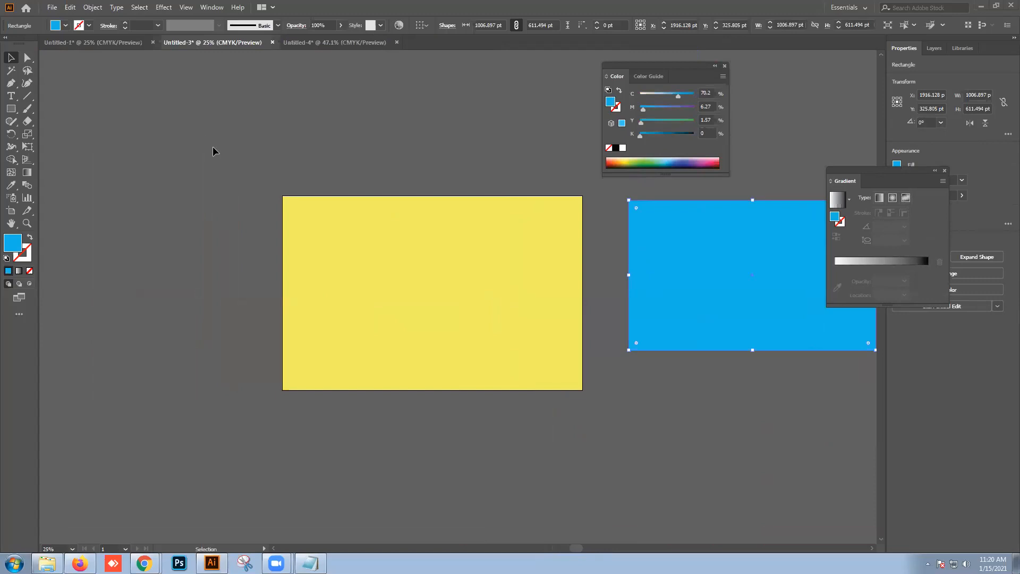
- Split the blue rectangle into a grid of three columns with a 0 pt gutter
{"action": "left_click_drag", "start_coordinate": [519, 413], "coordinate": [429, 367]}
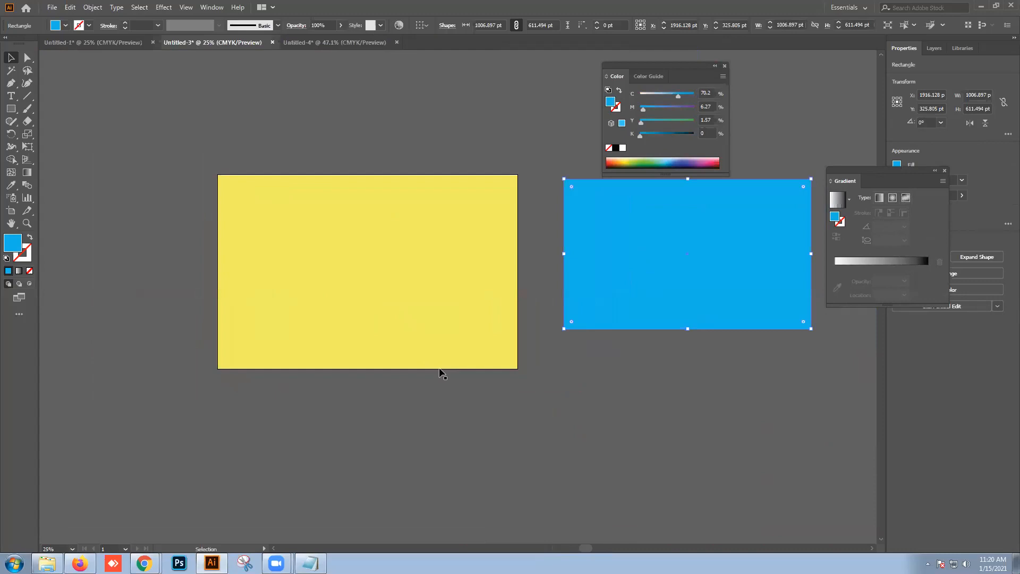
{"action": "left_click_drag", "start_coordinate": [434, 366], "coordinate": [438, 362]}
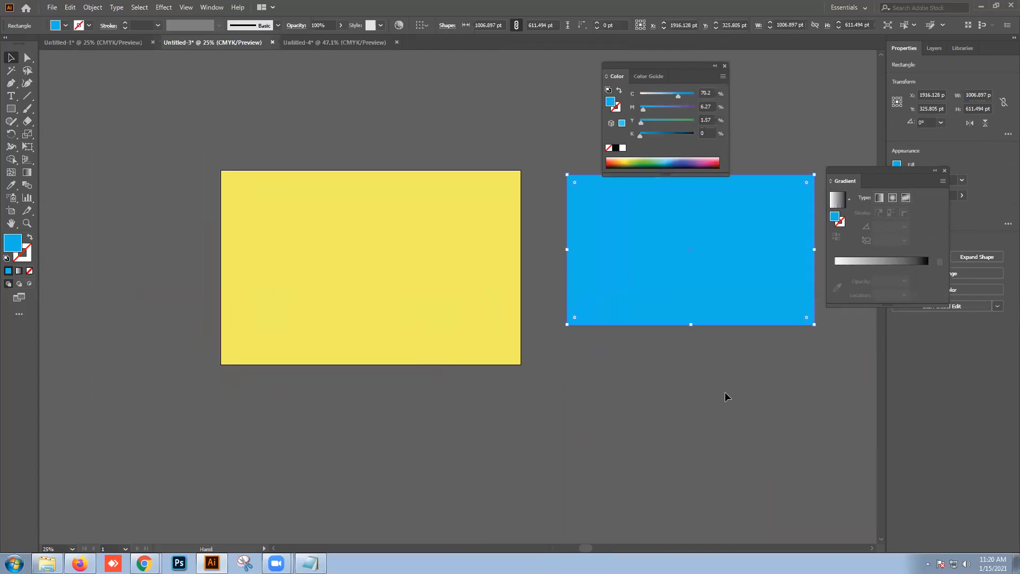
{"action": "left_click", "coordinate": [722, 391]}
{"action": "left_click_drag", "start_coordinate": [675, 365], "coordinate": [607, 323]}
{"action": "left_click_drag", "start_coordinate": [669, 382], "coordinate": [570, 269]}
{"action": "left_click", "coordinate": [92, 7]}
{"action": "mouse_move", "coordinate": [143, 263]}
{"action": "left_click", "coordinate": [276, 379]}
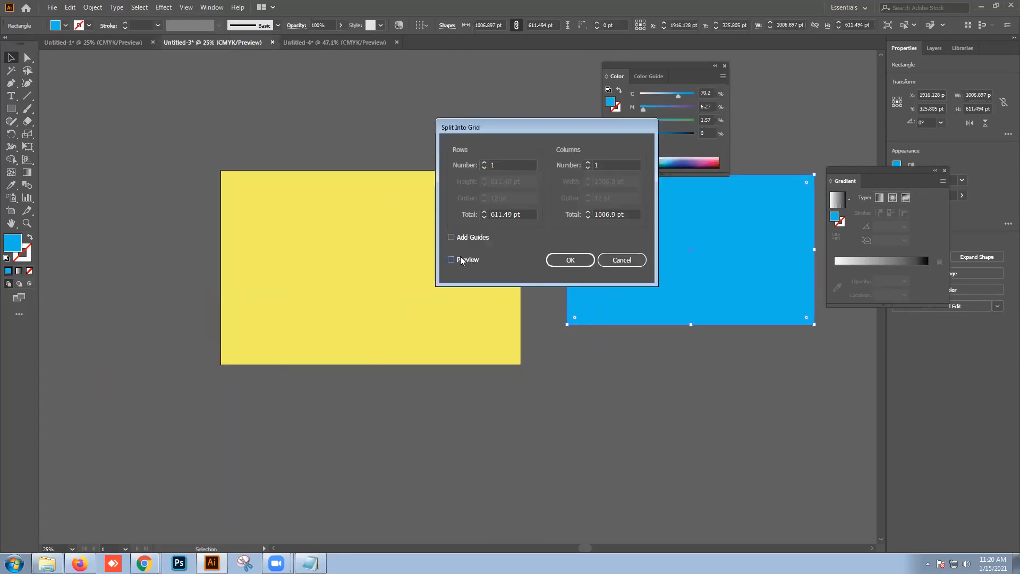
{"action": "left_click", "coordinate": [613, 165]}
{"action": "double_click", "coordinate": [613, 164]}
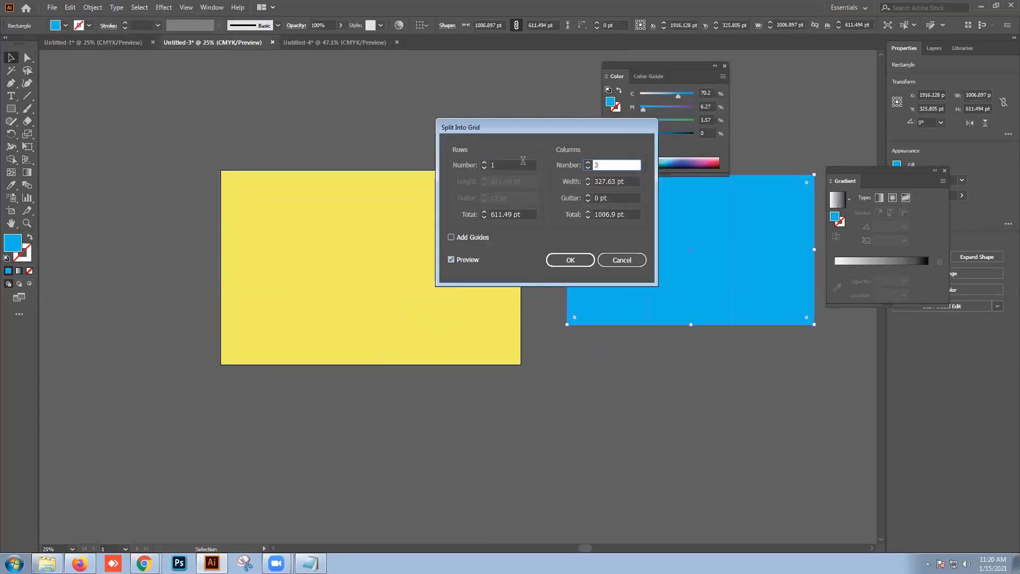
{"action": "key", "text": "Return"}
- Recolor the middle column of the blue rectangle to a light orange-yellow fill and deselect it
{"action": "left_click", "coordinate": [668, 195]}
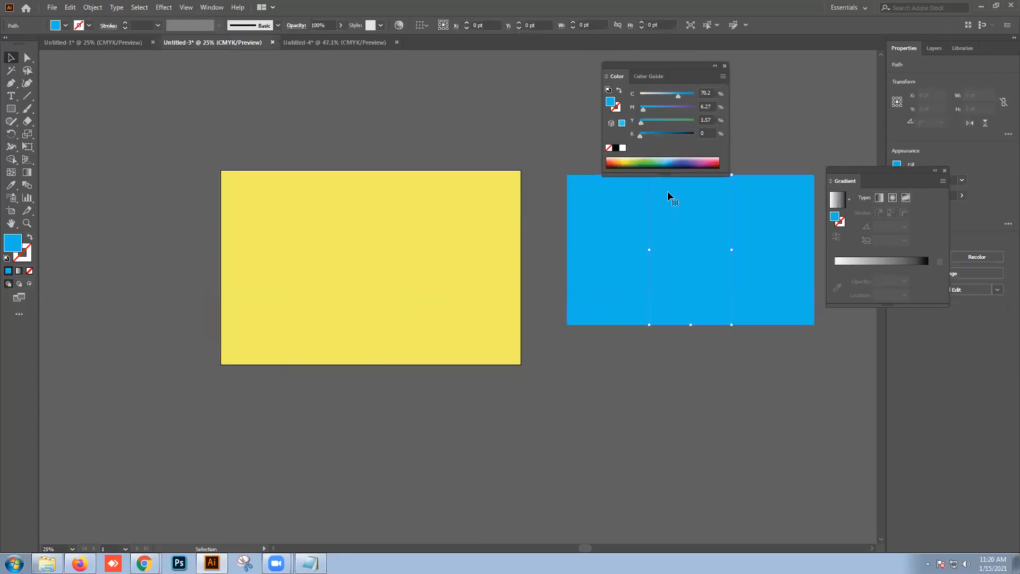
{"action": "left_click", "coordinate": [668, 160]}
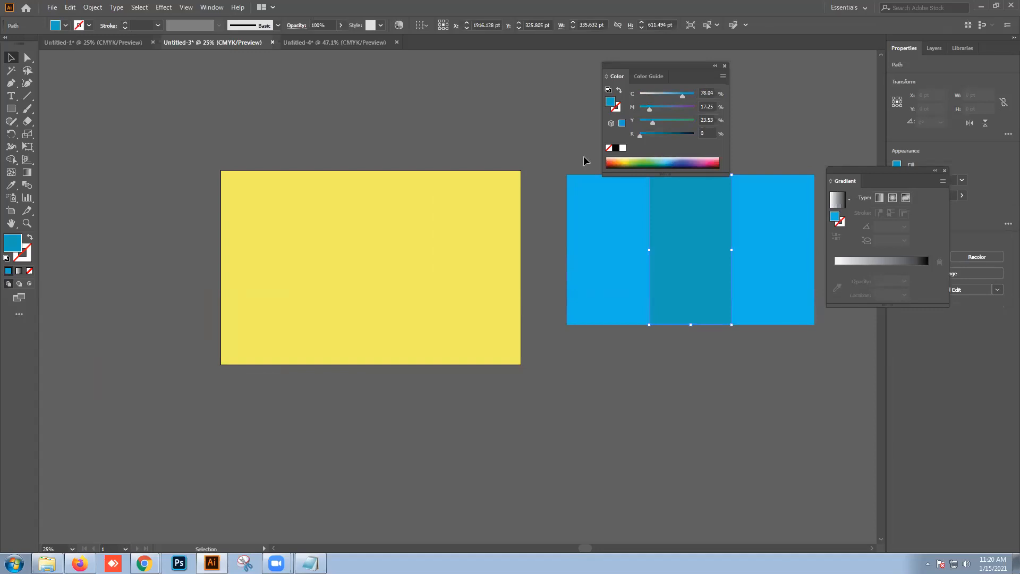
{"action": "left_click", "coordinate": [638, 160]}
{"action": "left_click", "coordinate": [551, 145]}
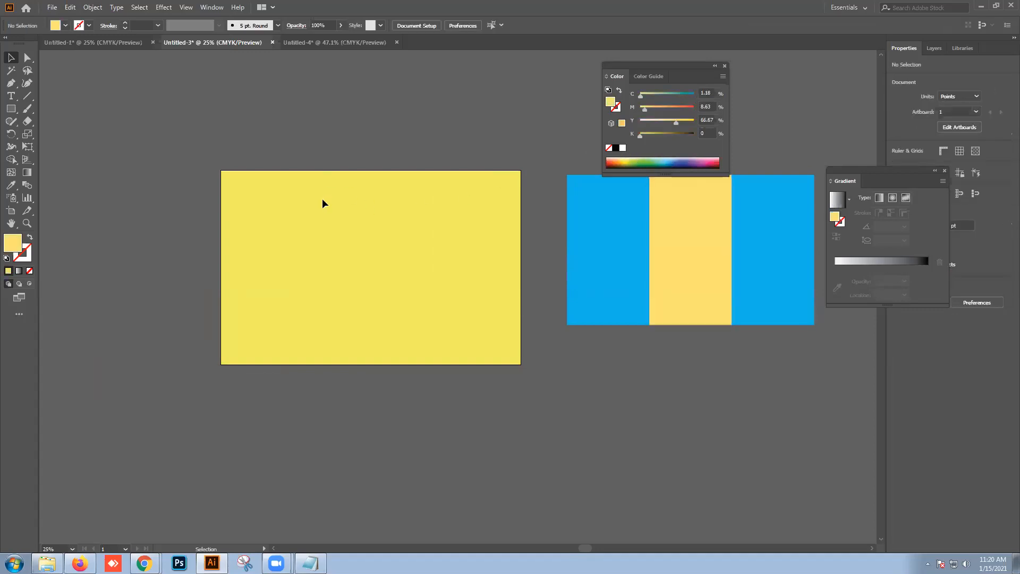
- Extend the large yellow rectangle's top edge up to the artboard's edge, making it about 789 pt high
{"action": "left_click", "coordinate": [322, 200]}
{"action": "scroll", "coordinate": [360, 182], "scroll_direction": "up", "scroll_amount": 1}
{"action": "left_click_drag", "start_coordinate": [374, 167], "coordinate": [375, 167]}
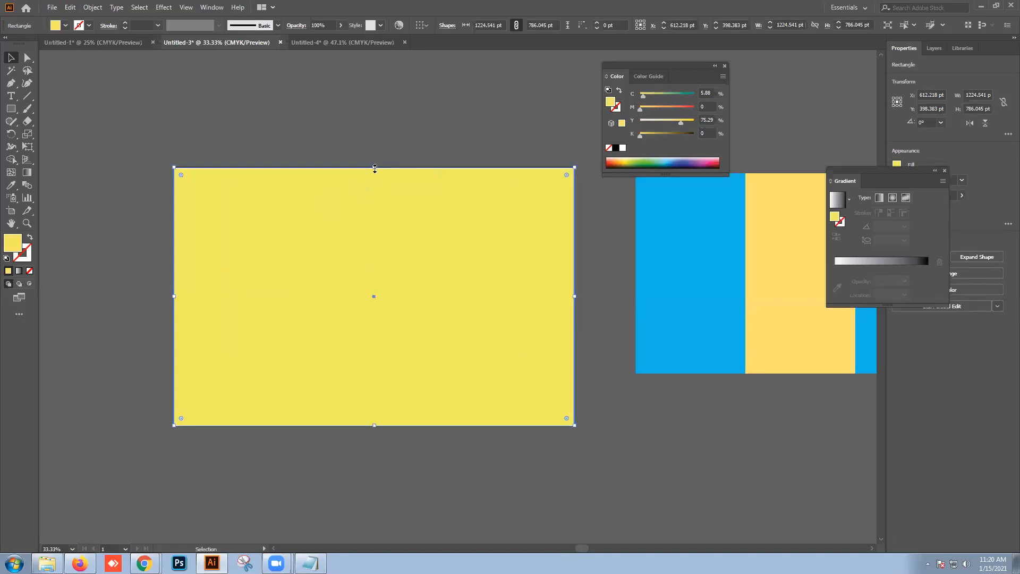
{"action": "left_click", "coordinate": [363, 141]}
{"action": "left_click", "coordinate": [364, 235]}
{"action": "scroll", "coordinate": [199, 293], "scroll_direction": "up", "scroll_amount": 1}
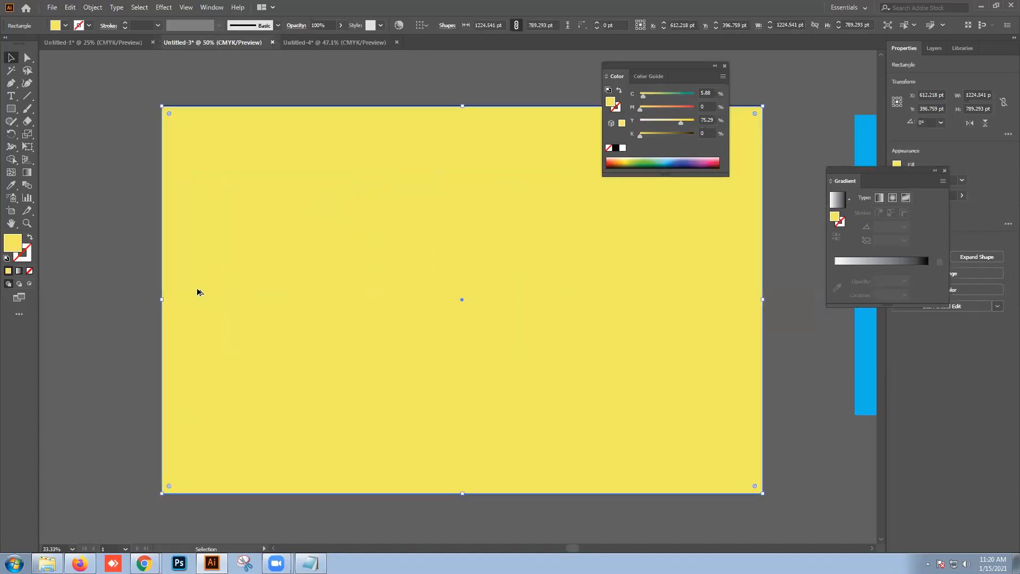
- Try moving the large yellow rectangle down and to the right off the artboard, and undo the move
{"action": "scroll", "coordinate": [193, 289], "scroll_direction": "down", "scroll_amount": 3}
{"action": "left_click", "coordinate": [142, 253]}
{"action": "left_click_drag", "start_coordinate": [178, 239], "coordinate": [209, 276]}
{"action": "left_click", "coordinate": [137, 160]}
{"action": "left_click_drag", "start_coordinate": [218, 234], "coordinate": [253, 247]}
{"action": "left_click", "coordinate": [227, 207]}
{"action": "key", "text": "ctrl+z"}
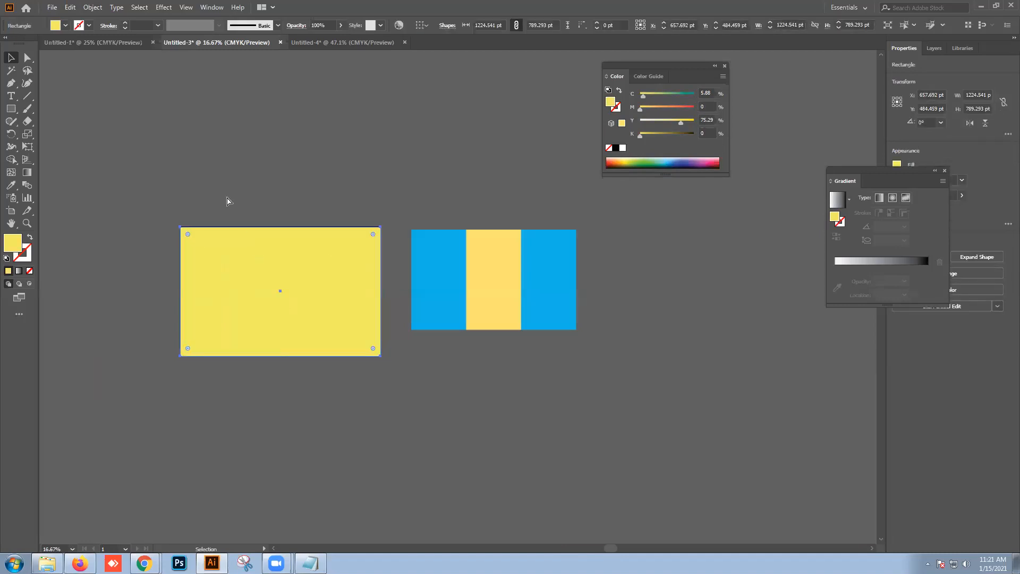
{"action": "left_click", "coordinate": [228, 199]}
{"action": "left_click", "coordinate": [225, 241]}
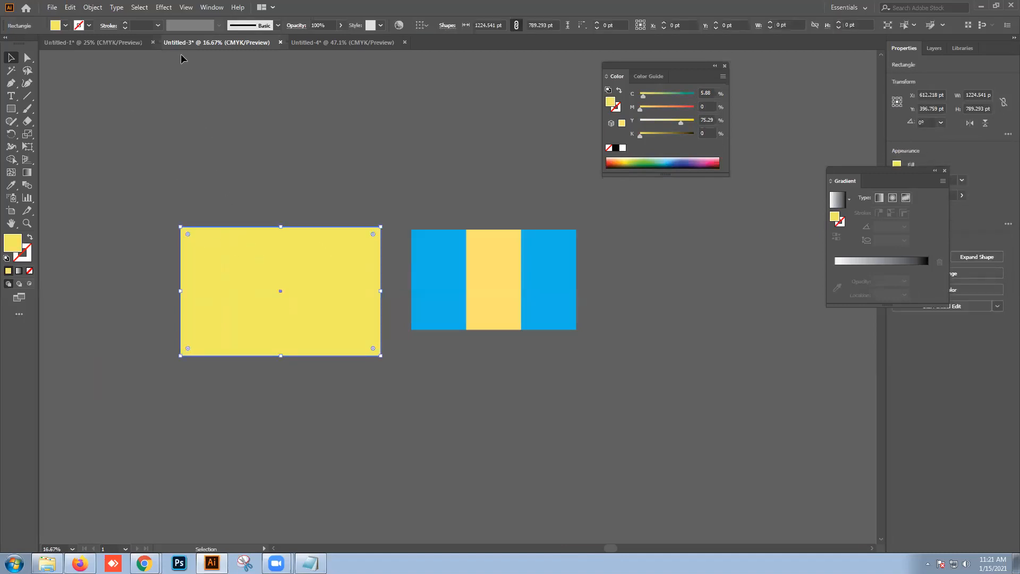
- Split the large yellow rectangle on the artboard into a grid of three columns
{"action": "left_click_drag", "start_coordinate": [246, 131], "coordinate": [295, 265]}
{"action": "left_click", "coordinate": [92, 7]}
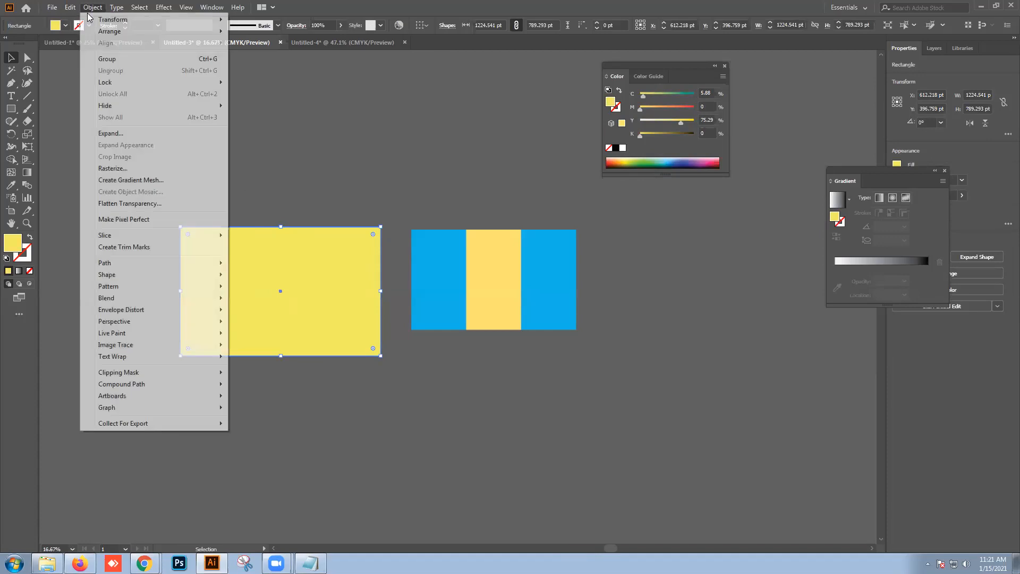
{"action": "mouse_move", "coordinate": [212, 264]}
{"action": "left_click", "coordinate": [287, 380]}
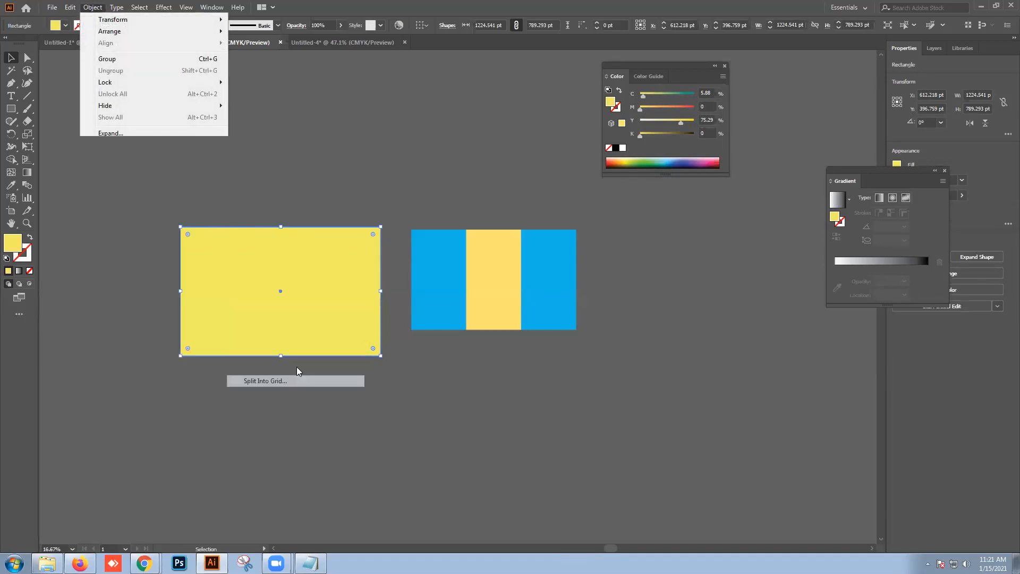
{"action": "left_click", "coordinate": [452, 260]}
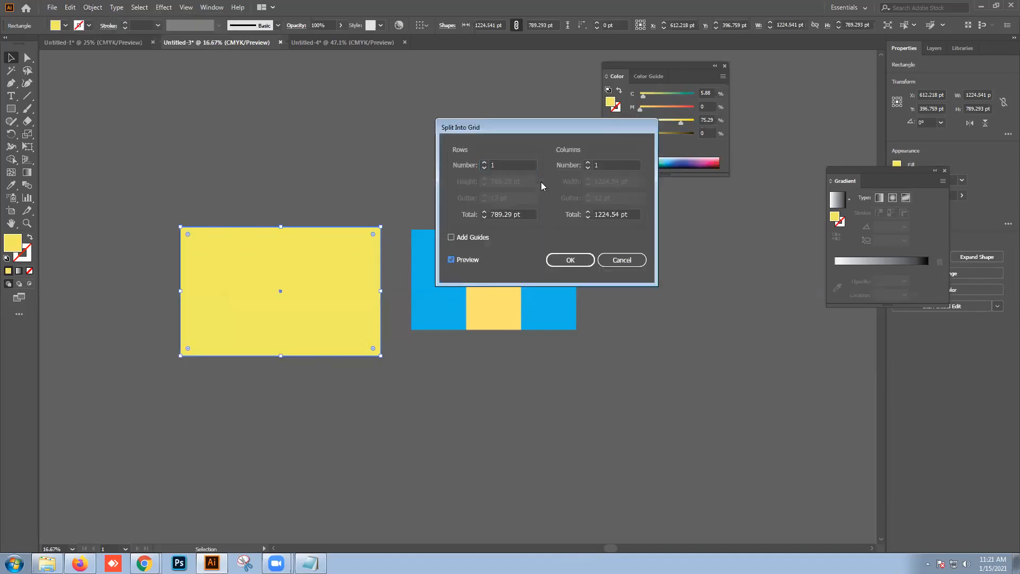
{"action": "double_click", "coordinate": [601, 164]}
{"action": "type", "text": "3"}
{"action": "key", "text": "Return"}
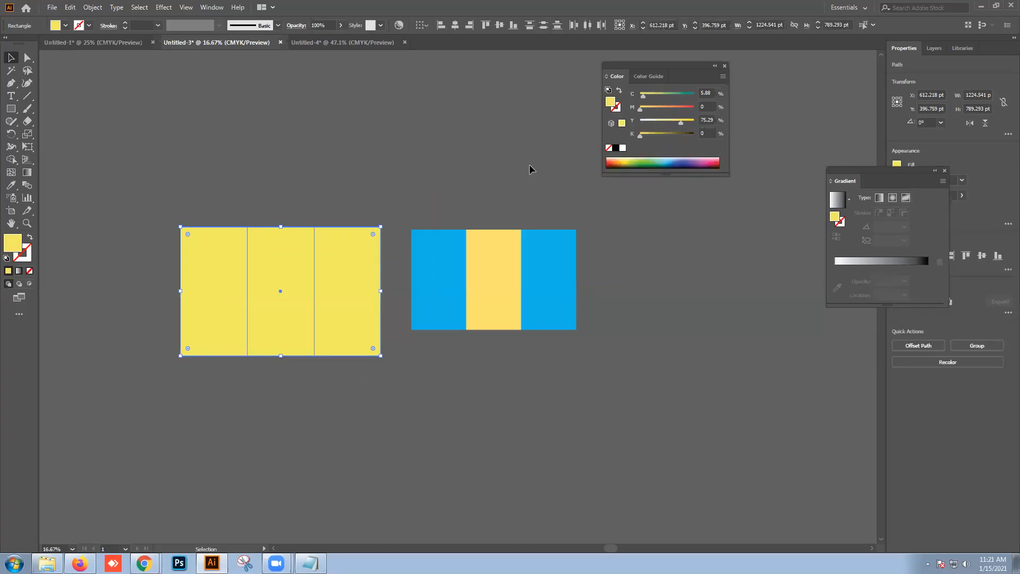
- Recolor the middle column of the yellow three-column rectangle to a teal green fill and deselect it
{"action": "left_click", "coordinate": [520, 426]}
{"action": "left_click", "coordinate": [275, 299]}
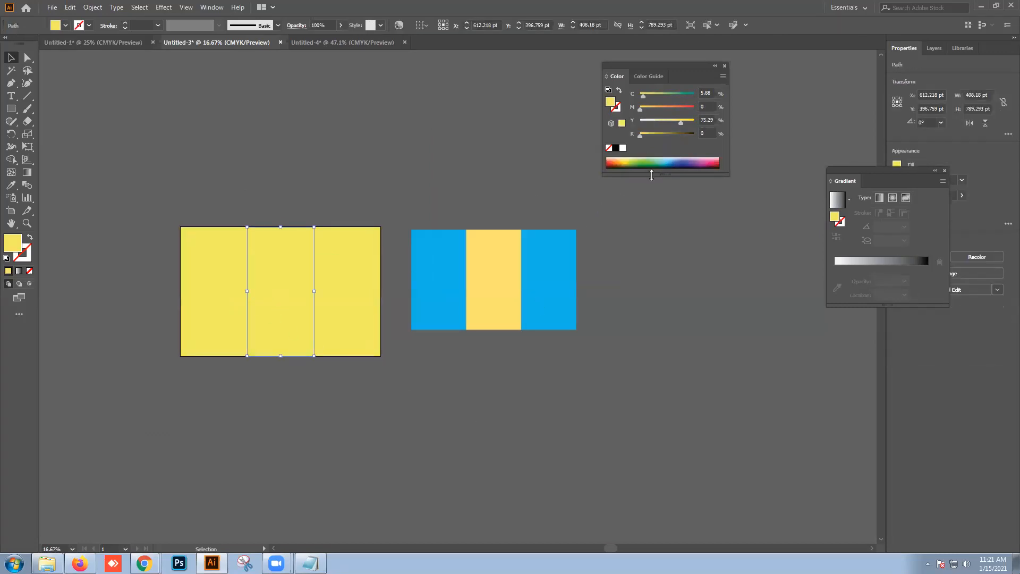
{"action": "left_click", "coordinate": [657, 165]}
{"action": "left_click", "coordinate": [350, 149]}
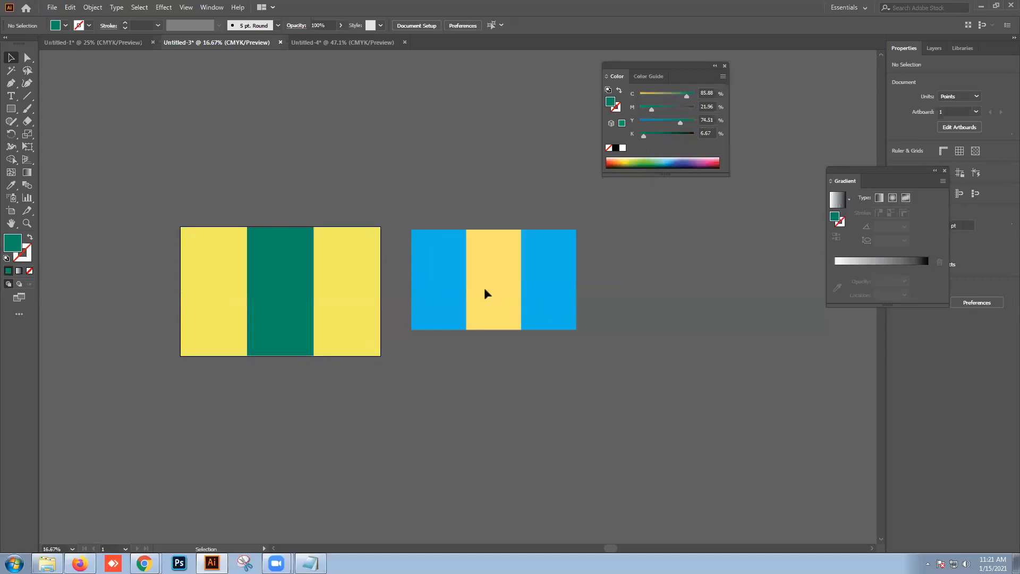
- Reposition the blue three-column rectangle directly beside the yellow one, aligned with the artboard's bottom edge
{"action": "left_click_drag", "start_coordinate": [440, 262], "coordinate": [218, 130]}
{"action": "left_click", "coordinate": [450, 184]}
{"action": "left_click_drag", "start_coordinate": [432, 186], "coordinate": [170, 108]}
{"action": "left_click", "coordinate": [404, 187]}
{"action": "left_click", "coordinate": [217, 154]}
{"action": "left_click_drag", "start_coordinate": [216, 152], "coordinate": [407, 308]}
{"action": "left_click", "coordinate": [408, 384]}
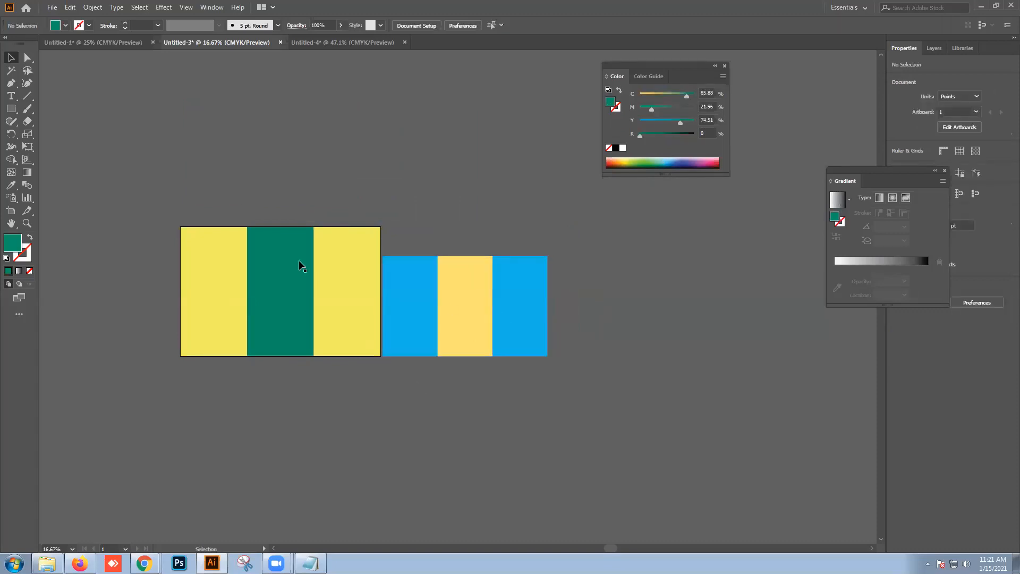
- Create a new landscape A4 document measuring 841.89 x 595.28 pt from the recent presets
{"action": "left_click", "coordinate": [49, 8]}
{"action": "left_click", "coordinate": [73, 40]}
{"action": "left_click", "coordinate": [73, 41]}
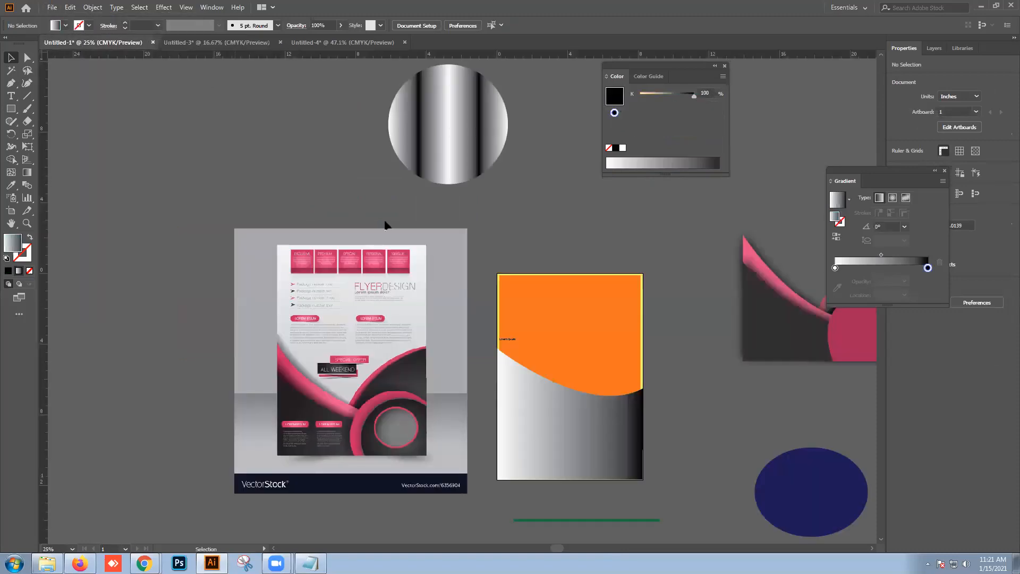
{"action": "left_click", "coordinate": [53, 8]}
{"action": "left_click", "coordinate": [66, 20]}
{"action": "left_click", "coordinate": [335, 319]}
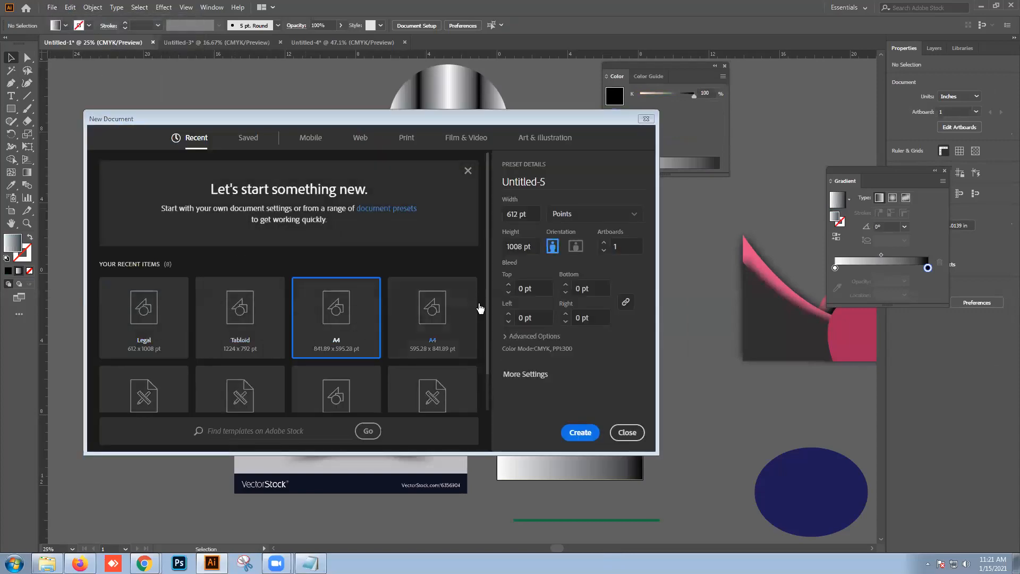
{"action": "left_click", "coordinate": [579, 432]}
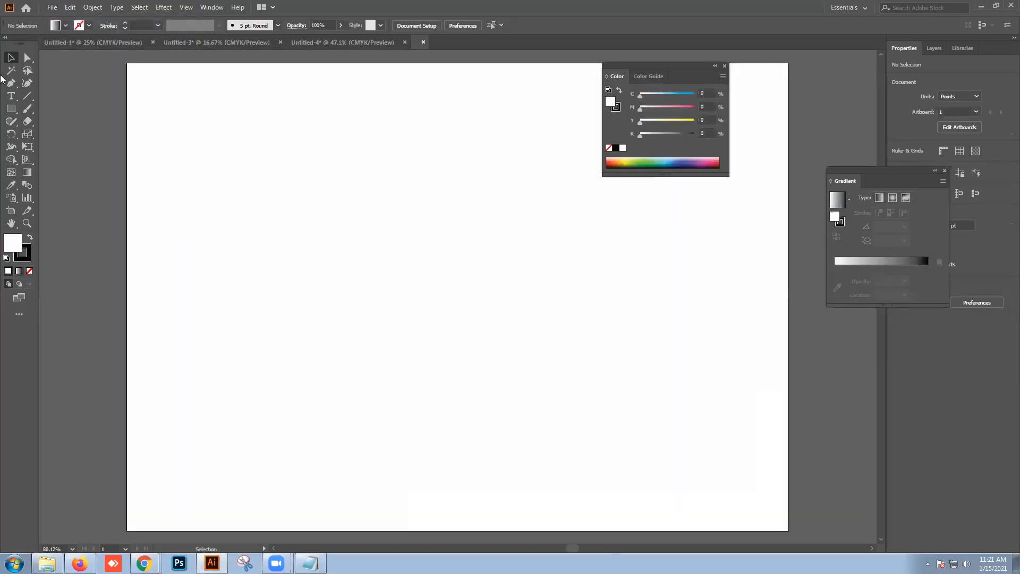
- Draw a rectangle of about 844.5 x 596 pt covering the artboard, with no stroke and a yellow-green fill
{"action": "left_click", "coordinate": [28, 251]}
{"action": "left_click", "coordinate": [29, 270]}
{"action": "left_click", "coordinate": [13, 240]}
{"action": "scroll", "coordinate": [149, 266], "scroll_direction": "down", "scroll_amount": 3}
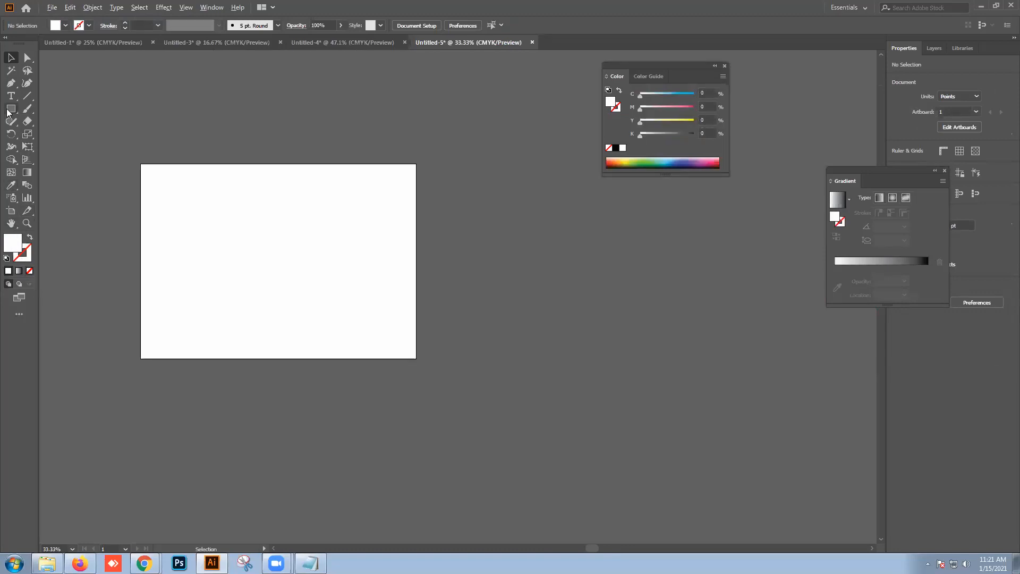
{"action": "key", "text": "m"}
{"action": "left_click_drag", "start_coordinate": [141, 164], "coordinate": [416, 357]}
{"action": "left_click", "coordinate": [633, 161]}
{"action": "key", "text": "v"}
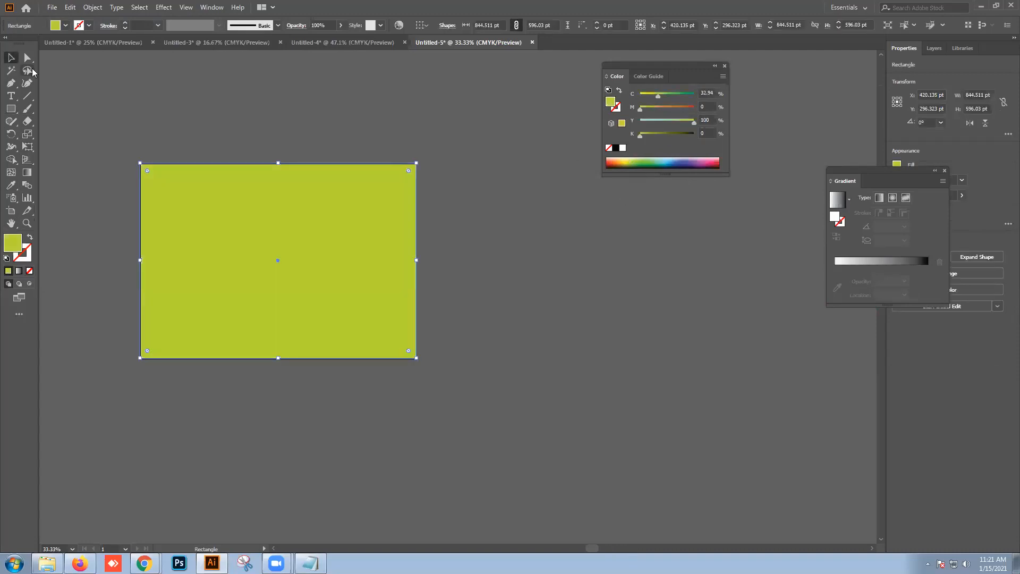
- Bring the yellow-green A4 rectangle into the Untitled-3 document and place it below the blue columns
{"action": "left_click", "coordinate": [89, 116]}
{"action": "scroll", "coordinate": [166, 219], "scroll_direction": "up", "scroll_amount": 4}
{"action": "scroll", "coordinate": [163, 225], "scroll_direction": "down", "scroll_amount": 4}
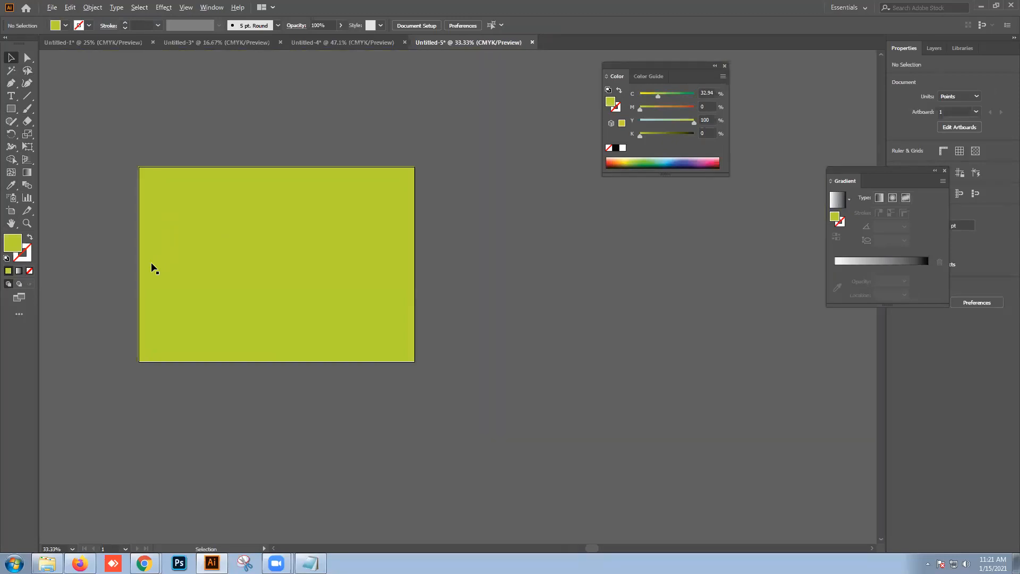
{"action": "left_click", "coordinate": [151, 263]}
{"action": "left_click_drag", "start_coordinate": [239, 264], "coordinate": [462, 433]}
{"action": "left_click", "coordinate": [563, 372]}
- Split the yellow-green rectangle into a grid of three columns
{"action": "left_click", "coordinate": [93, 6]}
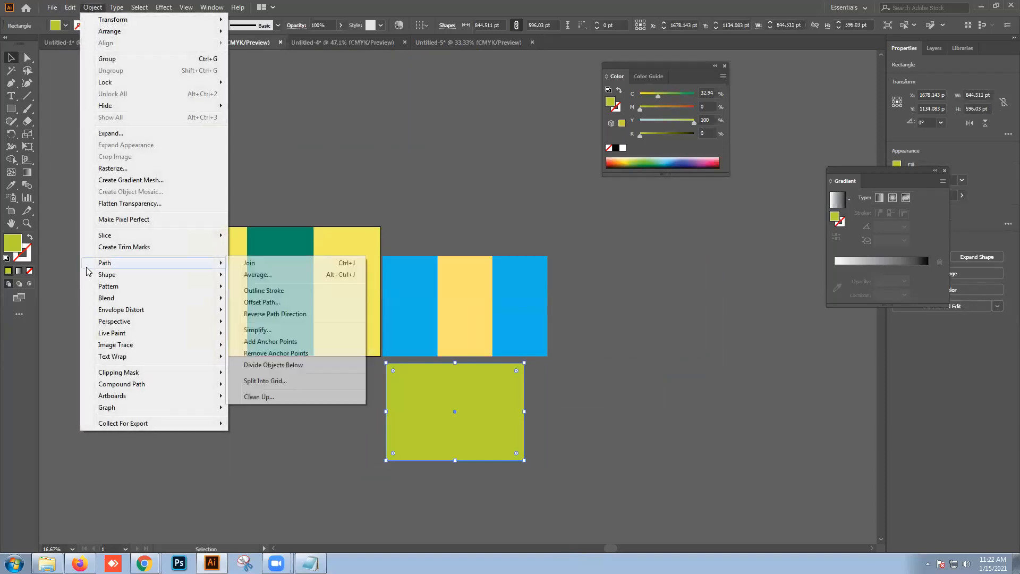
{"action": "mouse_move", "coordinate": [112, 287]}
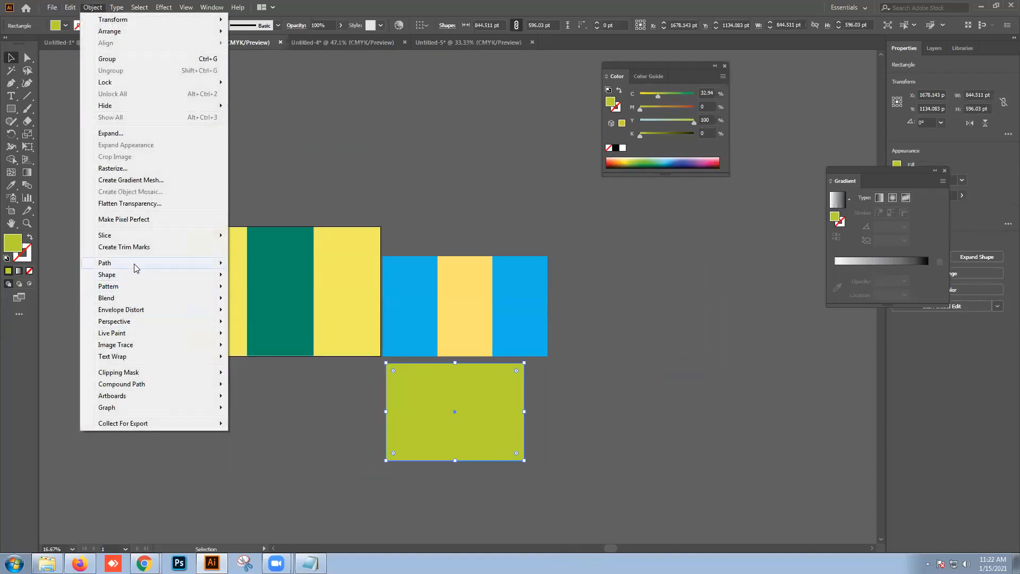
{"action": "mouse_move", "coordinate": [136, 266]}
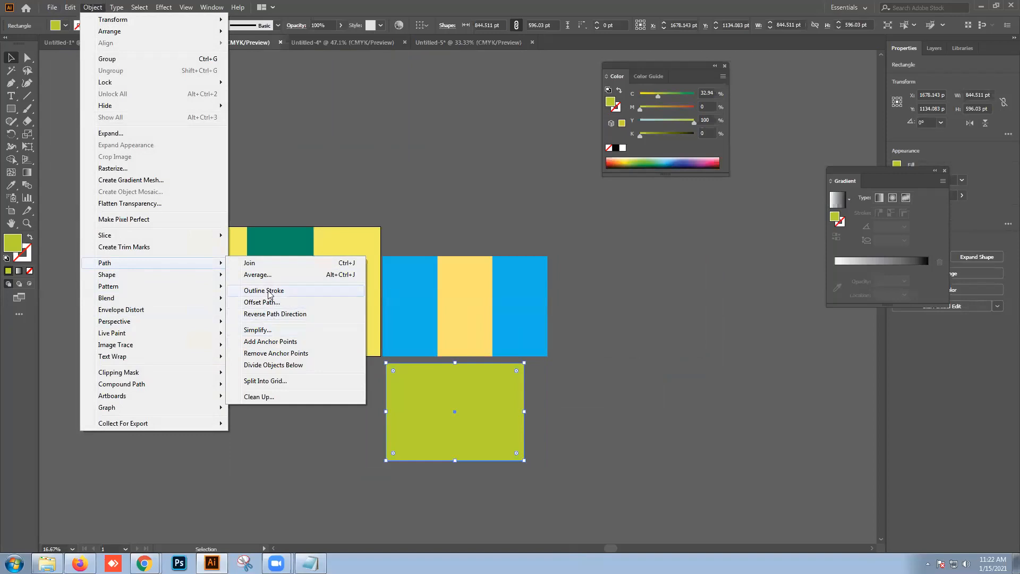
{"action": "left_click", "coordinate": [277, 382]}
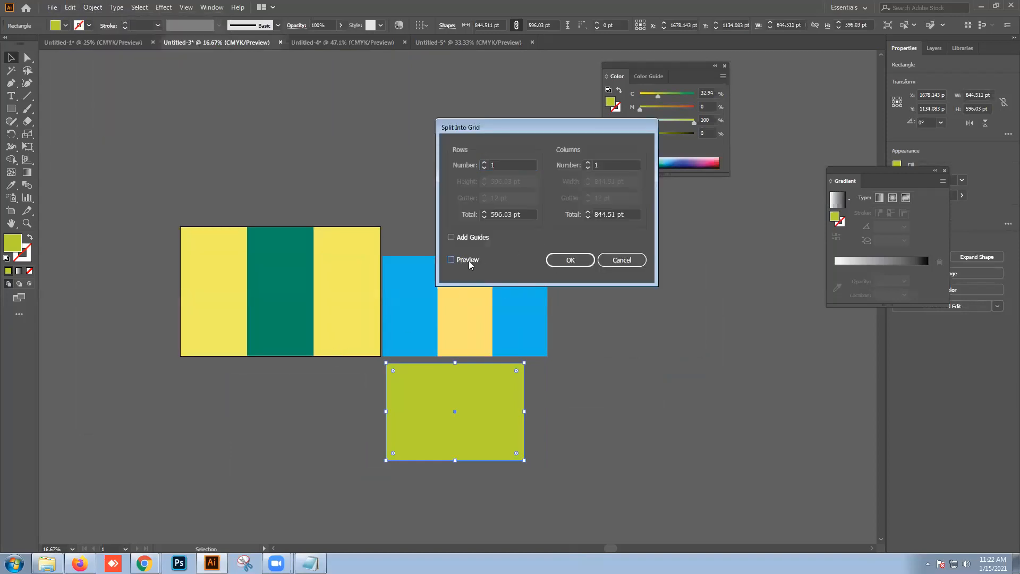
{"action": "double_click", "coordinate": [610, 162]}
{"action": "type", "text": "3"}
{"action": "key", "text": "Return"}
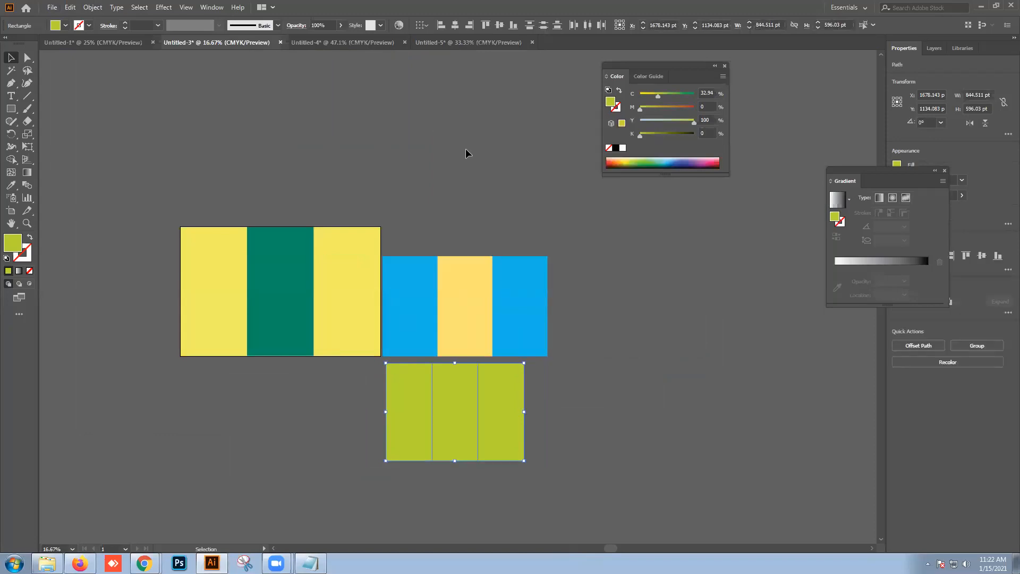
- Recolor the middle yellow-green column dark green and move the whole three-column rectangle above the blue one
{"action": "left_click", "coordinate": [594, 339]}
{"action": "left_click", "coordinate": [456, 399]}
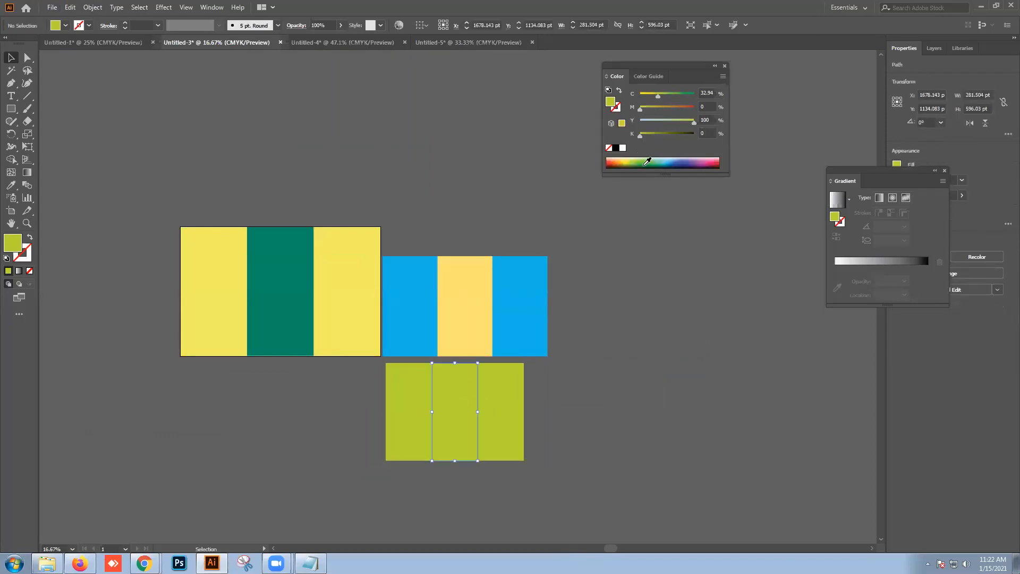
{"action": "left_click", "coordinate": [648, 165]}
{"action": "left_click", "coordinate": [600, 227]}
{"action": "left_click_drag", "start_coordinate": [473, 403], "coordinate": [475, 175]}
{"action": "left_click", "coordinate": [678, 314]}
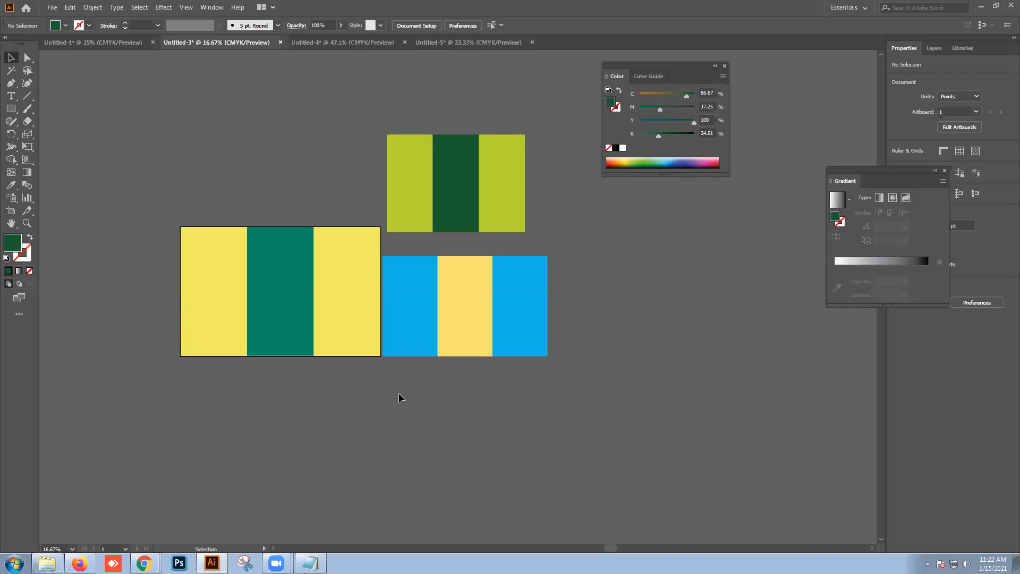
- Draw a downward-bowing Pen curve from the yellow layout's left edge, near the top, across to its third column
{"action": "scroll", "coordinate": [303, 364], "scroll_direction": "up", "scroll_amount": 1}
{"action": "scroll", "coordinate": [300, 365], "scroll_direction": "up", "scroll_amount": 1}
{"action": "scroll", "coordinate": [296, 365], "scroll_direction": "down", "scroll_amount": 1}
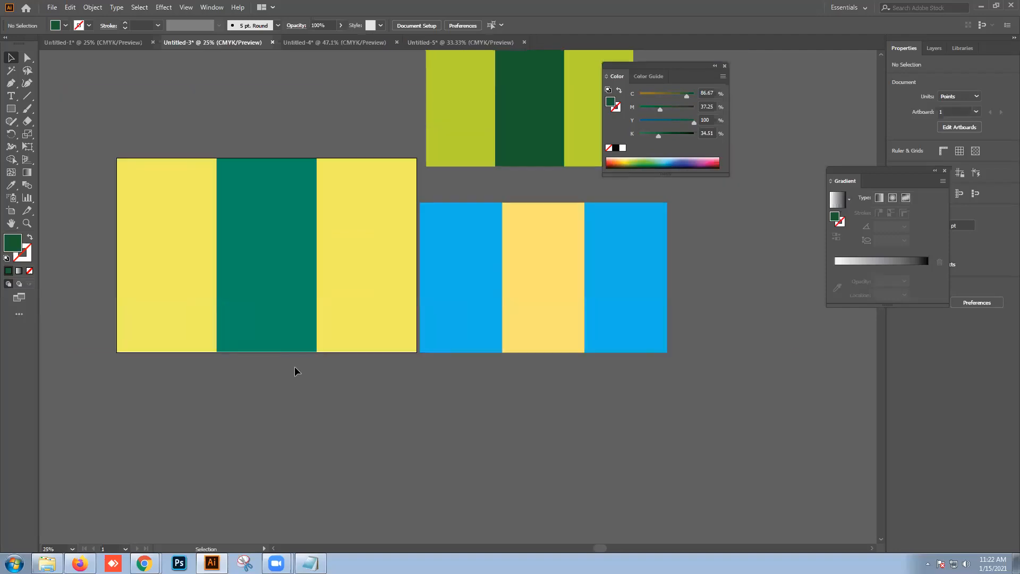
{"action": "left_click_drag", "start_coordinate": [327, 350], "coordinate": [330, 394]}
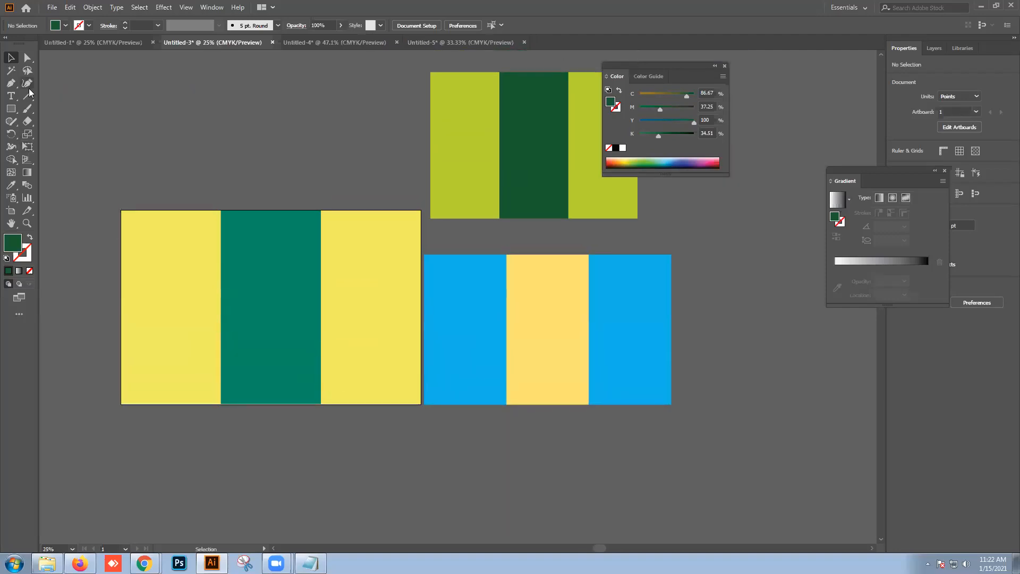
{"action": "left_click", "coordinate": [10, 83]}
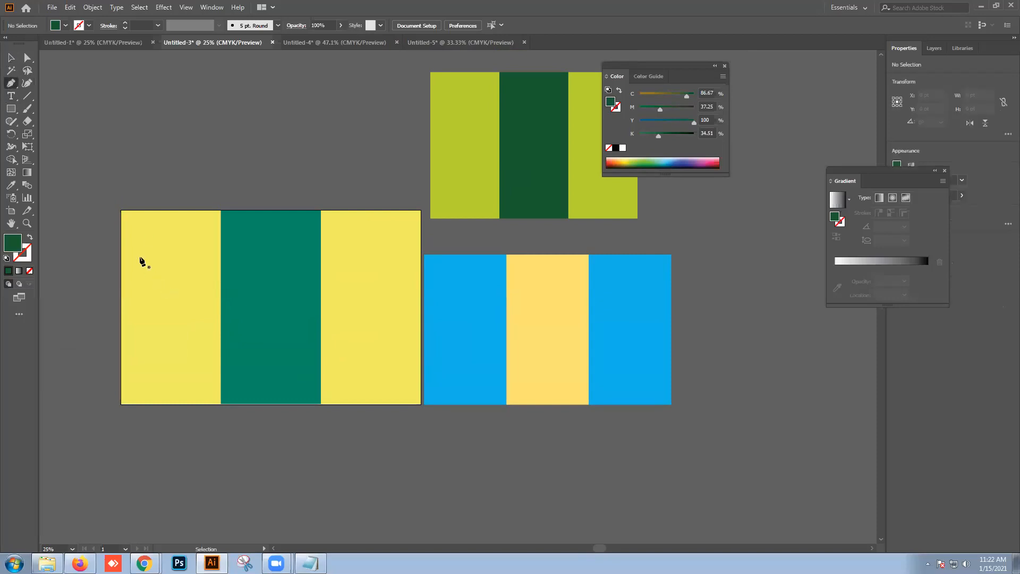
{"action": "left_click", "coordinate": [122, 238]}
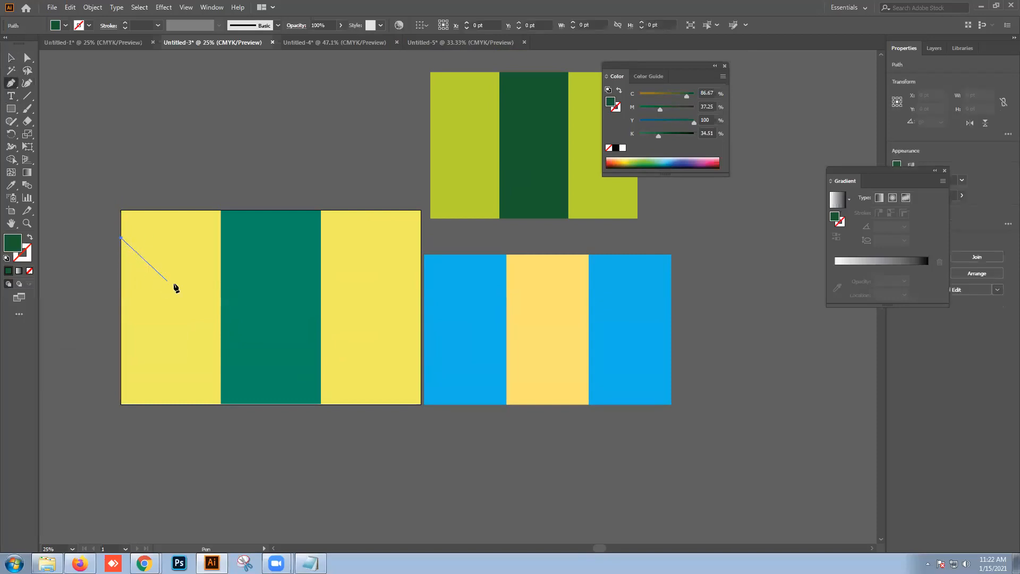
{"action": "left_click_drag", "start_coordinate": [360, 352], "coordinate": [461, 247]}
{"action": "key", "text": "ctrl+z"}
{"action": "left_click", "coordinate": [382, 318]}
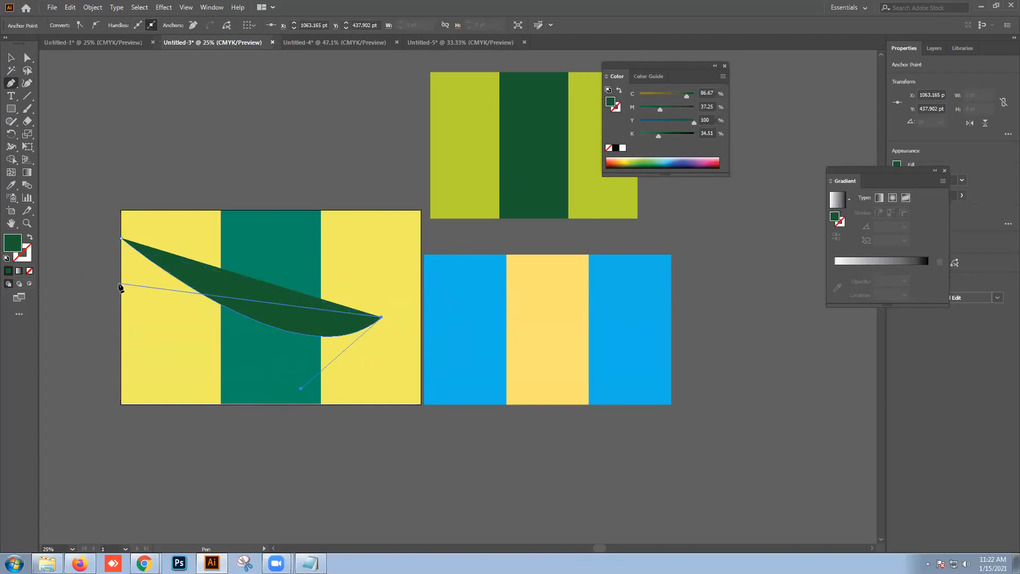
- Try curving the path back to the artboard's left edge just below its starting point, and undo that segment
{"action": "left_click_drag", "start_coordinate": [122, 254], "coordinate": [98, 111]}
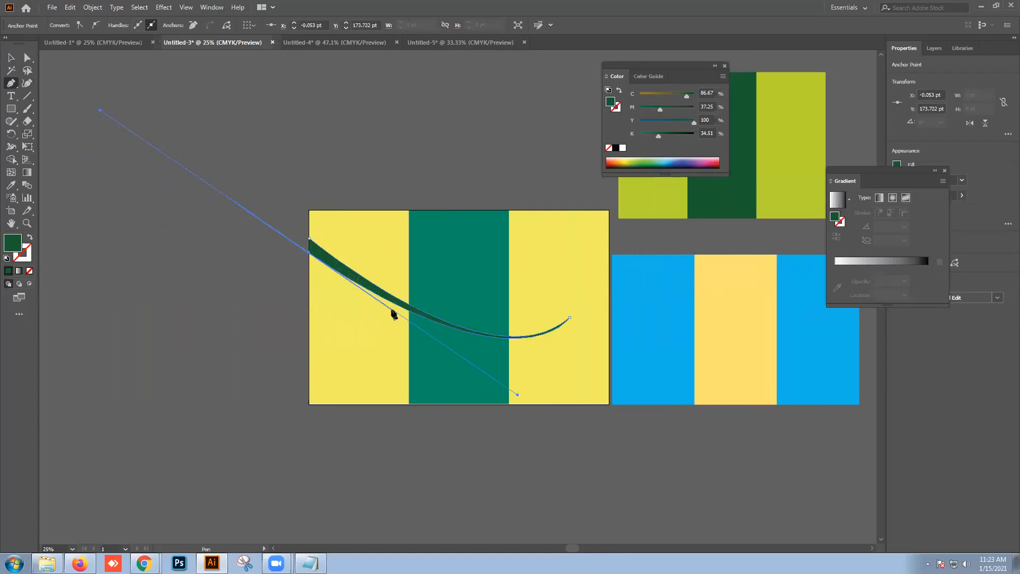
{"action": "scroll", "coordinate": [391, 313], "scroll_direction": "up", "scroll_amount": 2}
{"action": "key", "text": "ctrl+z"}
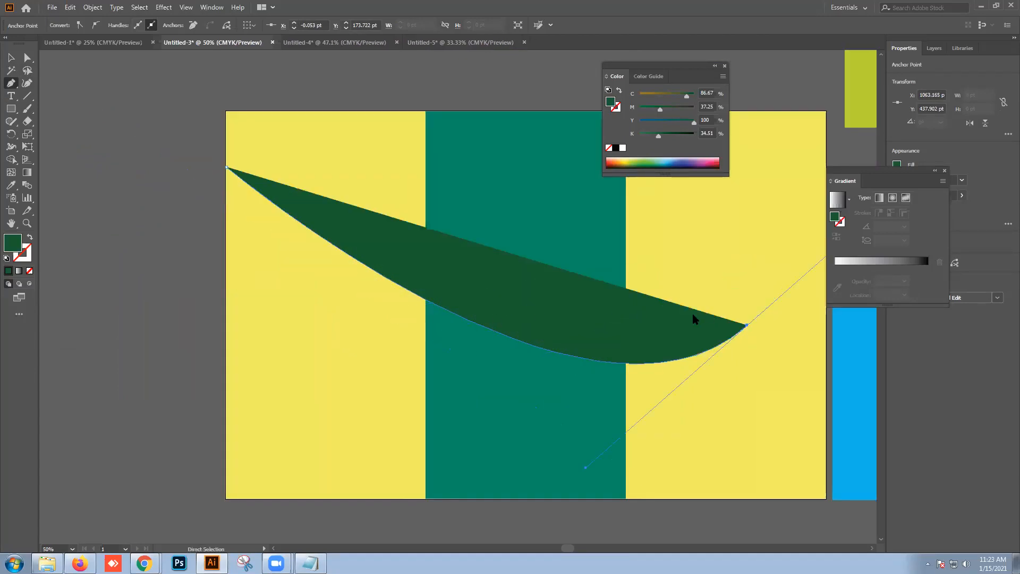
- Remove the tip anchor's outgoing handle, curve the path back to the artboard's top-left corner, and close it as a dark green swoosh
{"action": "key", "text": "alt+space"}
{"action": "left_click", "coordinate": [291, 4]}
{"action": "scroll", "coordinate": [440, 303], "scroll_direction": "down", "scroll_amount": 2}
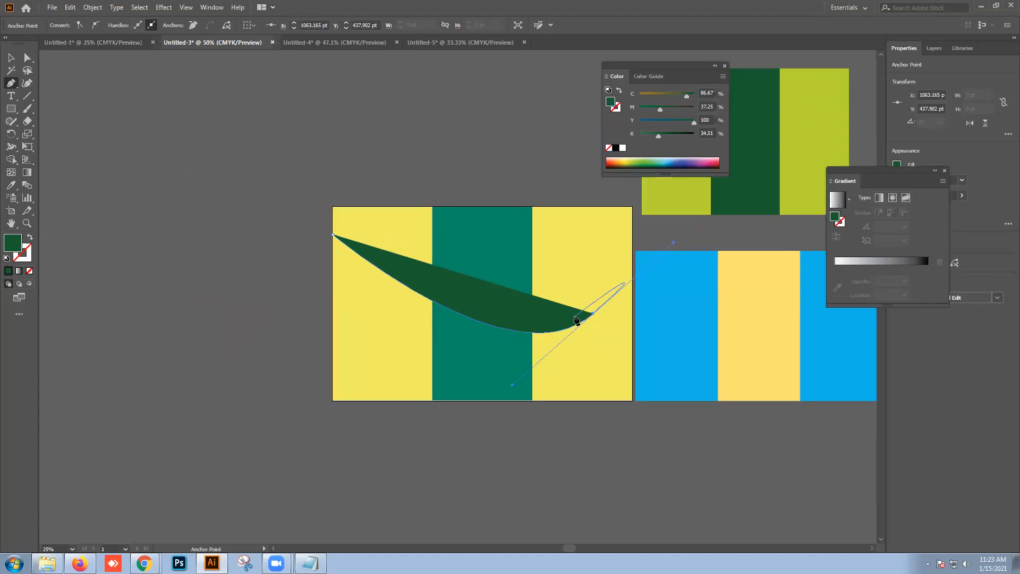
{"action": "left_click", "coordinate": [594, 314]}
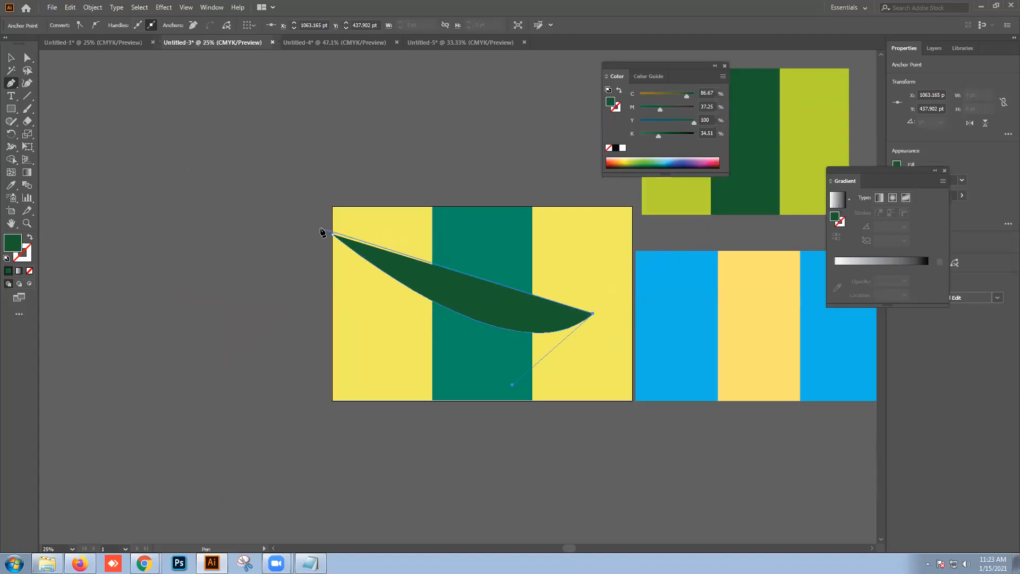
{"action": "left_click_drag", "start_coordinate": [332, 207], "coordinate": [137, 132]}
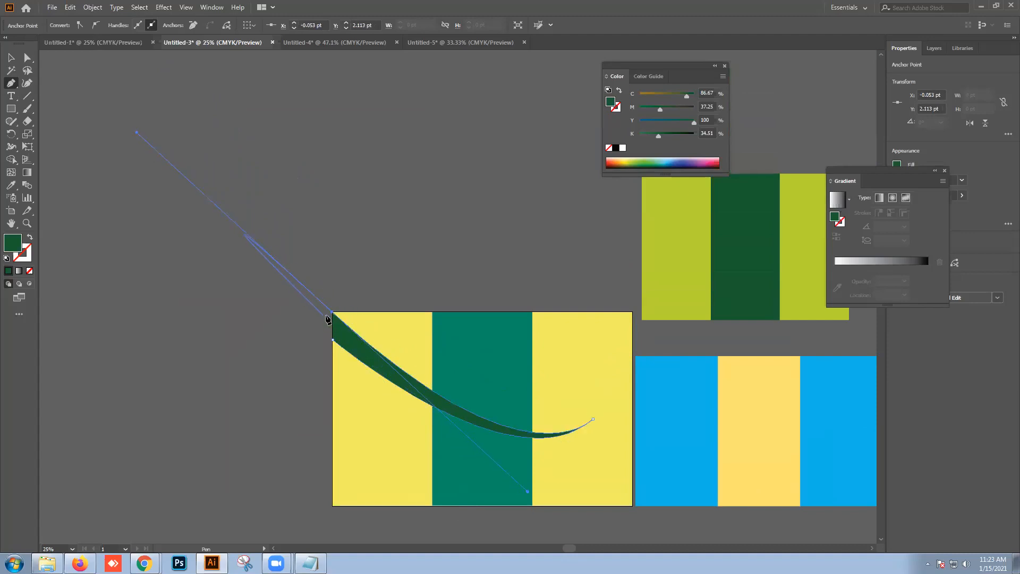
{"action": "left_click", "coordinate": [334, 342]}
{"action": "scroll", "coordinate": [478, 485], "scroll_direction": "down", "scroll_amount": 2}
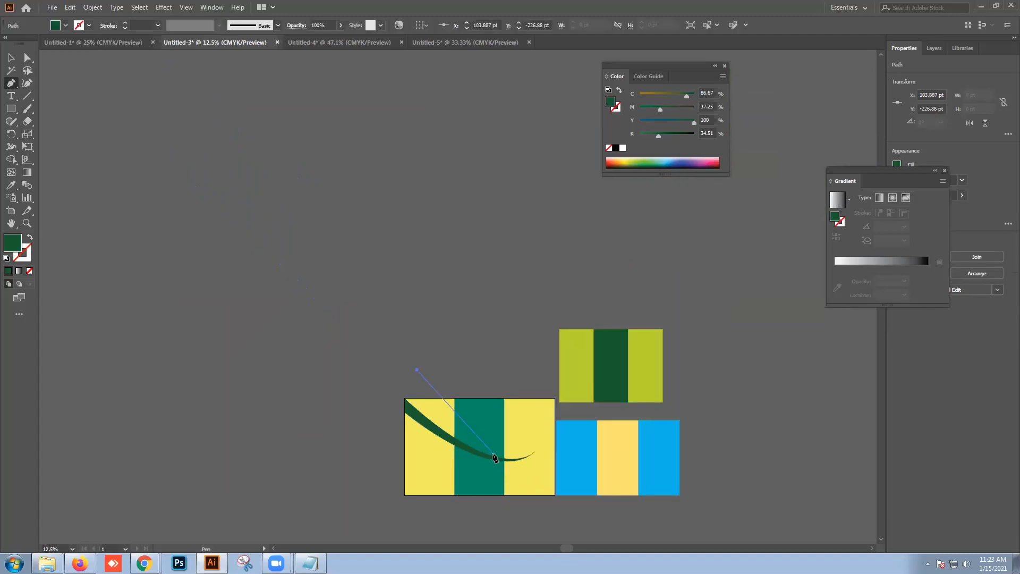
{"action": "scroll", "coordinate": [432, 394], "scroll_direction": "up", "scroll_amount": 1}
{"action": "key", "text": "v"}
{"action": "key", "text": "ctrl+shift+a"}
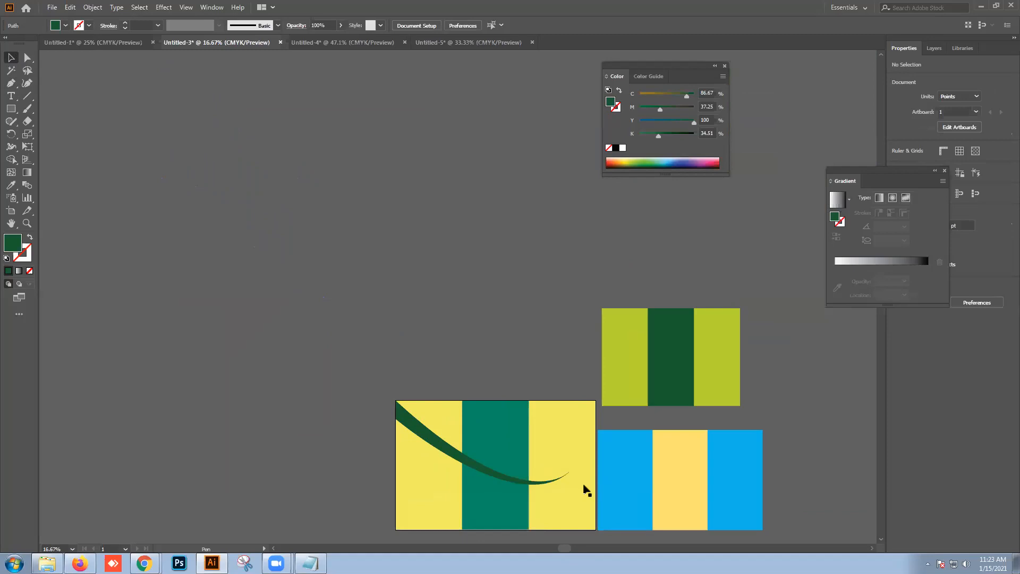
- Reshape the swoosh's lower curve by pulling the tip anchor's direction handle down and to the right, and deselect it
{"action": "scroll", "coordinate": [550, 481], "scroll_direction": "up", "scroll_amount": 6}
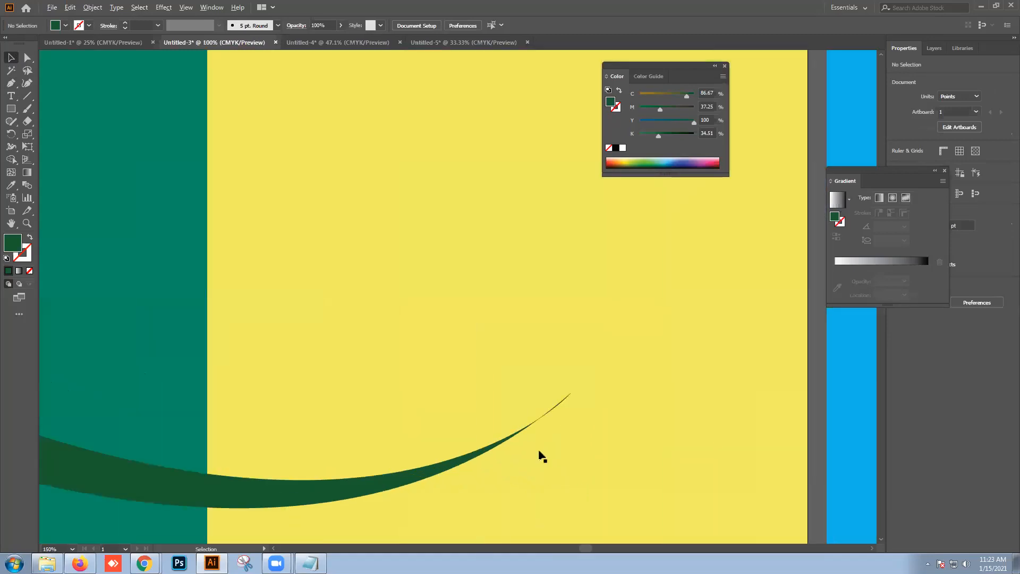
{"action": "scroll", "coordinate": [542, 456], "scroll_direction": "down", "scroll_amount": 4}
{"action": "left_click", "coordinate": [506, 460]}
{"action": "left_click", "coordinate": [27, 57]}
{"action": "left_click", "coordinate": [546, 442]}
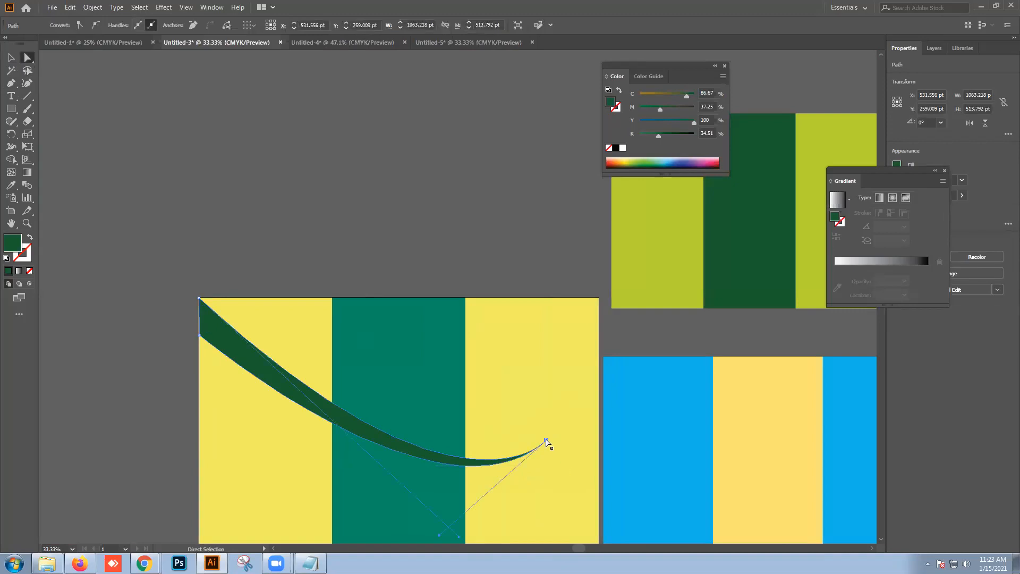
{"action": "scroll", "coordinate": [450, 537], "scroll_direction": "up", "scroll_amount": 1}
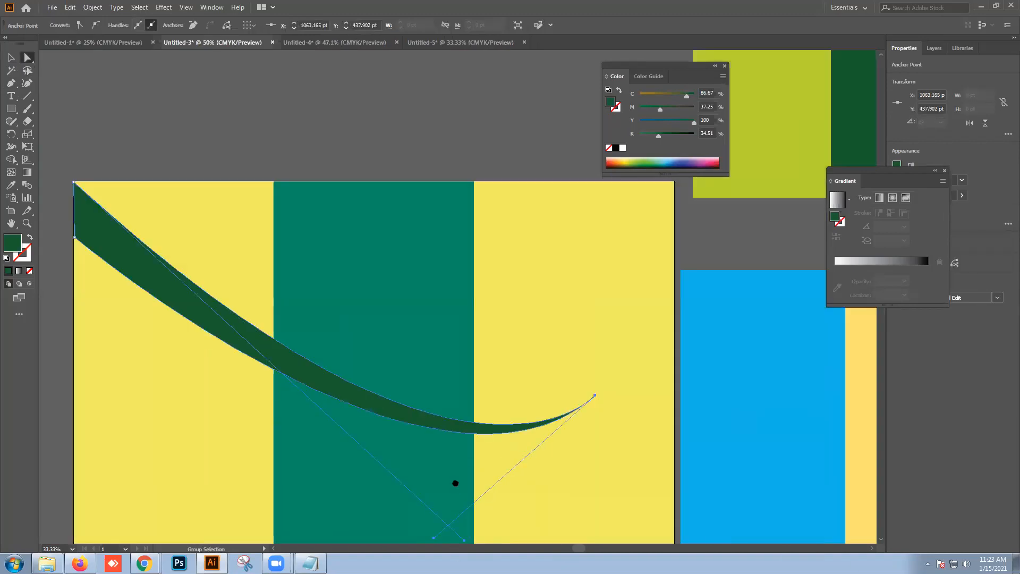
{"action": "left_click_drag", "start_coordinate": [454, 481], "coordinate": [436, 378]}
{"action": "left_click", "coordinate": [431, 445]}
{"action": "left_click", "coordinate": [492, 327]}
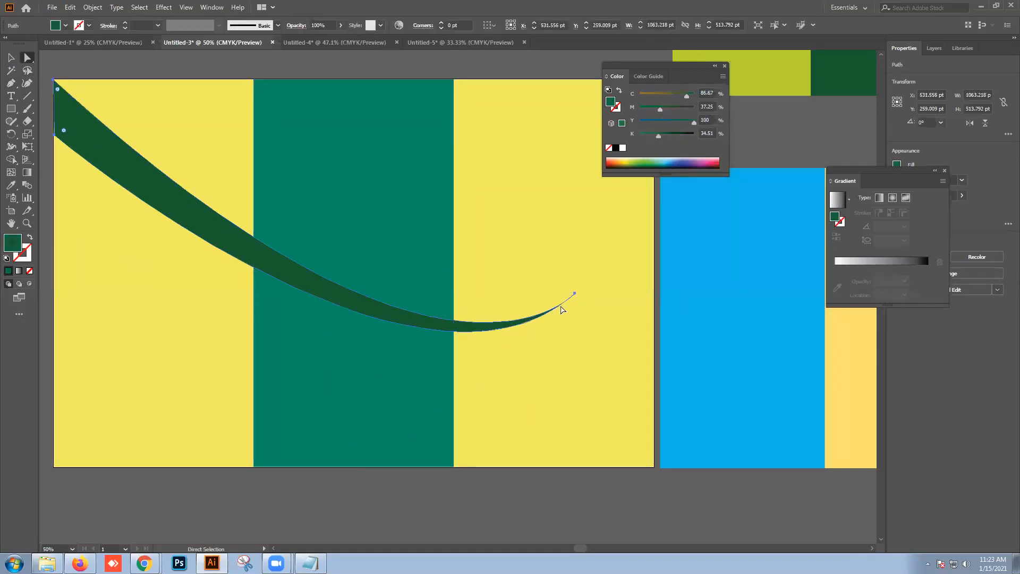
{"action": "left_click", "coordinate": [576, 293]}
{"action": "left_click_drag", "start_coordinate": [413, 436], "coordinate": [428, 451]}
{"action": "left_click", "coordinate": [462, 491]}
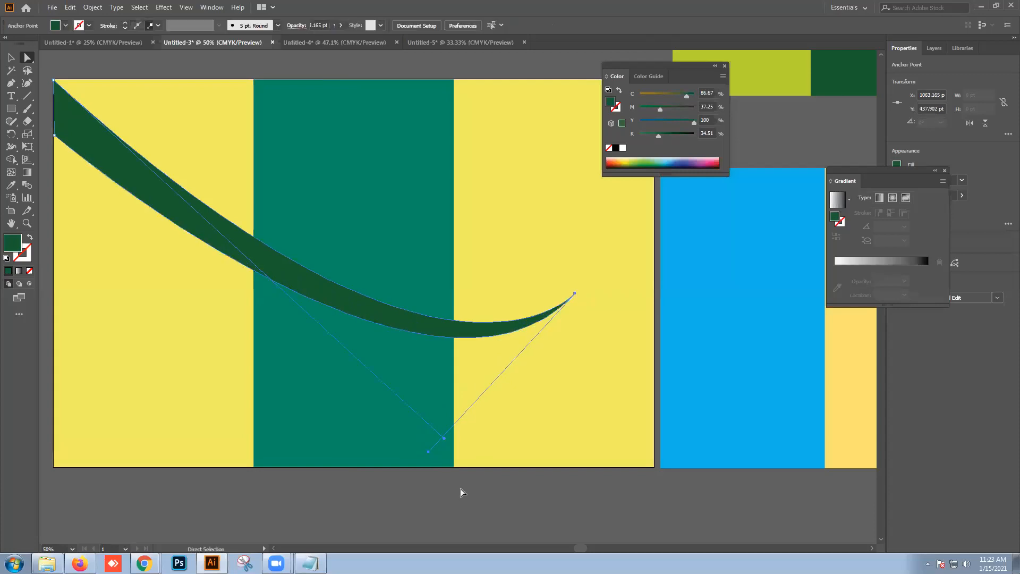
{"action": "scroll", "coordinate": [462, 492], "scroll_direction": "down", "scroll_amount": 2, "text": "alt"}
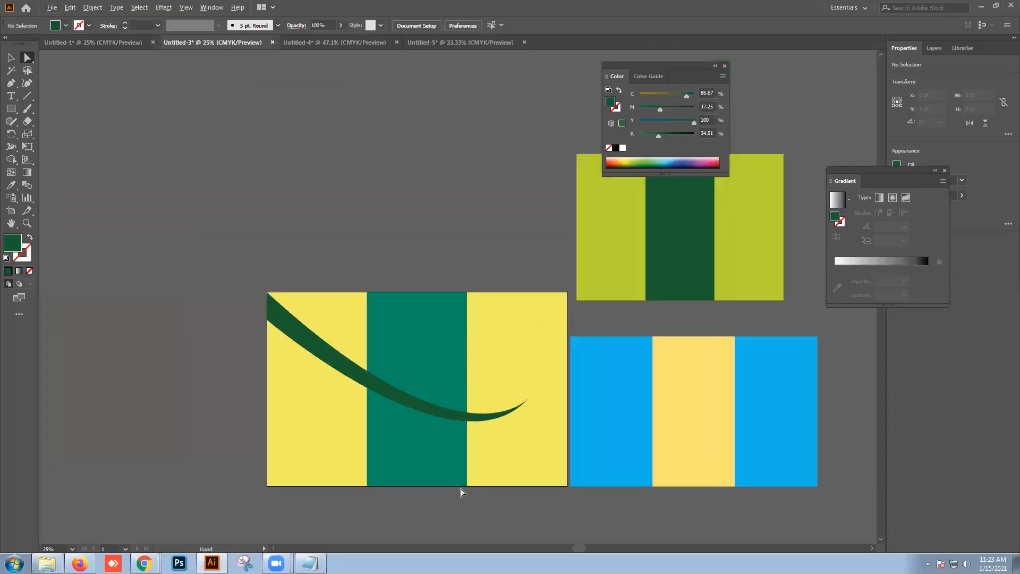
{"action": "left_click_drag", "start_coordinate": [462, 492], "coordinate": [448, 429]}
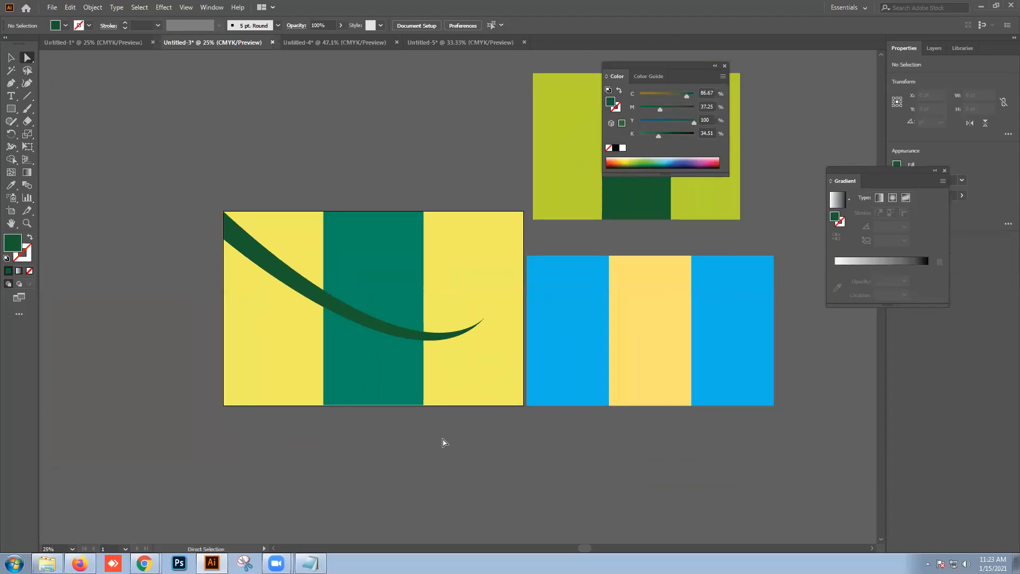
- Start a Pen path on the yellow layout's left edge near its bottom, try a long curve into the third column, and undo that segment
{"action": "scroll", "coordinate": [395, 431], "scroll_direction": "down", "scroll_amount": 1, "text": "alt"}
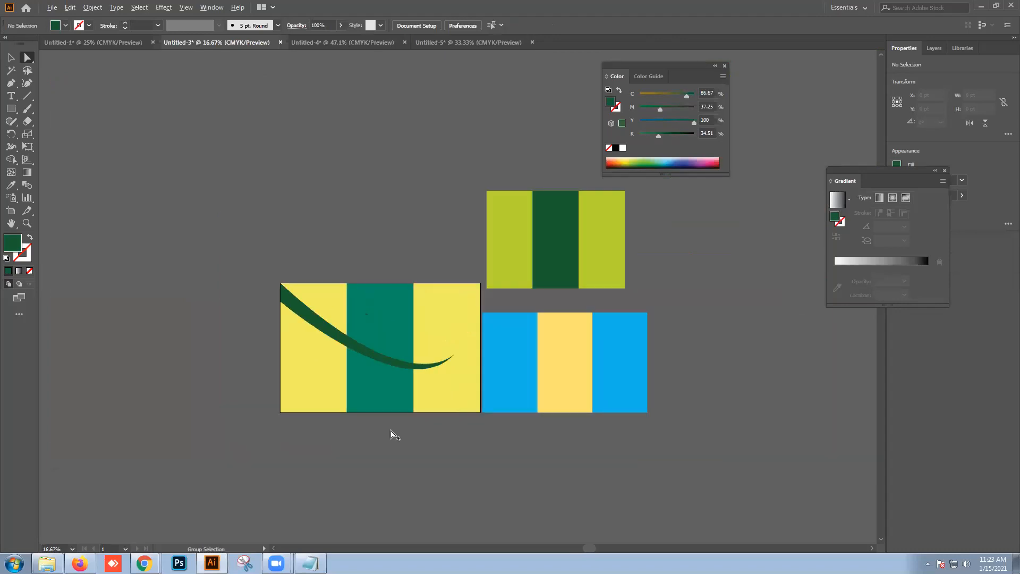
{"action": "scroll", "coordinate": [392, 431], "scroll_direction": "up", "scroll_amount": 1, "text": "alt"}
{"action": "left_click", "coordinate": [11, 83]}
{"action": "left_click", "coordinate": [226, 364]}
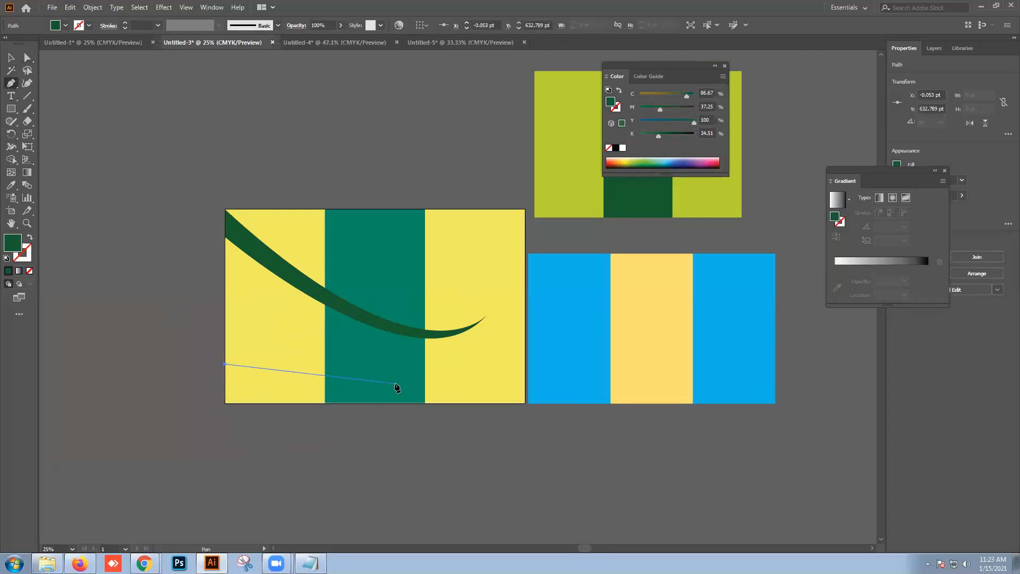
{"action": "left_click_drag", "start_coordinate": [422, 385], "coordinate": [513, 351]}
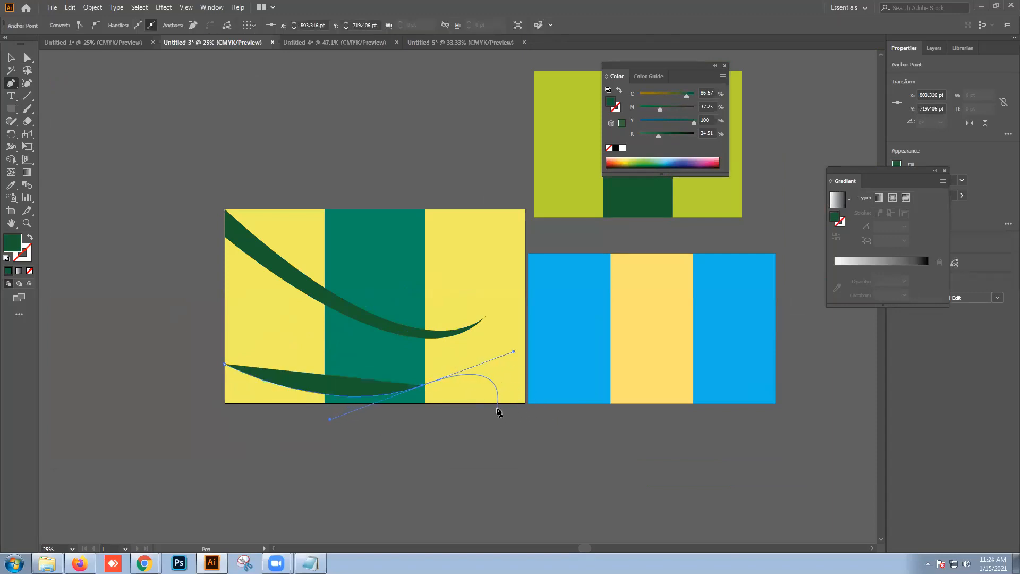
{"action": "key", "text": "ctrl+z"}
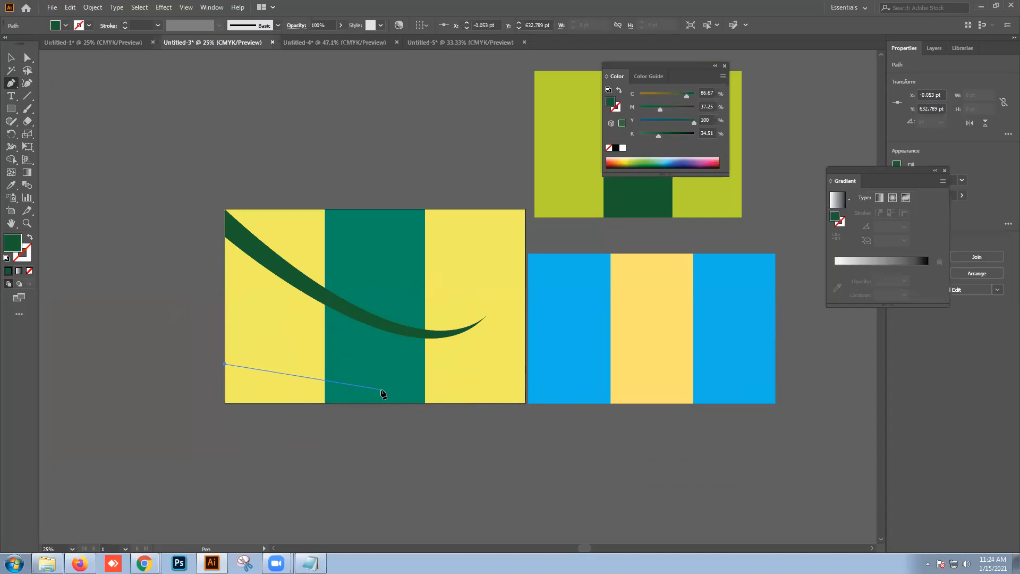
- Draw an S-curve through the middle column to the bottom-right corner, close it along the bottom edge as a dark green wave, and deselect
{"action": "left_click_drag", "start_coordinate": [379, 389], "coordinate": [460, 355]}
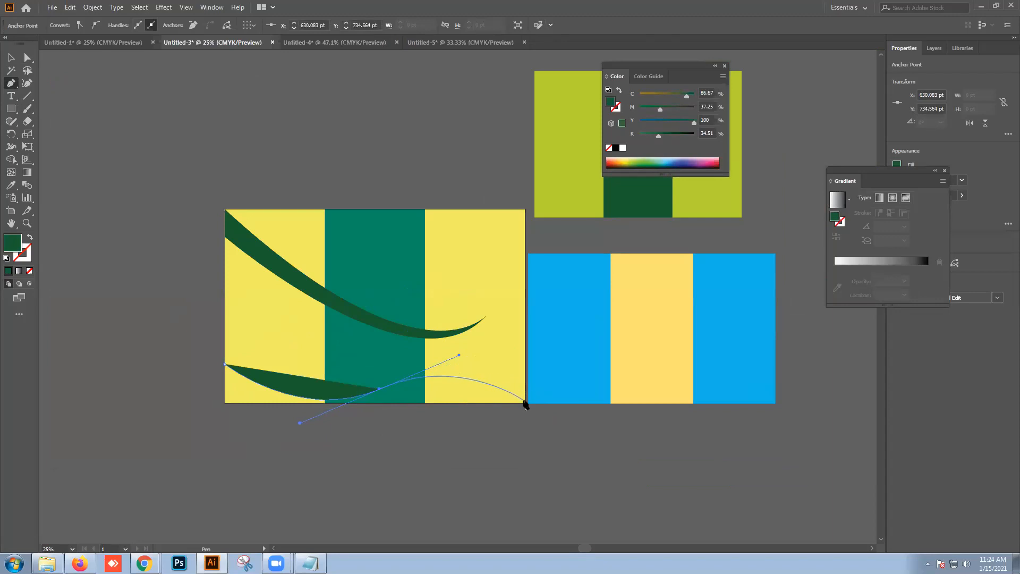
{"action": "left_click_drag", "start_coordinate": [526, 403], "coordinate": [241, 418]}
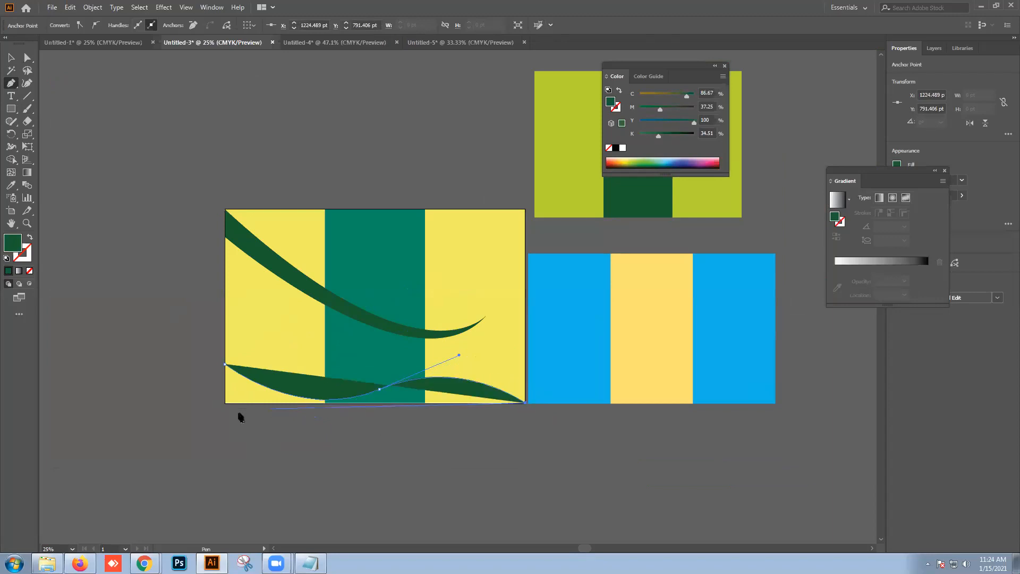
{"action": "left_click", "coordinate": [225, 403]}
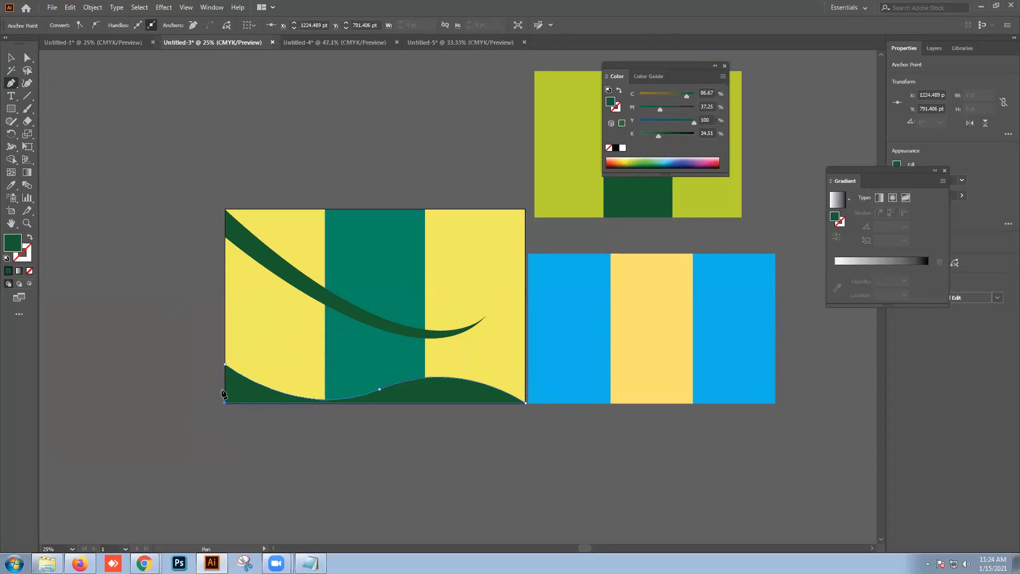
{"action": "left_click", "coordinate": [225, 365]}
{"action": "left_click", "coordinate": [219, 445]}
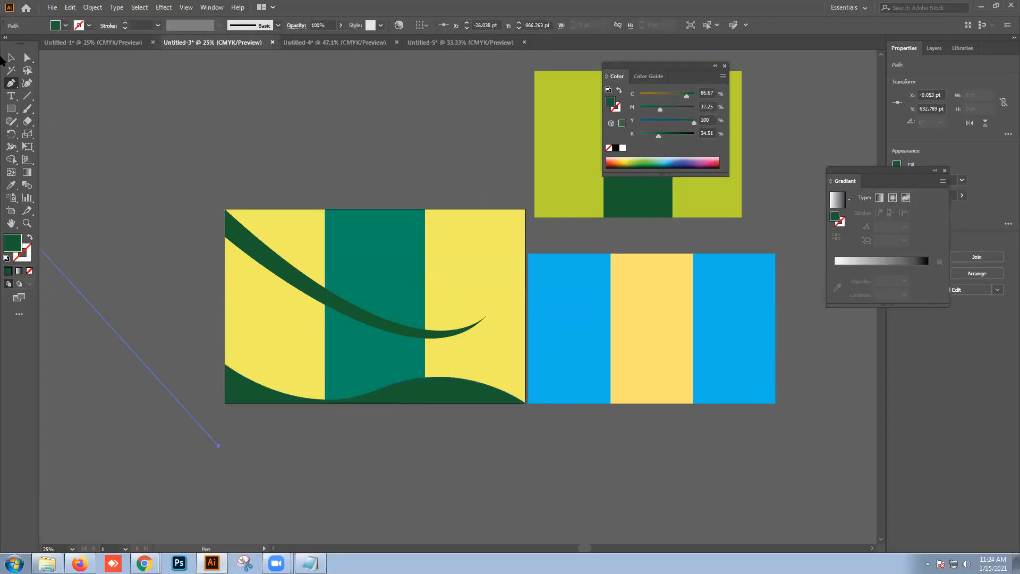
{"action": "left_click", "coordinate": [10, 57]}
{"action": "left_click", "coordinate": [83, 214]}
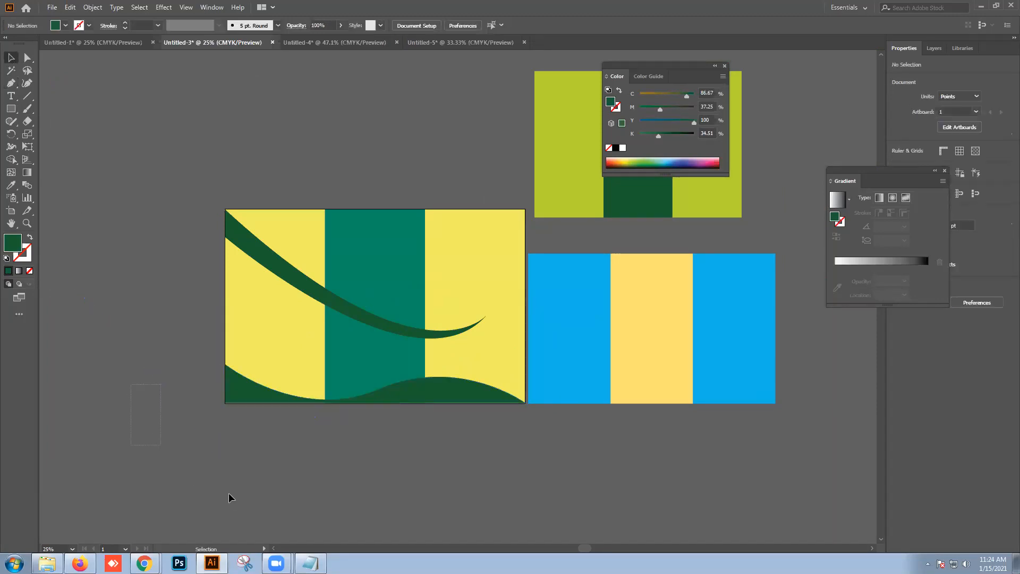
- Duplicate the dark green swoosh onto the blue layout's top-left corner and scale the copy down to fit within the layout
{"action": "key", "text": "ctrl+equal"}
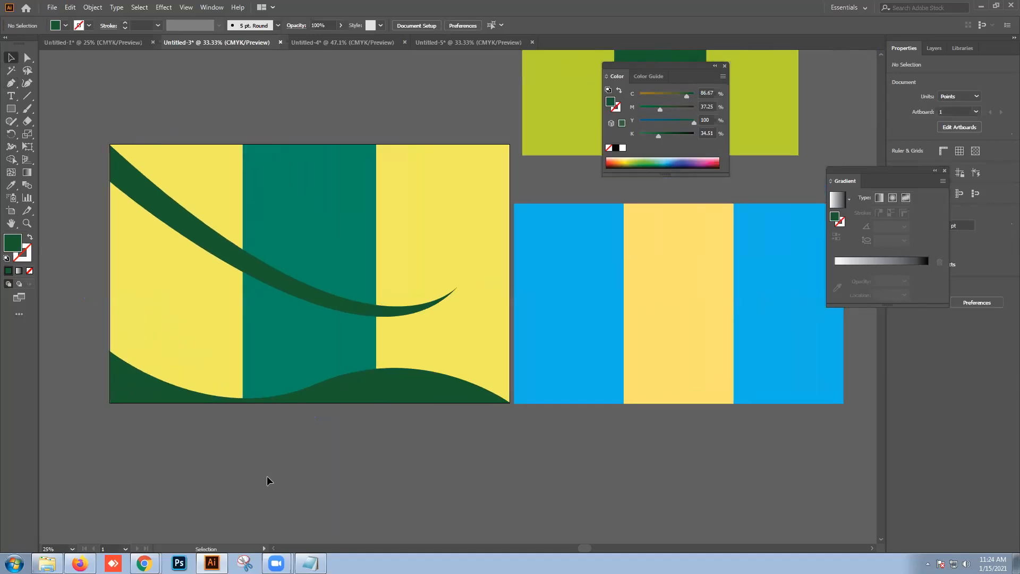
{"action": "key", "text": "ctrl+minus"}
{"action": "left_click_drag", "start_coordinate": [265, 477], "coordinate": [273, 477]}
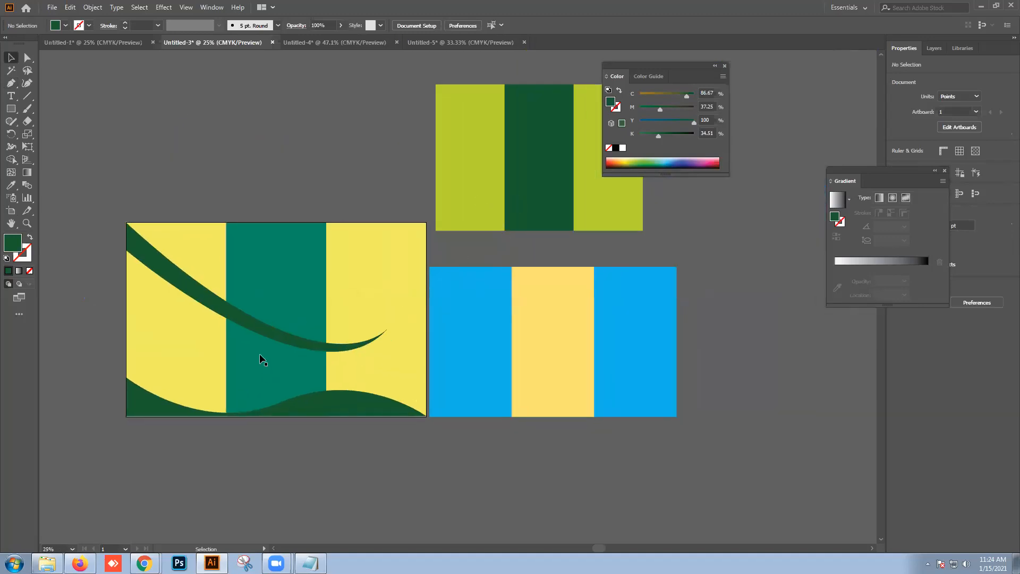
{"action": "left_click", "coordinate": [261, 330]}
{"action": "left_click_drag", "start_coordinate": [312, 449], "coordinate": [310, 446]}
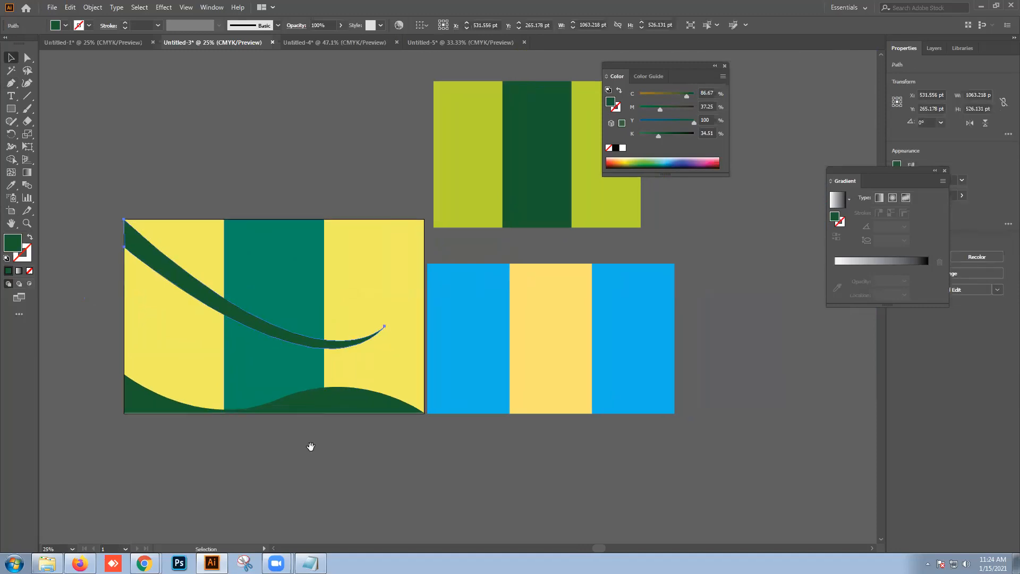
{"action": "left_click", "coordinate": [365, 469]}
{"action": "left_click", "coordinate": [295, 336]}
{"action": "left_click_drag", "start_coordinate": [269, 335], "coordinate": [573, 380]}
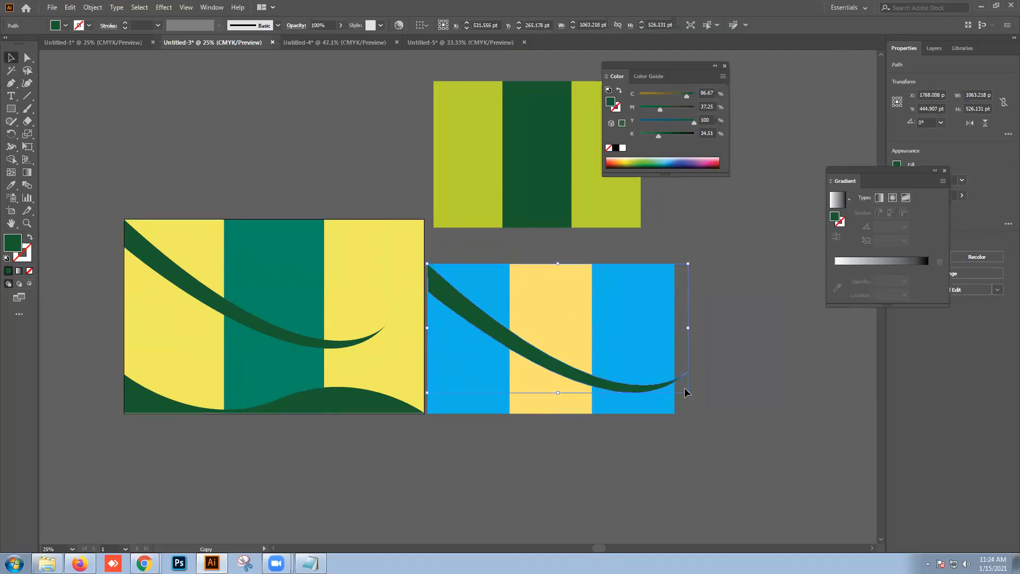
{"action": "left_click_drag", "start_coordinate": [670, 390], "coordinate": [645, 381]}
{"action": "left_click", "coordinate": [715, 384]}
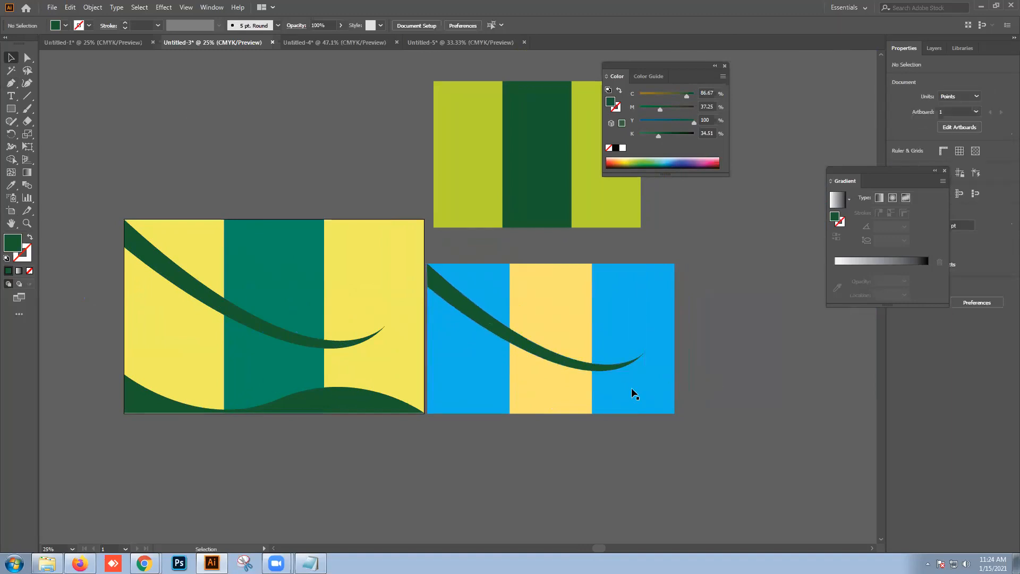
- Move the swoosh copy from the blue layout to the lime layout's top-left corner and scale it down to fit
{"action": "left_click", "coordinate": [480, 321]}
{"action": "scroll", "coordinate": [480, 321], "scroll_direction": "up", "scroll_amount": 2}
{"action": "left_click_drag", "start_coordinate": [518, 378], "coordinate": [523, 194]}
{"action": "left_click_drag", "start_coordinate": [649, 227], "coordinate": [619, 223]}
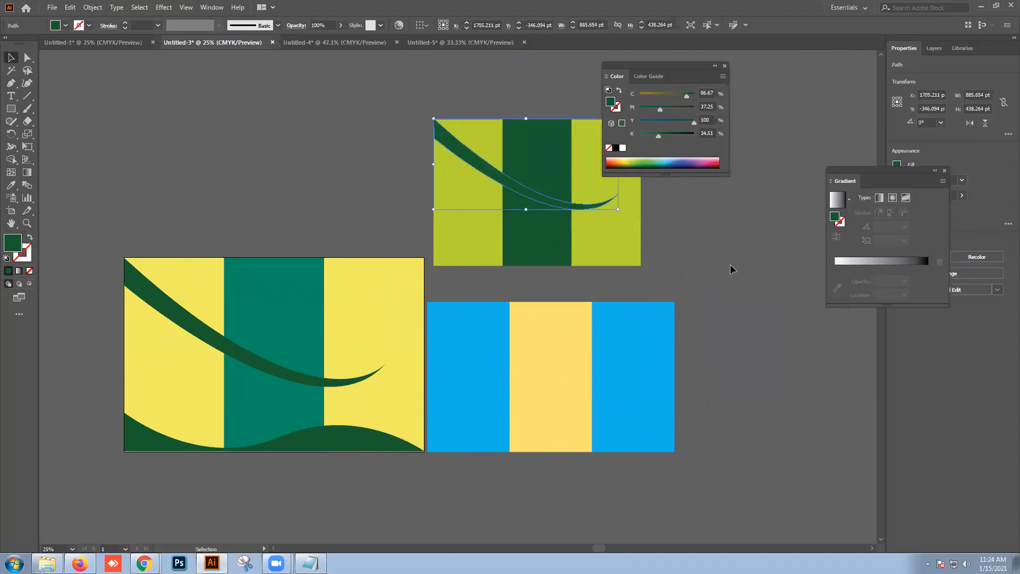
- Fill the lime layout's swoosh with light blue, about C 62, M 0, Y 0, K 0
{"action": "left_click", "coordinate": [643, 188]}
{"action": "left_click", "coordinate": [585, 208]}
{"action": "left_click", "coordinate": [656, 160]}
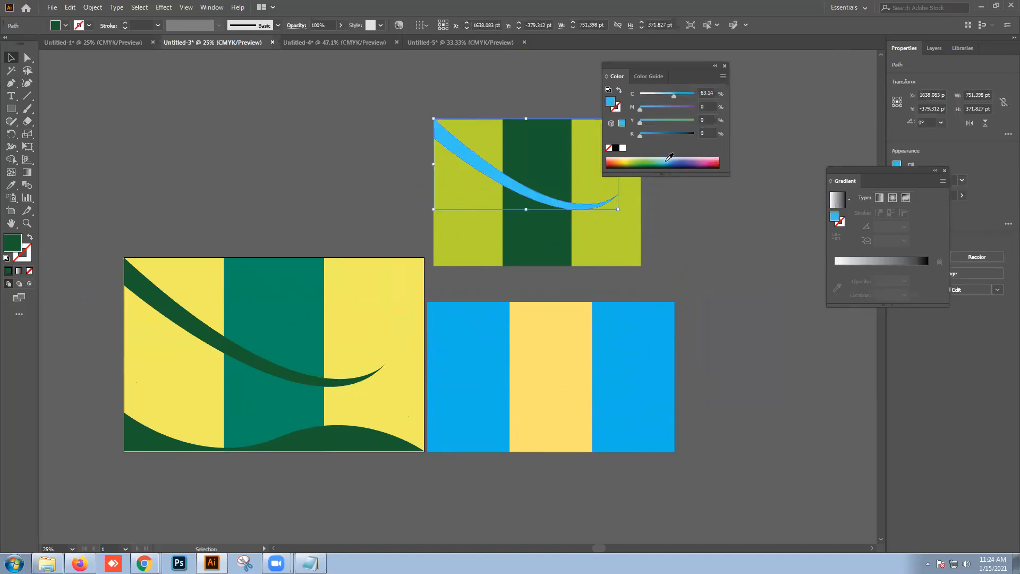
- Duplicate the dark green wave onto the blue layout, scale the copy to the layout's width, and align it with the bottom edge
{"action": "left_click", "coordinate": [374, 449]}
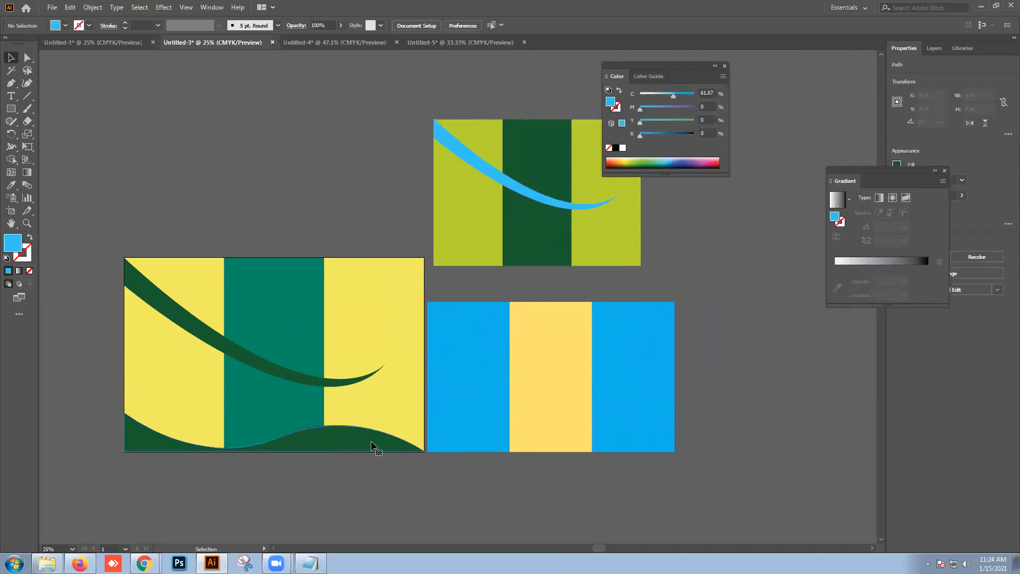
{"action": "left_click_drag", "start_coordinate": [338, 435], "coordinate": [643, 434]}
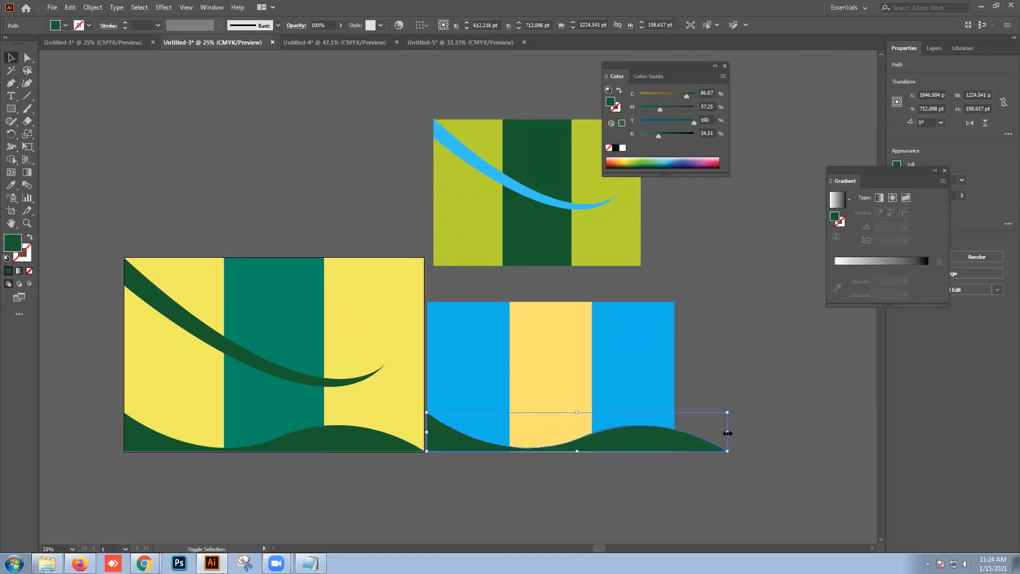
{"action": "left_click_drag", "start_coordinate": [729, 431], "coordinate": [673, 431]}
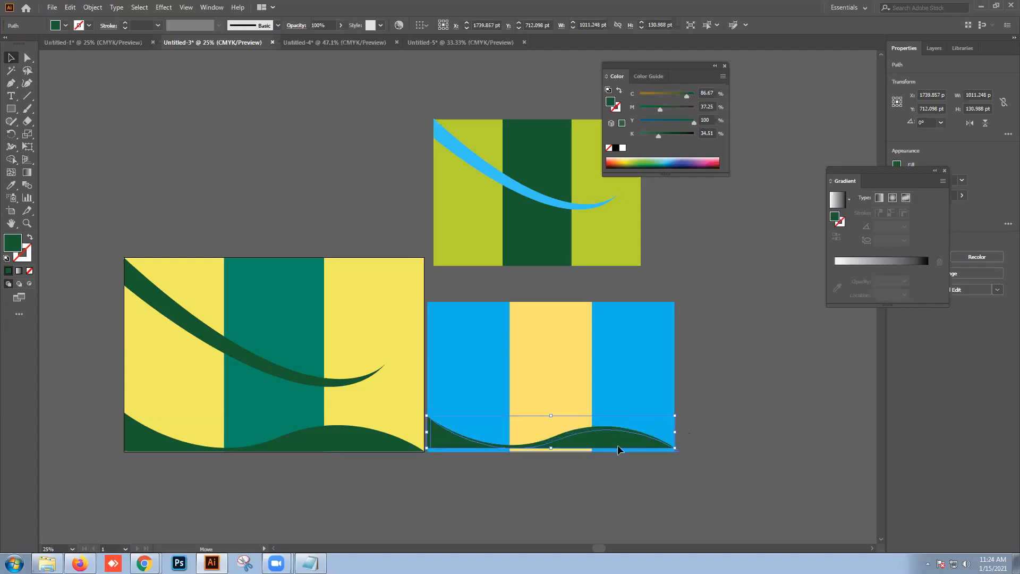
{"action": "left_click", "coordinate": [614, 470]}
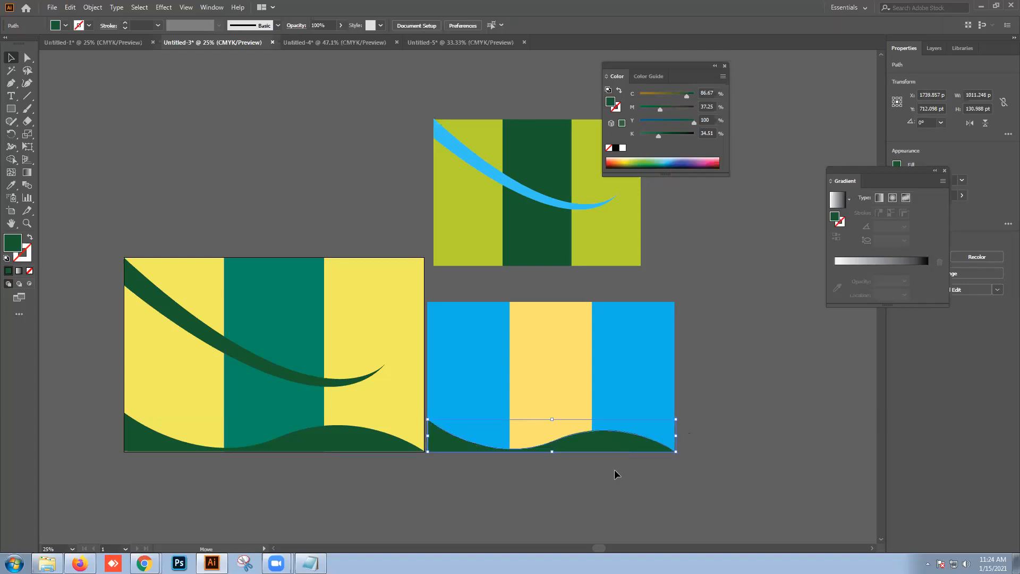
- Place a scaled-down copy of the wave along the lime layout's bottom edge and fill it light green, about C 62, M 0, Y 100, K 0
{"action": "left_click_drag", "start_coordinate": [590, 438], "coordinate": [599, 257]}
{"action": "left_click_drag", "start_coordinate": [675, 253], "coordinate": [608, 260]}
{"action": "left_click", "coordinate": [664, 259]}
{"action": "left_click", "coordinate": [640, 158]}
{"action": "left_click", "coordinate": [594, 290]}
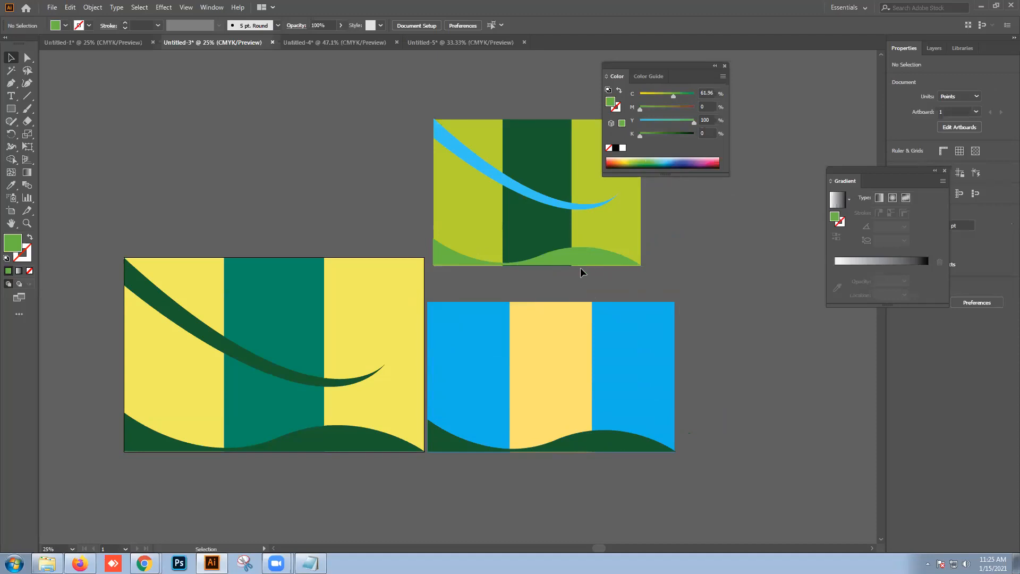
- Separate the Color Guide and Color panels and close both to clear the view of the yellow layout
{"action": "scroll", "coordinate": [580, 267], "scroll_direction": "up", "scroll_amount": 2}
{"action": "left_click_drag", "start_coordinate": [571, 258], "coordinate": [570, 257]}
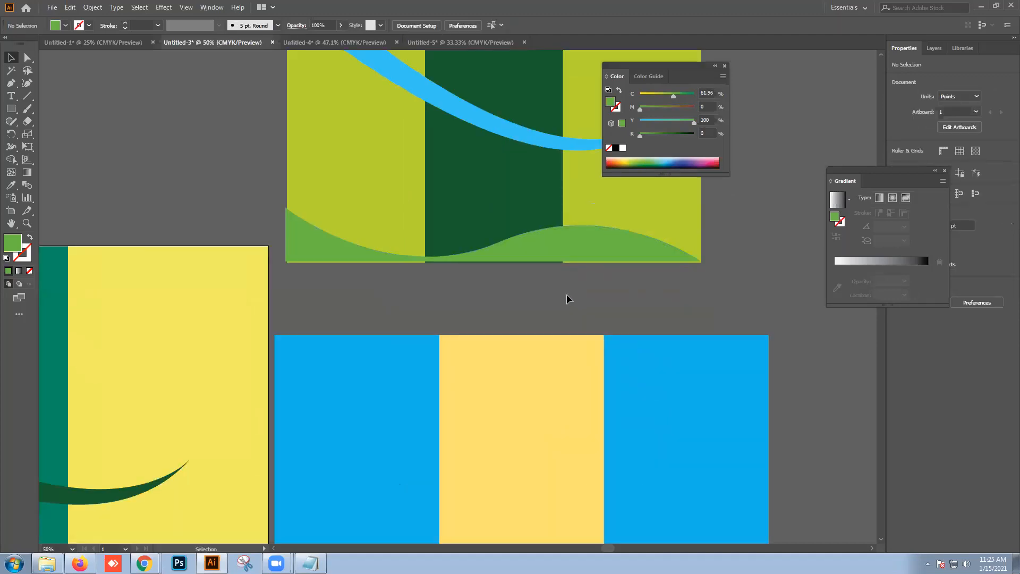
{"action": "scroll", "coordinate": [565, 305], "scroll_direction": "down", "scroll_amount": 3}
{"action": "scroll", "coordinate": [382, 455], "scroll_direction": "up", "scroll_amount": 3}
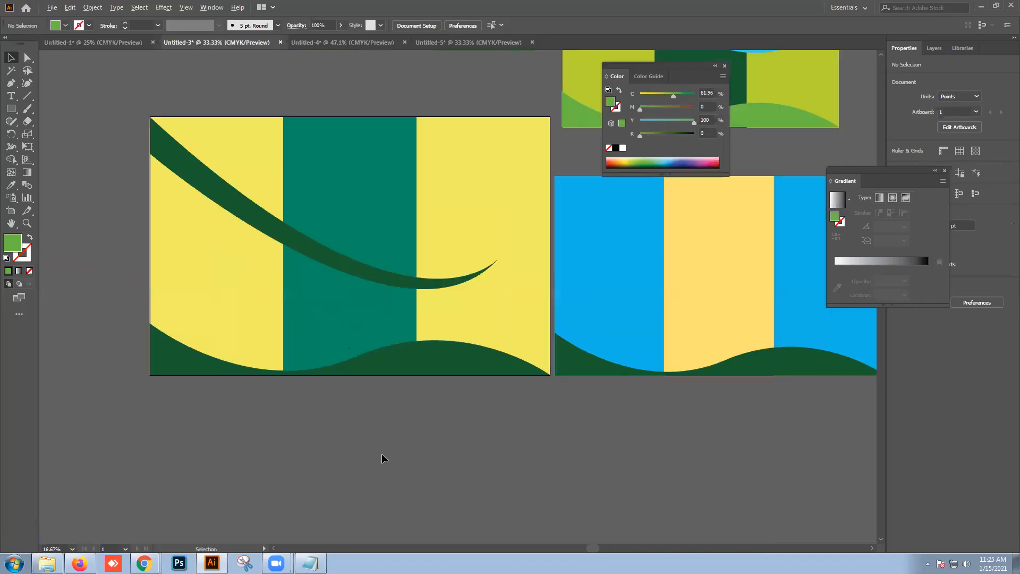
{"action": "left_click_drag", "start_coordinate": [473, 452], "coordinate": [599, 521]}
{"action": "left_click_drag", "start_coordinate": [515, 460], "coordinate": [505, 527]}
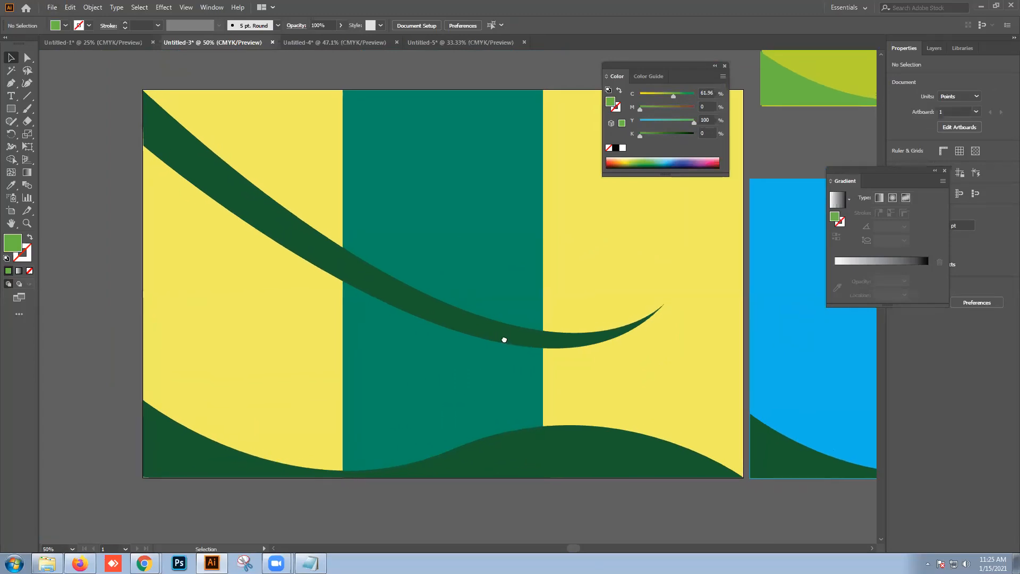
{"action": "left_click_drag", "start_coordinate": [645, 76], "coordinate": [515, 108]}
{"action": "left_click", "coordinate": [610, 105]}
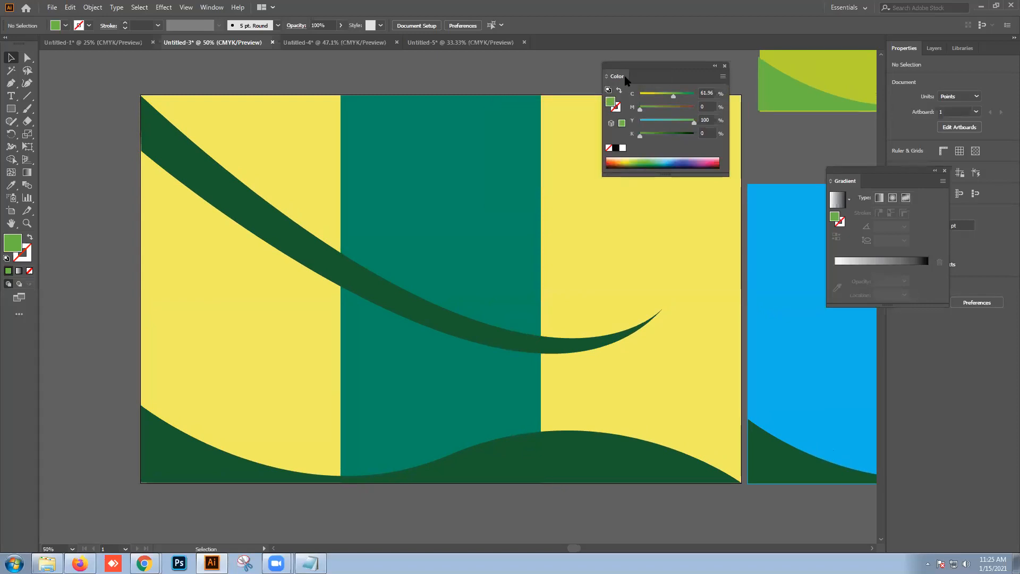
{"action": "left_click_drag", "start_coordinate": [662, 81], "coordinate": [553, 95]}
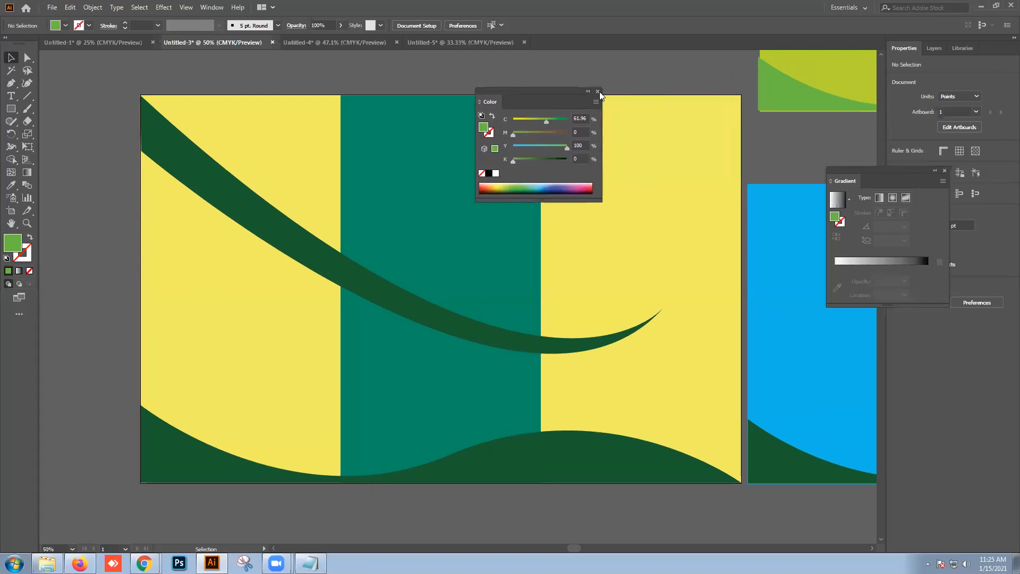
{"action": "left_click", "coordinate": [596, 94]}
{"action": "scroll", "coordinate": [743, 177], "scroll_direction": "right", "scroll_amount": 4}
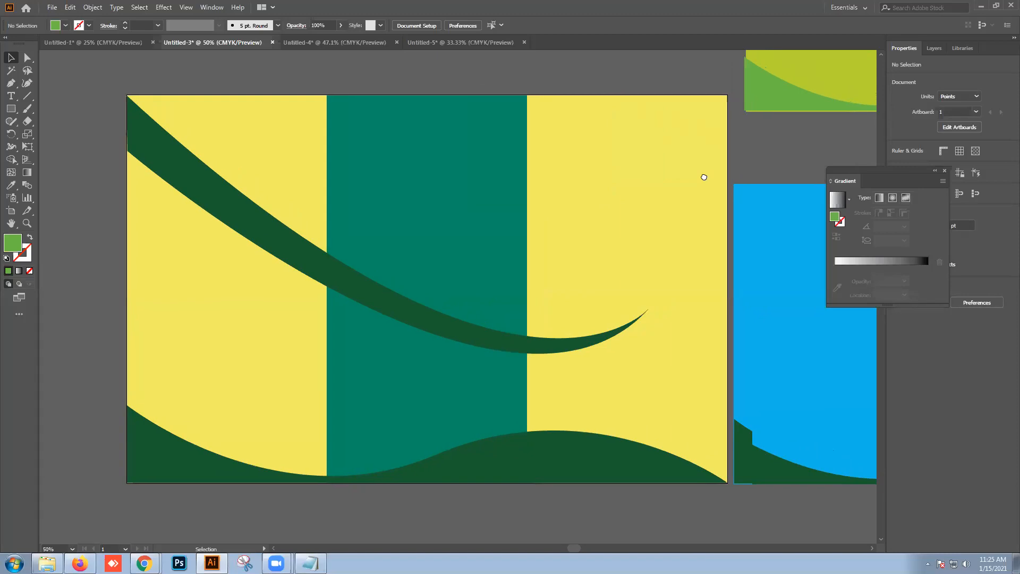
- Shift the blue layout's first column to the right, slightly above its original position, and select that layout's wave
{"action": "left_click_drag", "start_coordinate": [739, 225], "coordinate": [750, 225]}
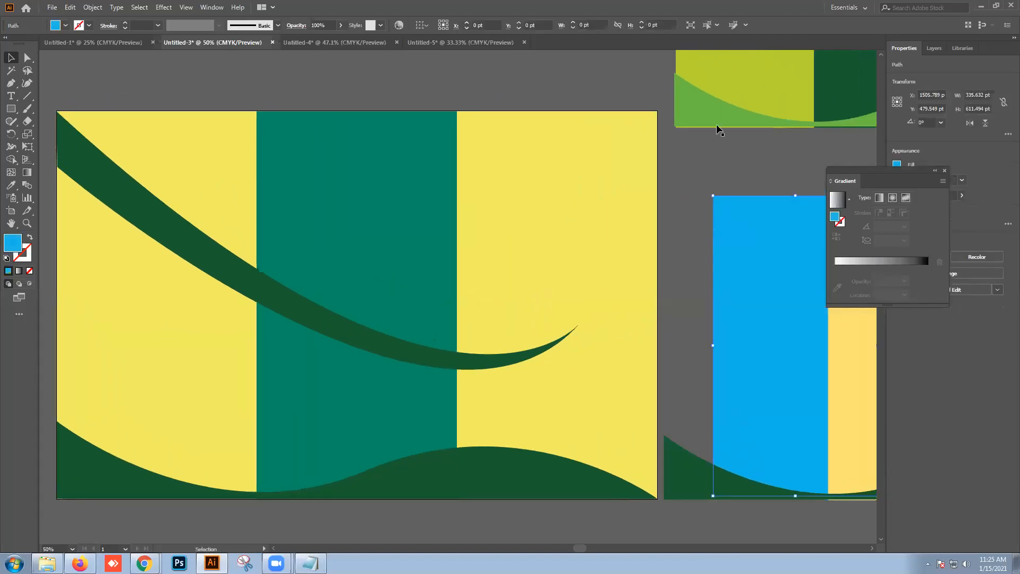
{"action": "left_click_drag", "start_coordinate": [713, 318], "coordinate": [707, 295]}
{"action": "left_click", "coordinate": [673, 439]}
{"action": "scroll", "coordinate": [703, 403], "scroll_direction": "left", "scroll_amount": 3}
{"action": "scroll", "coordinate": [703, 404], "scroll_direction": "up", "scroll_amount": 1}
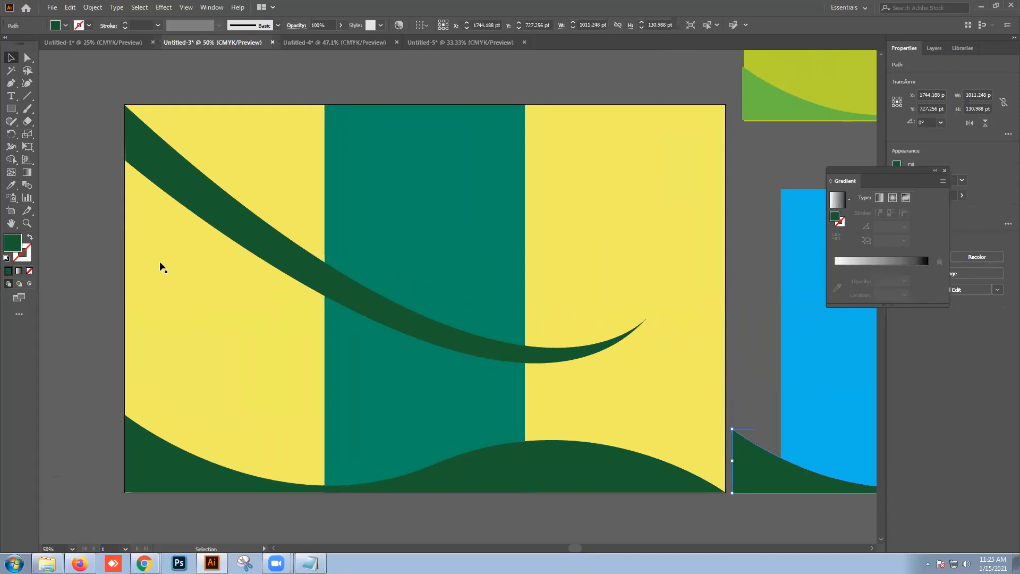
- Draw a dark green Pen shape filling the yellow layout's top-right corner with a rounded inner curve, close it, and deselect it
{"action": "left_click", "coordinate": [11, 83]}
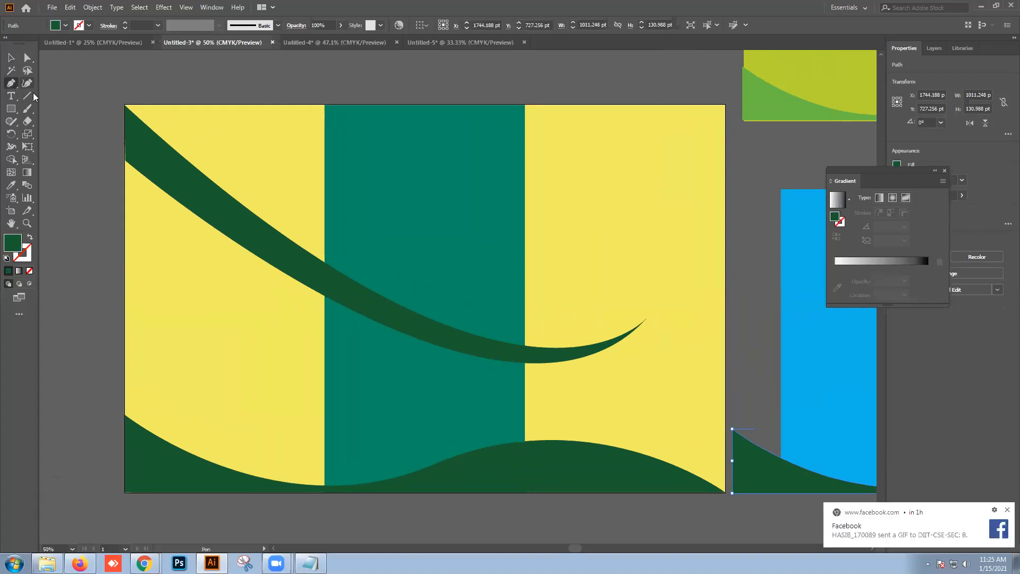
{"action": "scroll", "coordinate": [413, 398], "scroll_direction": "down", "scroll_amount": 1}
{"action": "left_click_drag", "start_coordinate": [458, 429], "coordinate": [392, 442]}
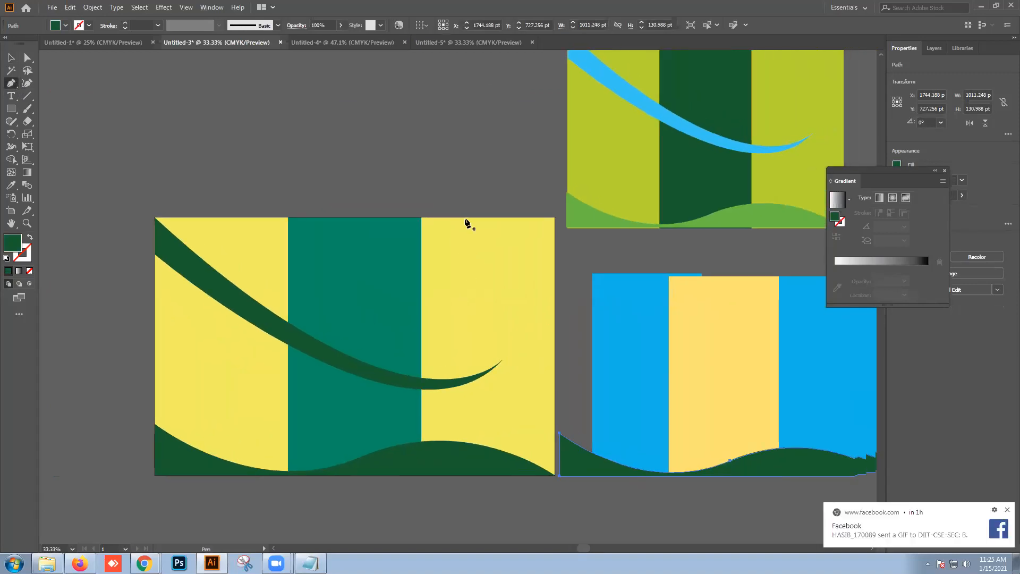
{"action": "left_click", "coordinate": [466, 217]}
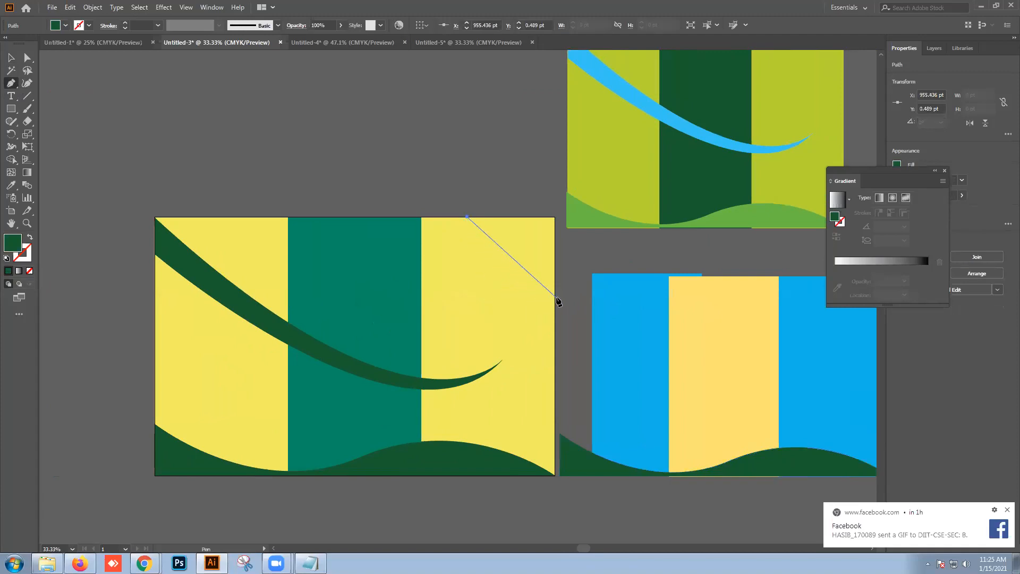
{"action": "left_click_drag", "start_coordinate": [554, 298], "coordinate": [684, 227]}
{"action": "left_click", "coordinate": [553, 299]}
{"action": "left_click", "coordinate": [555, 217]}
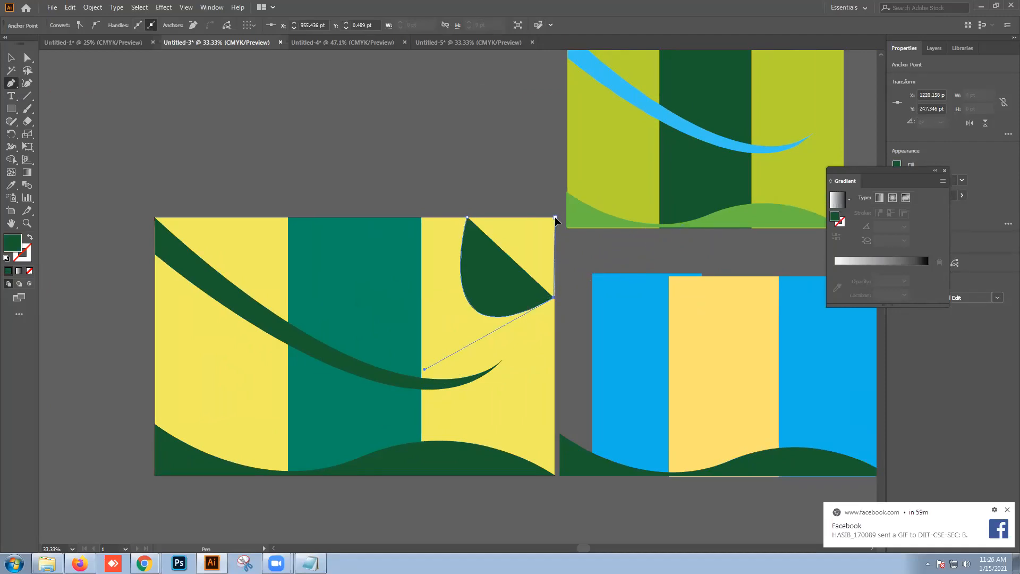
{"action": "left_click", "coordinate": [468, 218]}
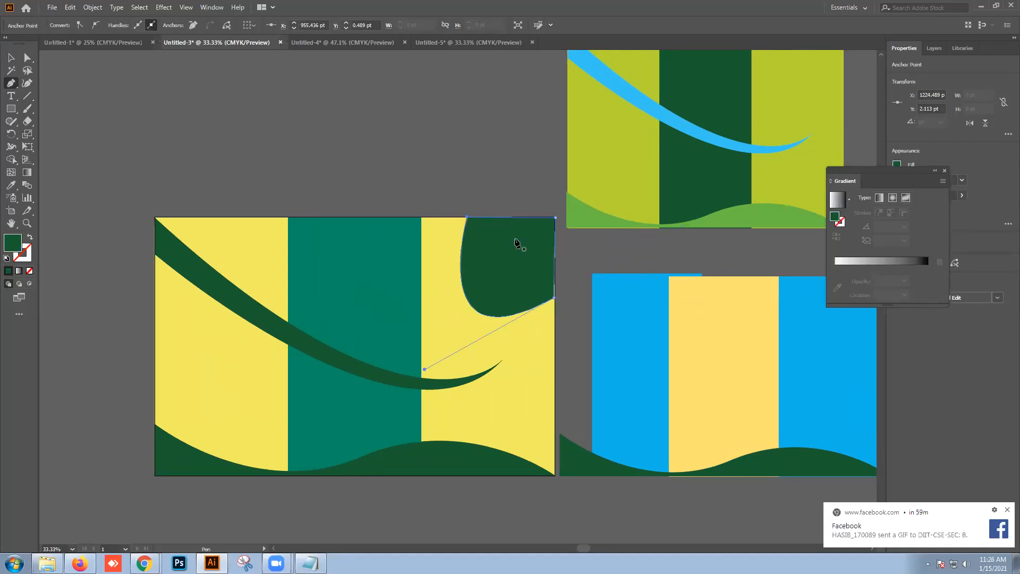
{"action": "left_click", "coordinate": [12, 57]}
{"action": "left_click", "coordinate": [242, 133]}
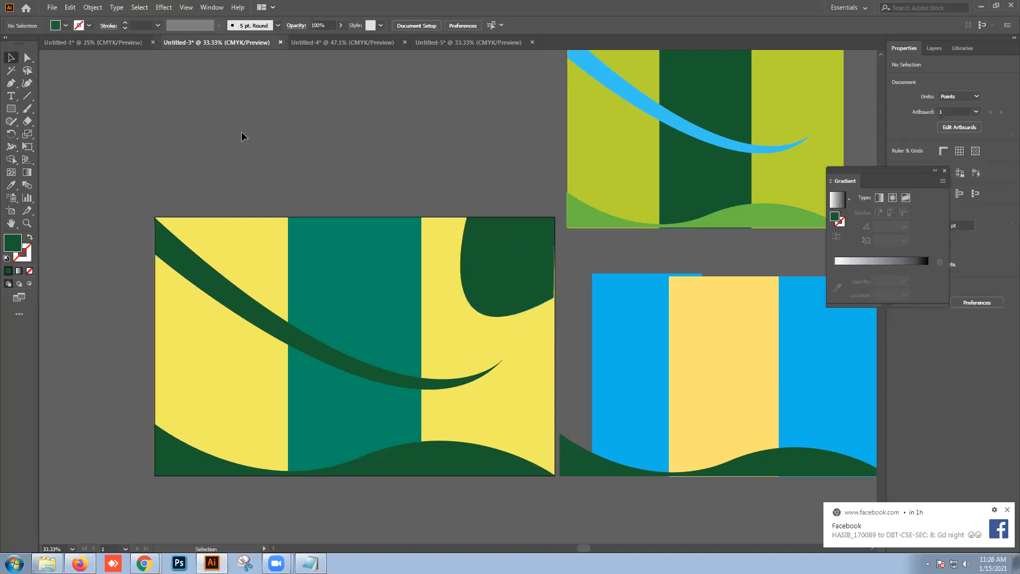
- Draw a closed Pen shape against the yellow layout's first-column edge, tucked under the swoosh with a rounded inner side, and fill it with the white-to-black gradient
{"action": "left_click", "coordinate": [224, 350]}
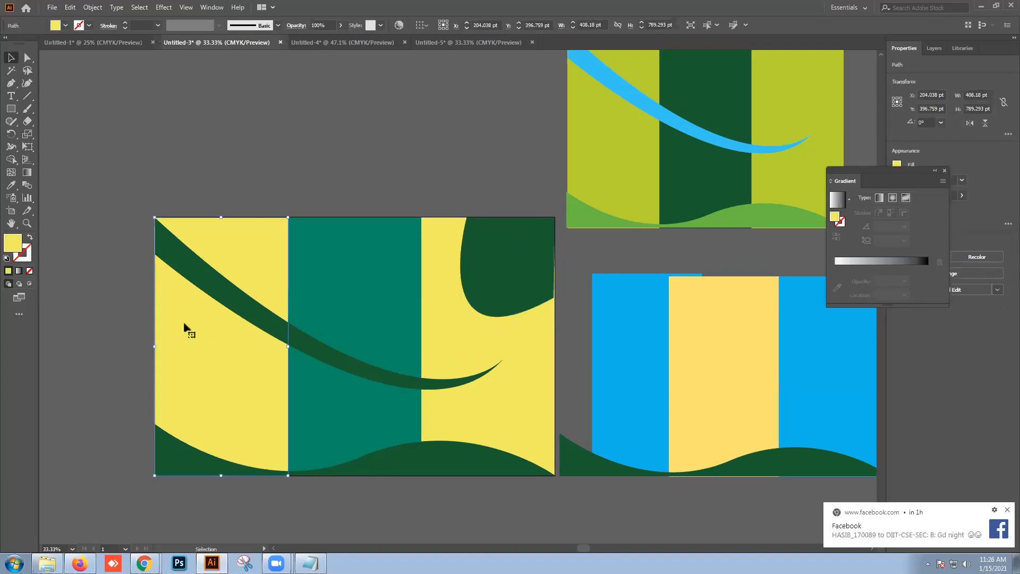
{"action": "left_click", "coordinate": [142, 272]}
{"action": "scroll", "coordinate": [170, 263], "scroll_direction": "down", "scroll_amount": 2}
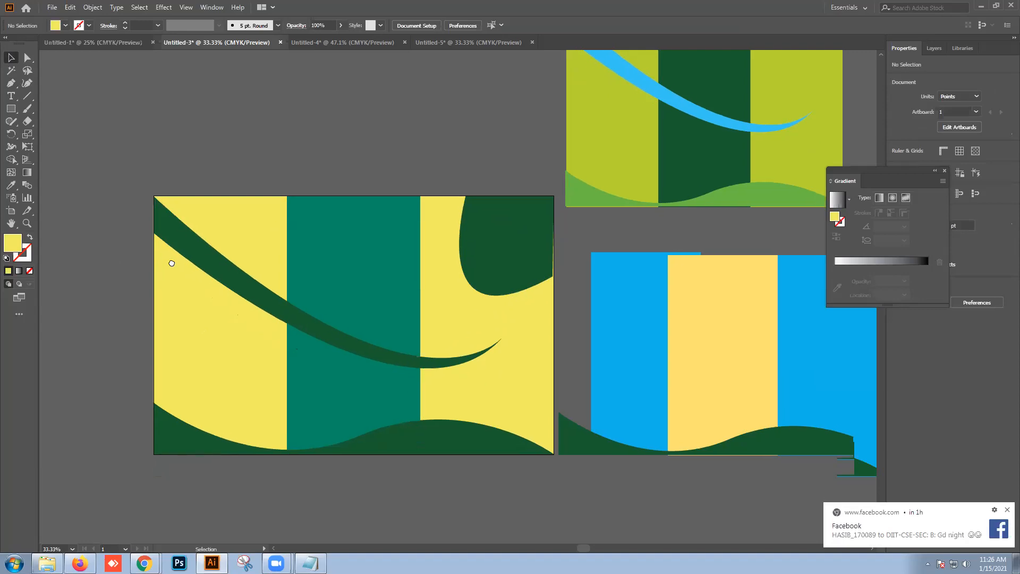
{"action": "left_click", "coordinate": [15, 87]}
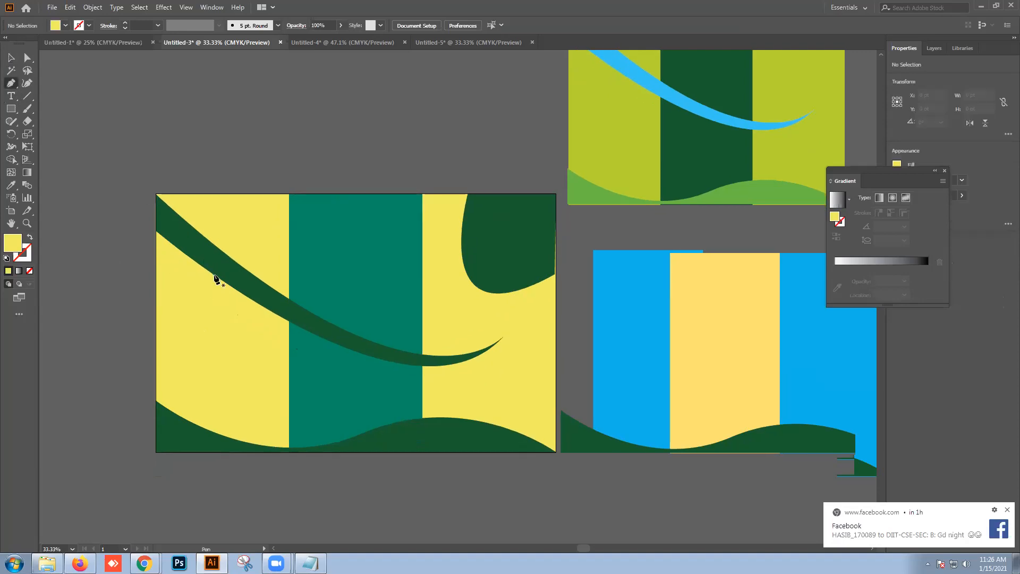
{"action": "left_click", "coordinate": [214, 275]}
{"action": "left_click_drag", "start_coordinate": [157, 322], "coordinate": [82, 263]}
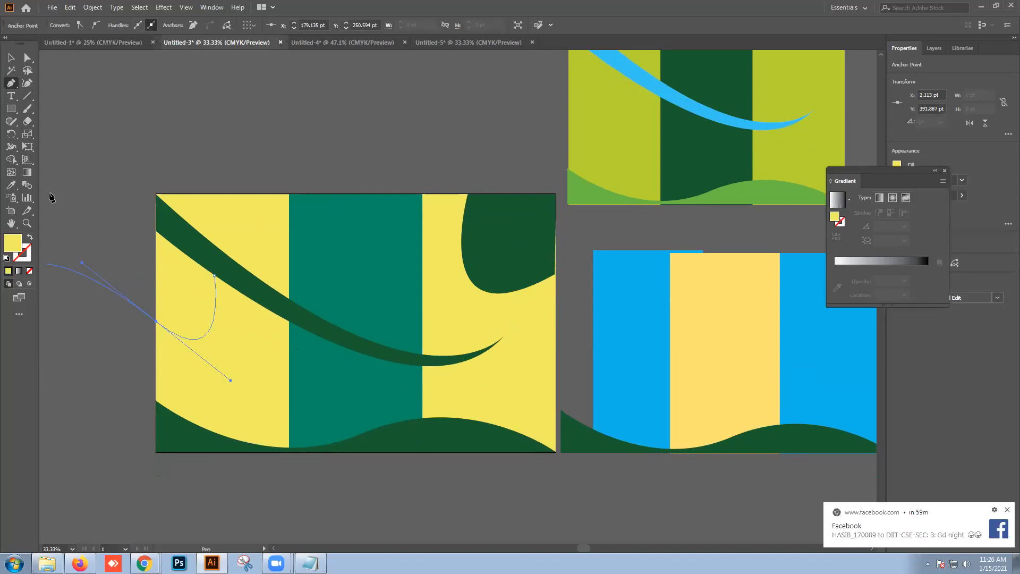
{"action": "left_click", "coordinate": [157, 321]}
{"action": "left_click", "coordinate": [156, 233]}
{"action": "left_click", "coordinate": [215, 277]}
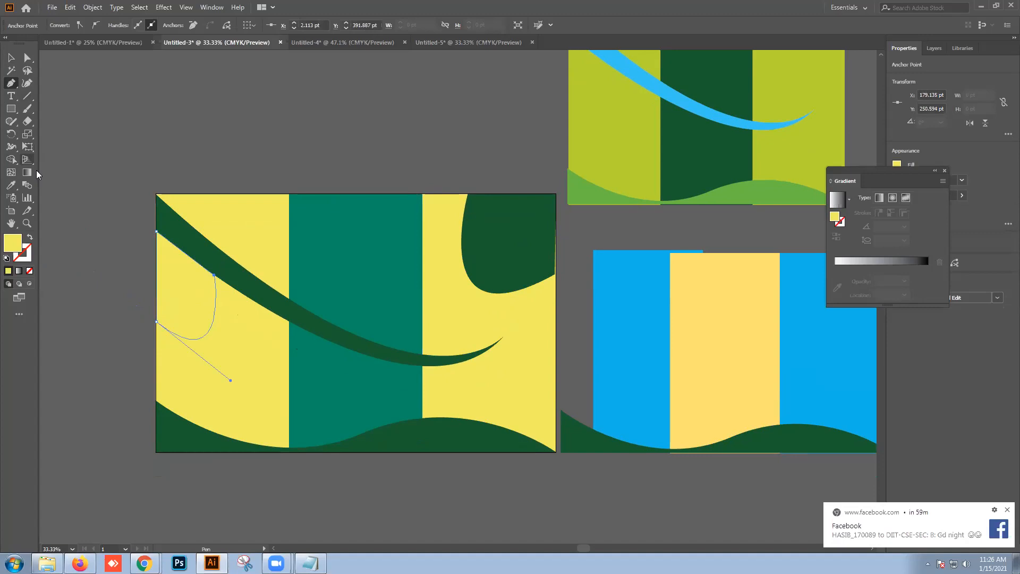
{"action": "left_click", "coordinate": [19, 270]}
{"action": "key", "text": "v"}
- Copy the gradient shape into the yellow layout's middle column, rotated 180°
{"action": "left_click_drag", "start_coordinate": [261, 278], "coordinate": [256, 234]}
{"action": "left_click_drag", "start_coordinate": [202, 261], "coordinate": [310, 183]}
{"action": "left_click_drag", "start_coordinate": [358, 239], "coordinate": [293, 240]}
{"action": "left_click", "coordinate": [296, 445]}
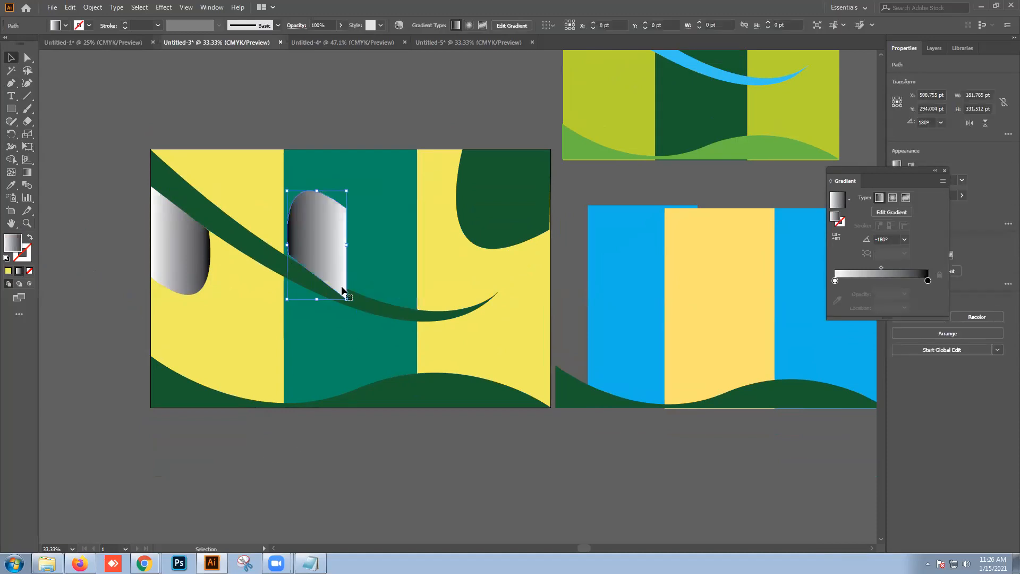
- Reflect the gradient copy across the vertical axis and move it against the middle column's left edge, near the top of the layout
{"action": "right_click", "coordinate": [325, 248]}
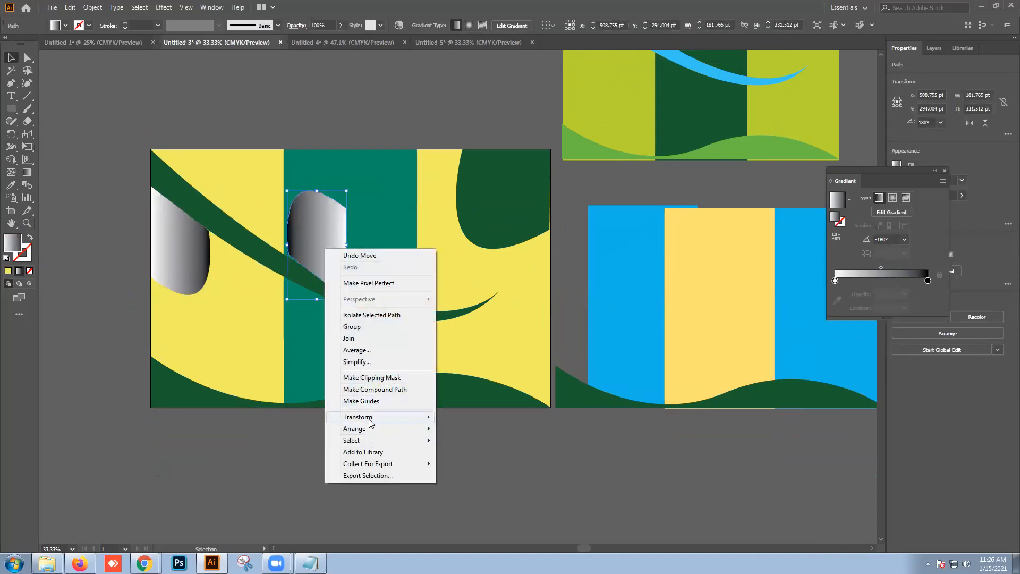
{"action": "mouse_move", "coordinate": [424, 417]}
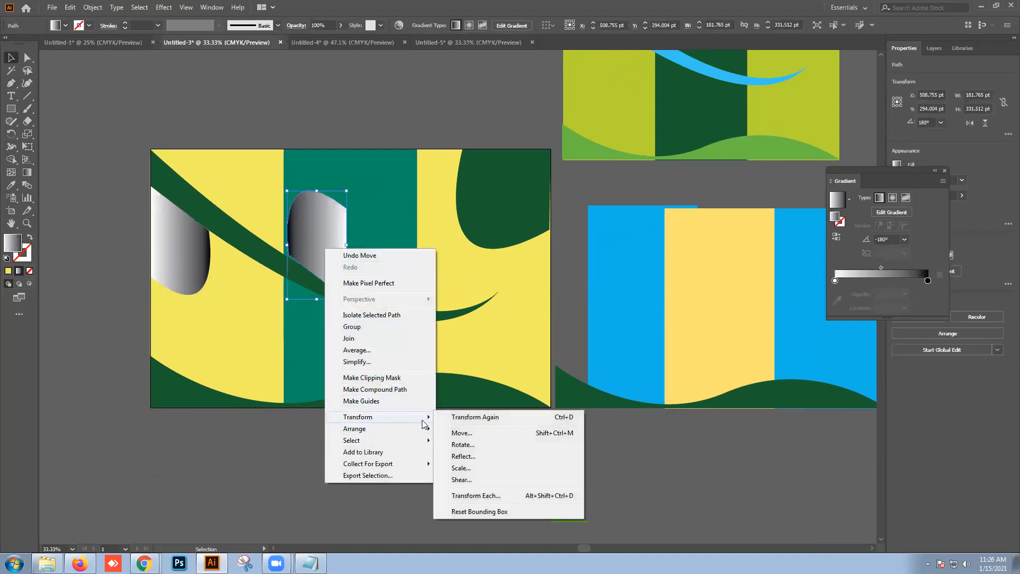
{"action": "left_click", "coordinate": [468, 457]}
{"action": "left_click", "coordinate": [445, 328]}
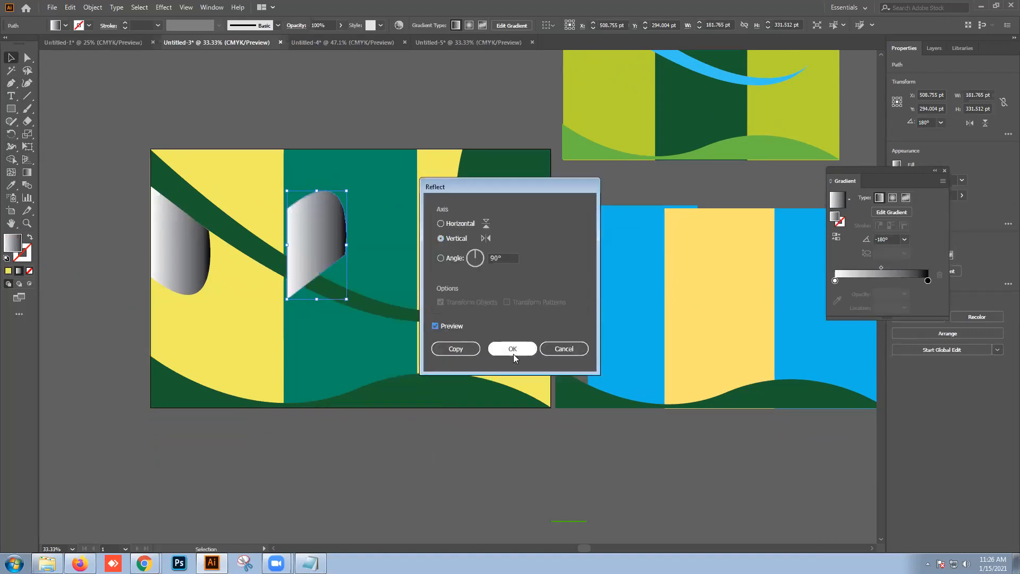
{"action": "left_click", "coordinate": [512, 349]}
{"action": "left_click", "coordinate": [466, 455]}
{"action": "left_click_drag", "start_coordinate": [330, 227], "coordinate": [304, 221]}
- Try rotating the gradient copy in the middle column by 180°
{"action": "right_click", "coordinate": [308, 214]}
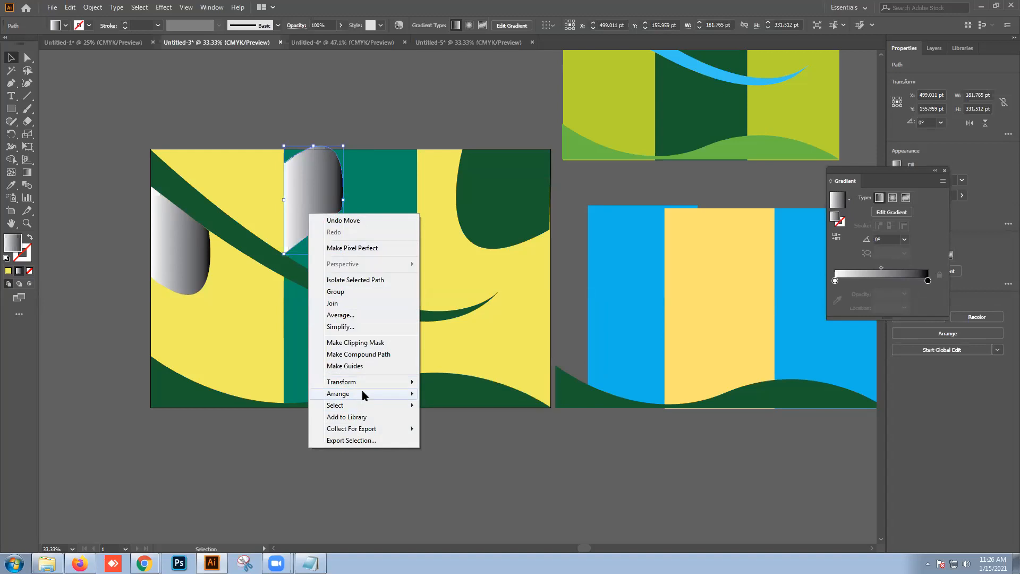
{"action": "mouse_move", "coordinate": [372, 385]}
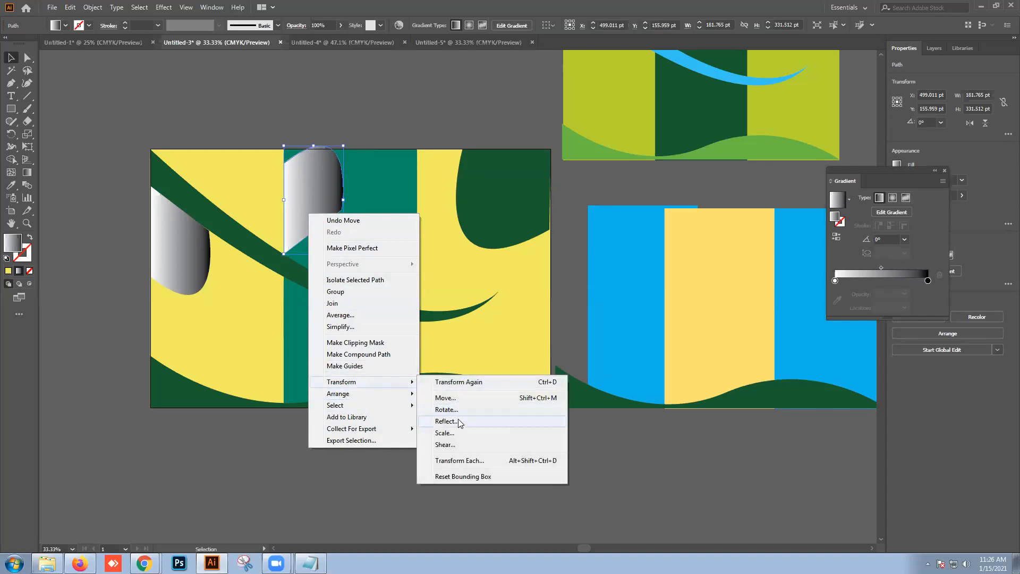
{"action": "left_click", "coordinate": [445, 410]}
{"action": "left_click", "coordinate": [432, 298]}
{"action": "left_click", "coordinate": [447, 297]}
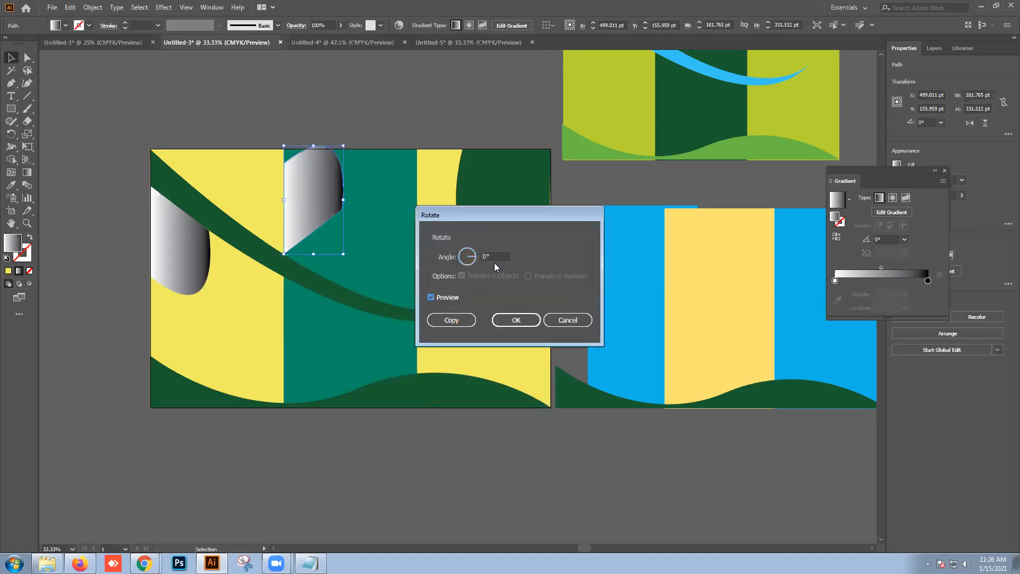
{"action": "mouse_move", "coordinate": [469, 255]}
{"action": "left_mouse_down"}
{"action": "mouse_move", "coordinate": [451, 254]}
{"action": "mouse_move", "coordinate": [462, 261]}
{"action": "left_mouse_up"}
{"action": "left_click", "coordinate": [505, 256]}
{"action": "type", "text": "180"}
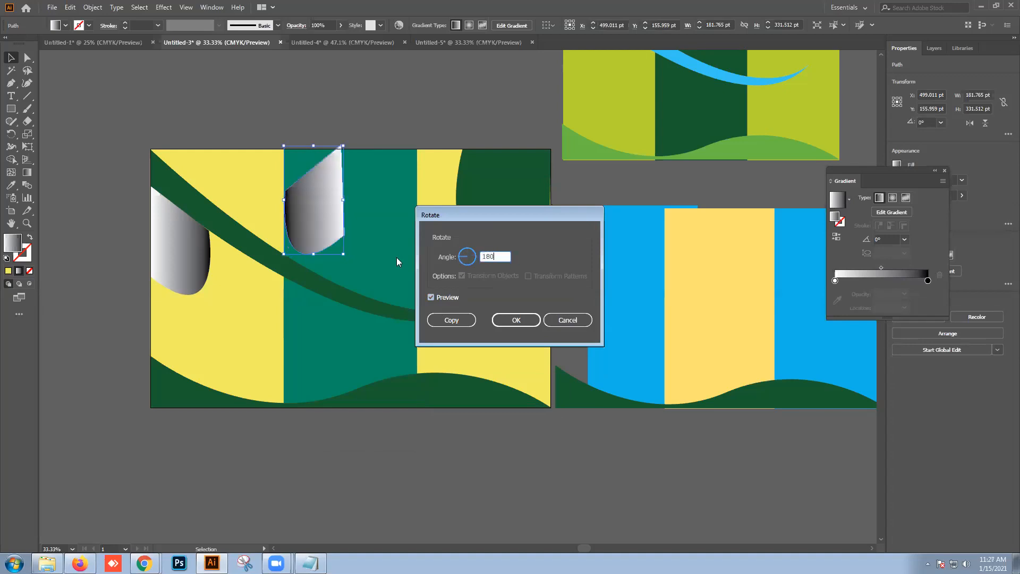
{"action": "key", "text": "Return"}
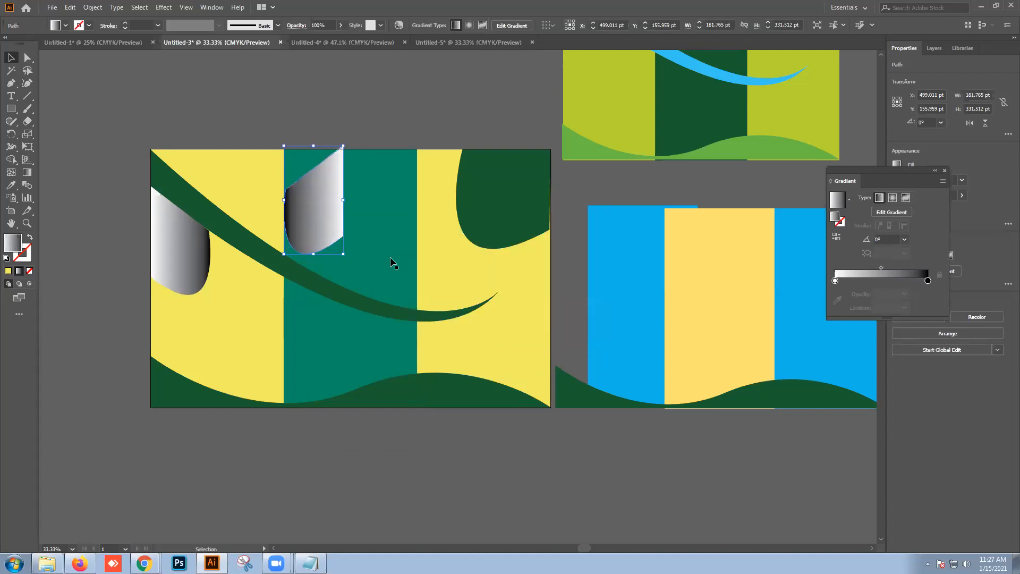
{"action": "left_click_drag", "start_coordinate": [356, 244], "coordinate": [263, 129]}
{"action": "left_click", "coordinate": [264, 129]}
- Reflect the gradient copy across the horizontal axis, place it flush with the middle column's left edge, and deselect it
{"action": "left_click_drag", "start_coordinate": [319, 203], "coordinate": [318, 204]}
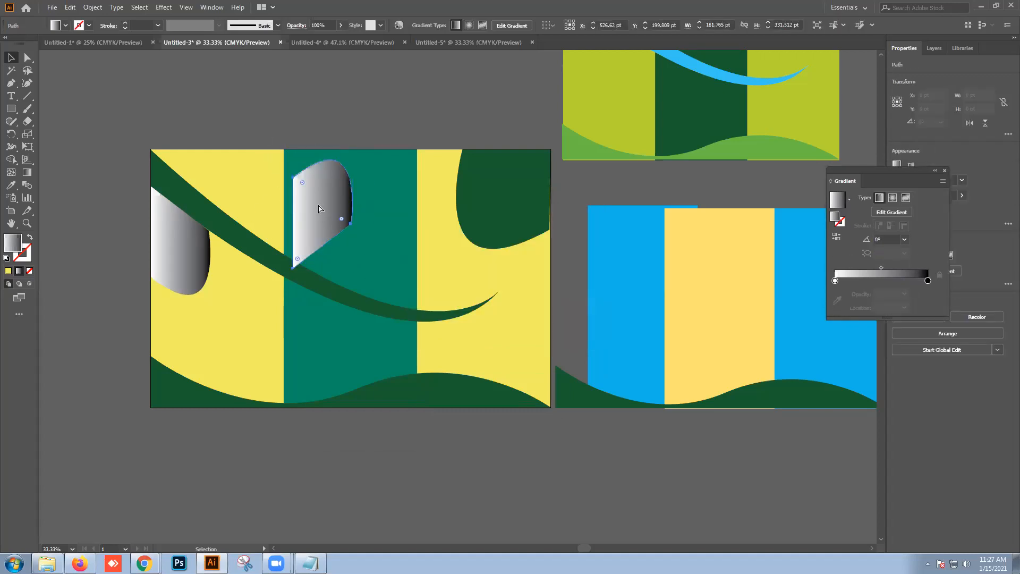
{"action": "right_click", "coordinate": [318, 205]}
{"action": "mouse_move", "coordinate": [384, 376]}
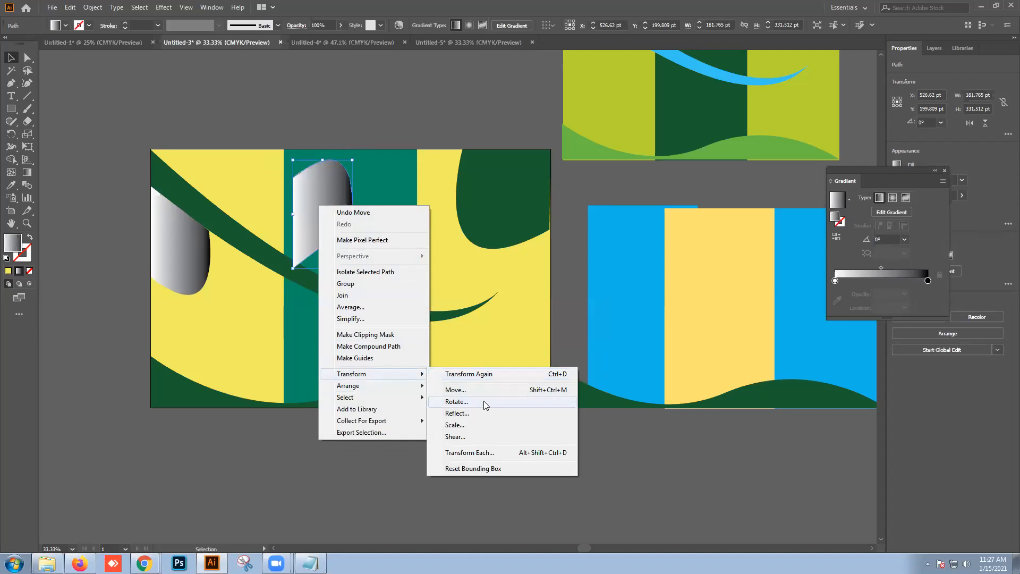
{"action": "left_click", "coordinate": [484, 412]}
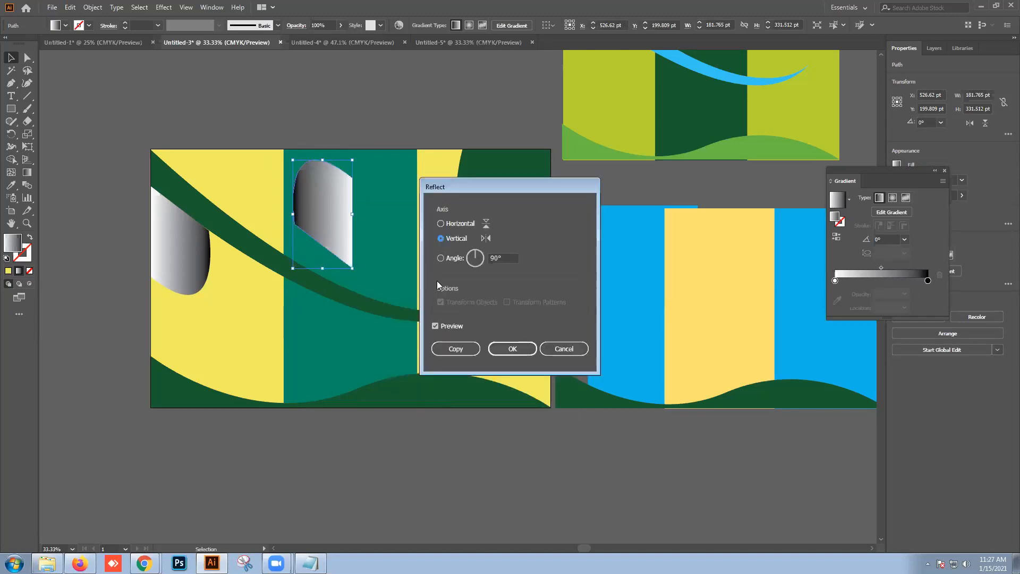
{"action": "left_click_drag", "start_coordinate": [494, 187], "coordinate": [506, 186]}
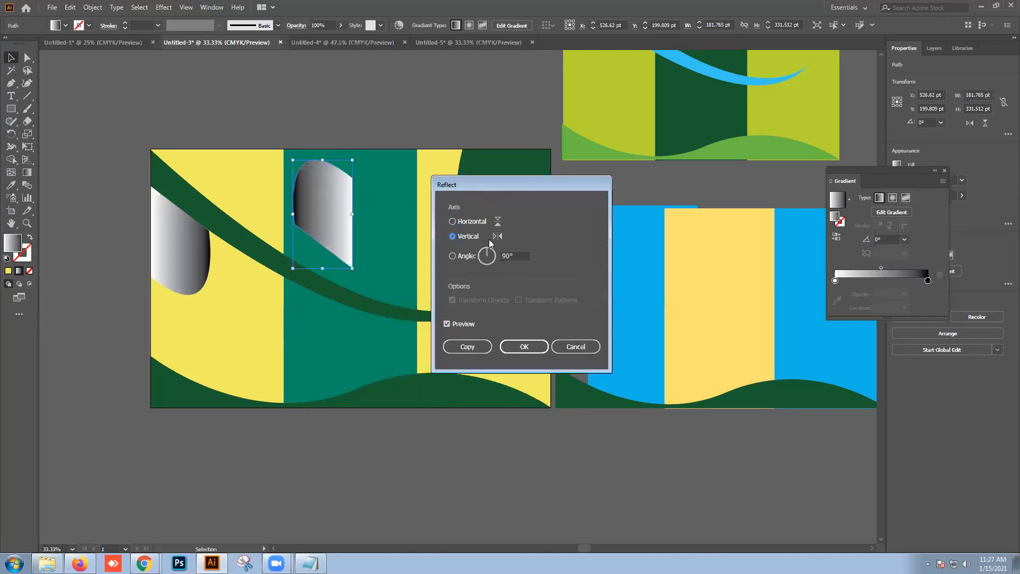
{"action": "left_click", "coordinate": [453, 222]}
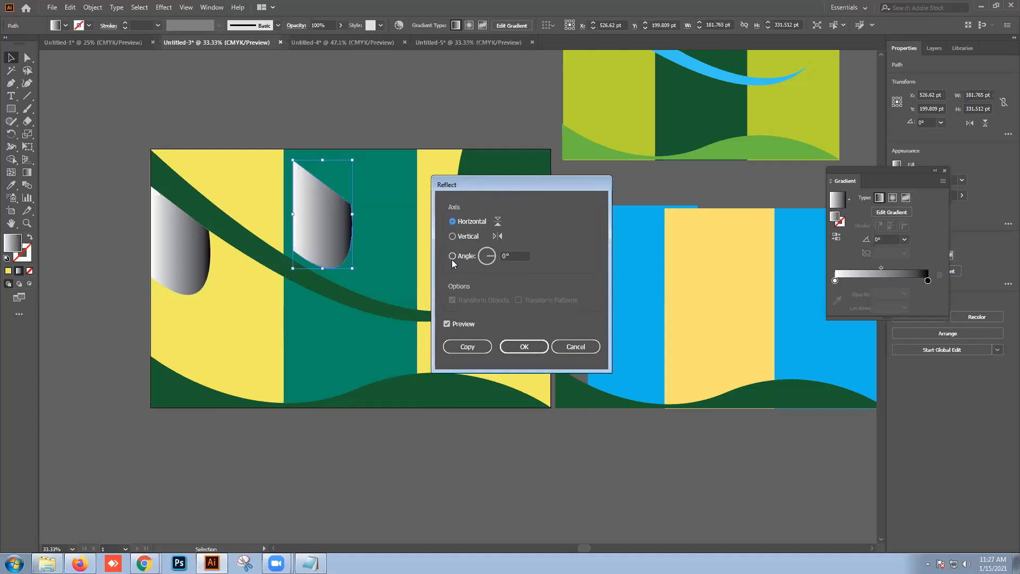
{"action": "left_click", "coordinate": [452, 489]}
{"action": "left_click_drag", "start_coordinate": [338, 224], "coordinate": [329, 225]}
{"action": "left_click", "coordinate": [375, 447]}
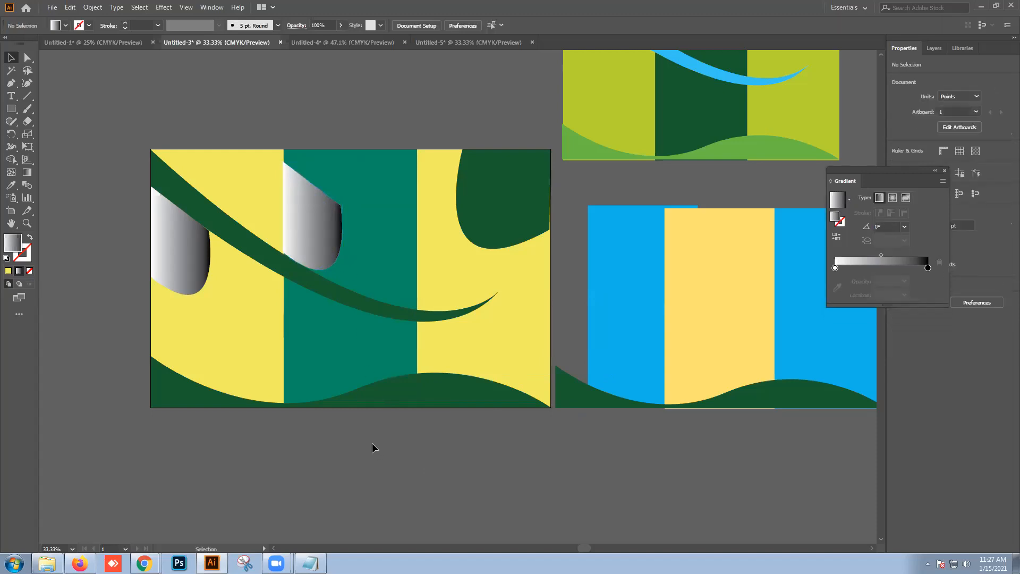
- Duplicate the dark green corner shape, placing one below the yellow layout and the other across the border of its second and third columns
{"action": "scroll", "coordinate": [372, 448], "scroll_direction": "down", "scroll_amount": 1}
{"action": "key", "text": "super"}
{"action": "key", "text": "super"}
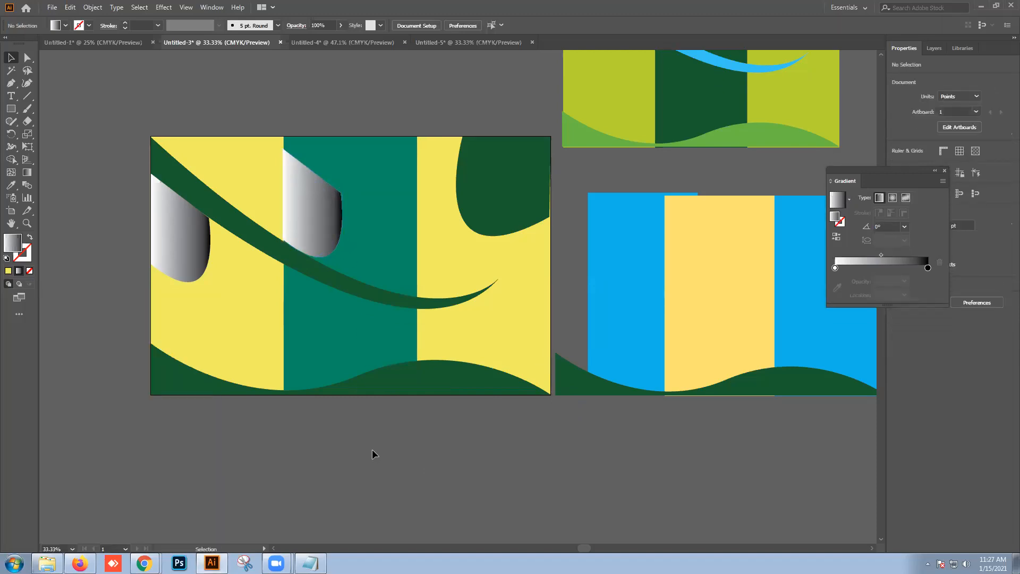
{"action": "scroll", "coordinate": [410, 473], "scroll_direction": "down", "scroll_amount": 3}
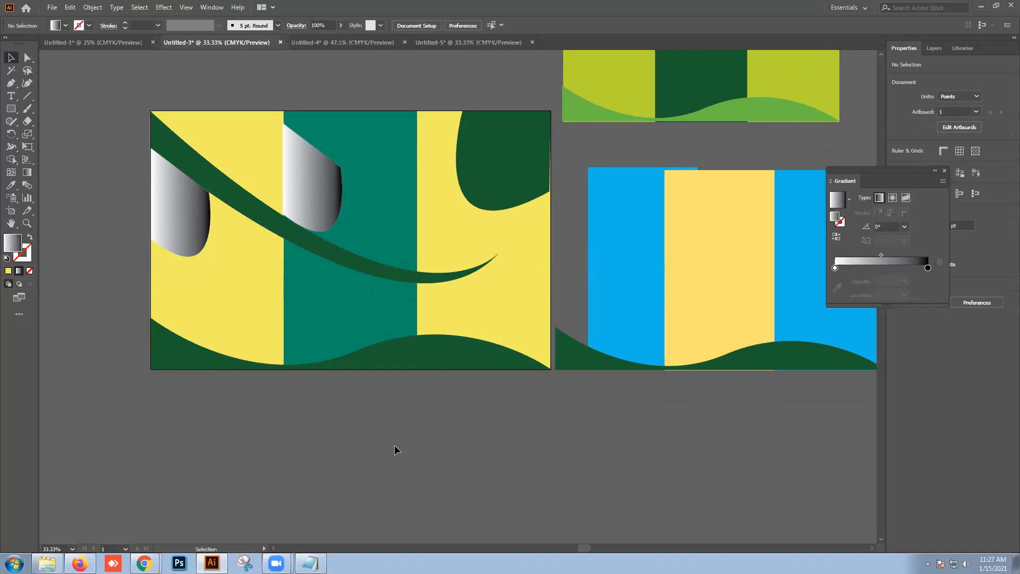
{"action": "scroll", "coordinate": [407, 379], "scroll_direction": "down", "scroll_amount": 1}
{"action": "left_click_drag", "start_coordinate": [479, 165], "coordinate": [485, 488]}
{"action": "key", "text": "ctrl+f"}
{"action": "left_click_drag", "start_coordinate": [430, 384], "coordinate": [422, 181]}
{"action": "scroll", "coordinate": [443, 294], "scroll_direction": "up", "scroll_amount": 1}
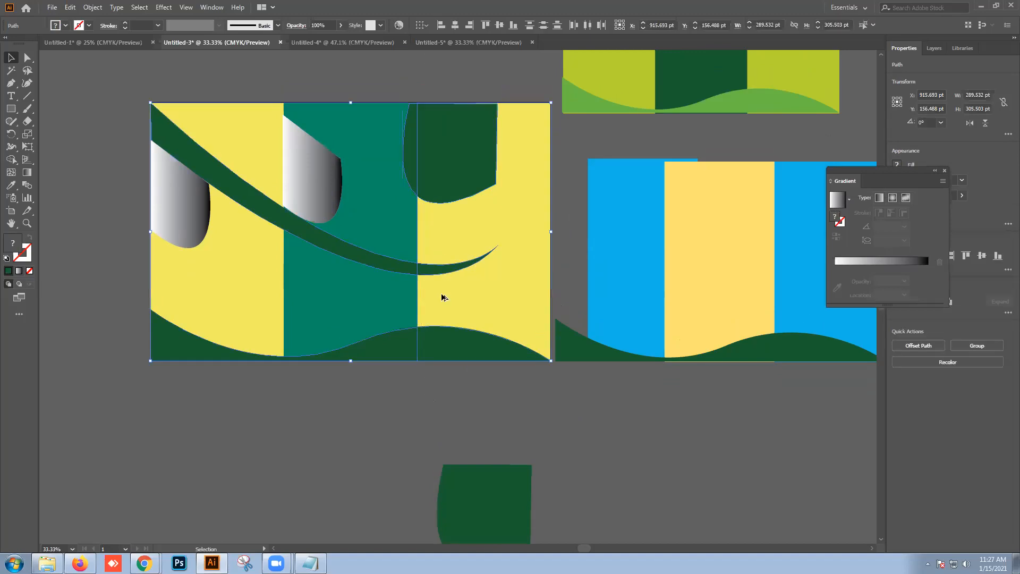
{"action": "left_click_drag", "start_coordinate": [437, 401], "coordinate": [367, 36]}
{"action": "left_click", "coordinate": [424, 152]}
{"action": "left_click_drag", "start_coordinate": [425, 153], "coordinate": [422, 258]}
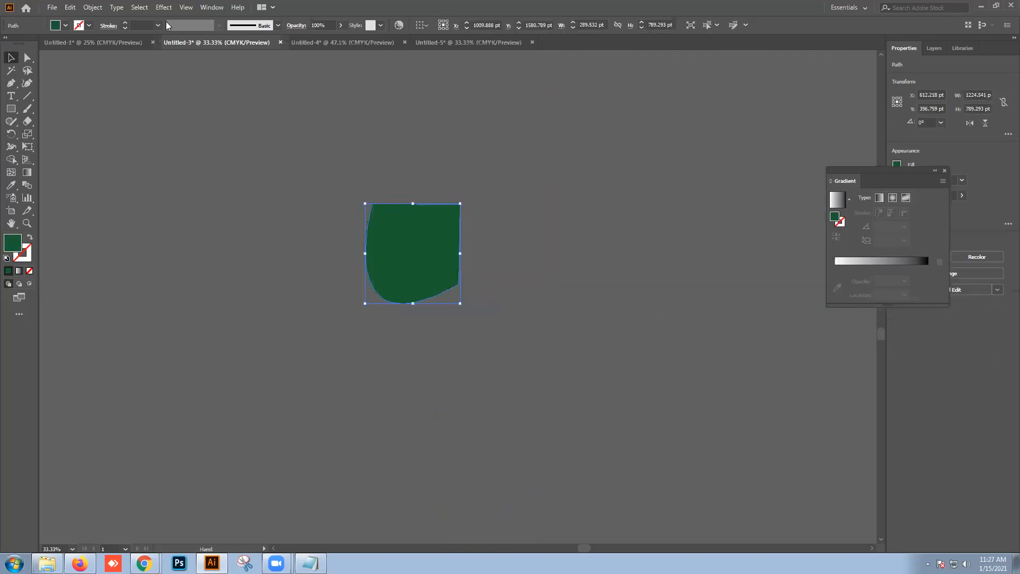
- Fill the dark green shape below the layouts with yellow and place a copy of it to the right
{"action": "left_click", "coordinate": [63, 27]}
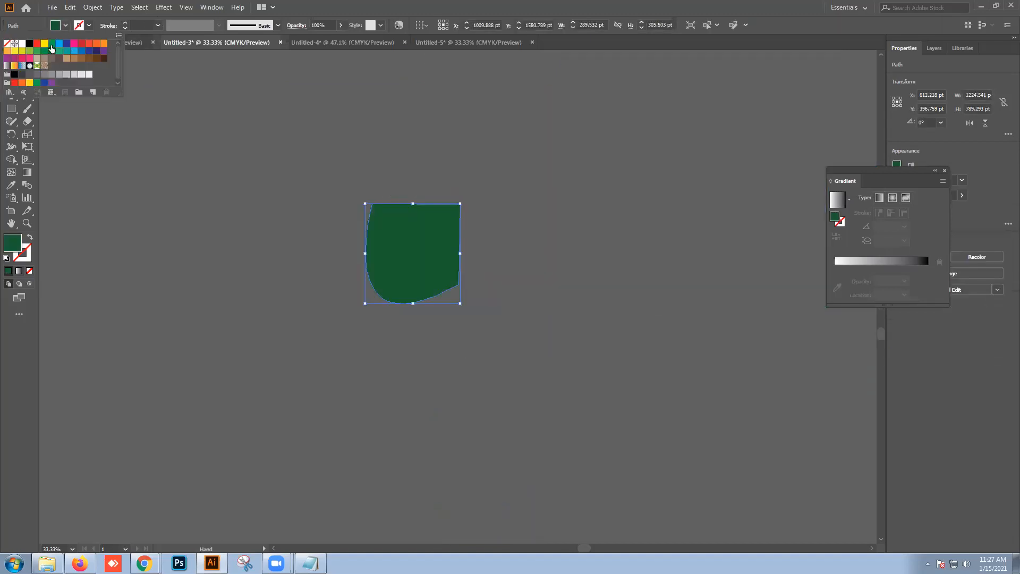
{"action": "left_click", "coordinate": [44, 49]}
{"action": "left_click_drag", "start_coordinate": [421, 264], "coordinate": [509, 245]}
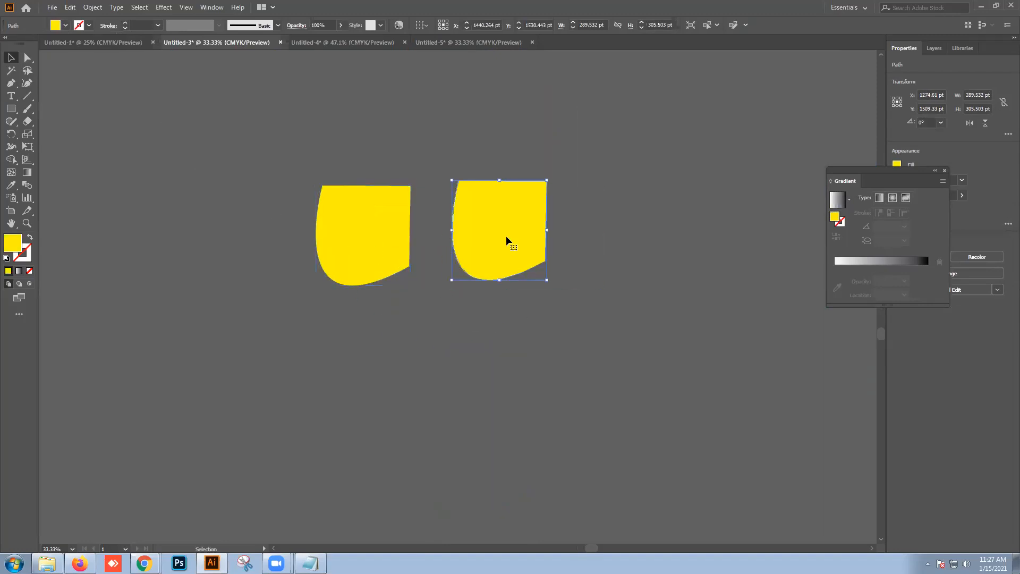
- Reflect the copied yellow shape across the vertical axis, first comparing the horizontal reflection with the preview on and off
{"action": "right_click", "coordinate": [542, 211]}
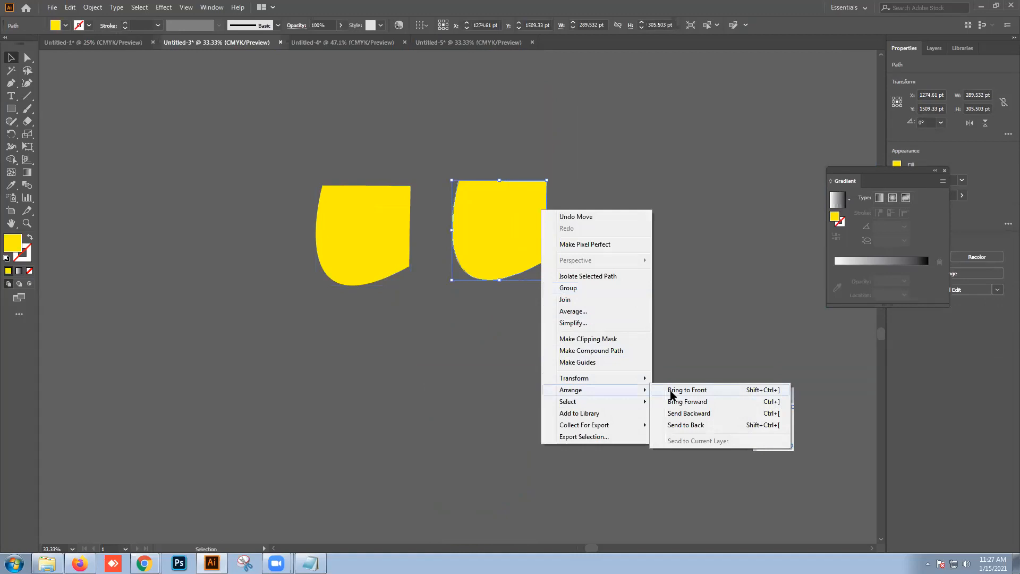
{"action": "mouse_move", "coordinate": [611, 382]}
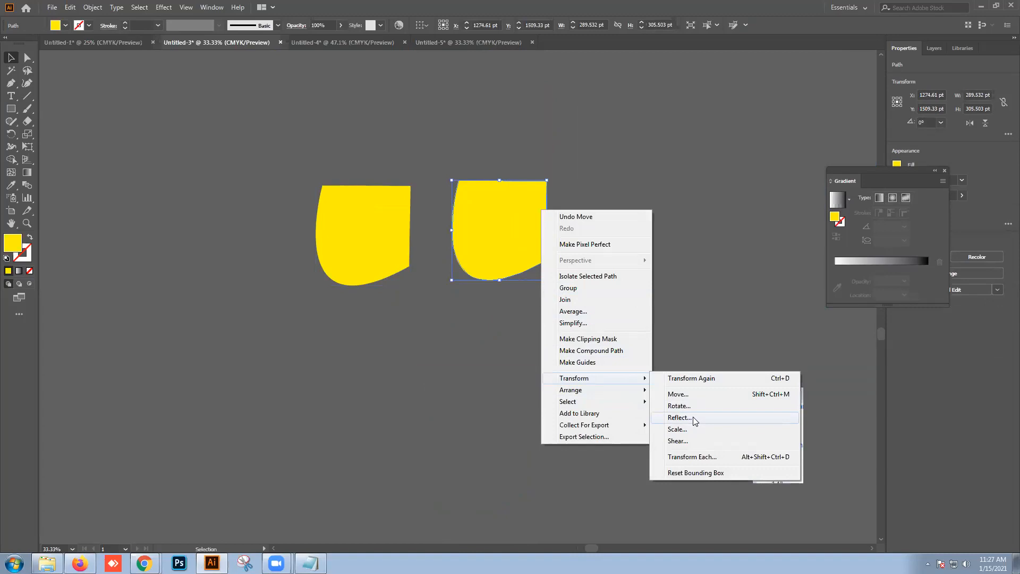
{"action": "left_click", "coordinate": [679, 418]}
{"action": "left_click_drag", "start_coordinate": [528, 185], "coordinate": [696, 198]}
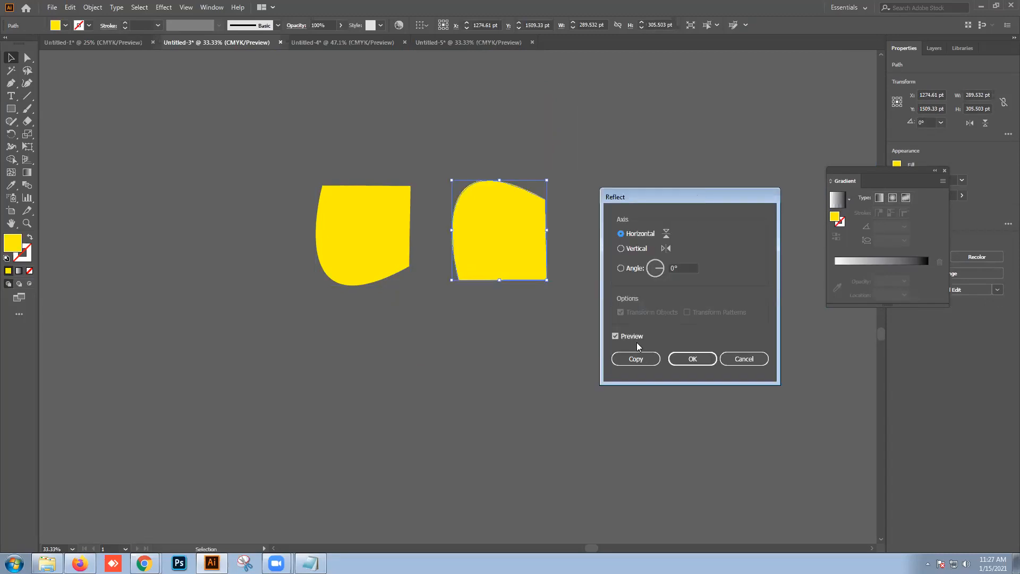
{"action": "left_click", "coordinate": [629, 337]}
{"action": "left_click", "coordinate": [629, 337]}
{"action": "left_click", "coordinate": [629, 337]}
{"action": "left_click", "coordinate": [628, 337]}
{"action": "left_click", "coordinate": [628, 337]}
{"action": "left_click", "coordinate": [628, 337]}
{"action": "left_click", "coordinate": [628, 337]}
{"action": "left_click", "coordinate": [628, 337]}
{"action": "left_click", "coordinate": [628, 337]}
{"action": "left_click", "coordinate": [628, 337]}
{"action": "left_click", "coordinate": [621, 248]}
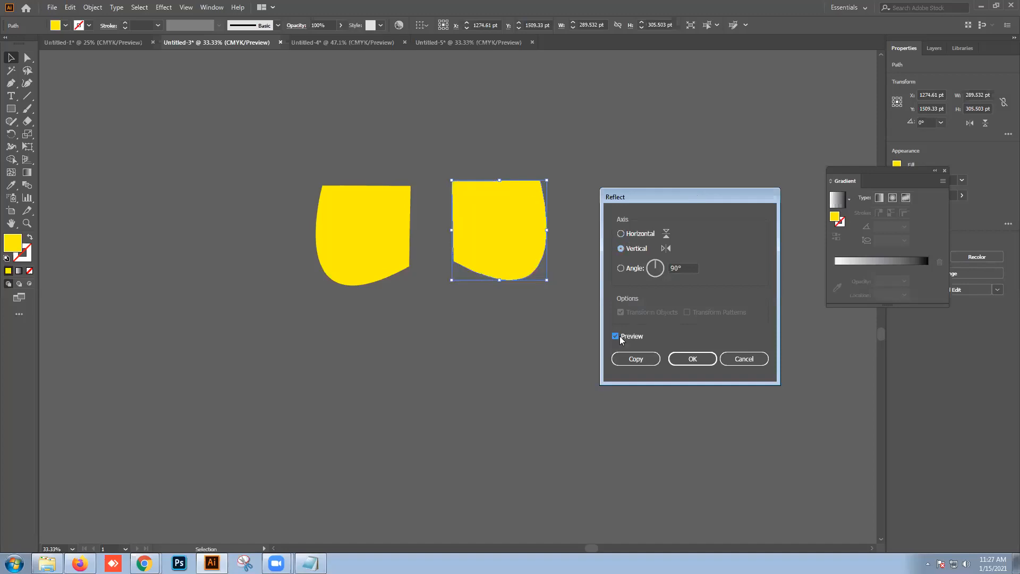
{"action": "left_click", "coordinate": [692, 360]}
- Join the mirrored shape to the straight side of the yellow original, fill it with red-orange, and deselect it
{"action": "left_click", "coordinate": [583, 297]}
{"action": "left_click_drag", "start_coordinate": [473, 234], "coordinate": [425, 227]}
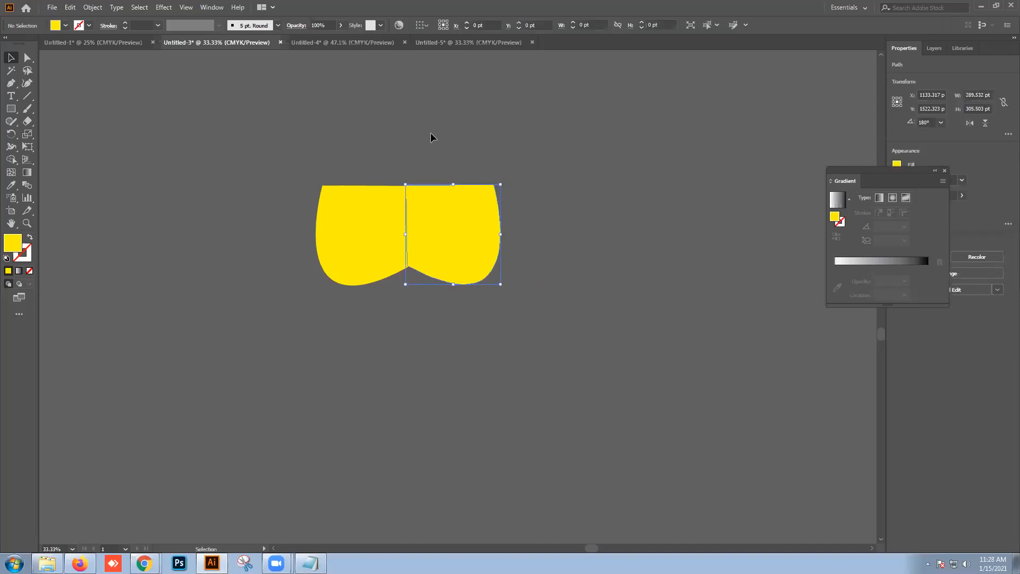
{"action": "left_click", "coordinate": [66, 26]}
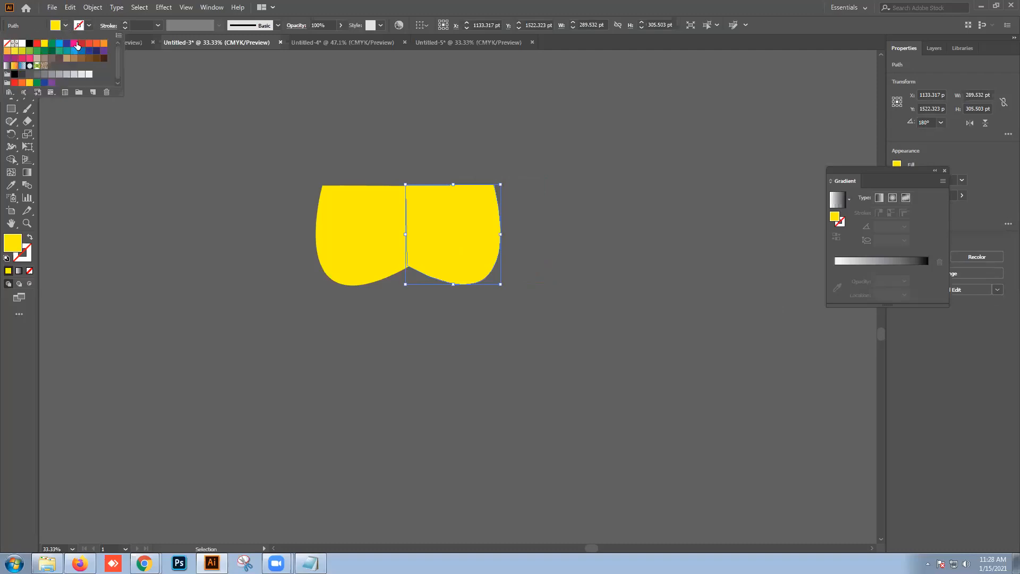
{"action": "left_click", "coordinate": [89, 43]}
{"action": "left_click", "coordinate": [299, 343]}
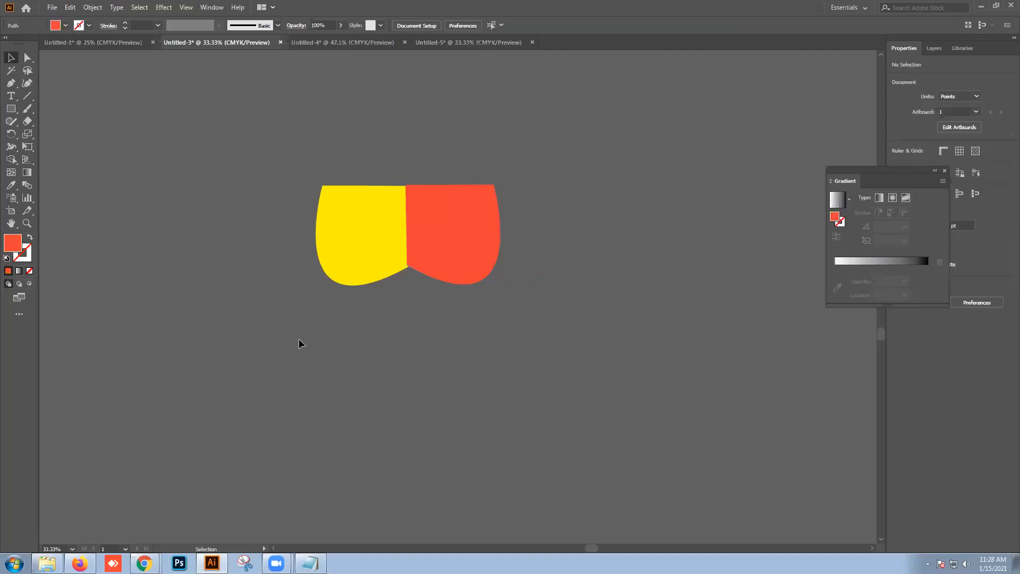
- Try deleting all the layouts and shapes on and around the artboard, and undo that deletion
{"action": "scroll", "coordinate": [375, 408], "scroll_direction": "down", "scroll_amount": 4}
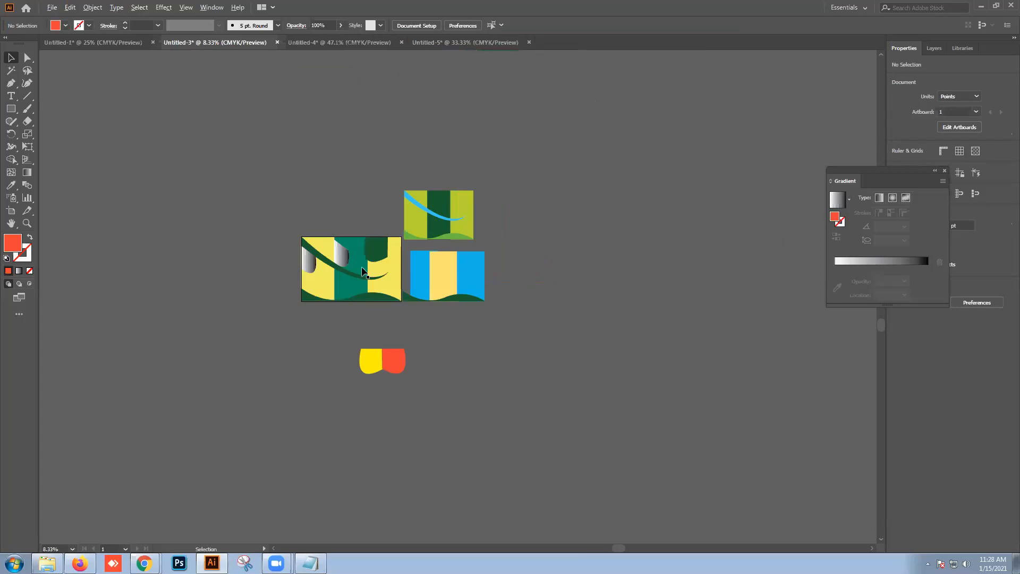
{"action": "scroll", "coordinate": [362, 301], "scroll_direction": "up", "scroll_amount": 2}
{"action": "scroll", "coordinate": [360, 296], "scroll_direction": "up", "scroll_amount": 2}
{"action": "scroll", "coordinate": [384, 326], "scroll_direction": "down", "scroll_amount": 4}
{"action": "left_click_drag", "start_coordinate": [479, 332], "coordinate": [415, 292]}
{"action": "left_click_drag", "start_coordinate": [175, 114], "coordinate": [446, 357]}
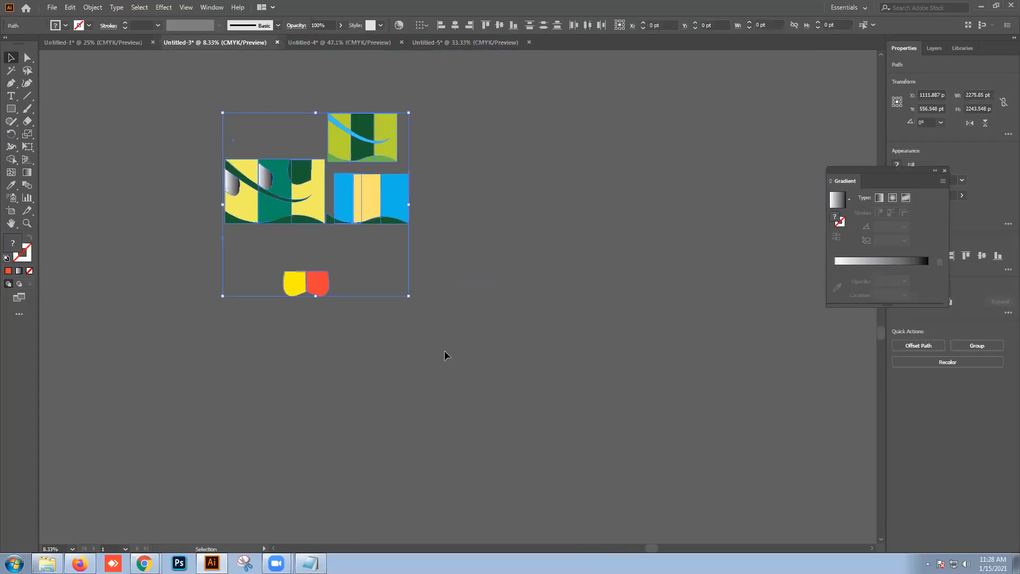
{"action": "key", "text": "Delete"}
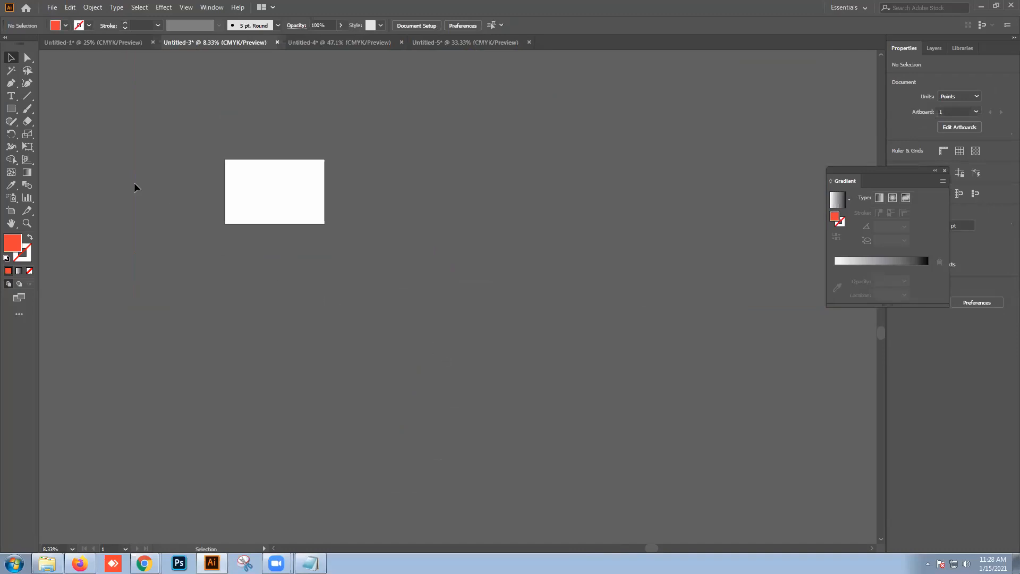
{"action": "scroll", "coordinate": [160, 186], "scroll_direction": "up", "scroll_amount": 2}
{"action": "key", "text": "m"}
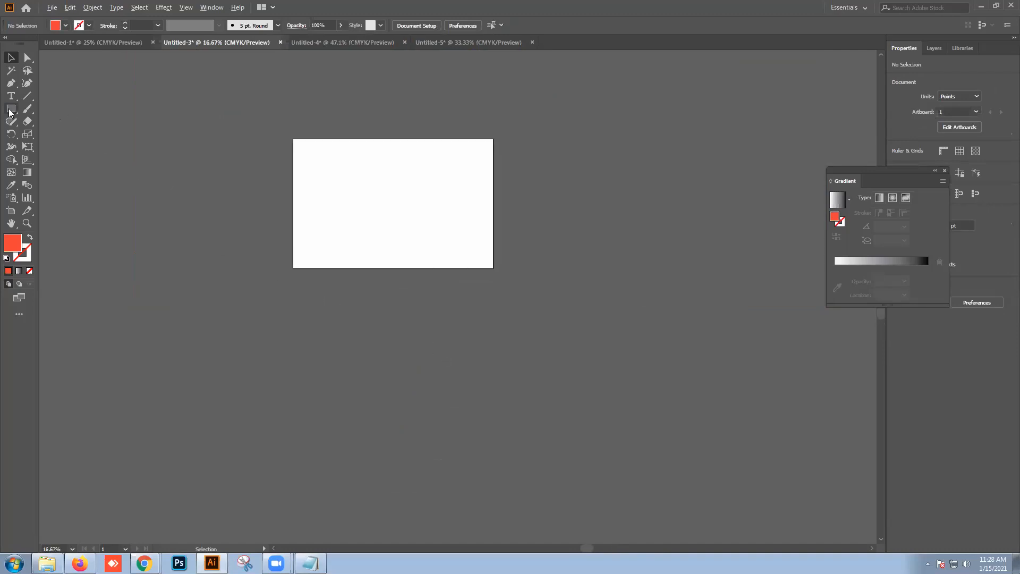
{"action": "key", "text": "ctrl+z"}
- Delete the joined yellow and red-orange shapes below the artboard and the two extra layouts beside it
{"action": "left_click", "coordinate": [11, 57]}
{"action": "left_click", "coordinate": [294, 330]}
{"action": "left_click_drag", "start_coordinate": [371, 401], "coordinate": [533, 383]}
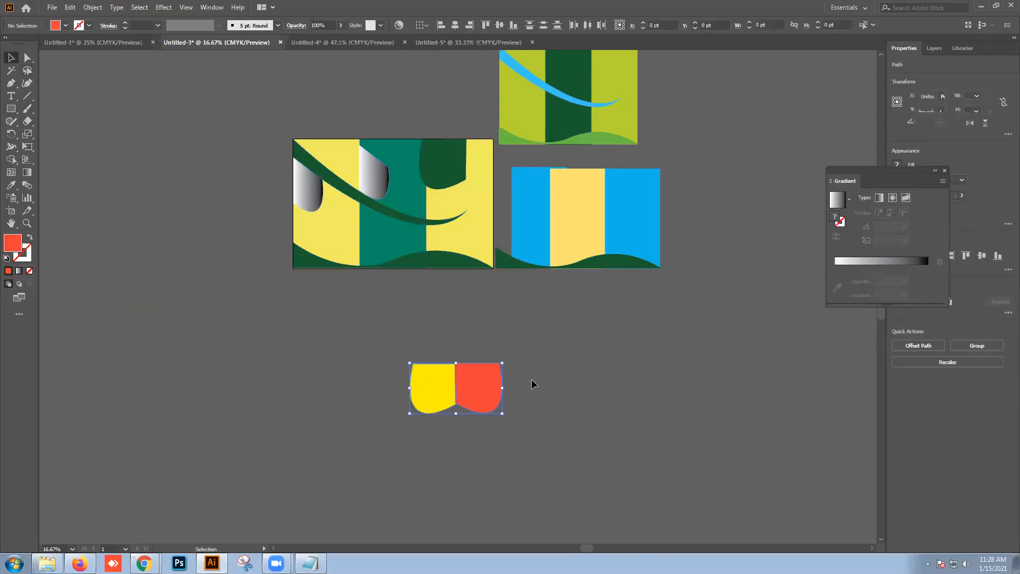
{"action": "key", "text": "Delete"}
{"action": "left_click_drag", "start_coordinate": [608, 329], "coordinate": [528, 69]}
{"action": "key", "text": "Delete"}
- Delete both metallic gradient shapes from the yellow and green trifold layout
{"action": "left_click", "coordinate": [379, 183]}
{"action": "key", "text": "Delete"}
{"action": "left_click", "coordinate": [303, 211]}
{"action": "key", "text": "Delete"}
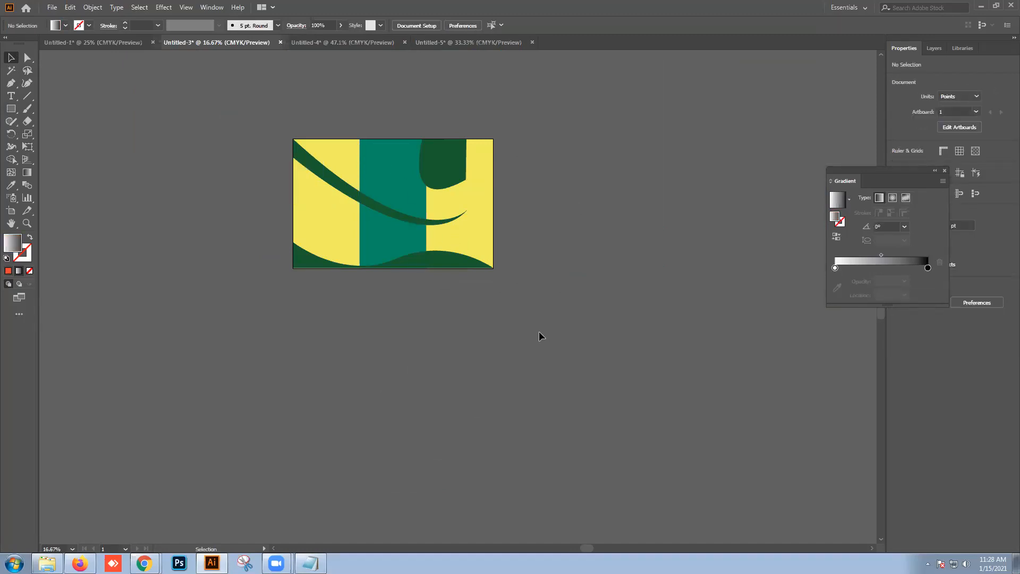
{"action": "left_click_drag", "start_coordinate": [261, 125], "coordinate": [580, 287]}
{"action": "left_click", "coordinate": [579, 288]}
{"action": "left_click_drag", "start_coordinate": [270, 128], "coordinate": [602, 303]}
{"action": "left_click", "coordinate": [602, 303]}
- Switch to the incognito Chrome window and search Google for "brochure mockup" in a new tab
{"action": "mouse_move", "coordinate": [145, 562]}
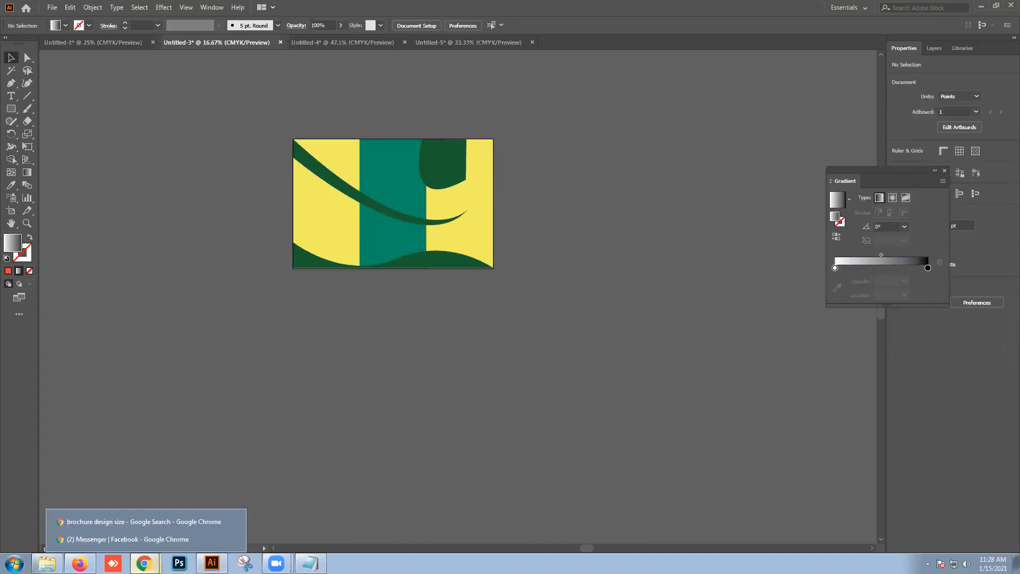
{"action": "left_click", "coordinate": [151, 539]}
{"action": "left_click", "coordinate": [267, 12]}
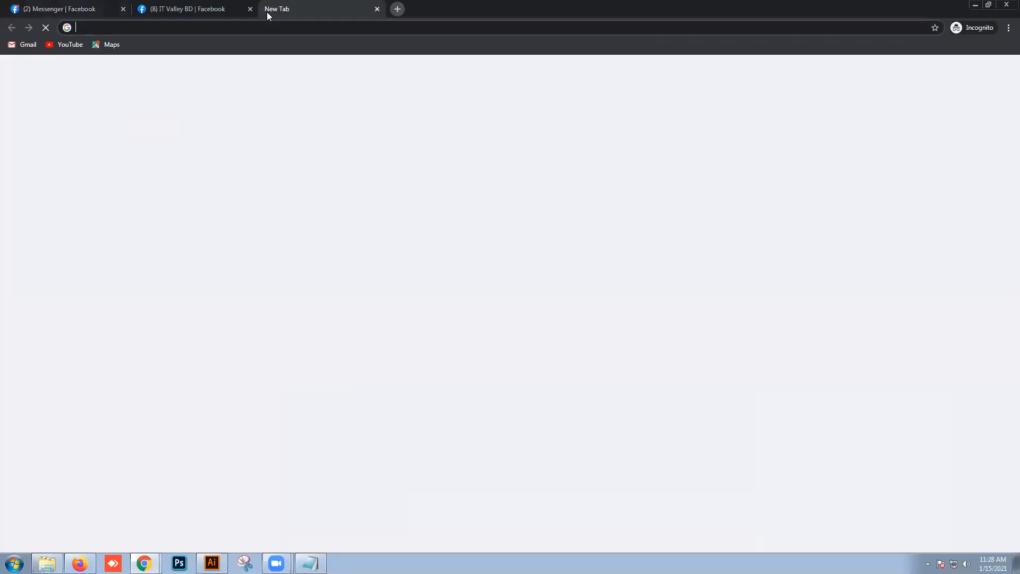
{"action": "type", "text": "brochure "}
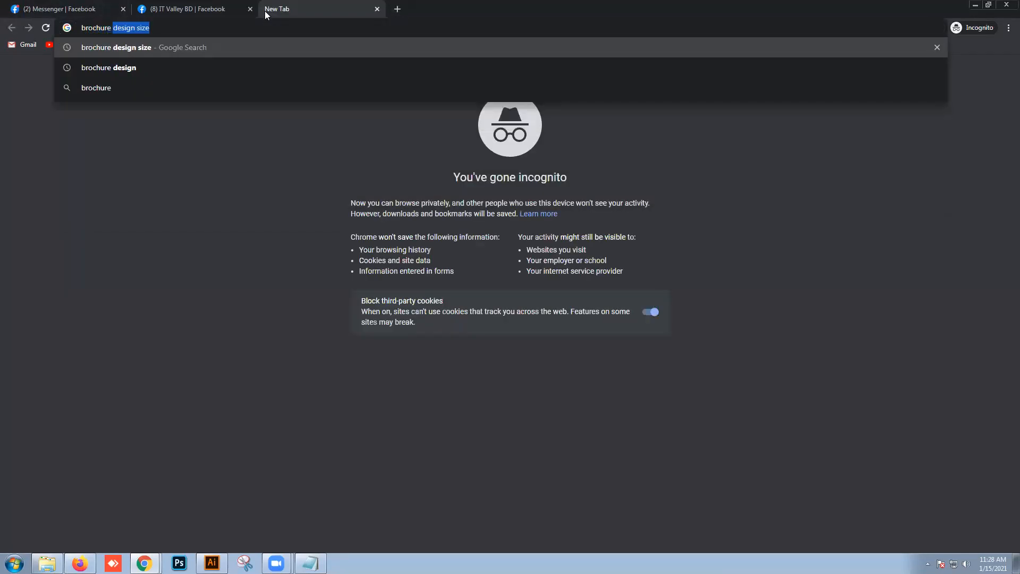
{"action": "type", "text": "mock"}
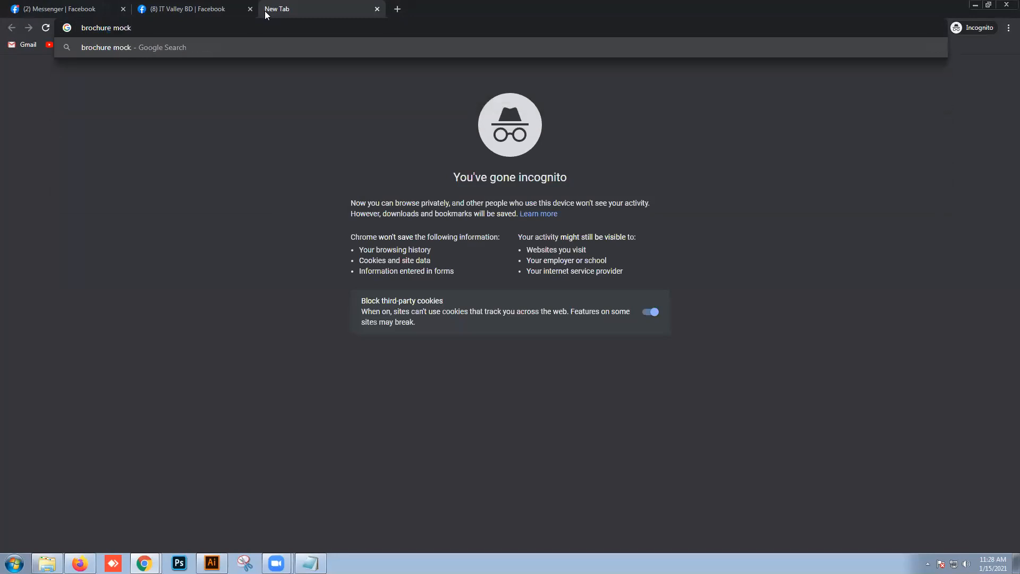
{"action": "type", "text": "up"}
{"action": "key", "text": "Return"}
- Open the Freepik and mockups-design.com brochure mockup results in separate new tabs
{"action": "scroll", "coordinate": [165, 285], "scroll_direction": "down", "scroll_amount": 3}
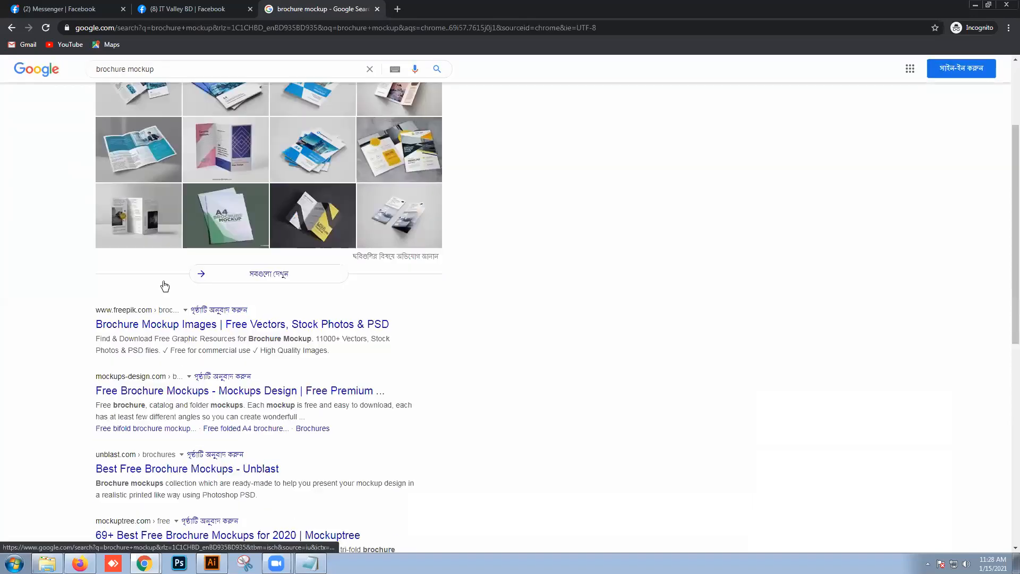
{"action": "scroll", "coordinate": [178, 213], "scroll_direction": "down", "scroll_amount": 2}
{"action": "right_click", "coordinate": [217, 202]}
{"action": "key", "text": "Escape"}
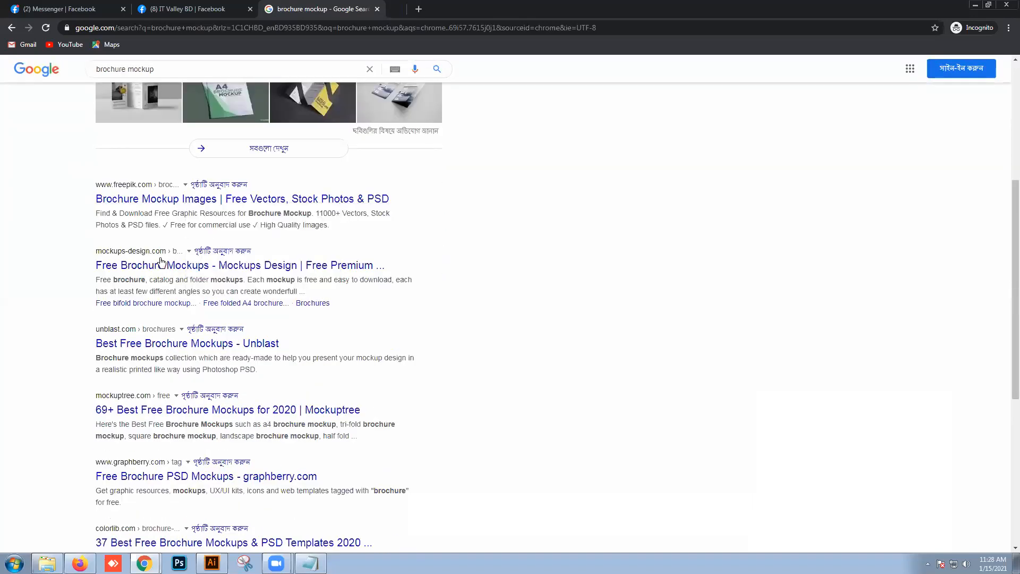
{"action": "right_click", "coordinate": [157, 263]}
{"action": "left_click", "coordinate": [211, 272]}
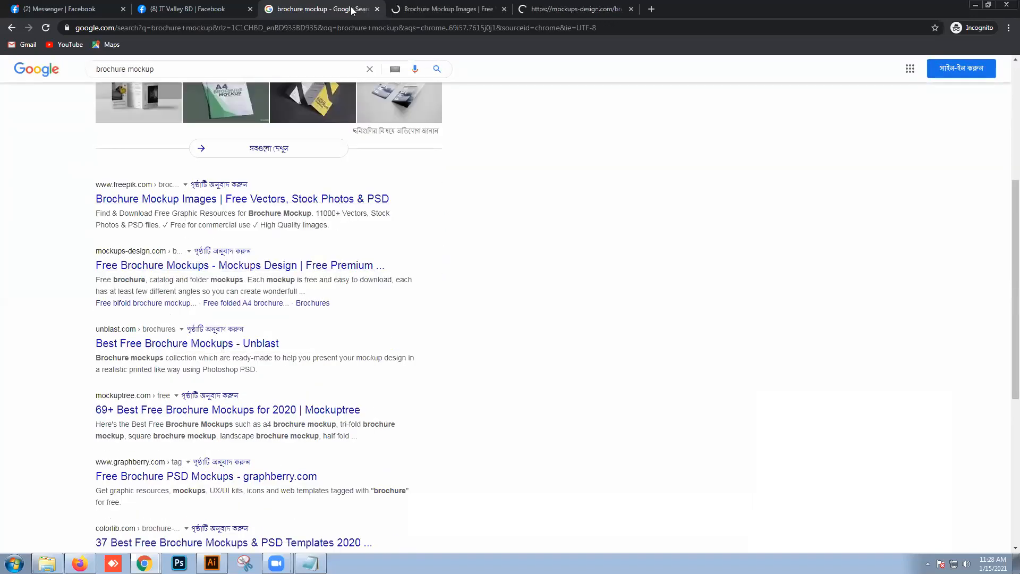
- Browse Freepik's brochure mockups and open "Trifold brochure mockup on tabletop" in a new tab
{"action": "left_click", "coordinate": [428, 11]}
{"action": "scroll", "coordinate": [392, 159], "scroll_direction": "down", "scroll_amount": 1}
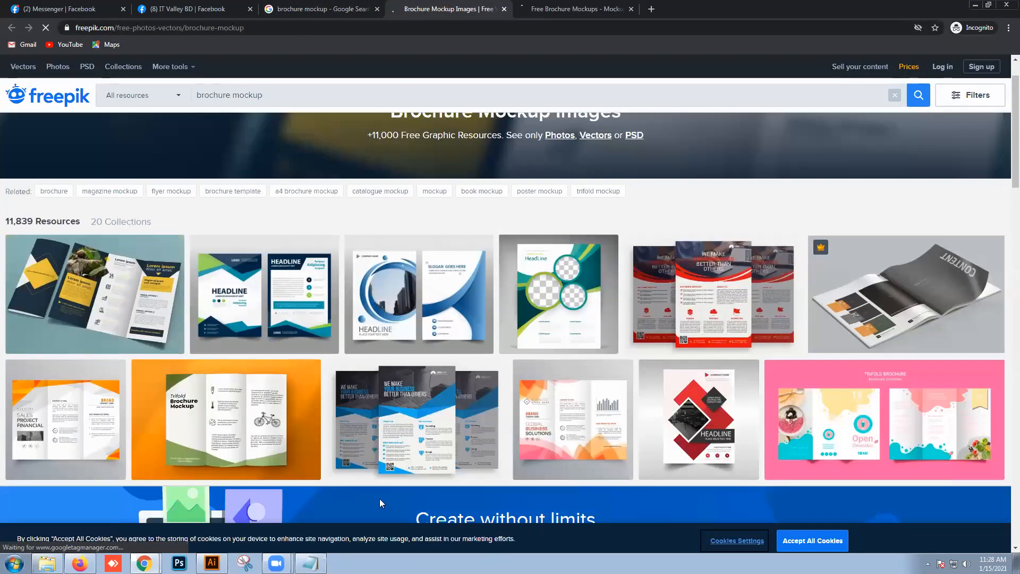
{"action": "scroll", "coordinate": [389, 449], "scroll_direction": "down", "scroll_amount": 3}
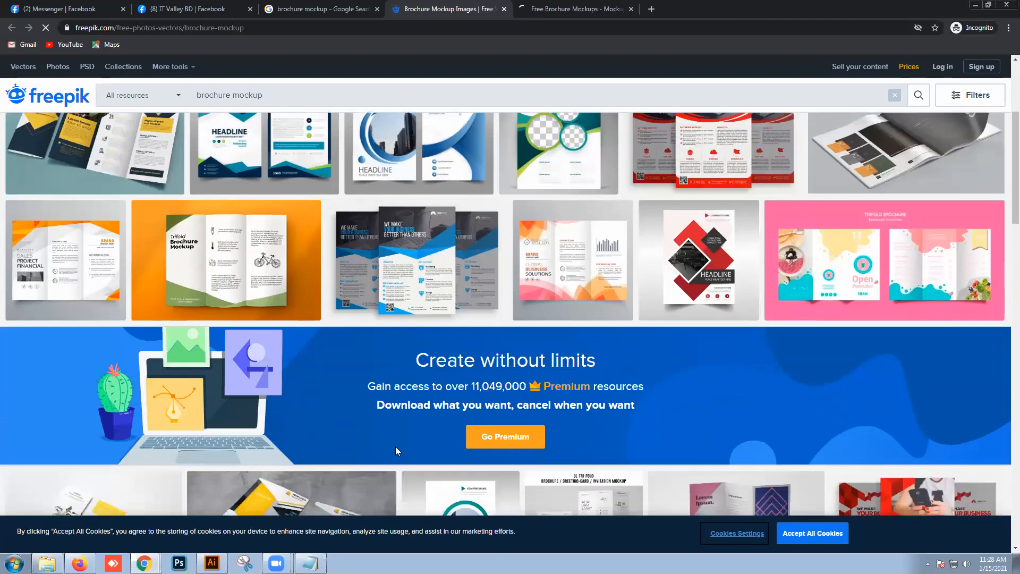
{"action": "scroll", "coordinate": [403, 452], "scroll_direction": "down", "scroll_amount": 4}
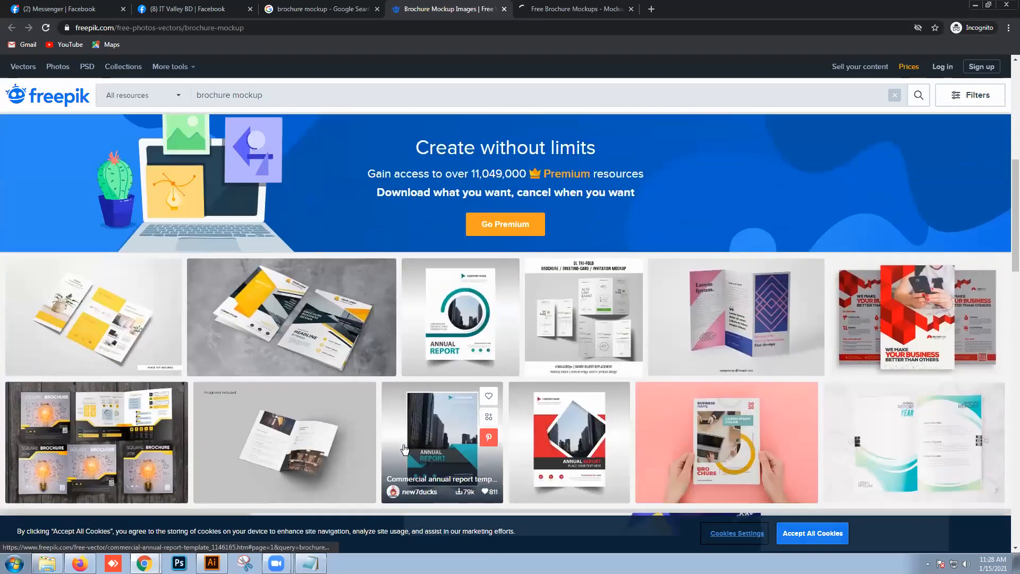
{"action": "scroll", "coordinate": [404, 449], "scroll_direction": "down", "scroll_amount": 6}
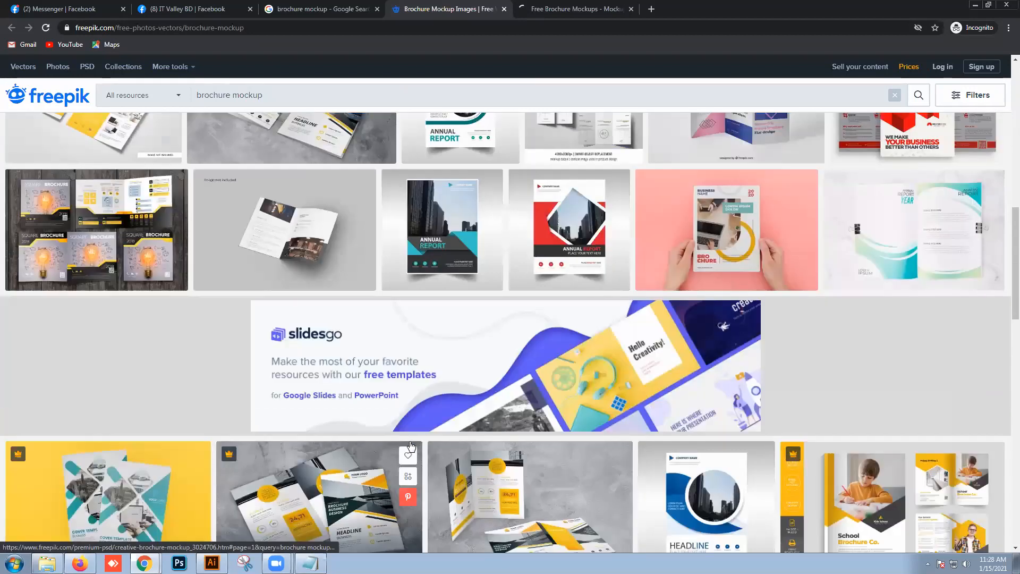
{"action": "scroll", "coordinate": [412, 446], "scroll_direction": "down", "scroll_amount": 6}
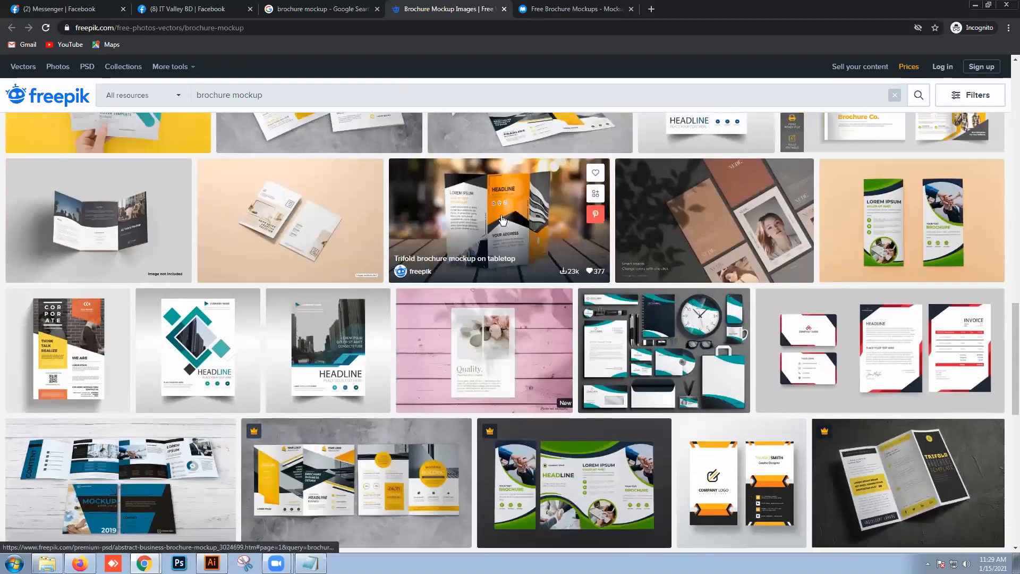
{"action": "right_click", "coordinate": [489, 202]}
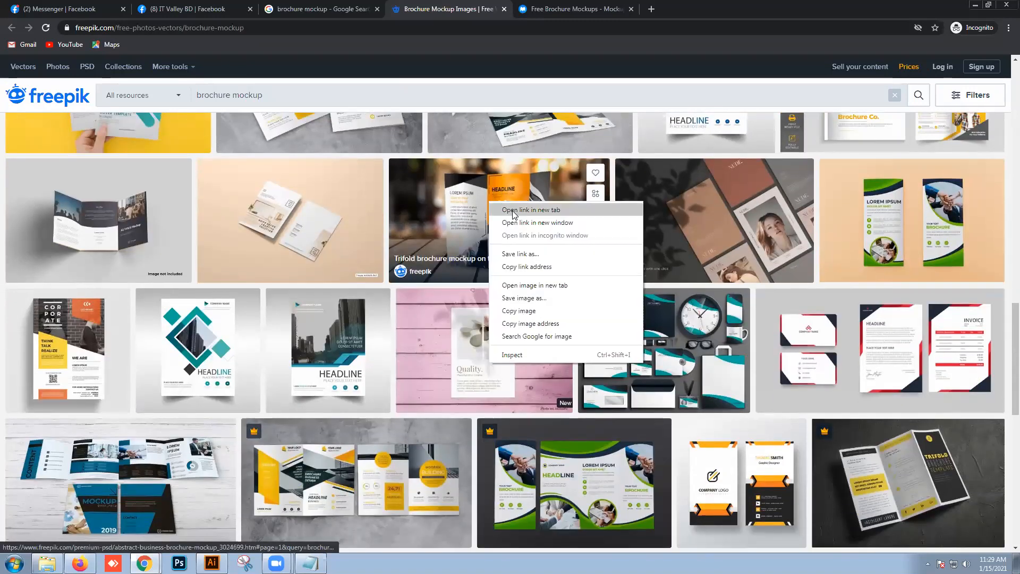
{"action": "scroll", "coordinate": [470, 206], "scroll_direction": "down", "scroll_amount": 1}
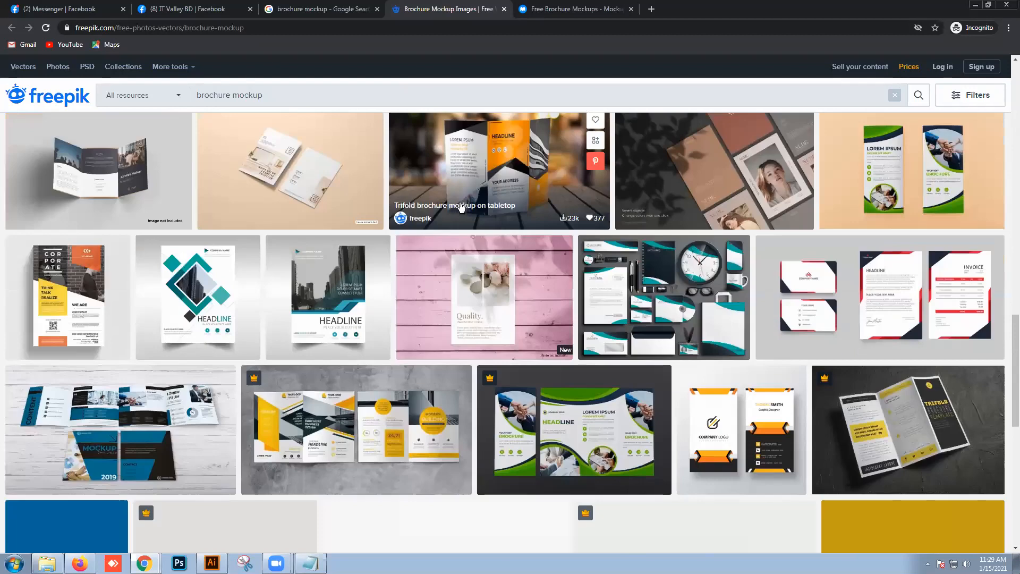
{"action": "scroll", "coordinate": [460, 206], "scroll_direction": "up", "scroll_amount": 1}
{"action": "right_click", "coordinate": [461, 207]}
{"action": "left_click", "coordinate": [481, 211]}
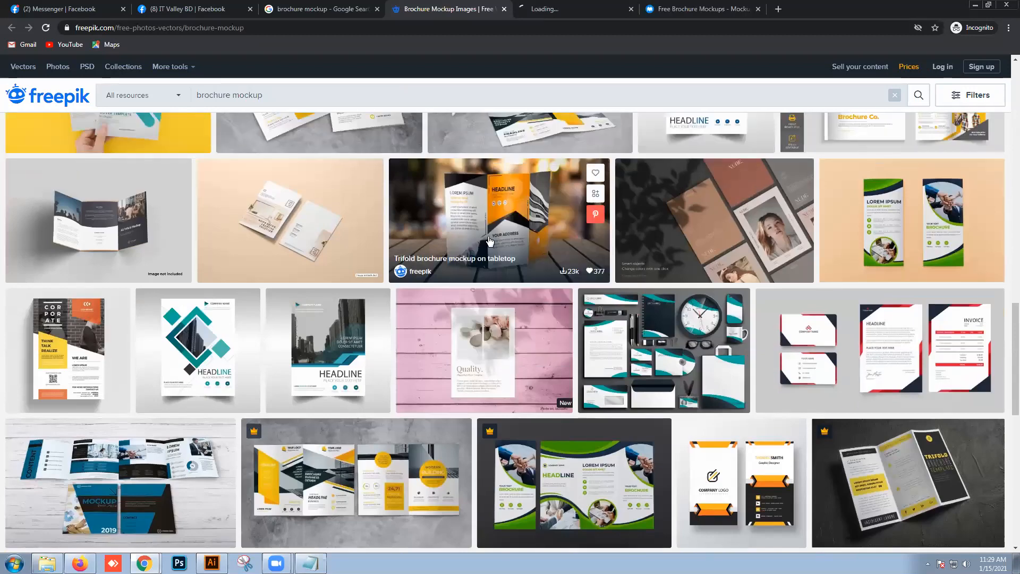
- Look through the remaining Freepik results and open the first mockup of the list in a new tab
{"action": "scroll", "coordinate": [489, 243], "scroll_direction": "down", "scroll_amount": 2}
{"action": "scroll", "coordinate": [489, 244], "scroll_direction": "down", "scroll_amount": 2}
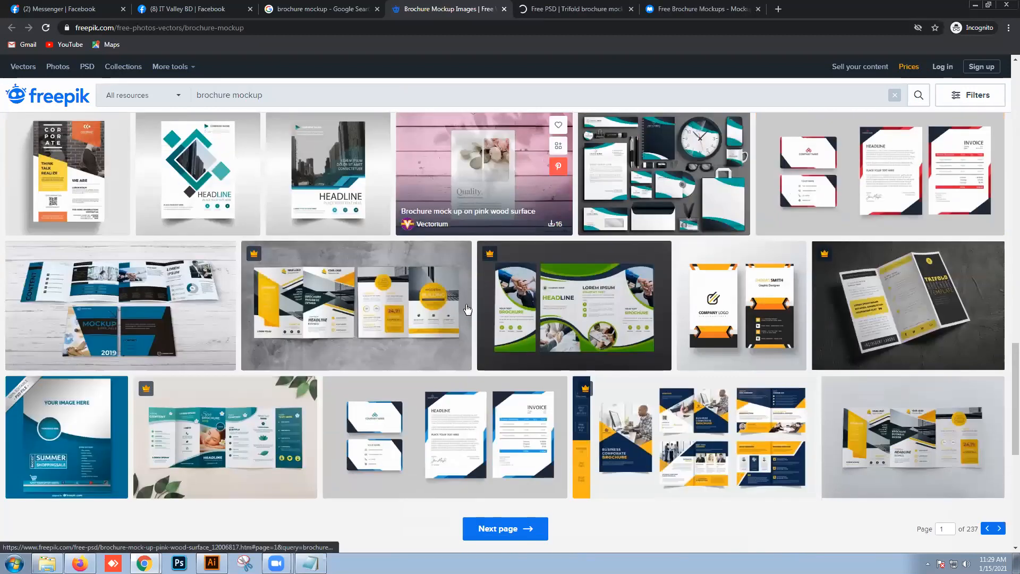
{"action": "scroll", "coordinate": [463, 314], "scroll_direction": "up", "scroll_amount": 10}
{"action": "scroll", "coordinate": [463, 318], "scroll_direction": "up", "scroll_amount": 10}
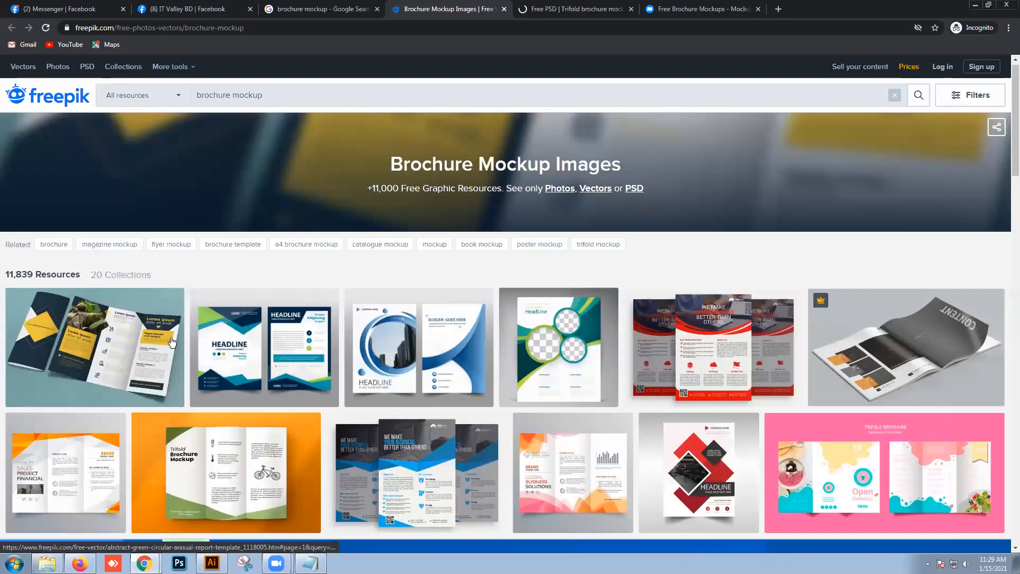
{"action": "middle_click", "coordinate": [125, 335]}
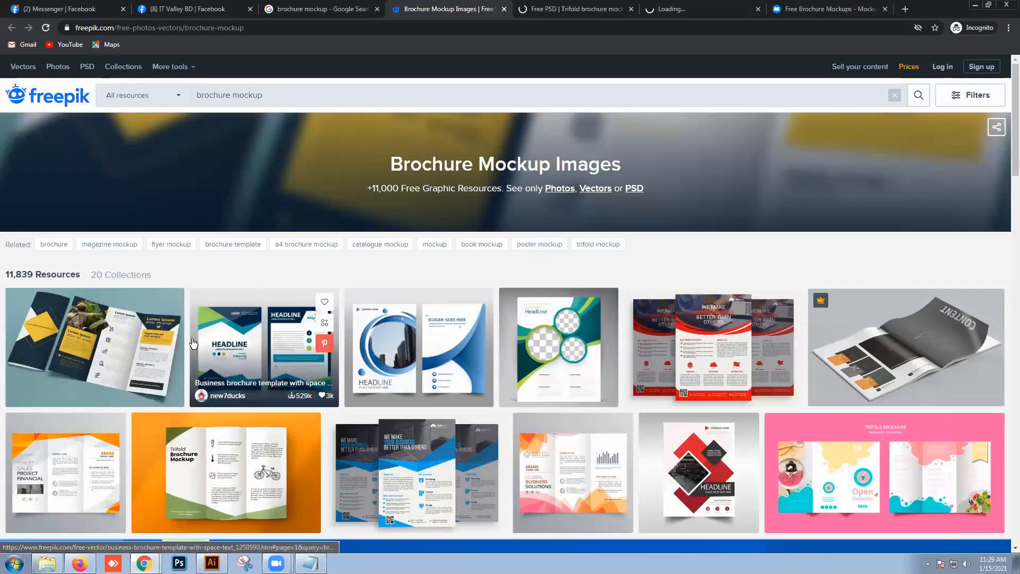
- View the tabletop trifold mockup, and start the free download of the "Brochure concept mock-up" PSD from its own page
{"action": "left_click", "coordinate": [592, 12]}
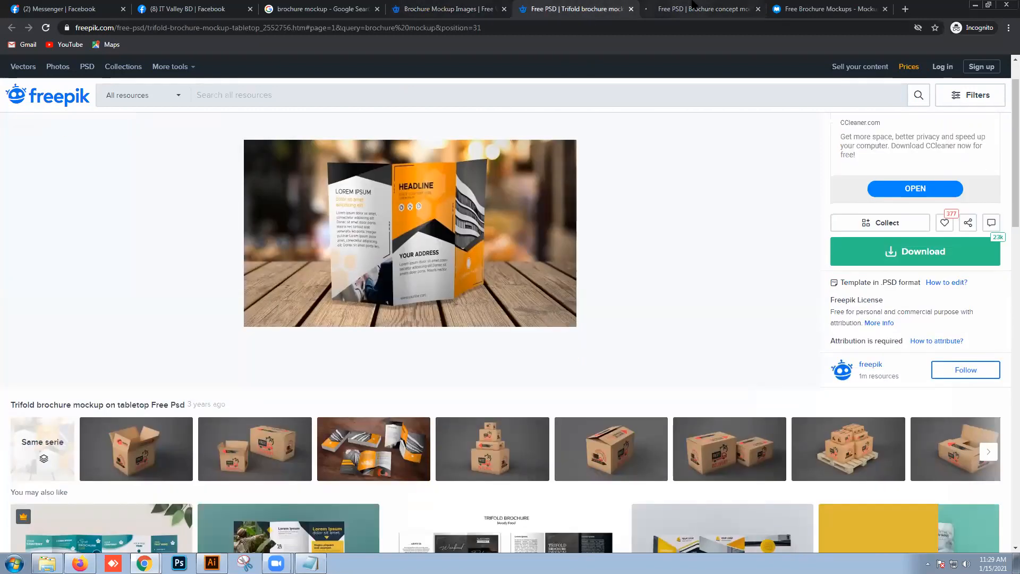
{"action": "left_click", "coordinate": [696, 9]}
{"action": "left_click", "coordinate": [876, 310]}
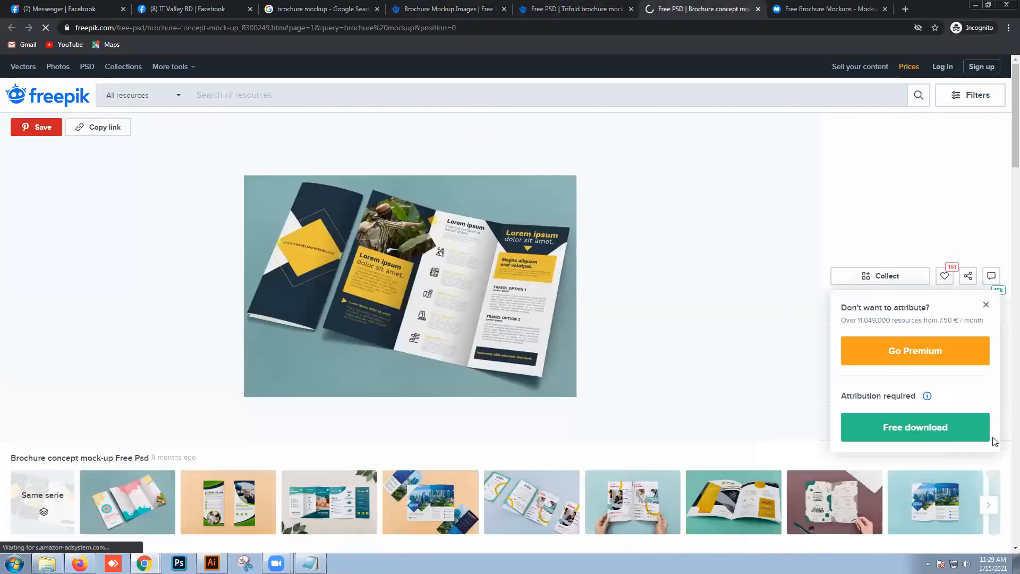
{"action": "left_click", "coordinate": [975, 435]}
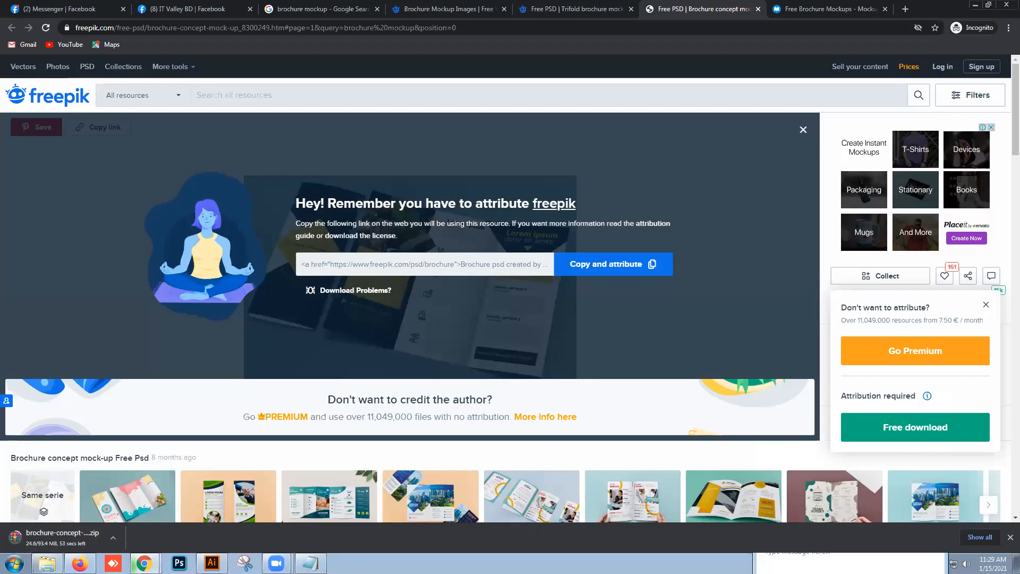
- Close the free download options and highlight the note about the template's .PSD format
{"action": "left_click", "coordinate": [986, 304]}
{"action": "left_click_drag", "start_coordinate": [882, 336], "coordinate": [907, 334]}
{"action": "left_click", "coordinate": [901, 343]}
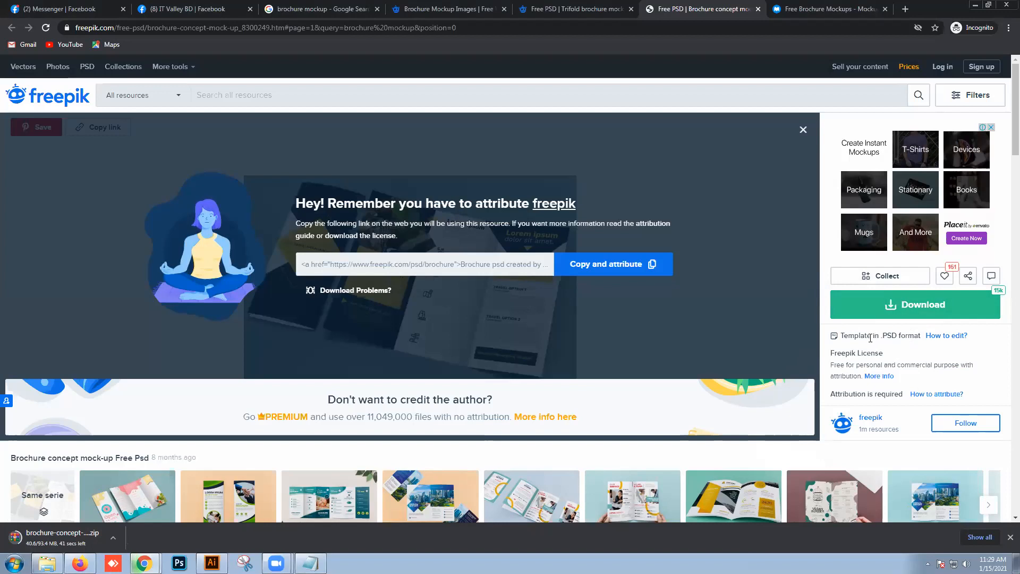
{"action": "left_click_drag", "start_coordinate": [844, 338], "coordinate": [875, 337]}
{"action": "left_click", "coordinate": [857, 341]}
{"action": "left_click_drag", "start_coordinate": [860, 336], "coordinate": [875, 335]}
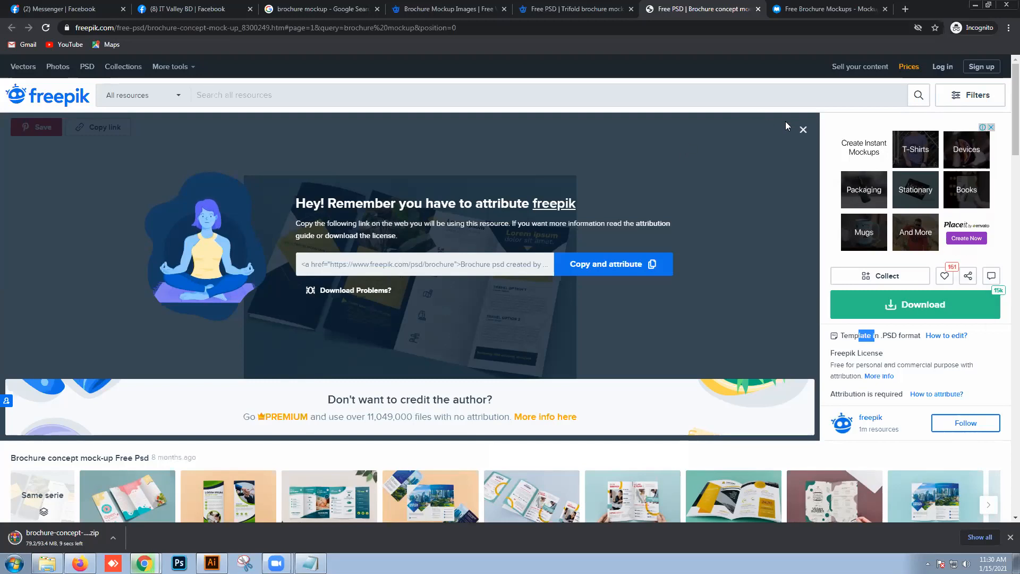
- Dismiss the attribution reminder and look over the brochure concept mock-up page while the archive downloads
{"action": "left_click", "coordinate": [803, 129]}
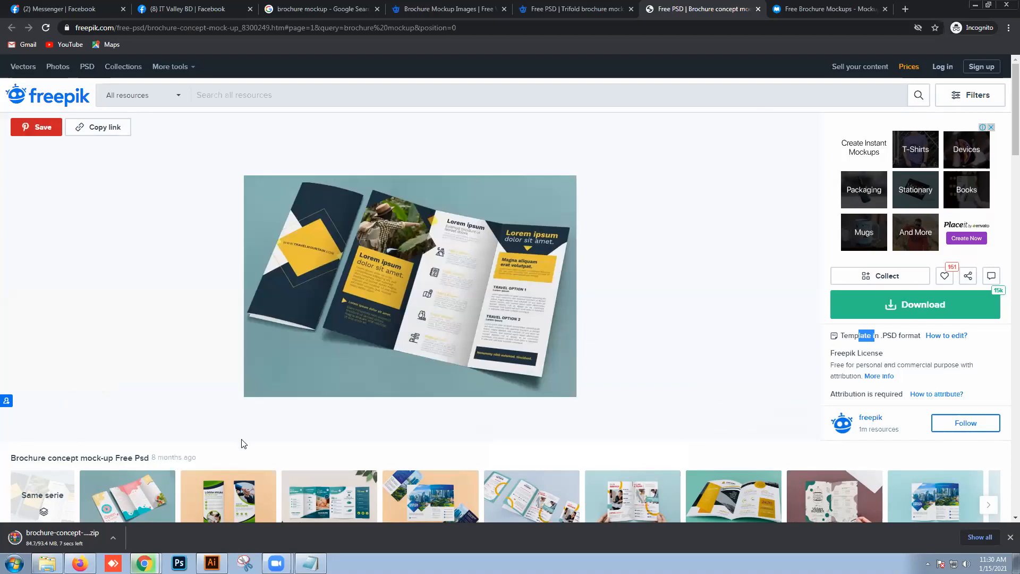
{"action": "left_click", "coordinate": [232, 457]}
{"action": "scroll", "coordinate": [909, 409], "scroll_direction": "down", "scroll_amount": 1}
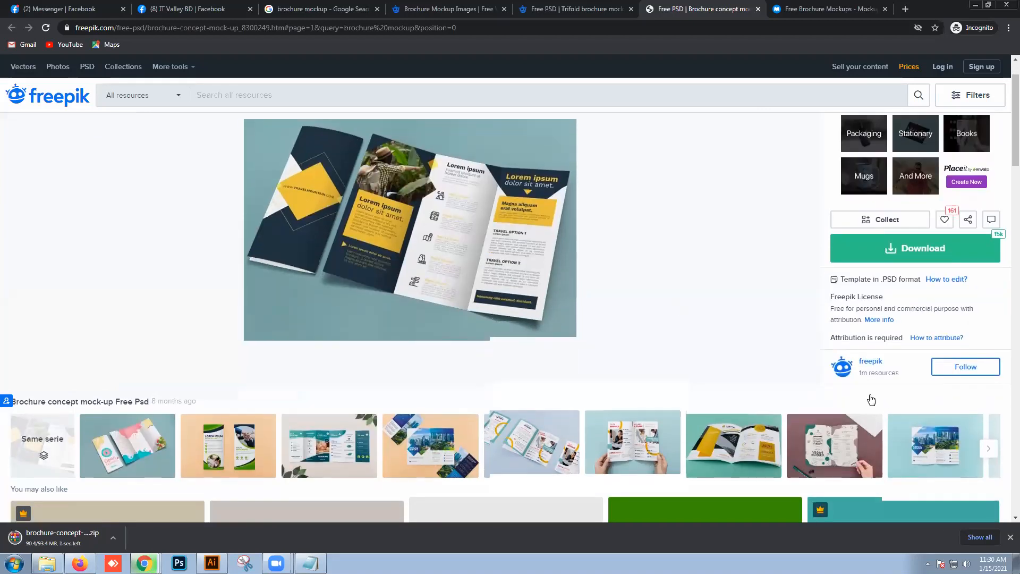
{"action": "scroll", "coordinate": [861, 396], "scroll_direction": "down", "scroll_amount": 2}
{"action": "scroll", "coordinate": [696, 348], "scroll_direction": "up", "scroll_amount": 1}
{"action": "scroll", "coordinate": [470, 285], "scroll_direction": "up", "scroll_amount": 1}
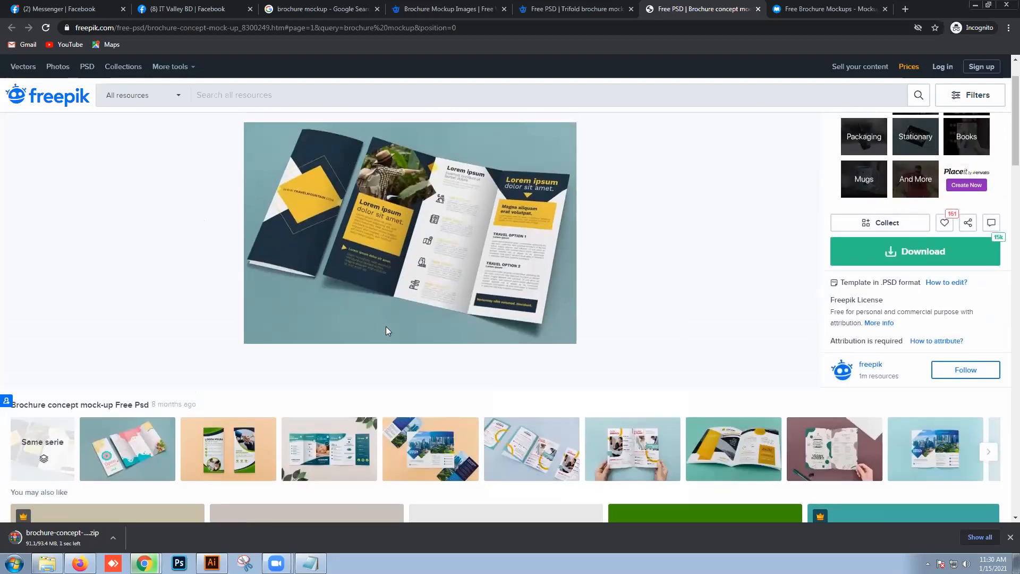
{"action": "scroll", "coordinate": [707, 341], "scroll_direction": "up", "scroll_amount": 1}
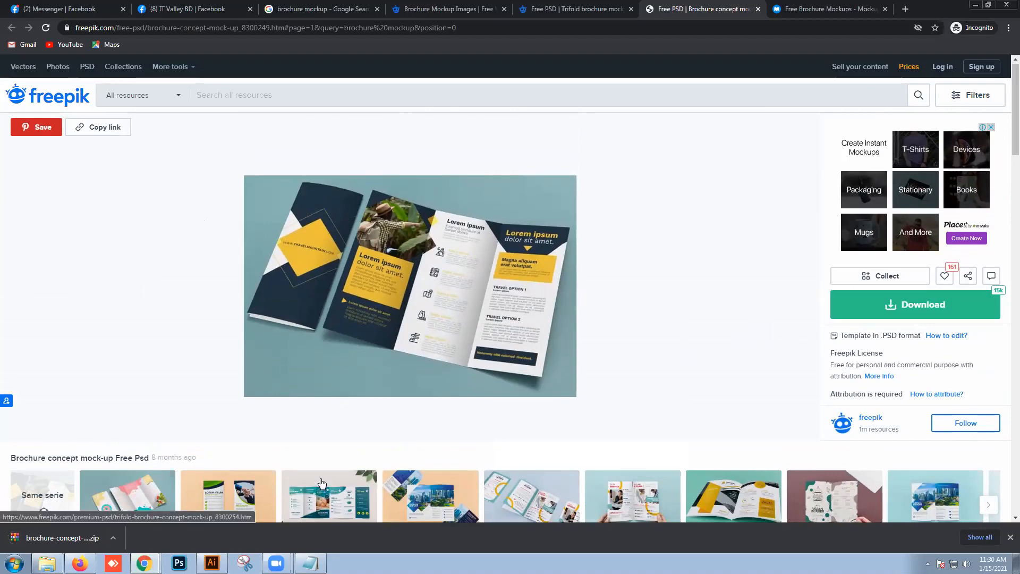
- Locate the downloaded brochure-concept-mock-up archive in its folder and extract its files into a brochure-concept-mock-up folder in Downloads
{"action": "left_click", "coordinate": [112, 539]}
{"action": "left_click", "coordinate": [133, 502]}
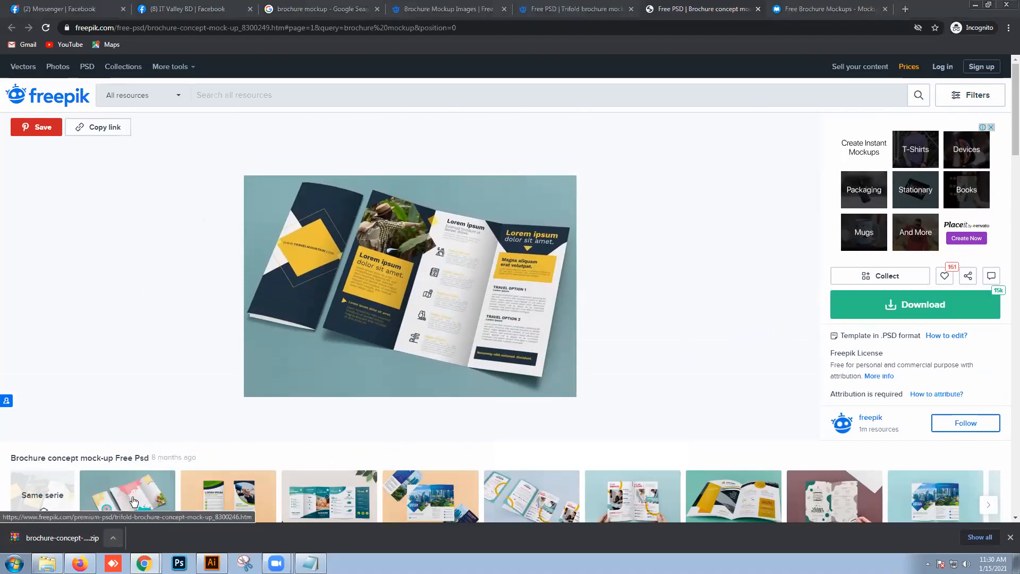
{"action": "right_click", "coordinate": [564, 274]}
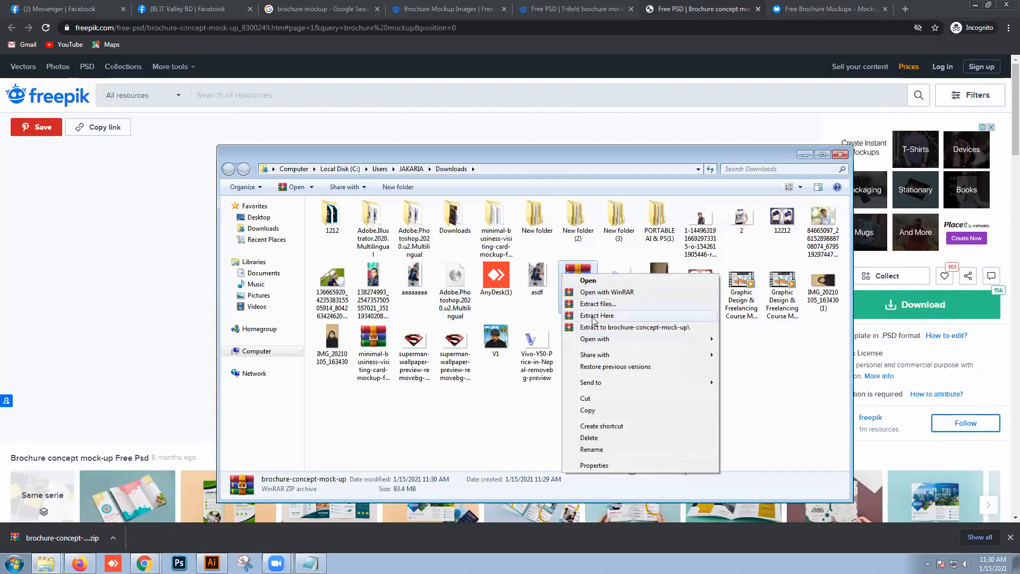
{"action": "left_click", "coordinate": [608, 305]}
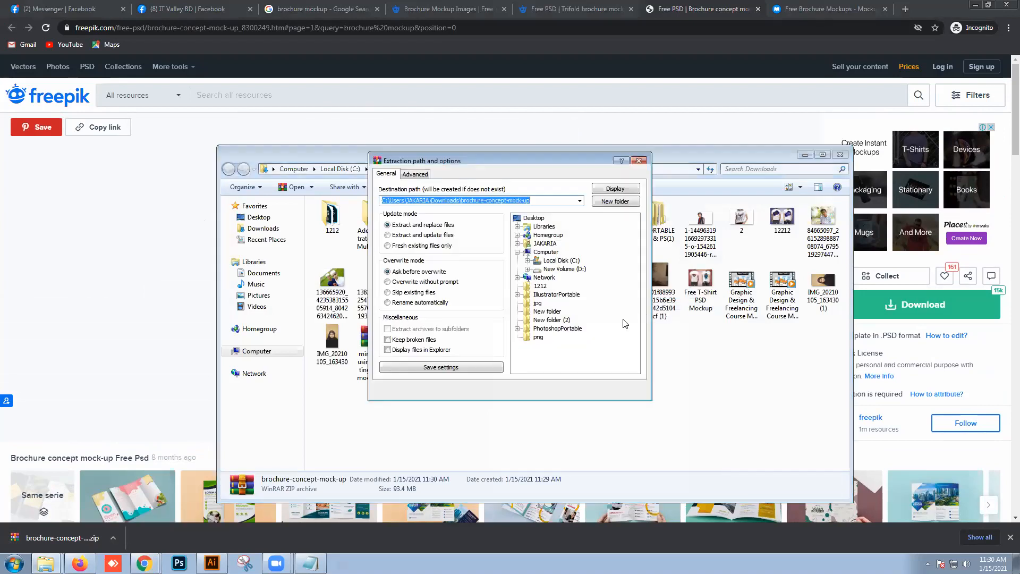
{"action": "left_click", "coordinate": [541, 390]}
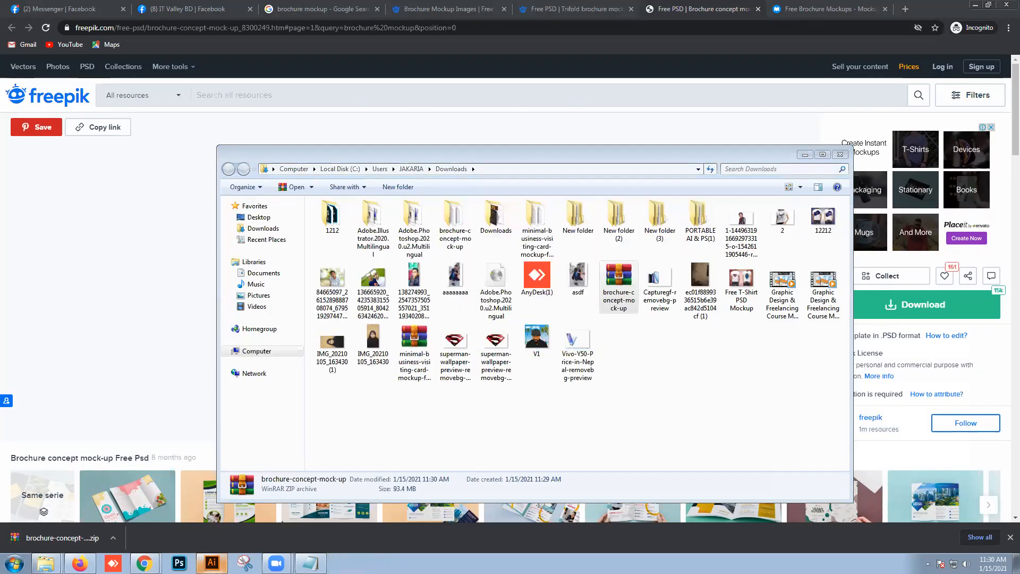
- Open the extracted brochure-concept-mock-up folder and load the 3762266 PSD in Photoshop
{"action": "mouse_move", "coordinate": [222, 569]}
{"action": "left_click", "coordinate": [633, 438]}
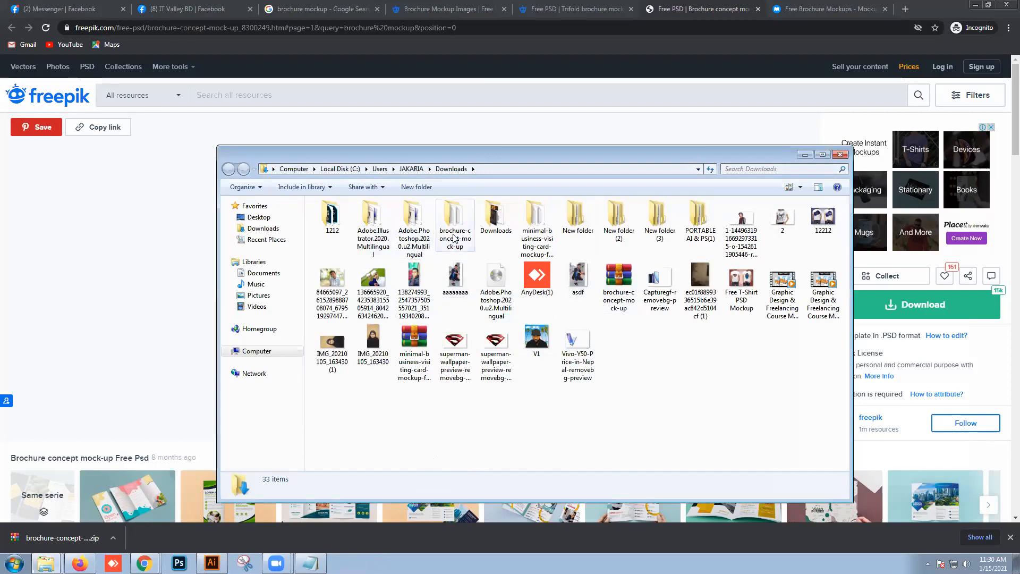
{"action": "double_click", "coordinate": [456, 221]}
{"action": "double_click", "coordinate": [401, 226]}
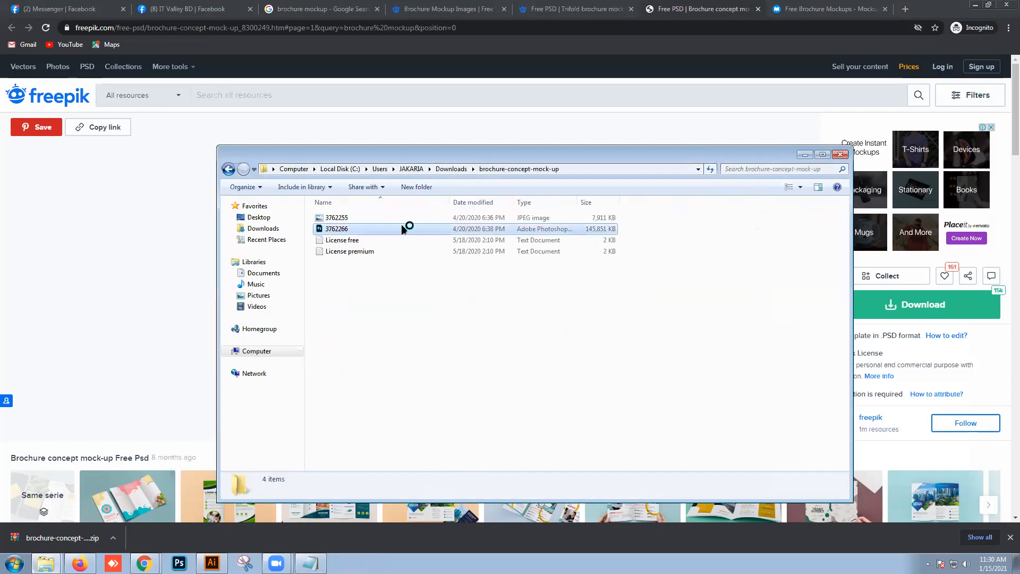
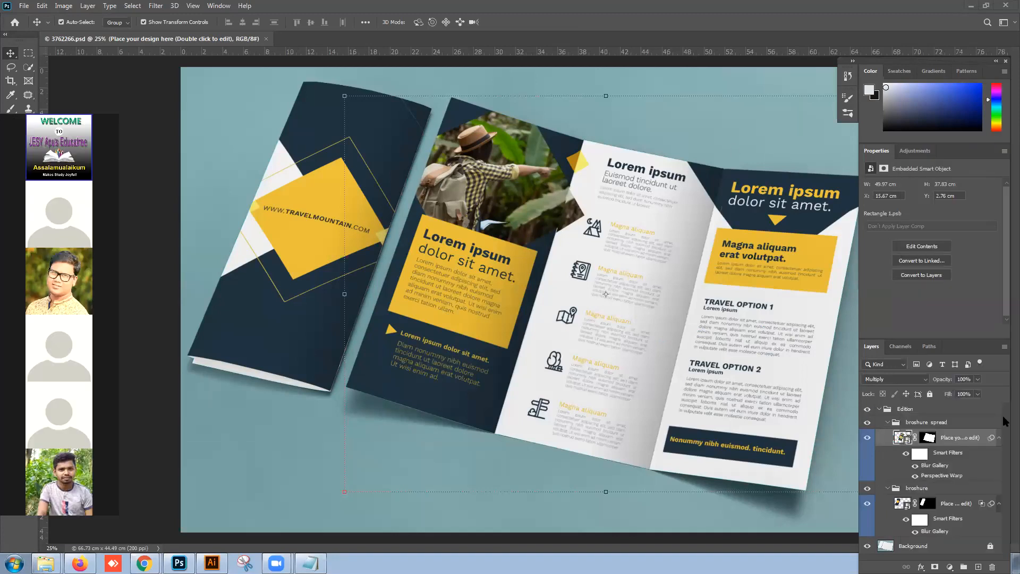
- Open the brochure spread's smart object for editing and shift its placeholder artwork around the canvas
{"action": "double_click", "coordinate": [917, 437]}
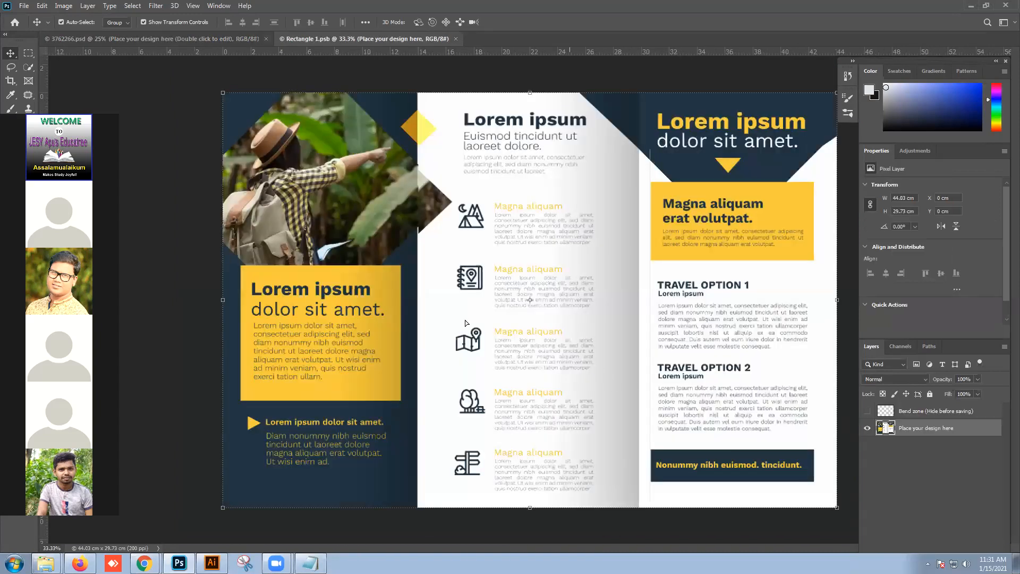
{"action": "left_click_drag", "start_coordinate": [464, 320], "coordinate": [594, 331]}
{"action": "left_click_drag", "start_coordinate": [531, 392], "coordinate": [457, 299]}
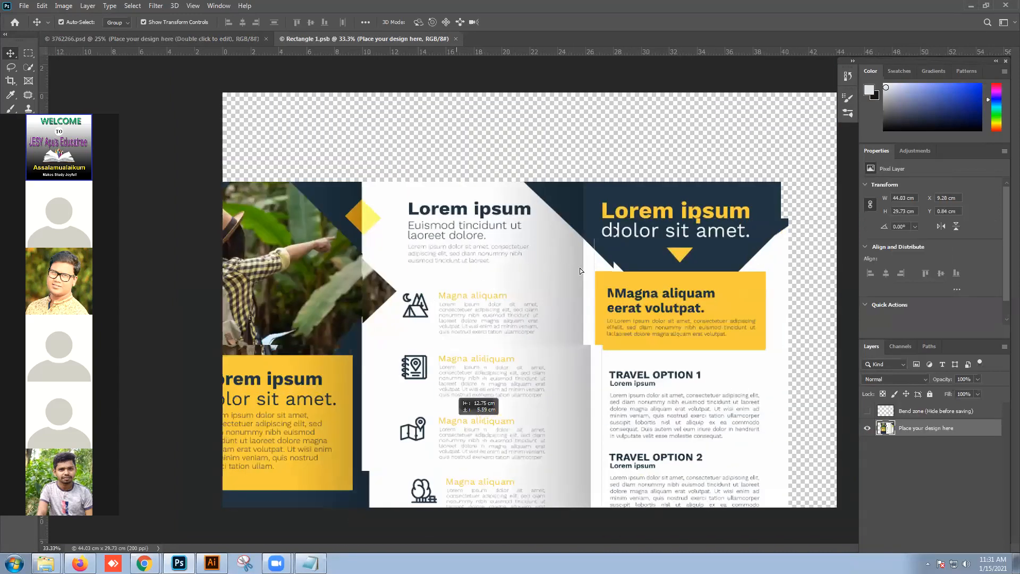
{"action": "left_click_drag", "start_coordinate": [581, 272], "coordinate": [622, 437]}
{"action": "left_click_drag", "start_coordinate": [530, 317], "coordinate": [493, 250]}
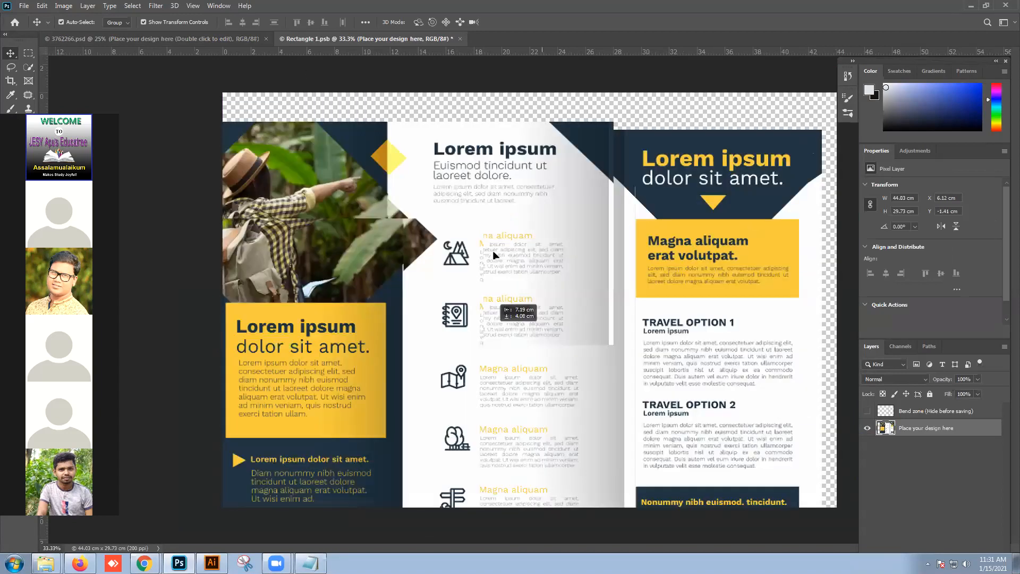
{"action": "left_click_drag", "start_coordinate": [571, 248], "coordinate": [552, 318]}
- Switch to Illustrator, select the yellow and green trifold design in Untitled-3, and export it for web as a JPEG to the Desktop
{"action": "left_click", "coordinate": [212, 563]}
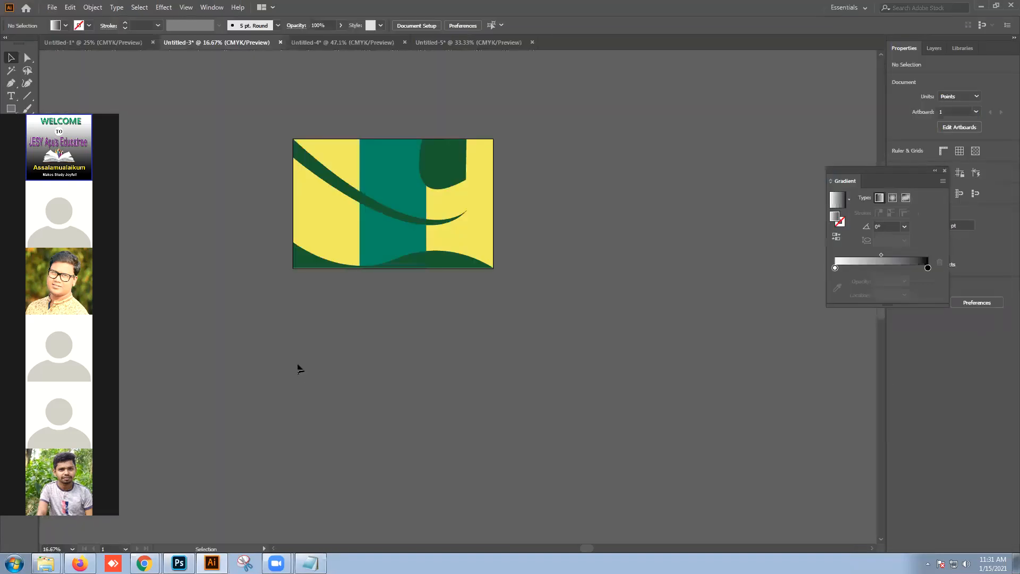
{"action": "left_click_drag", "start_coordinate": [218, 126], "coordinate": [551, 303]}
{"action": "left_click", "coordinate": [52, 8]}
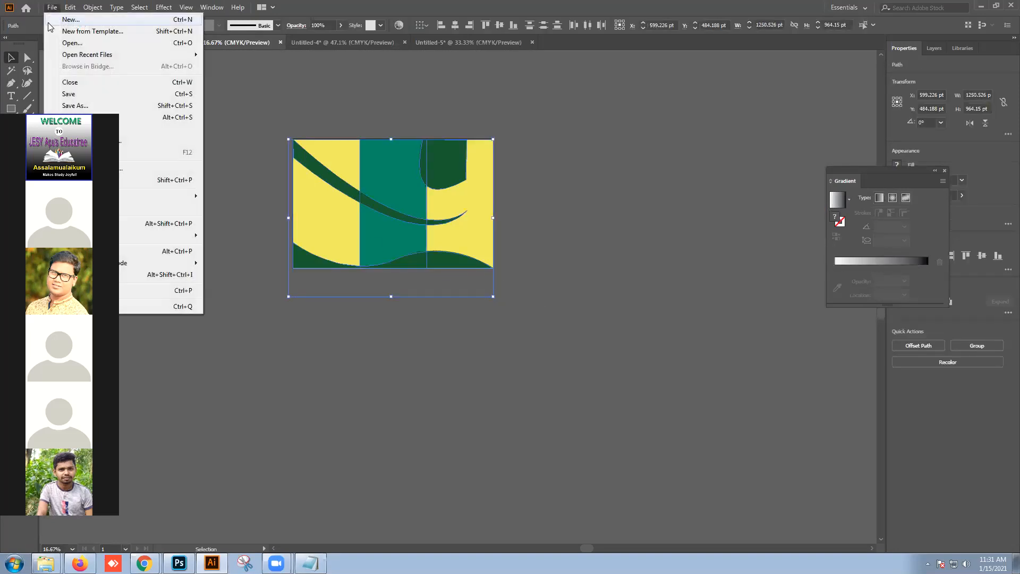
{"action": "mouse_move", "coordinate": [159, 195]}
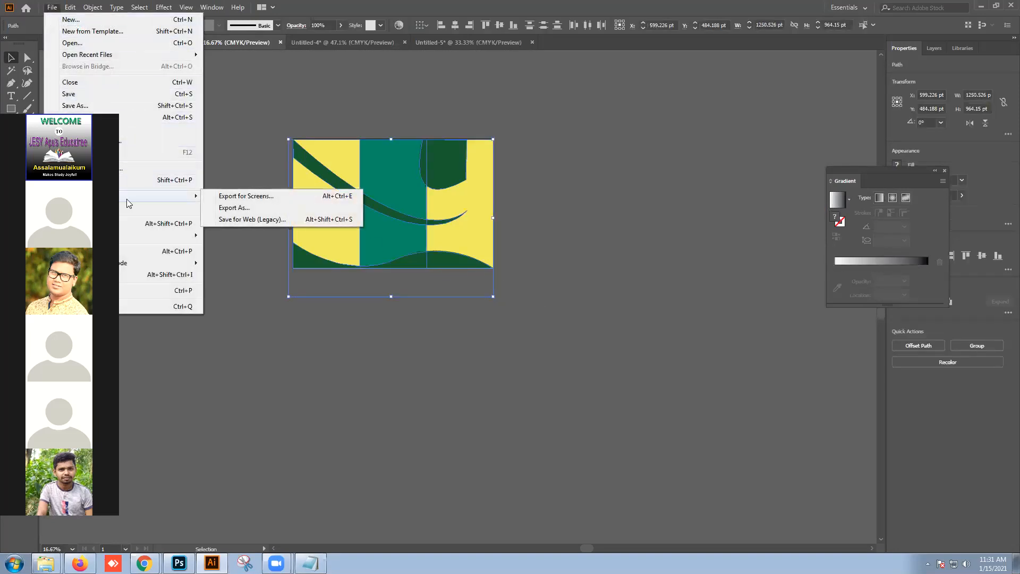
{"action": "left_click", "coordinate": [270, 209]}
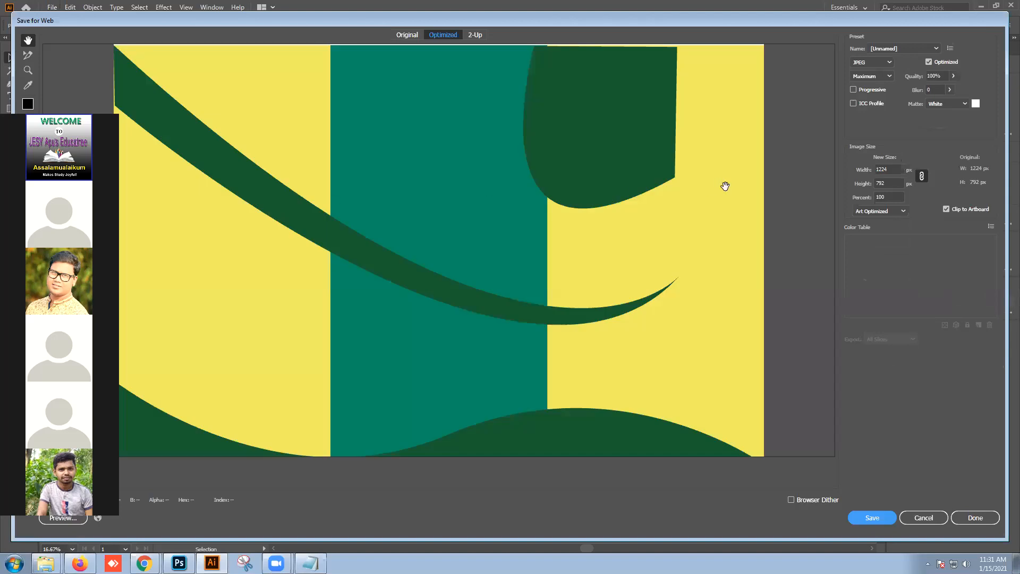
{"action": "left_click", "coordinate": [872, 62]}
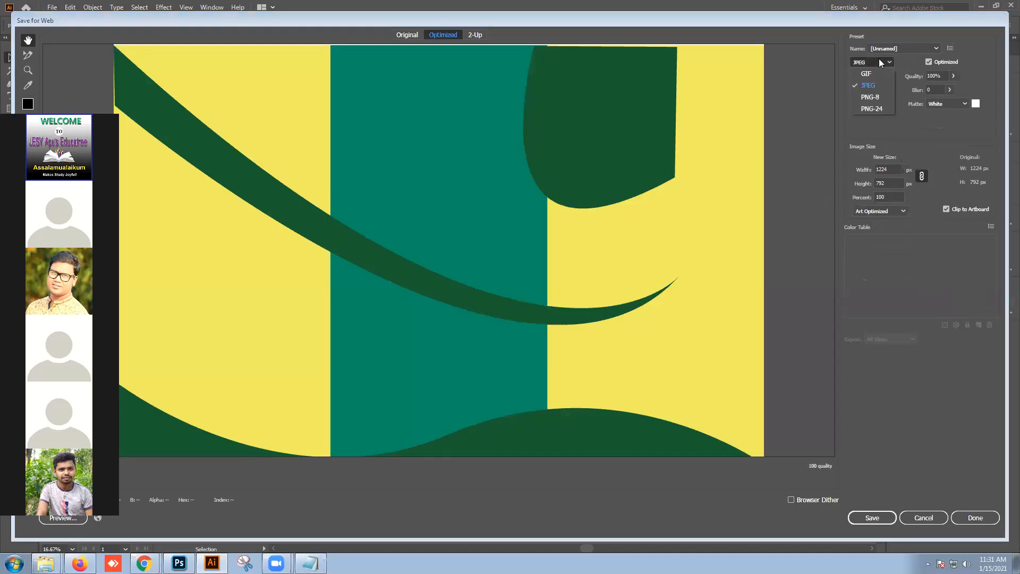
{"action": "left_click", "coordinate": [875, 86]}
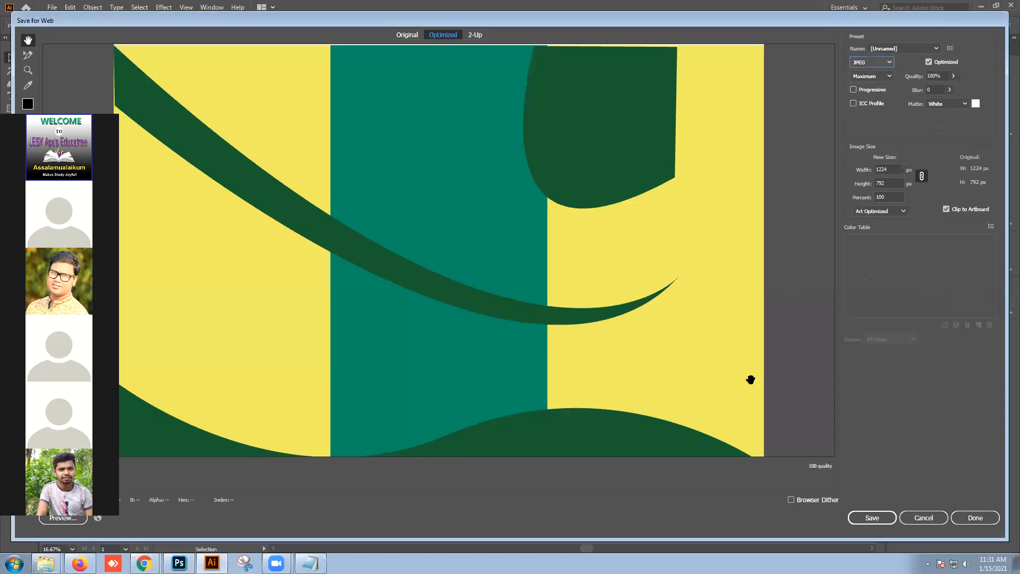
{"action": "left_click", "coordinate": [872, 518]}
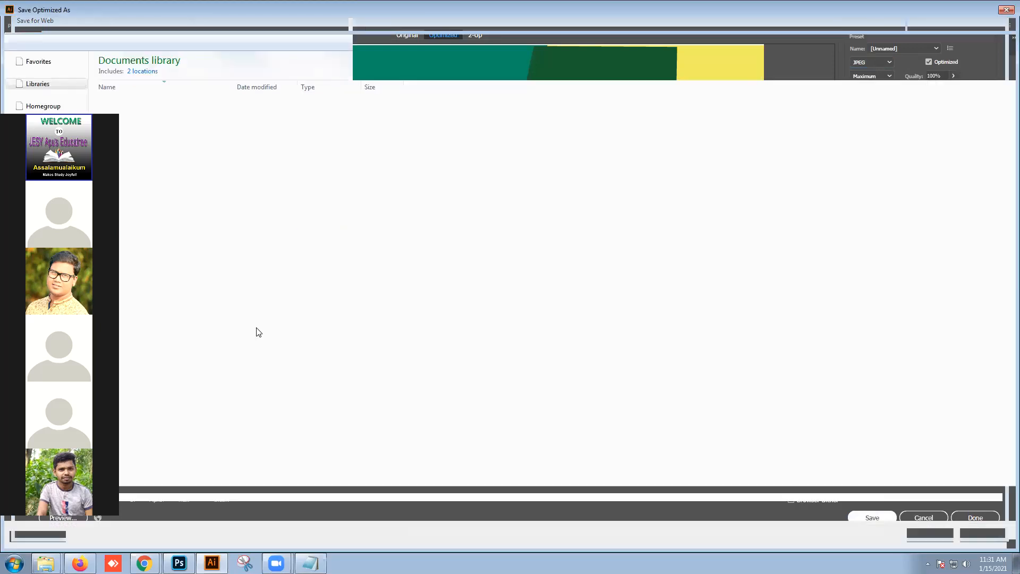
{"action": "left_click", "coordinate": [43, 72]}
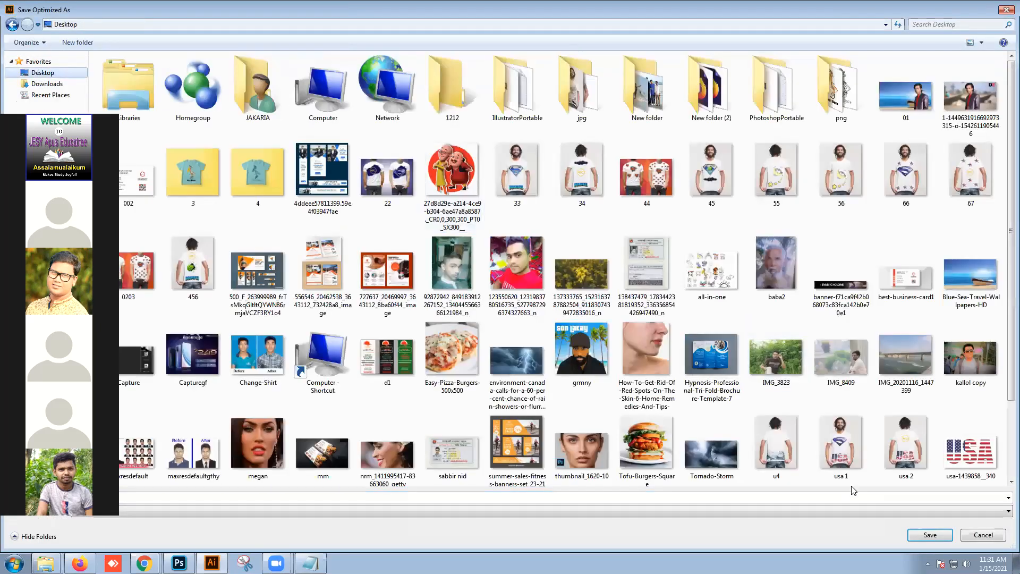
{"action": "left_click", "coordinate": [941, 540]}
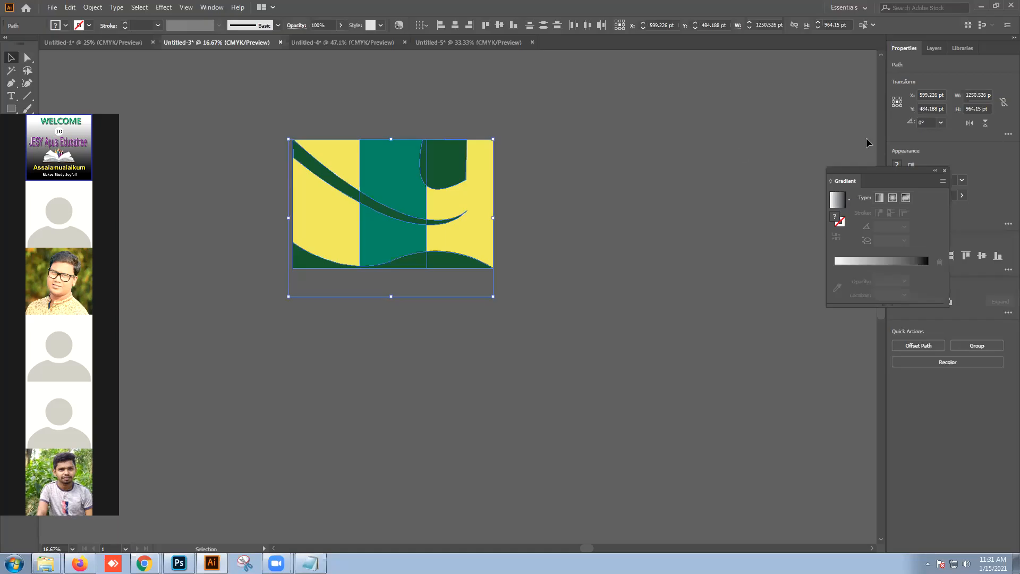
- Switch to Photoshop and place the Untitled-3 image from the Desktop as a linked file in the smart object
{"action": "left_click", "coordinate": [179, 564]}
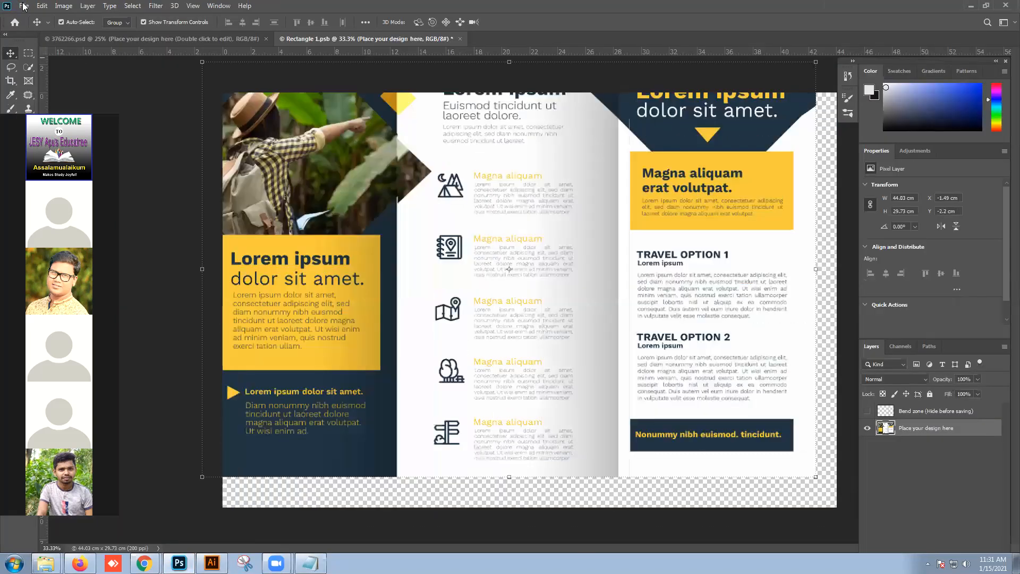
{"action": "left_click", "coordinate": [24, 6]}
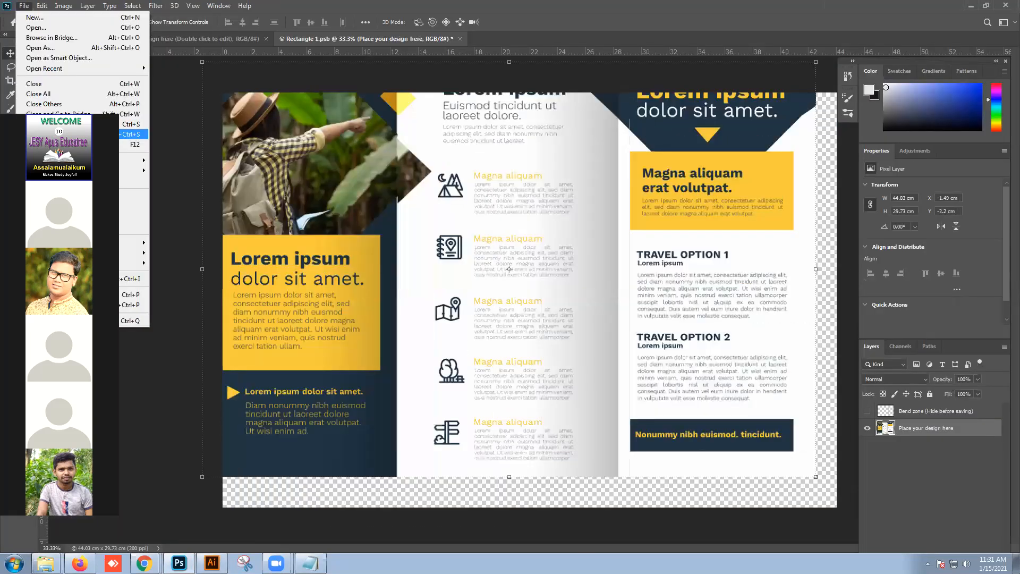
{"action": "left_click", "coordinate": [53, 216]}
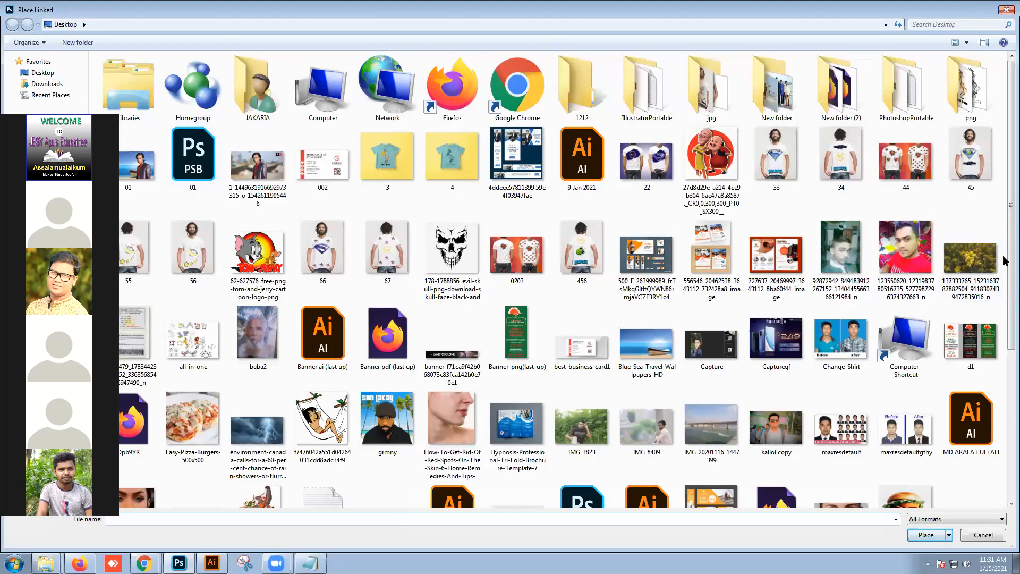
{"action": "scroll", "coordinate": [1004, 409], "scroll_direction": "down", "scroll_amount": 3}
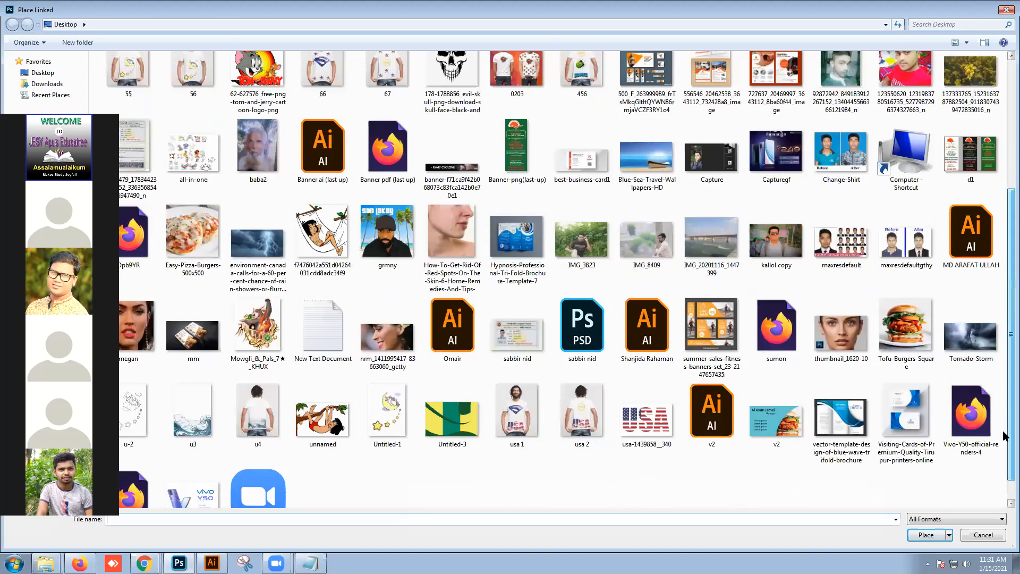
{"action": "scroll", "coordinate": [1006, 436], "scroll_direction": "down", "scroll_amount": 1}
{"action": "double_click", "coordinate": [468, 385]}
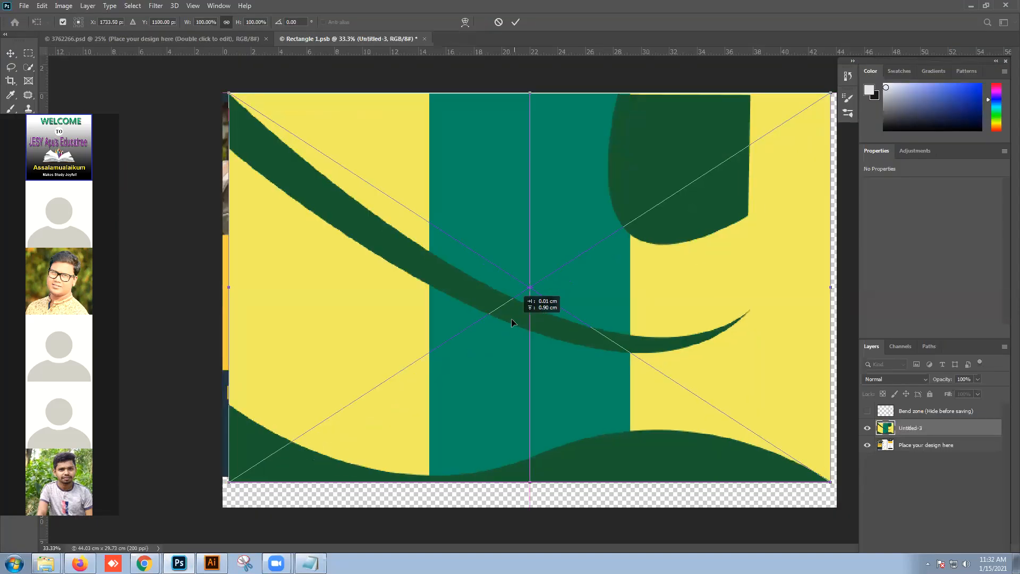
- Scale the placed design to 106.36% so it covers the canvas, and save the smart object
{"action": "mouse_move", "coordinate": [825, 482]}
{"action": "left_mouse_down"}
{"action": "mouse_move", "coordinate": [860, 507]}
{"action": "mouse_move", "coordinate": [833, 488]}
{"action": "left_mouse_up"}
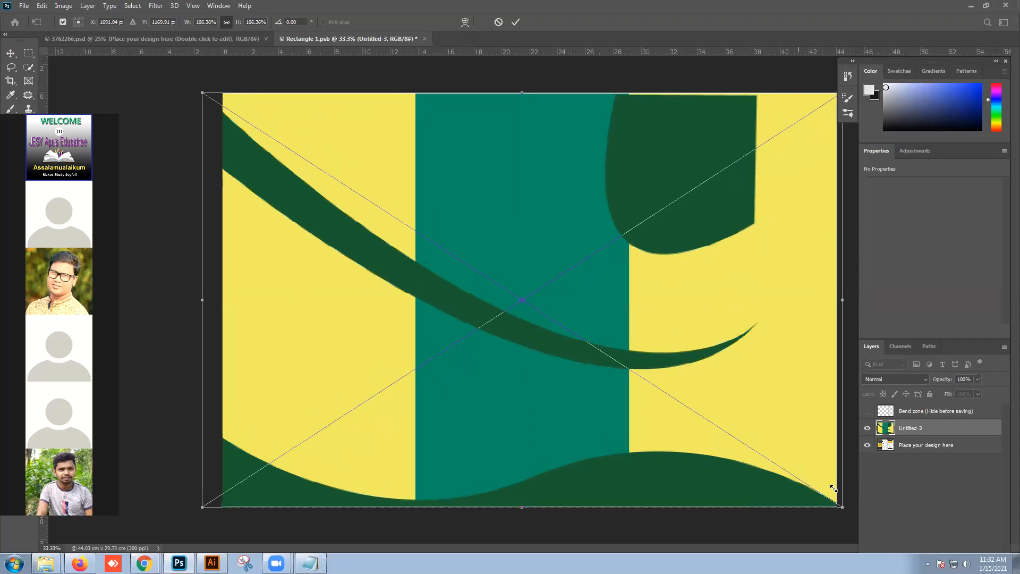
{"action": "key", "text": "Return"}
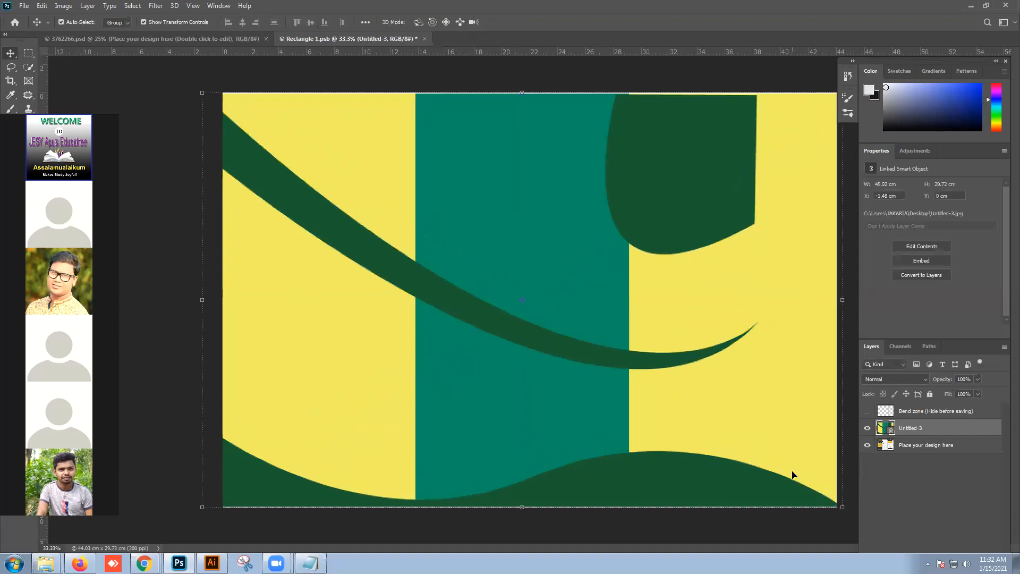
{"action": "key", "text": "ctrl+s"}
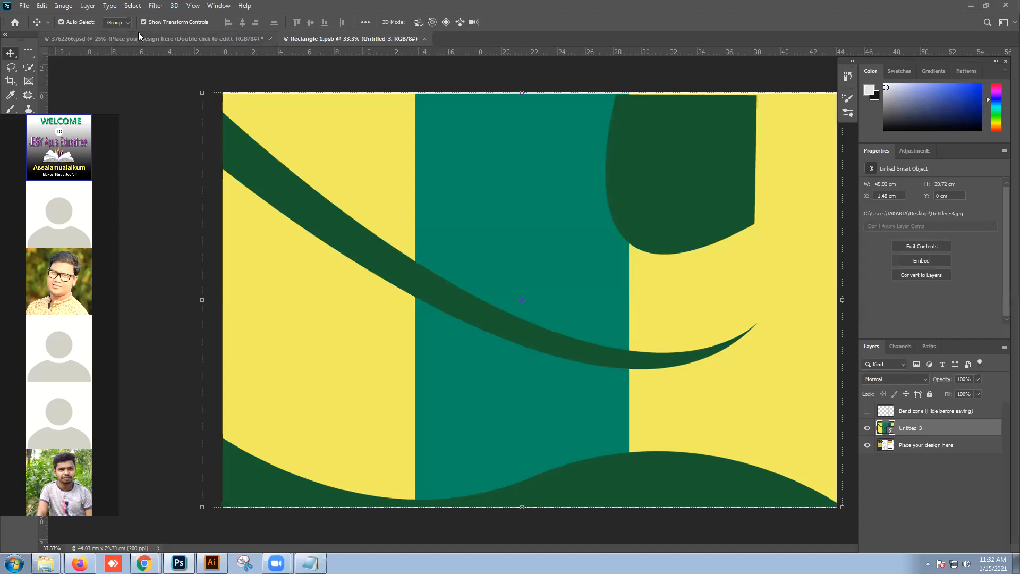
- View the updated spread in 3762266.psd, toggling the design layer's visibility to compare it with the blank brochure
{"action": "left_click", "coordinate": [139, 40]}
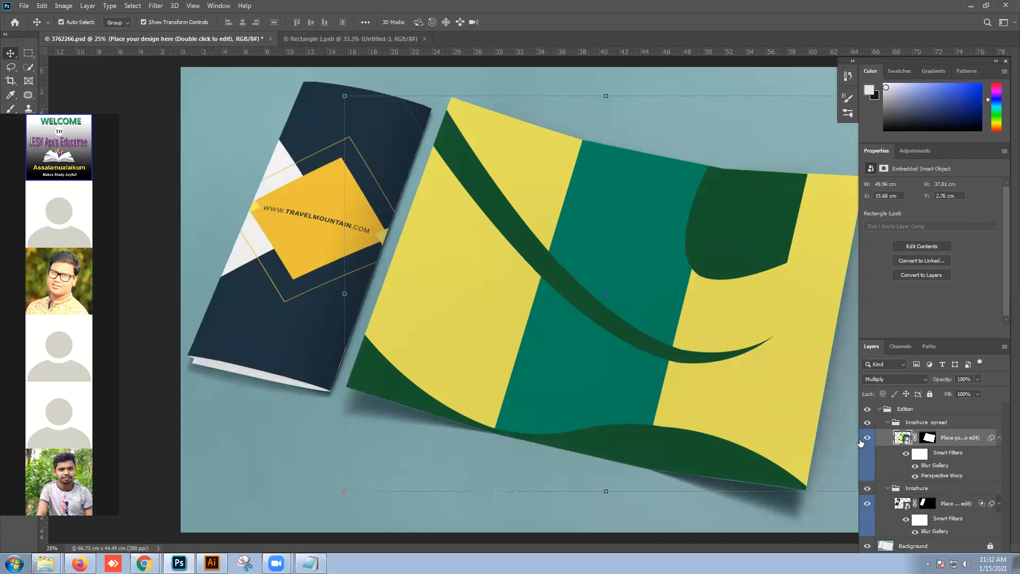
{"action": "left_click", "coordinate": [867, 438]}
{"action": "left_click", "coordinate": [867, 438]}
{"action": "left_click", "coordinate": [867, 438]}
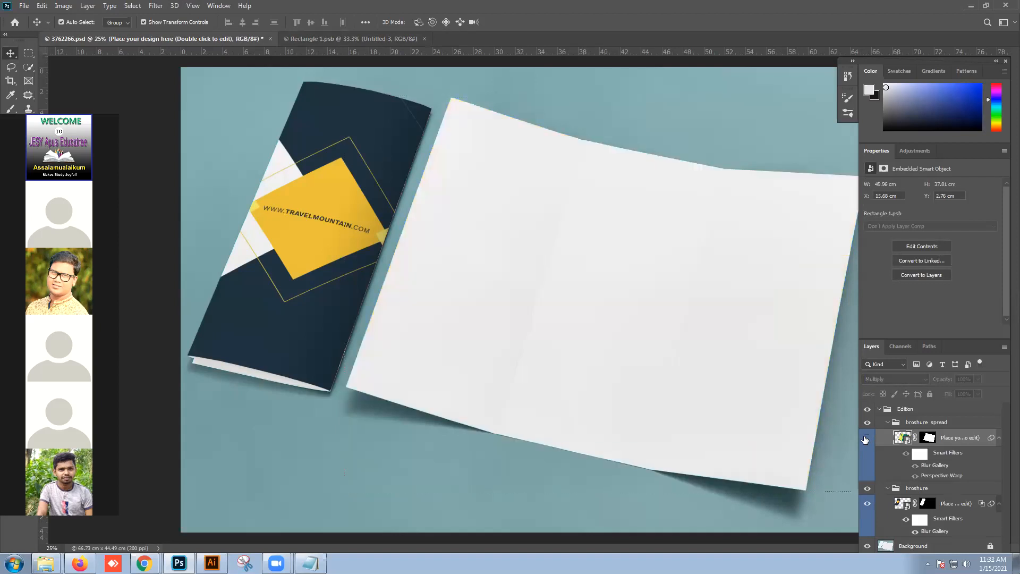
{"action": "left_click", "coordinate": [867, 438]}
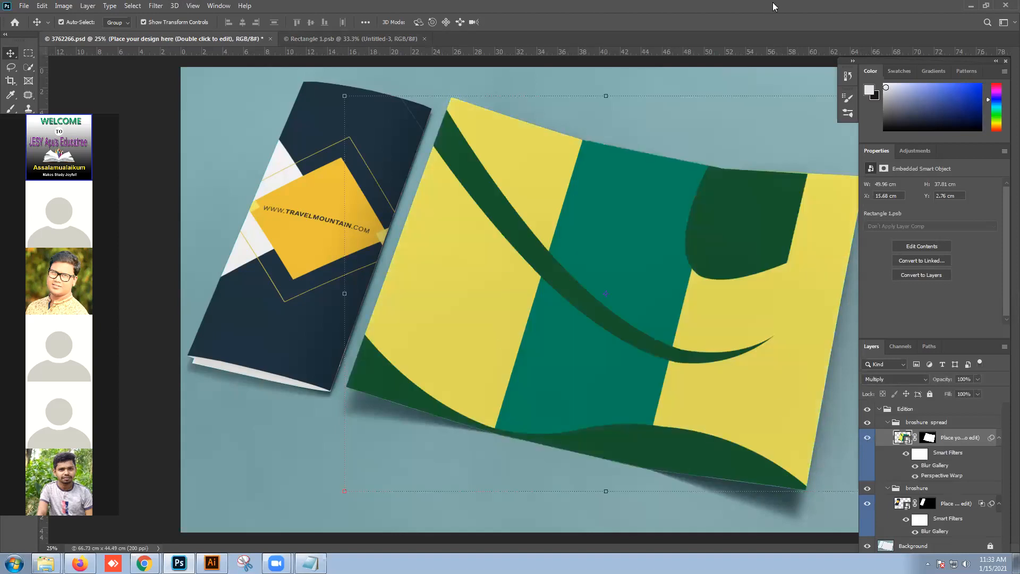
- Shrink the Photoshop window and view the 3762255 JPEG preview from the extracted folder in a reduced window beside the mockup
{"action": "left_click", "coordinate": [987, 5]}
{"action": "left_click", "coordinate": [980, 6]}
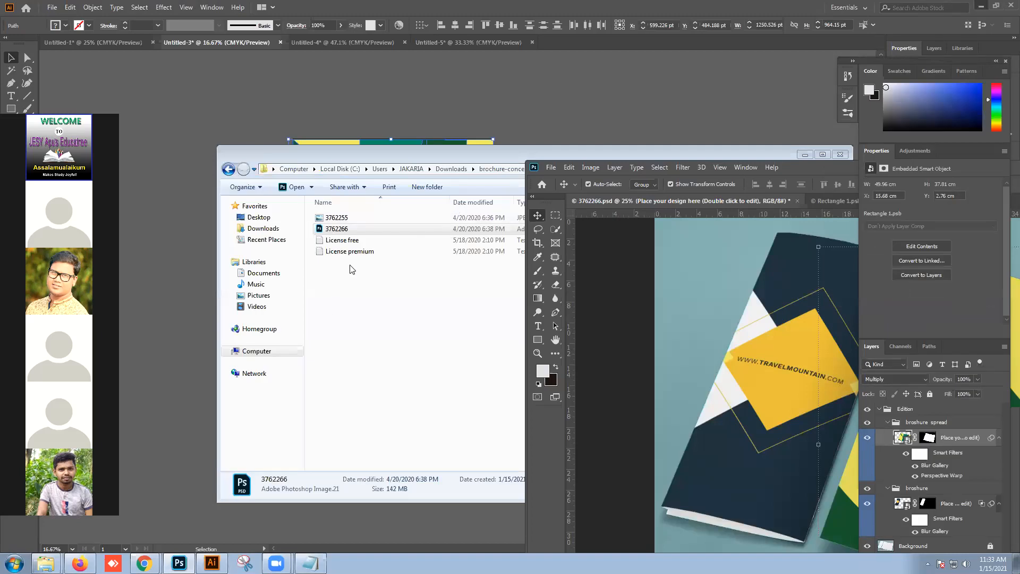
{"action": "double_click", "coordinate": [356, 220]}
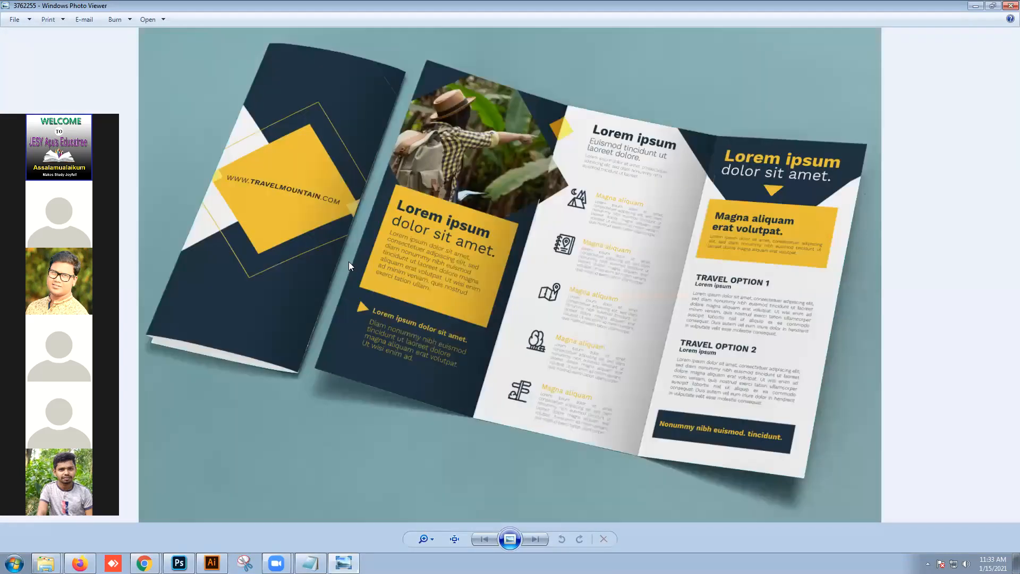
{"action": "double_click", "coordinate": [621, 12]}
{"action": "left_click", "coordinate": [650, 173]}
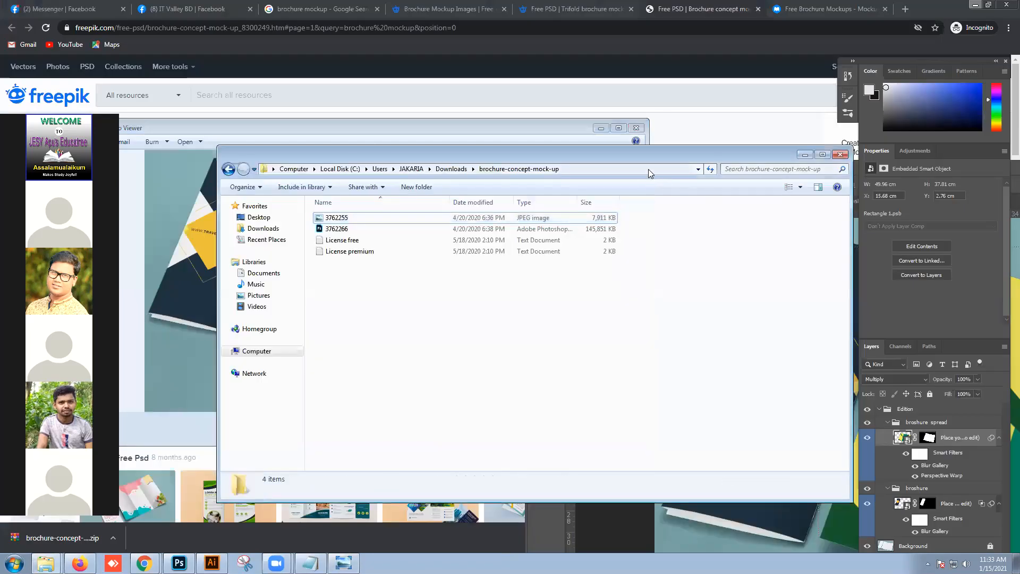
{"action": "left_click", "coordinate": [806, 154]}
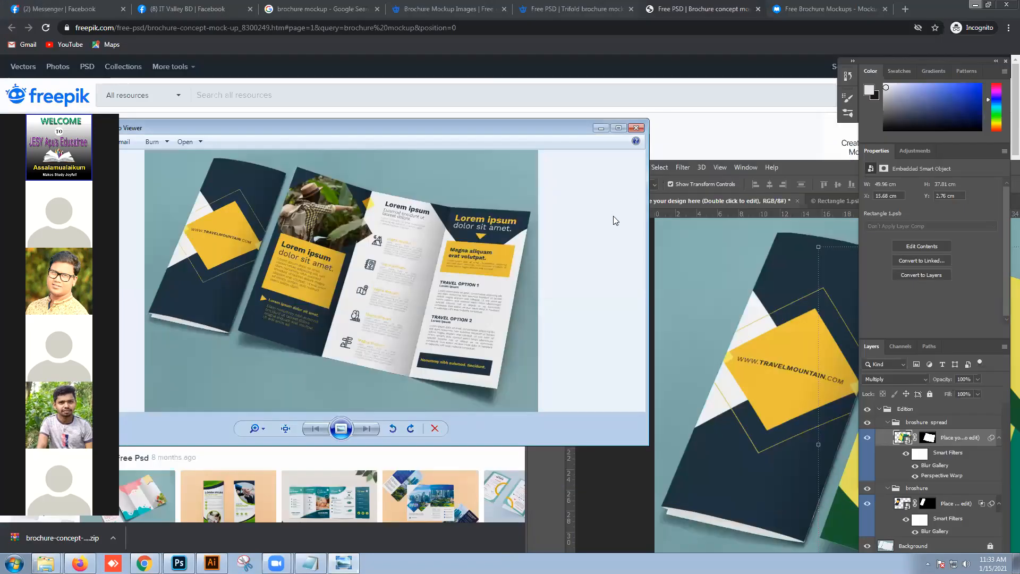
{"action": "left_click", "coordinate": [820, 176]}
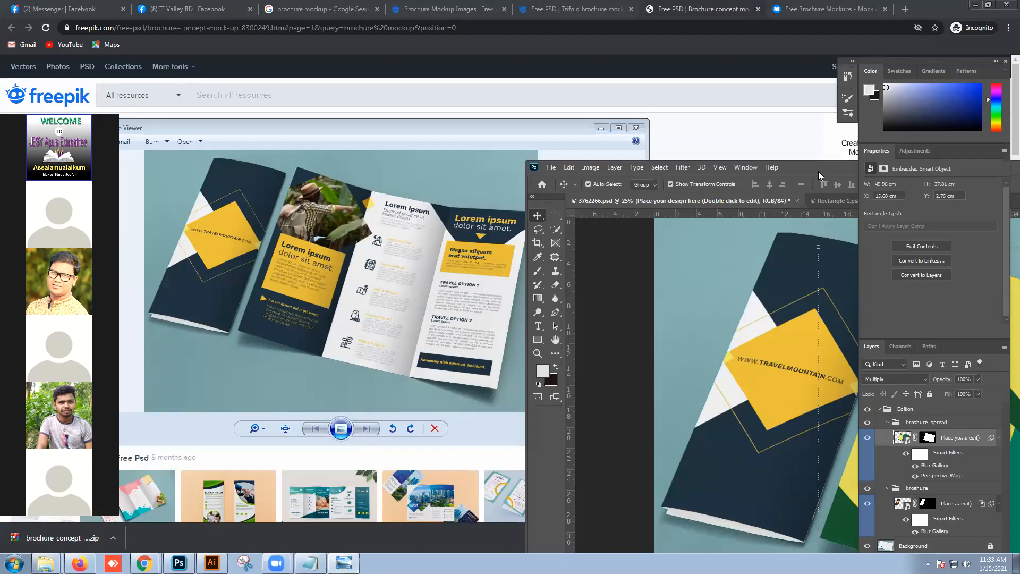
- Arrange the Photoshop mockup and the 3762255 preview side by side and compare their brochure panels
{"action": "left_click_drag", "start_coordinate": [819, 175], "coordinate": [739, 125]}
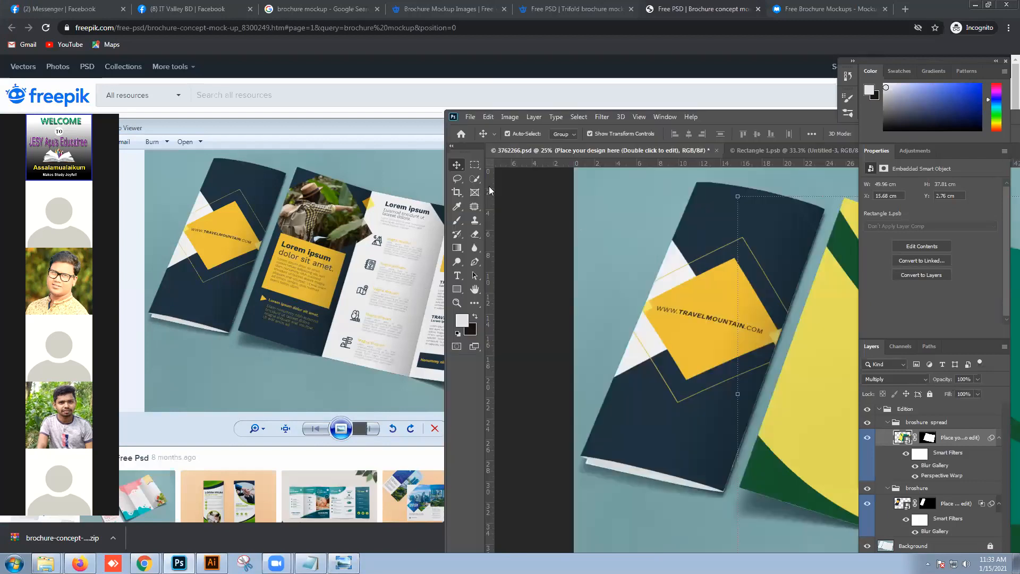
{"action": "left_click_drag", "start_coordinate": [764, 123], "coordinate": [209, 237]}
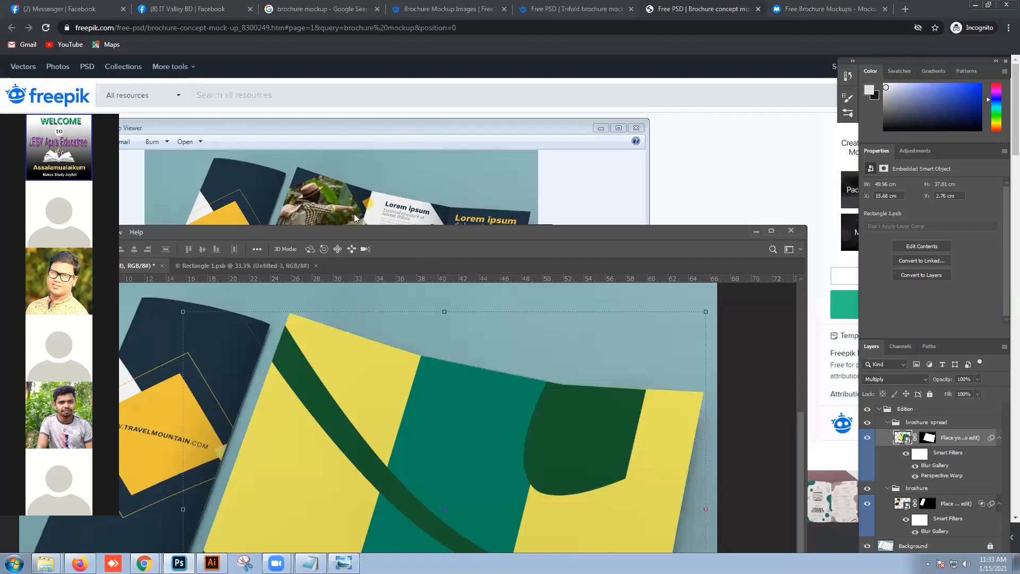
{"action": "left_click_drag", "start_coordinate": [413, 235], "coordinate": [293, 168]}
{"action": "left_click_drag", "start_coordinate": [357, 133], "coordinate": [1006, 245]}
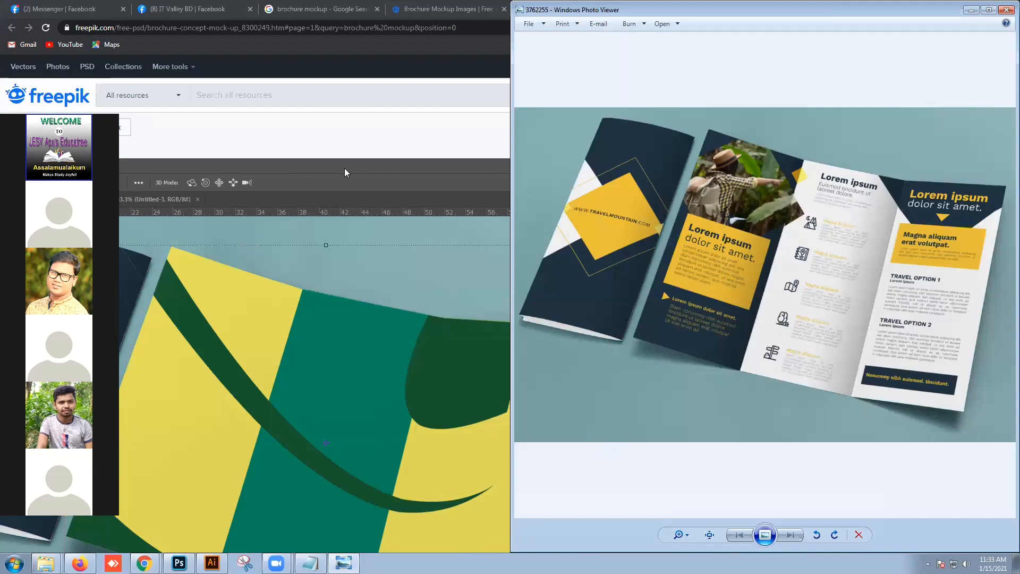
{"action": "left_click_drag", "start_coordinate": [344, 166], "coordinate": [331, 79]}
{"action": "left_click", "coordinate": [710, 133]}
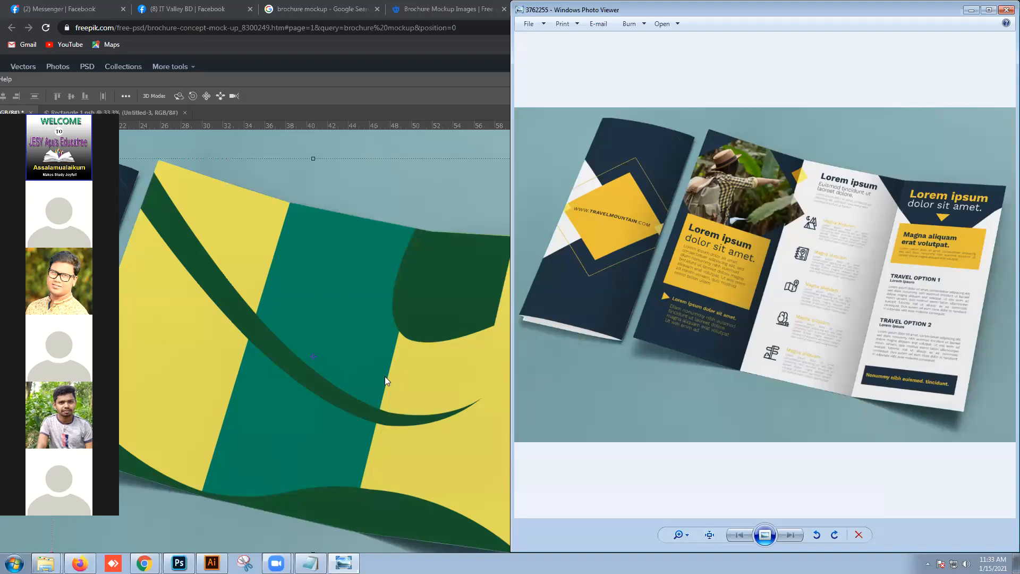
- Switch to Illustrator and select the right yellow panel of the Untitled-3 brochure
{"action": "left_click", "coordinate": [213, 563]}
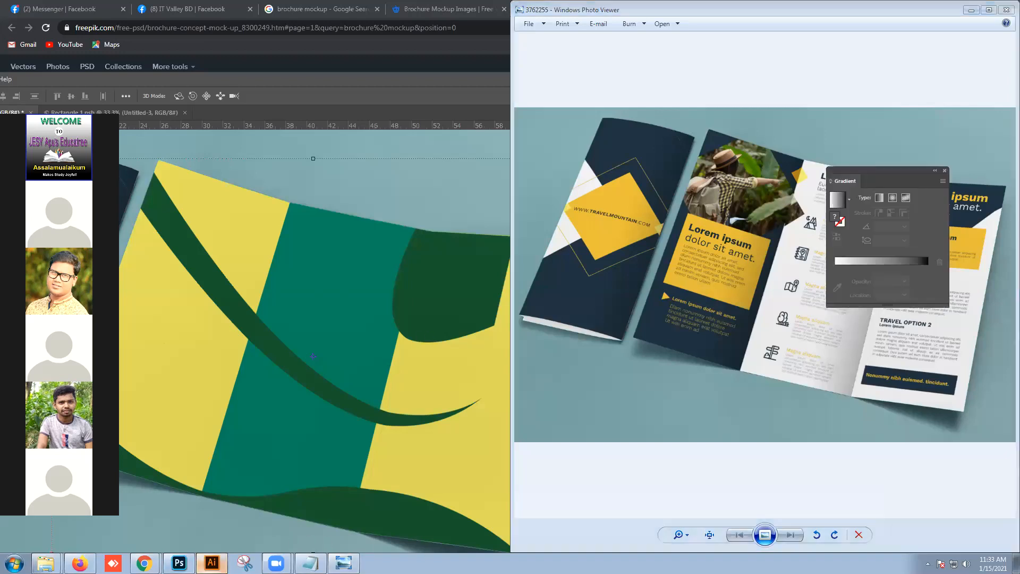
{"action": "left_click", "coordinate": [470, 244]}
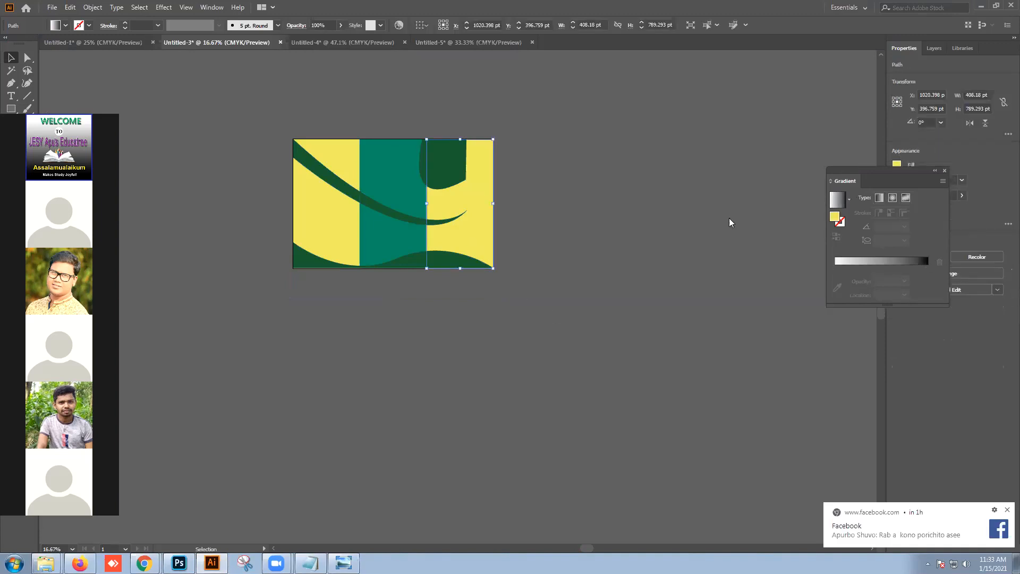
{"action": "left_click", "coordinate": [25, 175]}
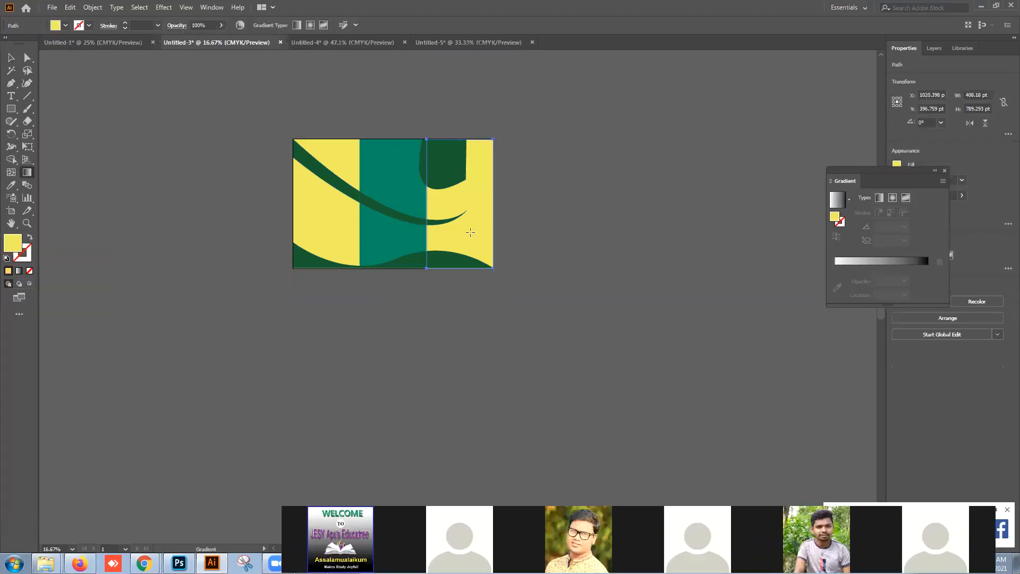
{"action": "left_click", "coordinate": [18, 270]}
{"action": "key", "text": "ctrl+z"}
- Copy the right yellow panel to the empty canvas below the Untitled-3 artboard
{"action": "left_click", "coordinate": [10, 58]}
{"action": "left_click_drag", "start_coordinate": [467, 215], "coordinate": [464, 380]}
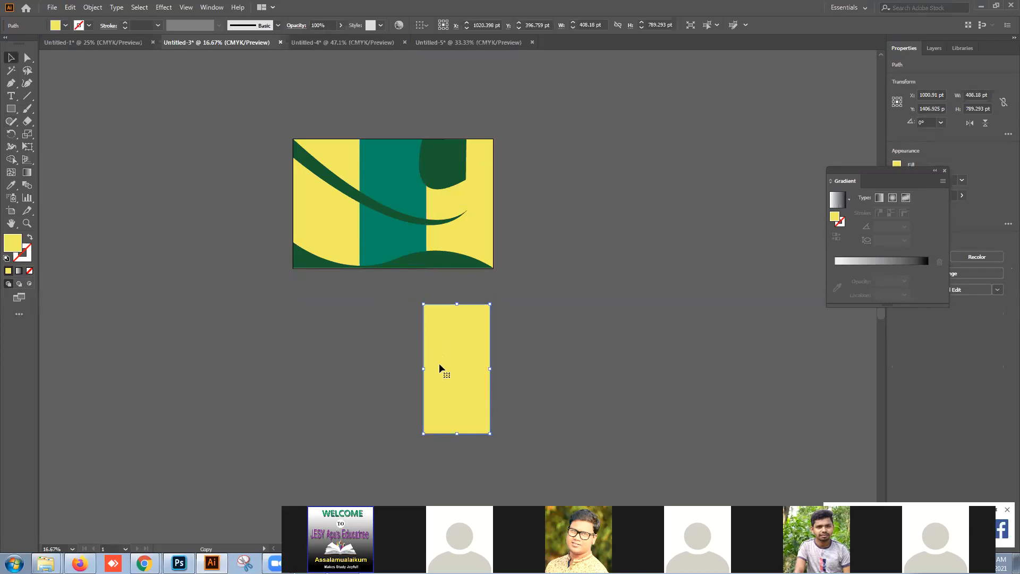
{"action": "left_click_drag", "start_coordinate": [447, 366], "coordinate": [440, 366]}
- Divide all the overlapping brochure artwork on the artboard with Pathfinder and ungroup the resulting pieces
{"action": "left_click", "coordinate": [435, 223]}
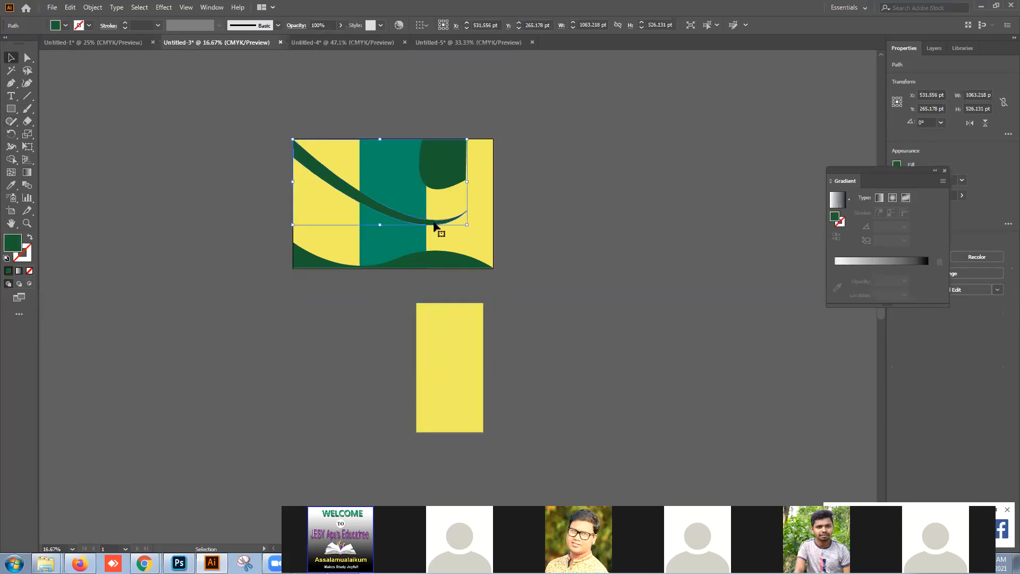
{"action": "left_click_drag", "start_coordinate": [540, 244], "coordinate": [247, 196]}
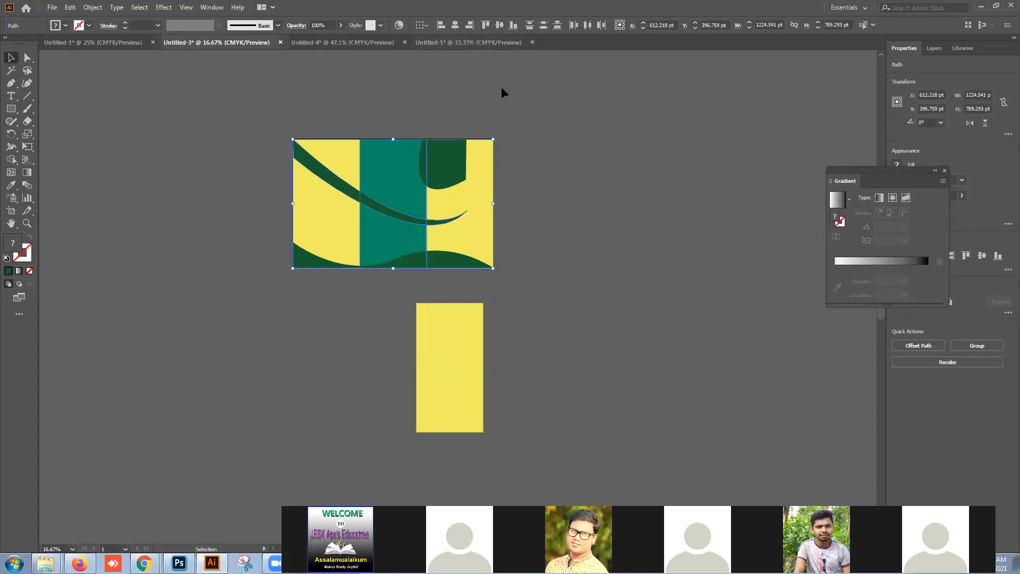
{"action": "left_click", "coordinate": [213, 8]}
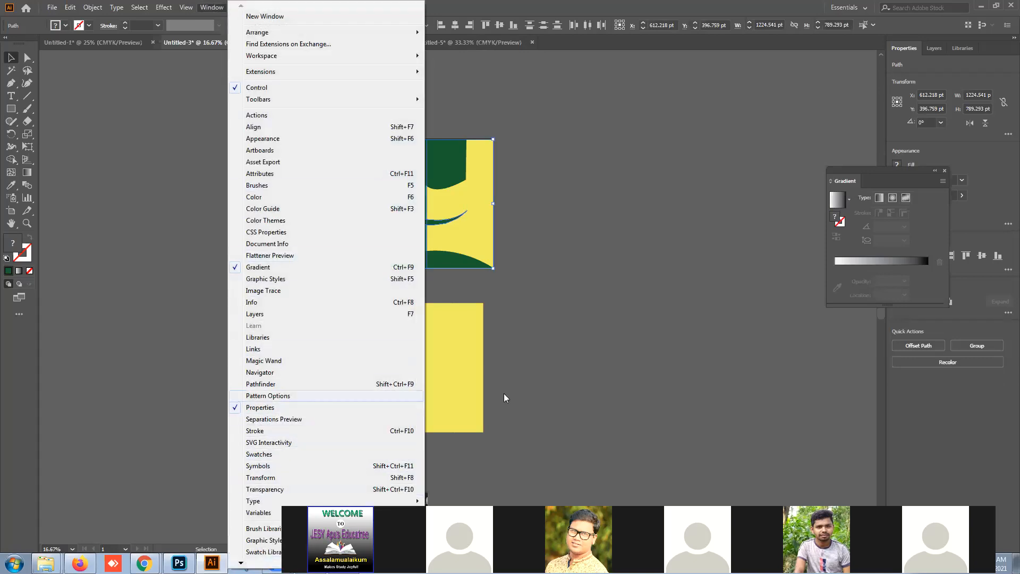
{"action": "left_click", "coordinate": [485, 353]}
{"action": "left_click_drag", "start_coordinate": [484, 353], "coordinate": [416, 374]}
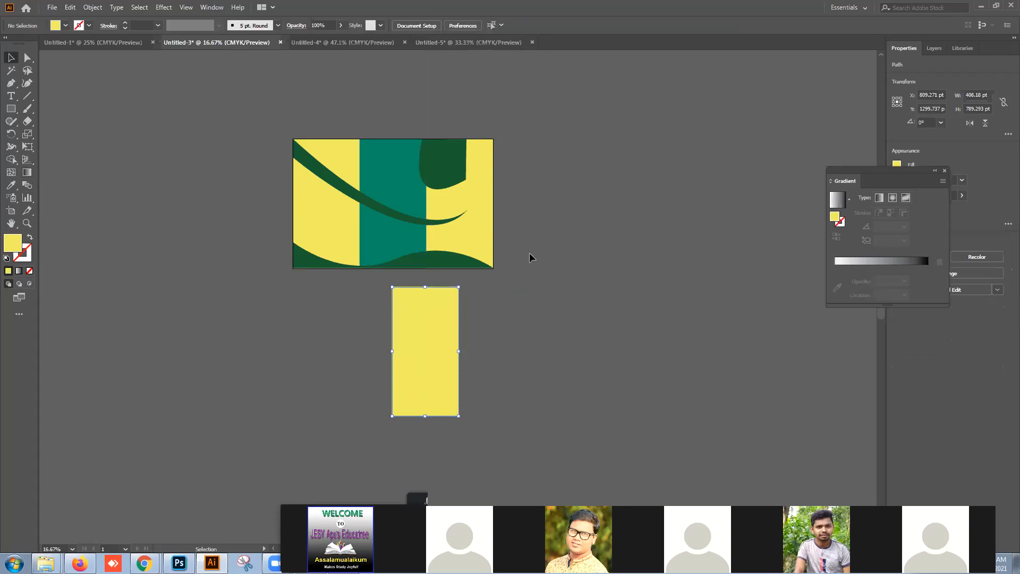
{"action": "left_click_drag", "start_coordinate": [530, 254], "coordinate": [145, 169]}
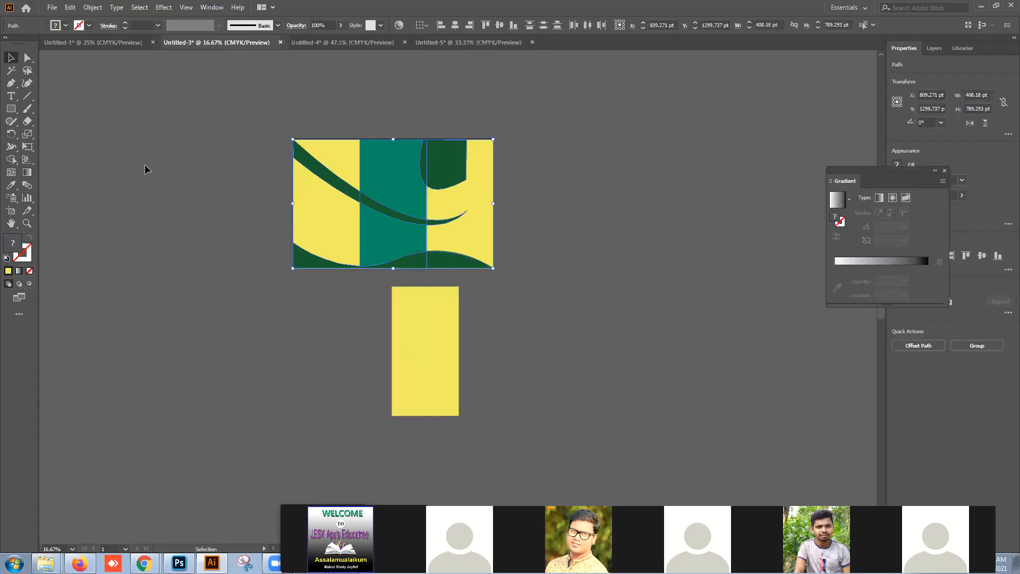
{"action": "left_click", "coordinate": [211, 8]}
{"action": "left_click", "coordinate": [276, 385]}
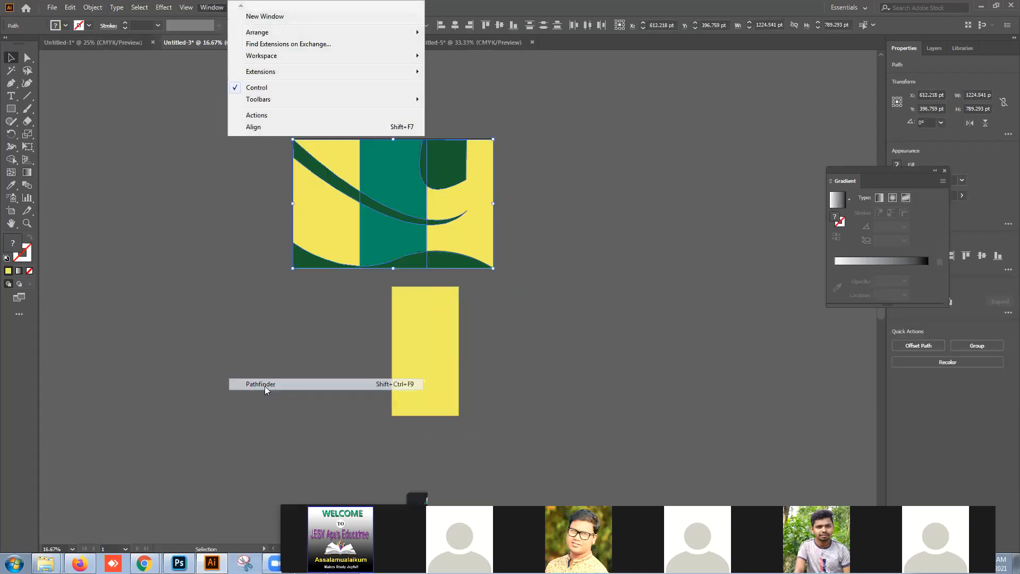
{"action": "left_click", "coordinate": [122, 299]}
{"action": "right_click", "coordinate": [365, 203]}
{"action": "left_click", "coordinate": [407, 291]}
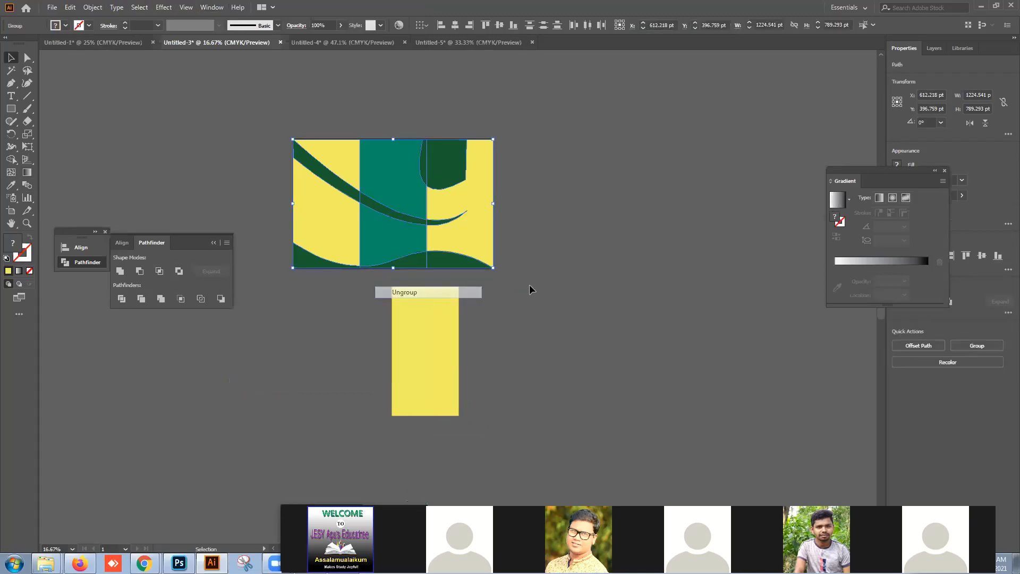
- Copy the divided right-panel pieces beside the artboard and fill the copies with the Fading Sky gradient
{"action": "left_click", "coordinate": [433, 137]}
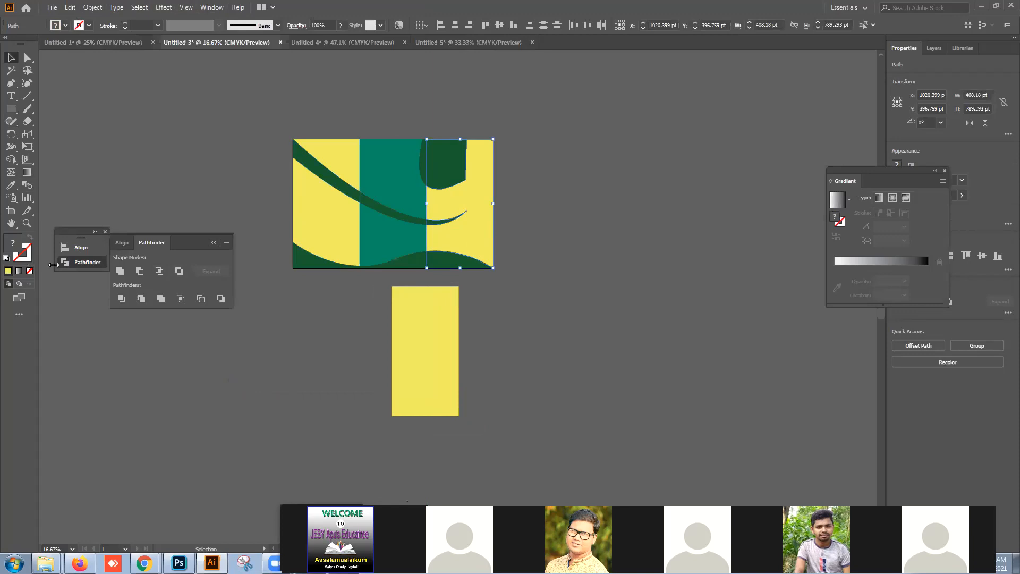
{"action": "left_click_drag", "start_coordinate": [463, 263], "coordinate": [643, 285]}
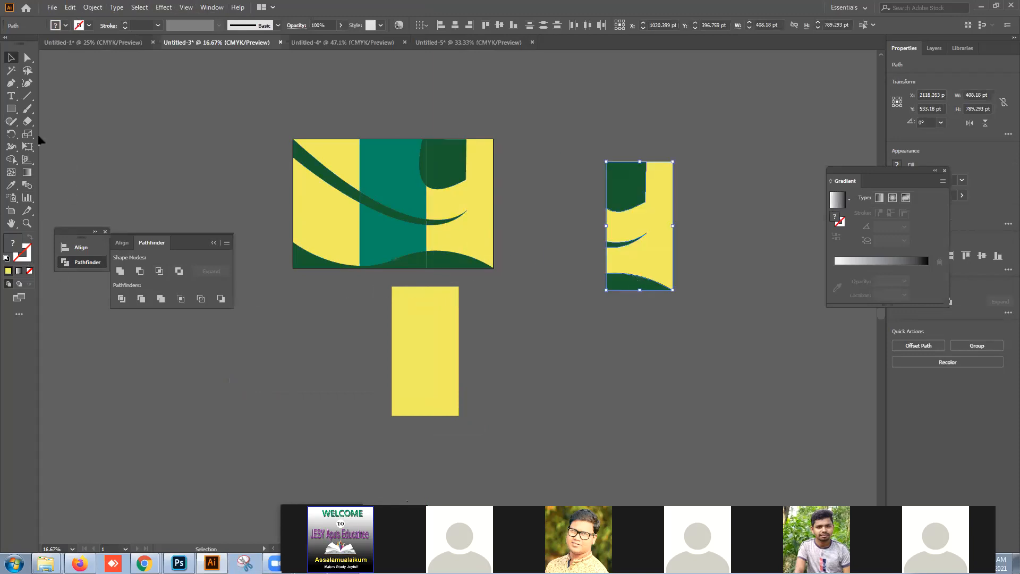
{"action": "left_click", "coordinate": [26, 175]}
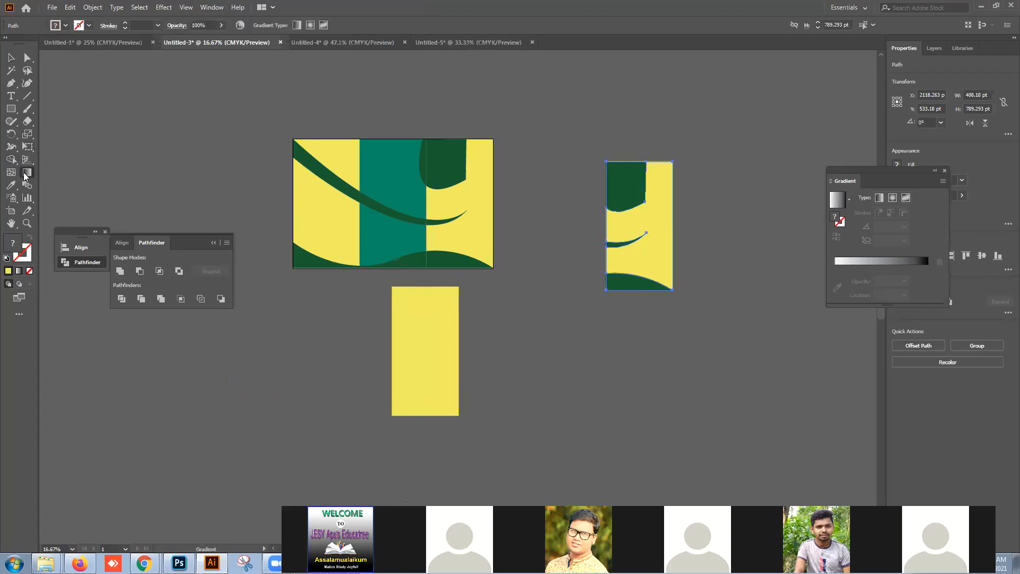
{"action": "left_click", "coordinate": [17, 272]}
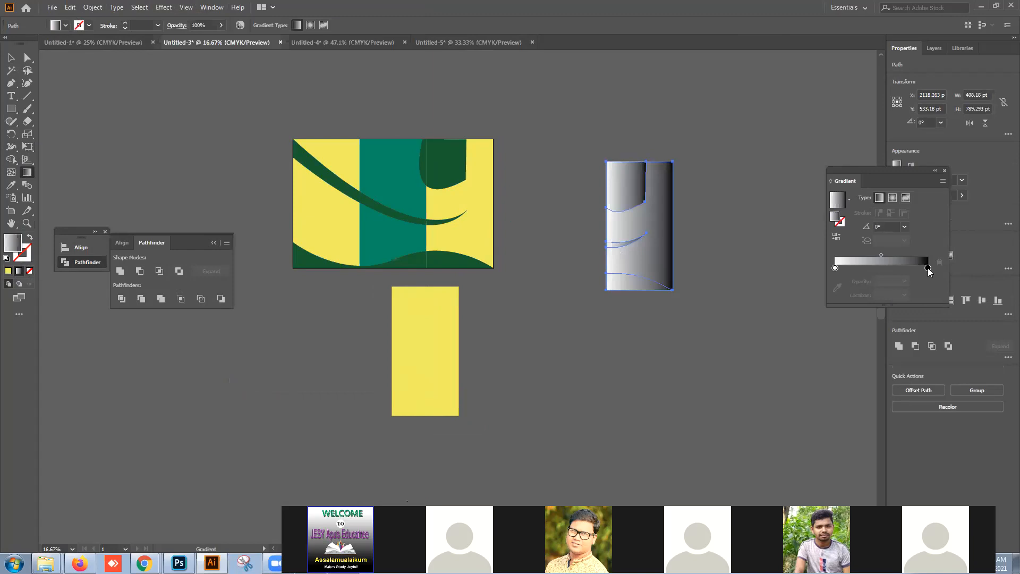
{"action": "left_click", "coordinate": [849, 200]}
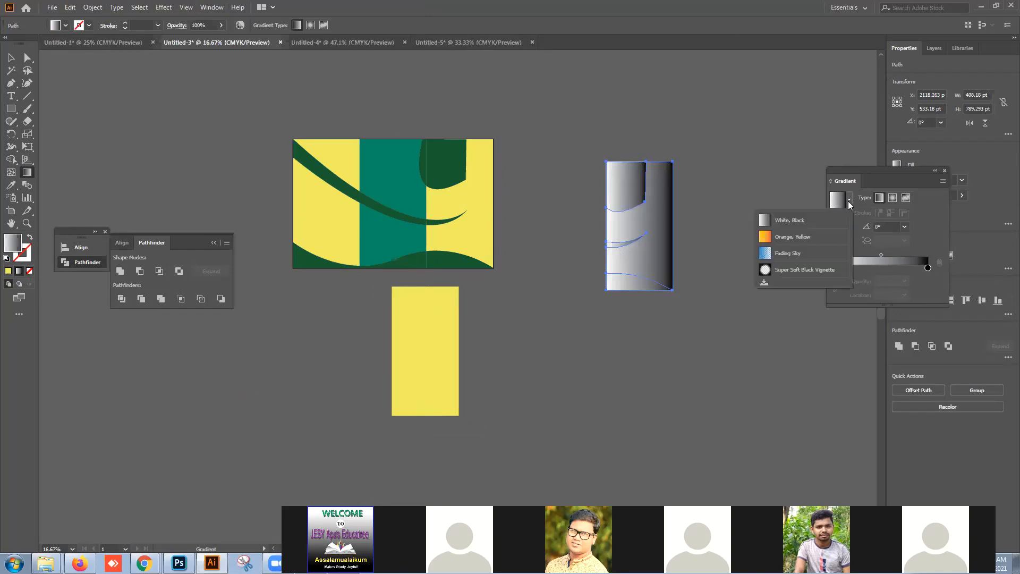
{"action": "left_click", "coordinate": [789, 252]}
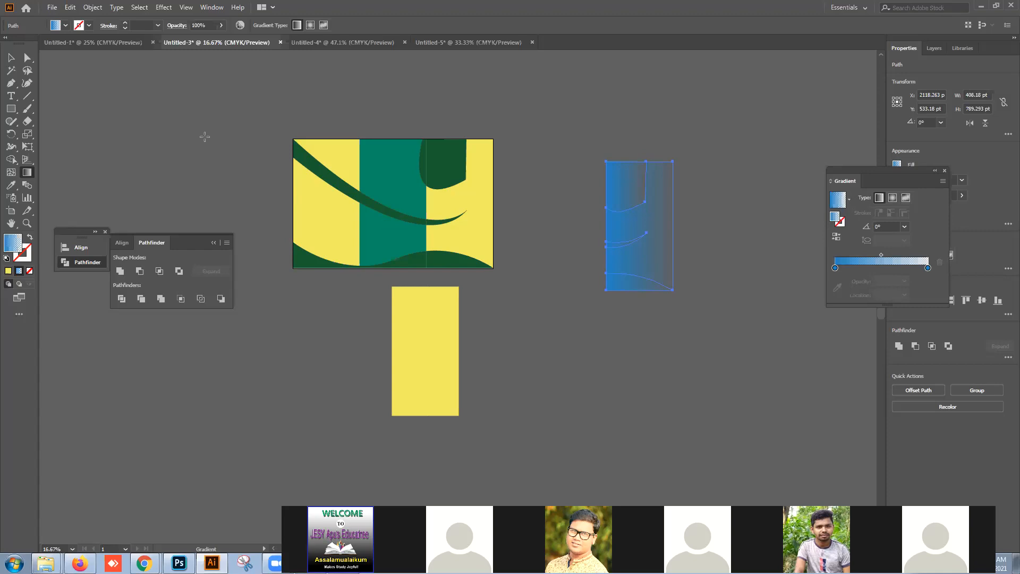
- Move the gradient's transparent stop to about 23% and set the starting stop to black at 50% opacity
{"action": "left_click", "coordinate": [835, 268]}
{"action": "left_click_drag", "start_coordinate": [928, 268], "coordinate": [855, 275]}
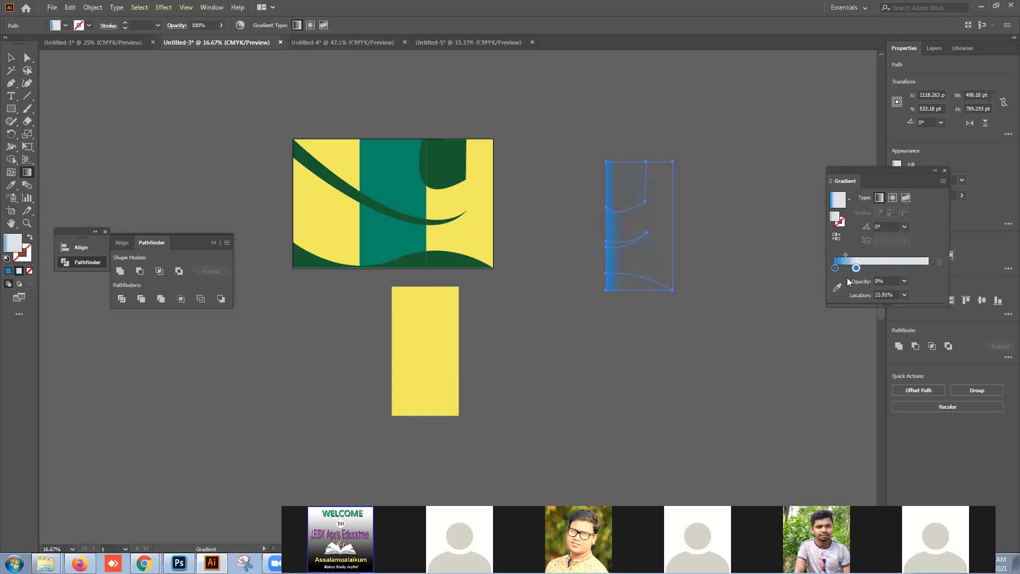
{"action": "left_click_drag", "start_coordinate": [856, 268], "coordinate": [856, 271]}
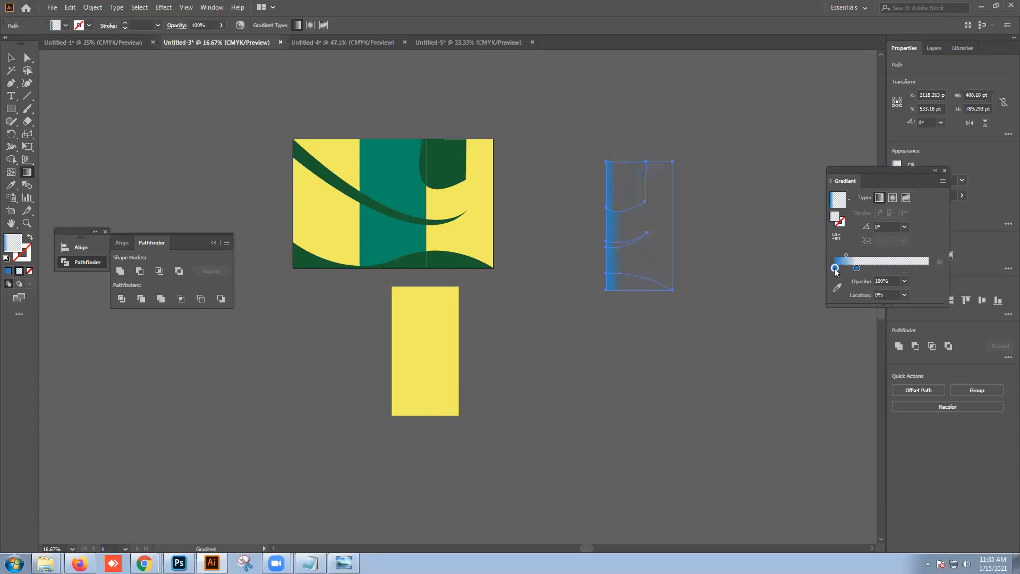
{"action": "double_click", "coordinate": [835, 268]}
{"action": "left_click", "coordinate": [809, 360]}
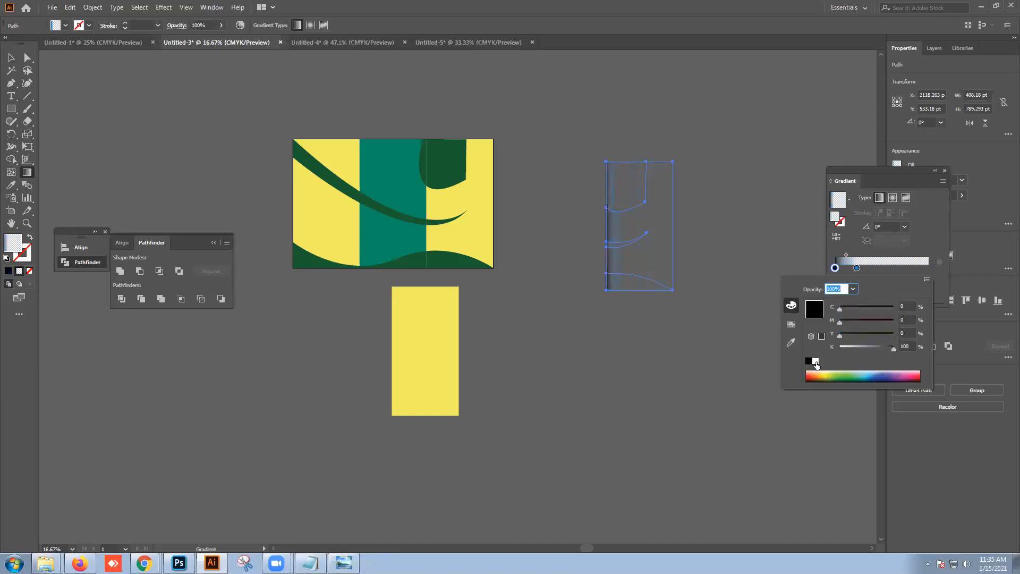
{"action": "left_click", "coordinate": [836, 268]}
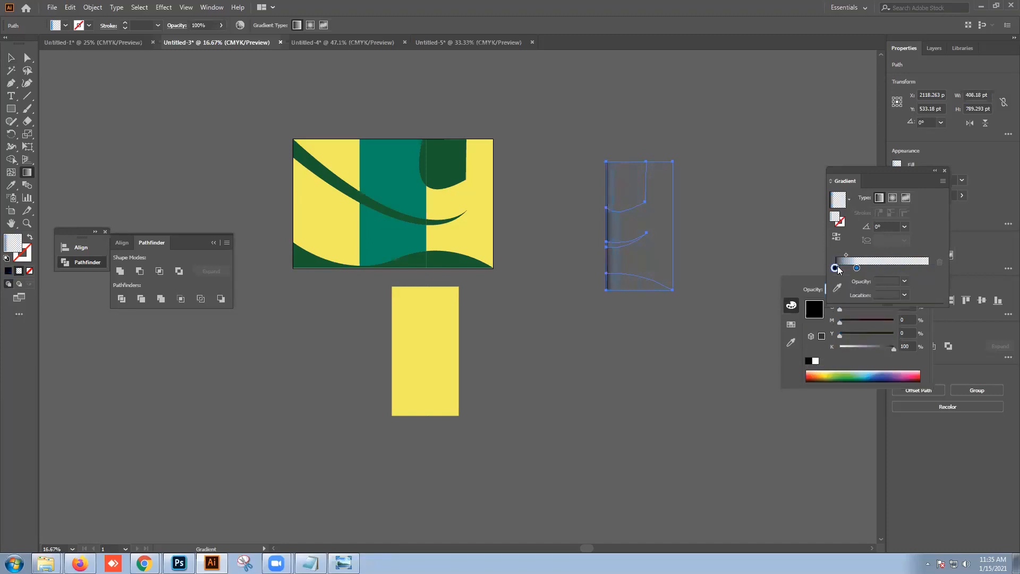
{"action": "left_click", "coordinate": [905, 281]}
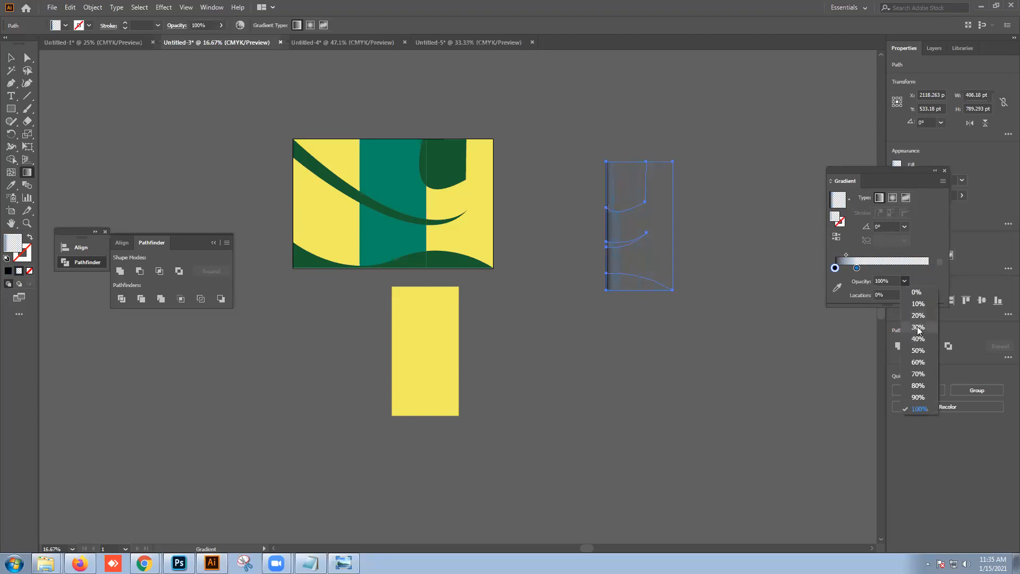
{"action": "left_click", "coordinate": [911, 349]}
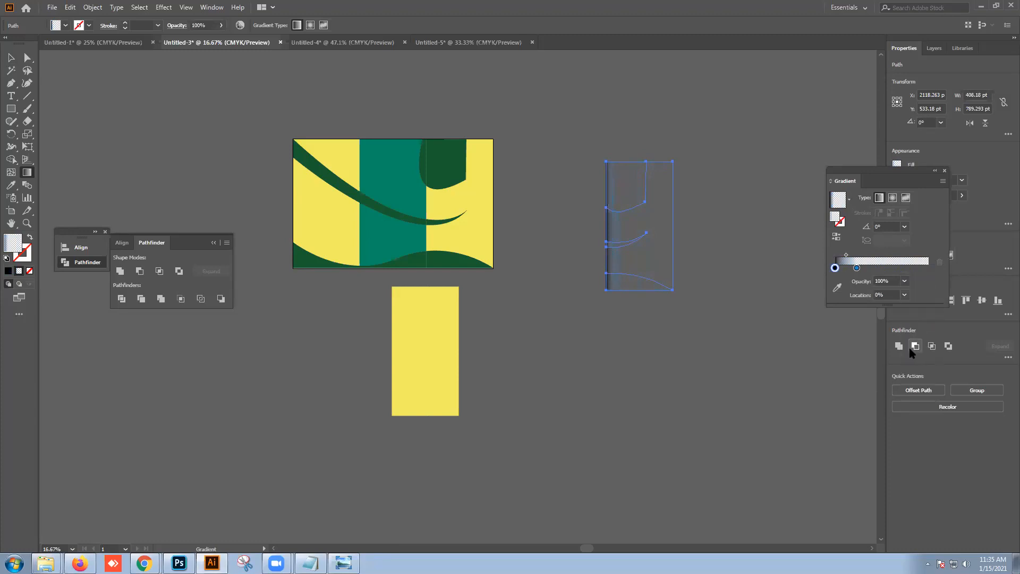
- Move the gradient-filled pieces onto the brochure's right panel so they shade its fold line
{"action": "left_click", "coordinate": [11, 57]}
{"action": "left_click", "coordinate": [585, 127]}
{"action": "left_click_drag", "start_coordinate": [716, 335], "coordinate": [716, 337]}
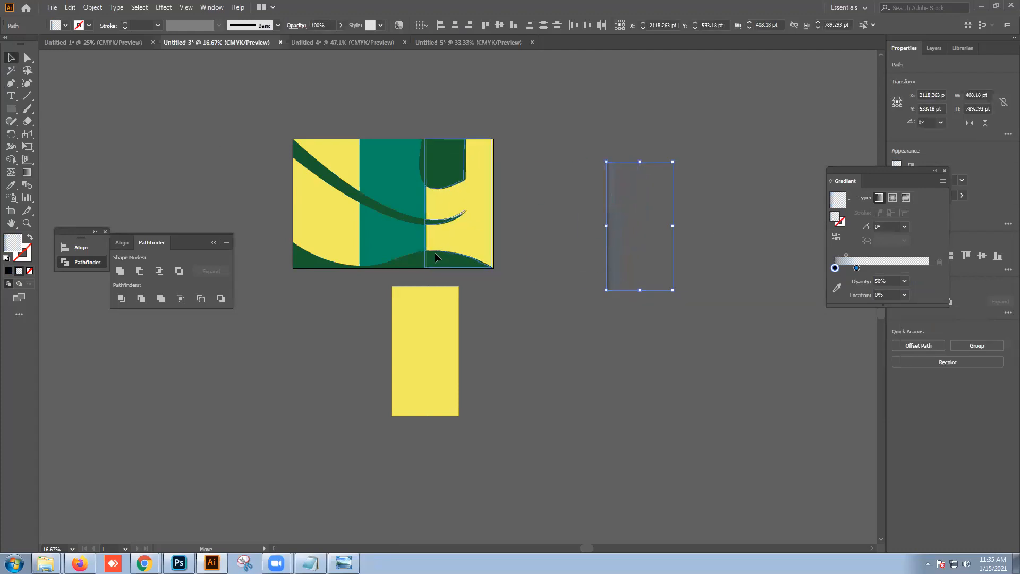
{"action": "left_click_drag", "start_coordinate": [434, 253], "coordinate": [435, 253]}
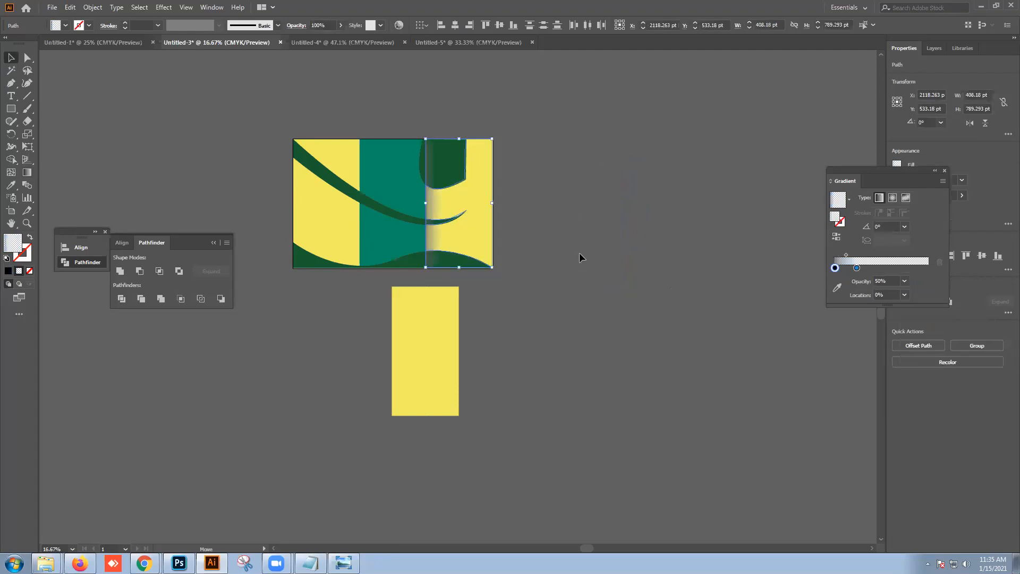
{"action": "left_click", "coordinate": [627, 272]}
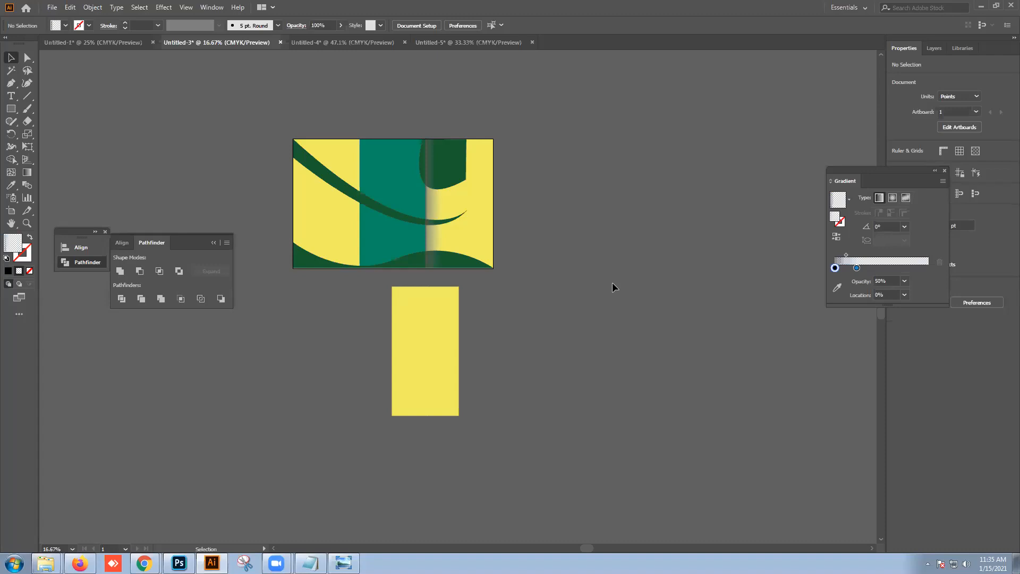
- Inspect the fold shadow on the right panel by selecting and deselecting it
{"action": "left_click", "coordinate": [433, 242]}
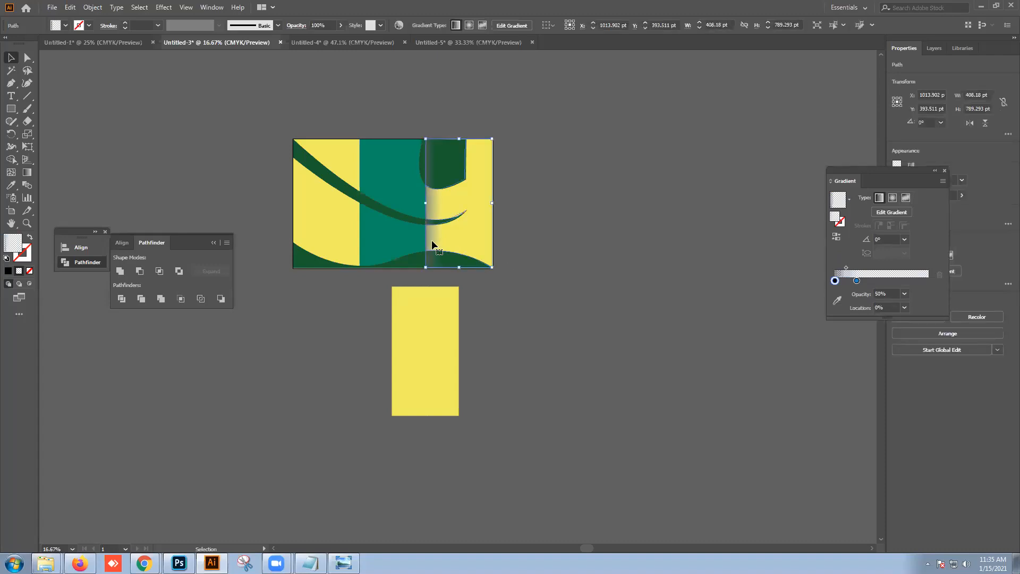
{"action": "left_click", "coordinate": [470, 348]}
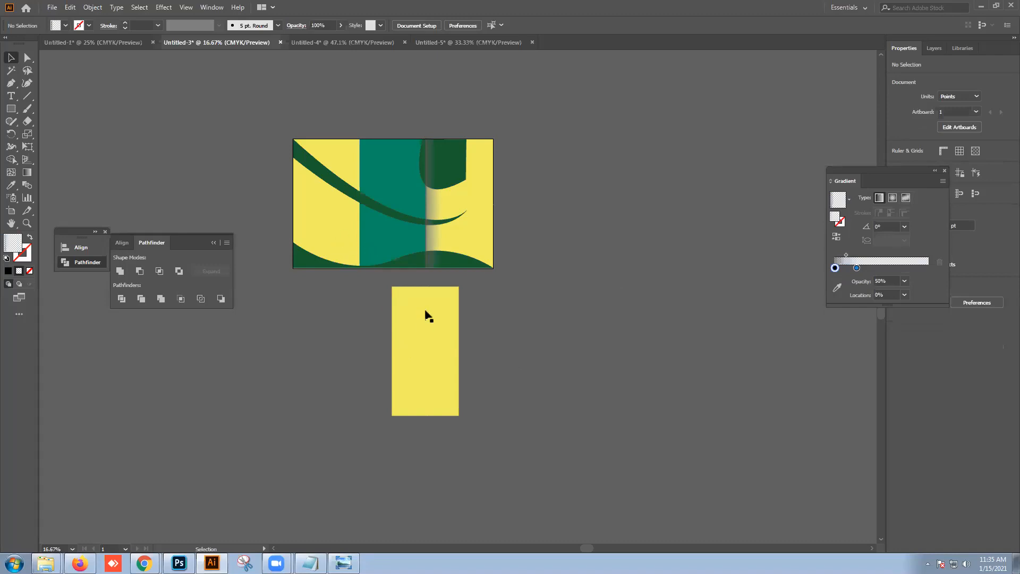
{"action": "left_click", "coordinate": [431, 253]}
{"action": "left_click", "coordinate": [536, 290]}
- View the yellow rectangle in Untitled-4 and bring up the 3762255 preview for reference
{"action": "left_click", "coordinate": [372, 42]}
{"action": "left_click", "coordinate": [501, 192]}
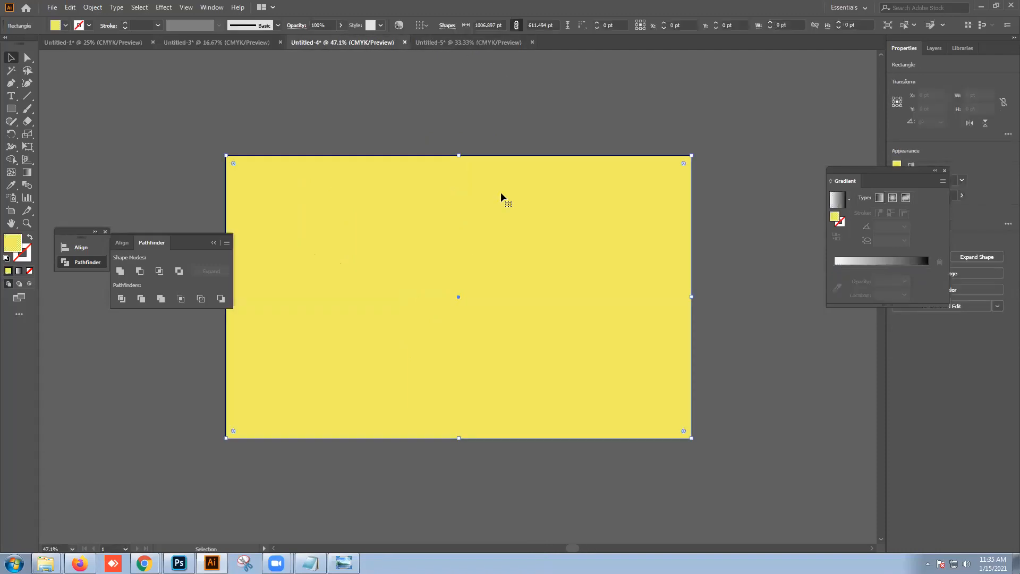
{"action": "left_click", "coordinate": [344, 564]}
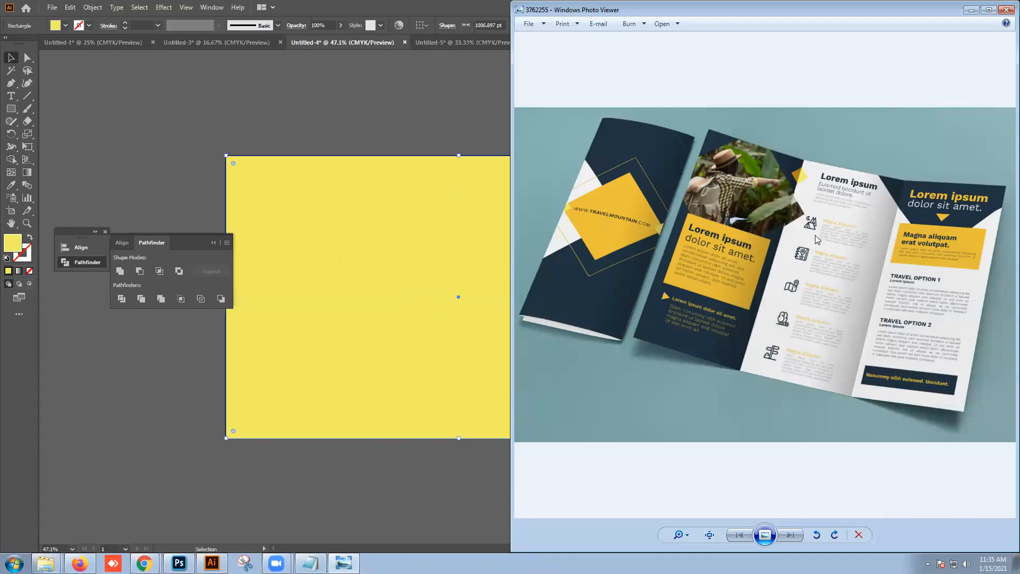
{"action": "left_click_drag", "start_coordinate": [844, 13], "coordinate": [699, 37]}
{"action": "left_click", "coordinate": [766, 369]}
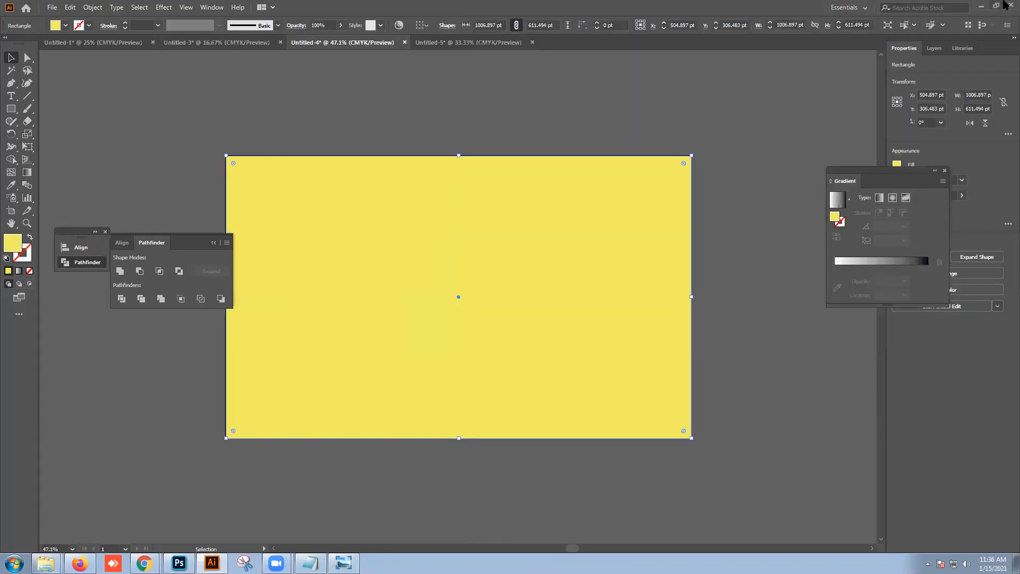
- Quit Photoshop, discarding the changes to the mockup document 3762266.psd
{"action": "left_click", "coordinate": [982, 7]}
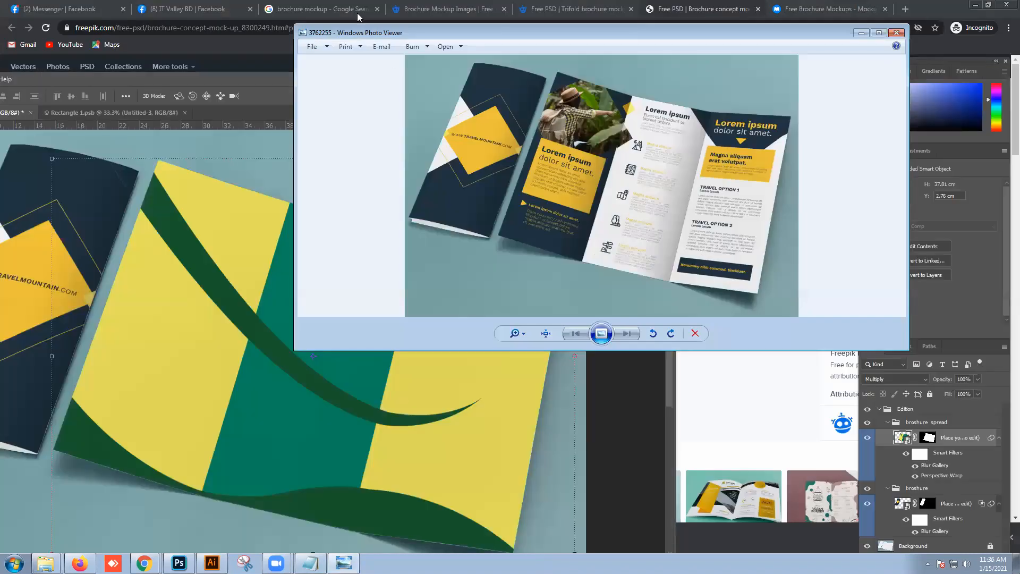
{"action": "left_click", "coordinate": [237, 88]}
{"action": "left_click", "coordinate": [660, 77]}
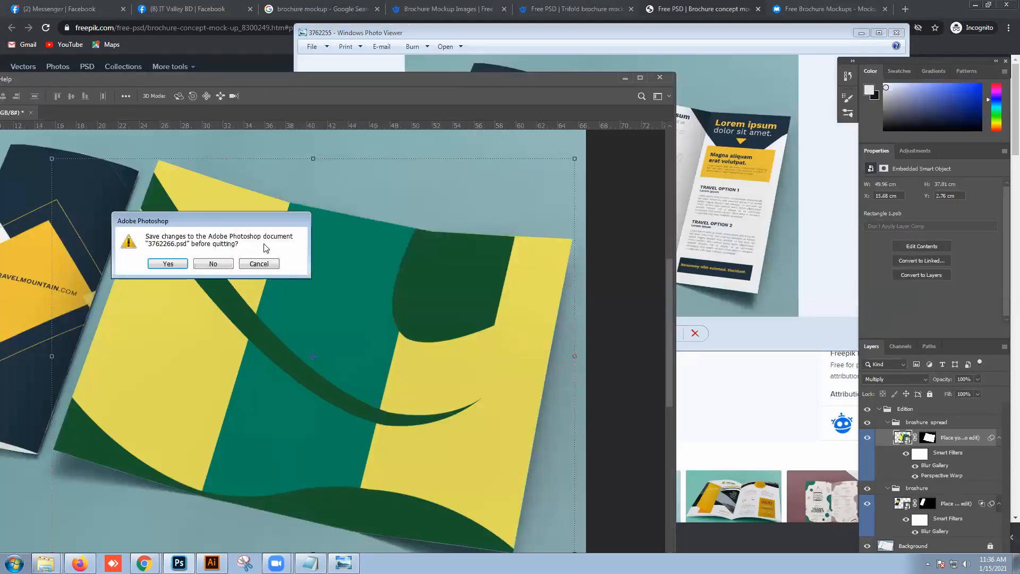
{"action": "left_click", "coordinate": [213, 265]}
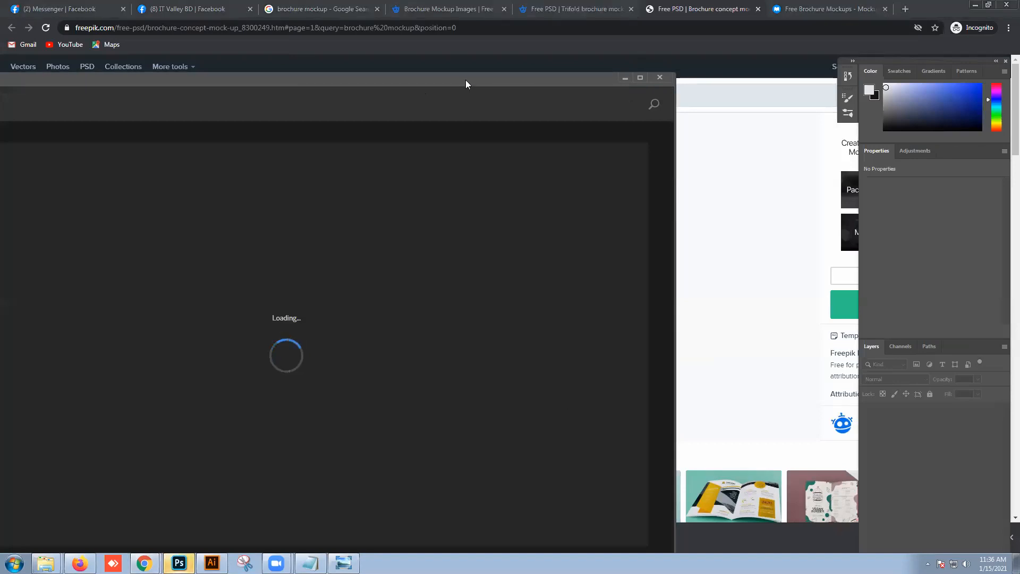
{"action": "left_click", "coordinate": [648, 75]}
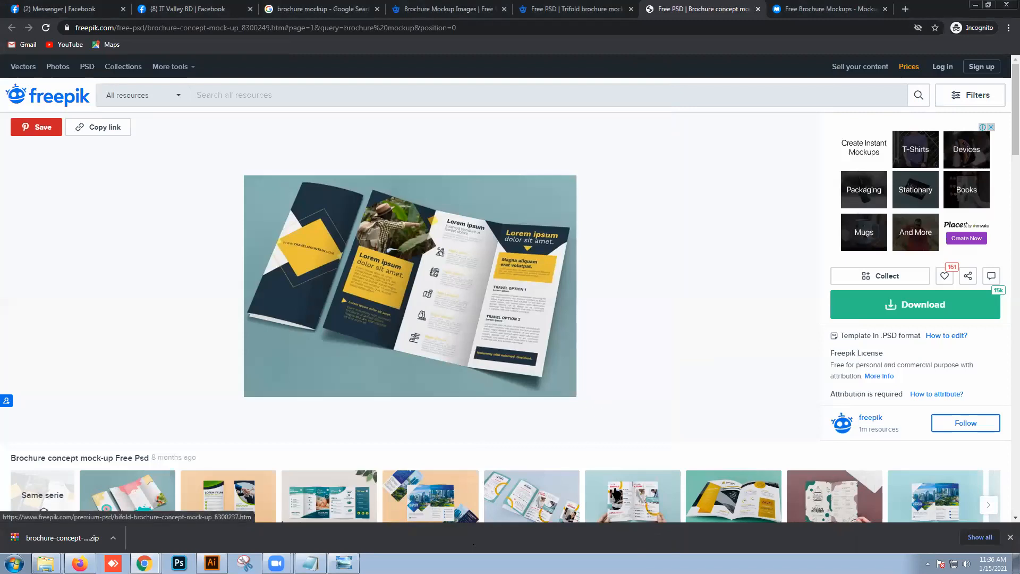
- View the Freepik brochure mock-up page and the free brochure mockups page on mockups-design.com
{"action": "left_click", "coordinate": [813, 9]}
{"action": "left_click", "coordinate": [722, 9]}
{"action": "left_click", "coordinate": [809, 12]}
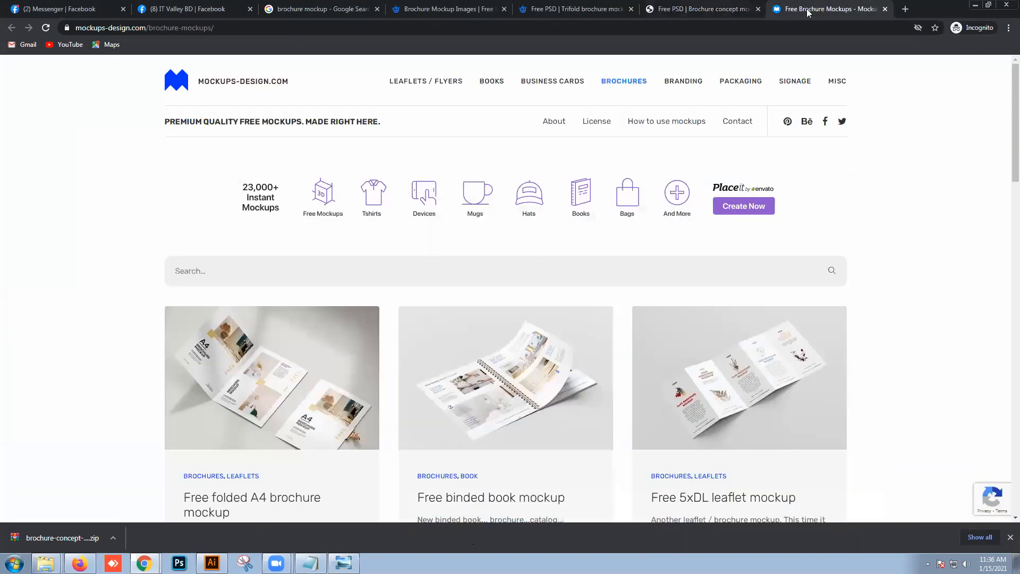
- Switch to Illustrator and close Untitled-3, Untitled-4 and Untitled-5 without saving, keeping Untitled-1 open
{"action": "key", "text": "alt+Tab"}
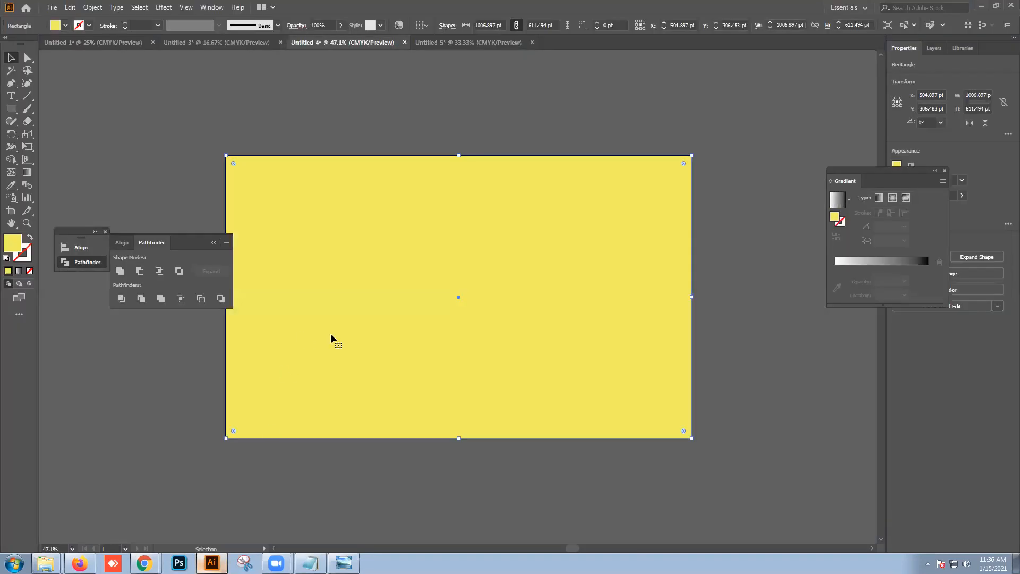
{"action": "left_click", "coordinate": [233, 108]}
{"action": "left_click", "coordinate": [280, 42]}
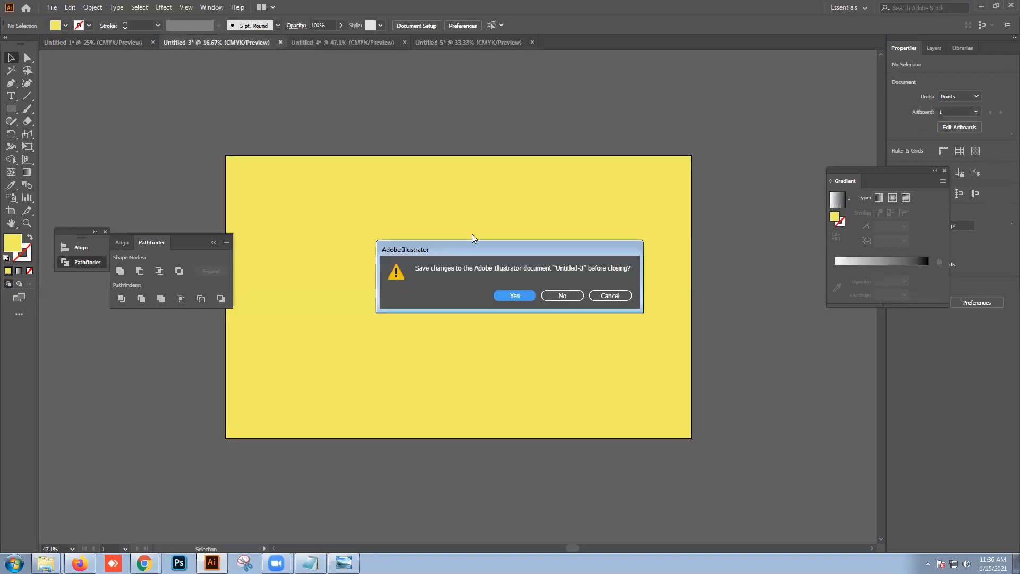
{"action": "left_click", "coordinate": [569, 298]}
{"action": "left_click", "coordinate": [277, 42]}
{"action": "left_click", "coordinate": [555, 299]}
{"action": "left_click", "coordinate": [280, 42]}
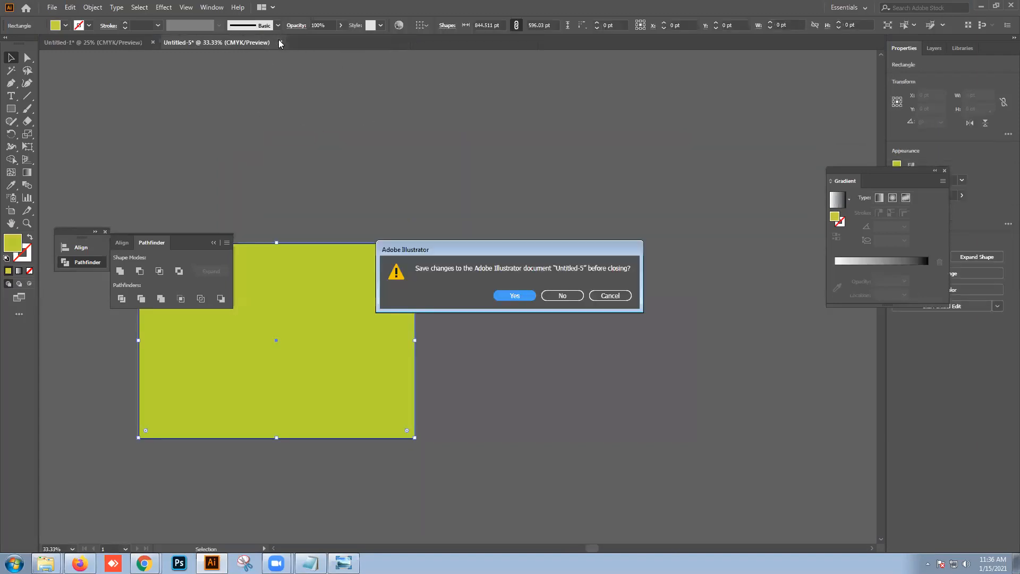
{"action": "left_click", "coordinate": [563, 296]}
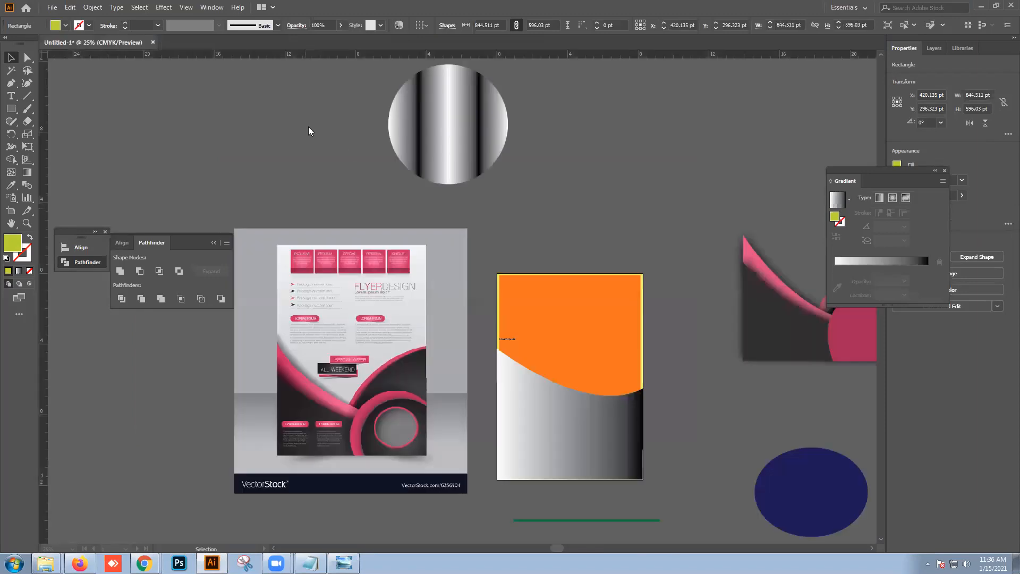
{"action": "left_click", "coordinate": [153, 42]}
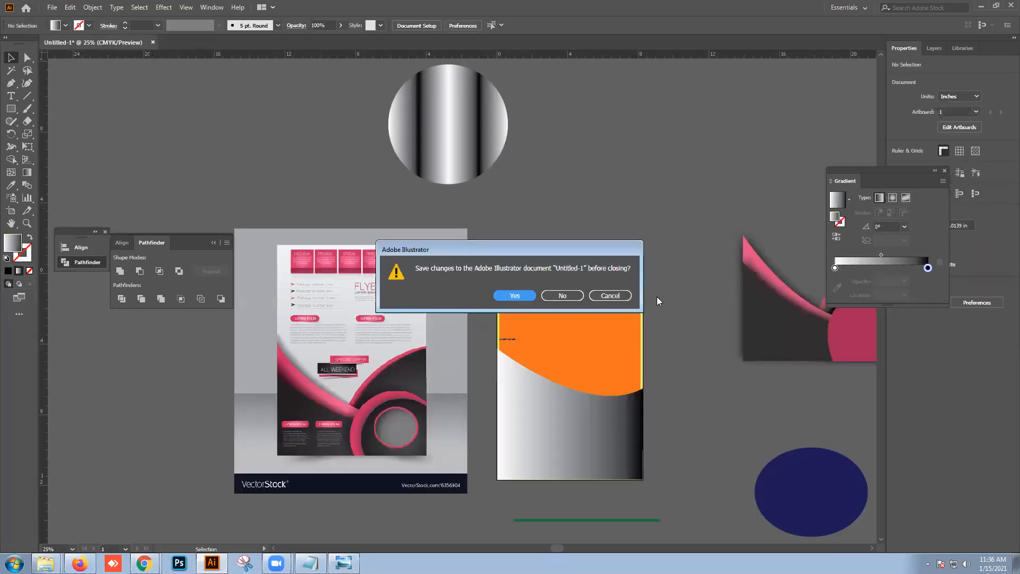
{"action": "key", "text": "Escape"}
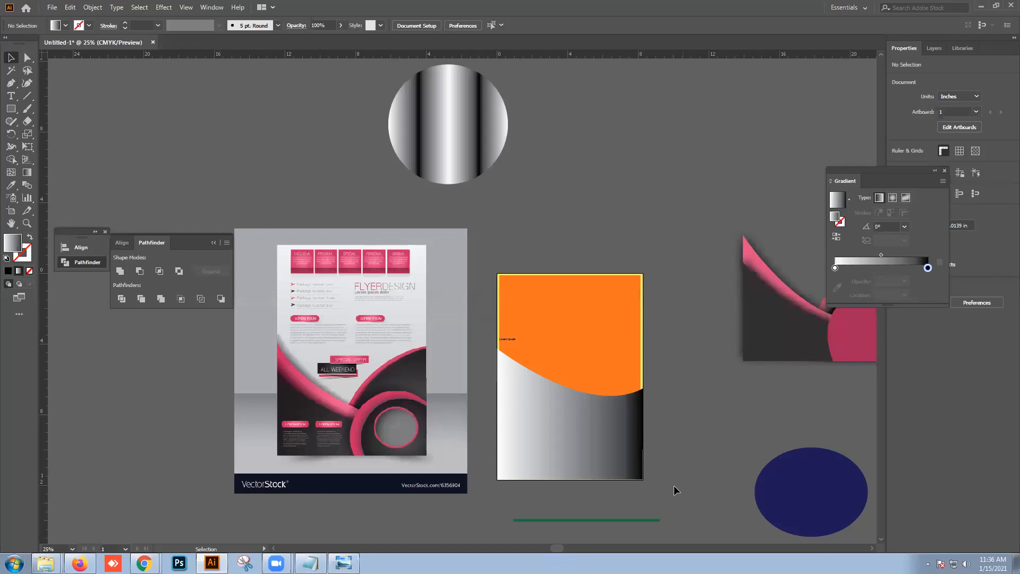